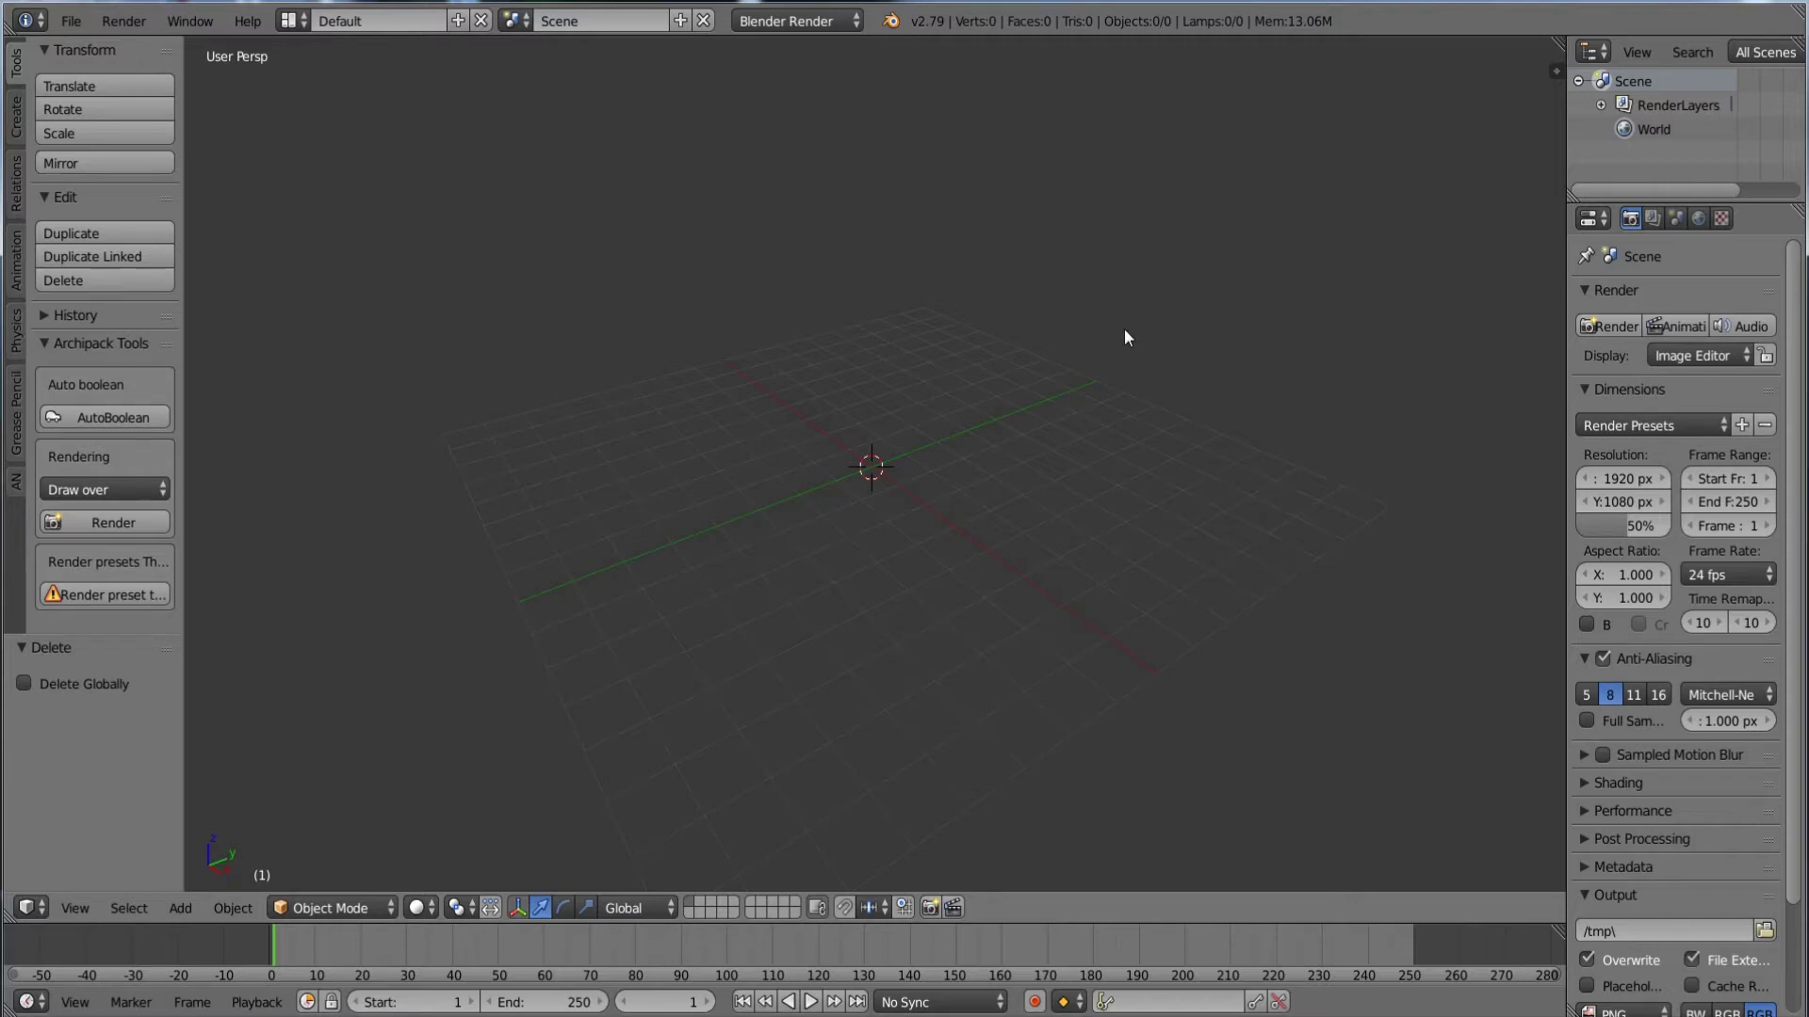
# - Check that the Sapling Tree Gen add-on is enabled in the Add Curve category and save the user settings
pyautogui.hotkey('ctrl', 'alt', 'u')
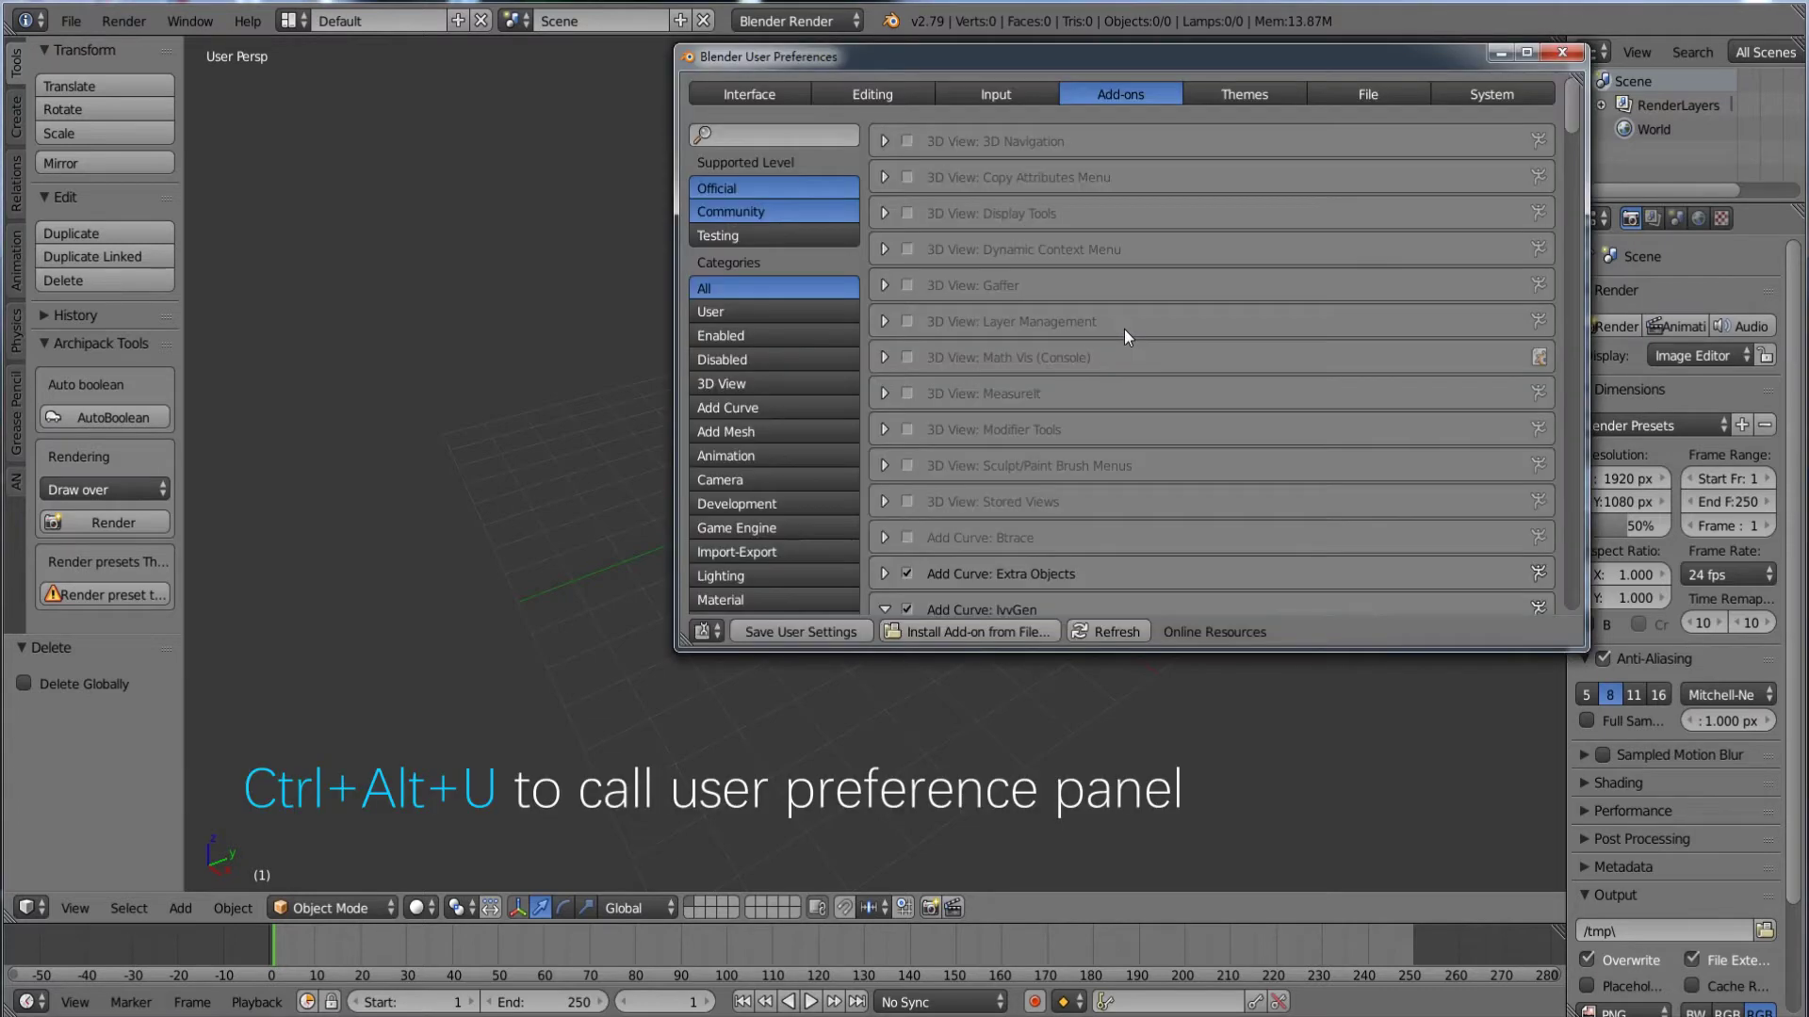
pyautogui.moveTo(682, 642); pyautogui.dragTo(417, 801)
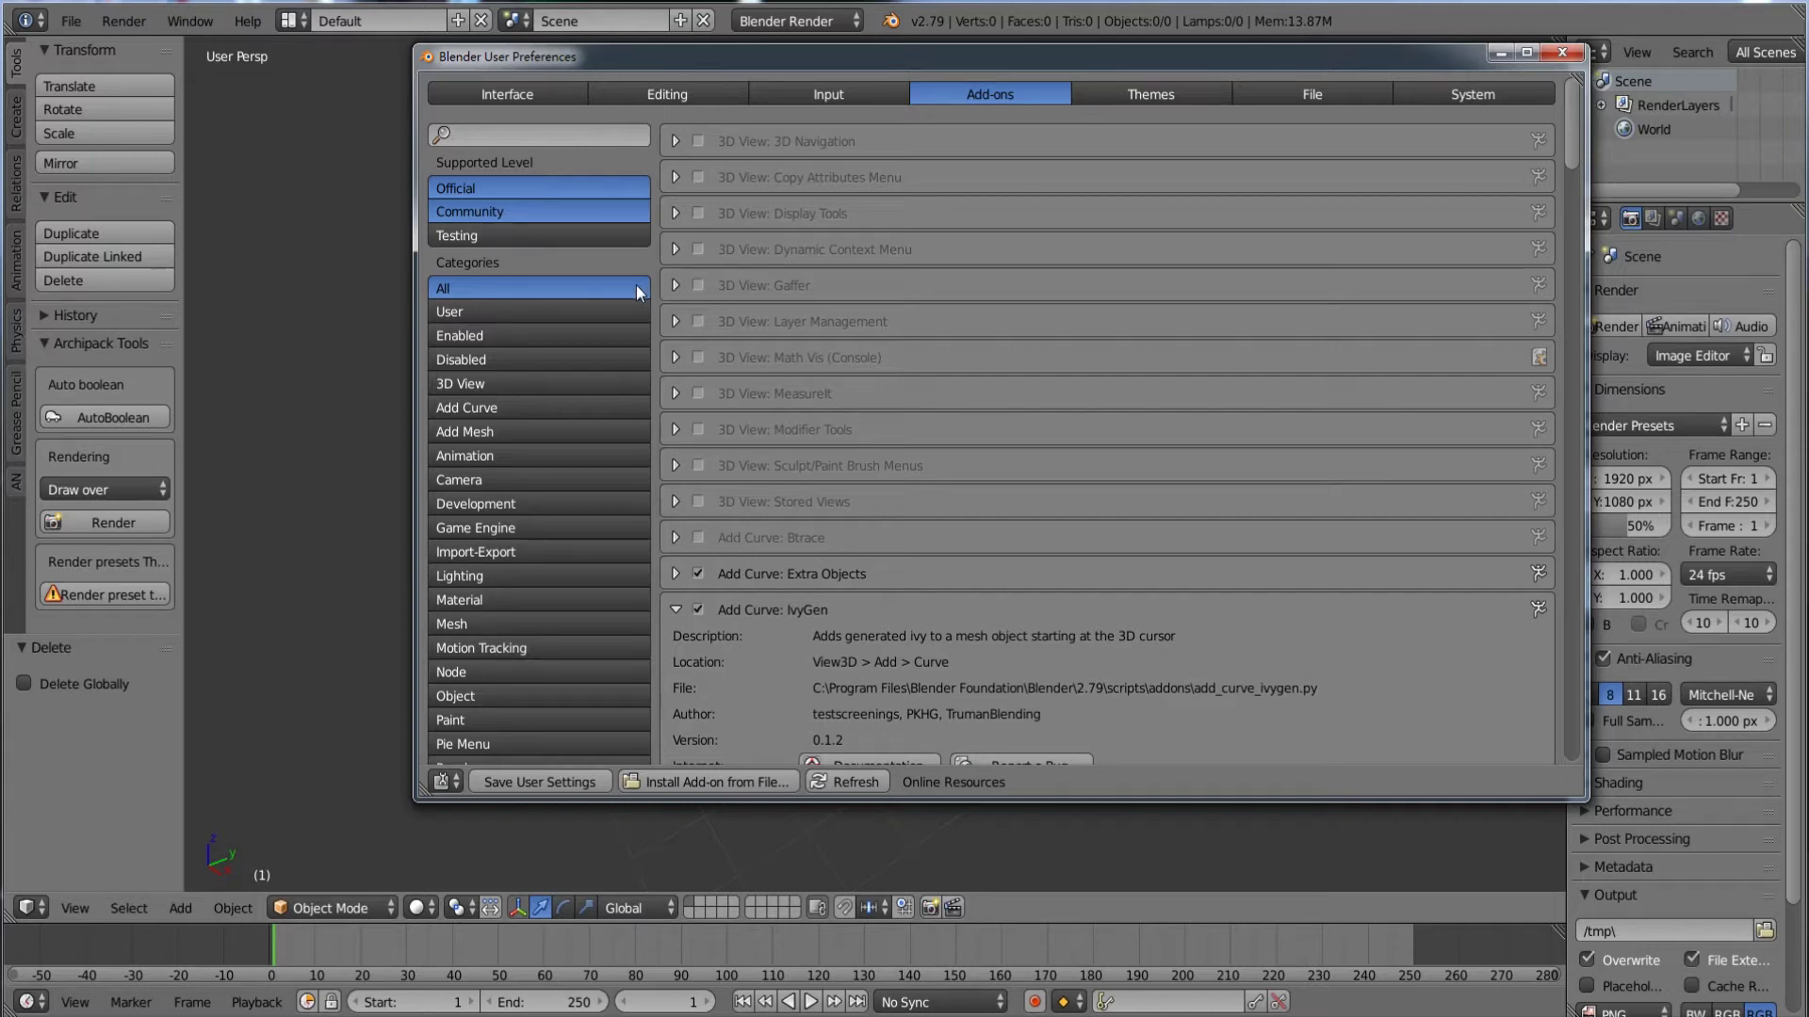
pyautogui.click(473, 409)
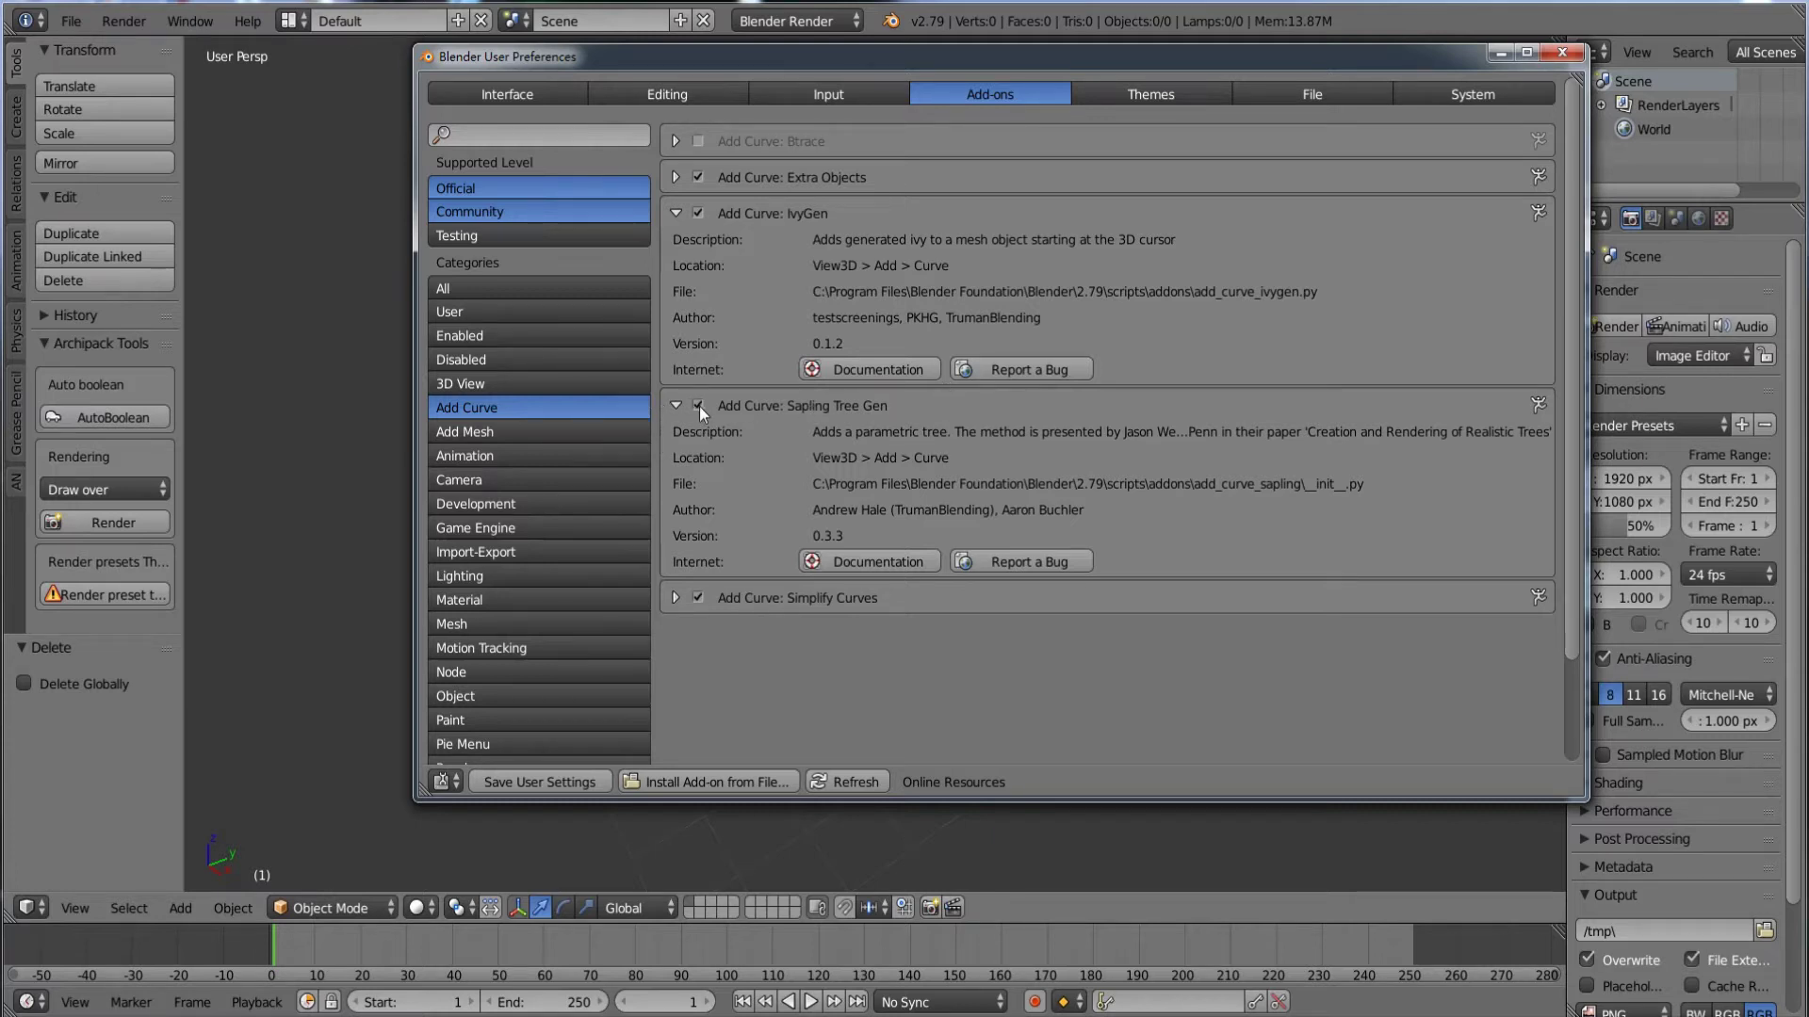
pyautogui.click(554, 781)
pyautogui.click(1562, 52)
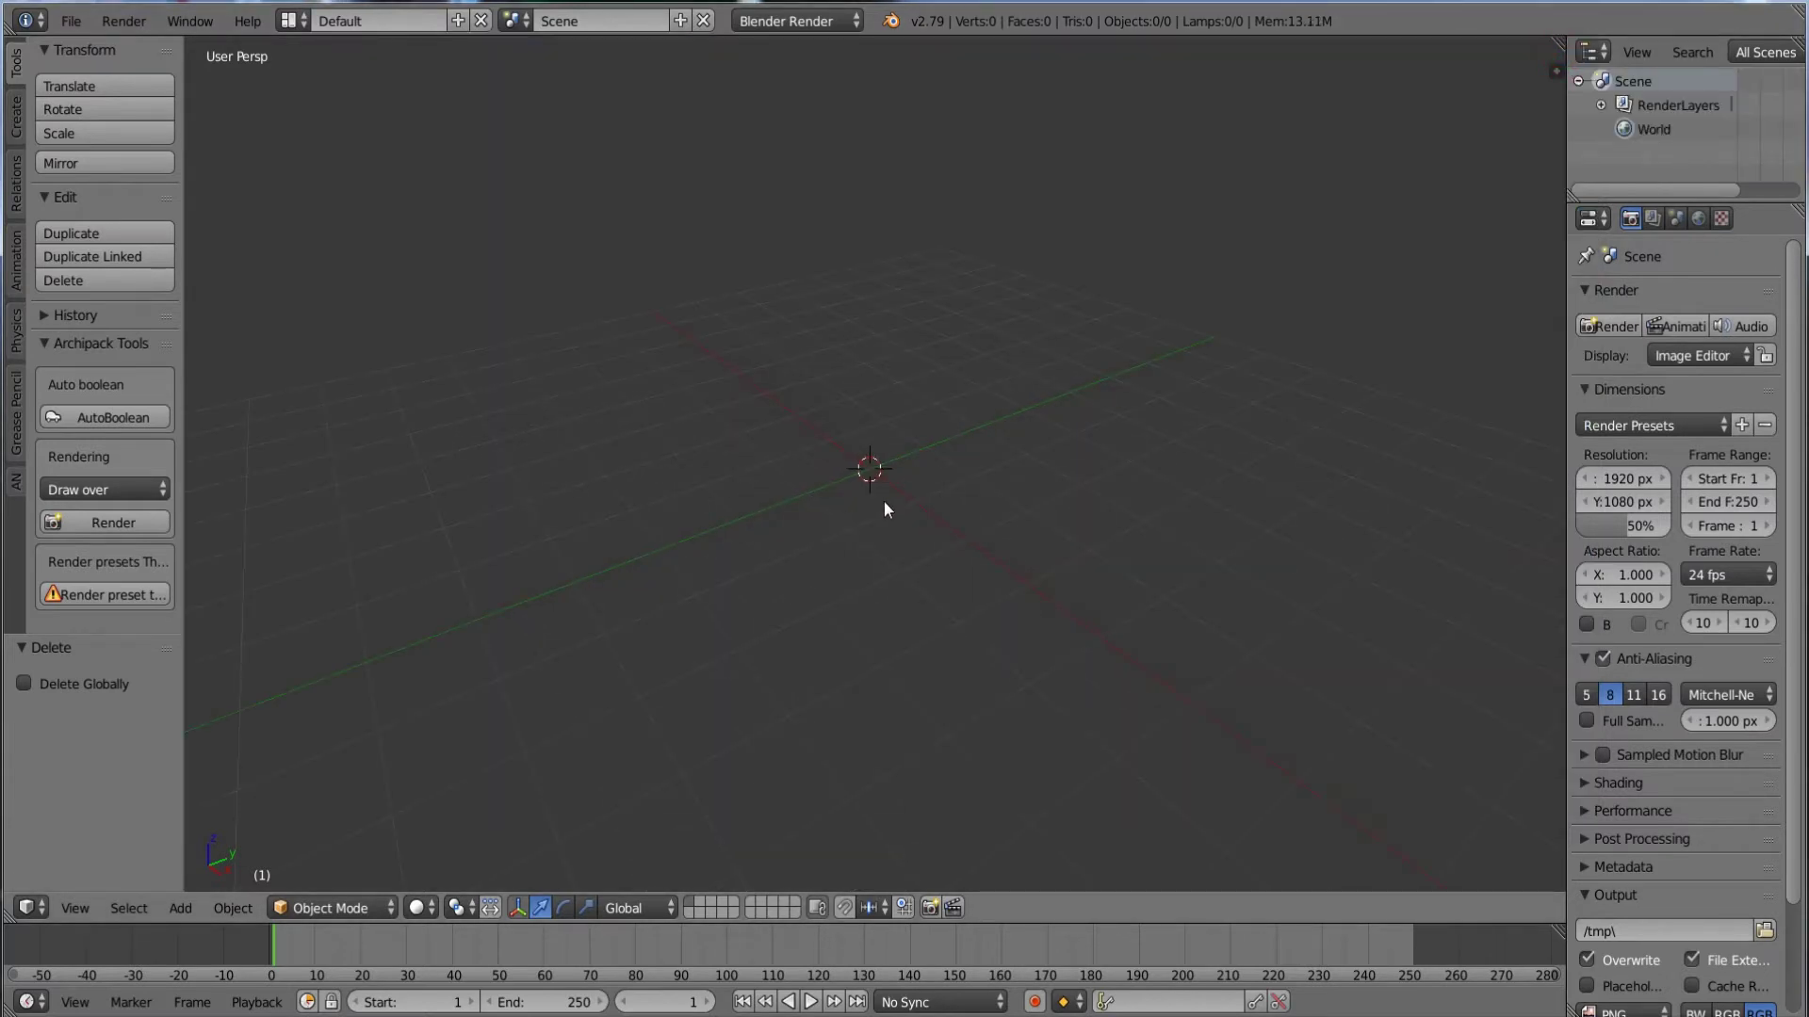
# - Add a Sapling Tree Gen curve to the scene and enlarge the area showing its creation settings
pyautogui.hotkey('shift', 'a')
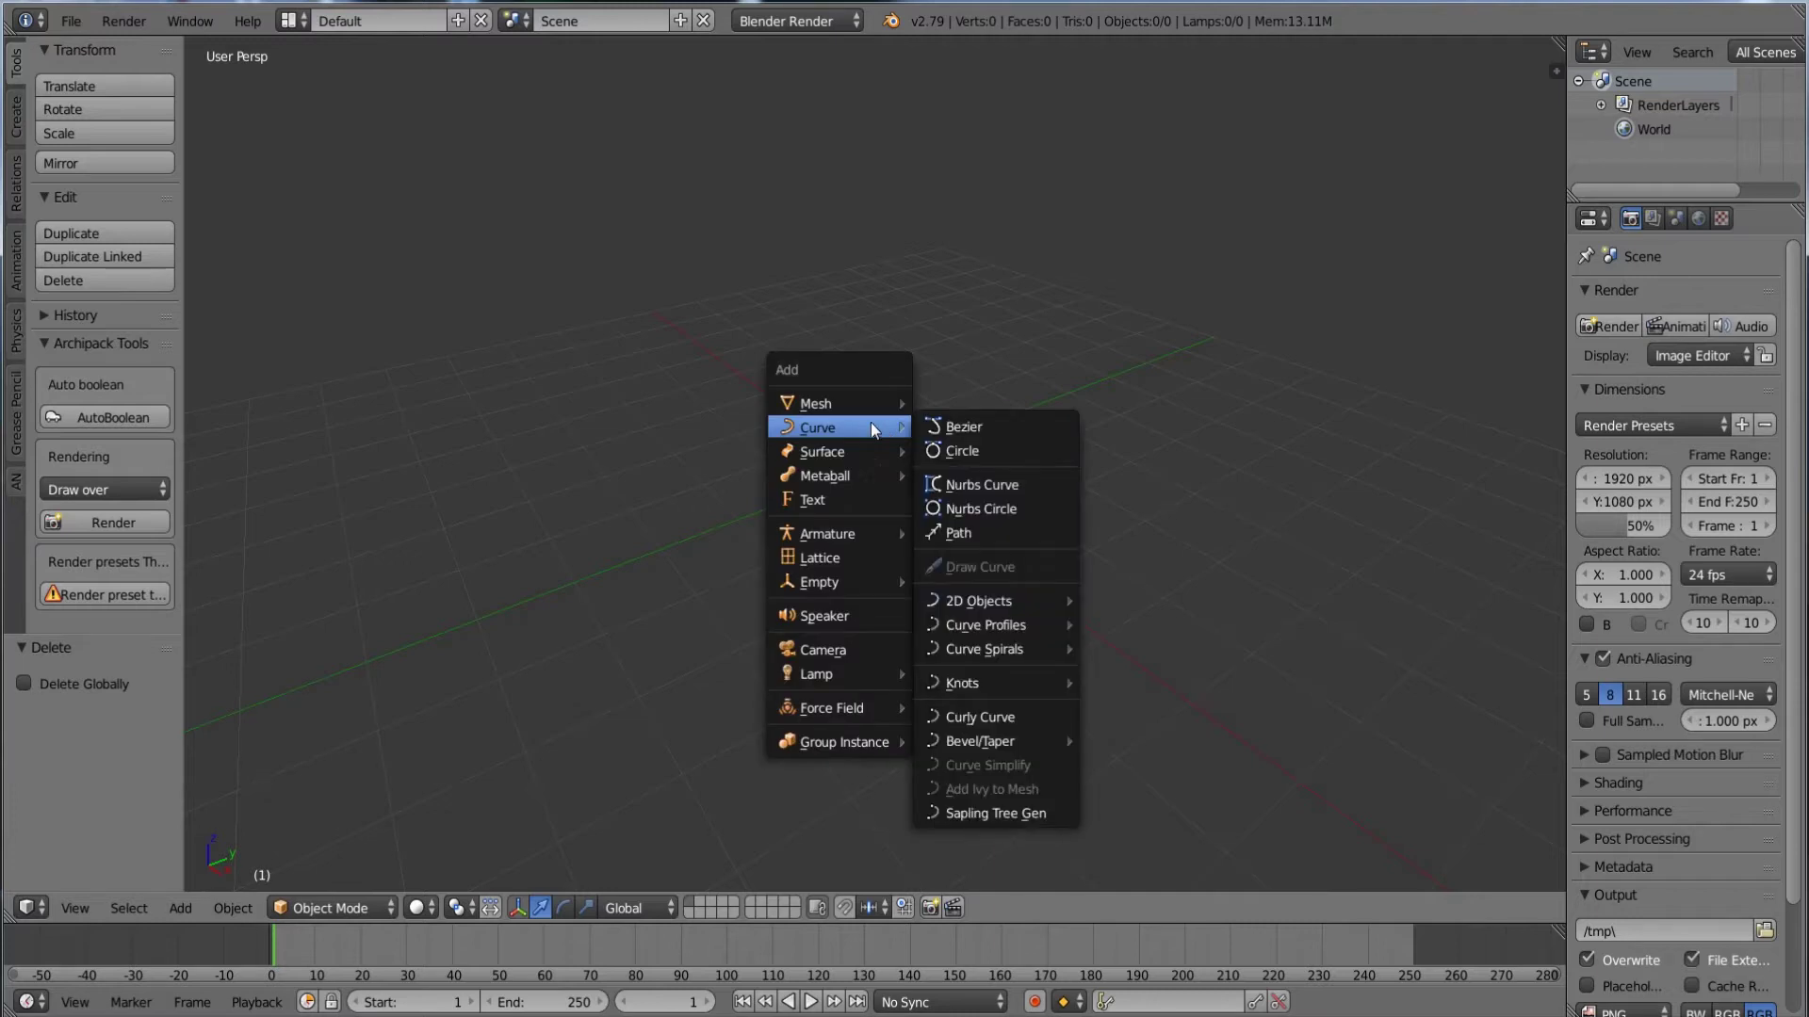
pyautogui.moveTo(816, 429)
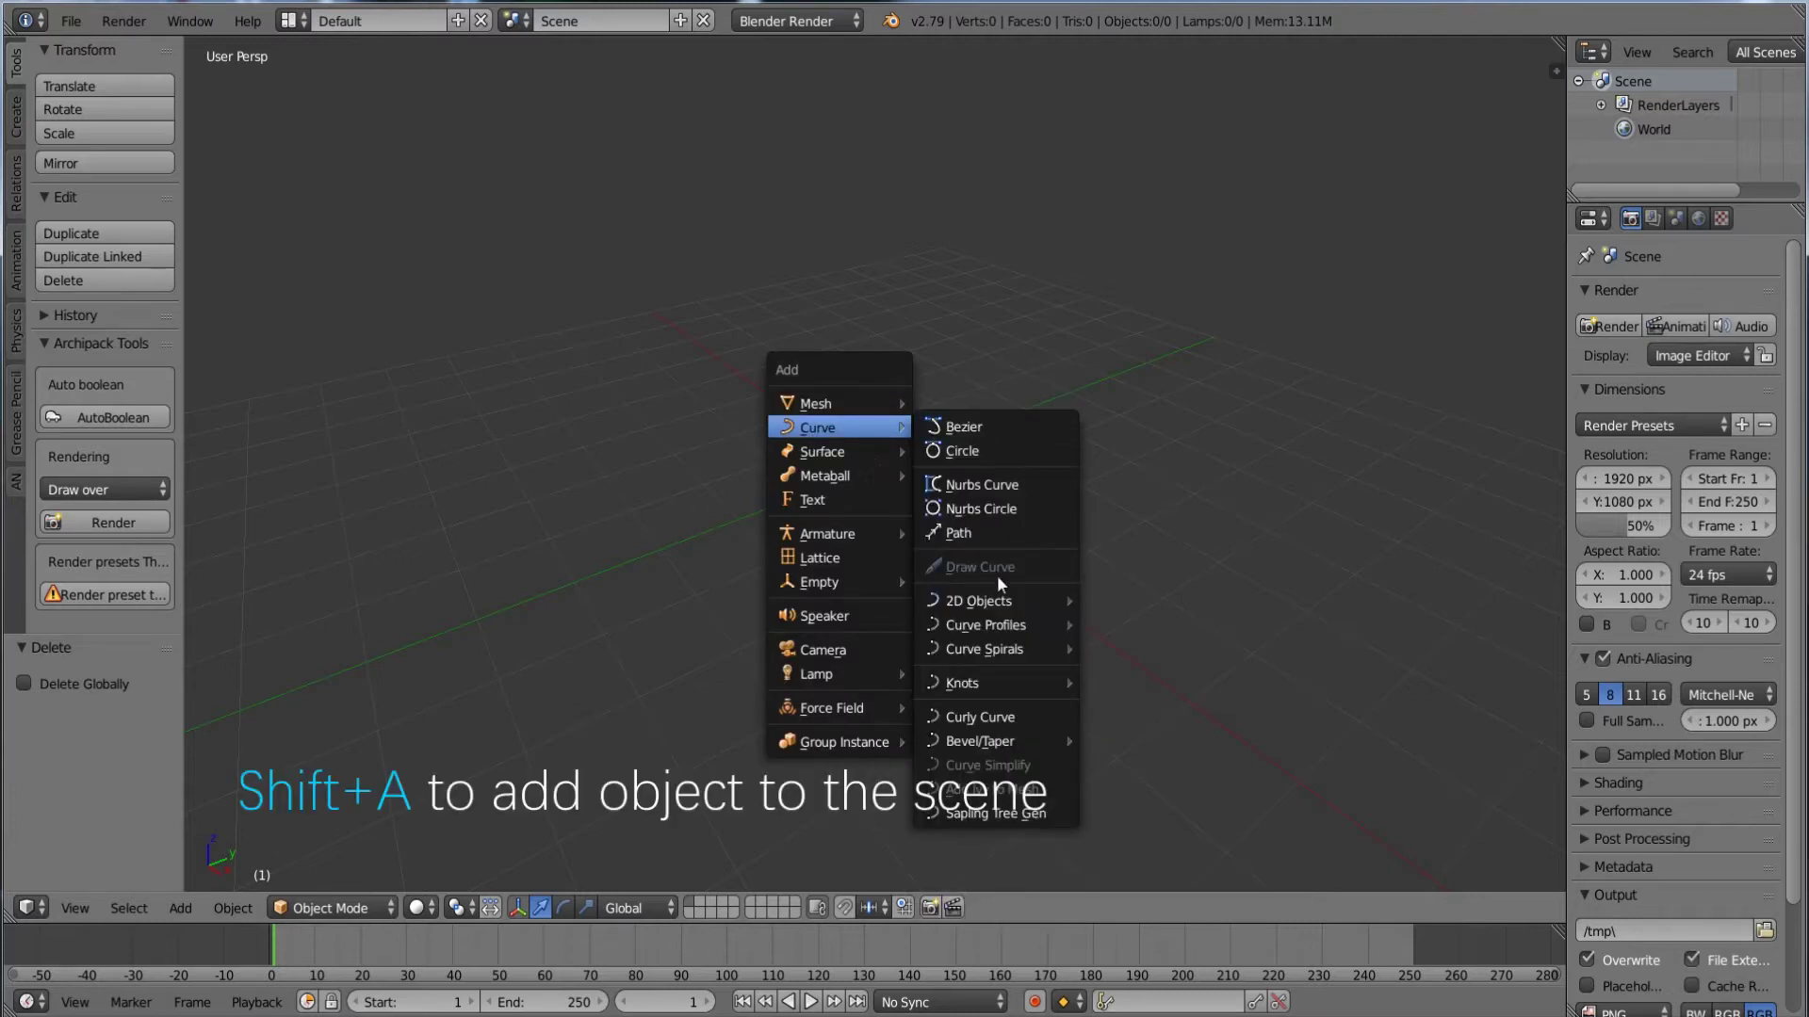
pyautogui.click(977, 816)
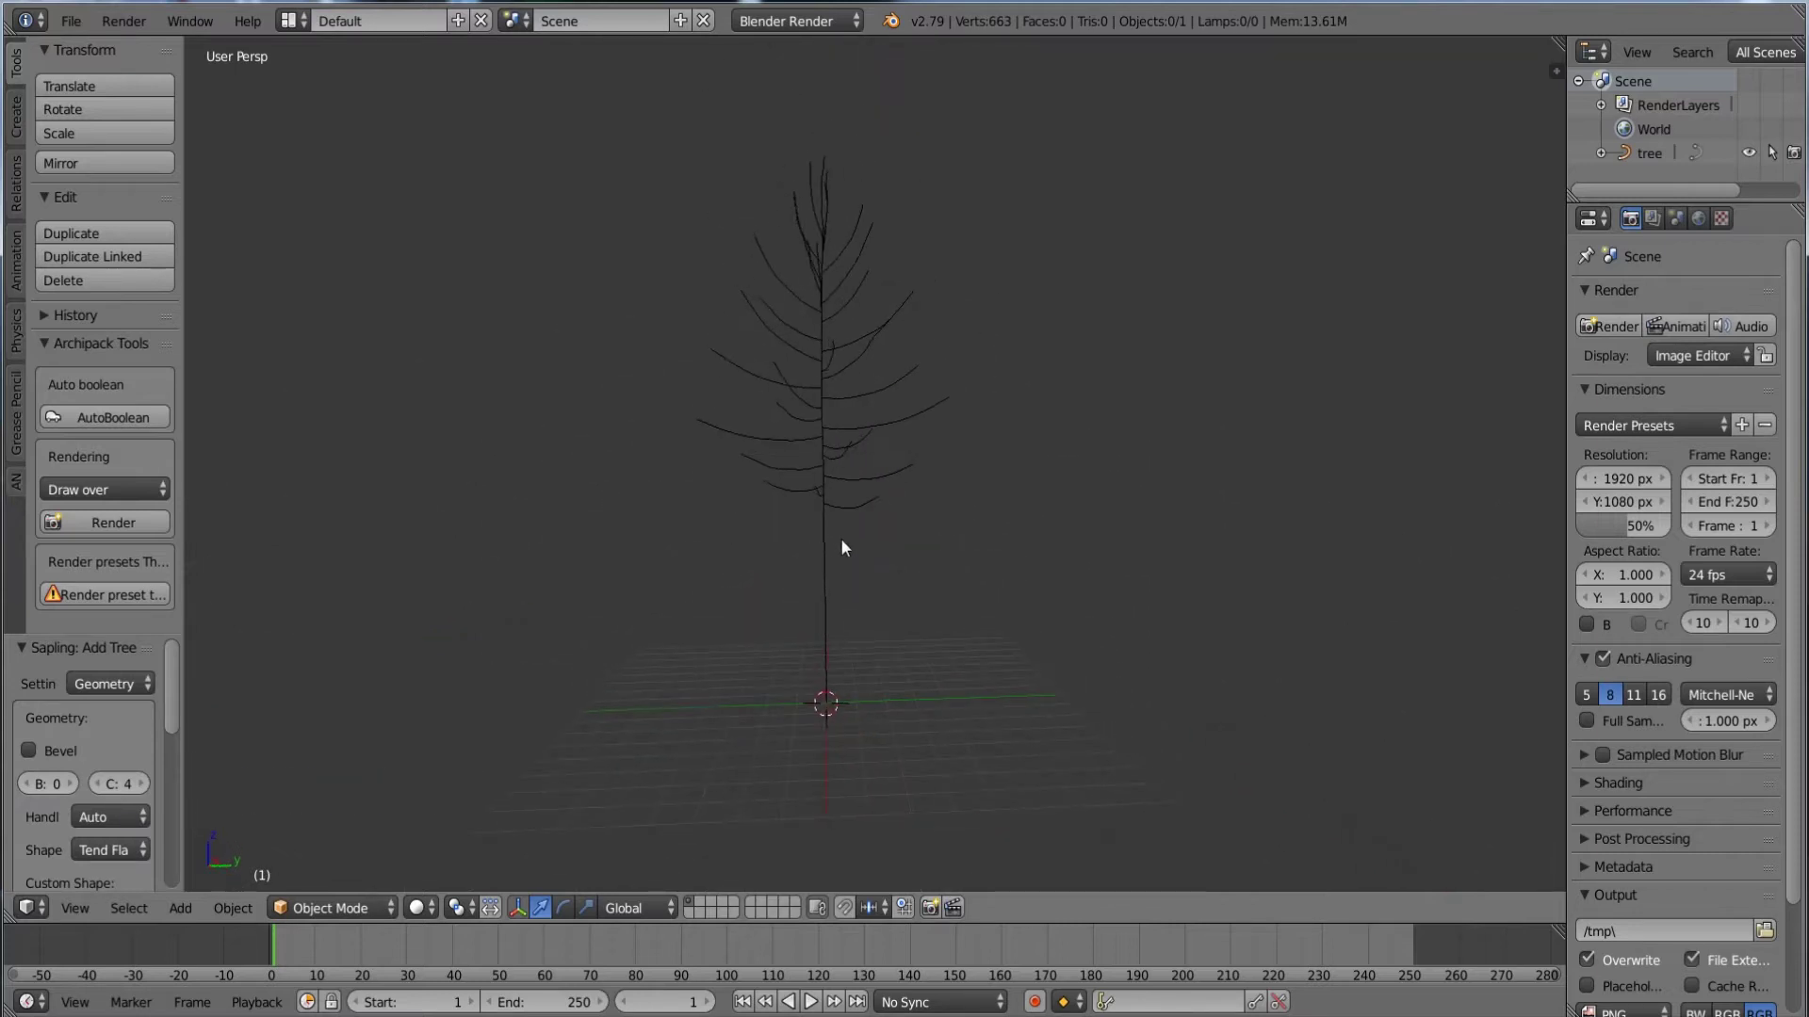
pyautogui.moveTo(122, 634); pyautogui.dragTo(390, 444)
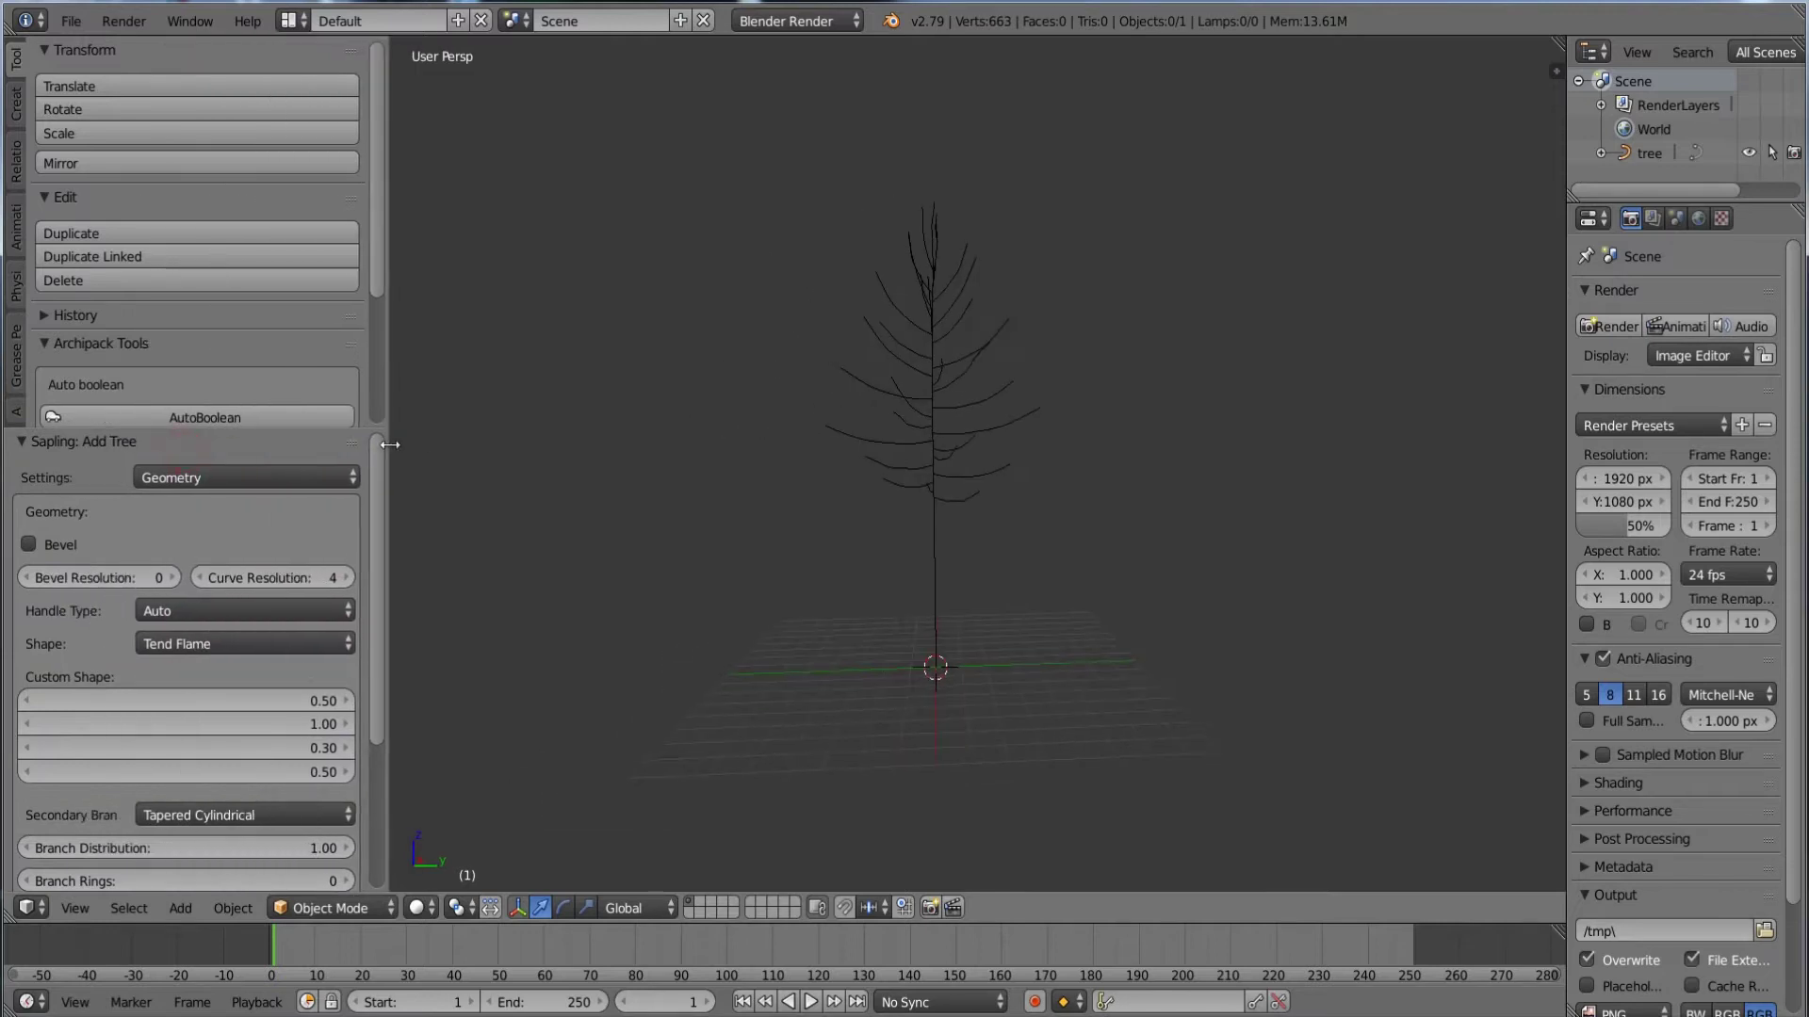
# - Try the Bevel option in the tree's Geometry settings, inspect the trunk and branches, and switch it off again
pyautogui.click(162, 477)
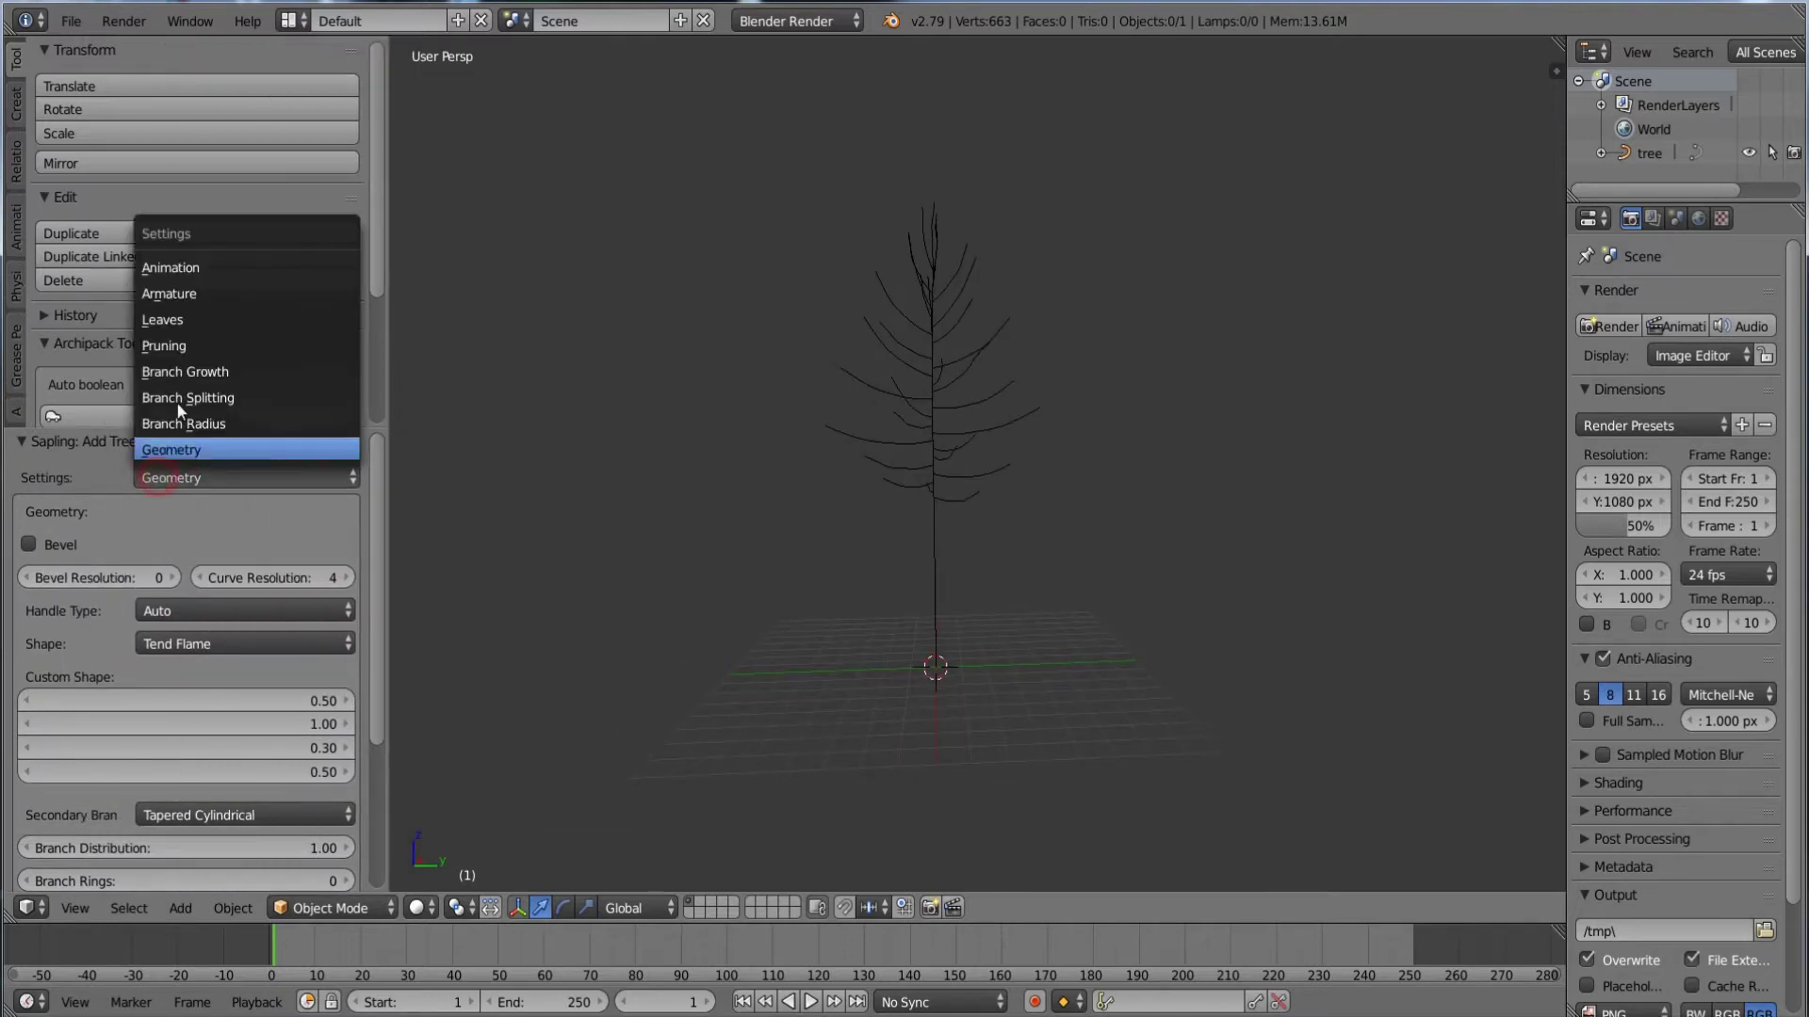
pyautogui.click(205, 523)
pyautogui.click(29, 545)
pyautogui.scroll(4, 950, 521)
pyautogui.moveTo(947, 518); pyautogui.dragTo(896, 488, button='middle')
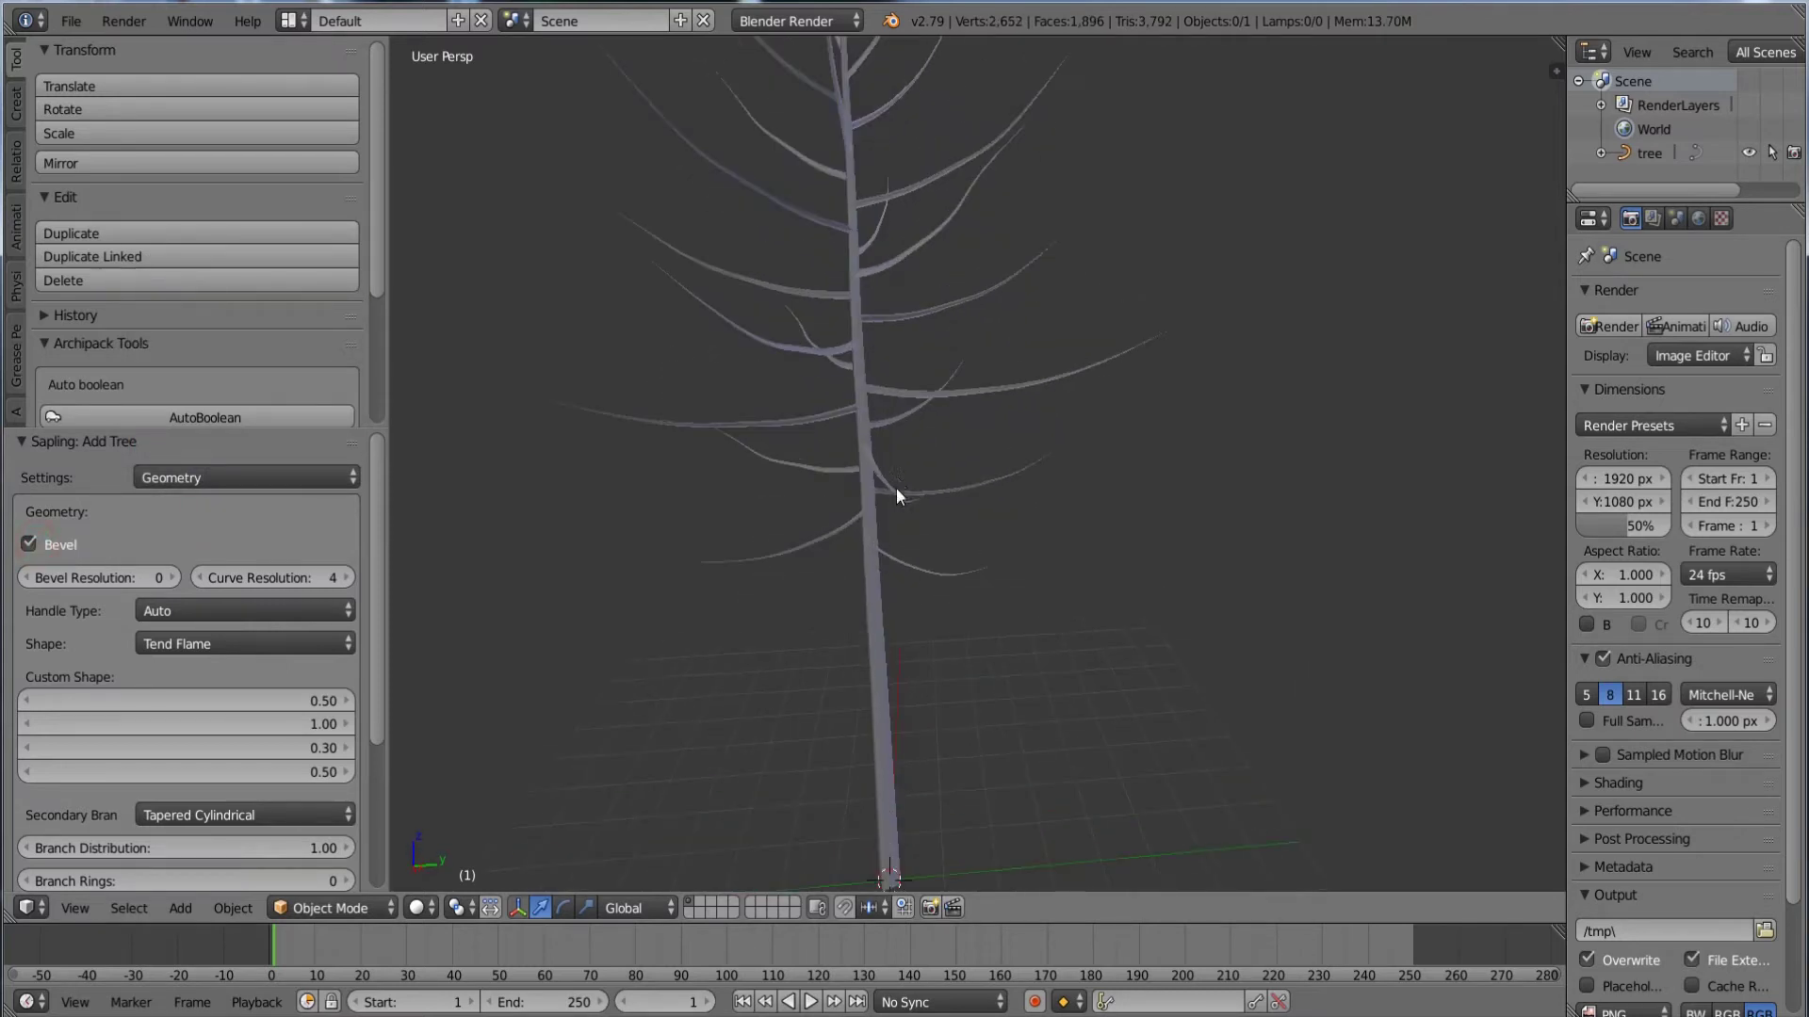
pyautogui.moveTo(778, 599); pyautogui.dragTo(860, 625, button='middle')
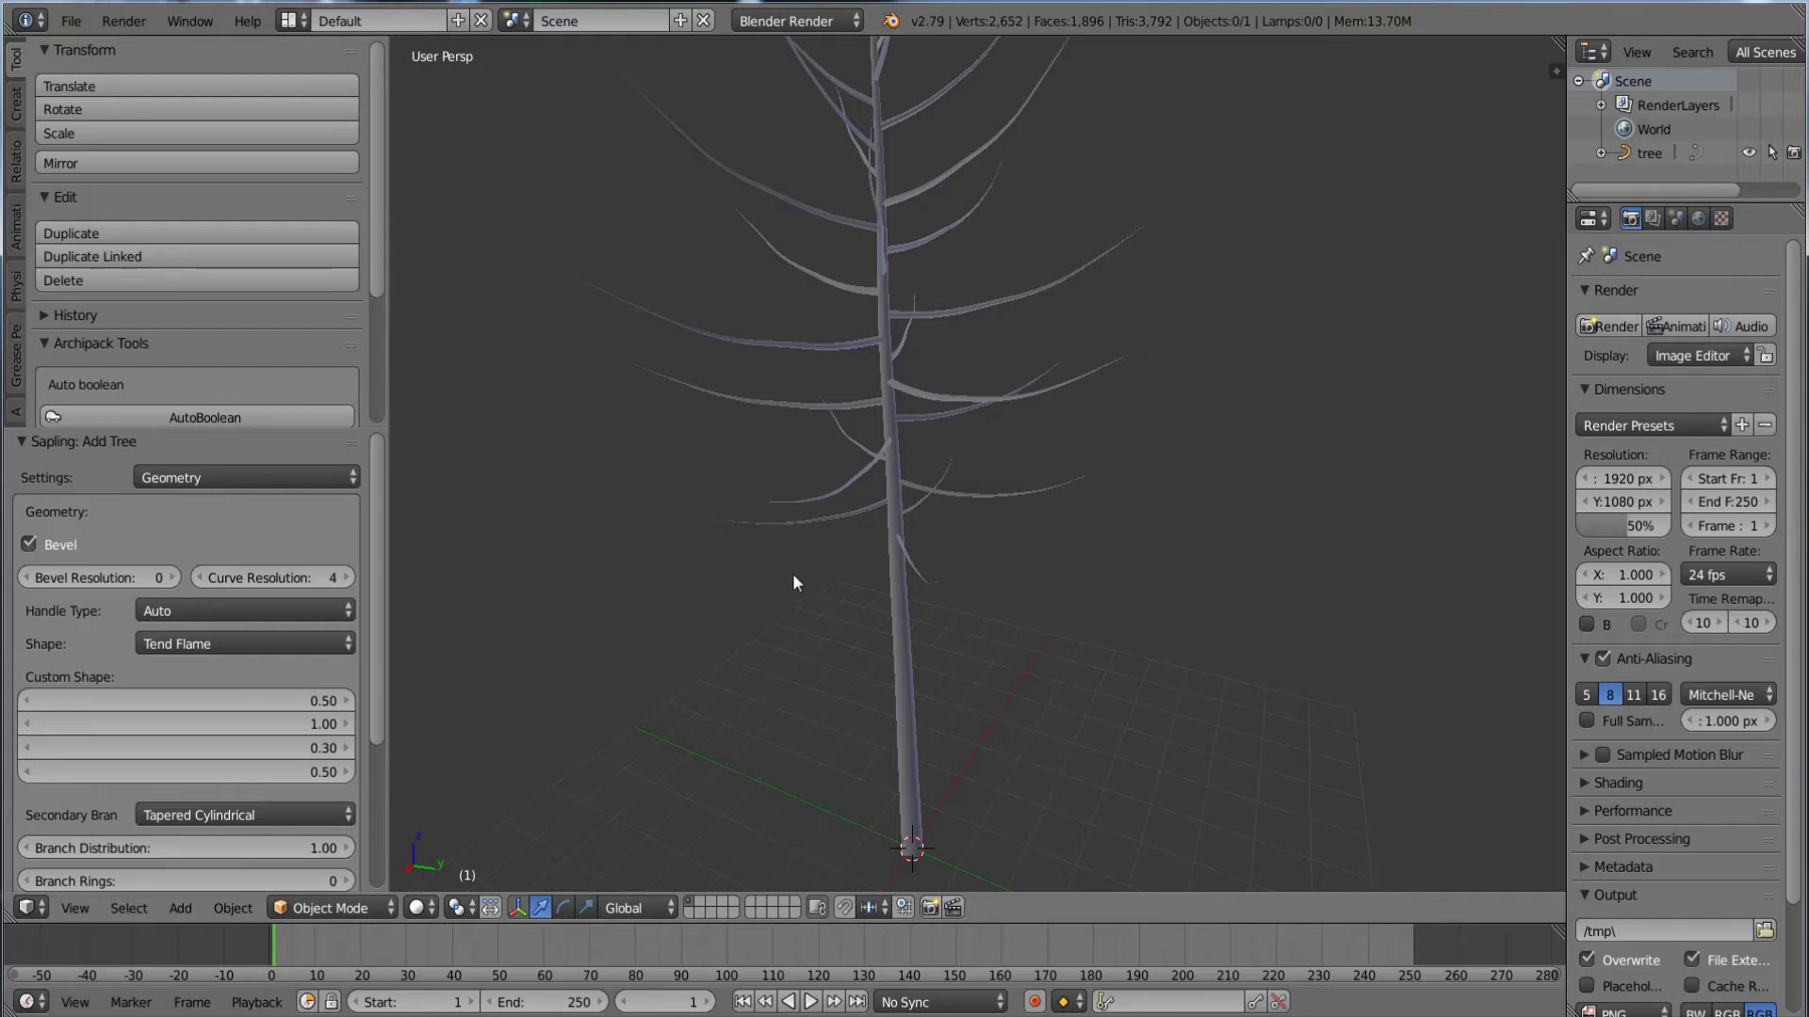
pyautogui.click(30, 546)
# - Enable Use Armature and Make Mesh in the tree's Armature settings
pyautogui.click(187, 479)
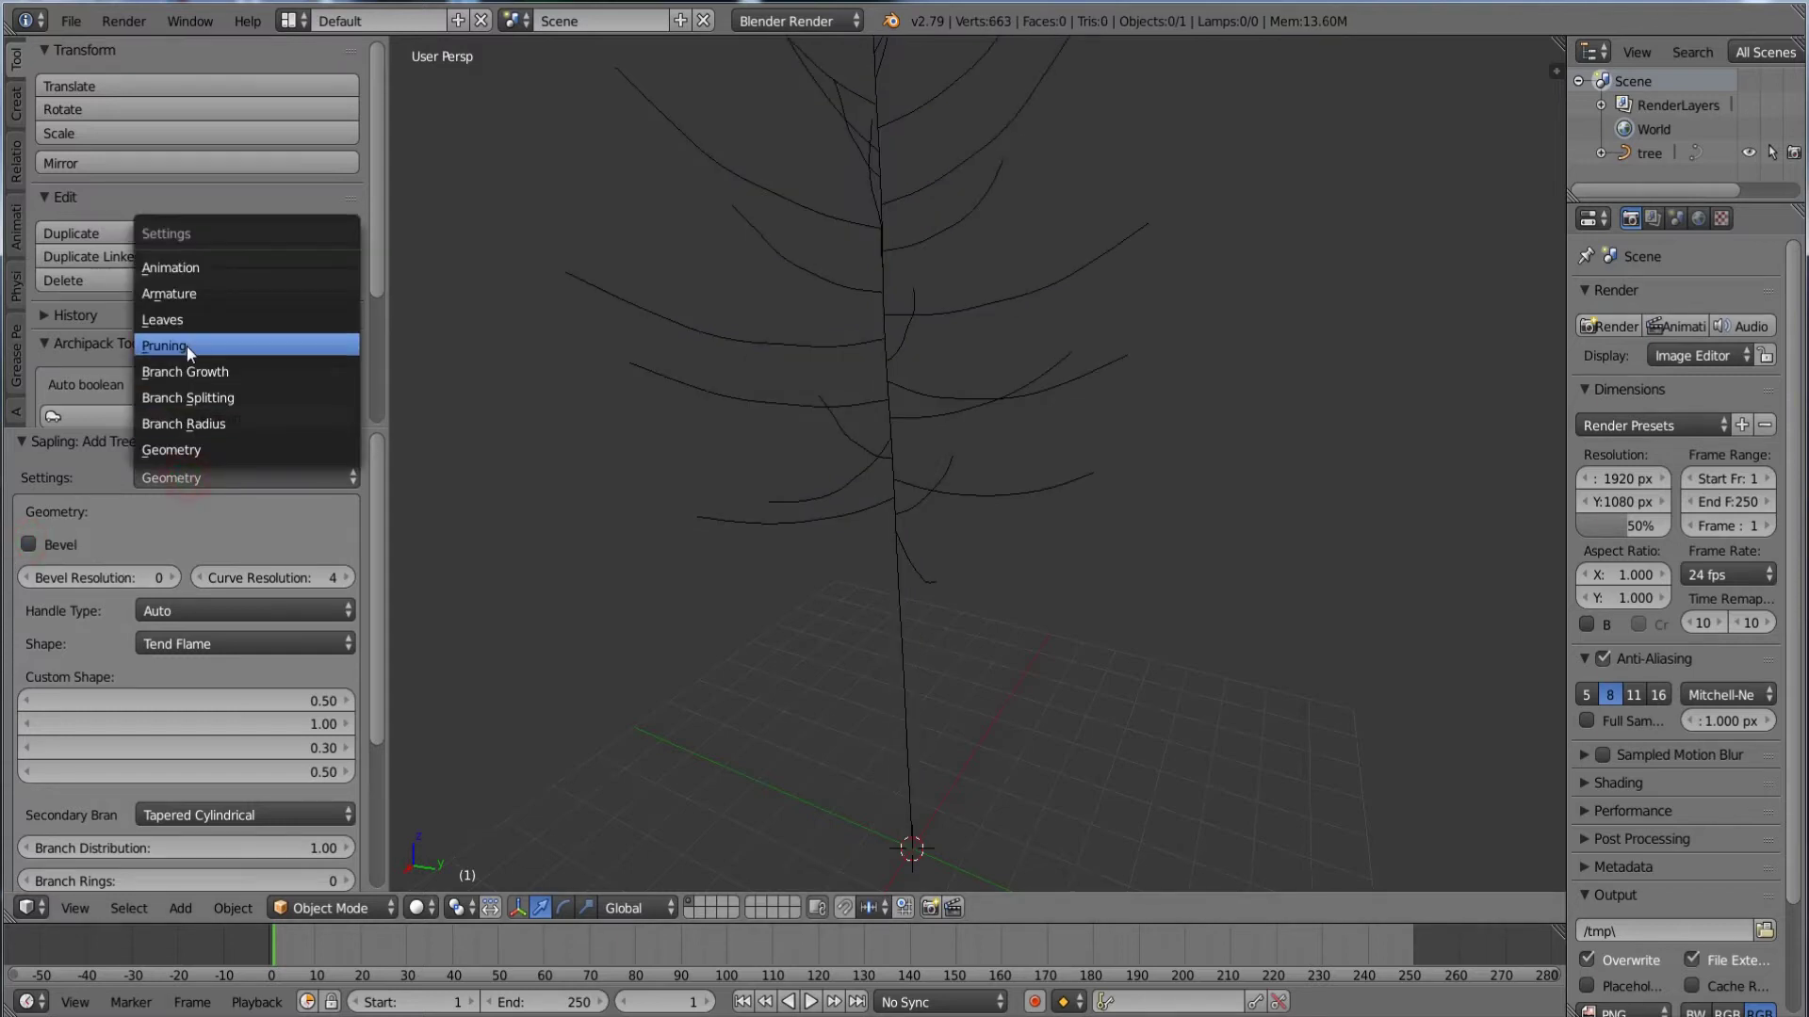
pyautogui.click(188, 296)
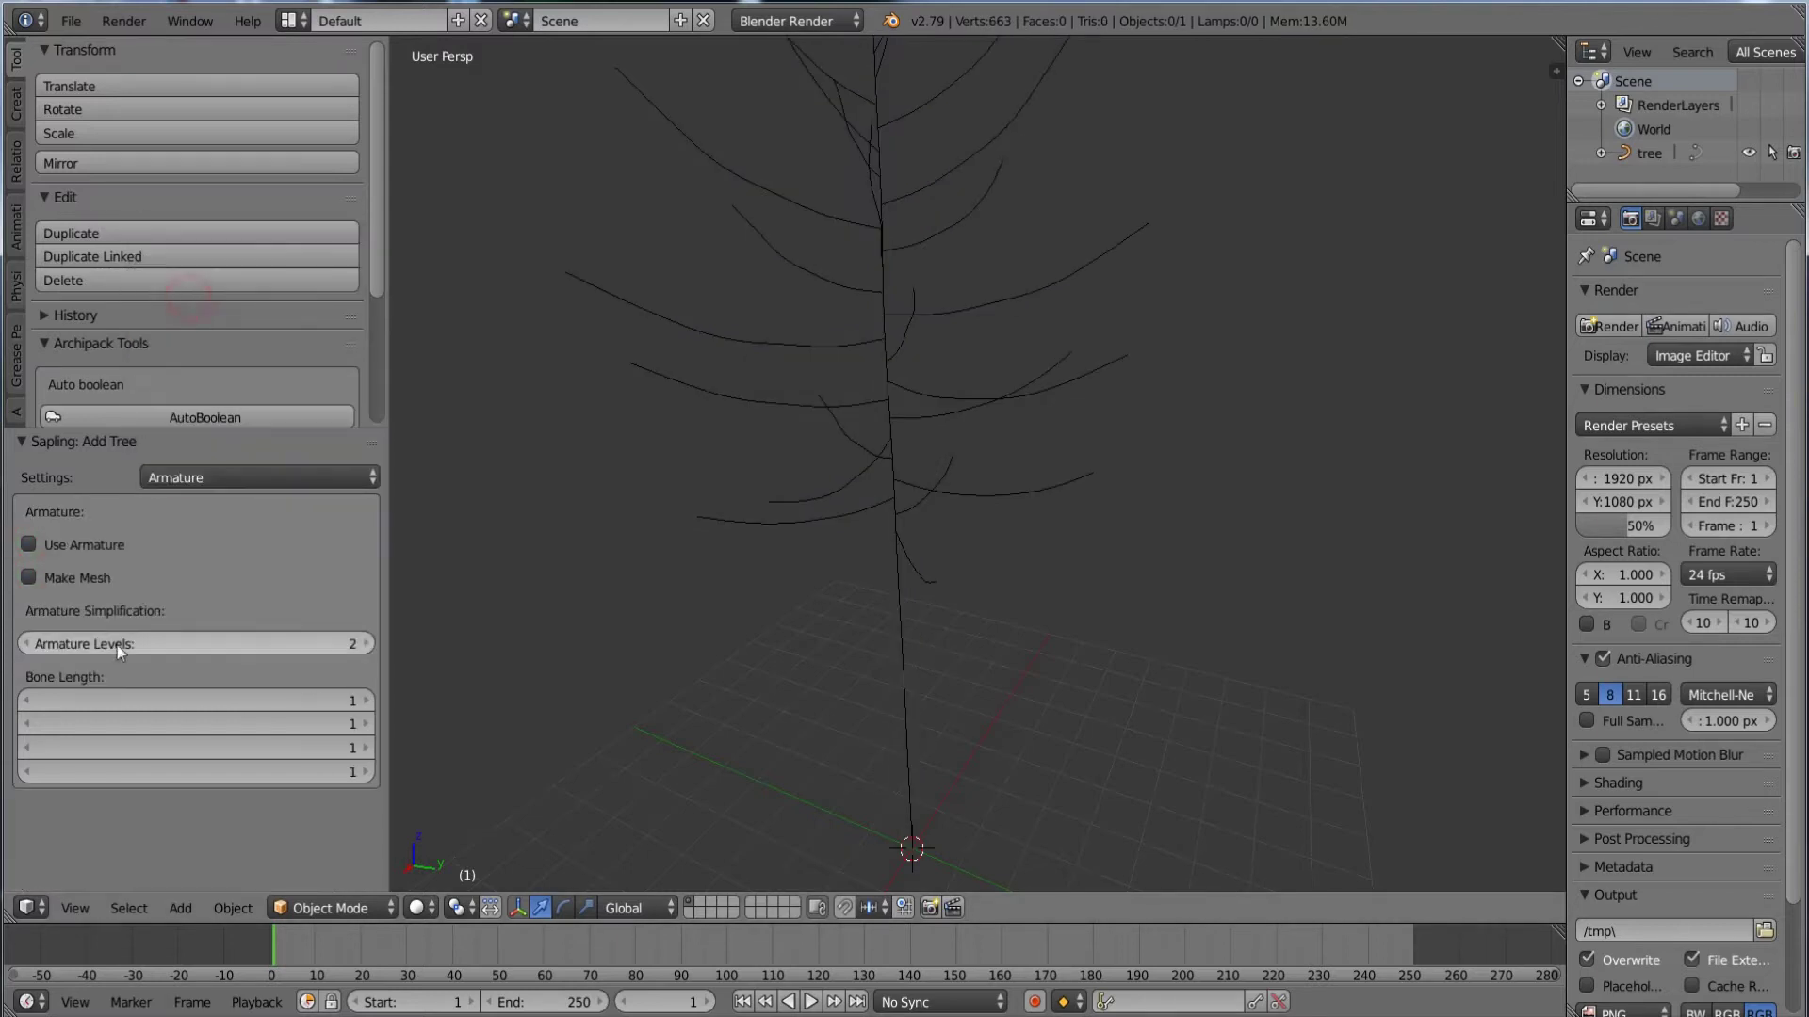
pyautogui.click(28, 546)
pyautogui.click(29, 578)
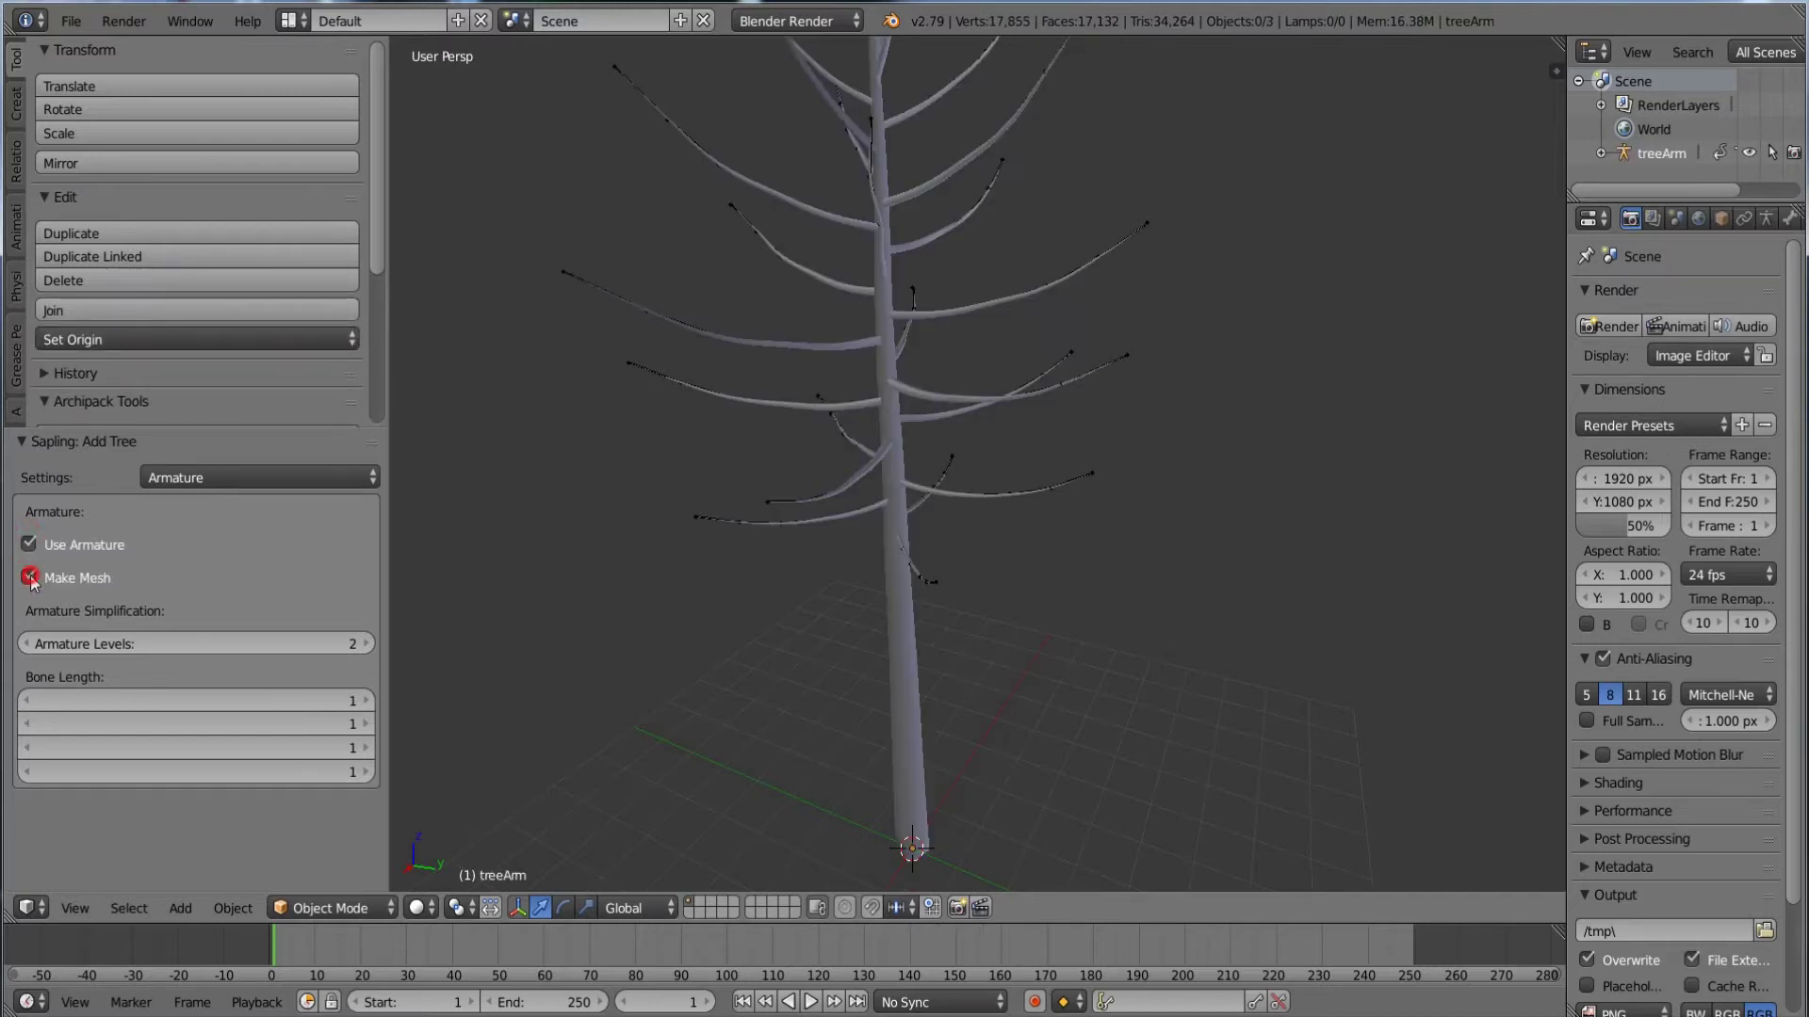
pyautogui.moveTo(831, 642)
pyautogui.mouseDown(button='middle')
pyautogui.moveTo(944, 627)
pyautogui.moveTo(951, 606)
pyautogui.moveTo(876, 586)
pyautogui.moveTo(800, 652)
pyautogui.mouseUp(button='middle')
# - Load the Palm Tree preset from the tree's Geometry settings
pyautogui.click(183, 480)
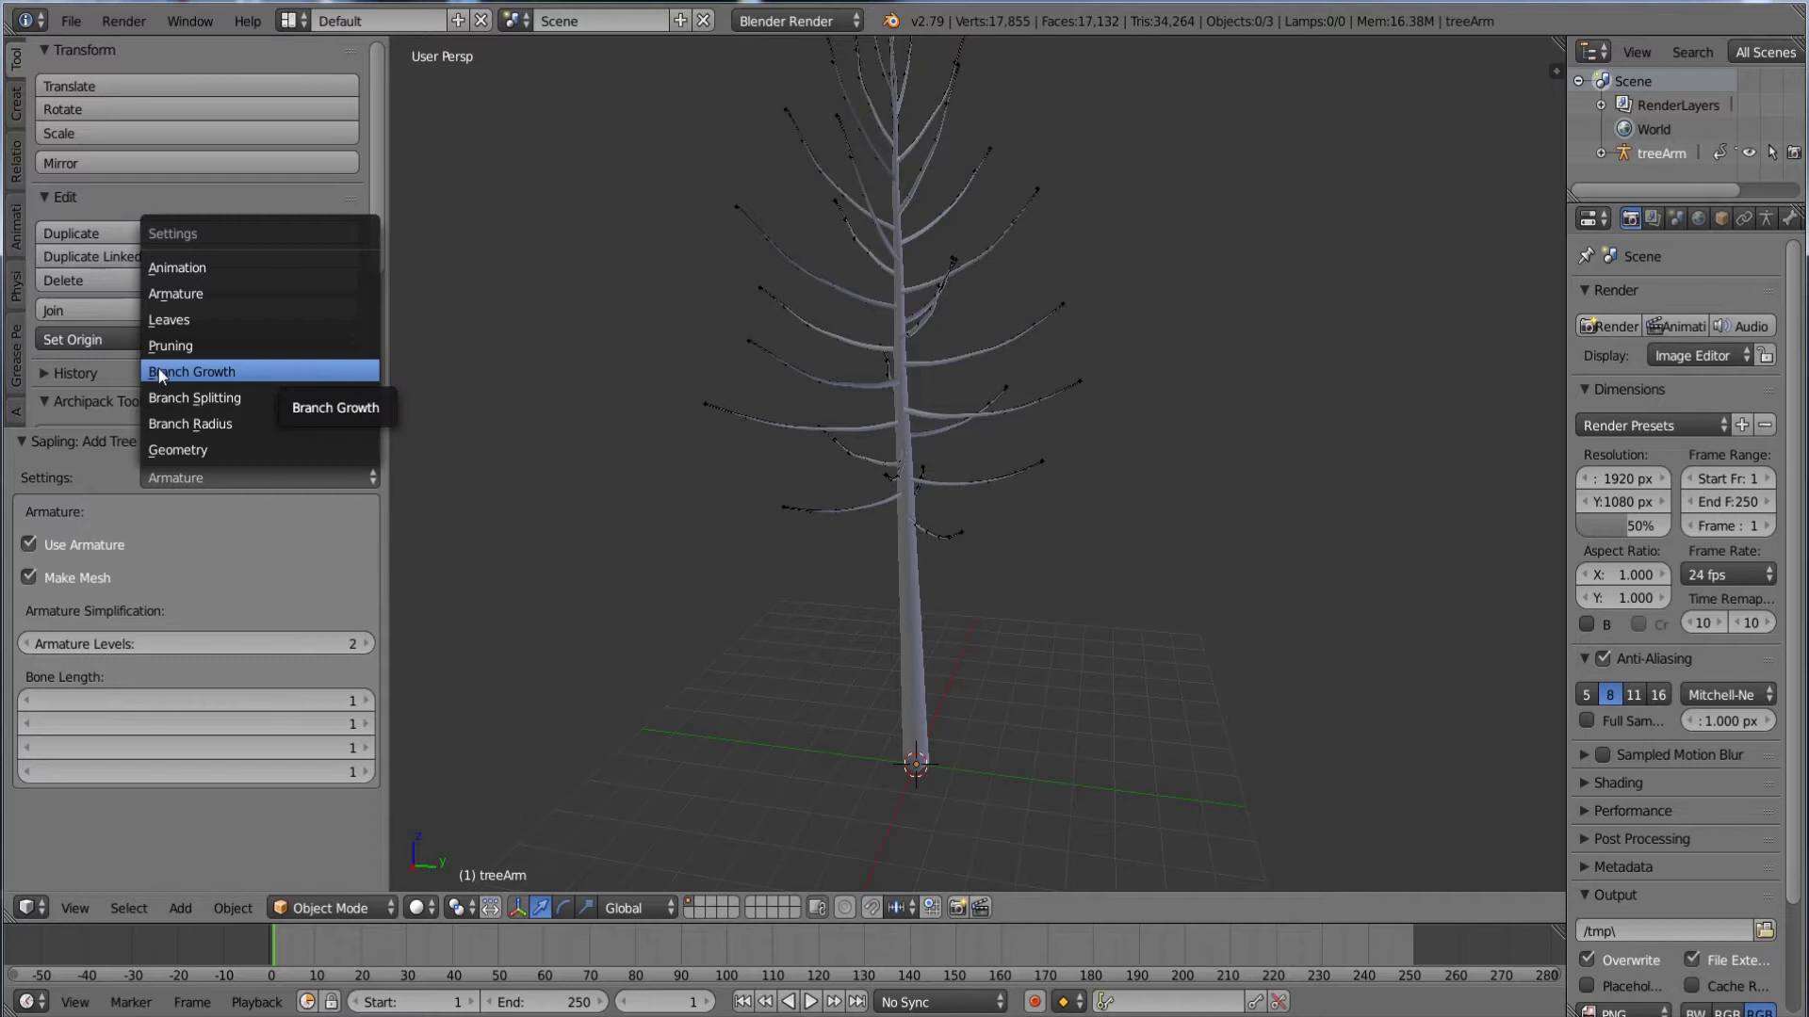
pyautogui.click(198, 449)
pyautogui.scroll(-3, 195, 713)
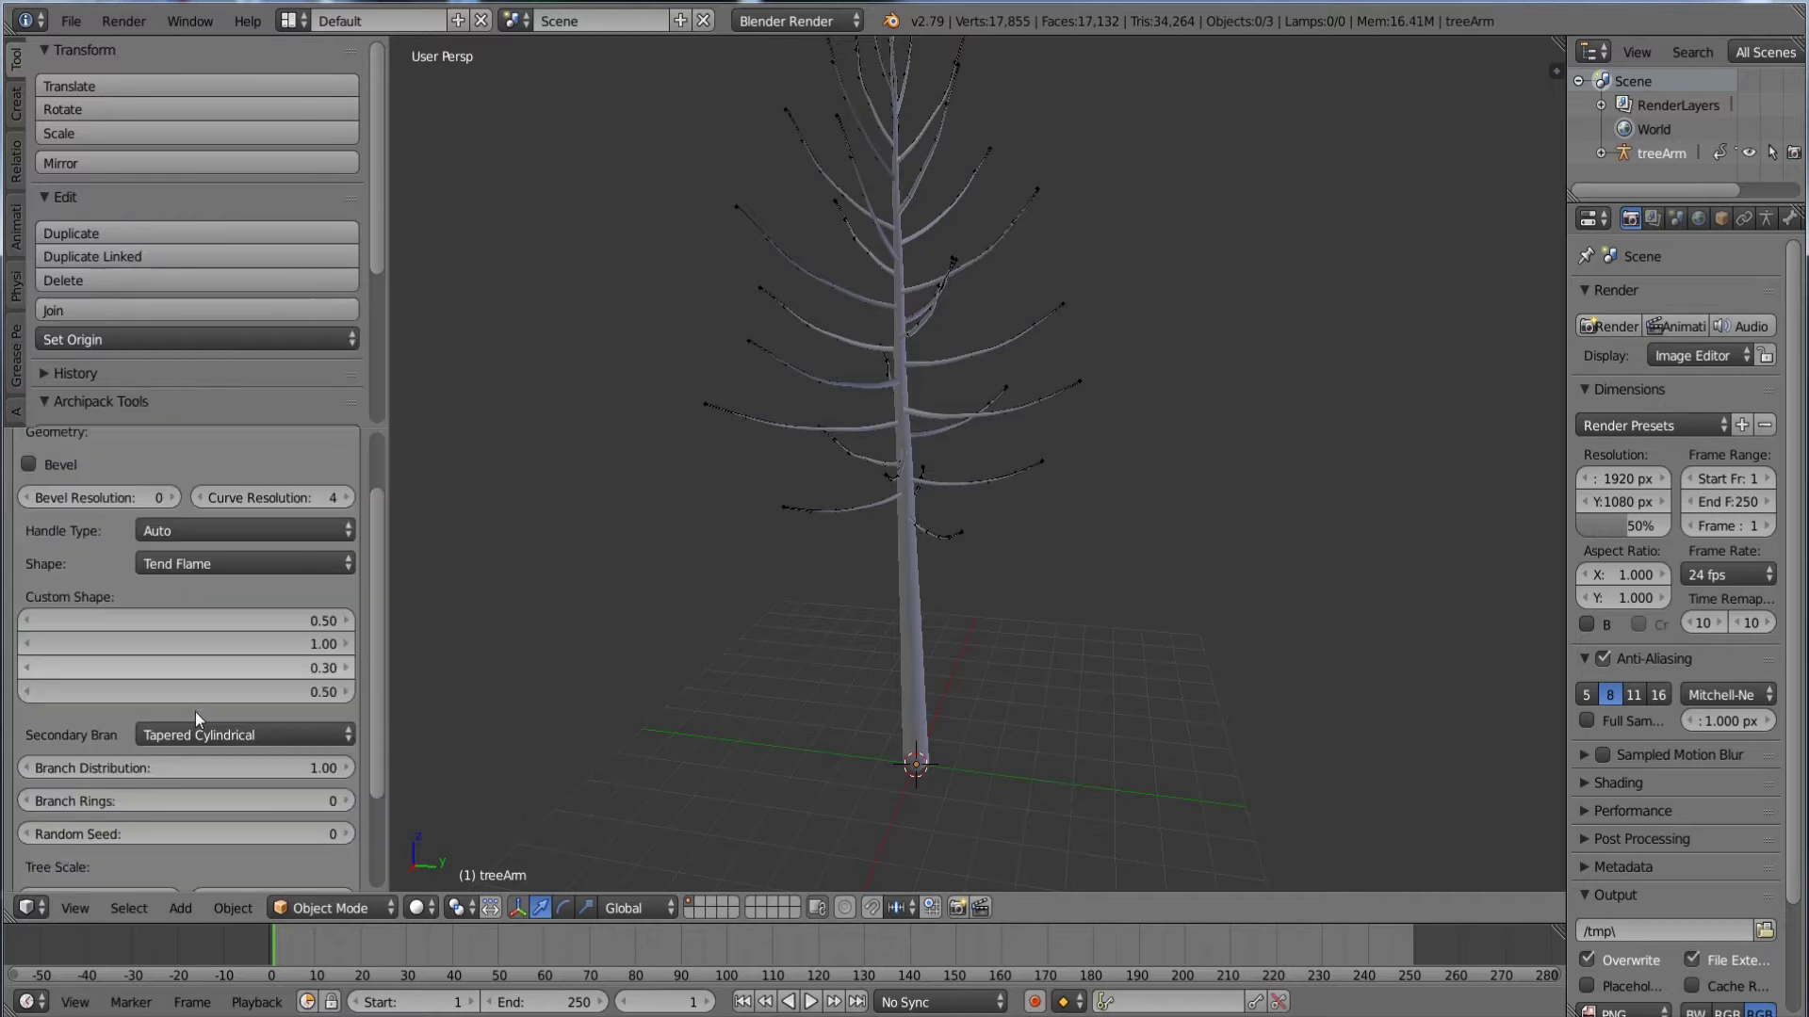
pyautogui.scroll(-3, 195, 712)
pyautogui.click(85, 879)
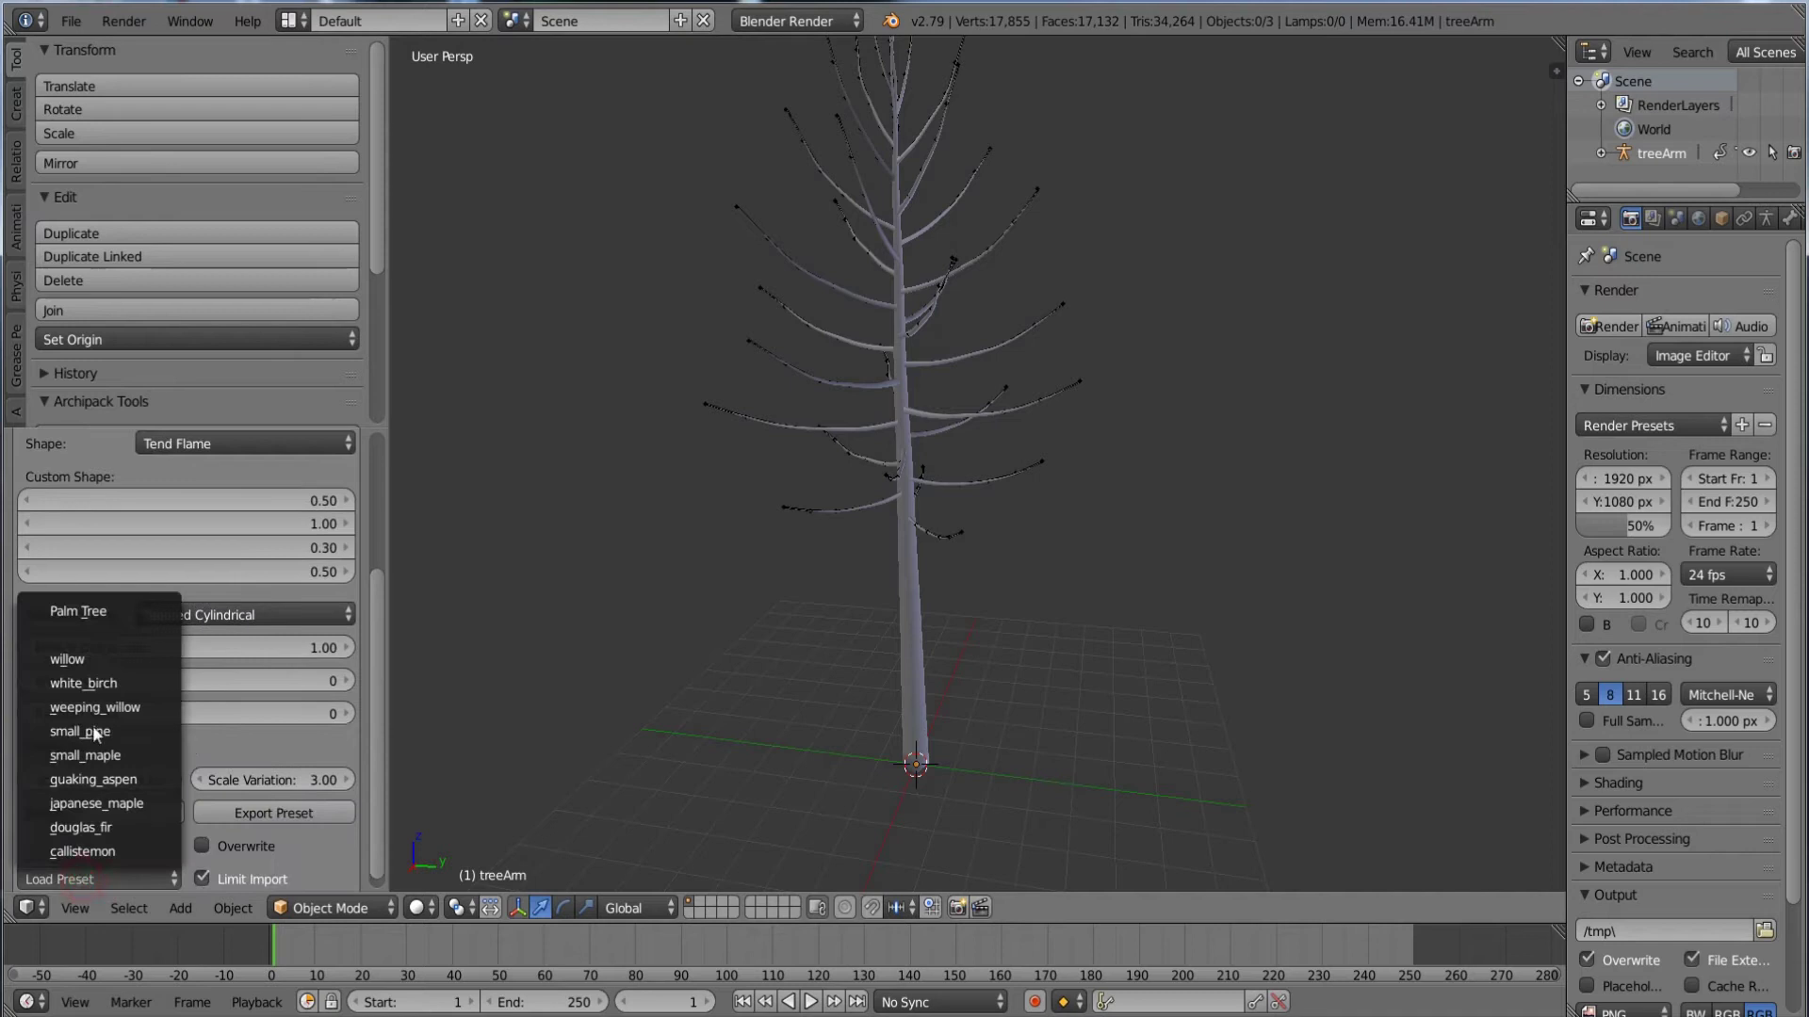
pyautogui.click(106, 612)
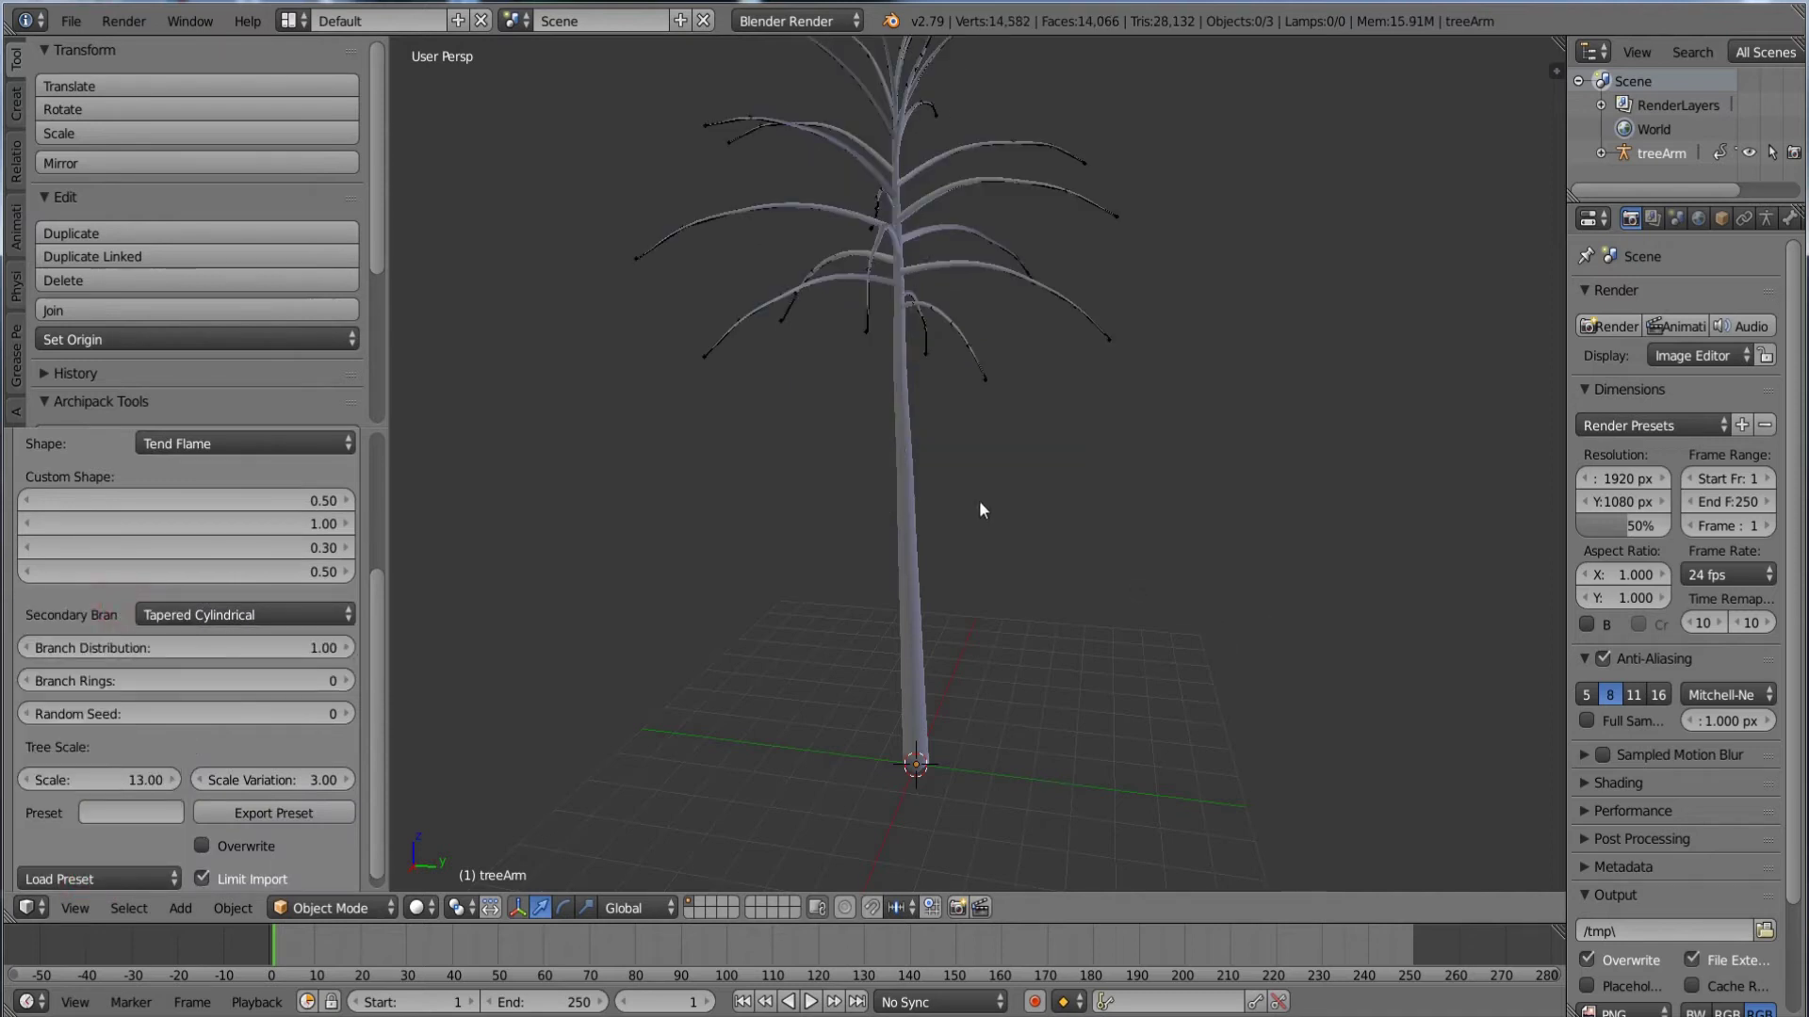
pyautogui.moveTo(889, 405); pyautogui.dragTo(828, 579, button='middle')
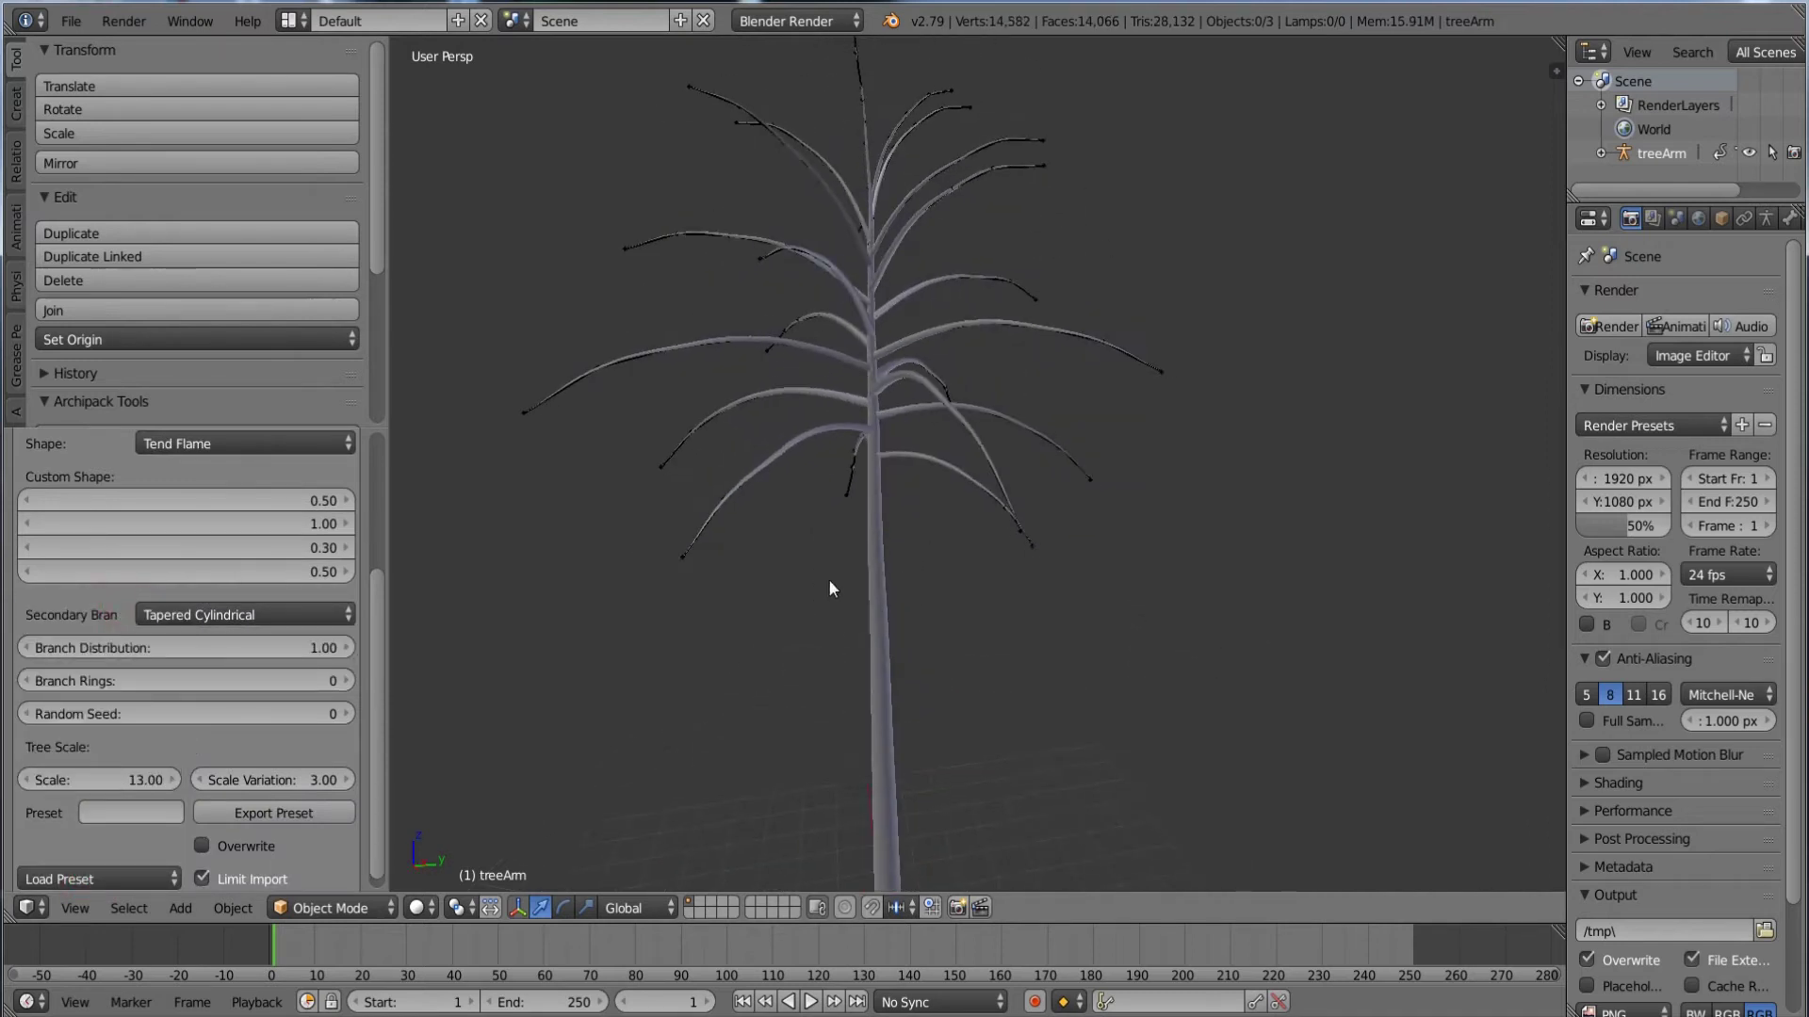
# - Turn on Show Leaves in the palm tree's Leaves settings
pyautogui.scroll(5, 173, 534)
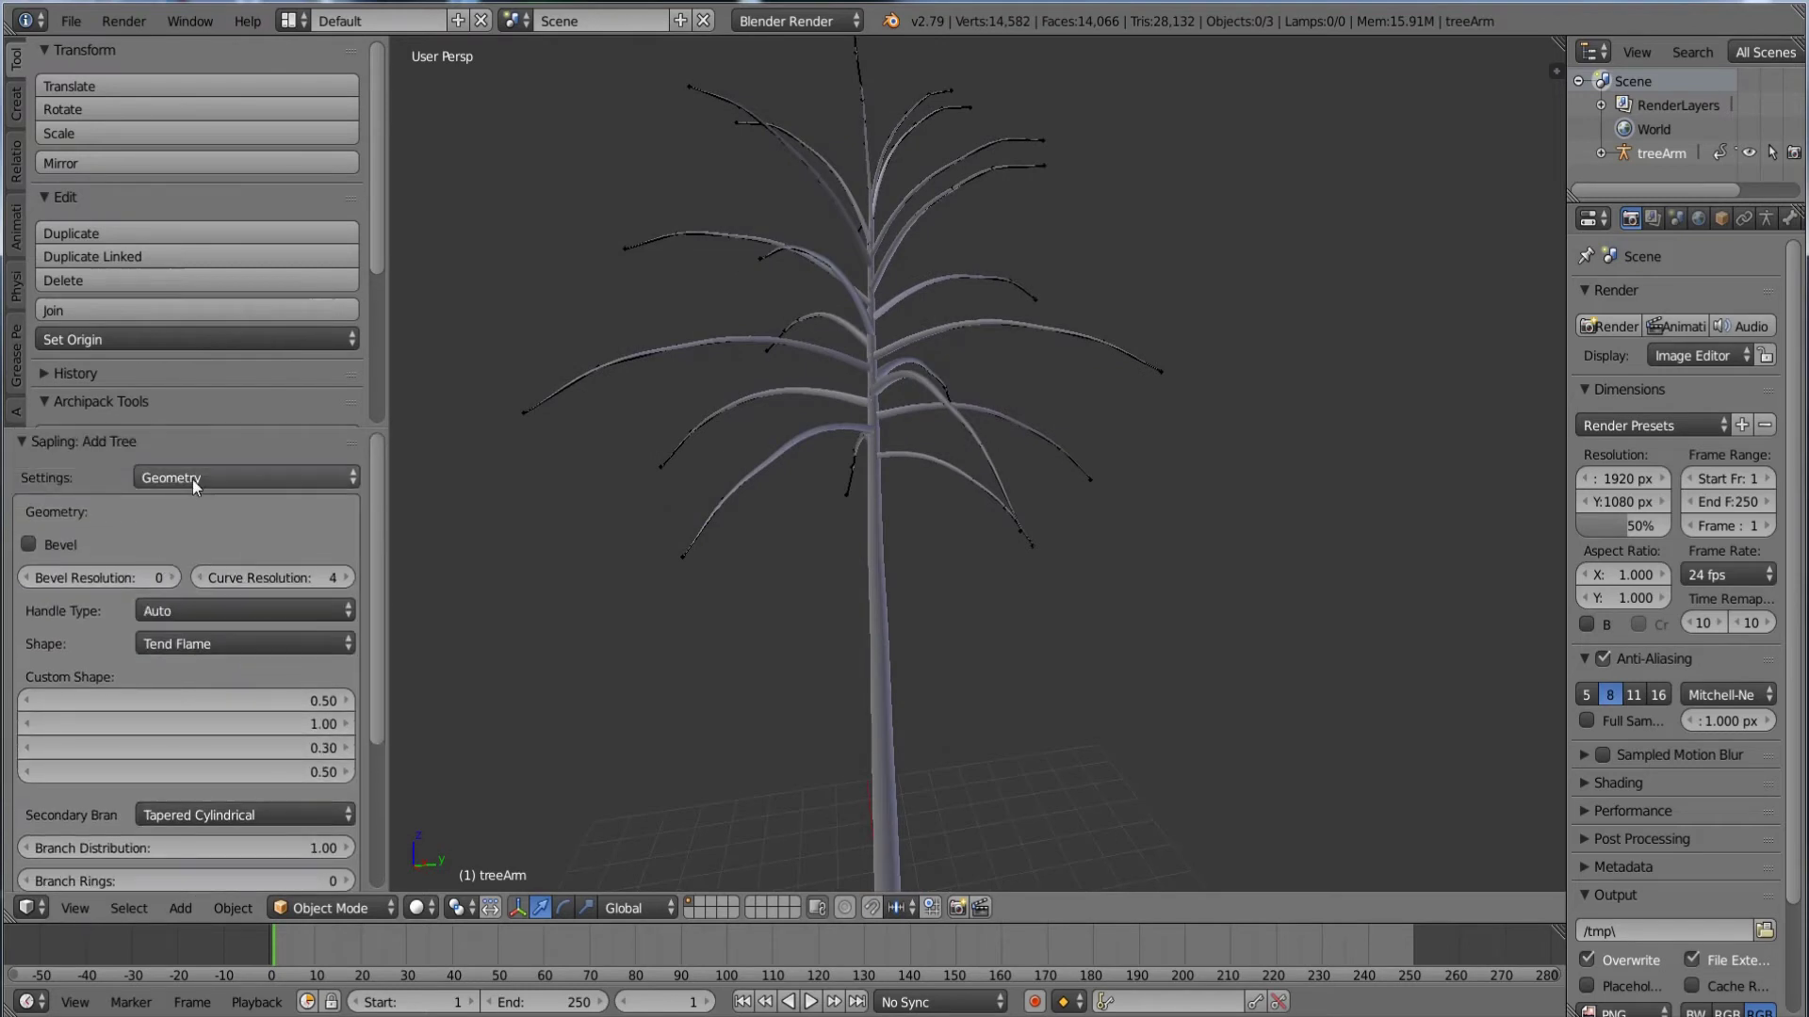
pyautogui.click(193, 480)
pyautogui.click(189, 319)
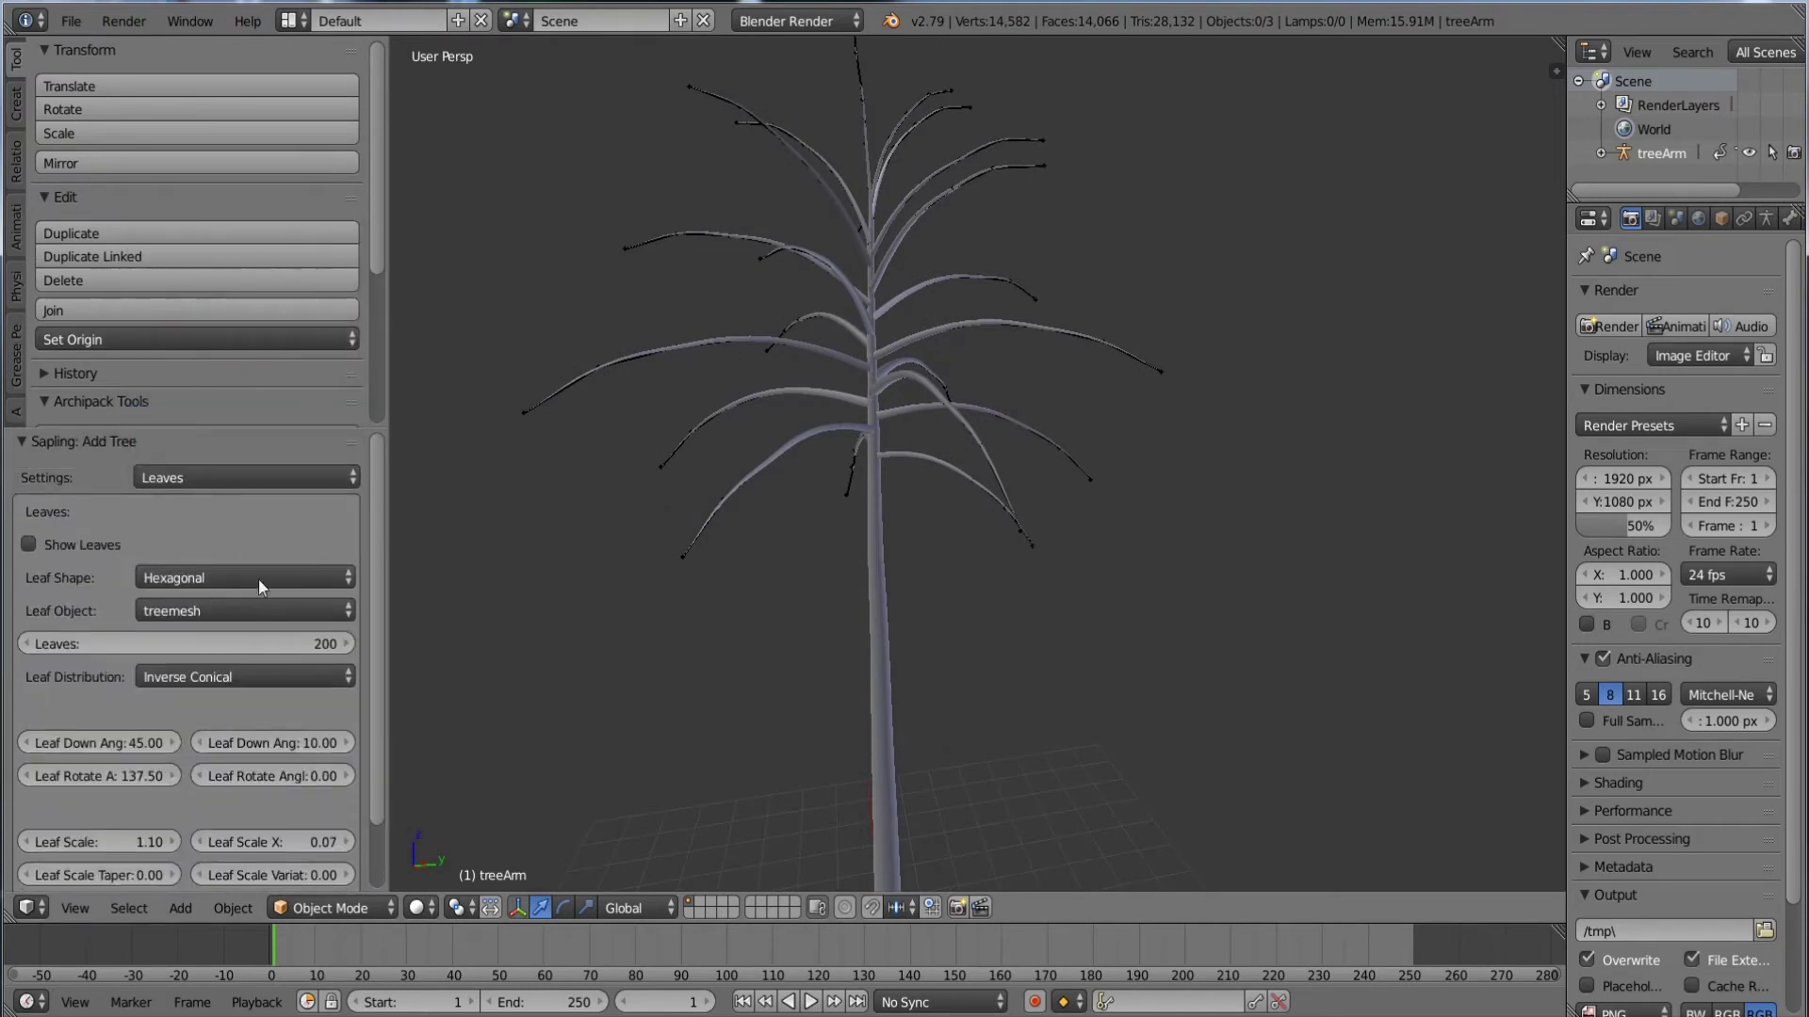
pyautogui.scroll(-1, 235, 532)
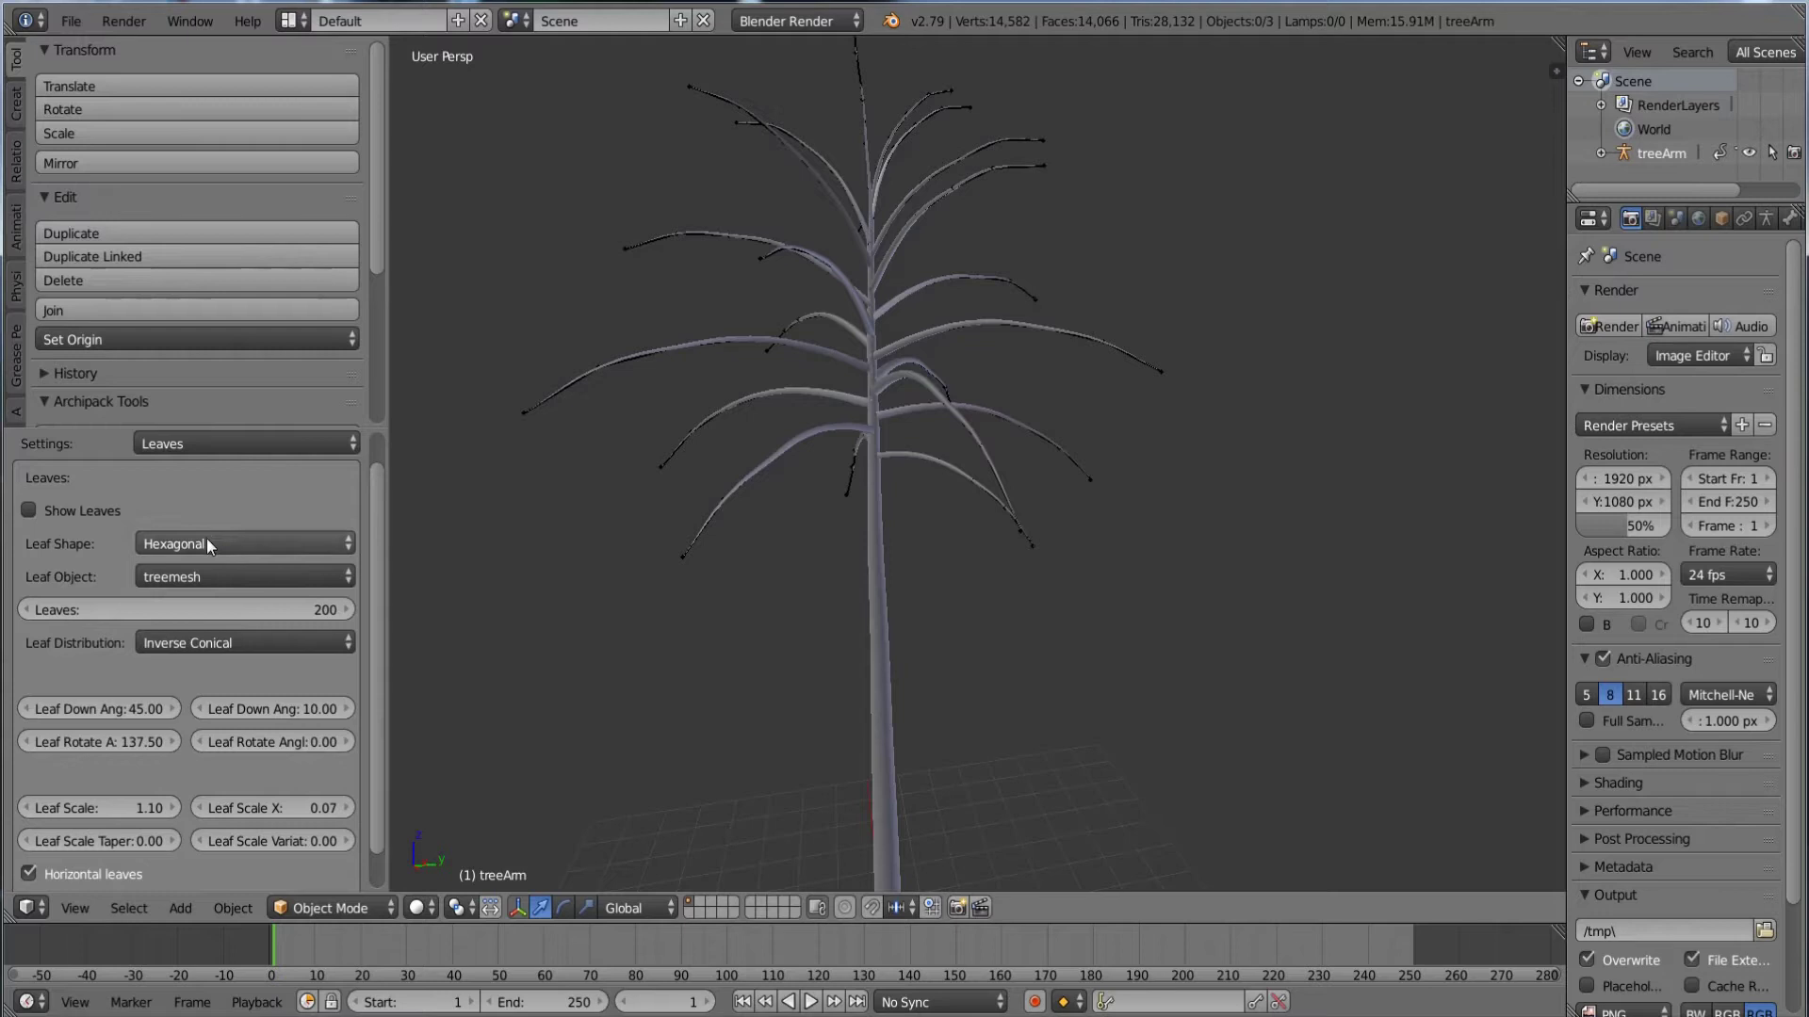
pyautogui.click(27, 509)
pyautogui.moveTo(902, 598); pyautogui.dragTo(525, 598, button='middle')
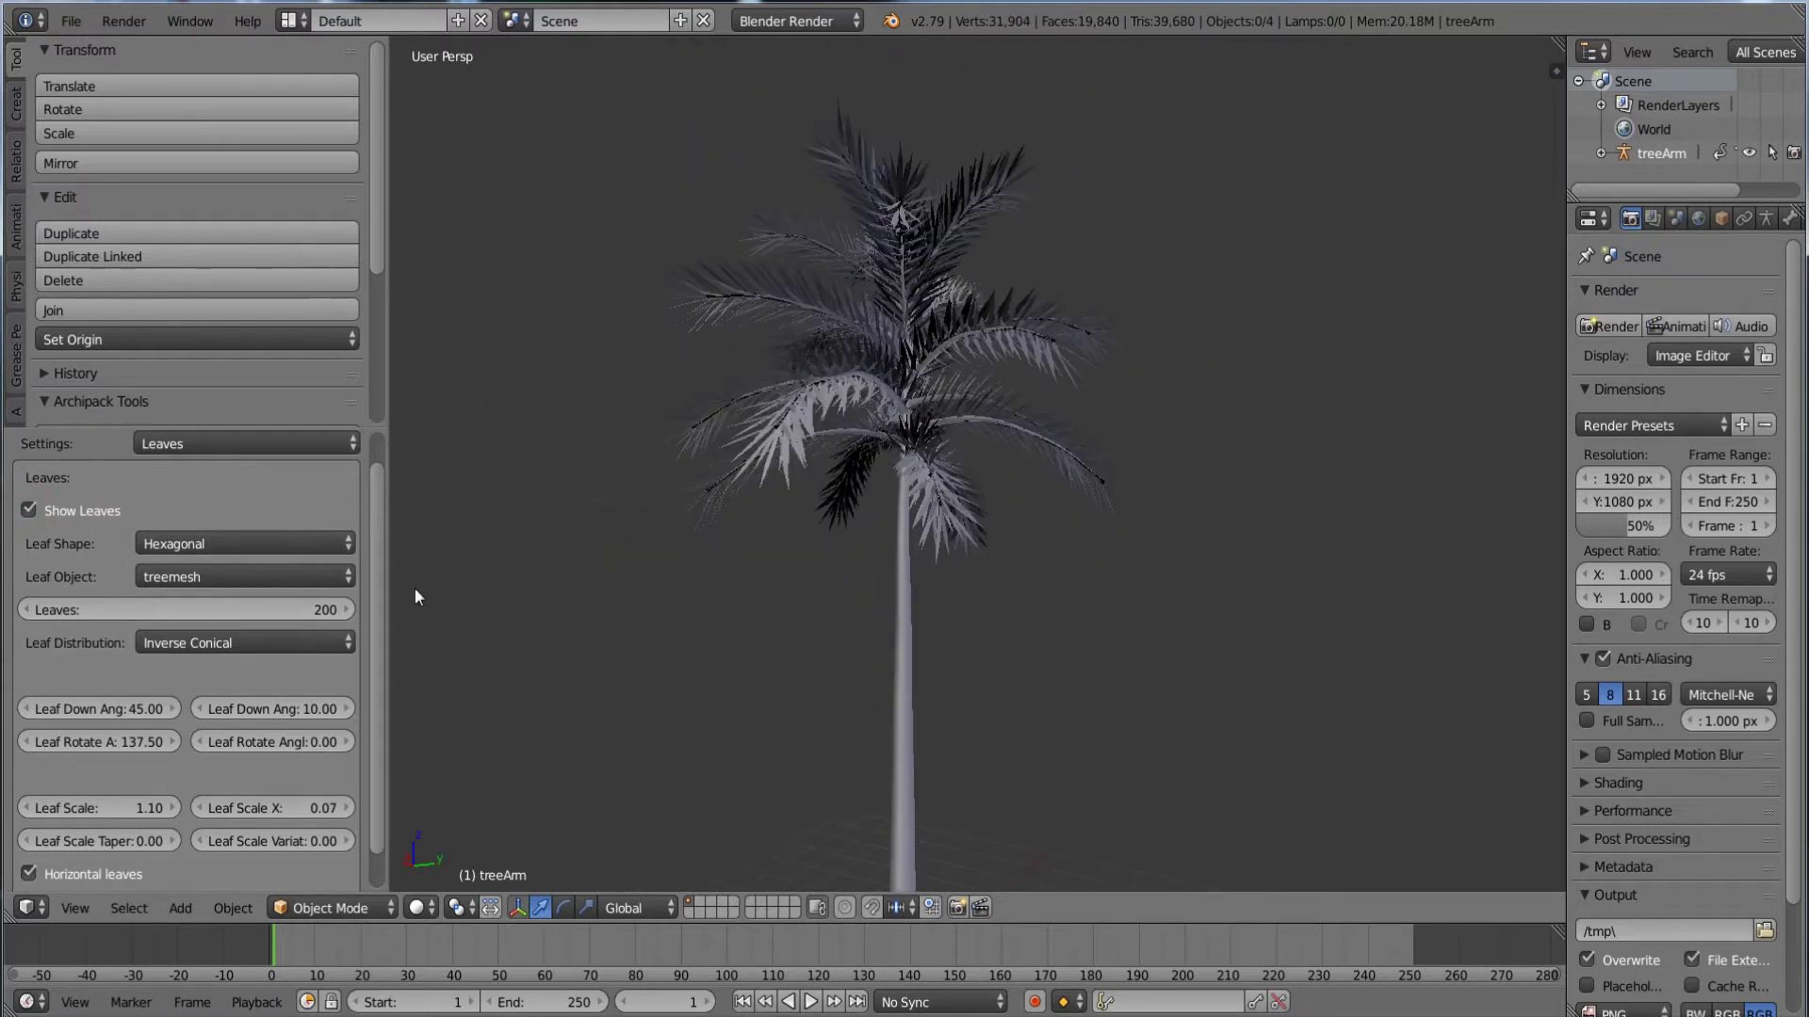
# - Enable Armature Animation and Leaf Animation in the palm tree's Animation settings
pyautogui.click(195, 443)
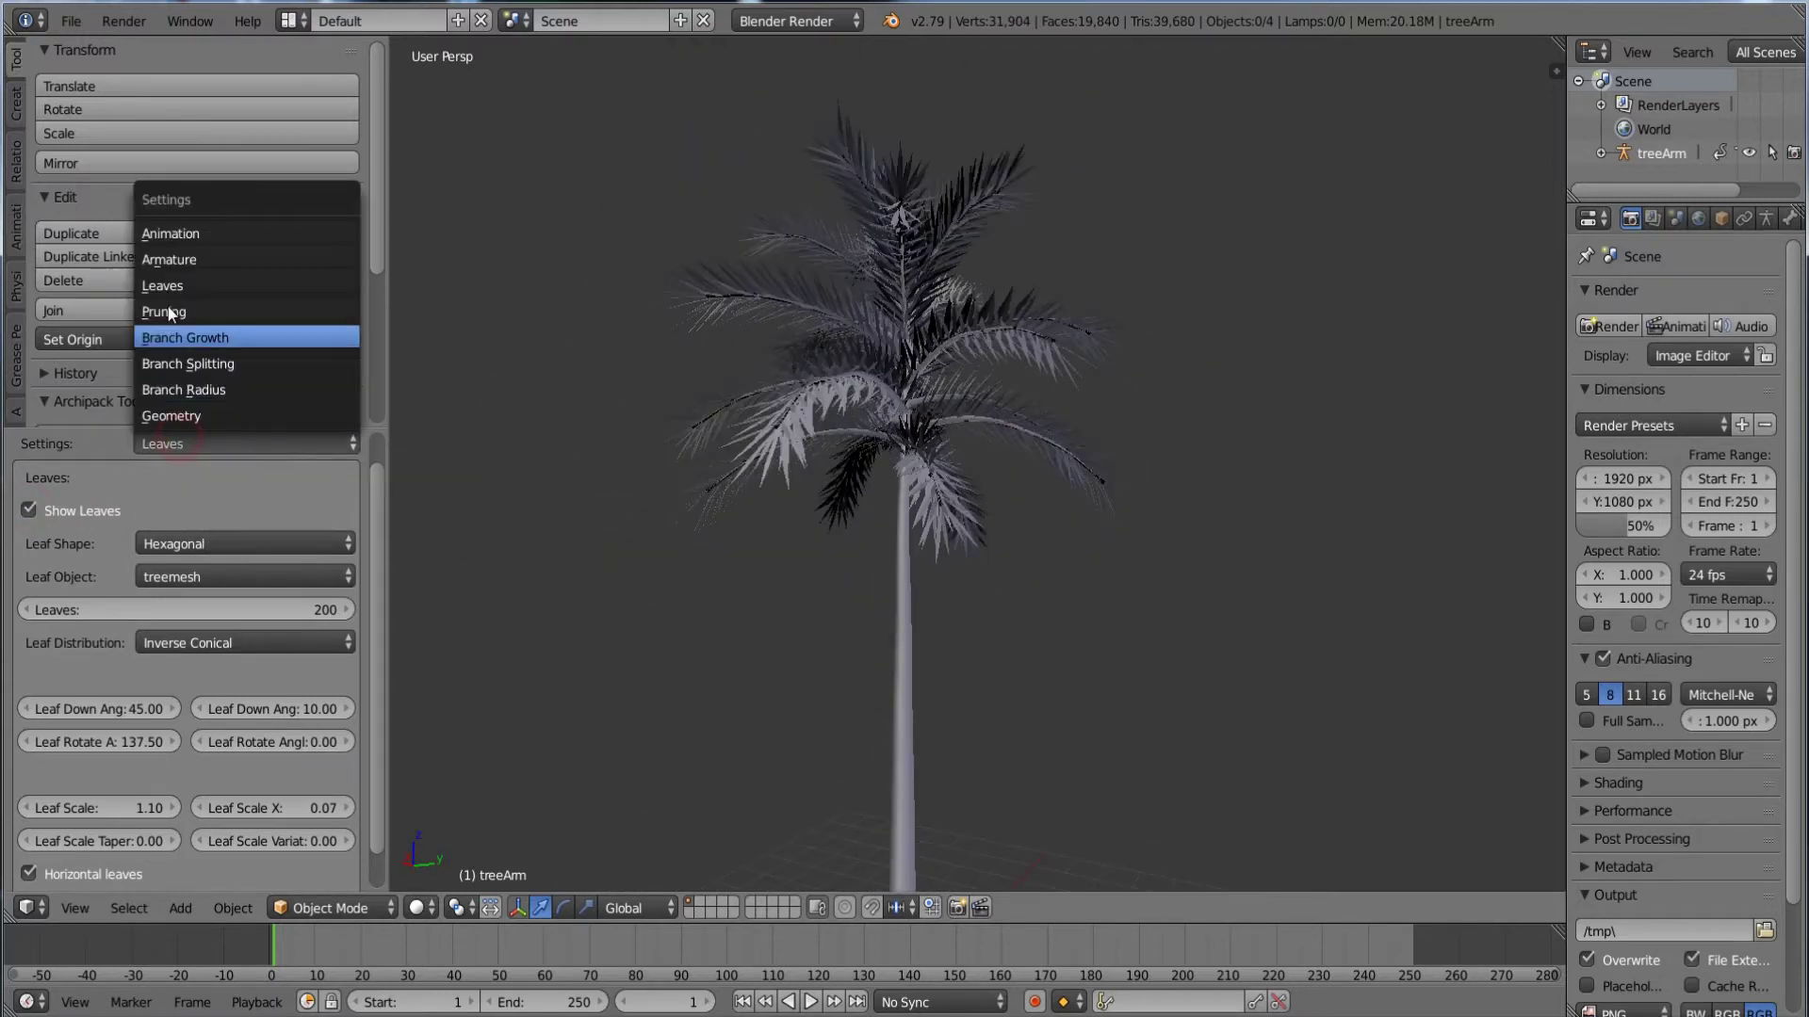
pyautogui.click(168, 233)
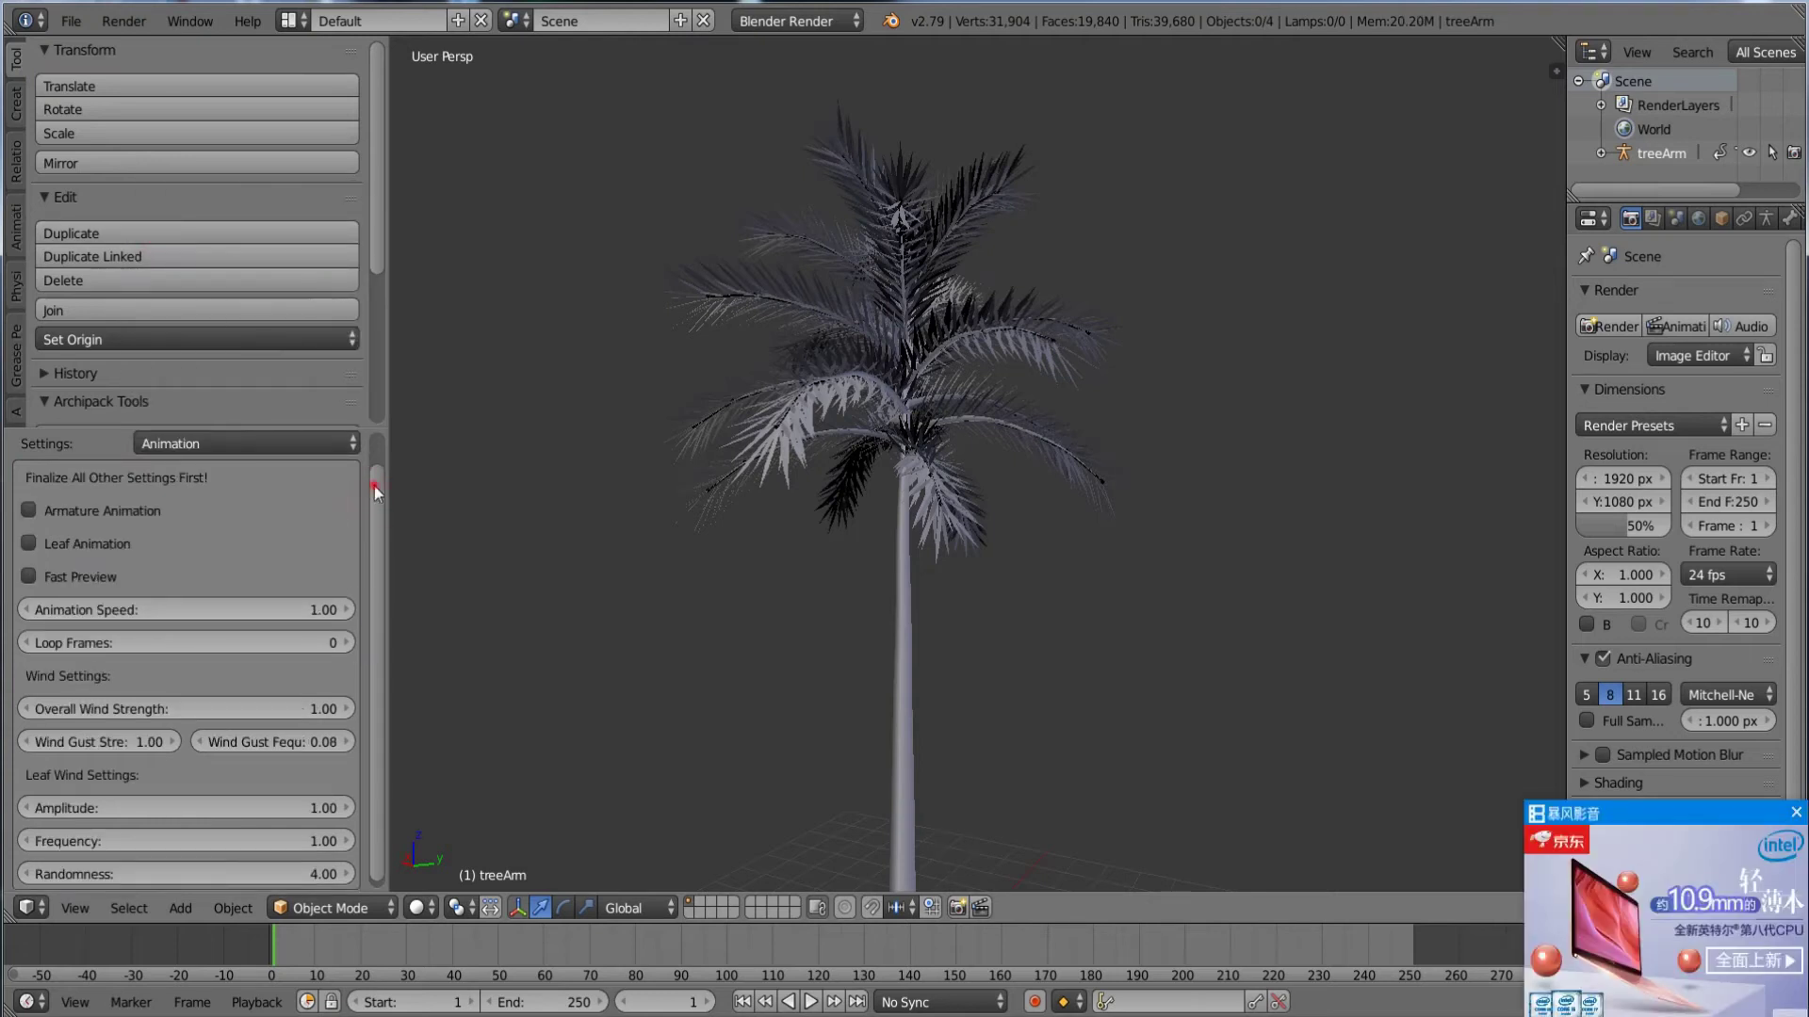
pyautogui.scroll(-2, 375, 486)
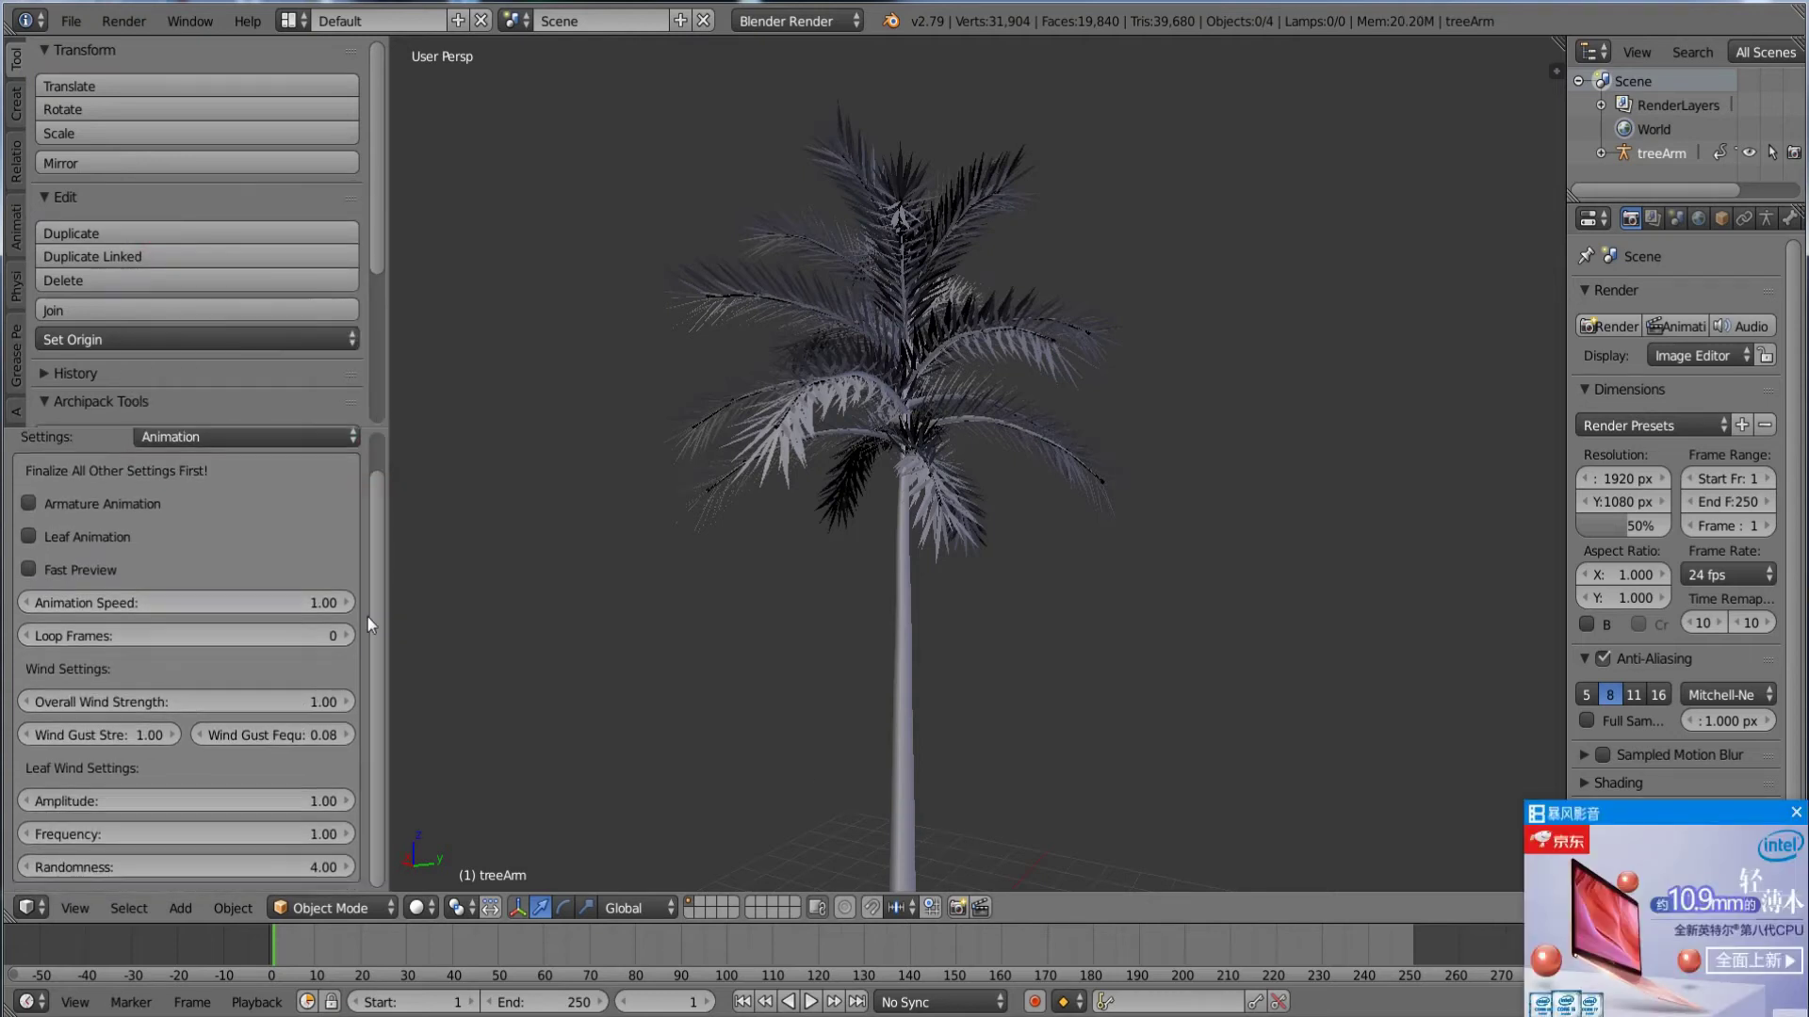
pyautogui.click(28, 505)
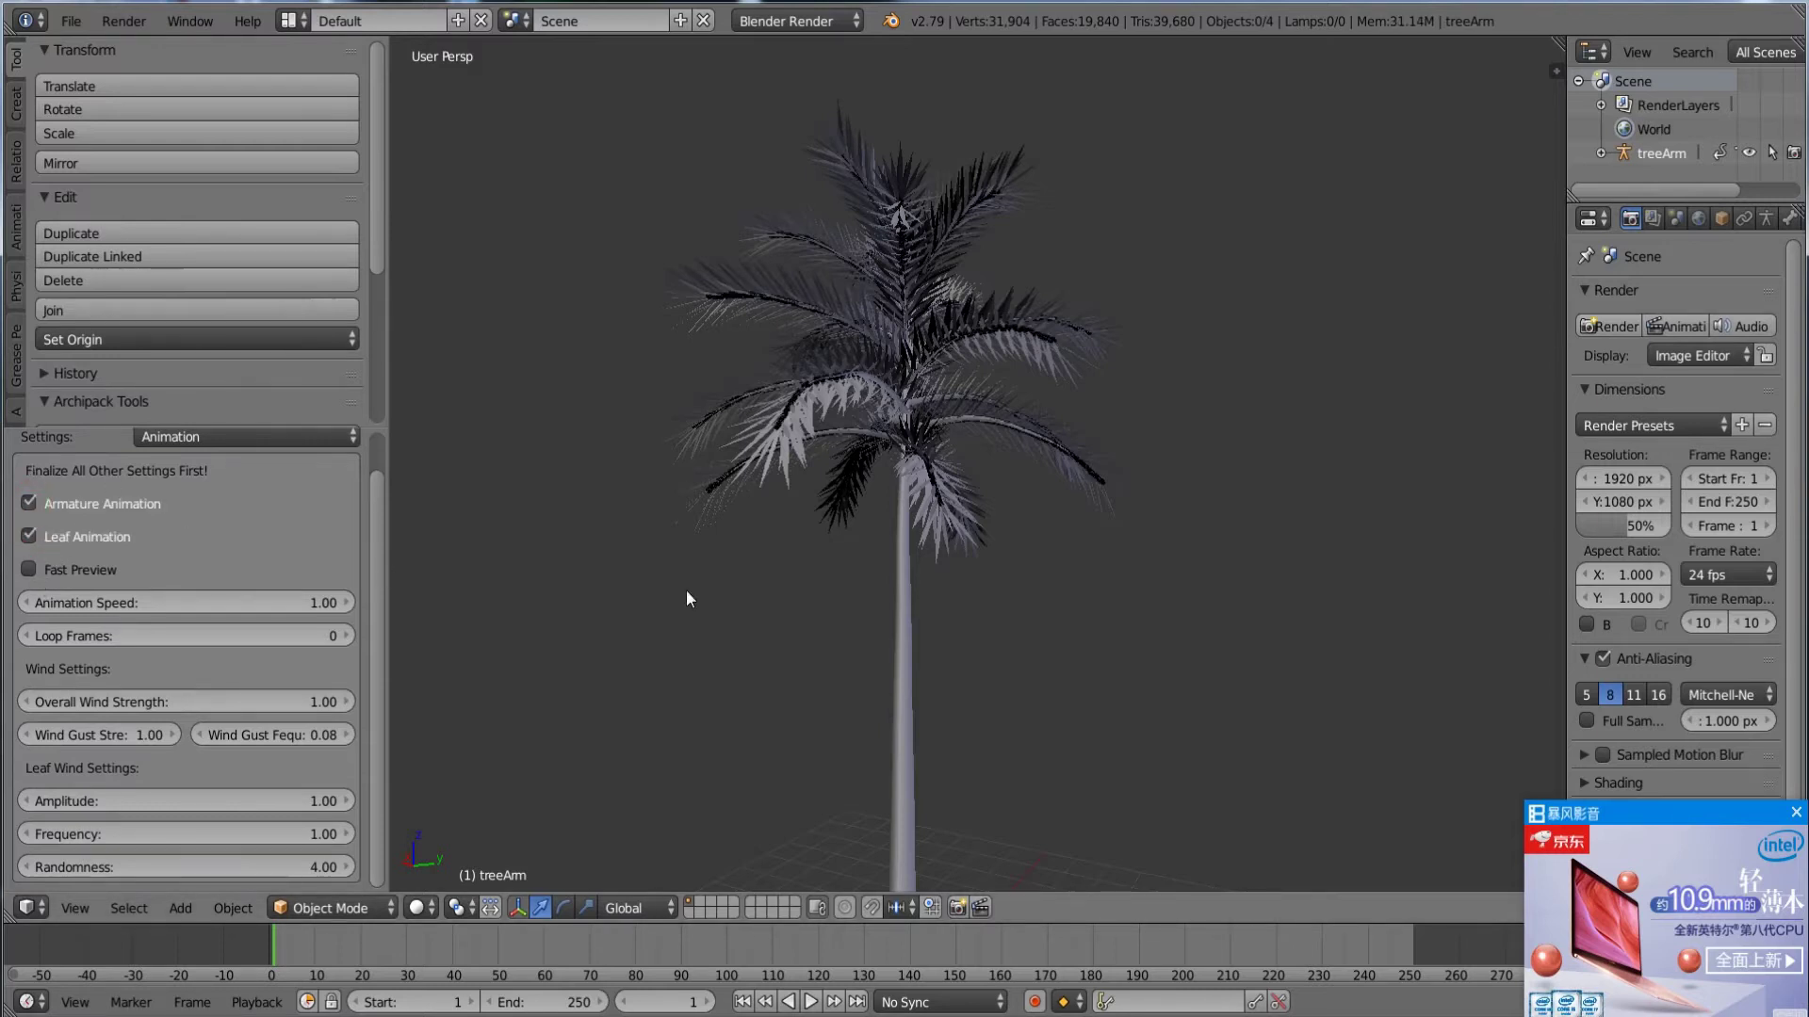
pyautogui.click(29, 536)
# - Play the palm tree's wind animation, pause it, and return to the first frame
pyautogui.moveTo(830, 630); pyautogui.dragTo(903, 546, button='middle')
pyautogui.hotkey('alt', 'a')
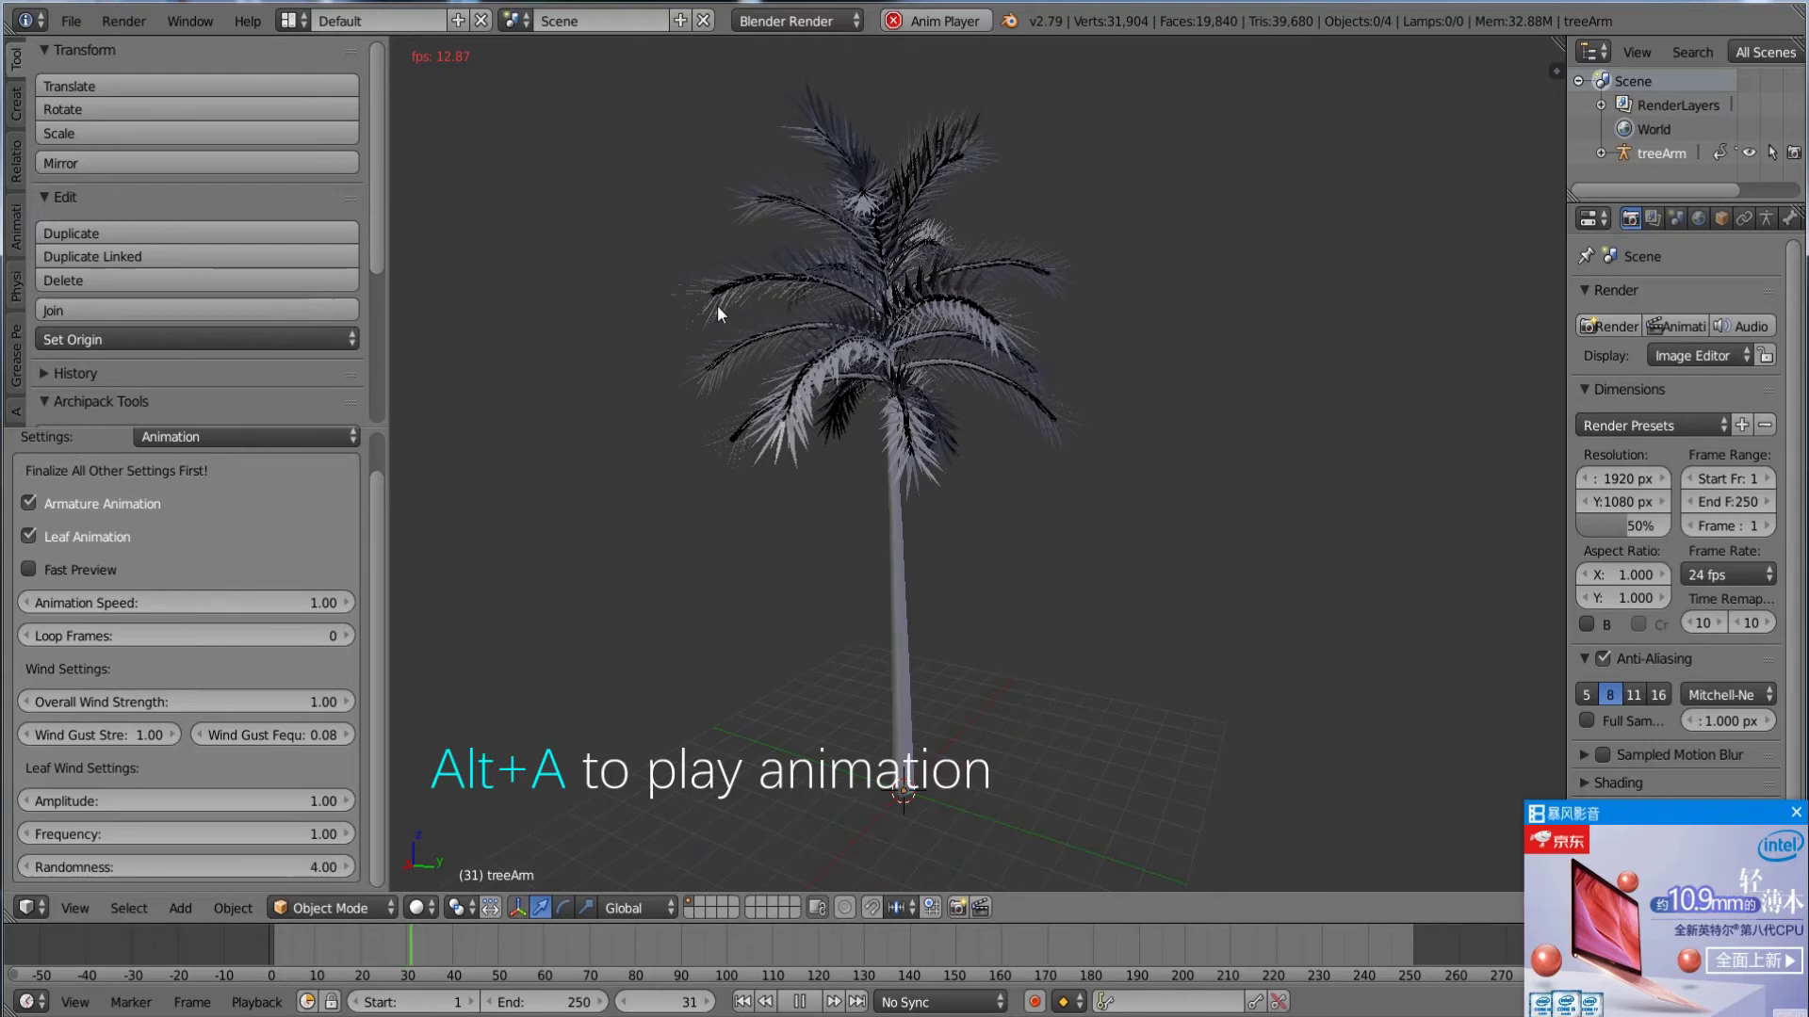
pyautogui.click(799, 1002)
pyautogui.click(744, 1001)
# - Select the palm tree's leaves object and hide it
pyautogui.moveTo(997, 634); pyautogui.dragTo(821, 608, button='middle')
pyautogui.scroll(2, 869, 614)
pyautogui.scroll(5, 959, 586)
pyautogui.moveTo(764, 704); pyautogui.dragTo(625, 366, button='middle')
pyautogui.rightClick(625, 365)
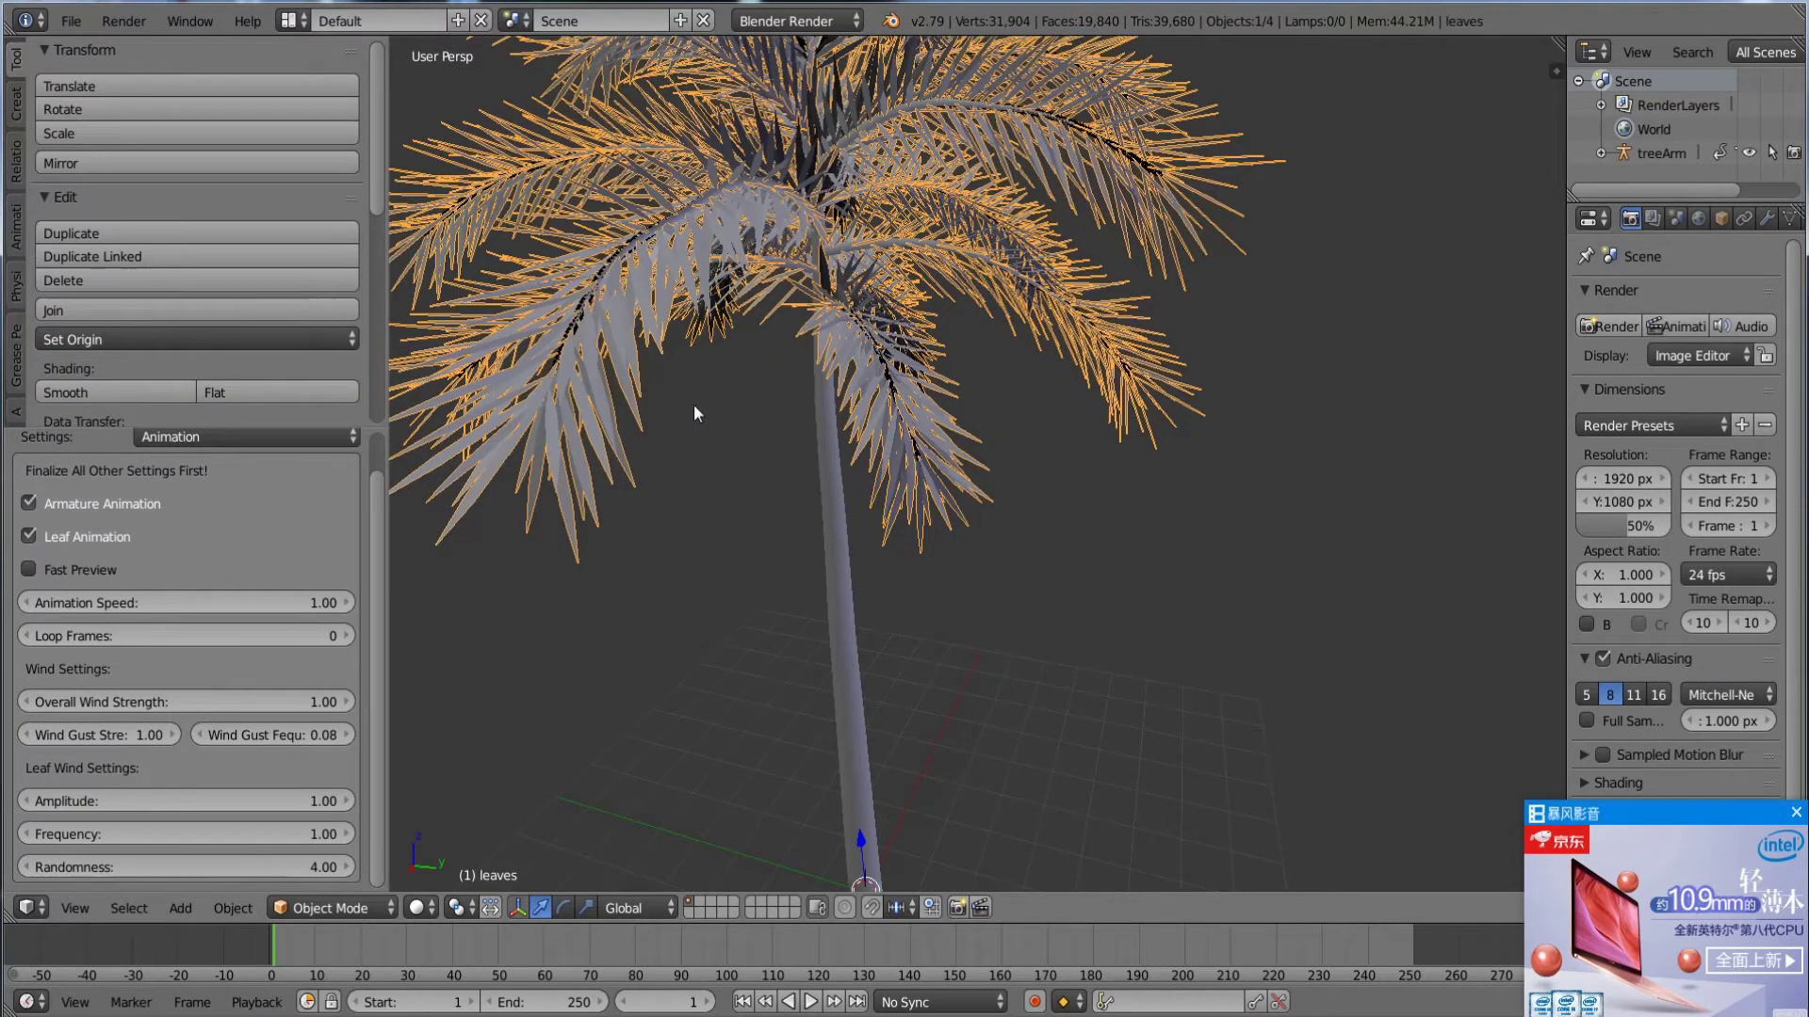
pyautogui.press('h')
# - Select the tree trunk mesh, inspect its vertices in Edit Mode, and return to Object Mode
pyautogui.rightClick(845, 539)
pyautogui.moveTo(845, 539); pyautogui.dragTo(869, 461, button='middle')
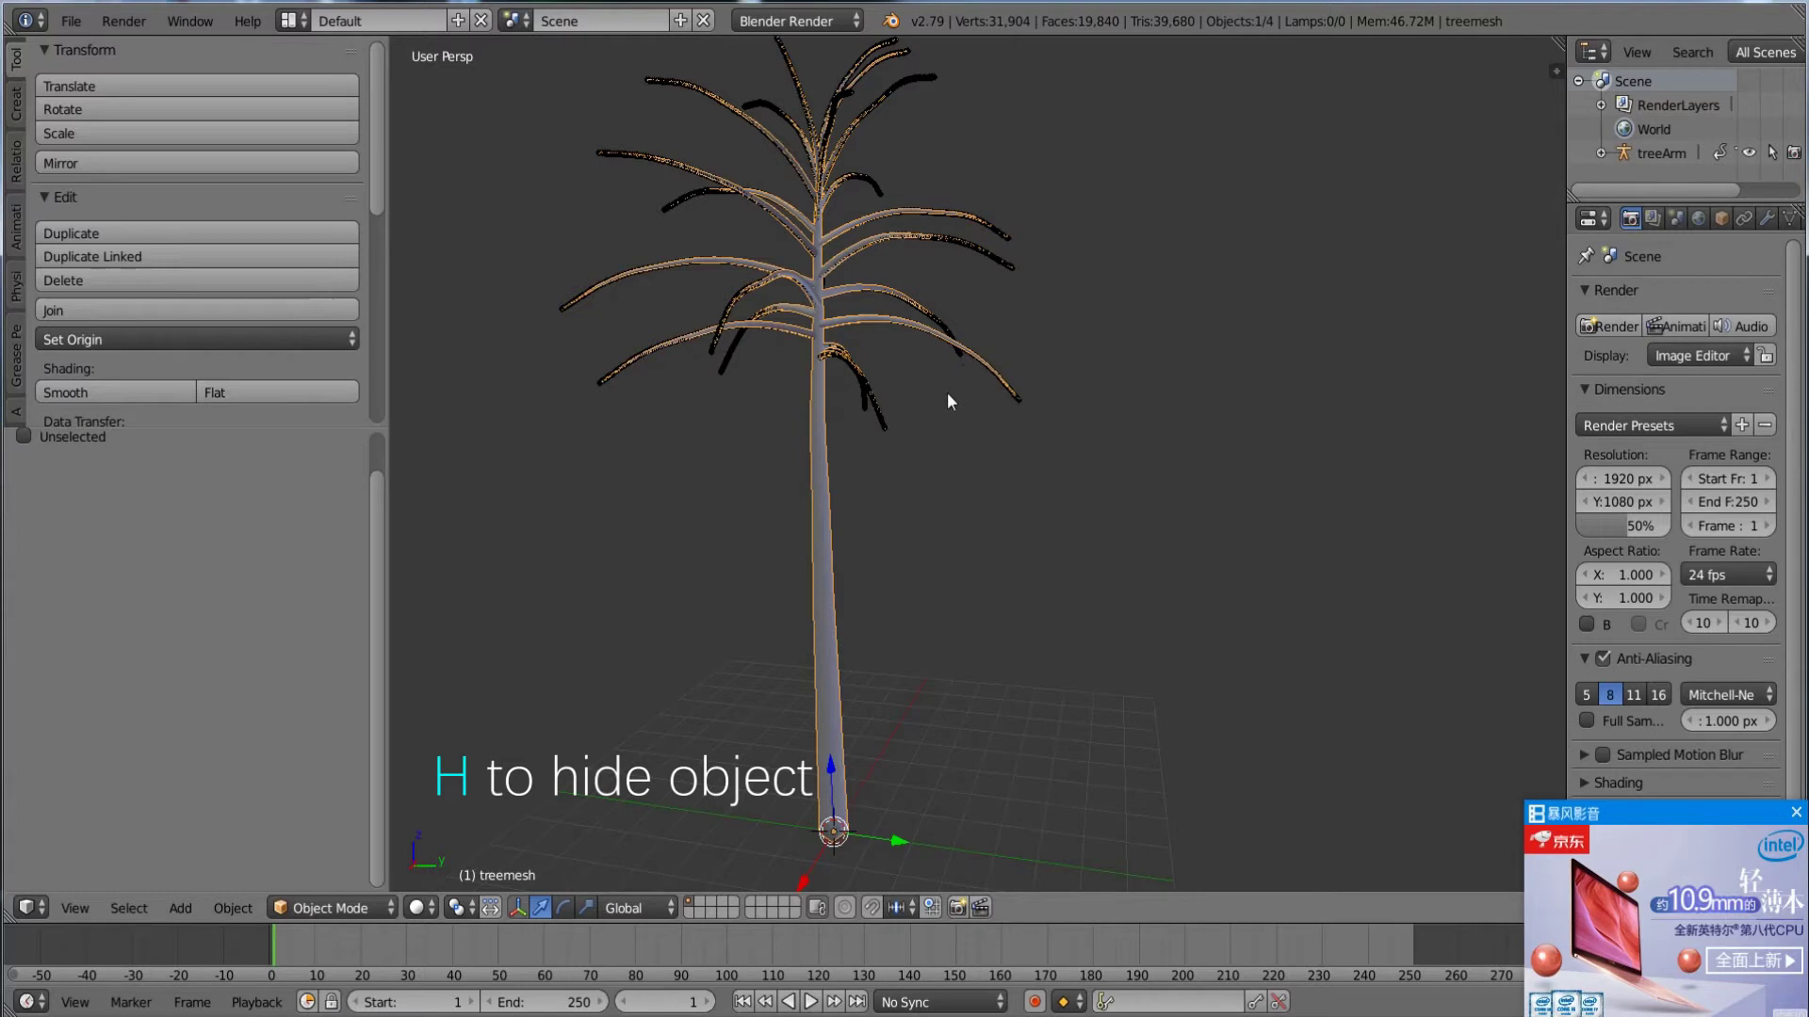
pyautogui.moveTo(784, 316); pyautogui.dragTo(840, 492, button='middle')
pyautogui.press('Tab')
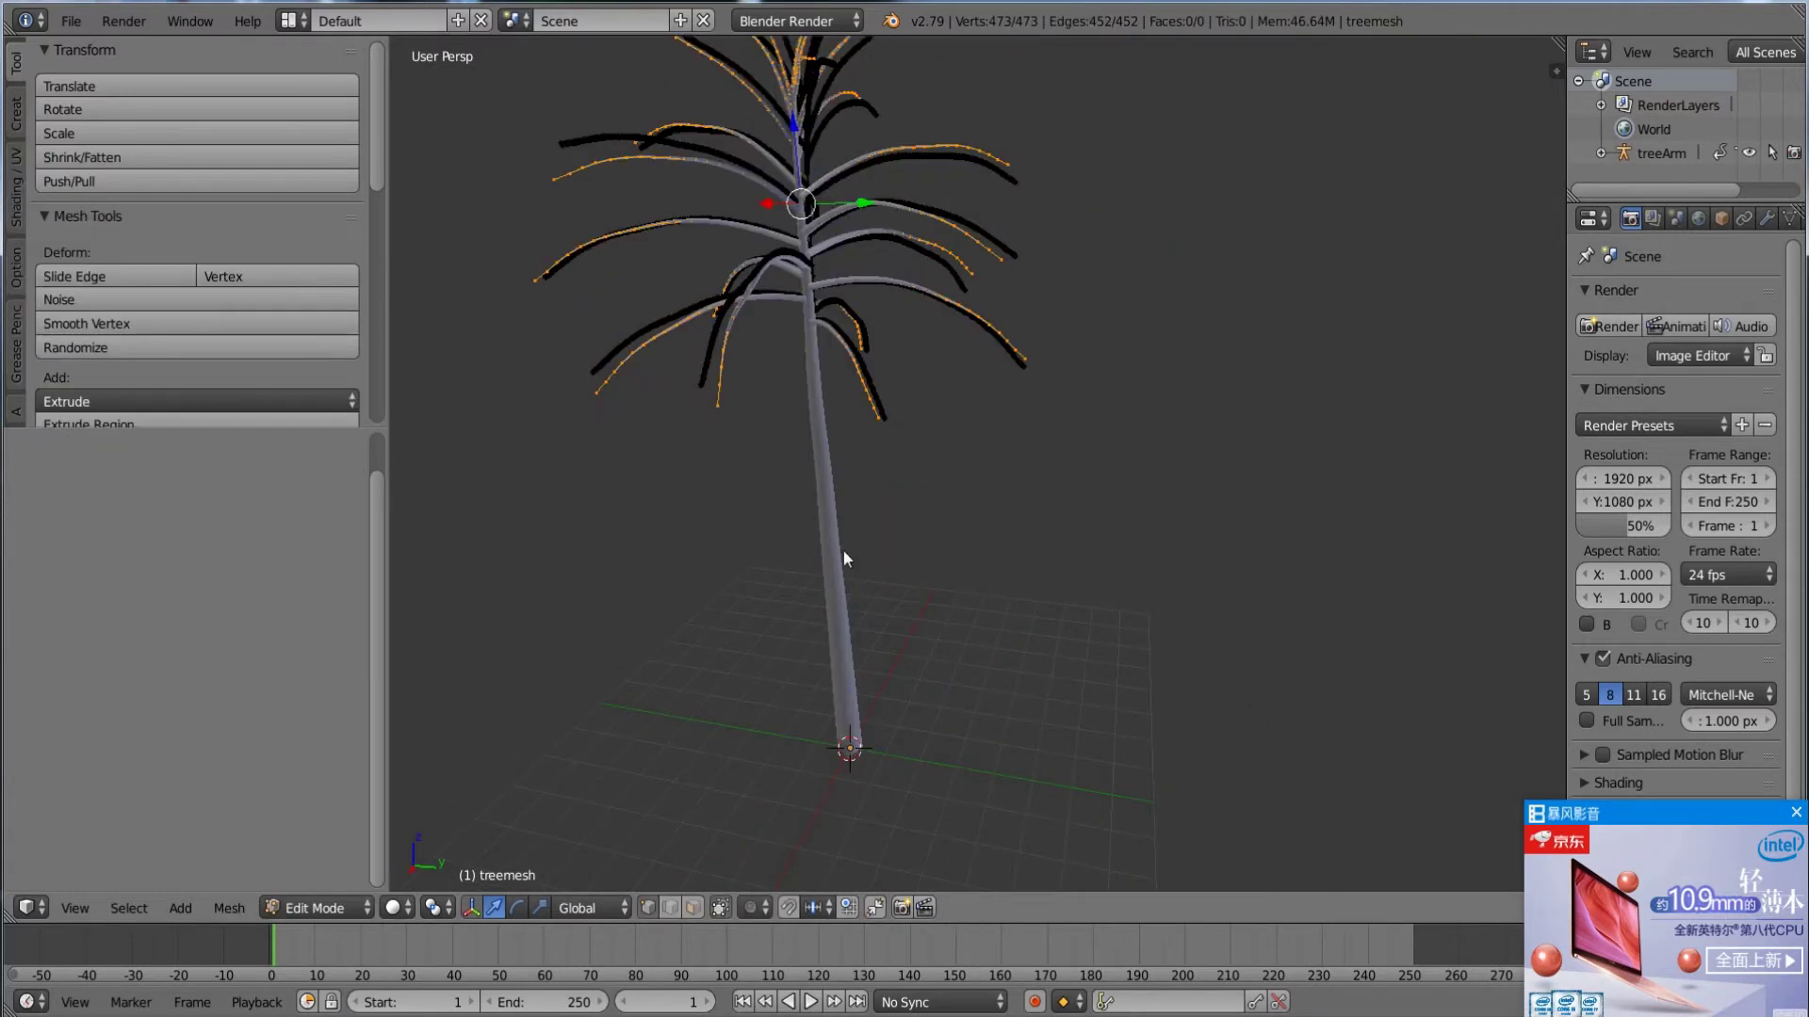
pyautogui.press('Tab')
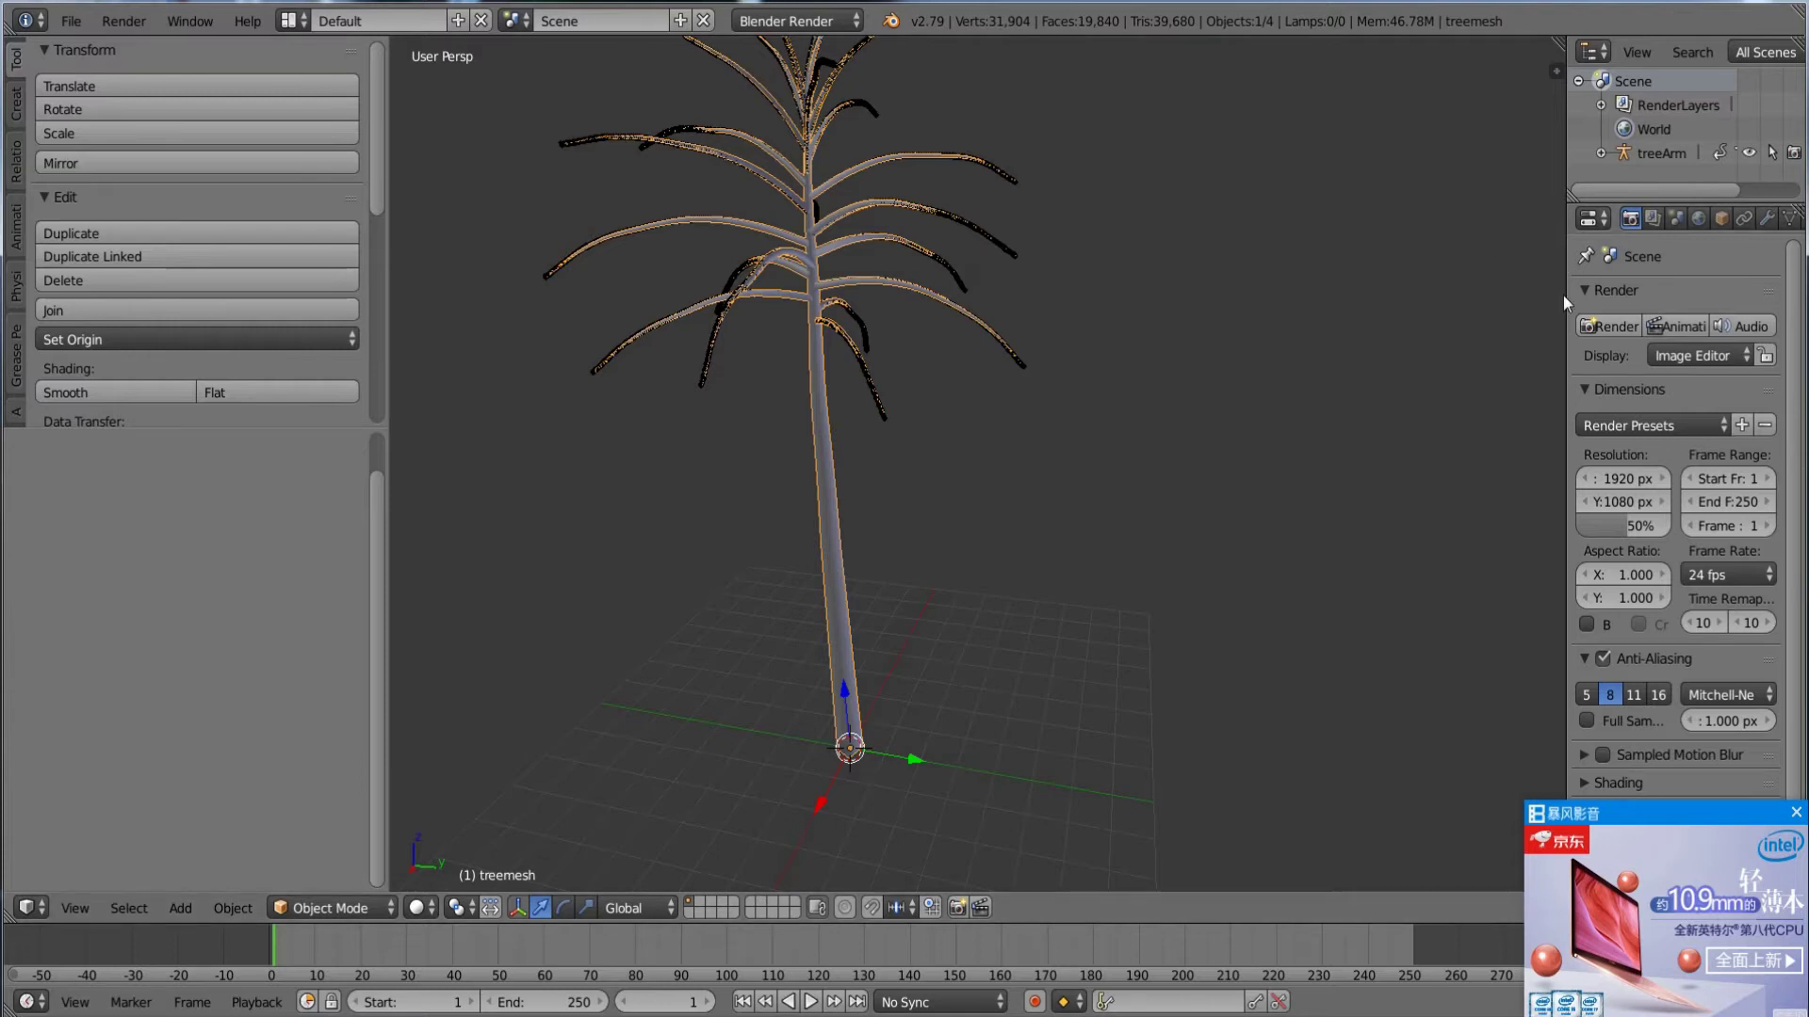
# - Widen the Properties editor and close the advertisement pop-up covering it
pyautogui.moveTo(1564, 301); pyautogui.dragTo(1390, 301)
pyautogui.moveTo(827, 275); pyautogui.dragTo(853, 273, button='middle')
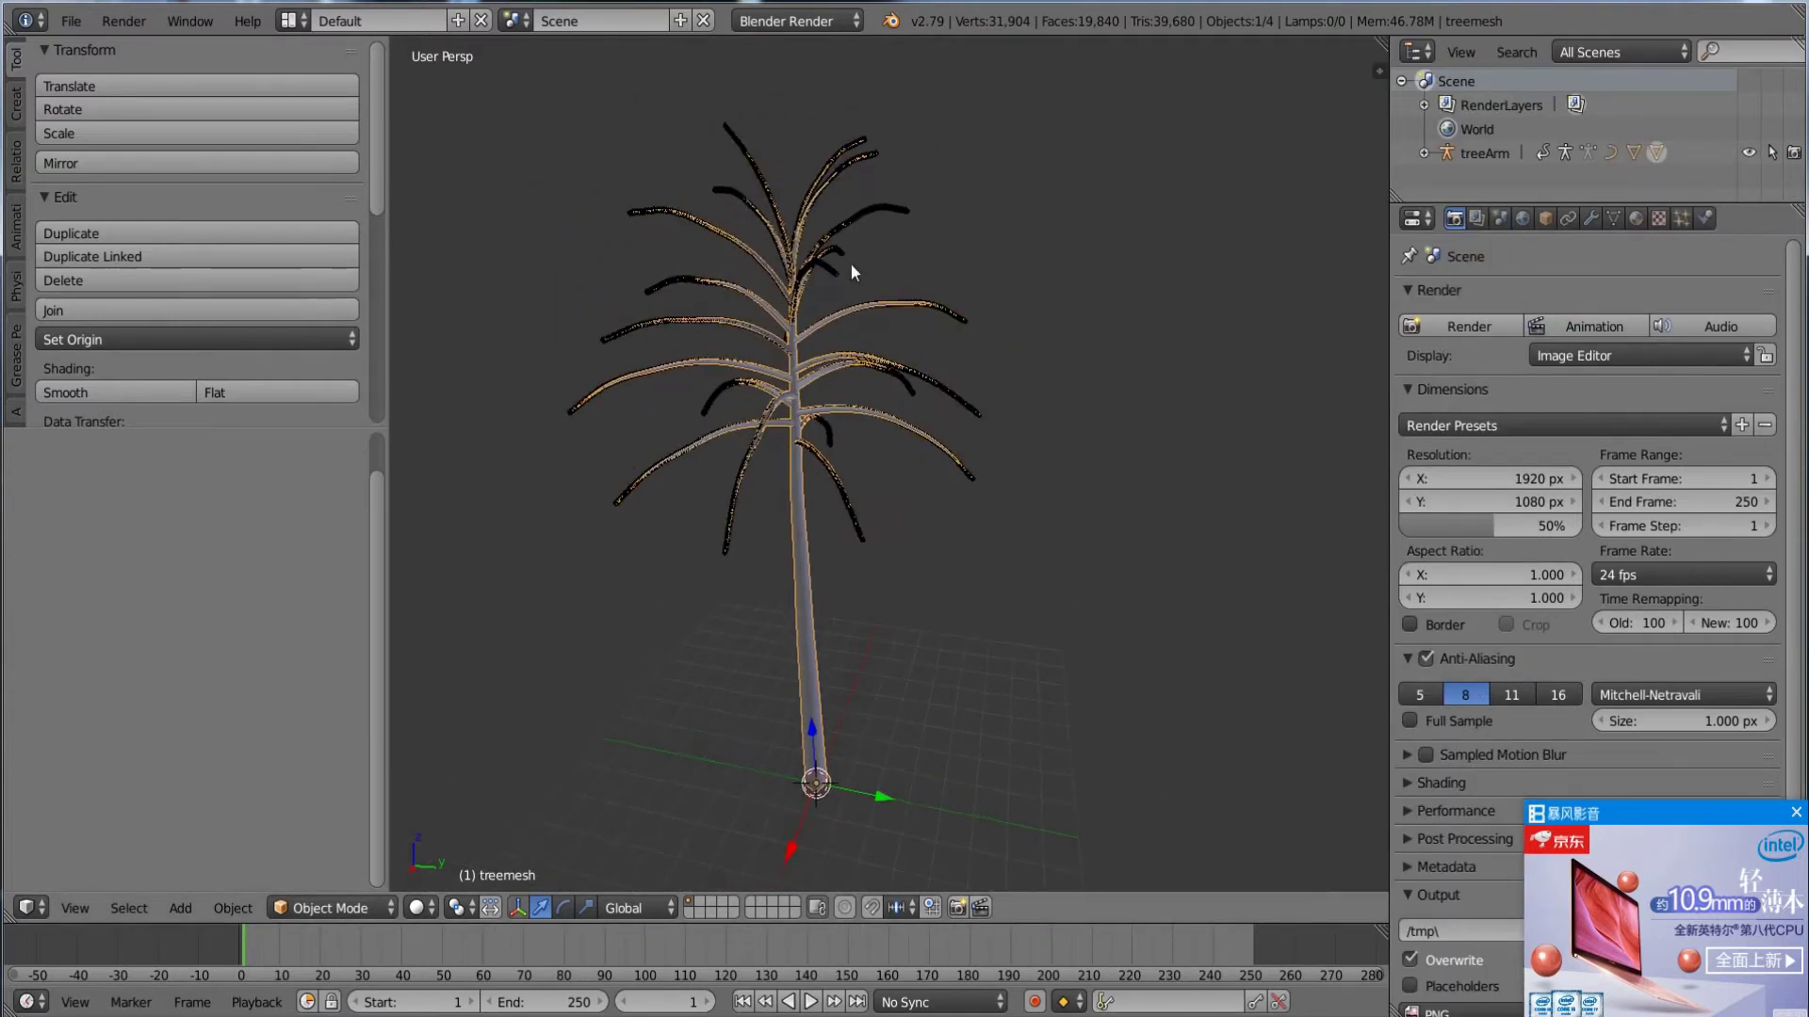
pyautogui.click(1796, 812)
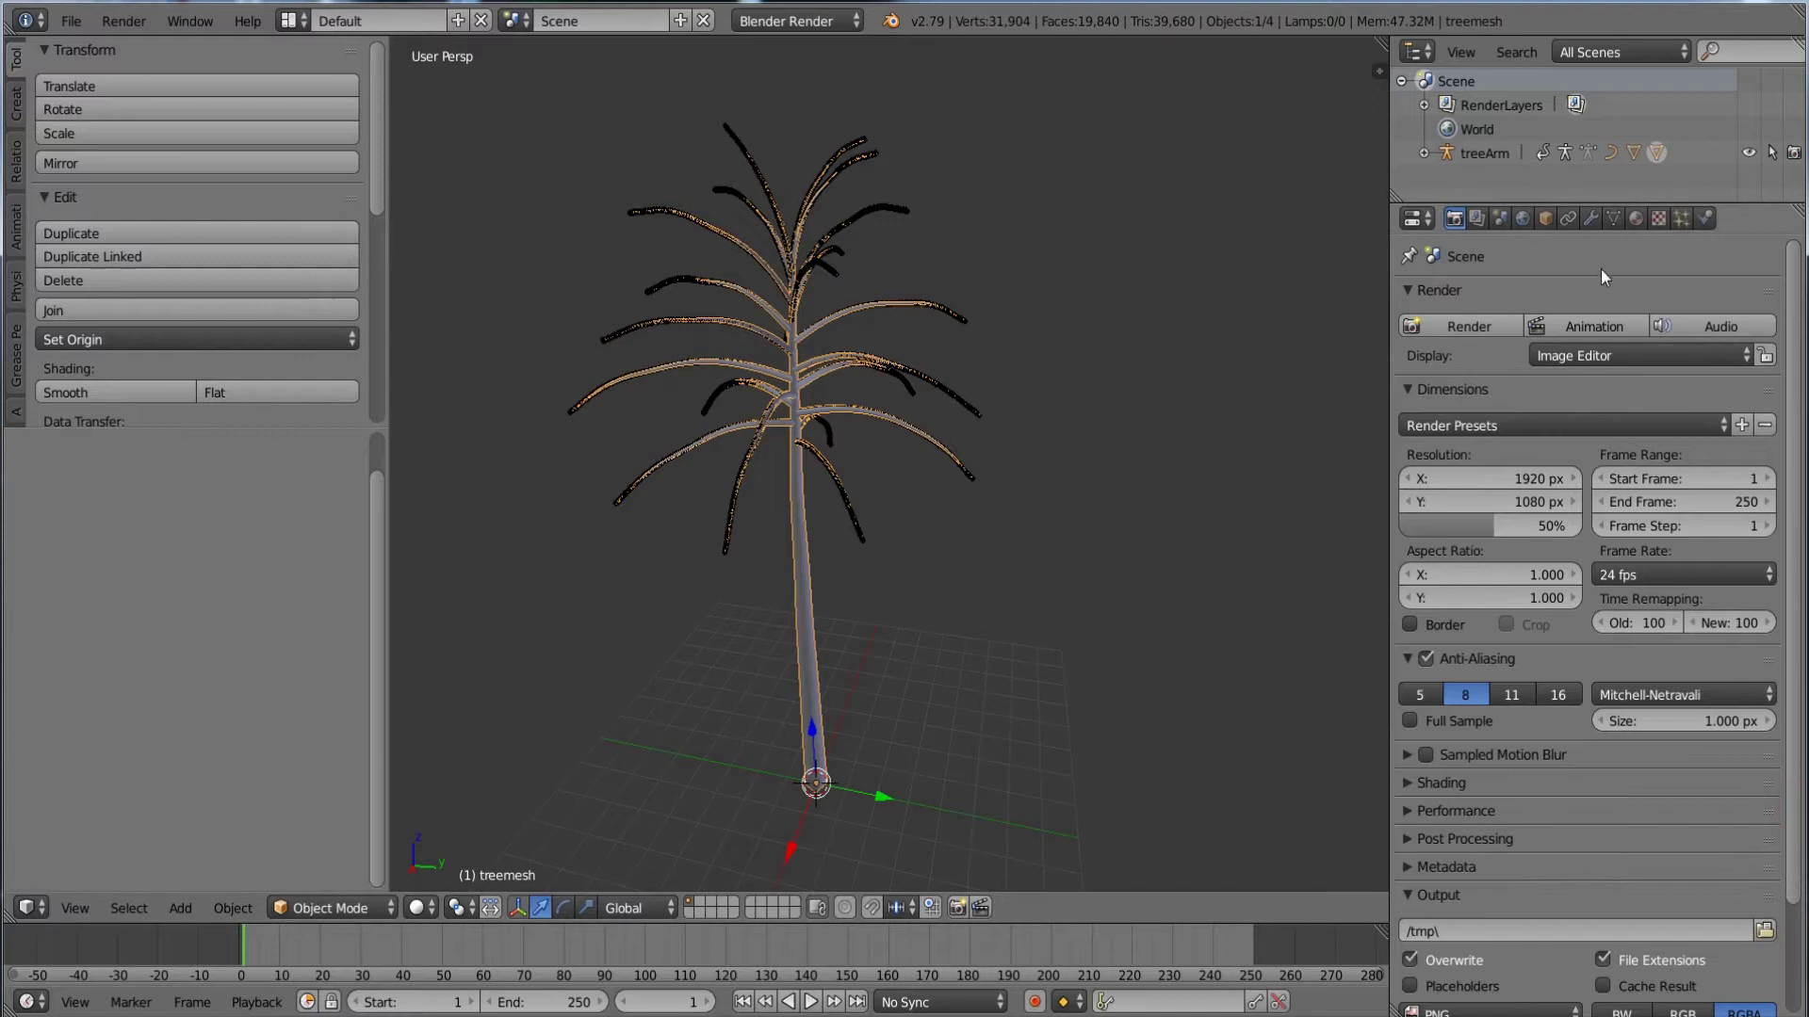
pyautogui.moveTo(961, 432); pyautogui.dragTo(772, 595, button='middle')
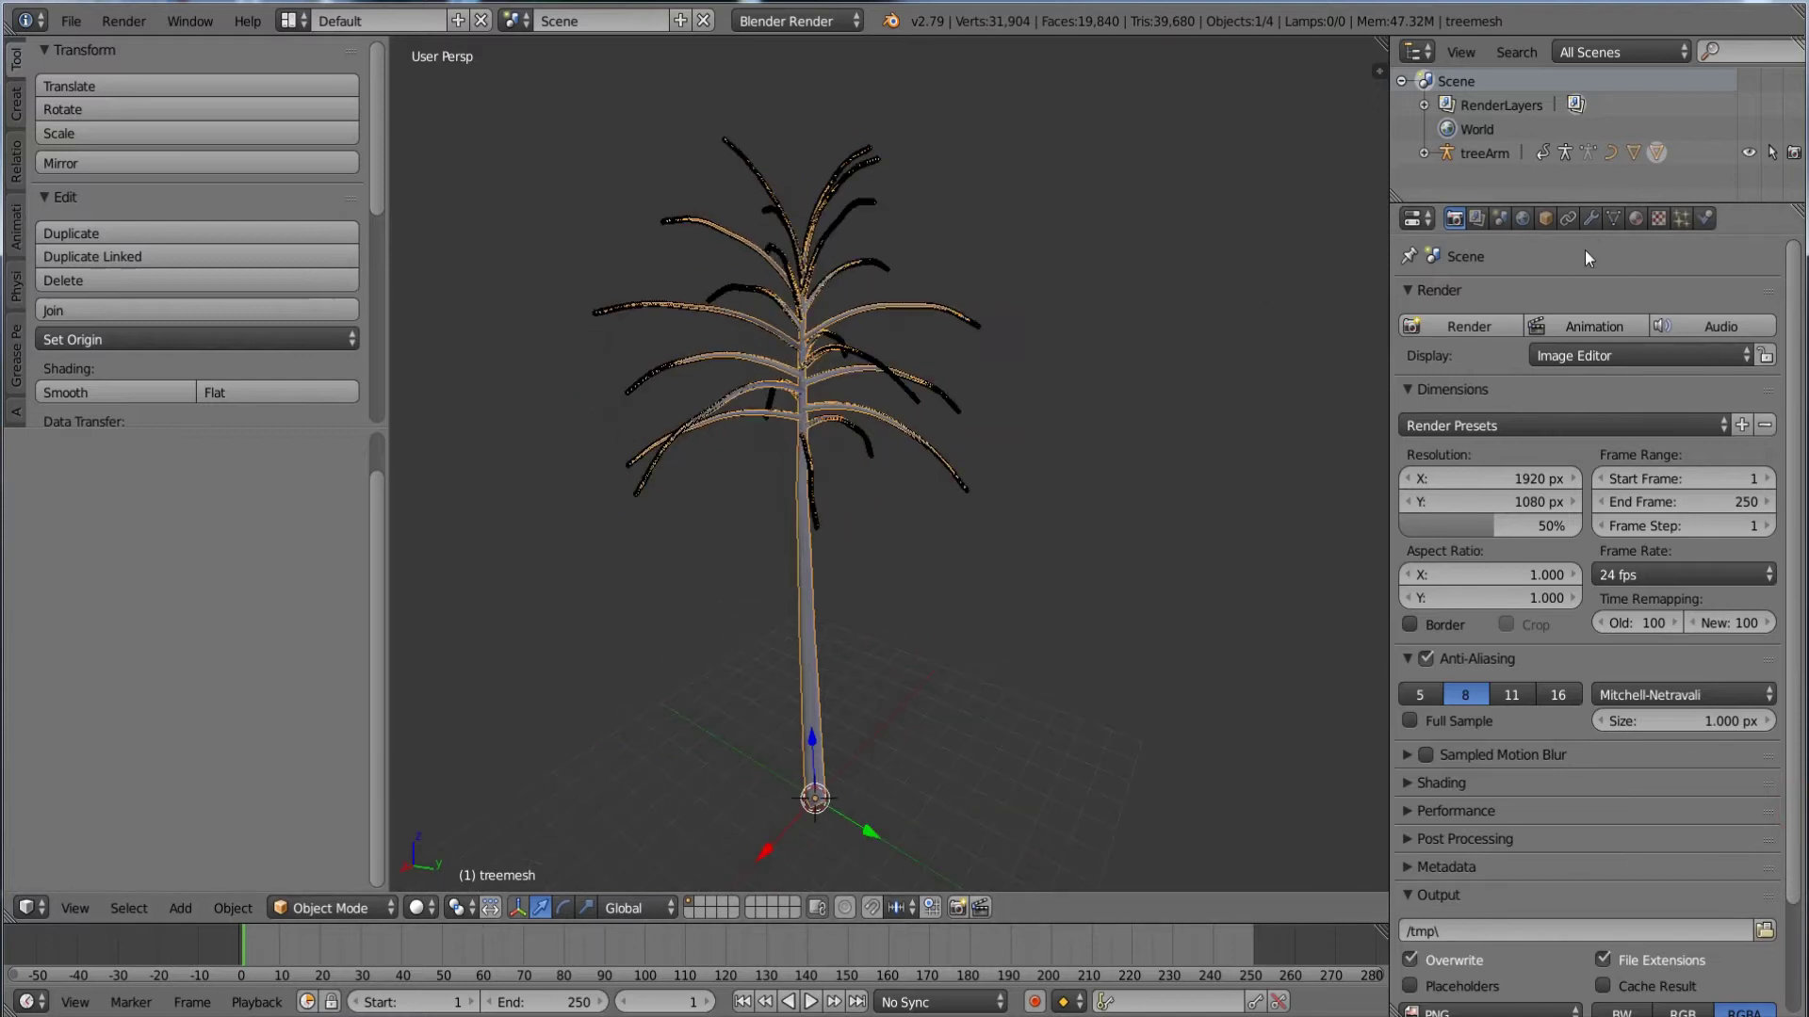
# - Apply the Skin modifier on the tree mesh
pyautogui.click(1593, 218)
pyautogui.moveTo(759, 625); pyautogui.dragTo(1130, 599, button='middle')
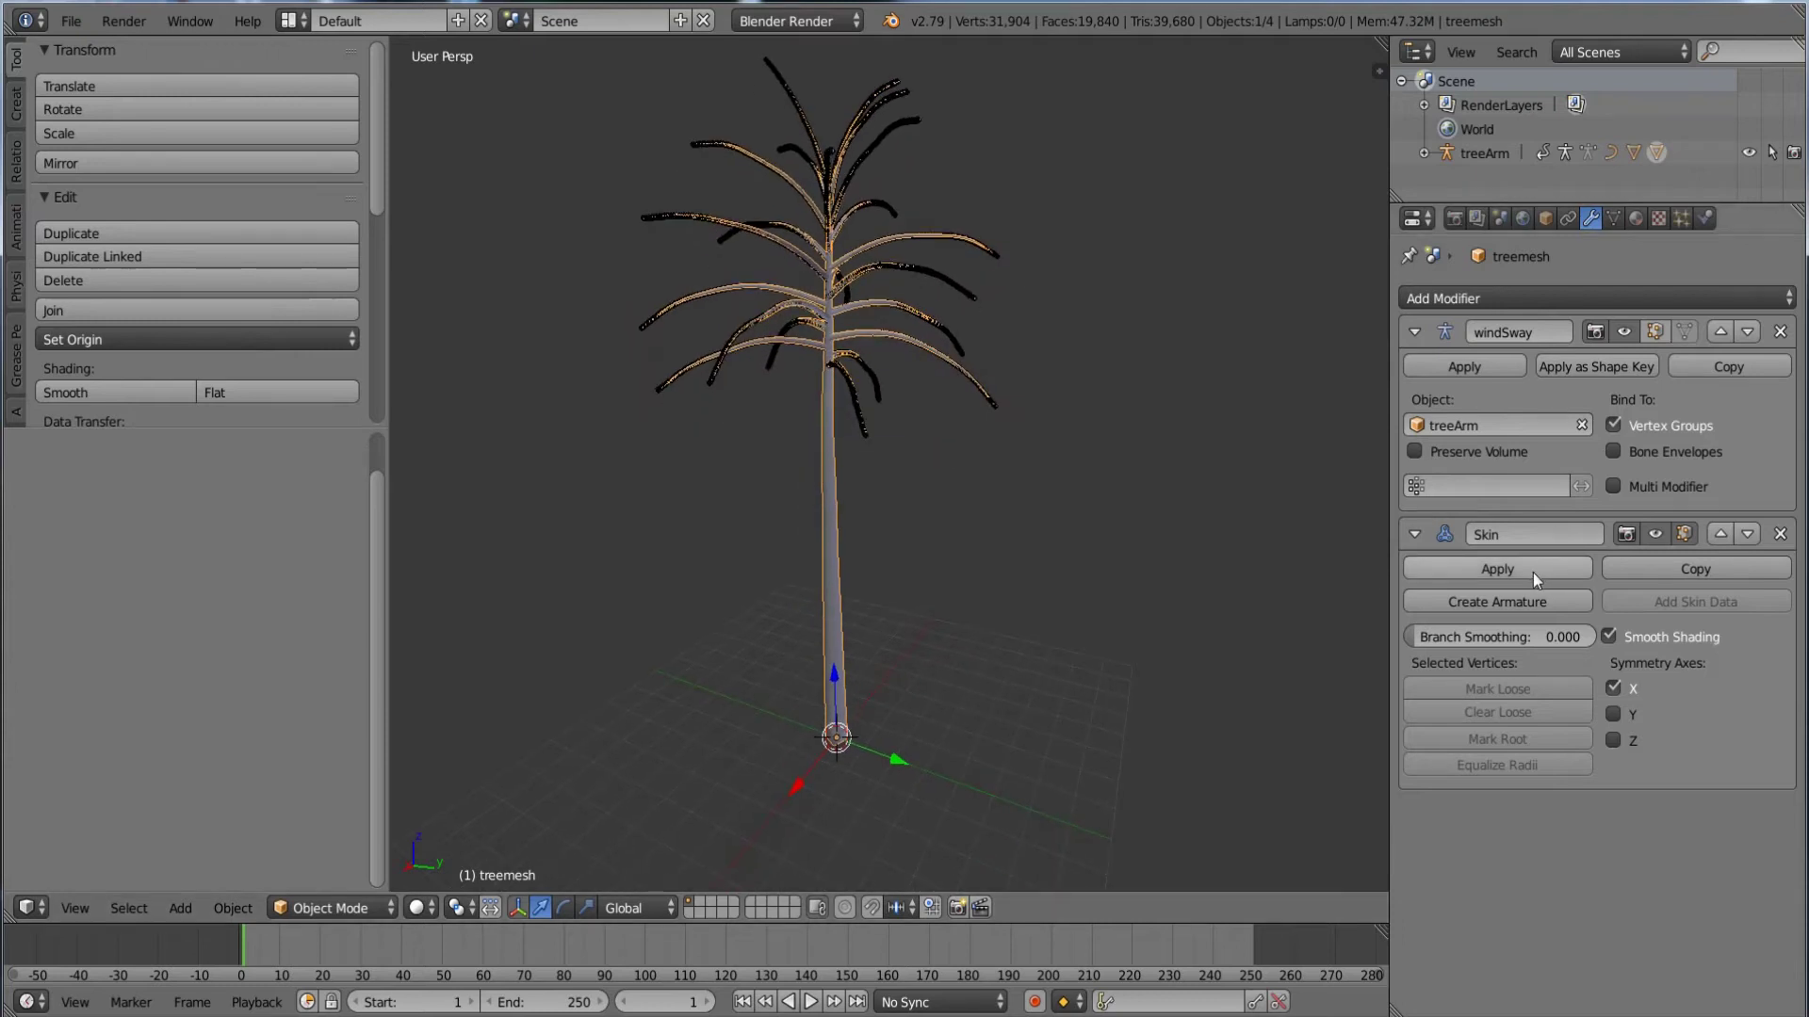
pyautogui.click(1447, 570)
pyautogui.moveTo(884, 693); pyautogui.dragTo(952, 594, button='middle')
# - Enter Edit Mode on the tree mesh and select all geometry linked to the trunk
pyautogui.press('Tab')
pyautogui.scroll(3, 798, 627)
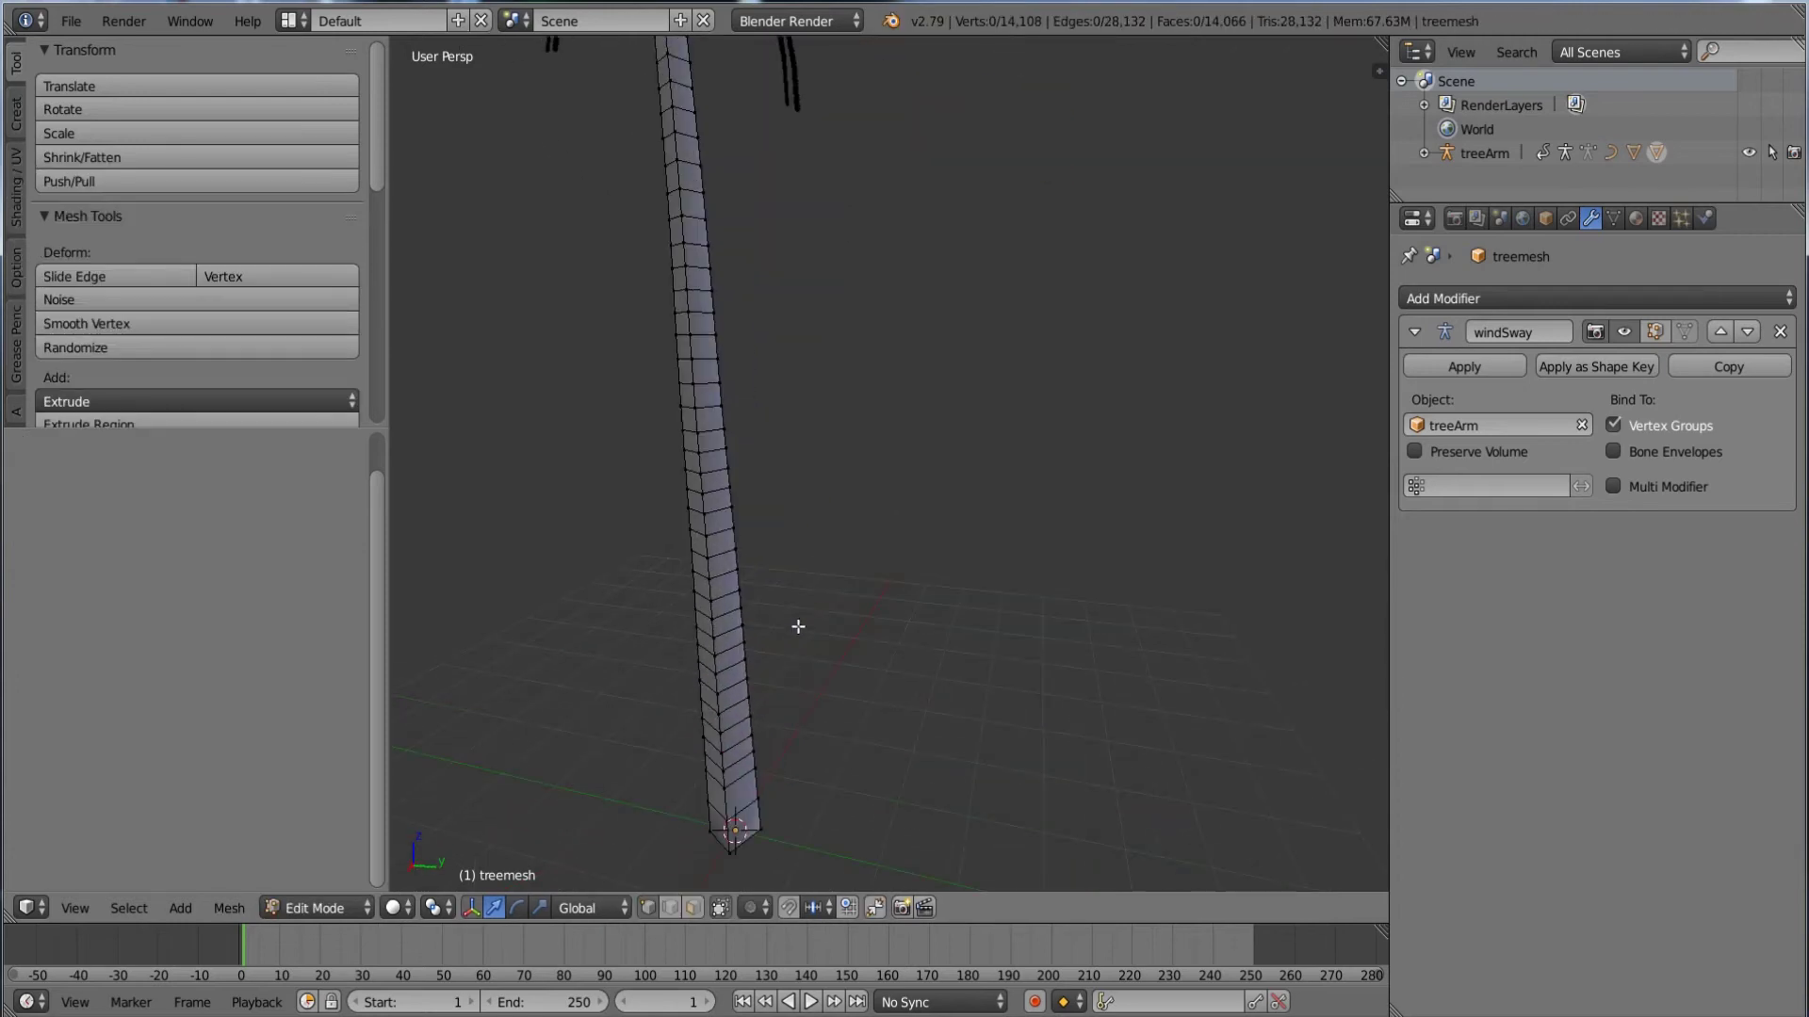
pyautogui.rightClick(712, 578)
pyautogui.moveTo(869, 682); pyautogui.dragTo(782, 721, button='middle')
pyautogui.press('l')
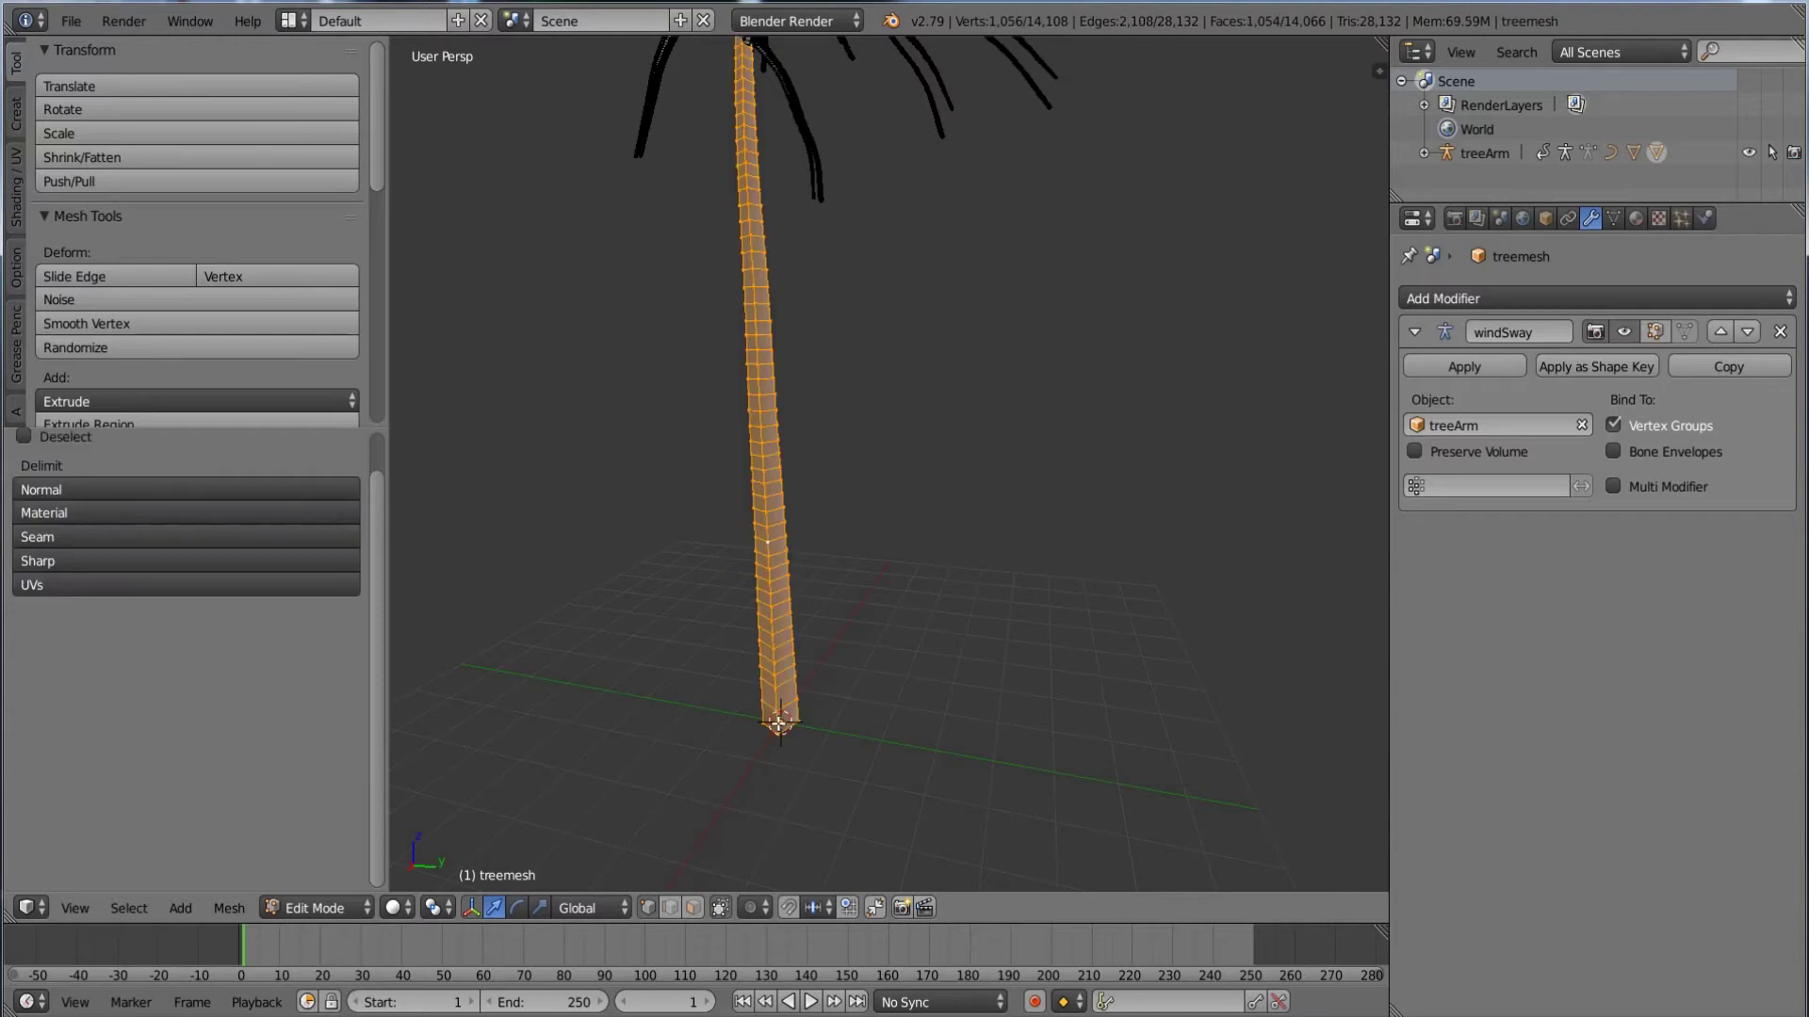
# - Examine the selected trunk geometry and where the branches meet it
pyautogui.moveTo(792, 288); pyautogui.dragTo(796, 367, button='middle')
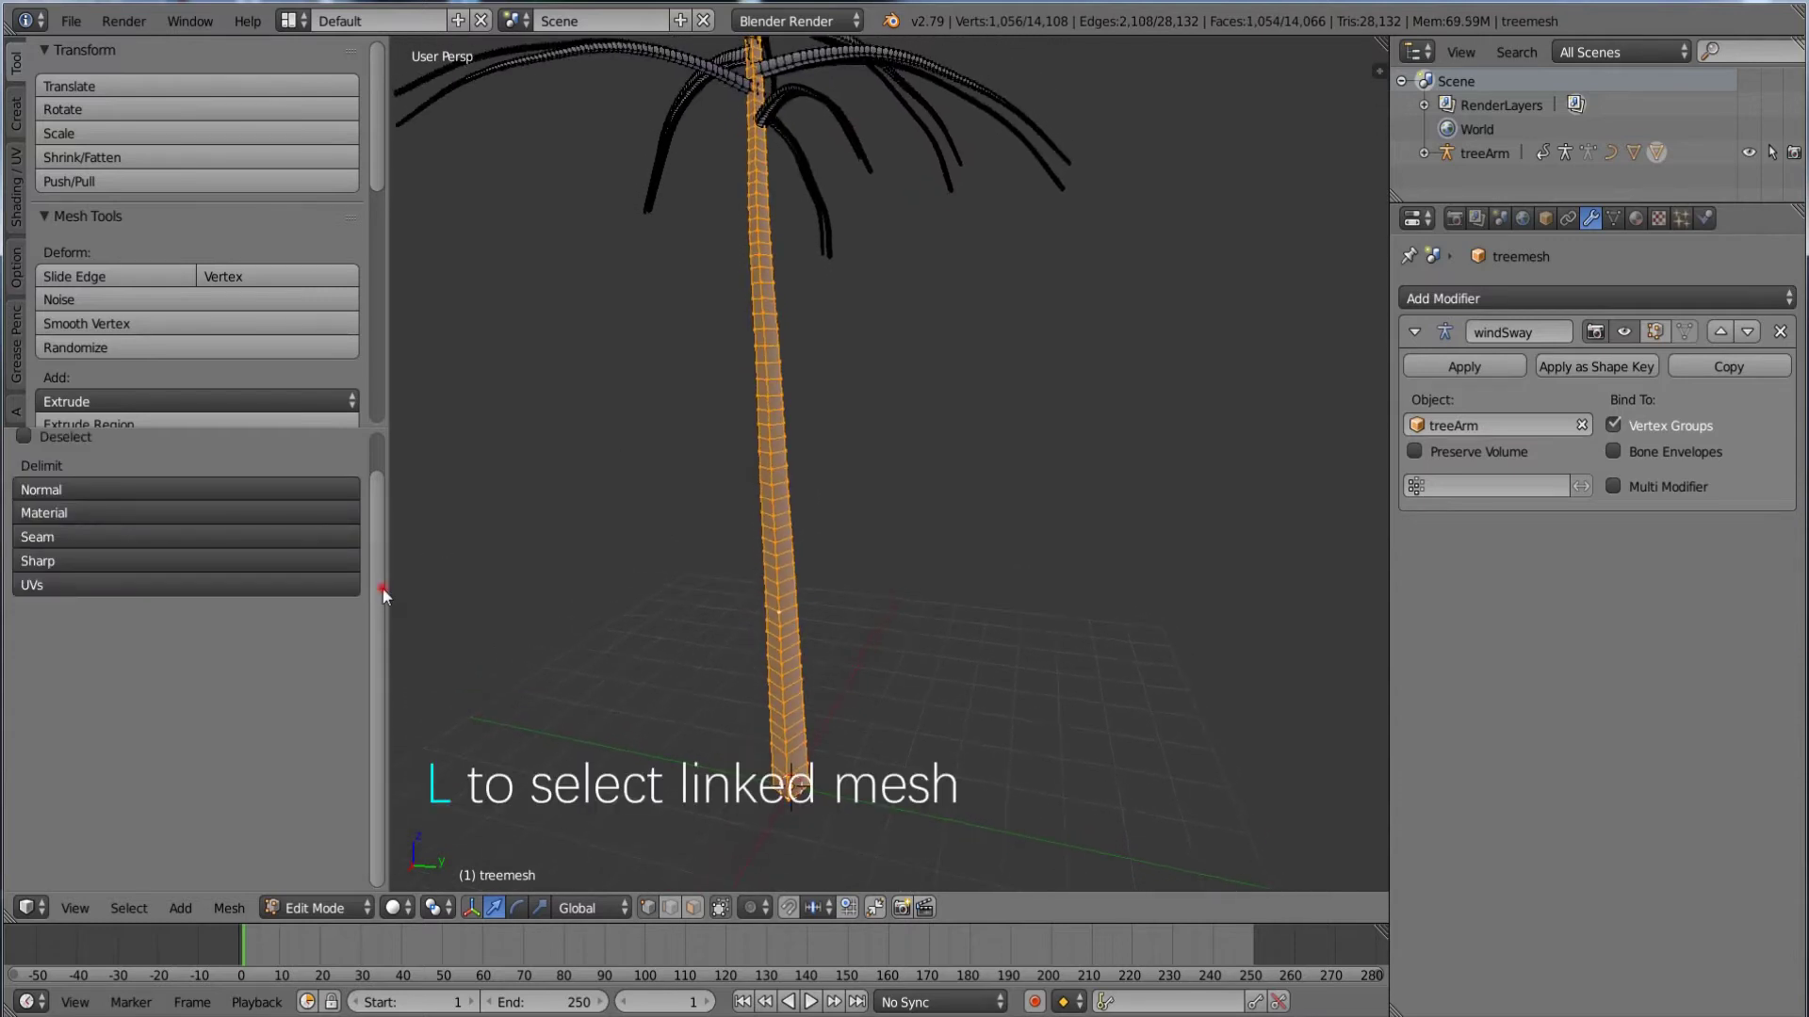
pyautogui.scroll(3, 800, 362)
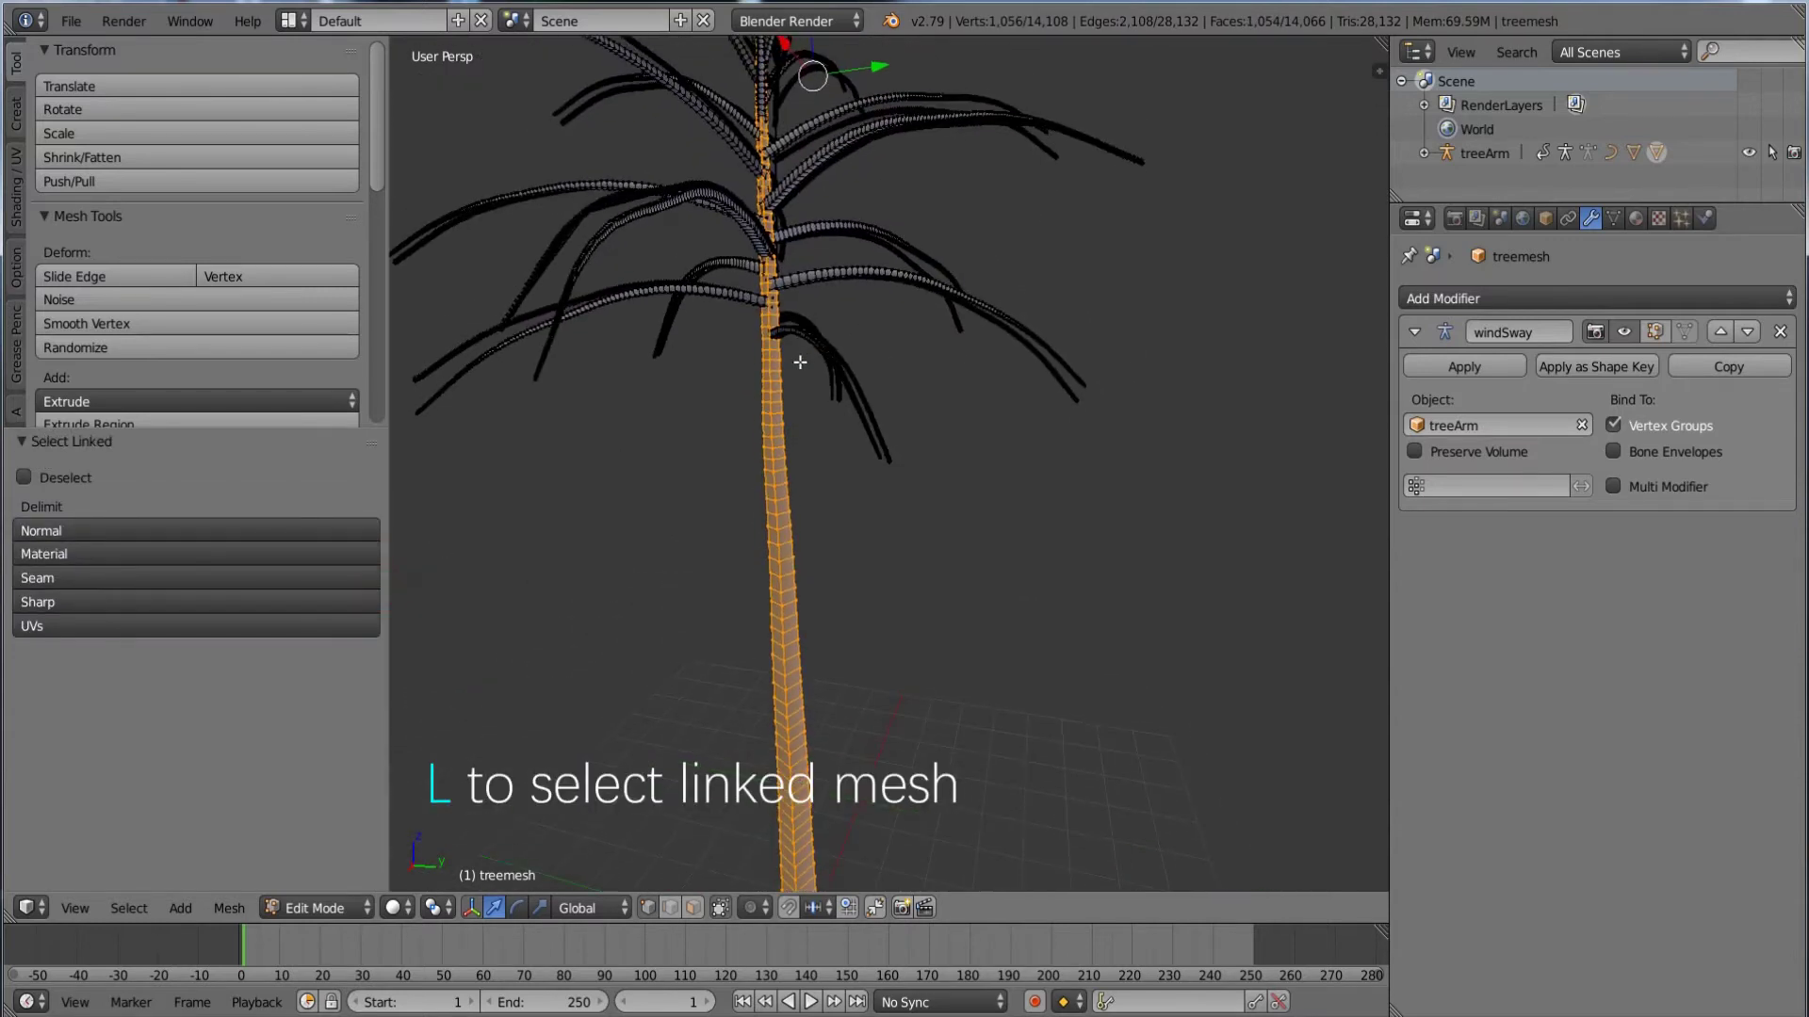
pyautogui.moveTo(800, 362); pyautogui.dragTo(782, 335, button='middle')
pyautogui.scroll(-3, 772, 240)
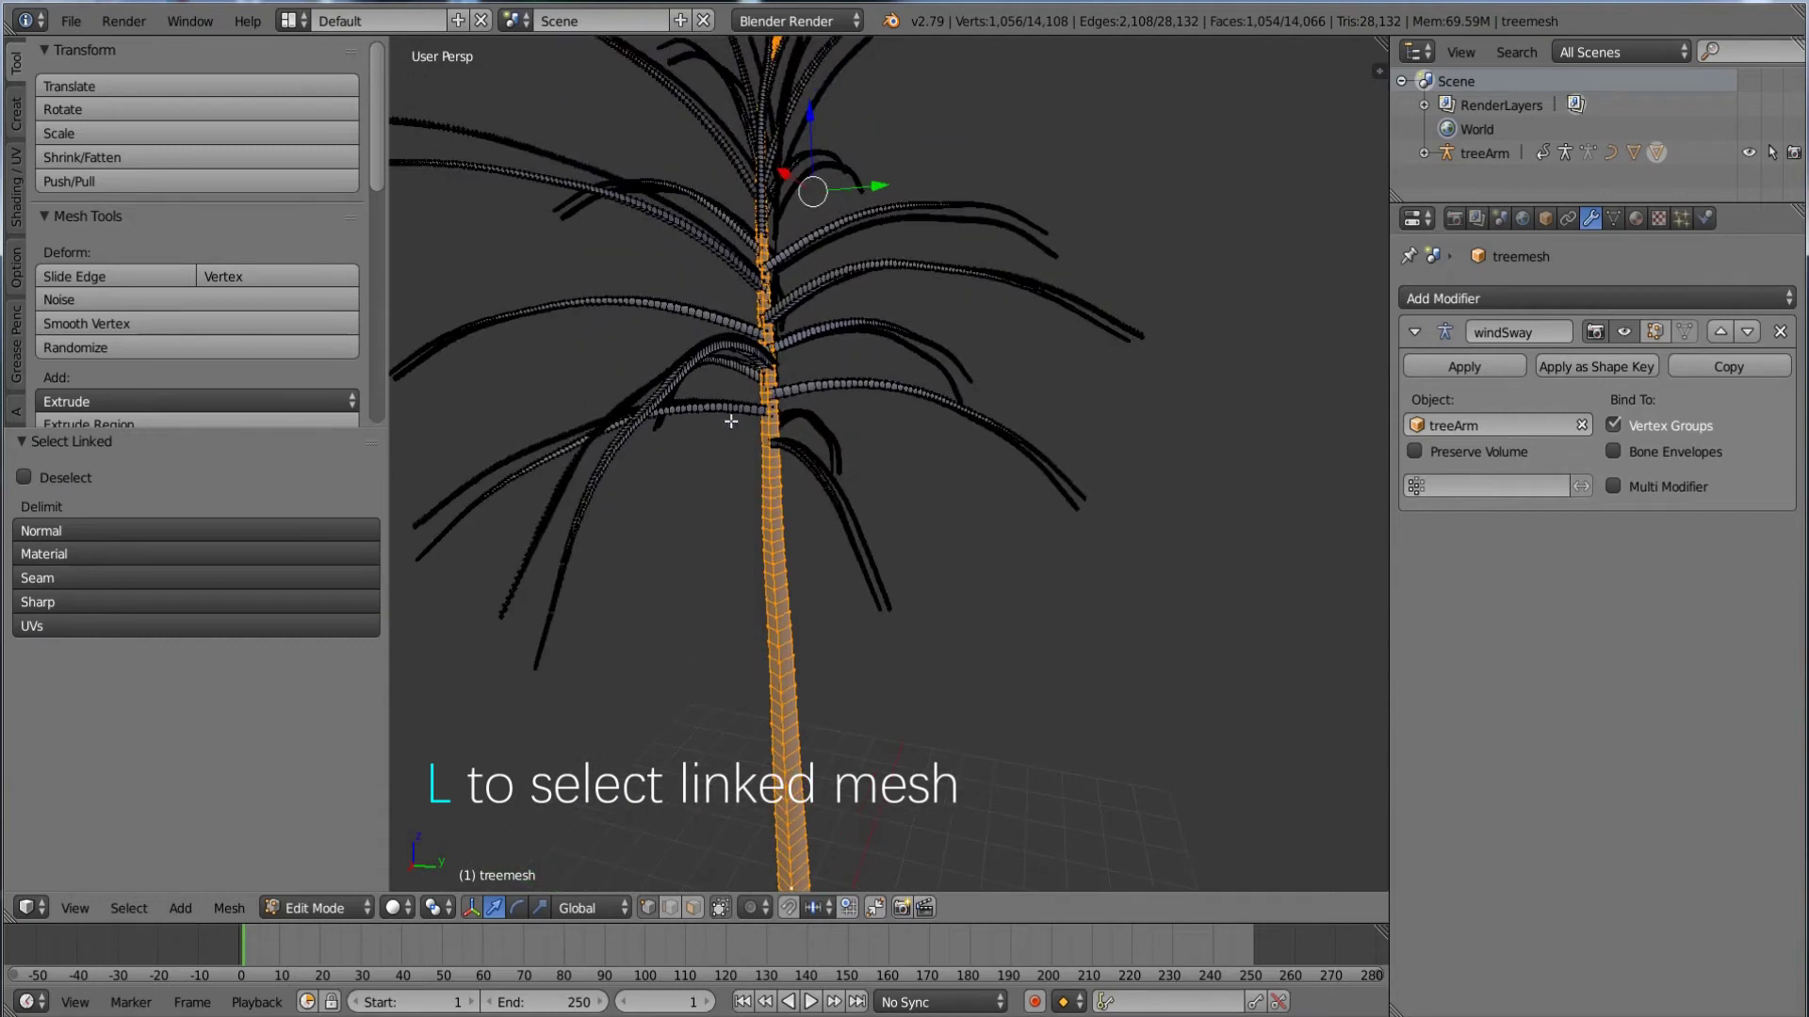
pyautogui.moveTo(525, 484); pyautogui.dragTo(597, 496, button='middle')
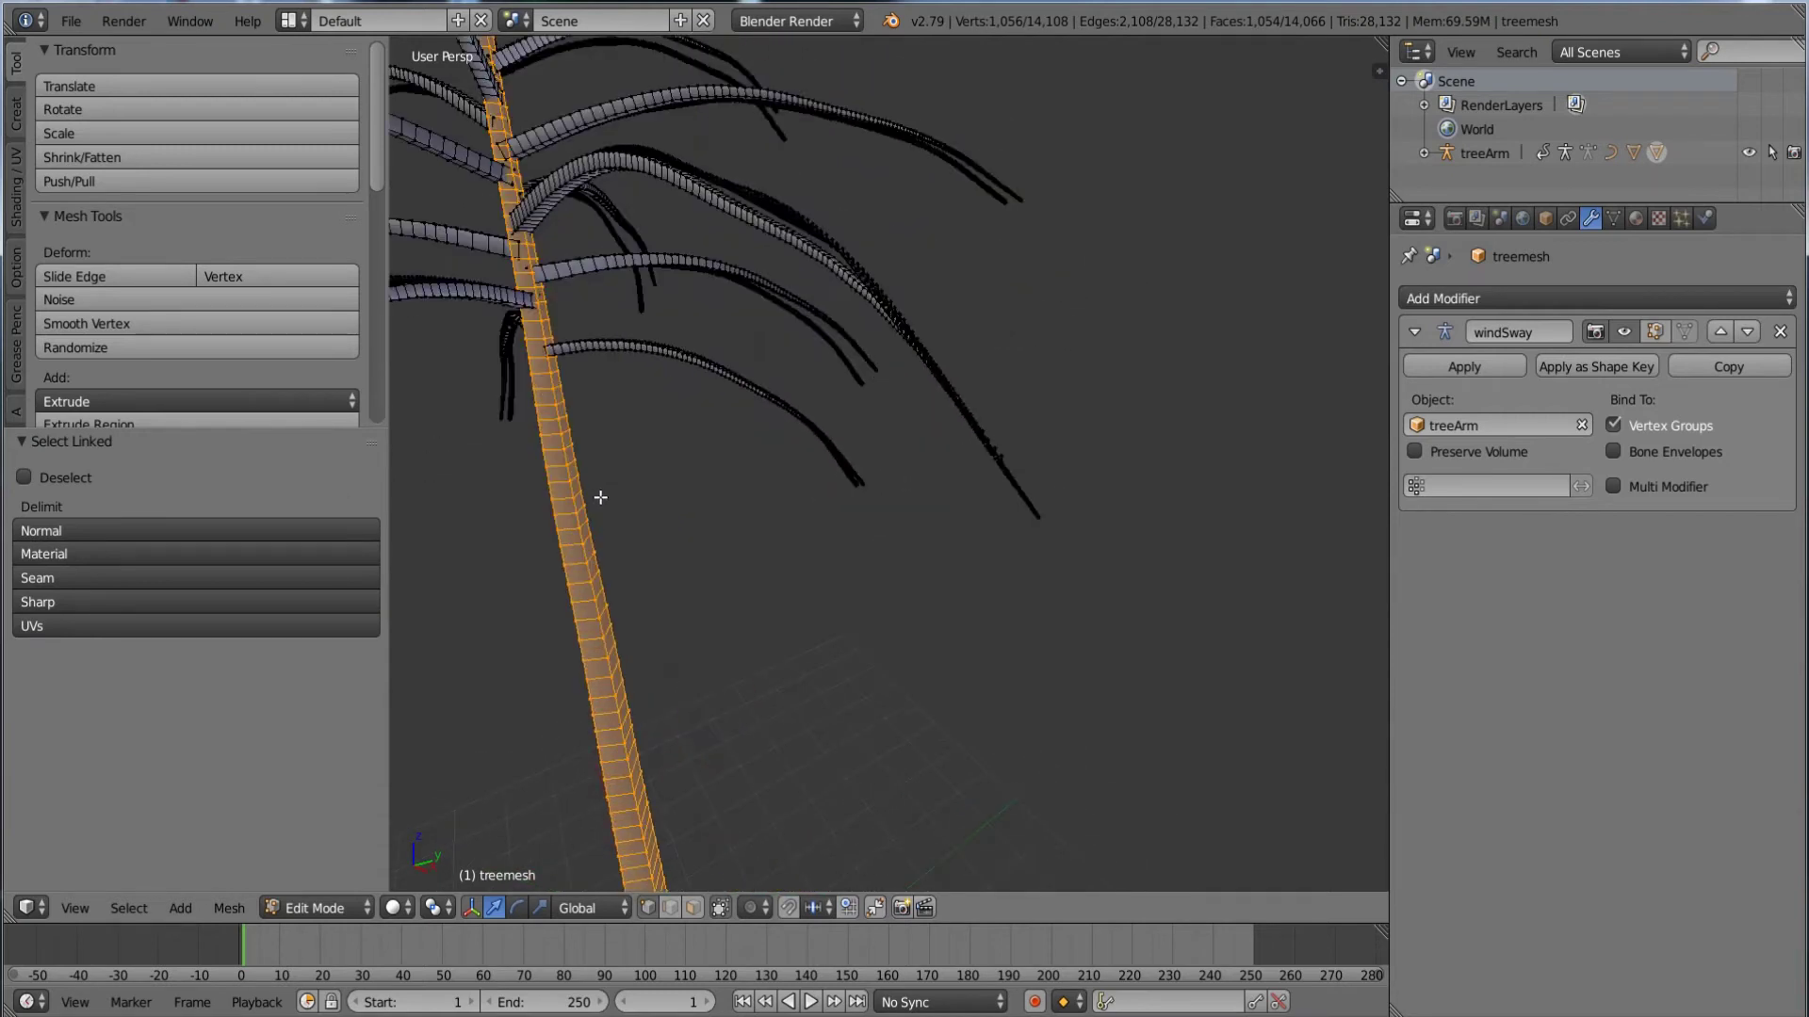
pyautogui.scroll(3, 746, 476)
pyautogui.moveTo(705, 510); pyautogui.dragTo(810, 652, button='middle')
pyautogui.scroll(-4, 809, 652)
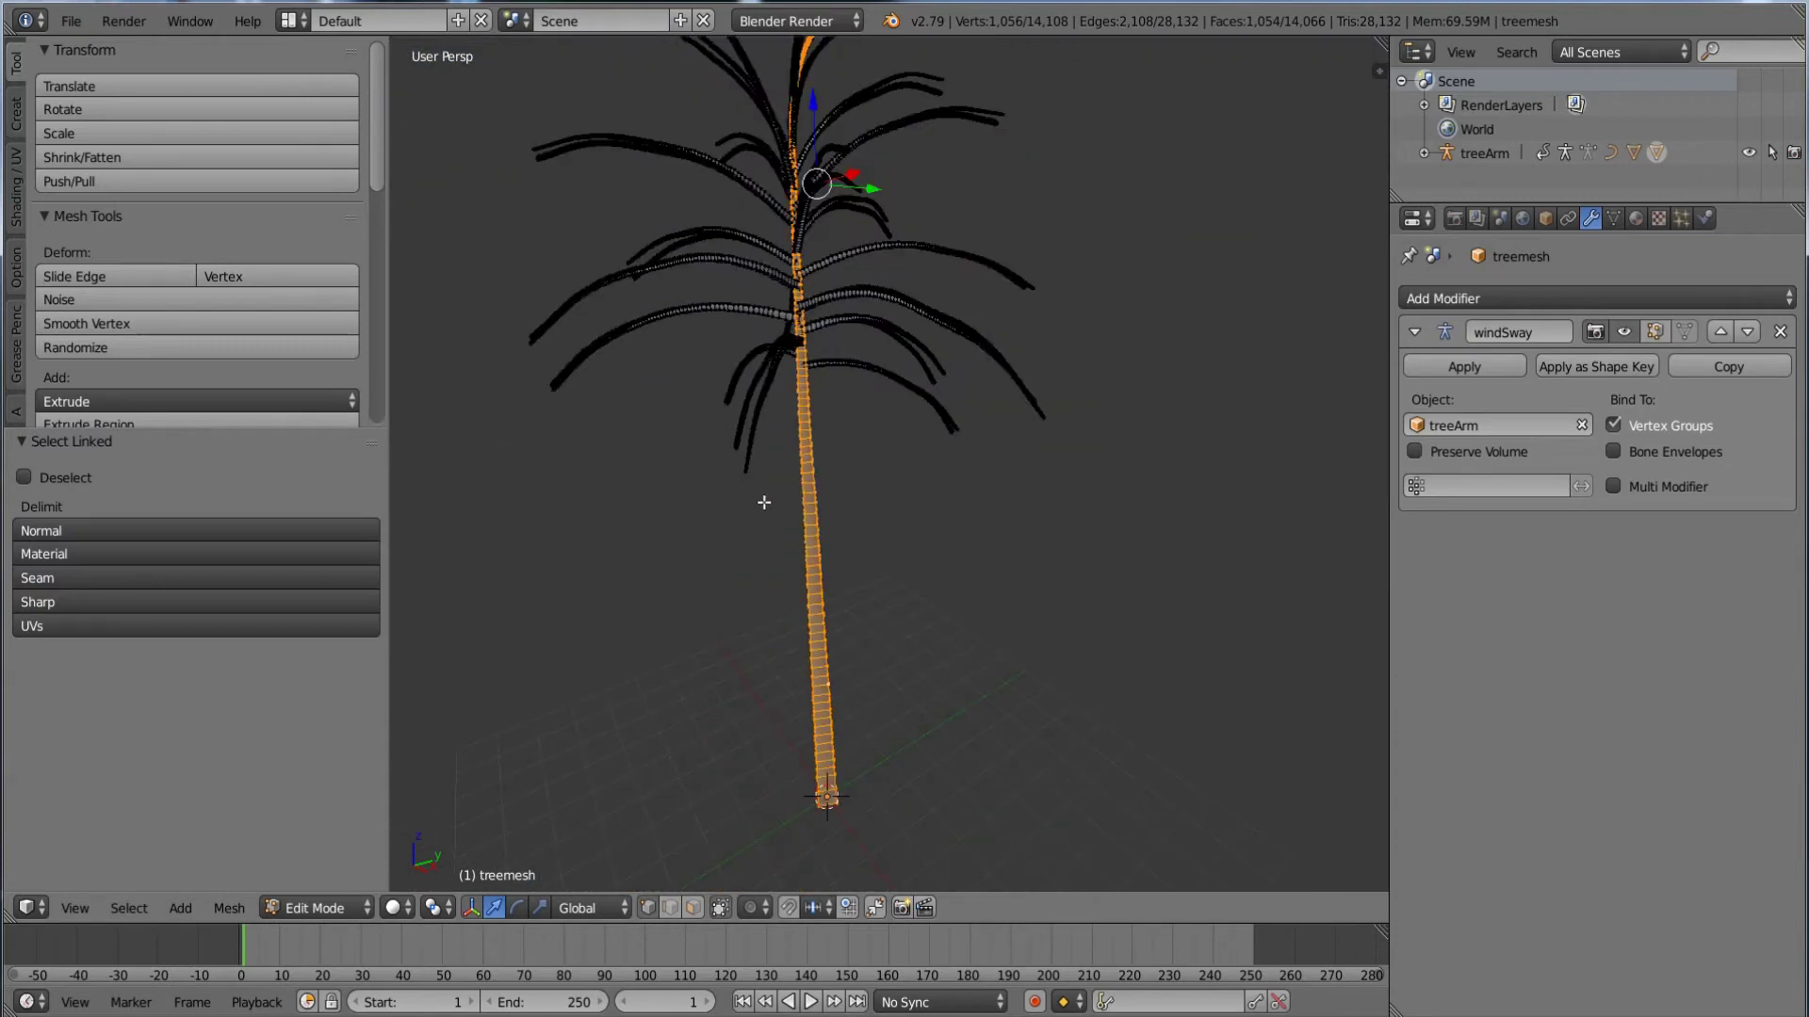
# - Try moving the linked trunk geometry, cancel the move and deselect everything
pyautogui.press('g')
pyautogui.press('Escape')
pyautogui.press('a')
pyautogui.moveTo(860, 537); pyautogui.dragTo(799, 370, button='middle')
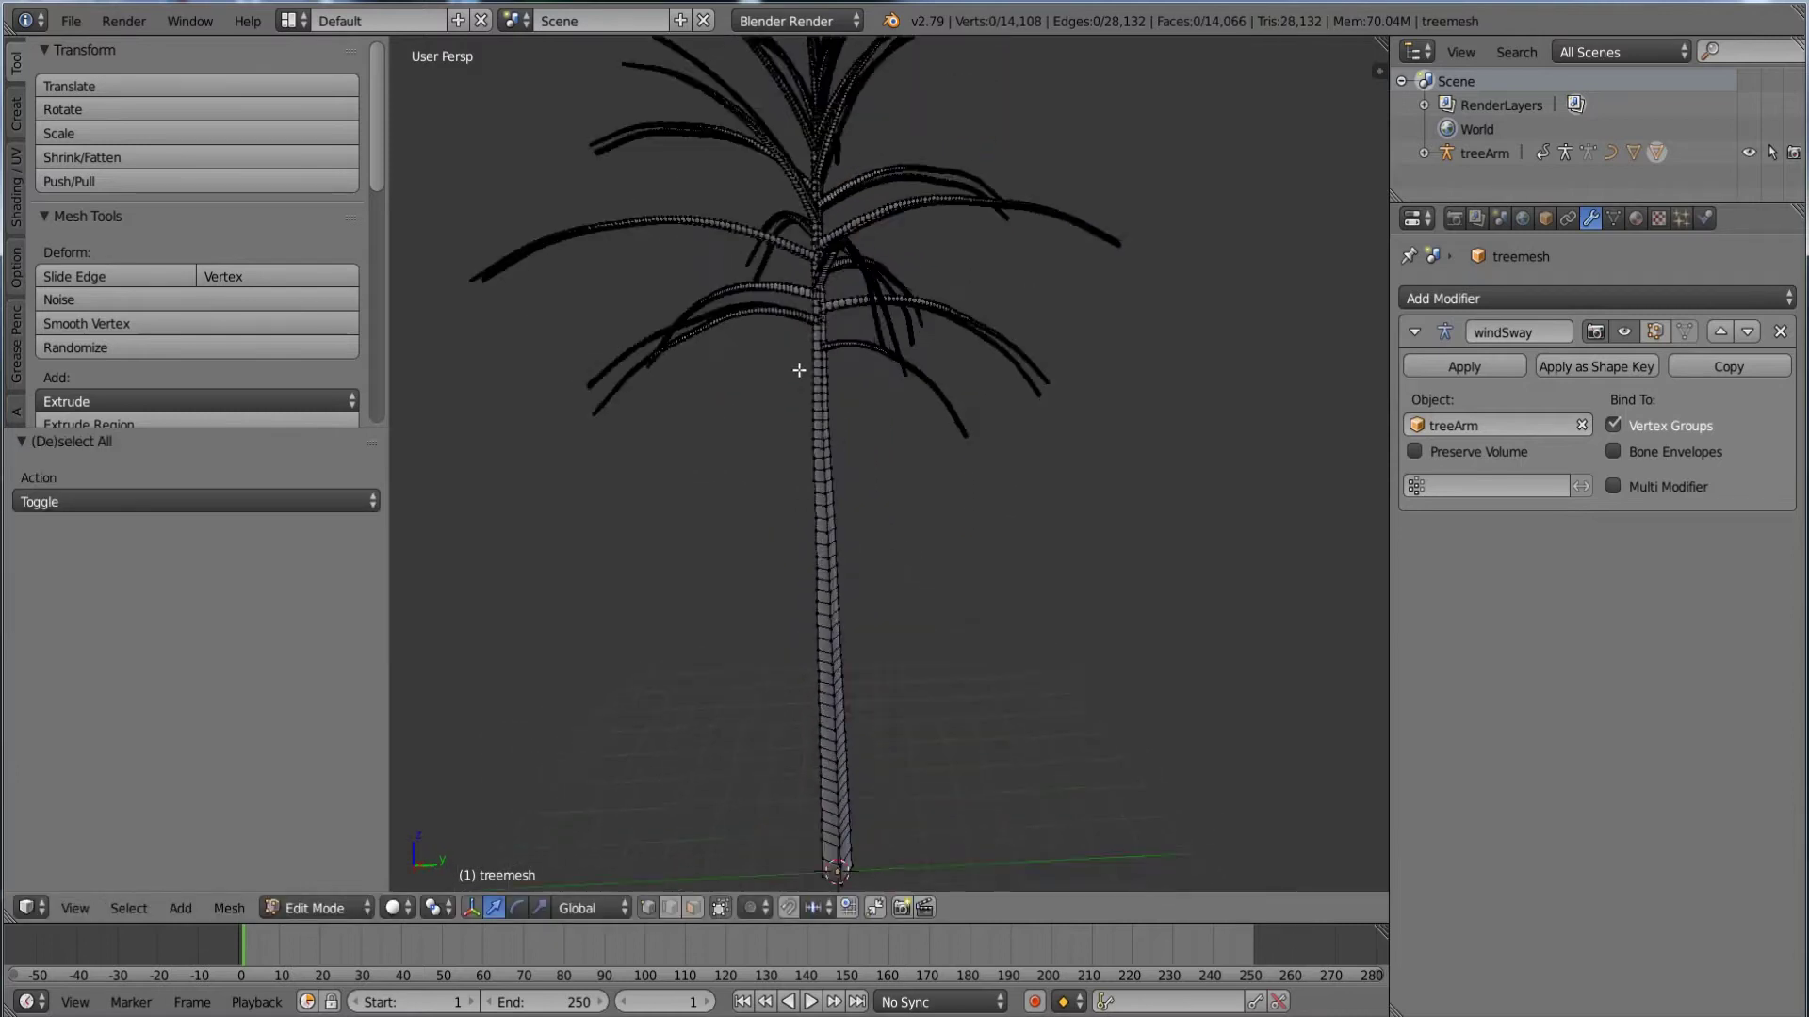
# - Select the linked geometry of one lower branch to check its extent, and clear the selection
pyautogui.scroll(4, 799, 370)
pyautogui.rightClick(732, 176)
pyautogui.press('l')
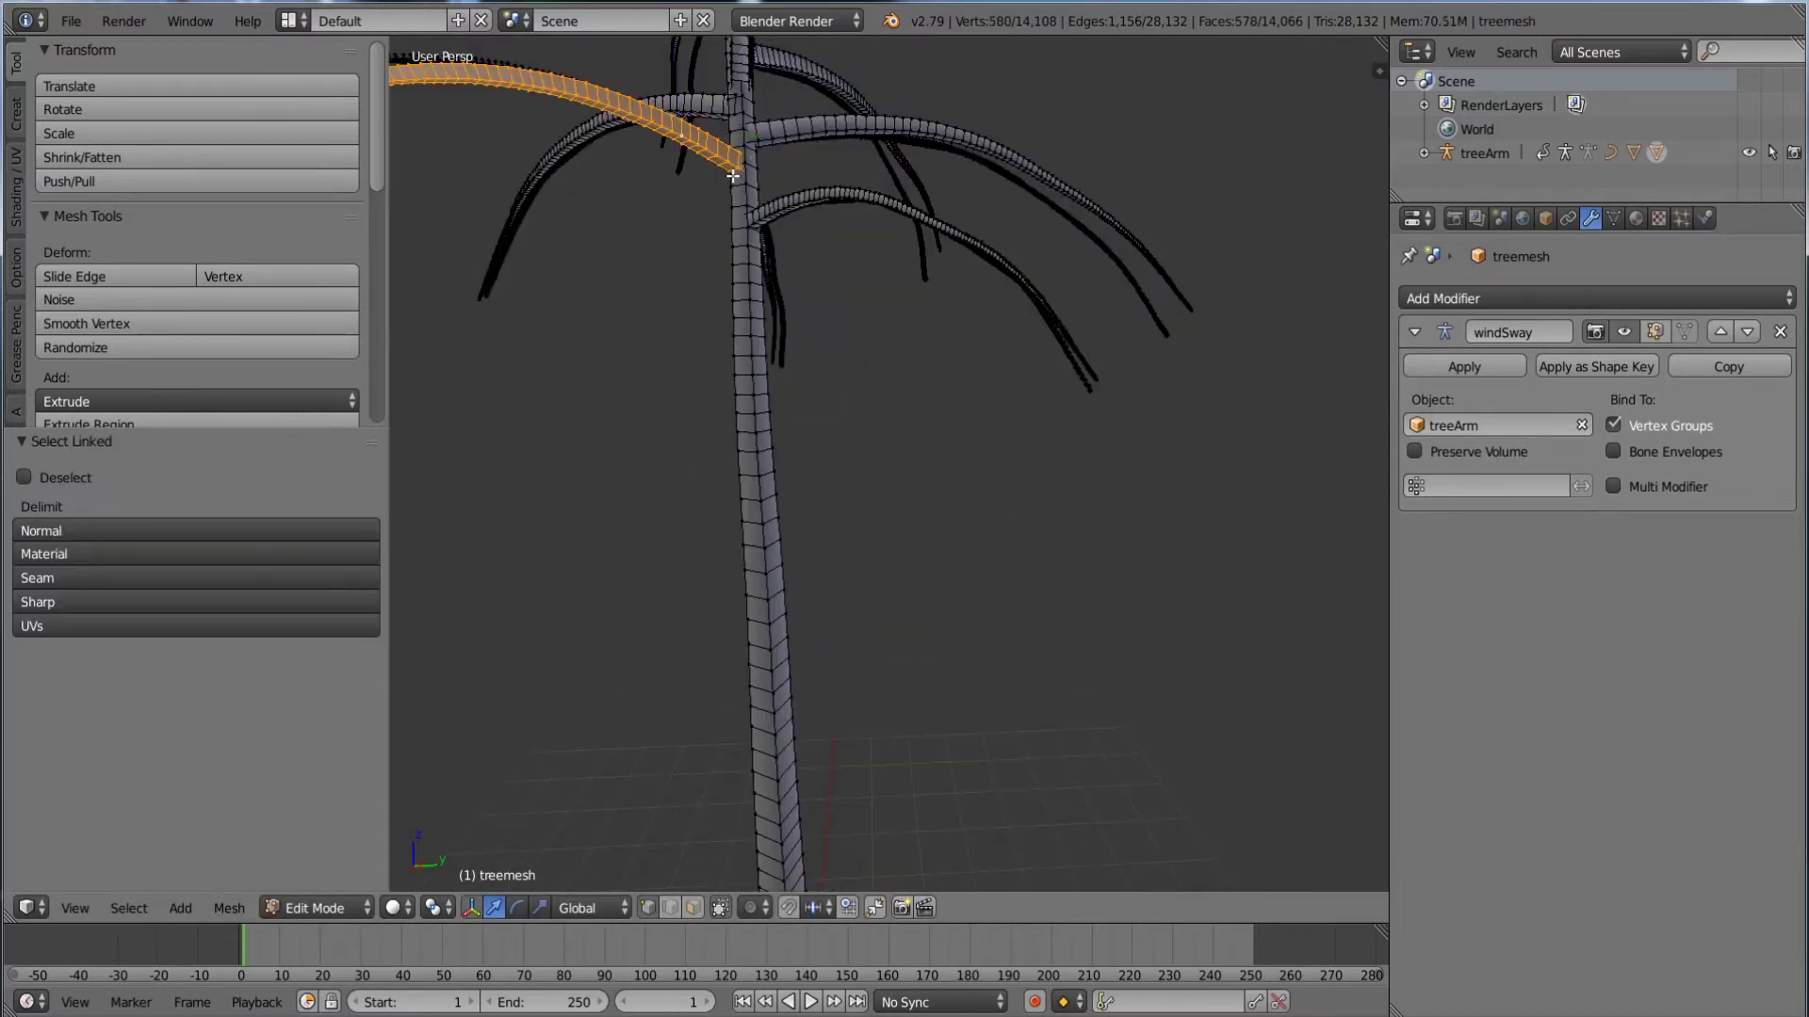
pyautogui.moveTo(738, 179); pyautogui.dragTo(814, 268, button='middle')
pyautogui.rightClick(759, 279)
pyautogui.press('a')
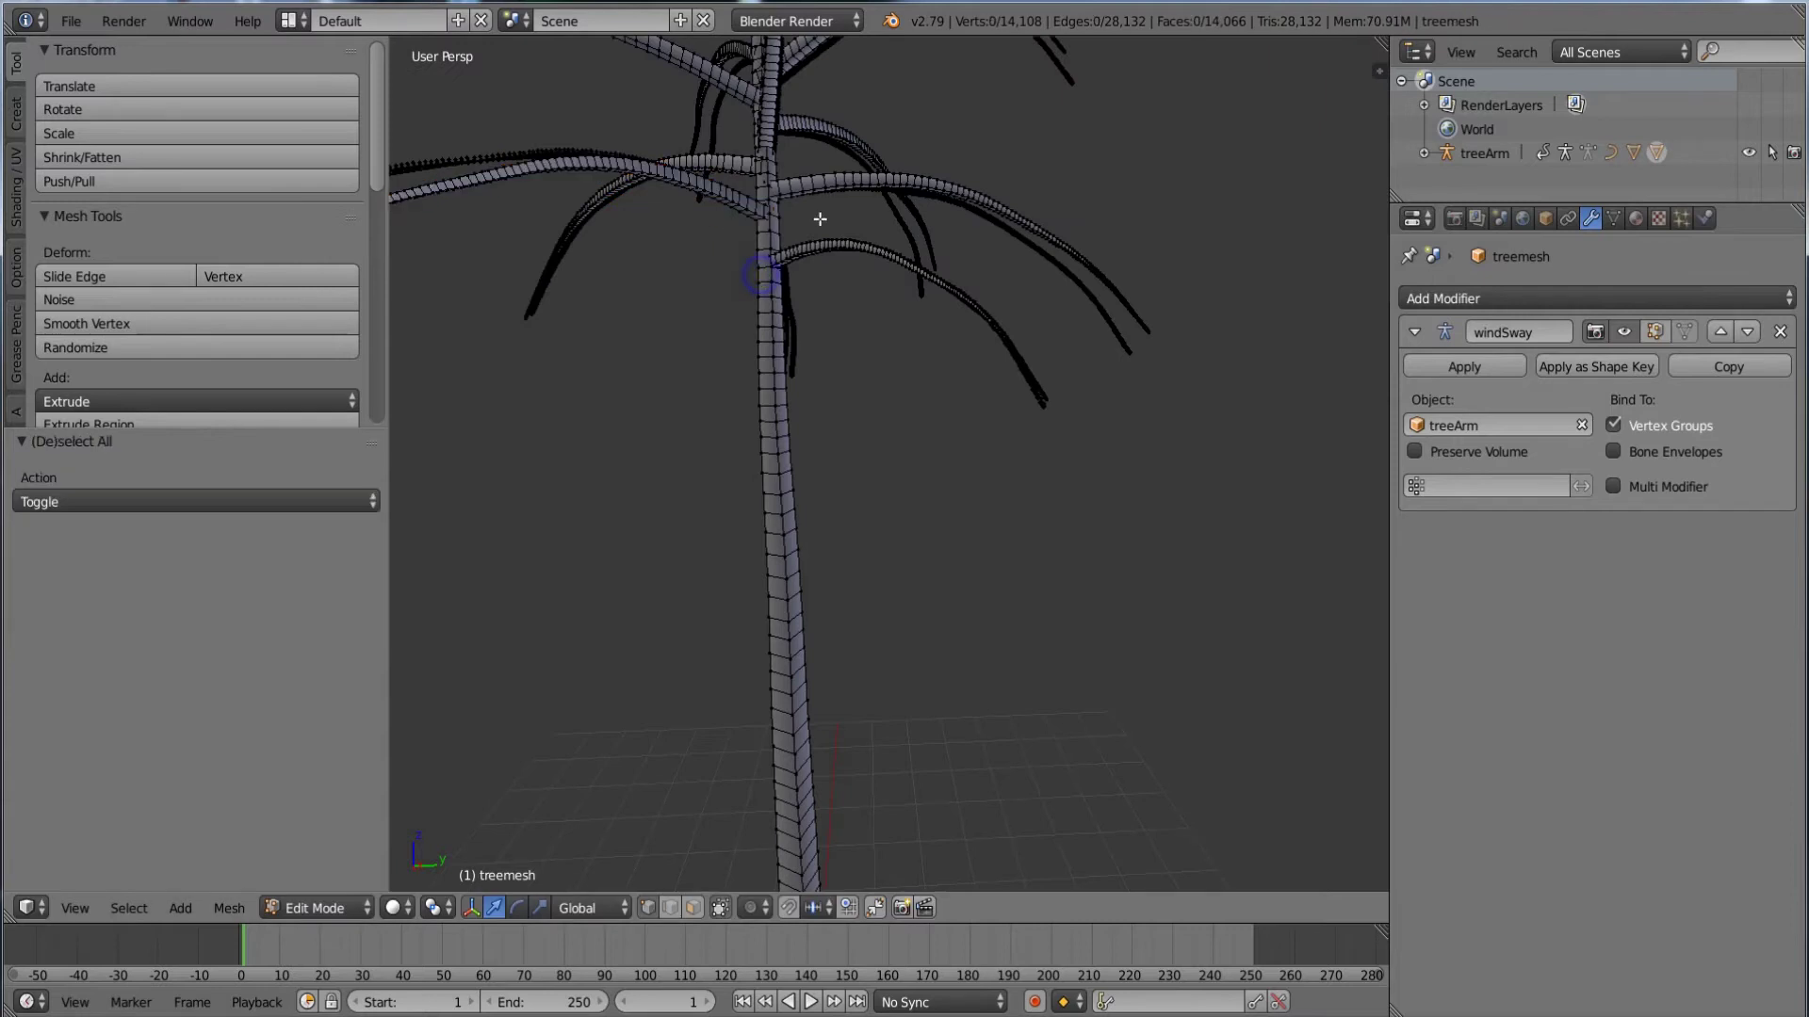
pyautogui.press('a')
# - Select the lengthwise edge loop along the trunk, mark it as a seam and deselect it
pyautogui.moveTo(820, 231); pyautogui.dragTo(782, 446, button='middle')
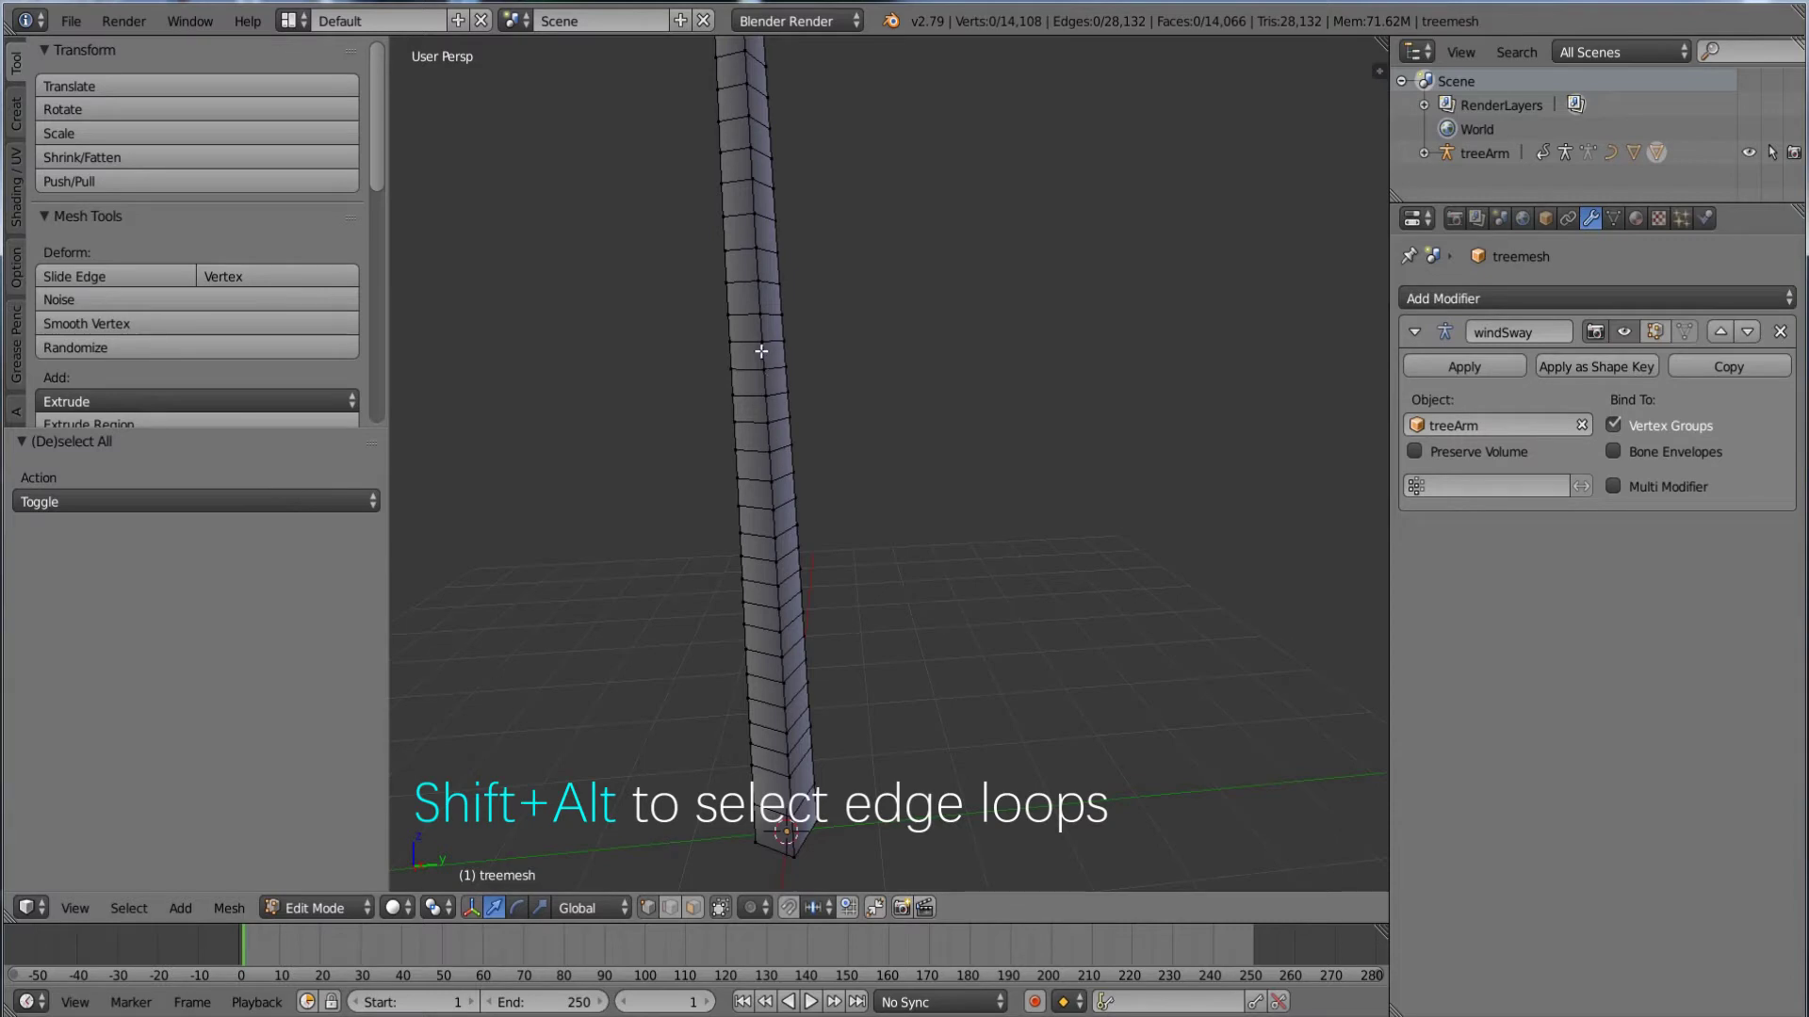
pyautogui.moveTo(796, 514); pyautogui.dragTo(819, 573, button='middle')
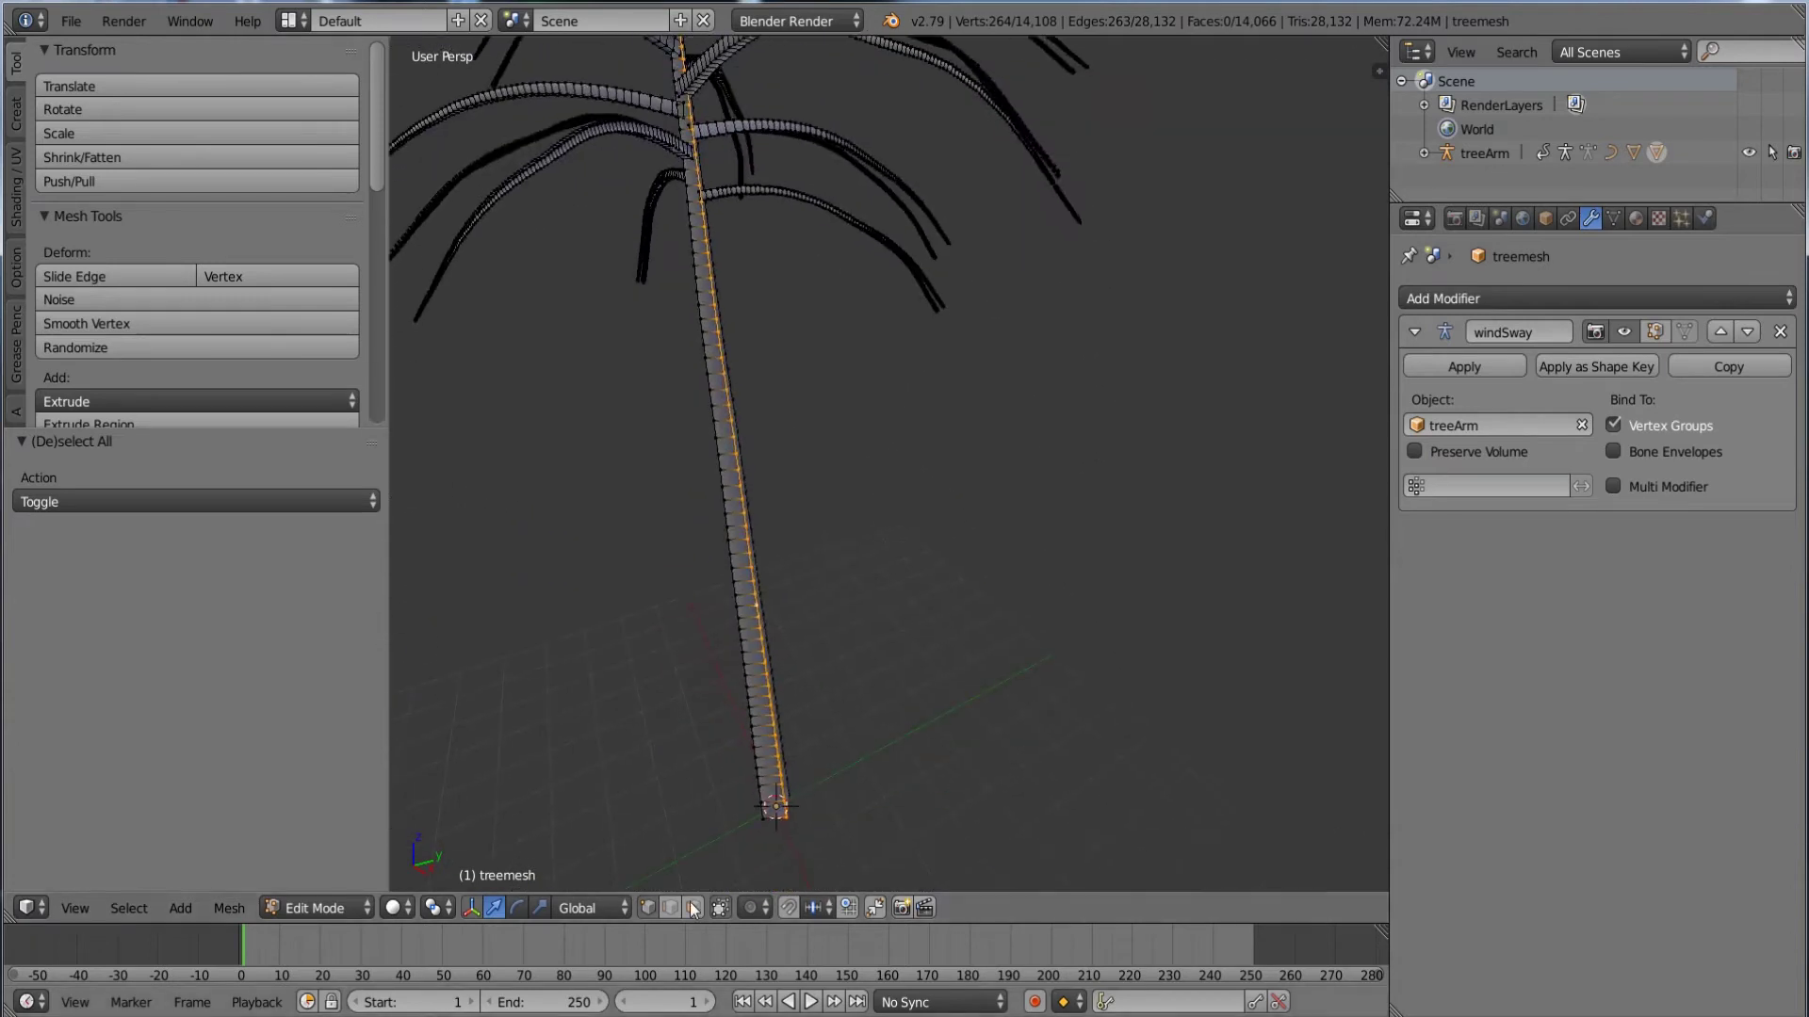
pyautogui.hotkey('ctrl', 'e')
pyautogui.click(750, 553)
pyautogui.press('a')
# - Mark seams along the lengthwise edge loops of the lower branches, deselecting after each one
pyautogui.moveTo(806, 715); pyautogui.dragTo(805, 502, button='middle')
pyautogui.scroll(8, 920, 625)
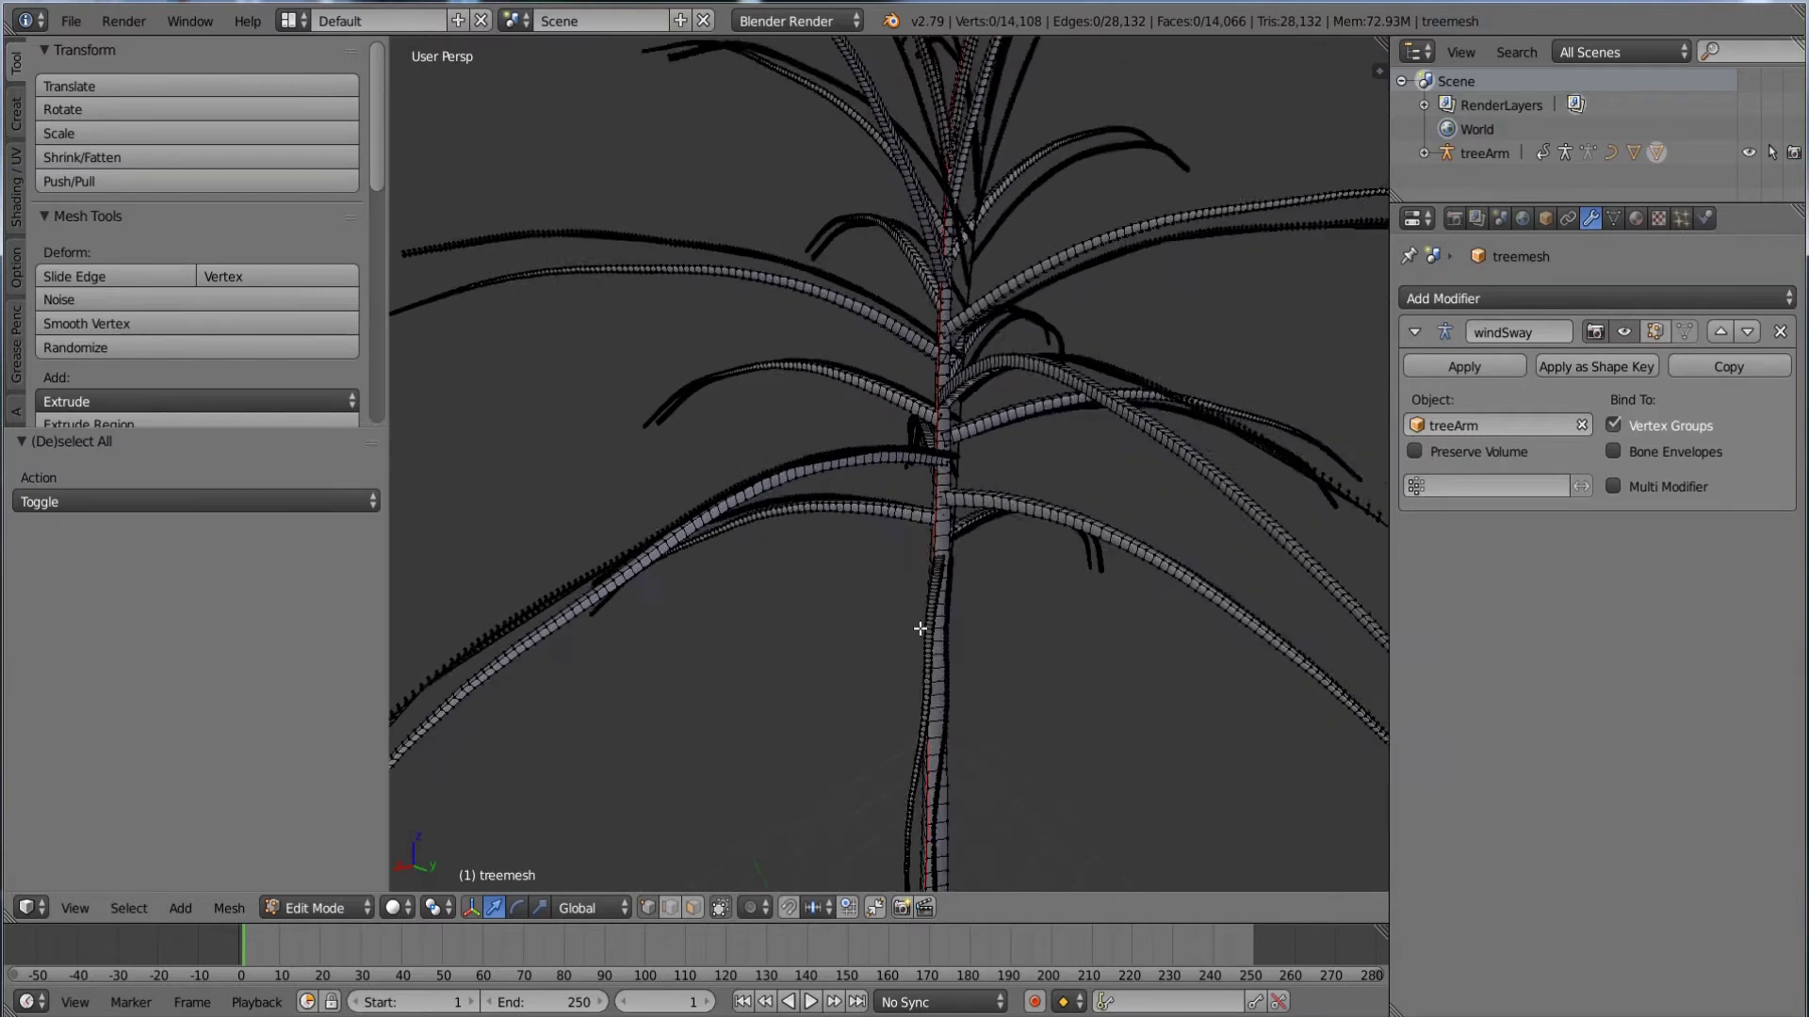
pyautogui.moveTo(894, 396); pyautogui.dragTo(960, 388, button='middle')
pyautogui.moveTo(882, 607); pyautogui.dragTo(880, 262, button='middle')
pyautogui.keyDown('alt'); pyautogui.rightClick(951, 130); pyautogui.keyUp('alt')
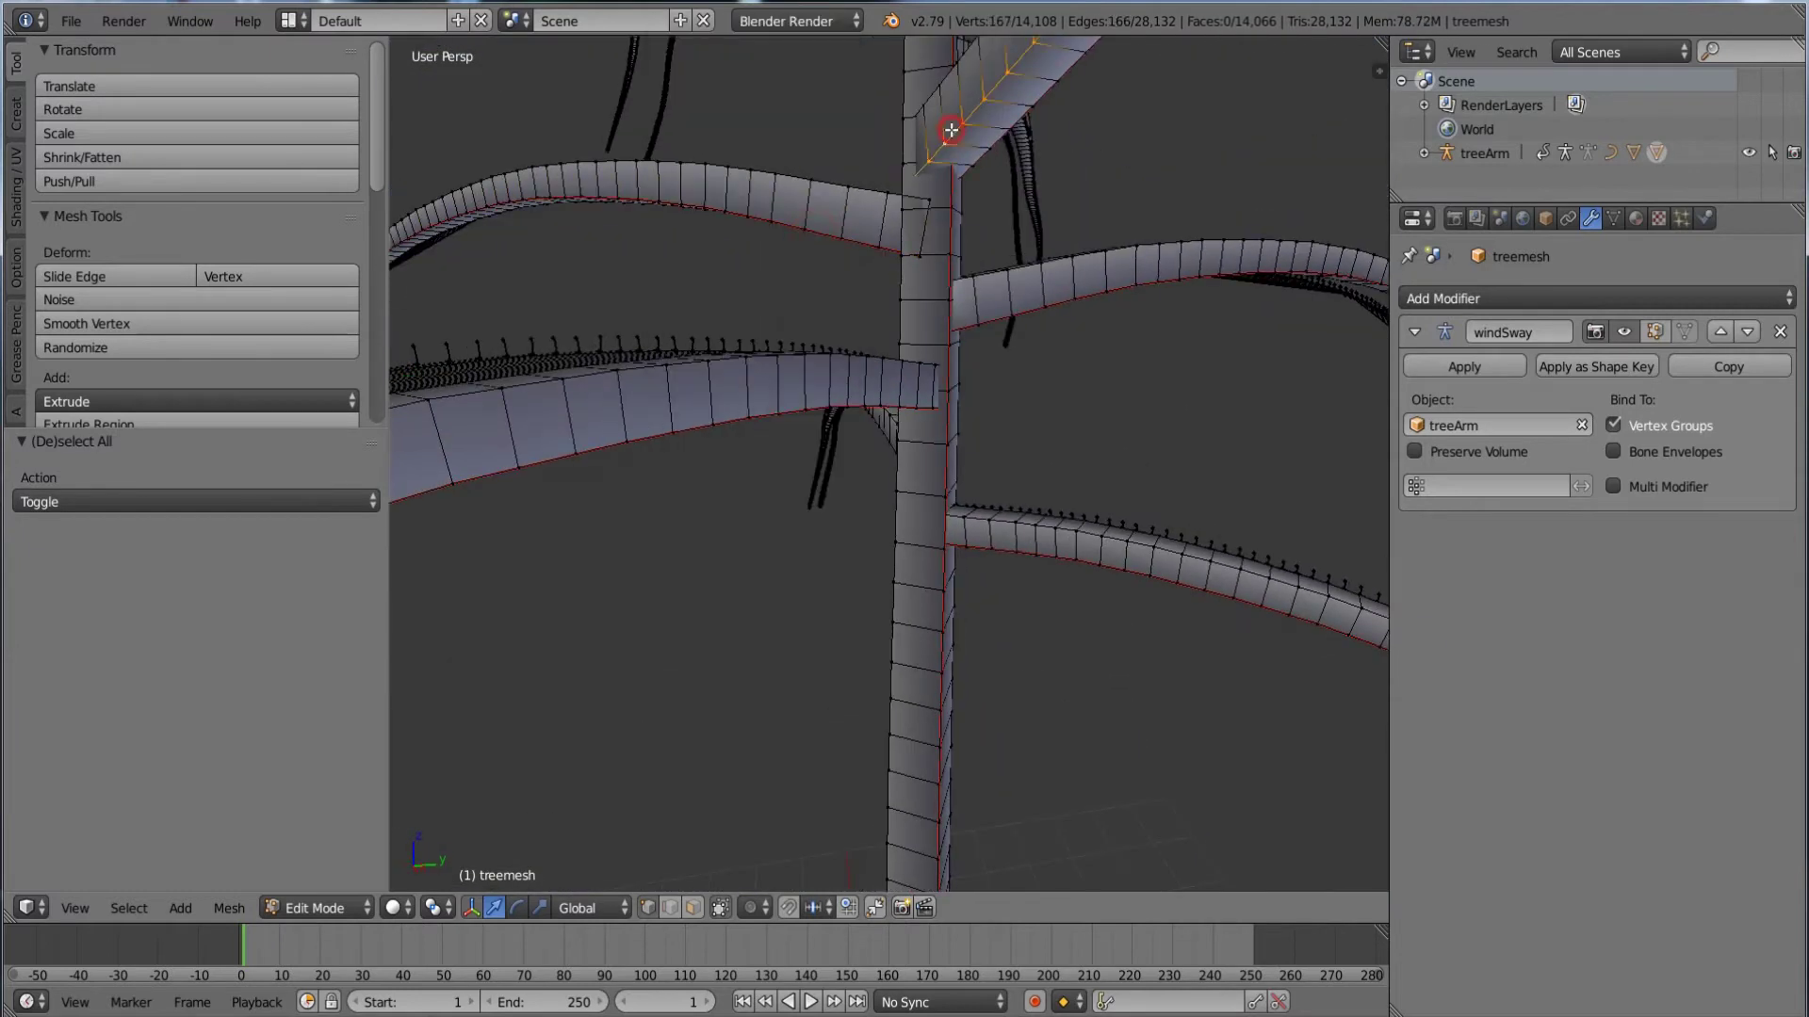
pyautogui.press('a')
# - Continue around the trunk, marking a lengthwise edge loop as a seam on each middle branch
pyautogui.scroll(-4, 937, 283)
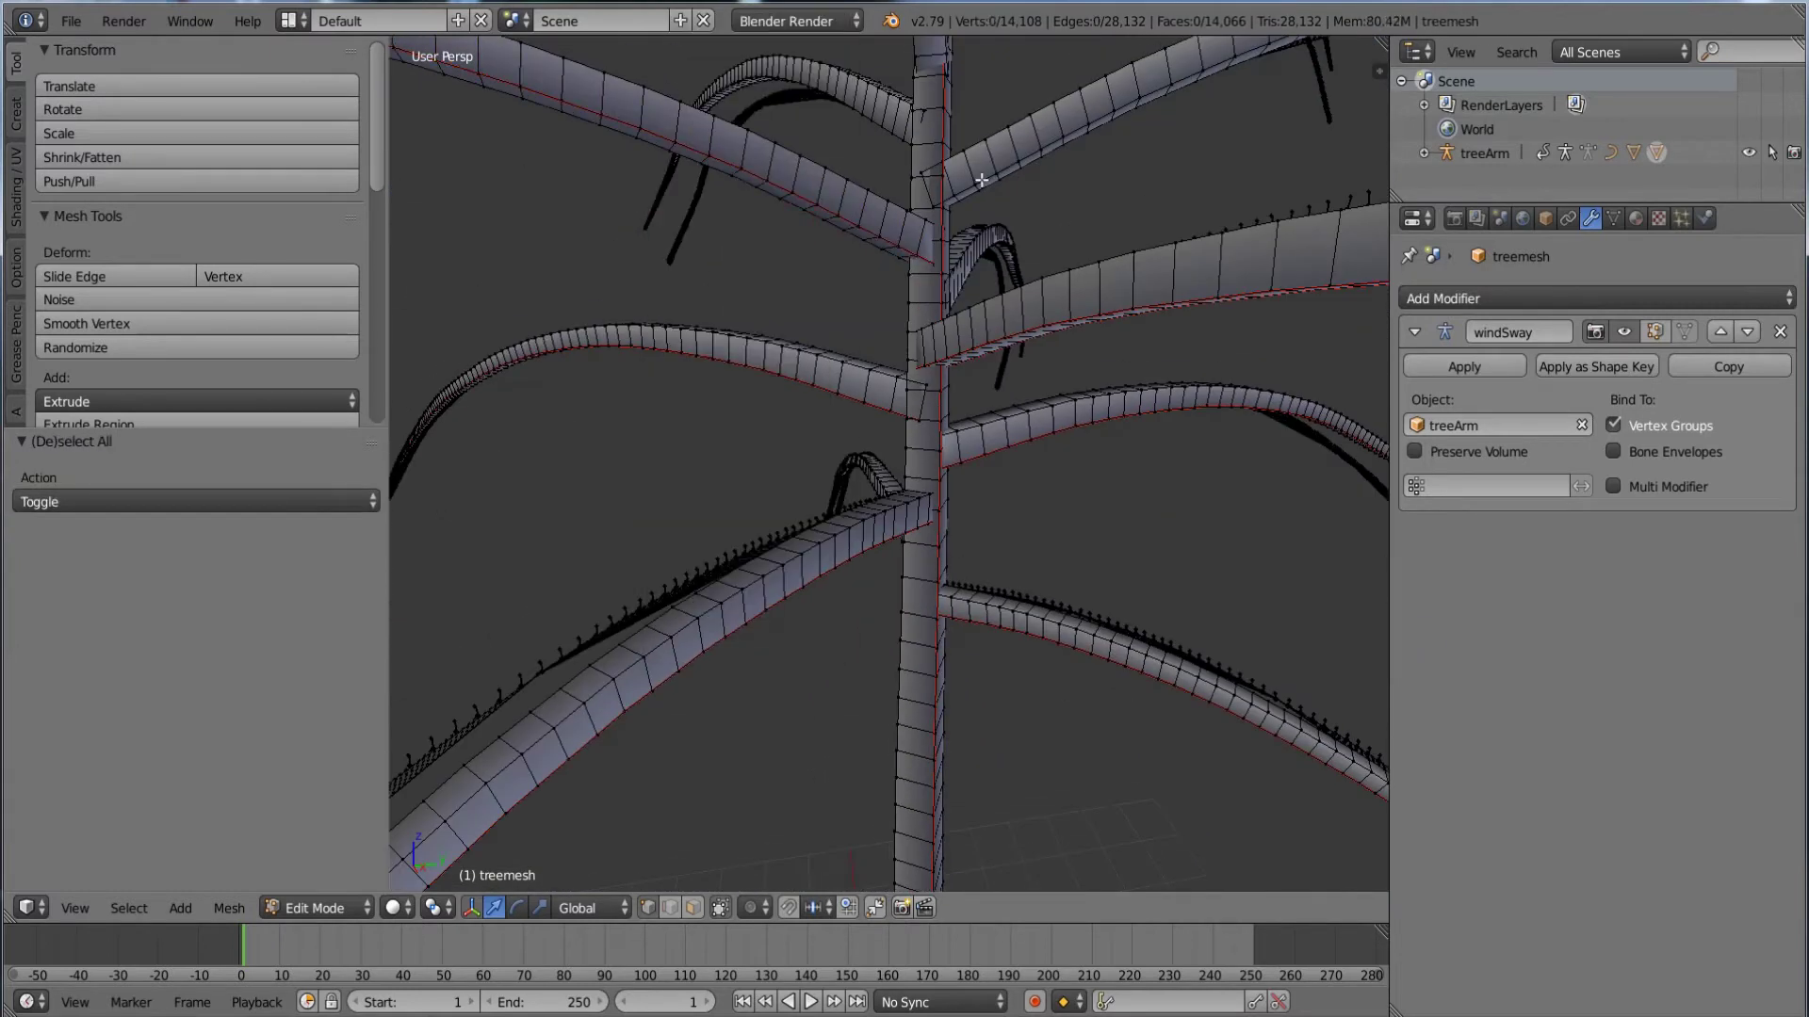
pyautogui.scroll(-3, 864, 172)
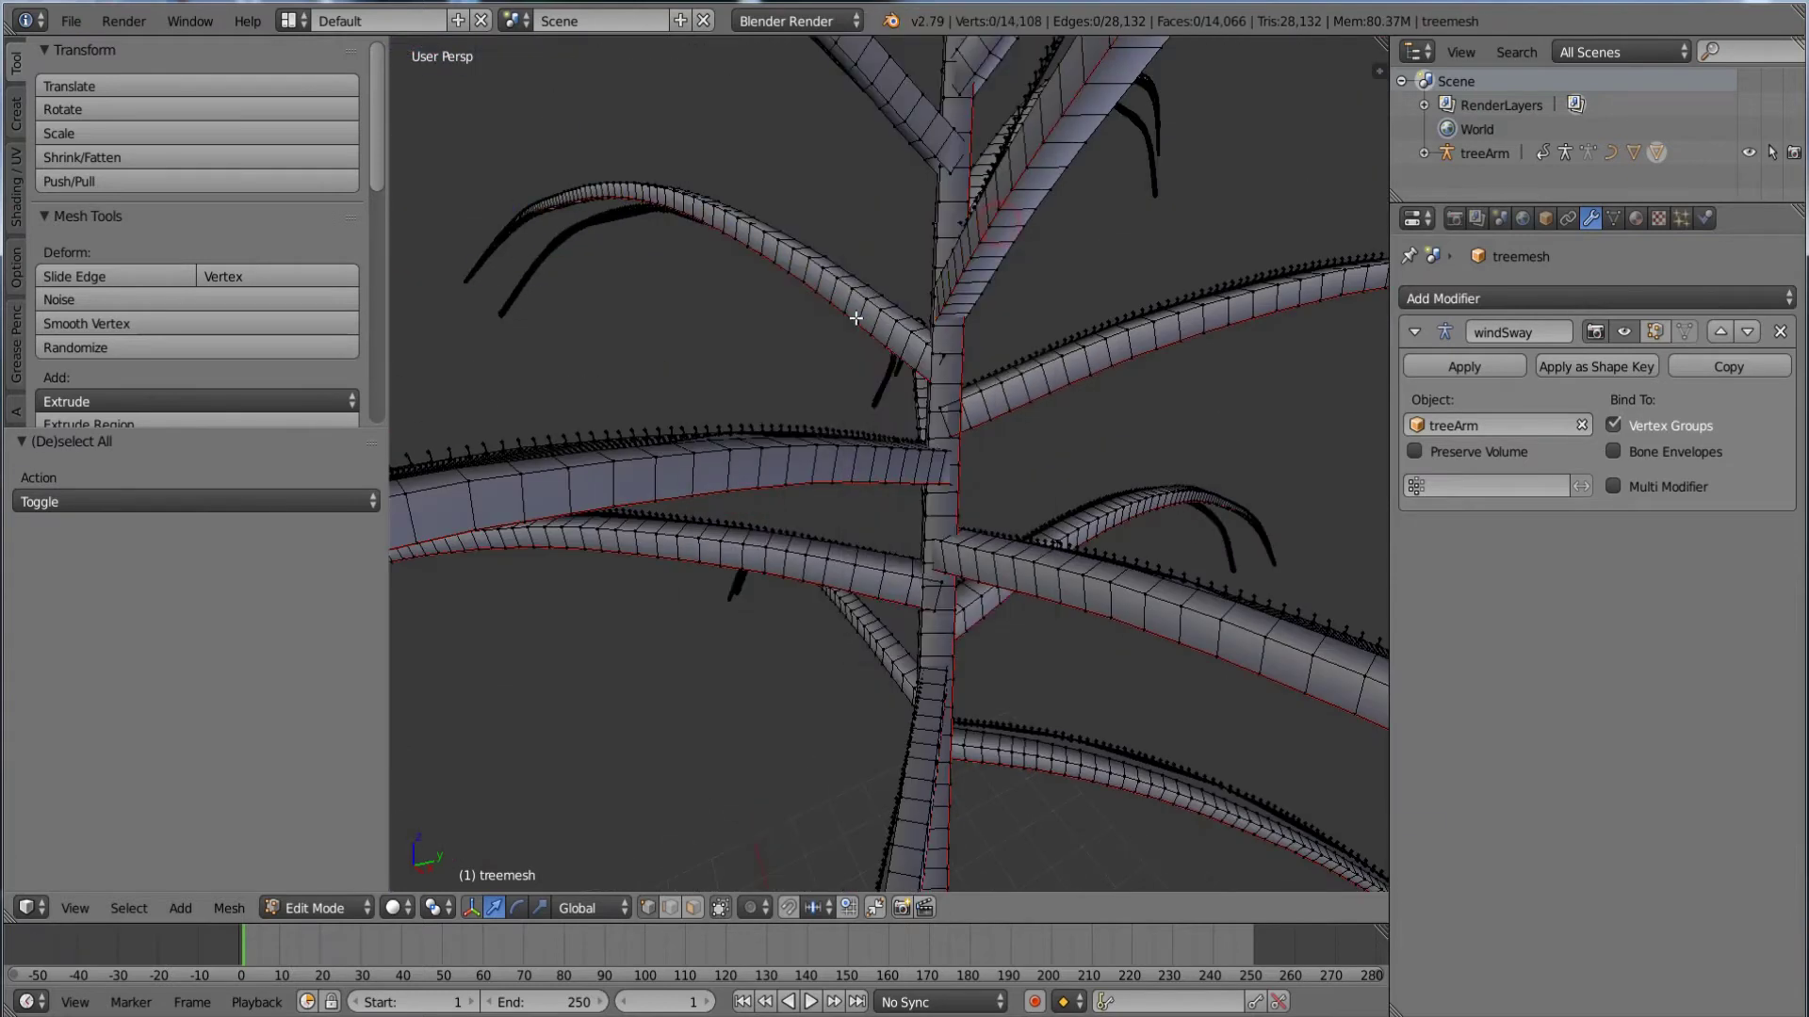
pyautogui.keyDown('alt'); pyautogui.rightClick(829, 184); pyautogui.keyUp('alt')
pyautogui.hotkey('ctrl', 'e')
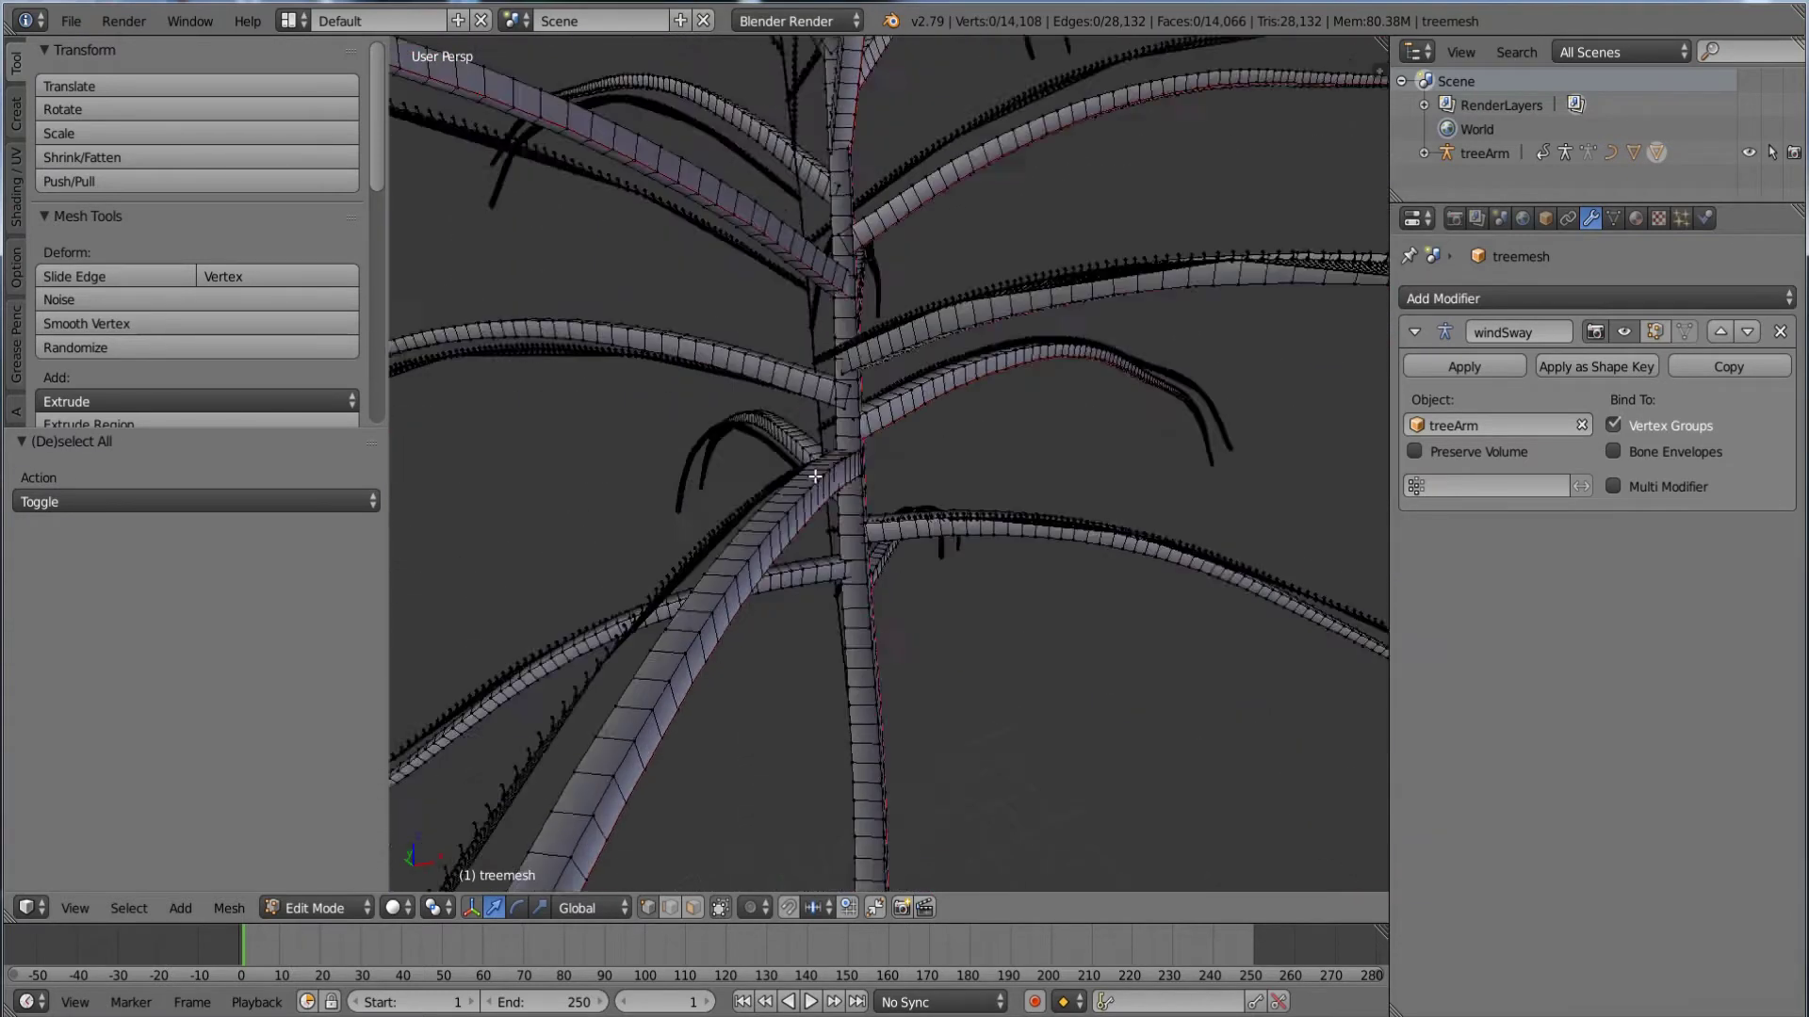
pyautogui.hotkey('ctrl', 'e')
pyautogui.click(804, 489)
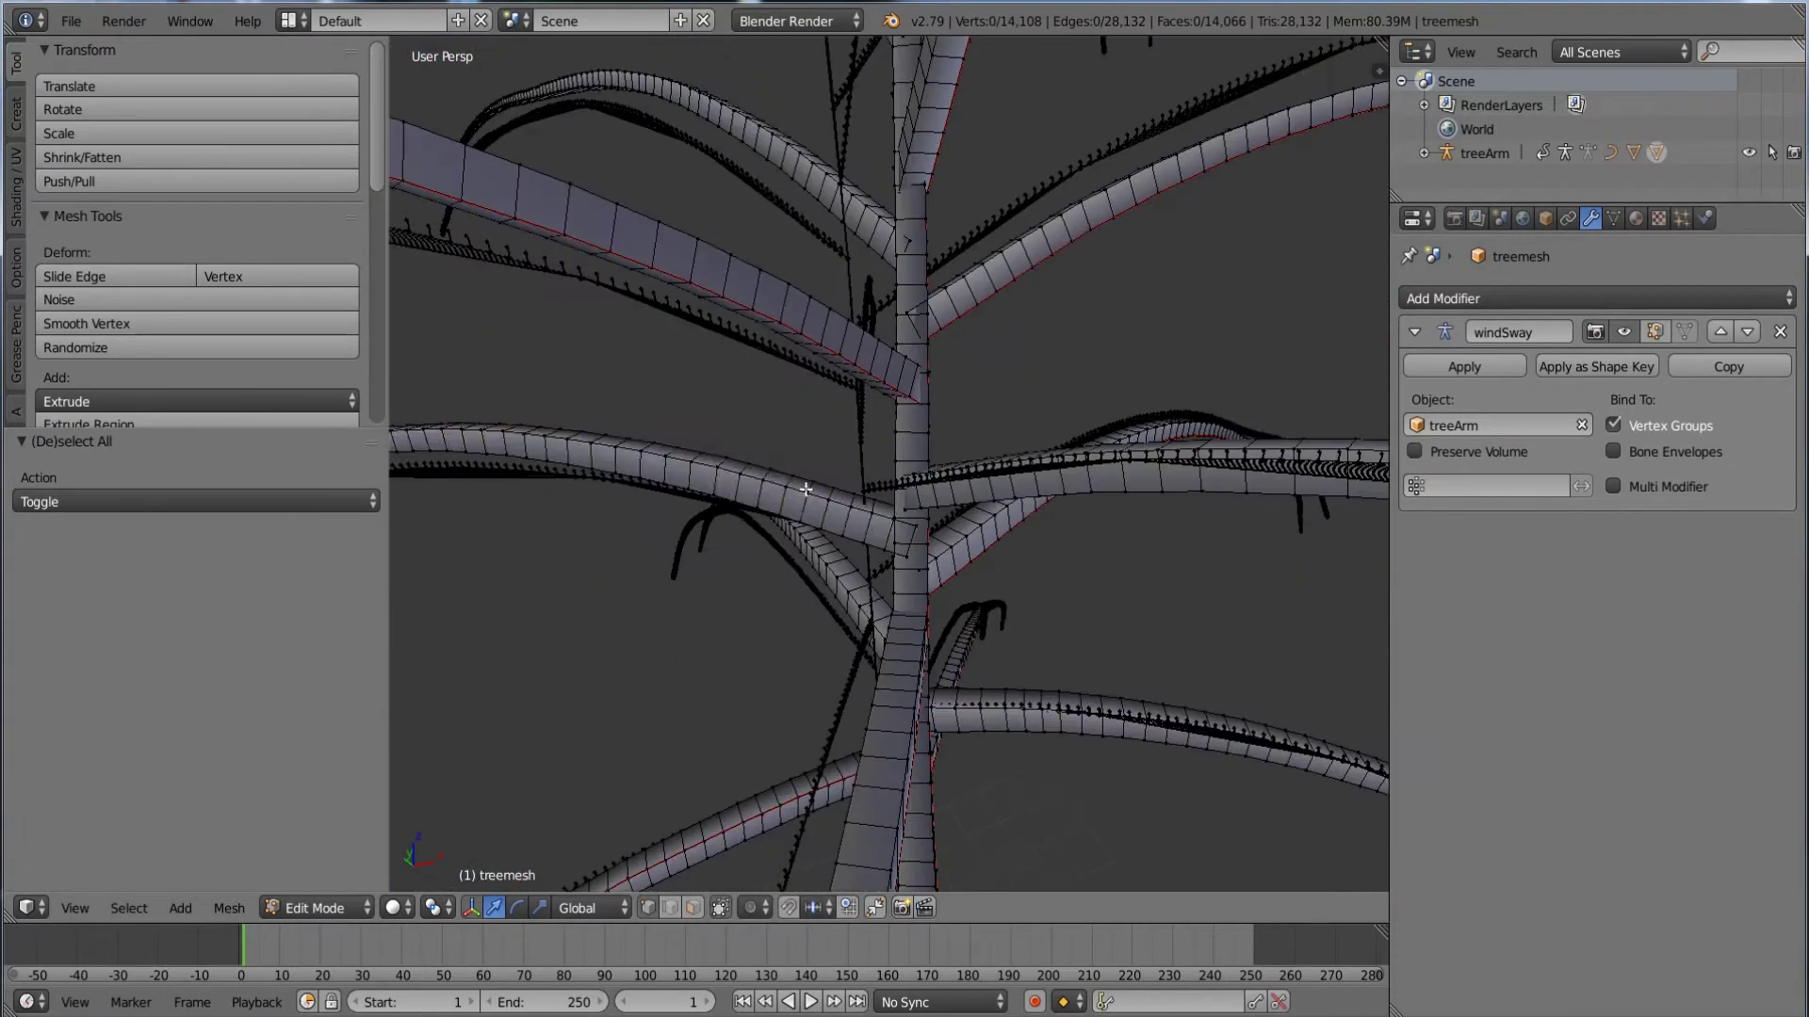
pyautogui.press('a')
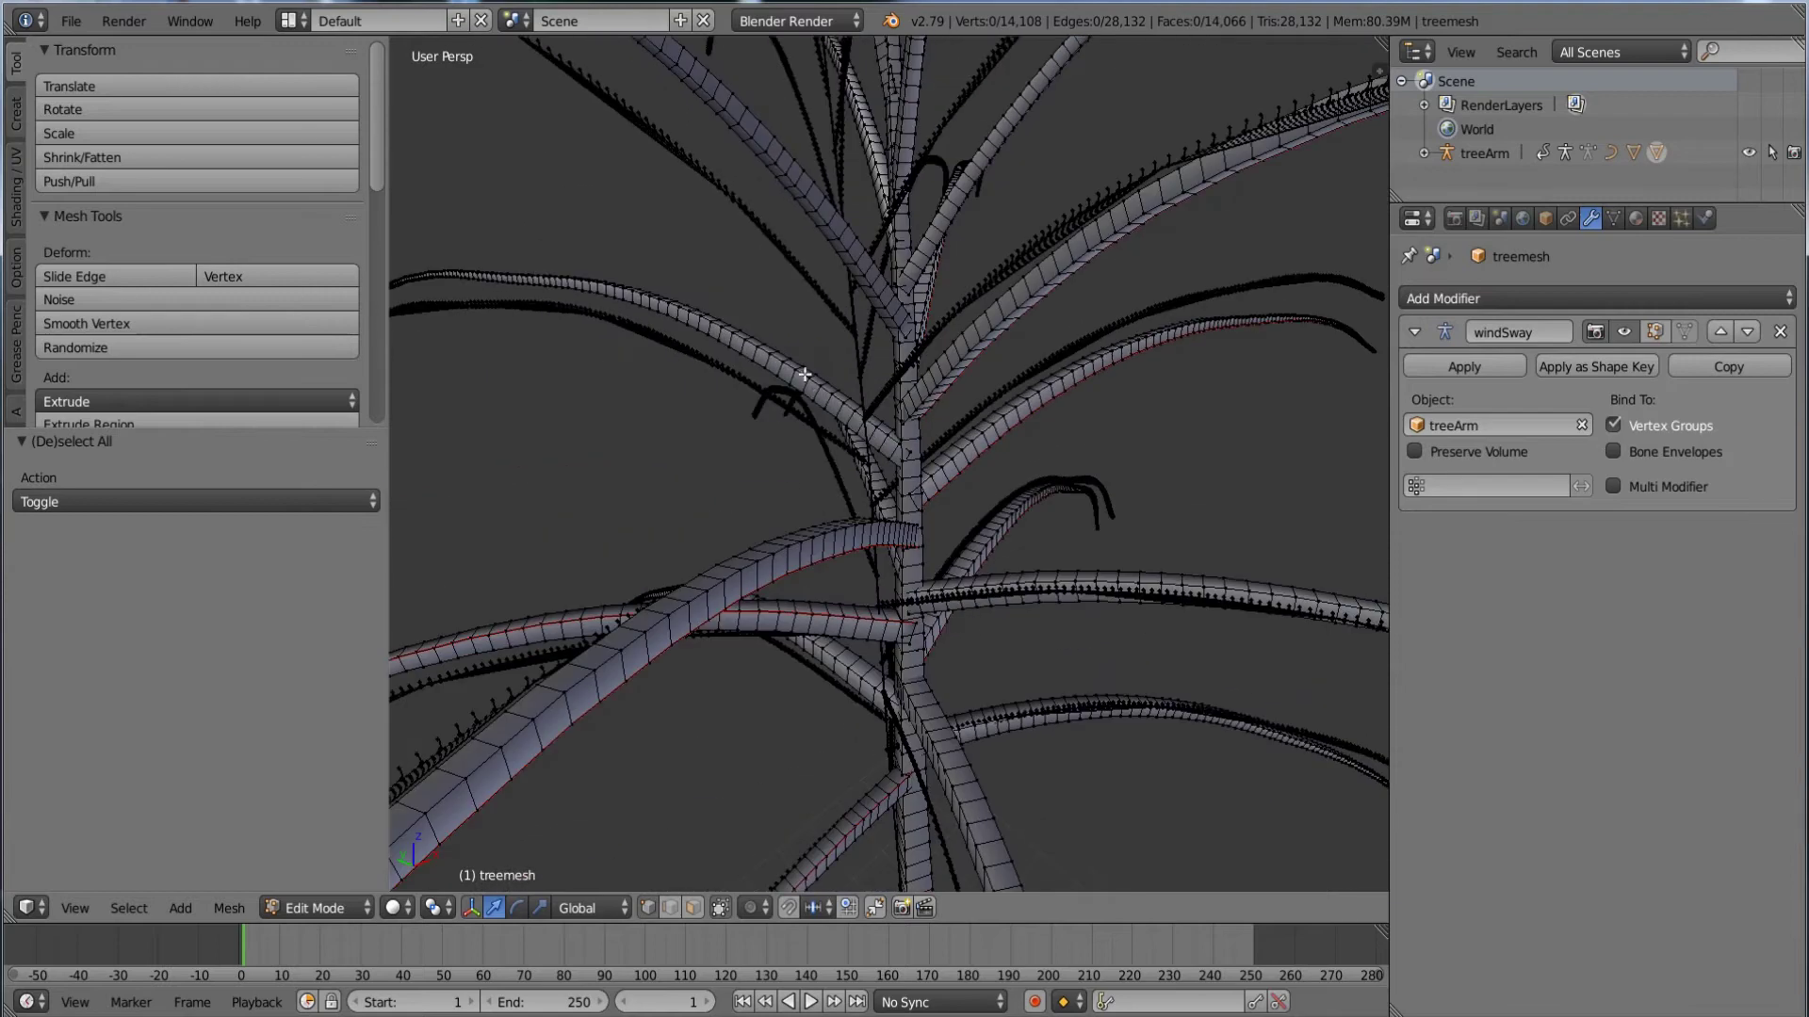
# - Mark seams along the lengthwise edge loops of the next higher branches and clear the selection
pyautogui.hotkey('ctrl', 'e')
pyautogui.hotkey('ctrl', 'e')
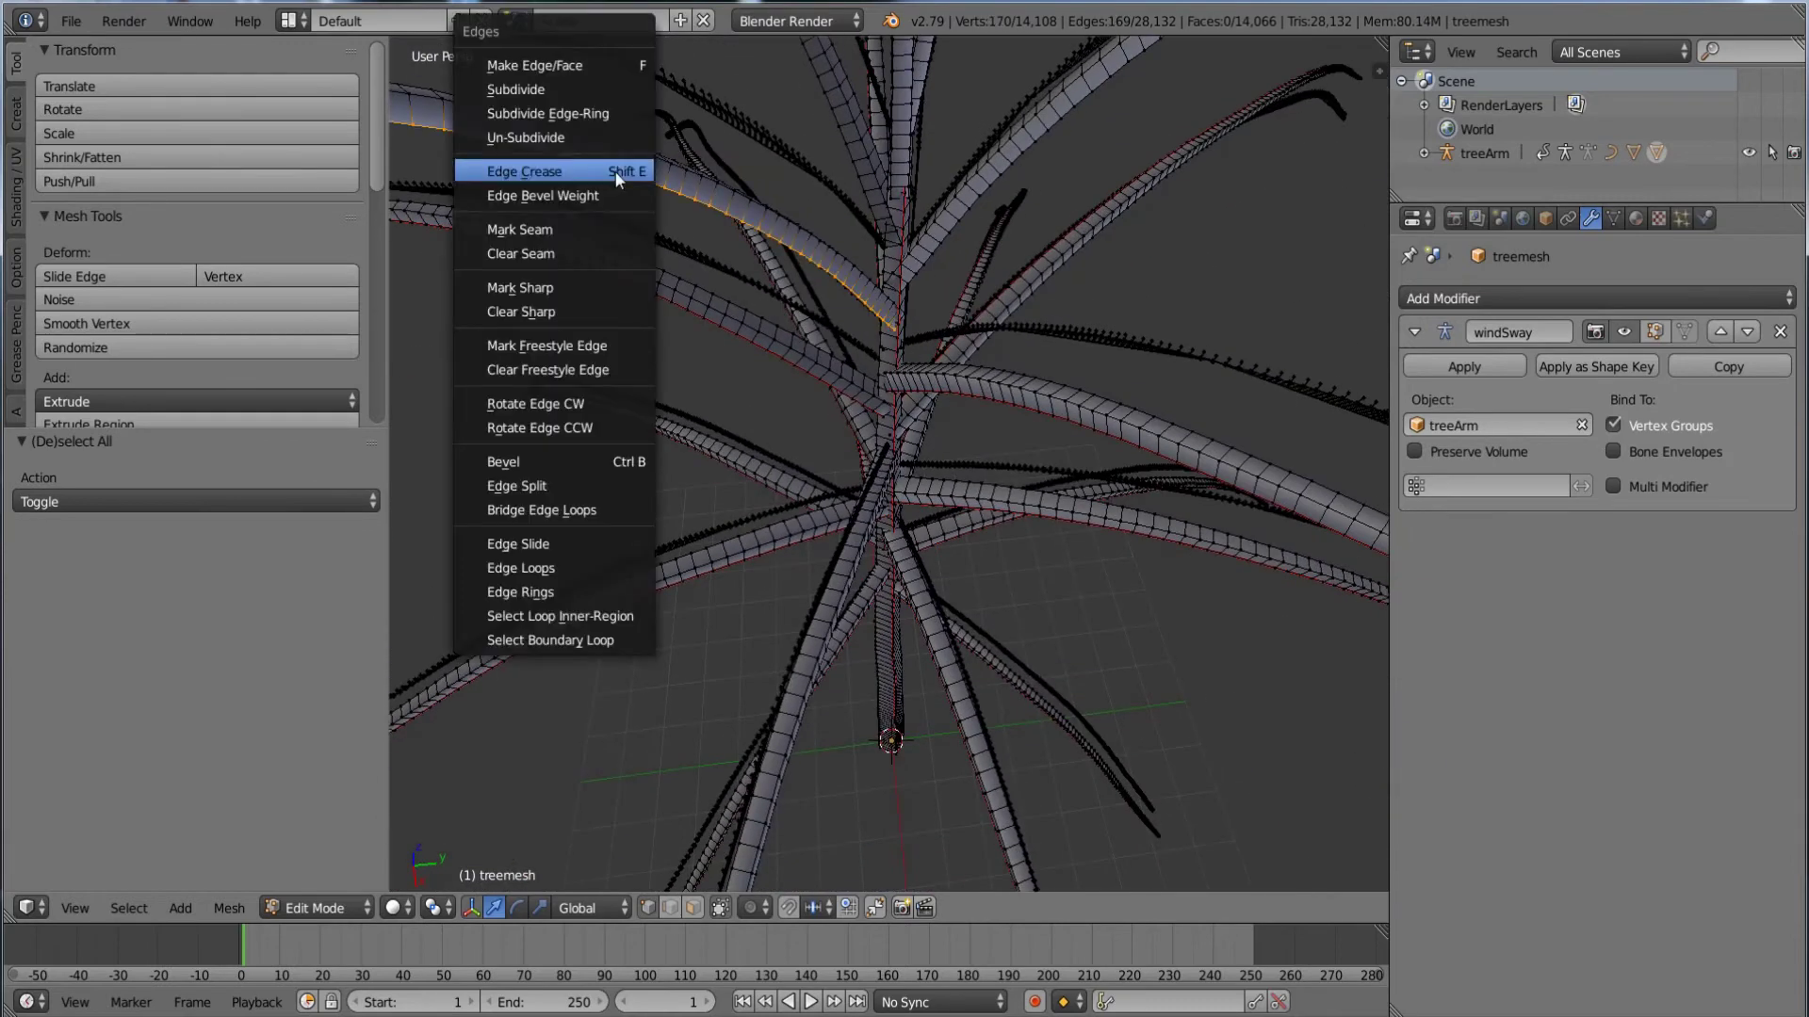
pyautogui.click(614, 172)
pyautogui.hotkey('ctrl', 'e')
pyautogui.click(797, 177)
pyautogui.press('a')
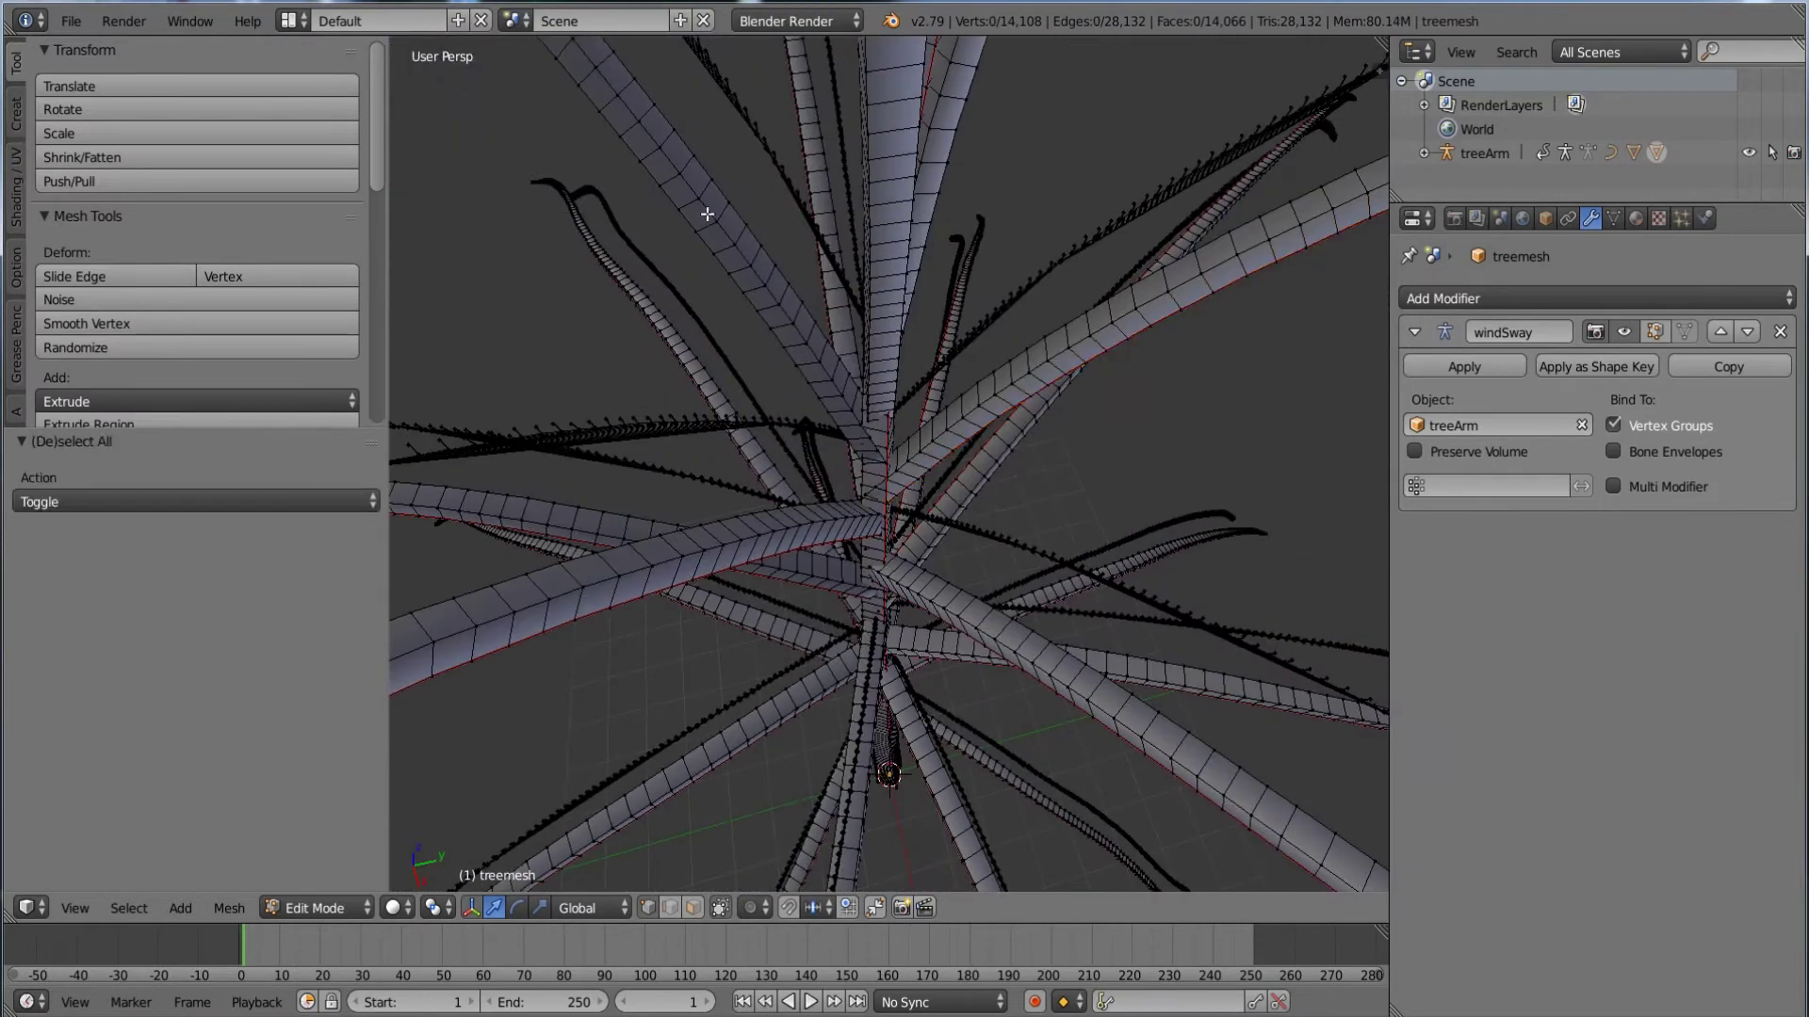
# - Mark seams on the remaining branches near the crown and check the seams over the whole tree
pyautogui.press('a')
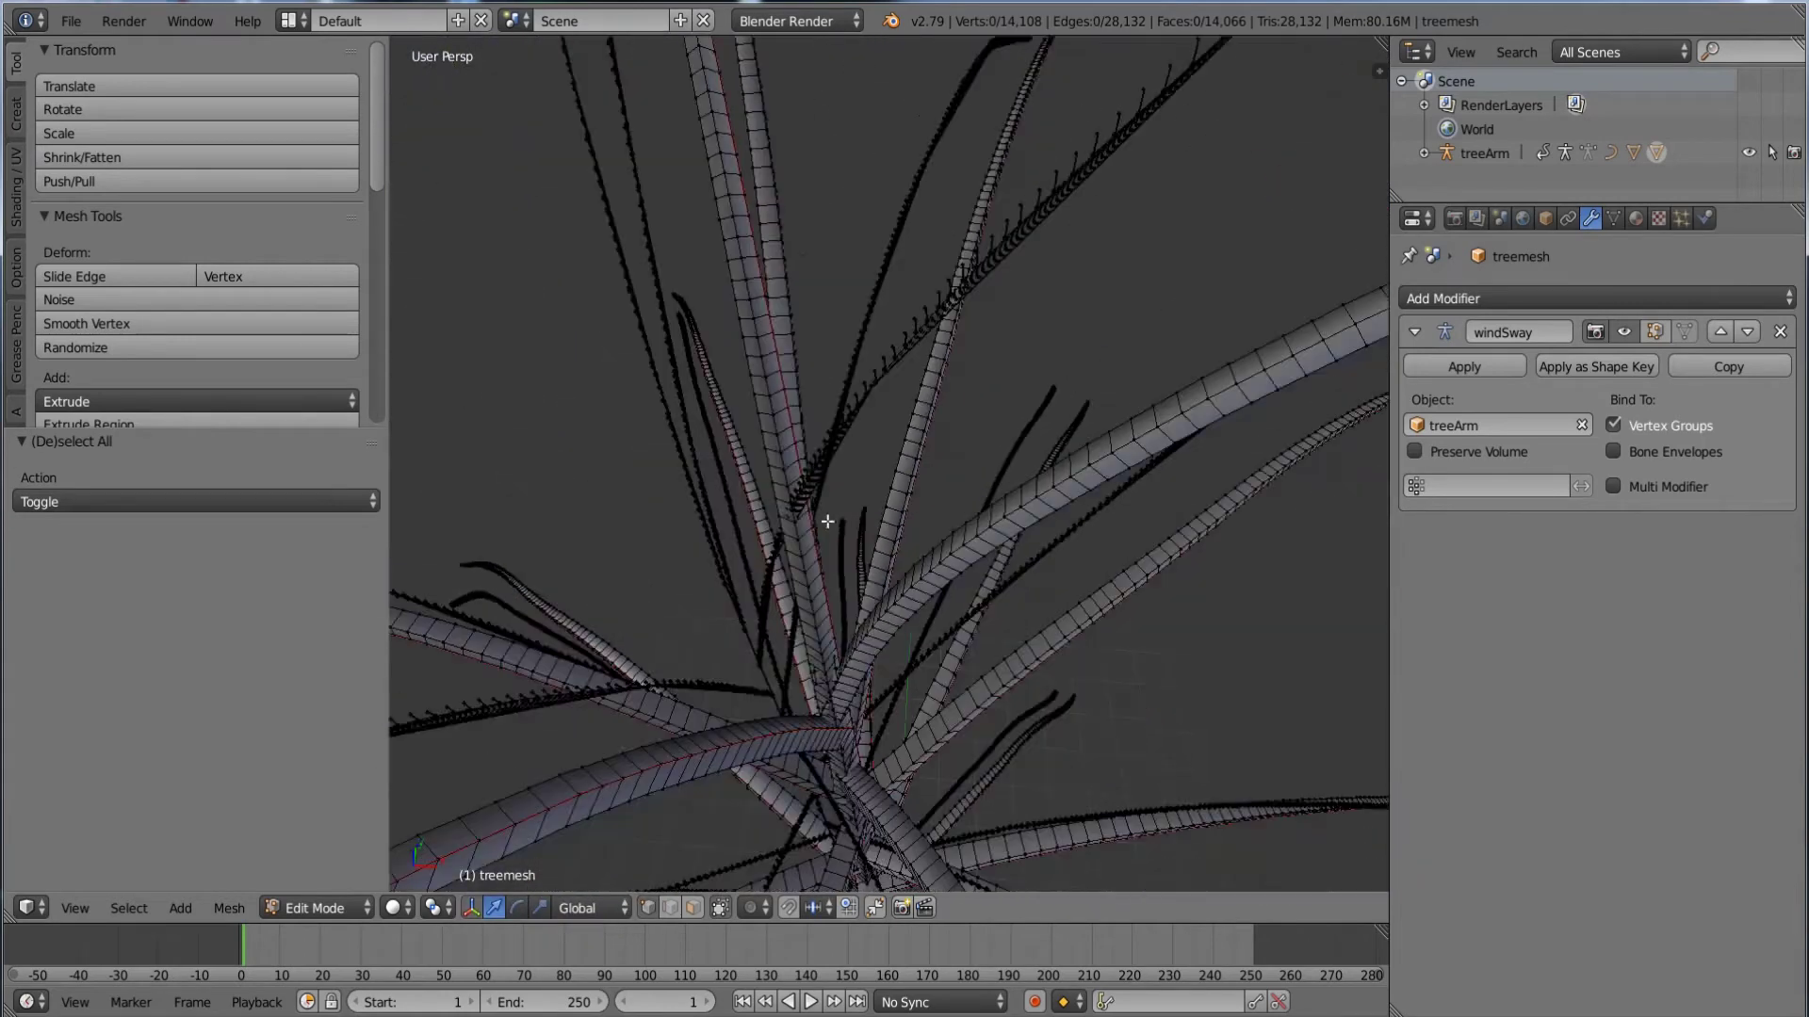
pyautogui.moveTo(852, 549); pyautogui.dragTo(896, 384, button='middle')
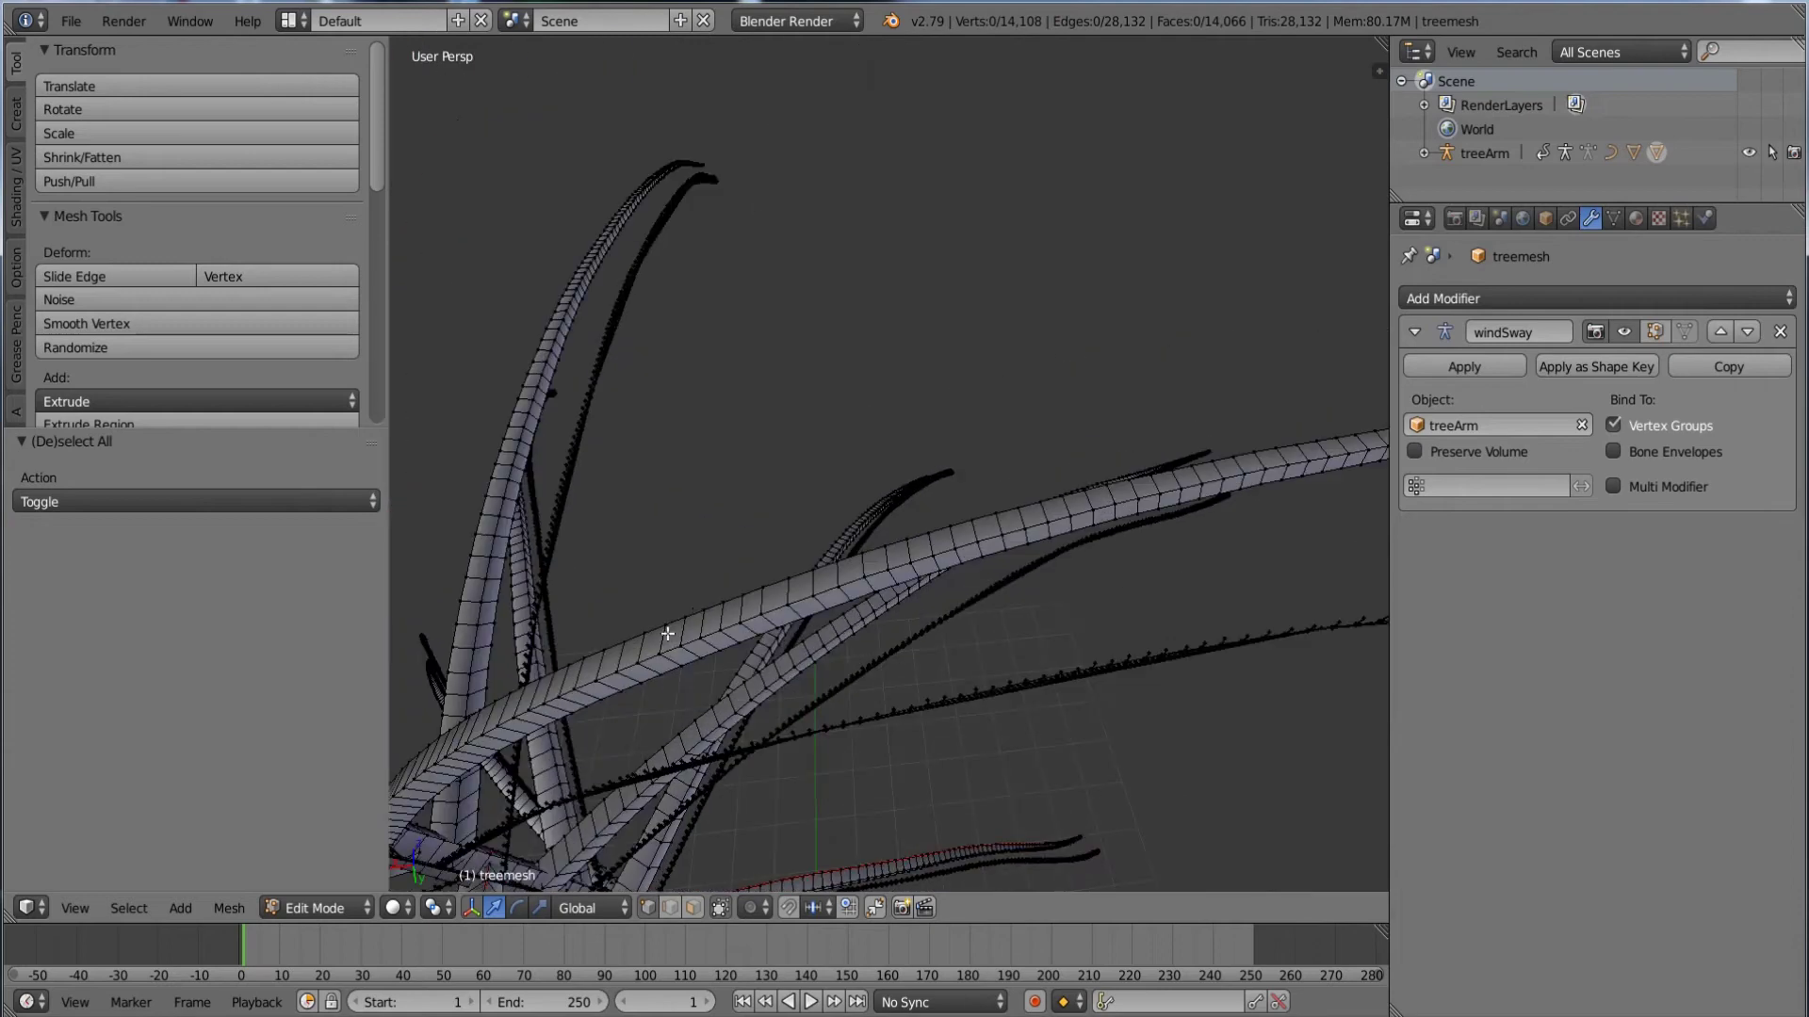
pyautogui.hotkey('ctrl', 'e')
pyautogui.click(597, 581)
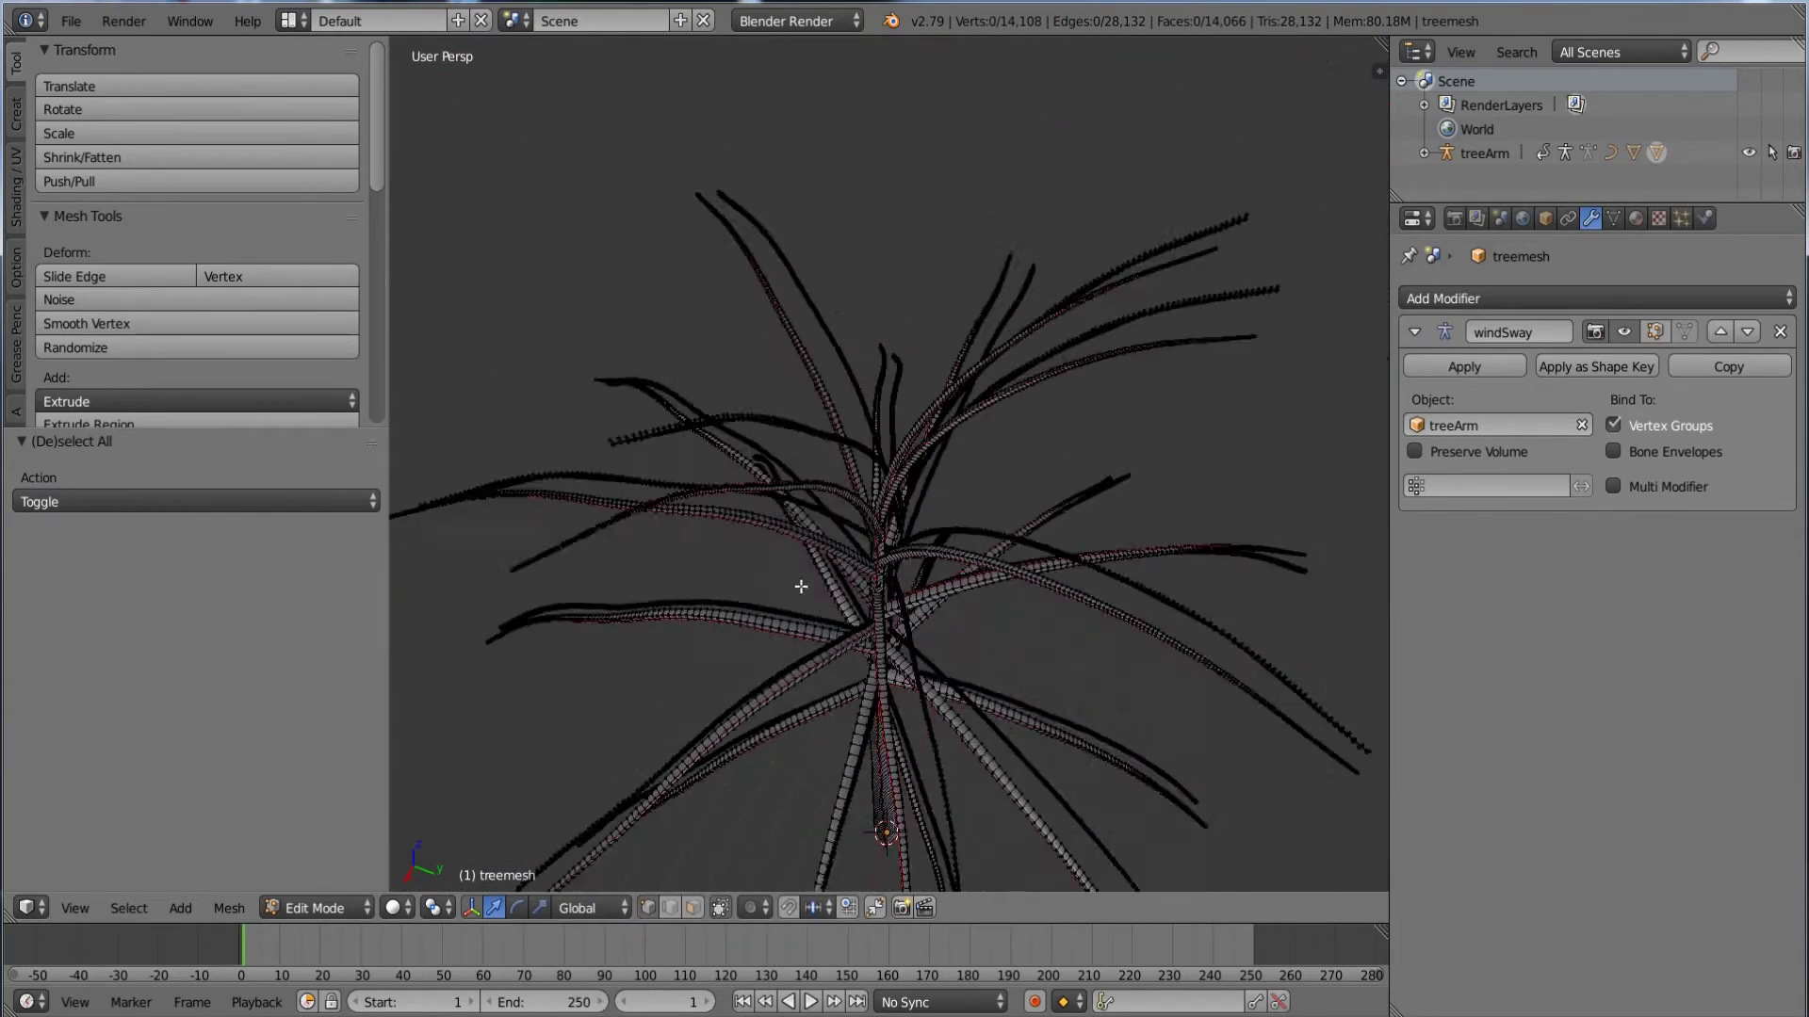
pyautogui.moveTo(795, 594); pyautogui.dragTo(1055, 486, button='middle')
pyautogui.scroll(-4, 938, 523)
pyautogui.moveTo(939, 522); pyautogui.dragTo(1112, 406, button='middle')
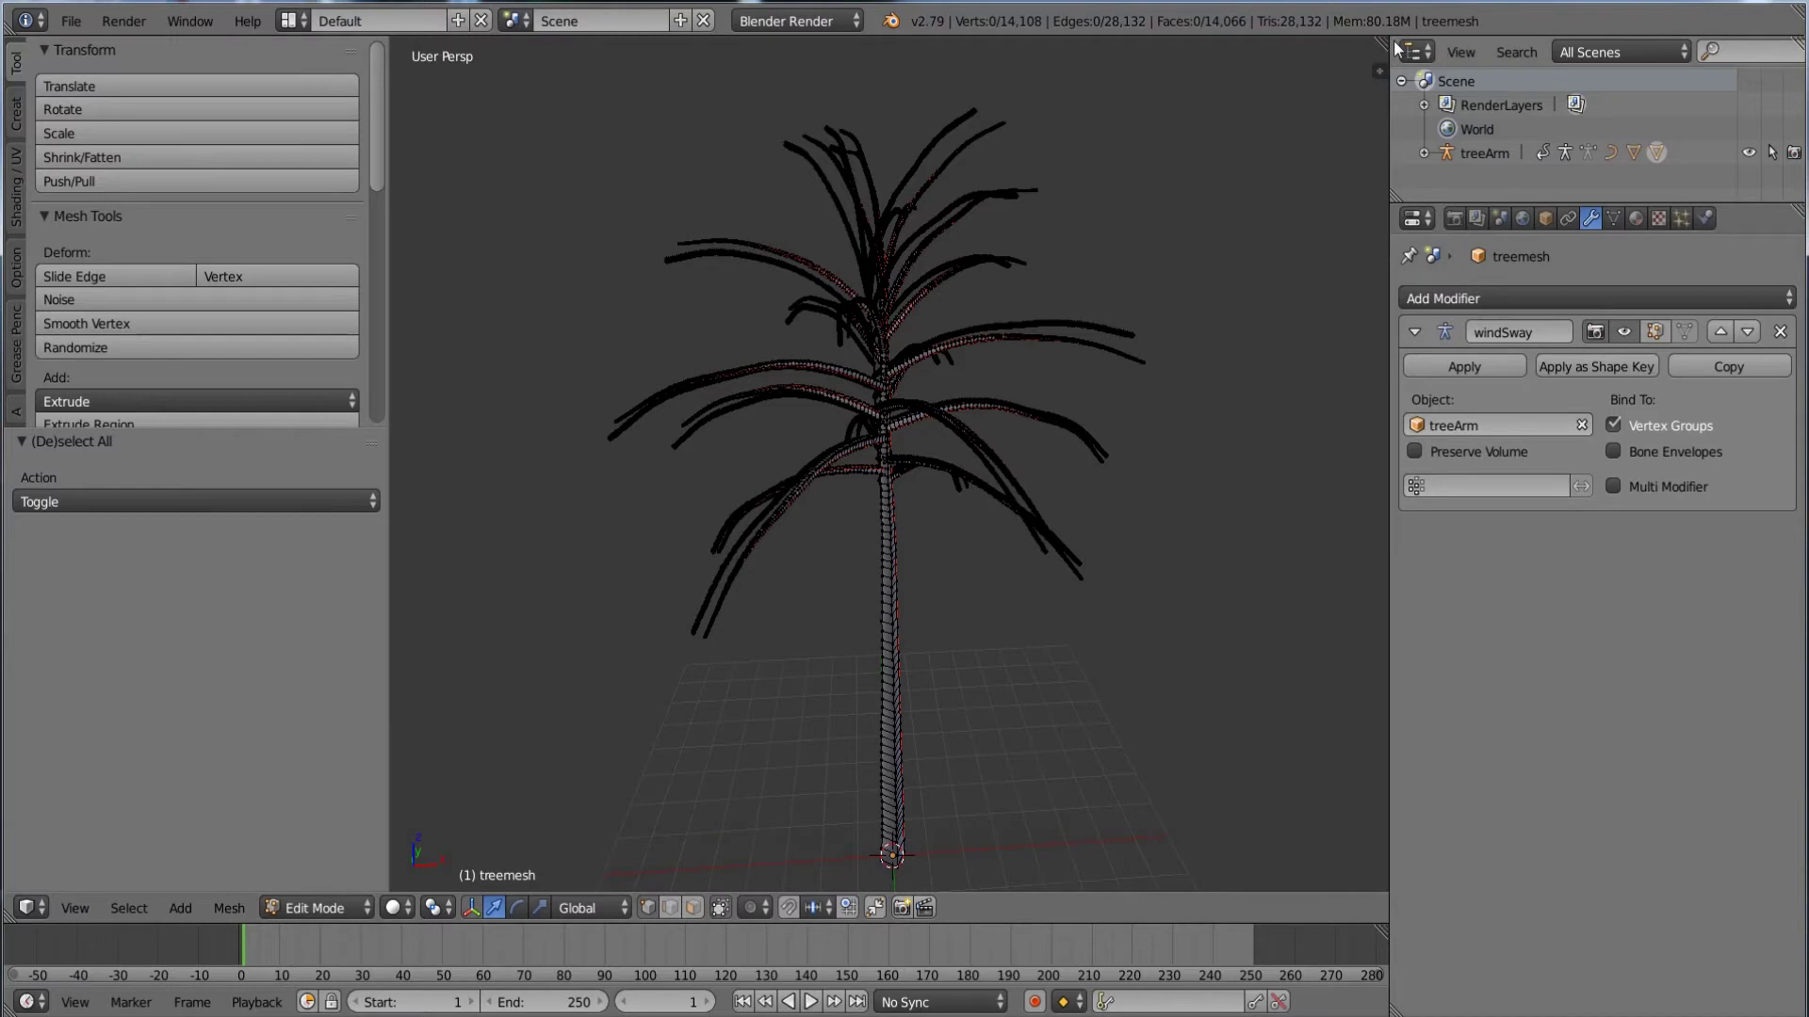
# - Split the 3D view vertically, hide the new area's tool shelf and switch that area to the UV/Image Editor
pyautogui.moveTo(1371, 42); pyautogui.dragTo(810, 131)
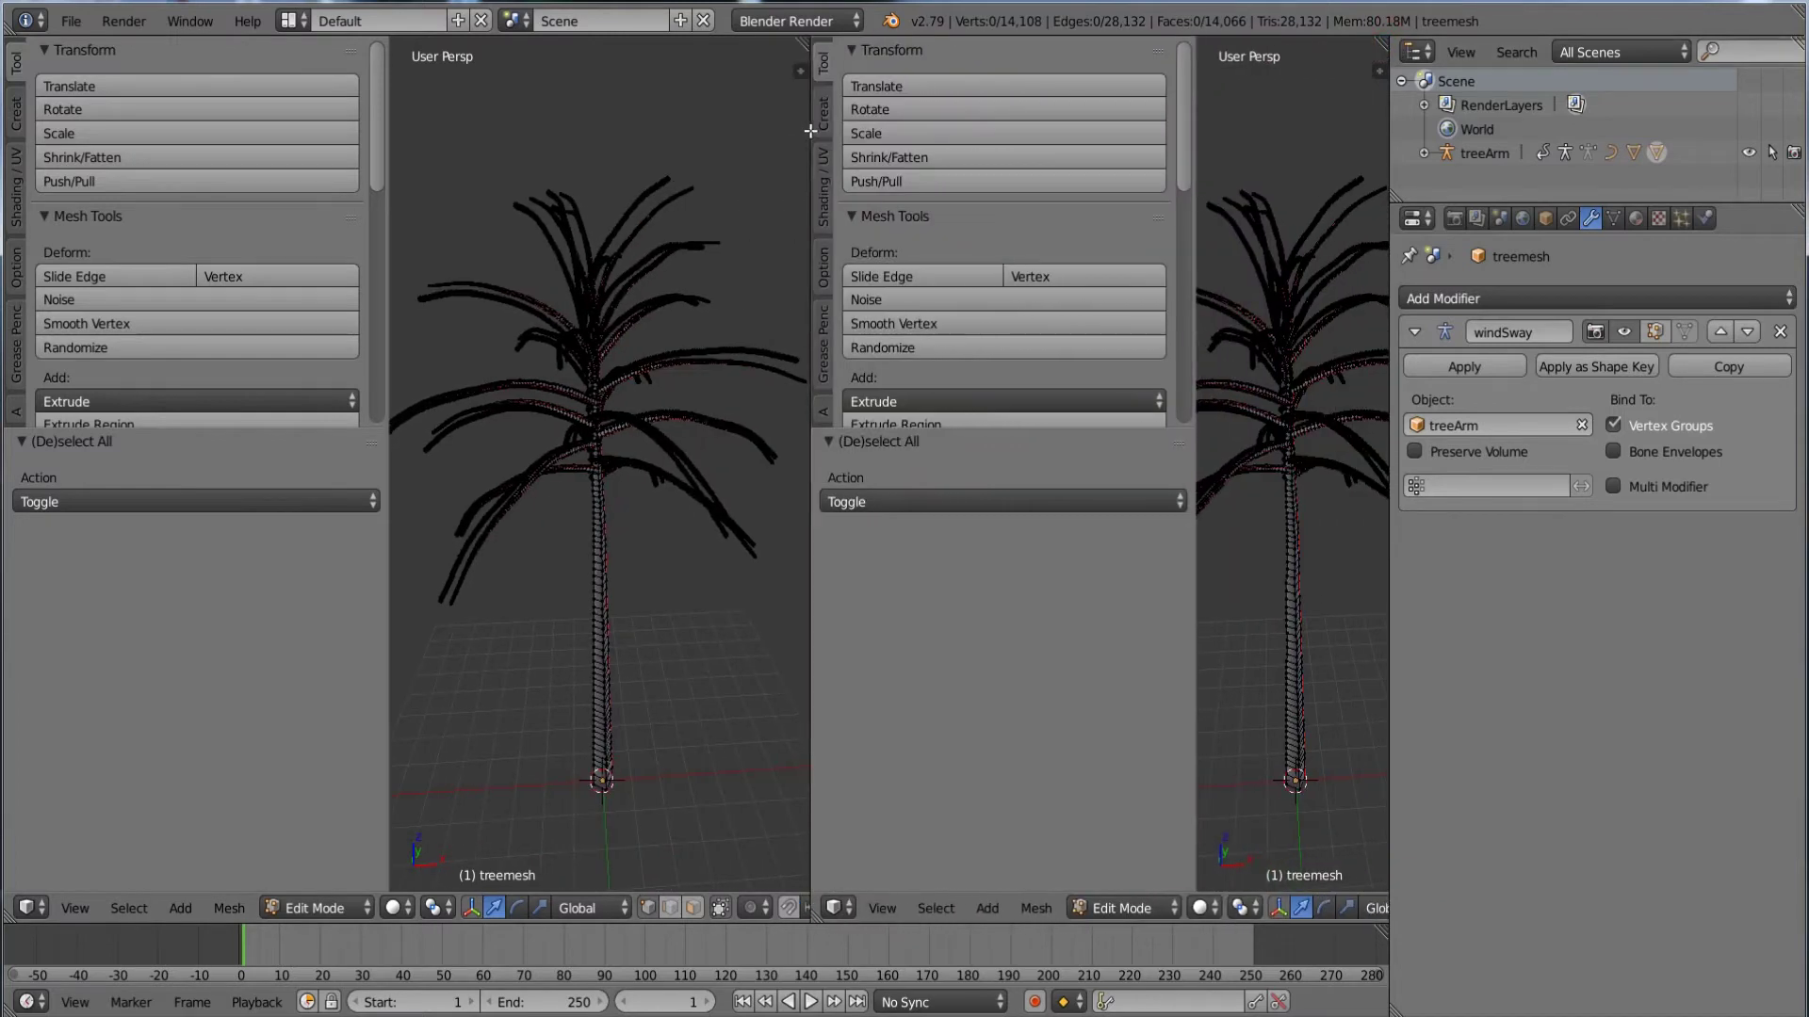
pyautogui.press('t')
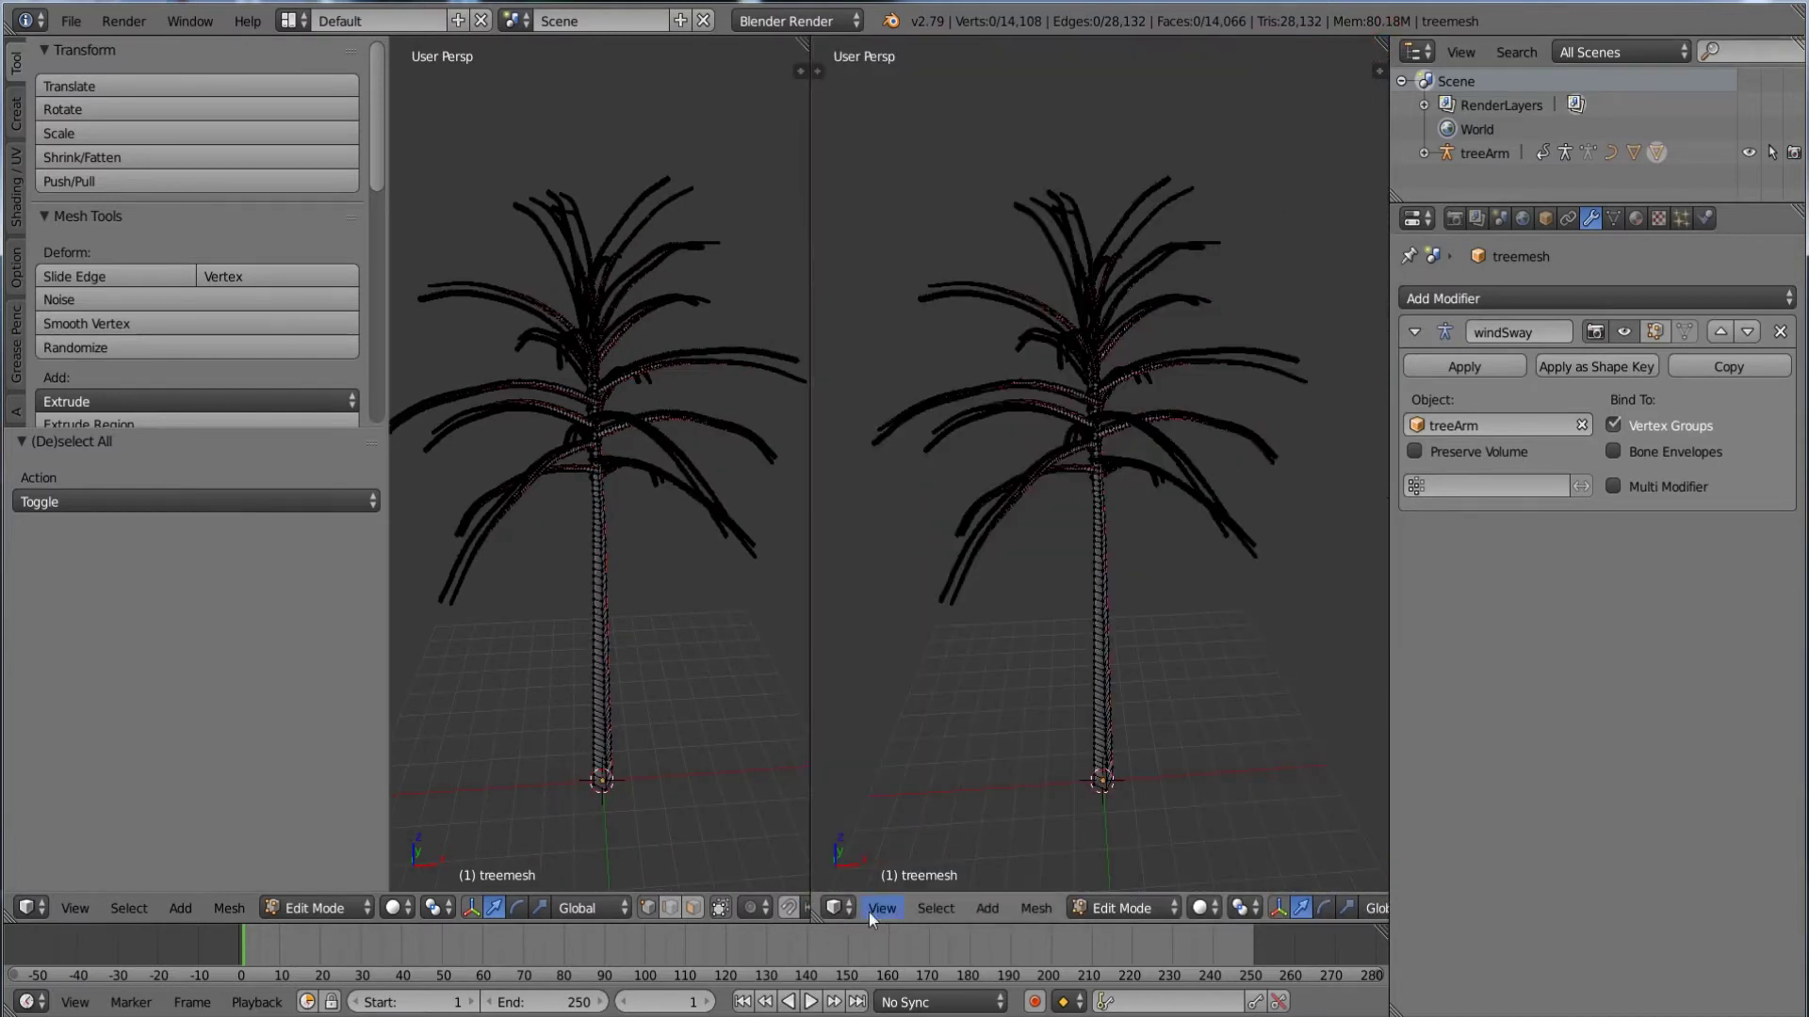
pyautogui.click(835, 910)
pyautogui.click(897, 722)
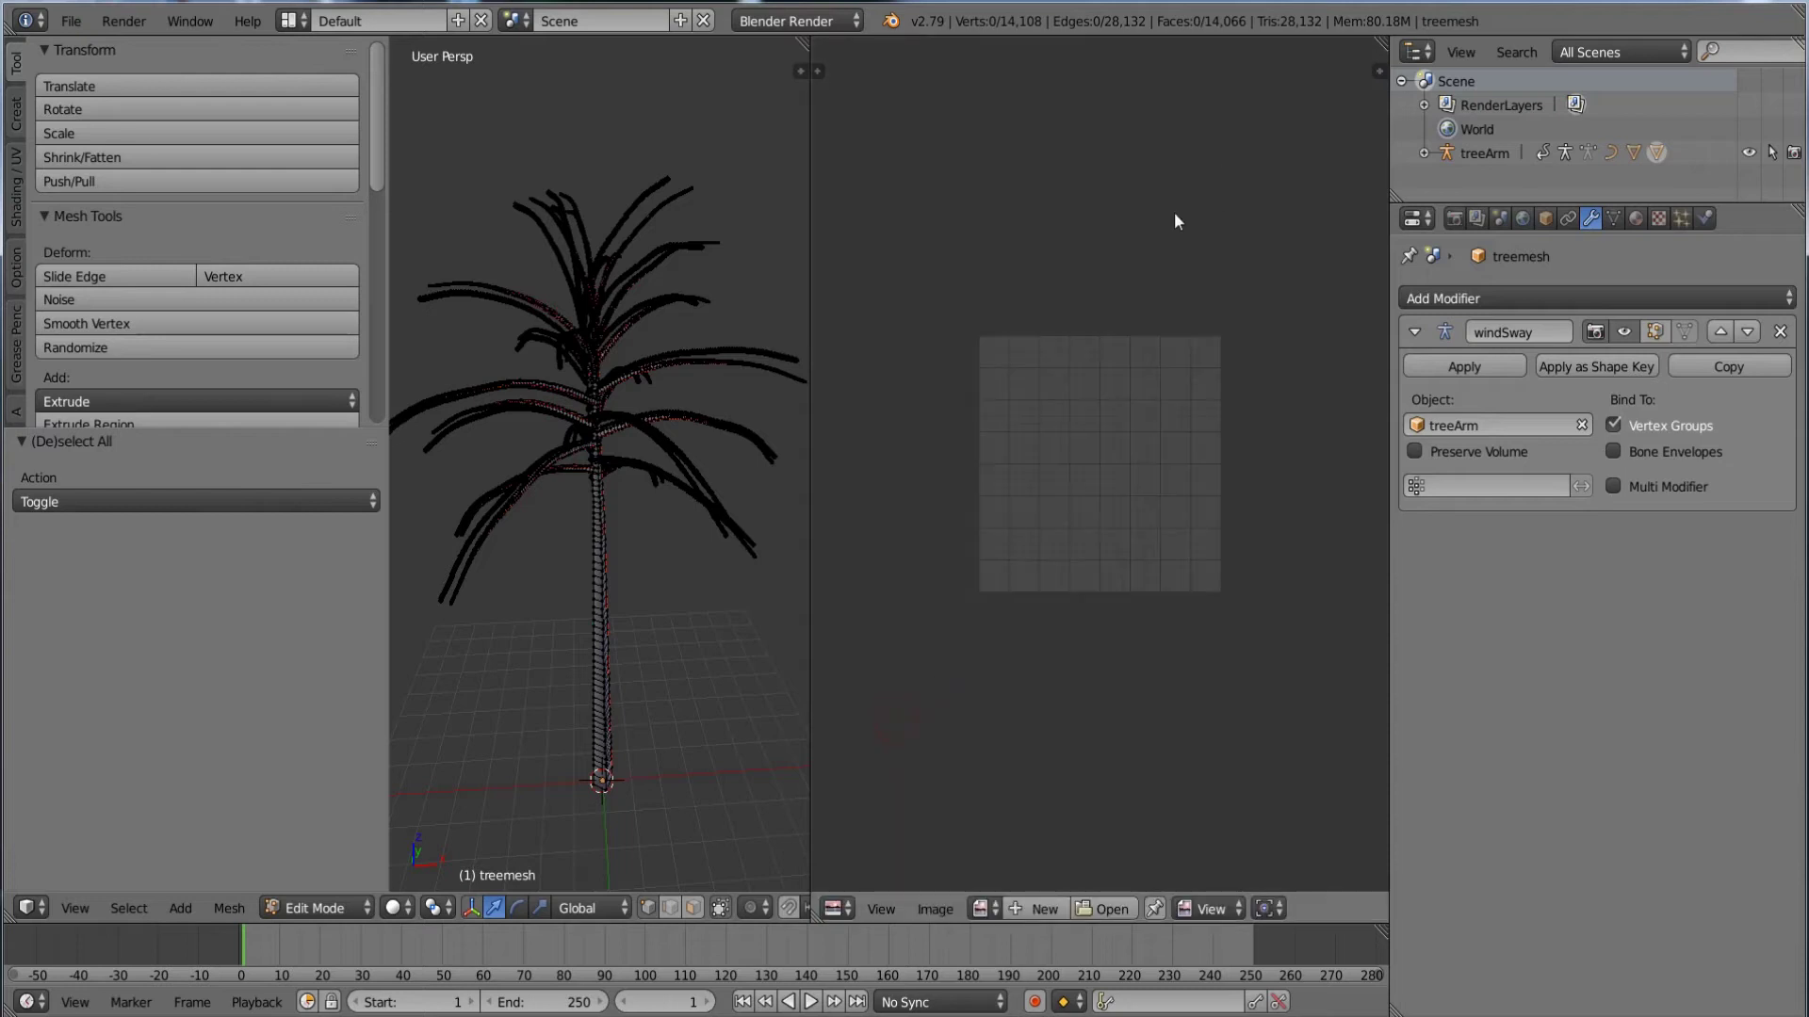
pyautogui.scroll(2, 927, 473)
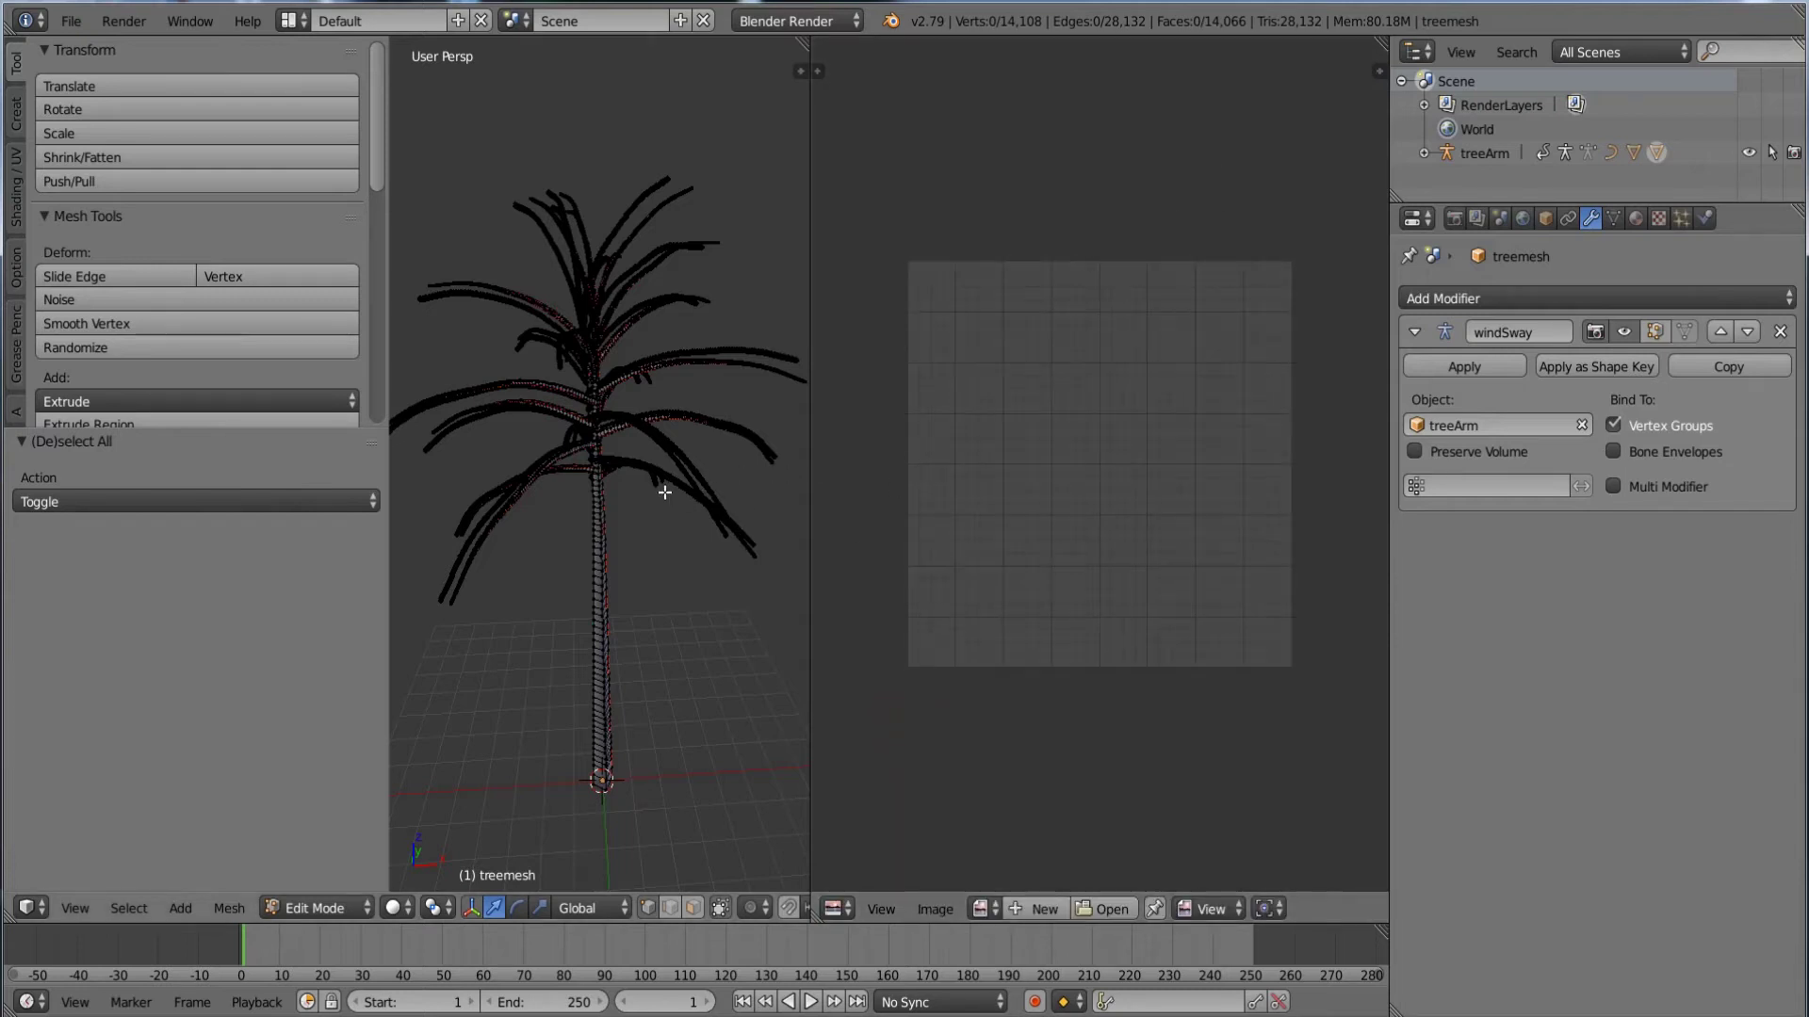
# - Select the entire tree mesh, unwrap it along the marked seams and inspect the resulting UV layout
pyautogui.press('a')
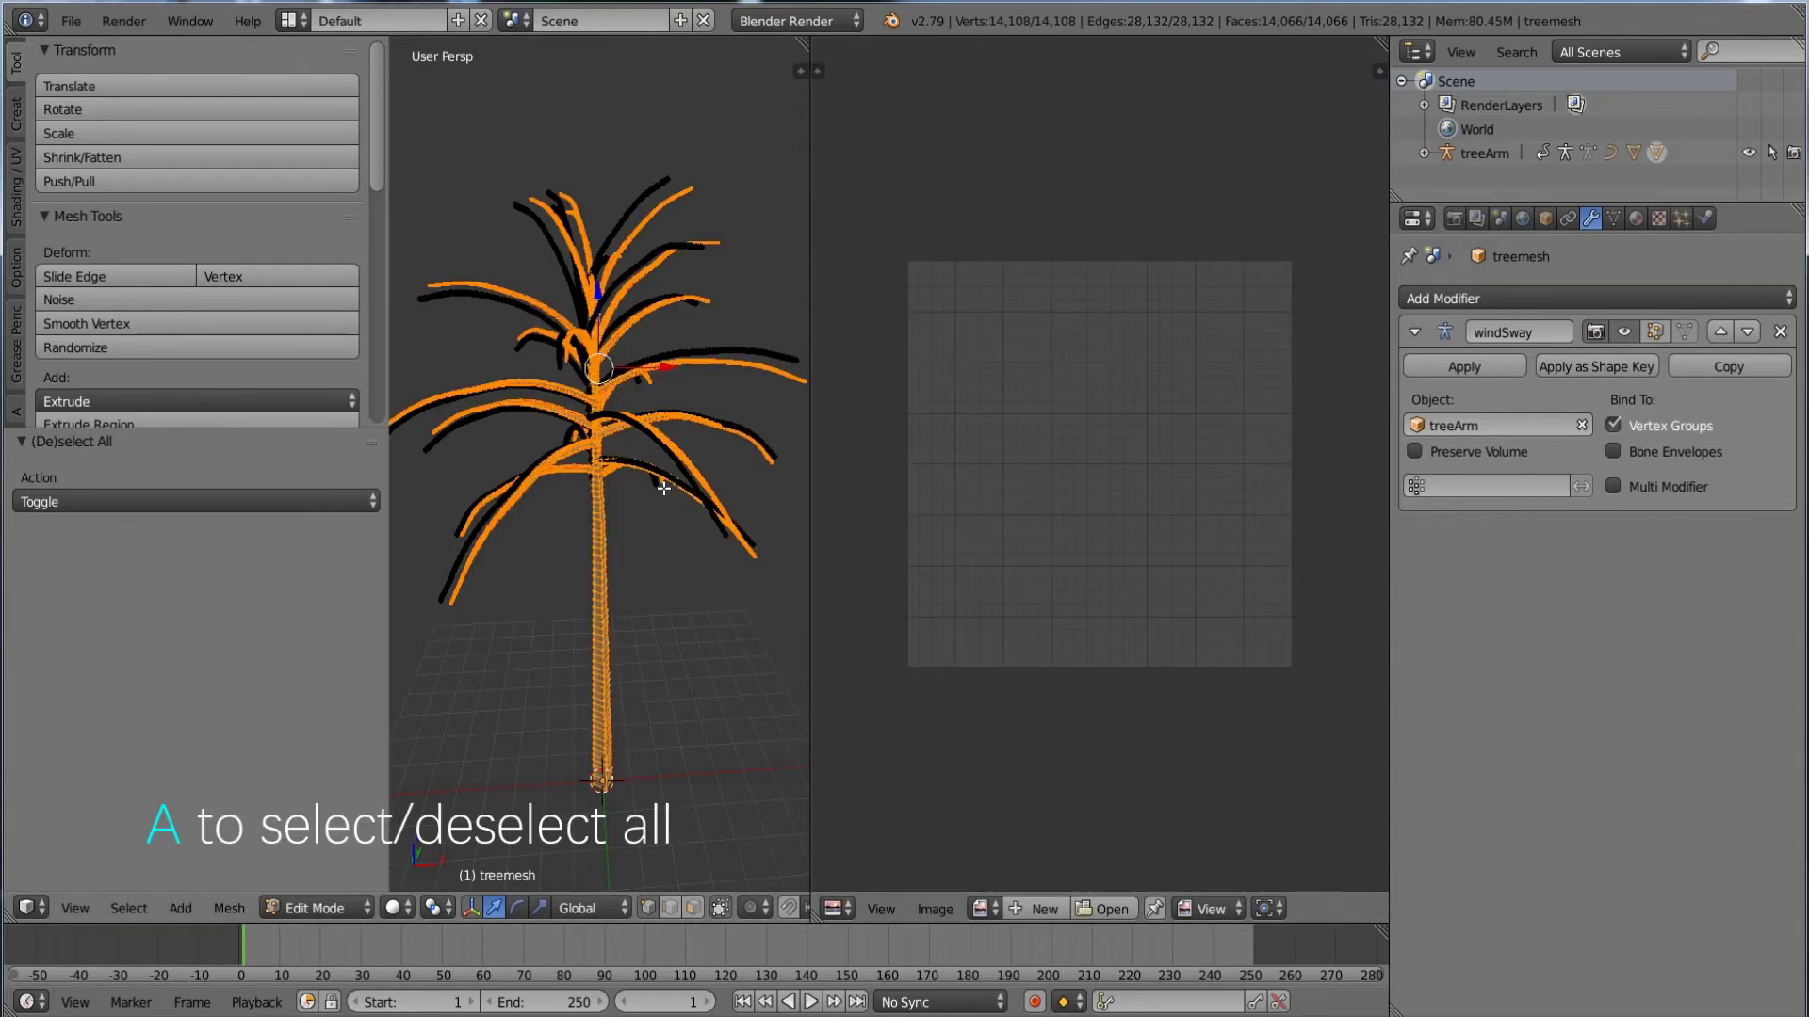
pyautogui.press('u')
pyautogui.click(663, 488)
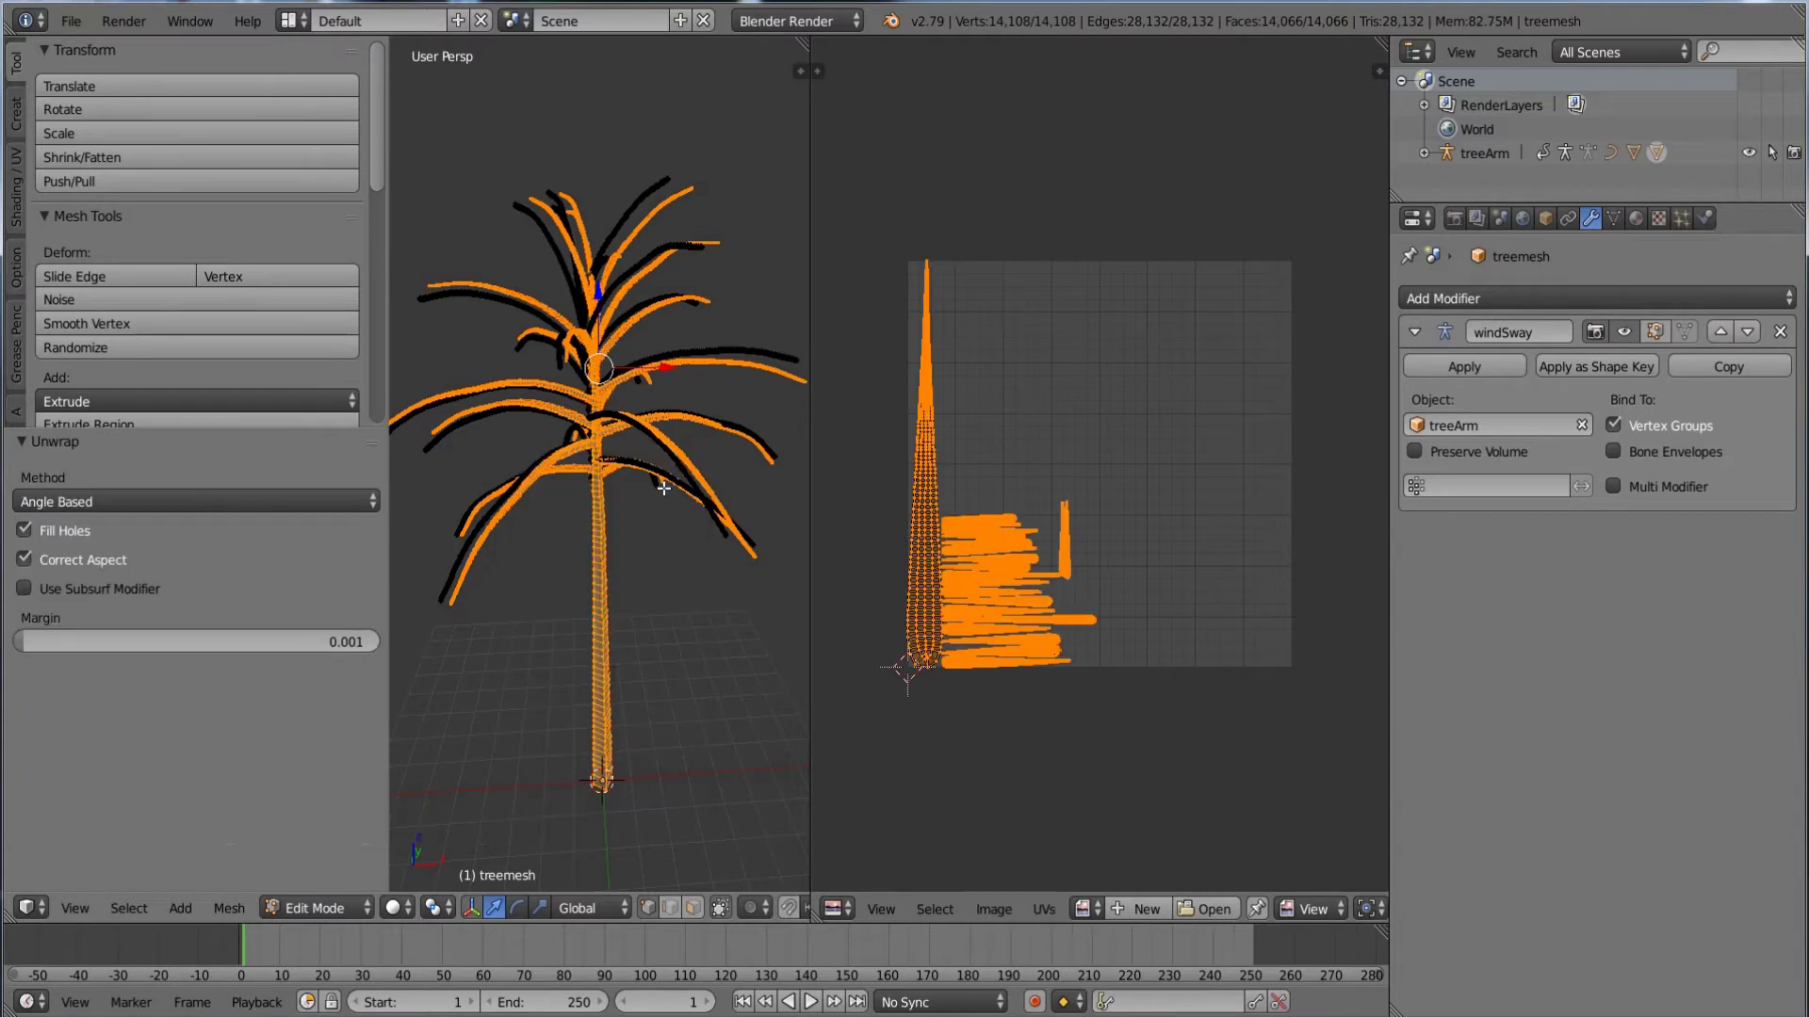
pyautogui.scroll(2, 884, 613)
pyautogui.moveTo(884, 612); pyautogui.dragTo(1122, 539, button='middle')
pyautogui.scroll(1, 1053, 669)
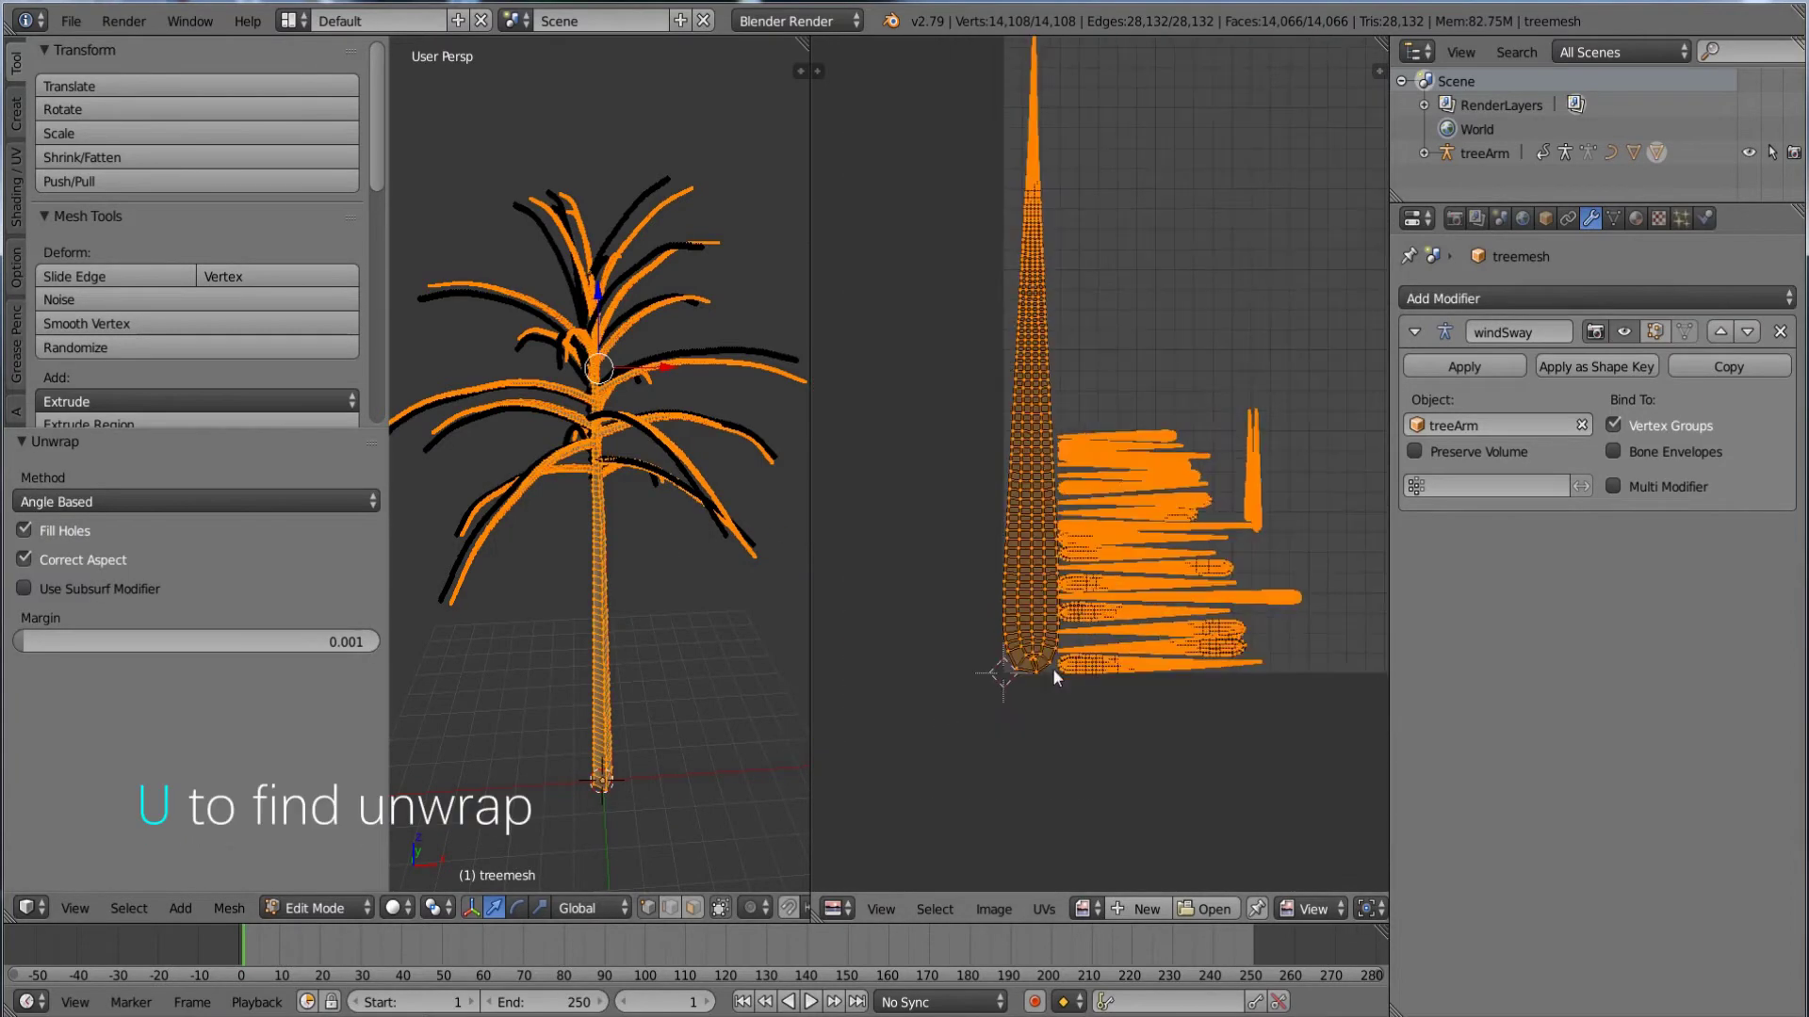
# - Open the bark image BarkBrown014_COL_2K.jpg from the Desktop folder in the UV/Image Editor
pyautogui.click(1203, 912)
pyautogui.click(54, 319)
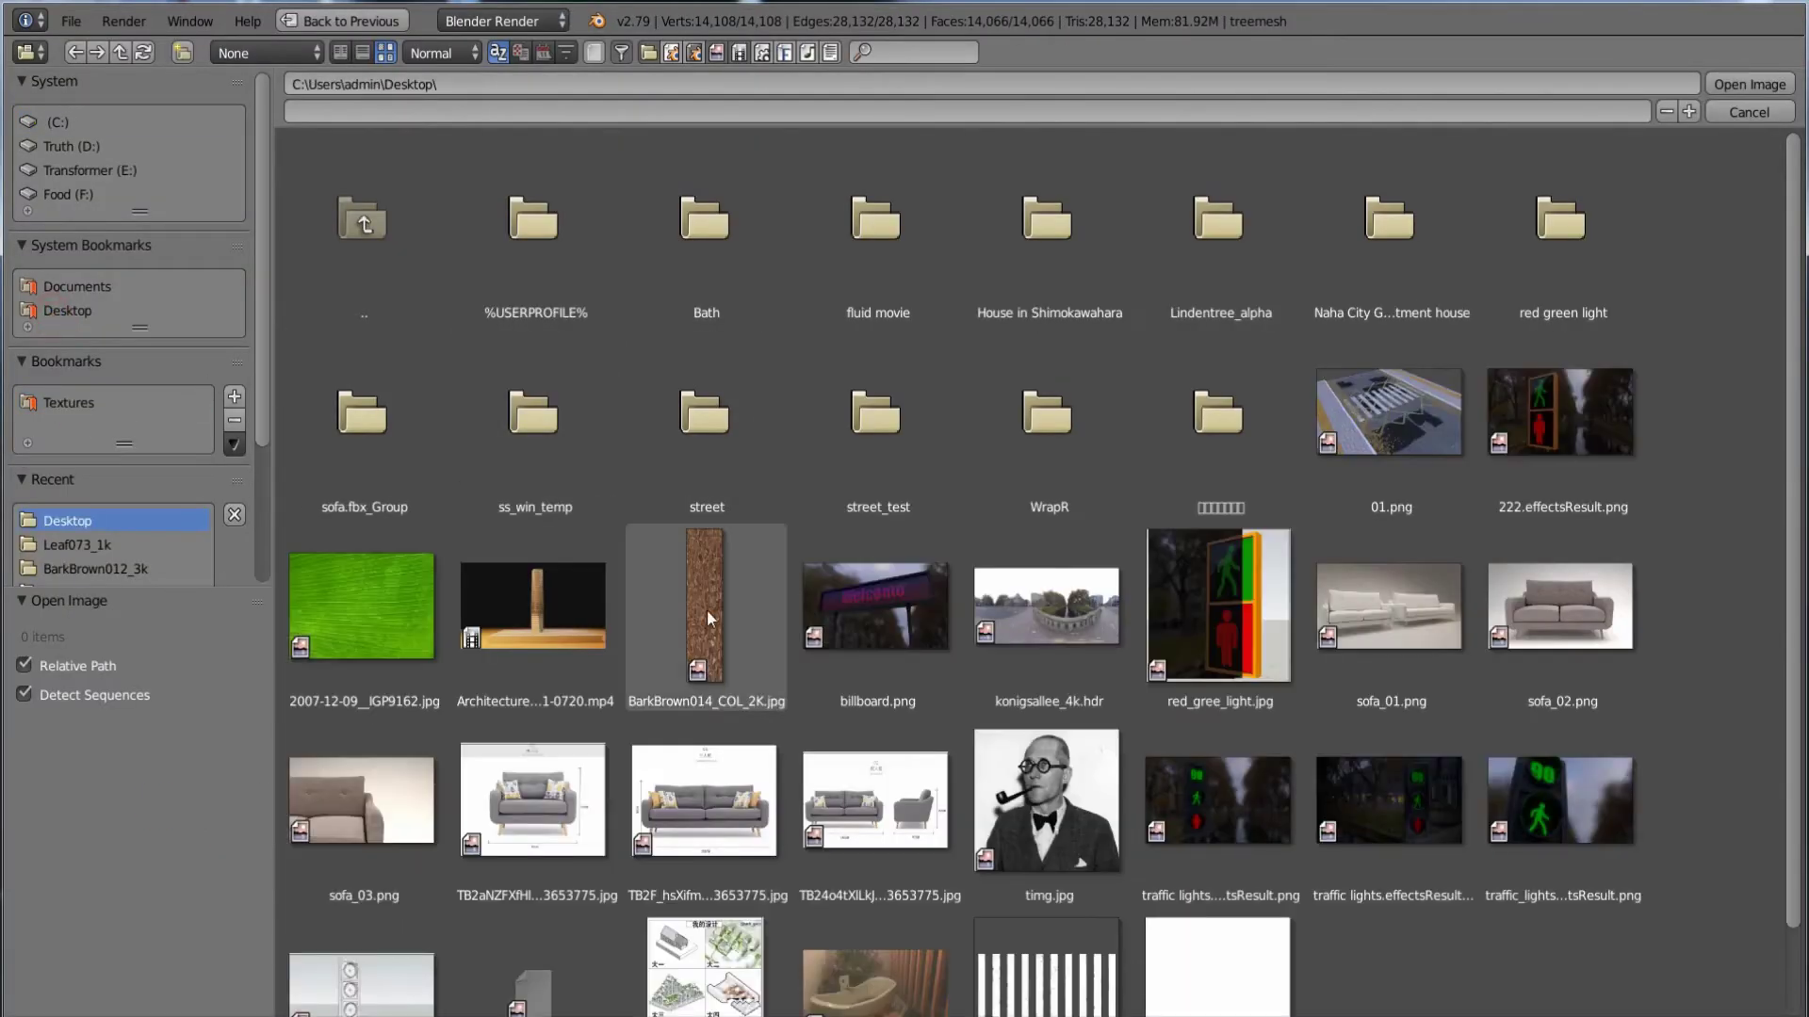
pyautogui.doubleClick(718, 584)
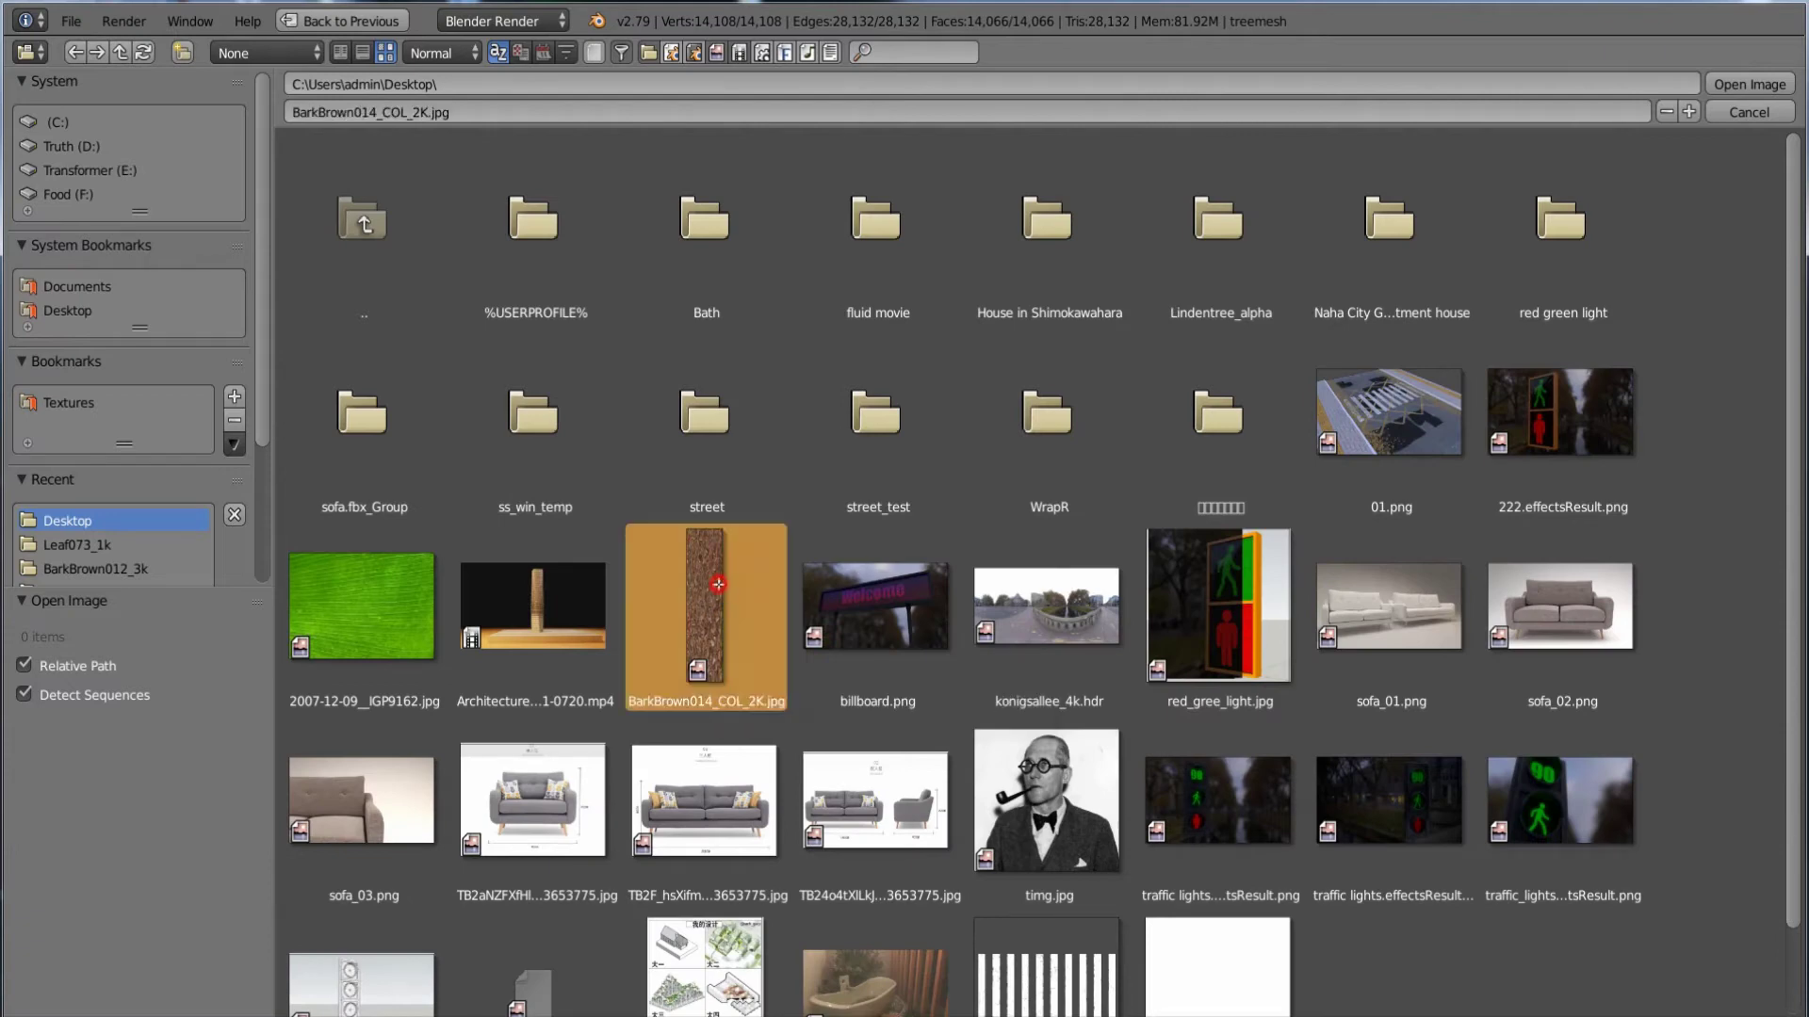
# - Hide the 3D view's tool shelf and set its viewport shading to Texture to show the bark on the tree
pyautogui.scroll(1, 694, 522)
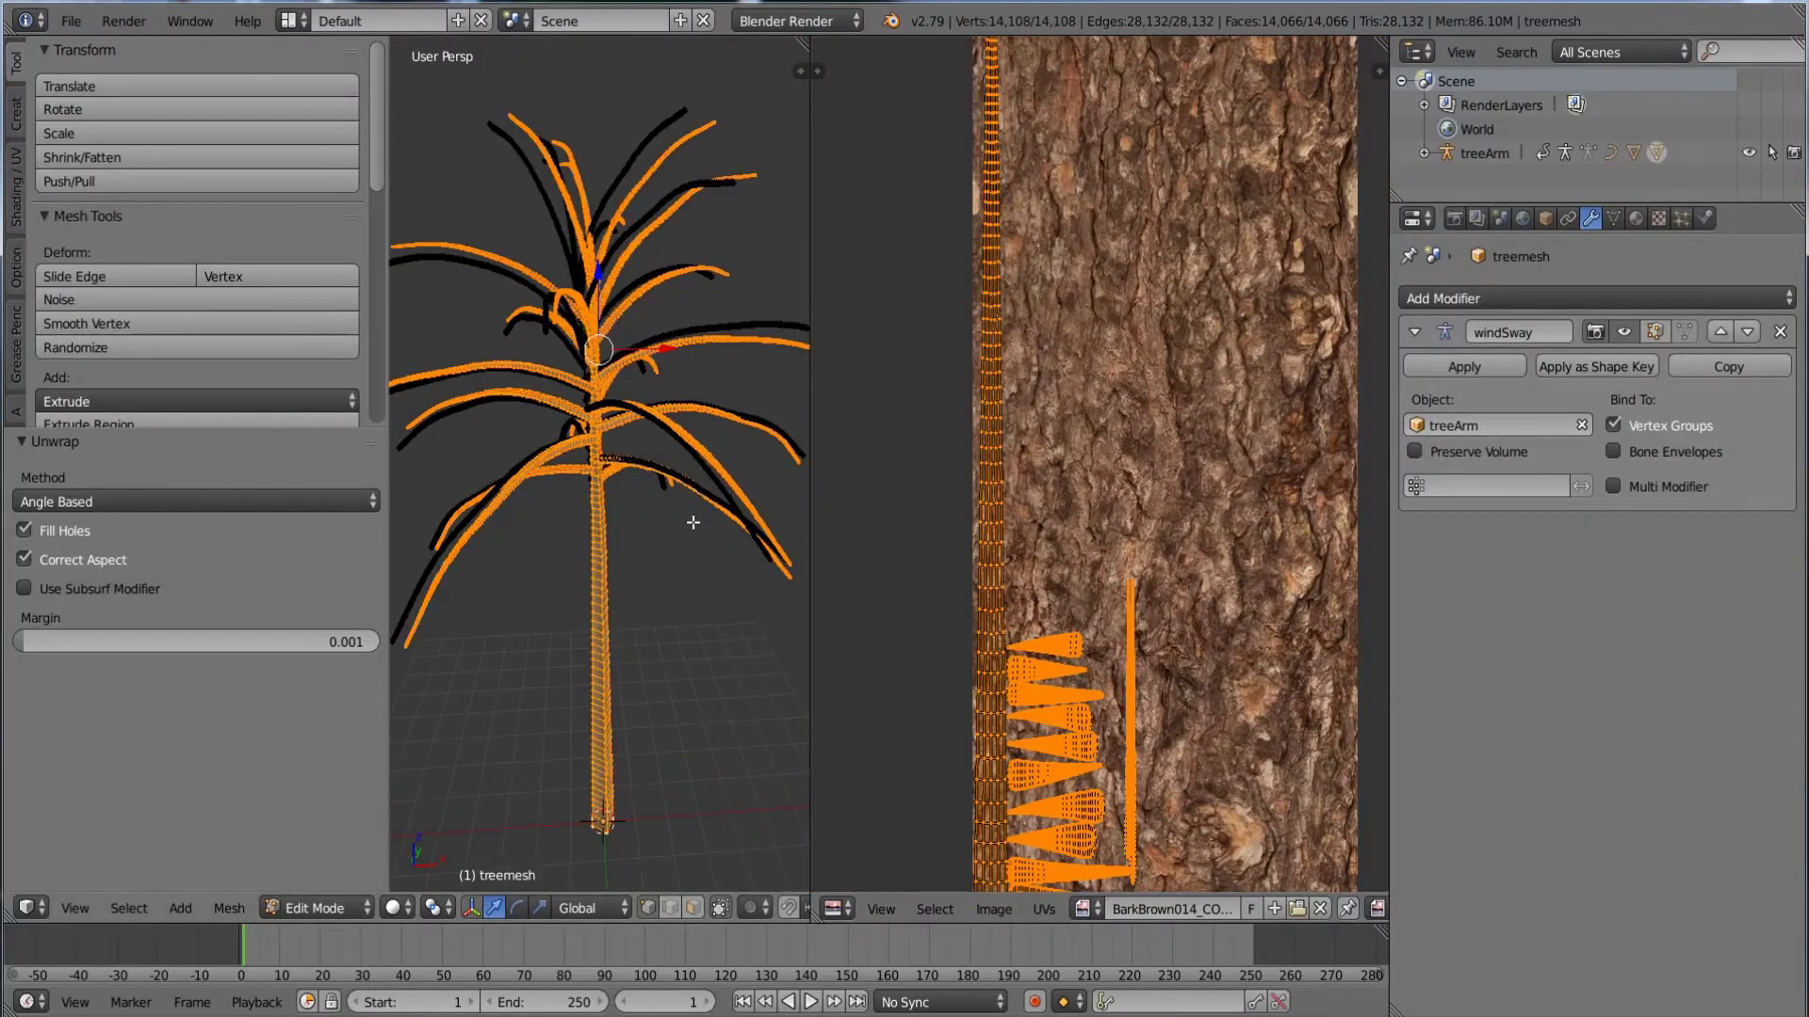
pyautogui.scroll(-1, 672, 523)
pyautogui.scroll(-2, 1170, 542)
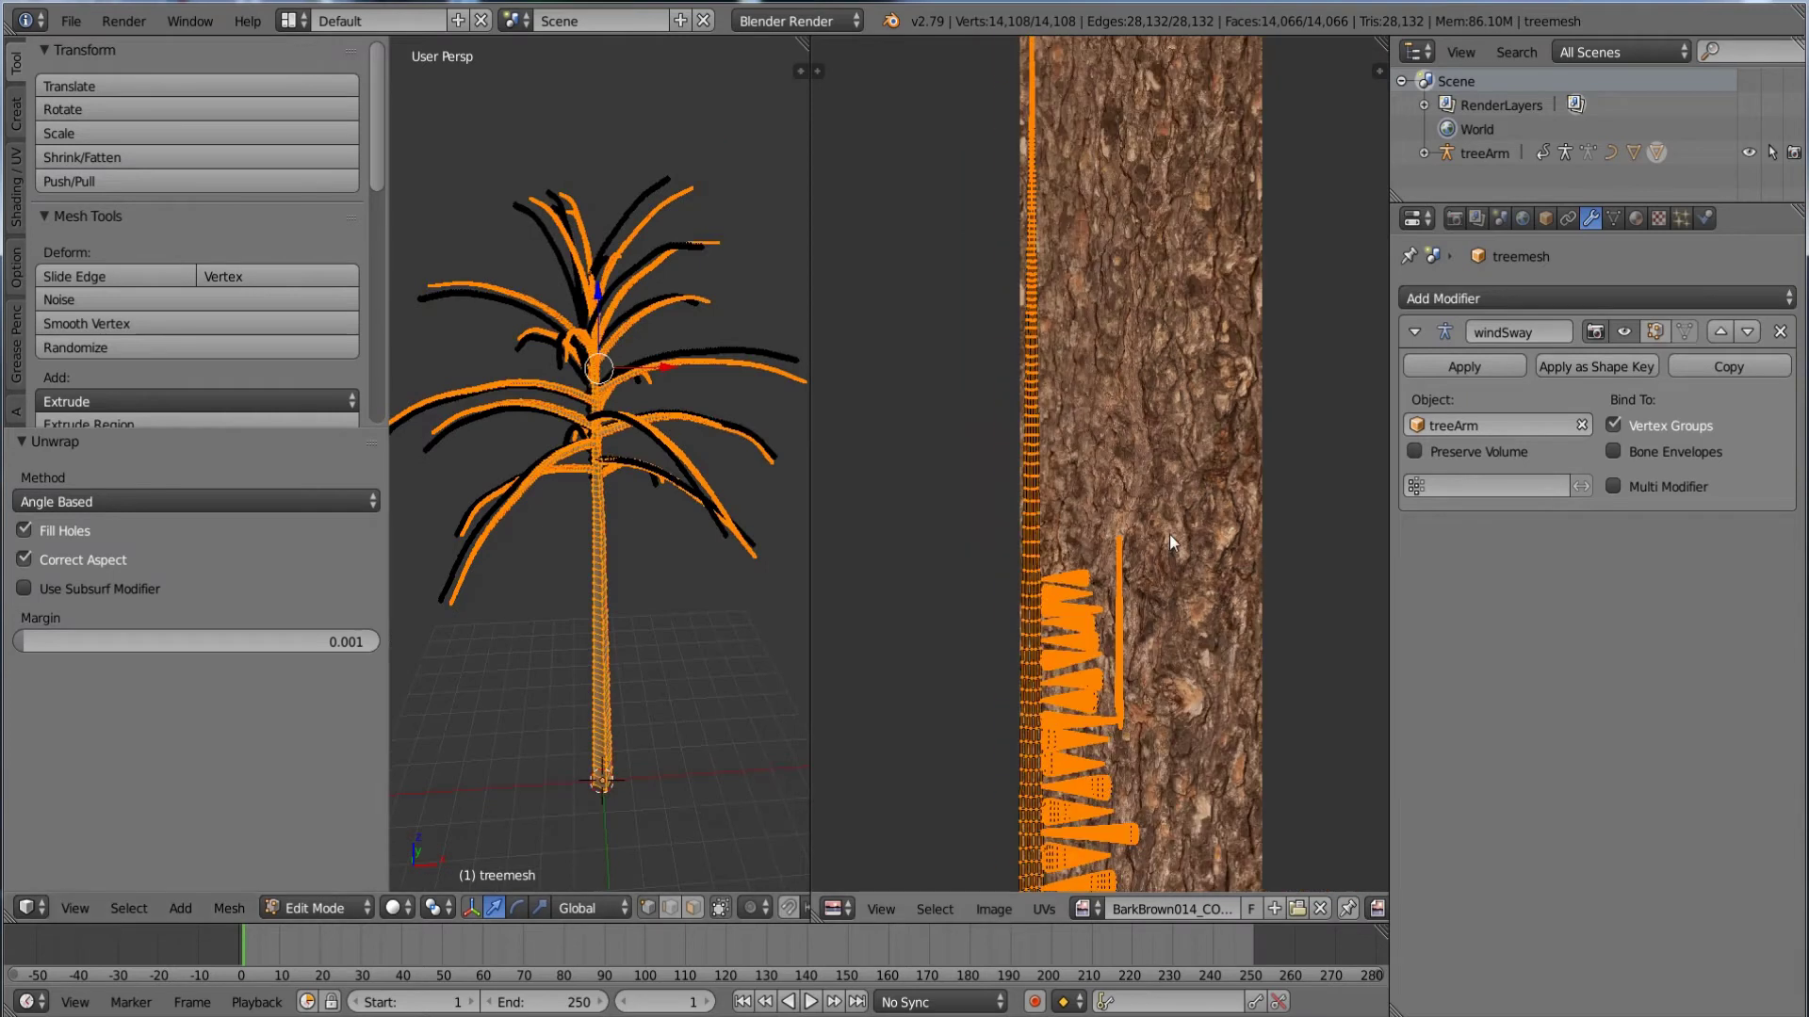
pyautogui.scroll(-2, 1104, 516)
pyautogui.scroll(6, 645, 518)
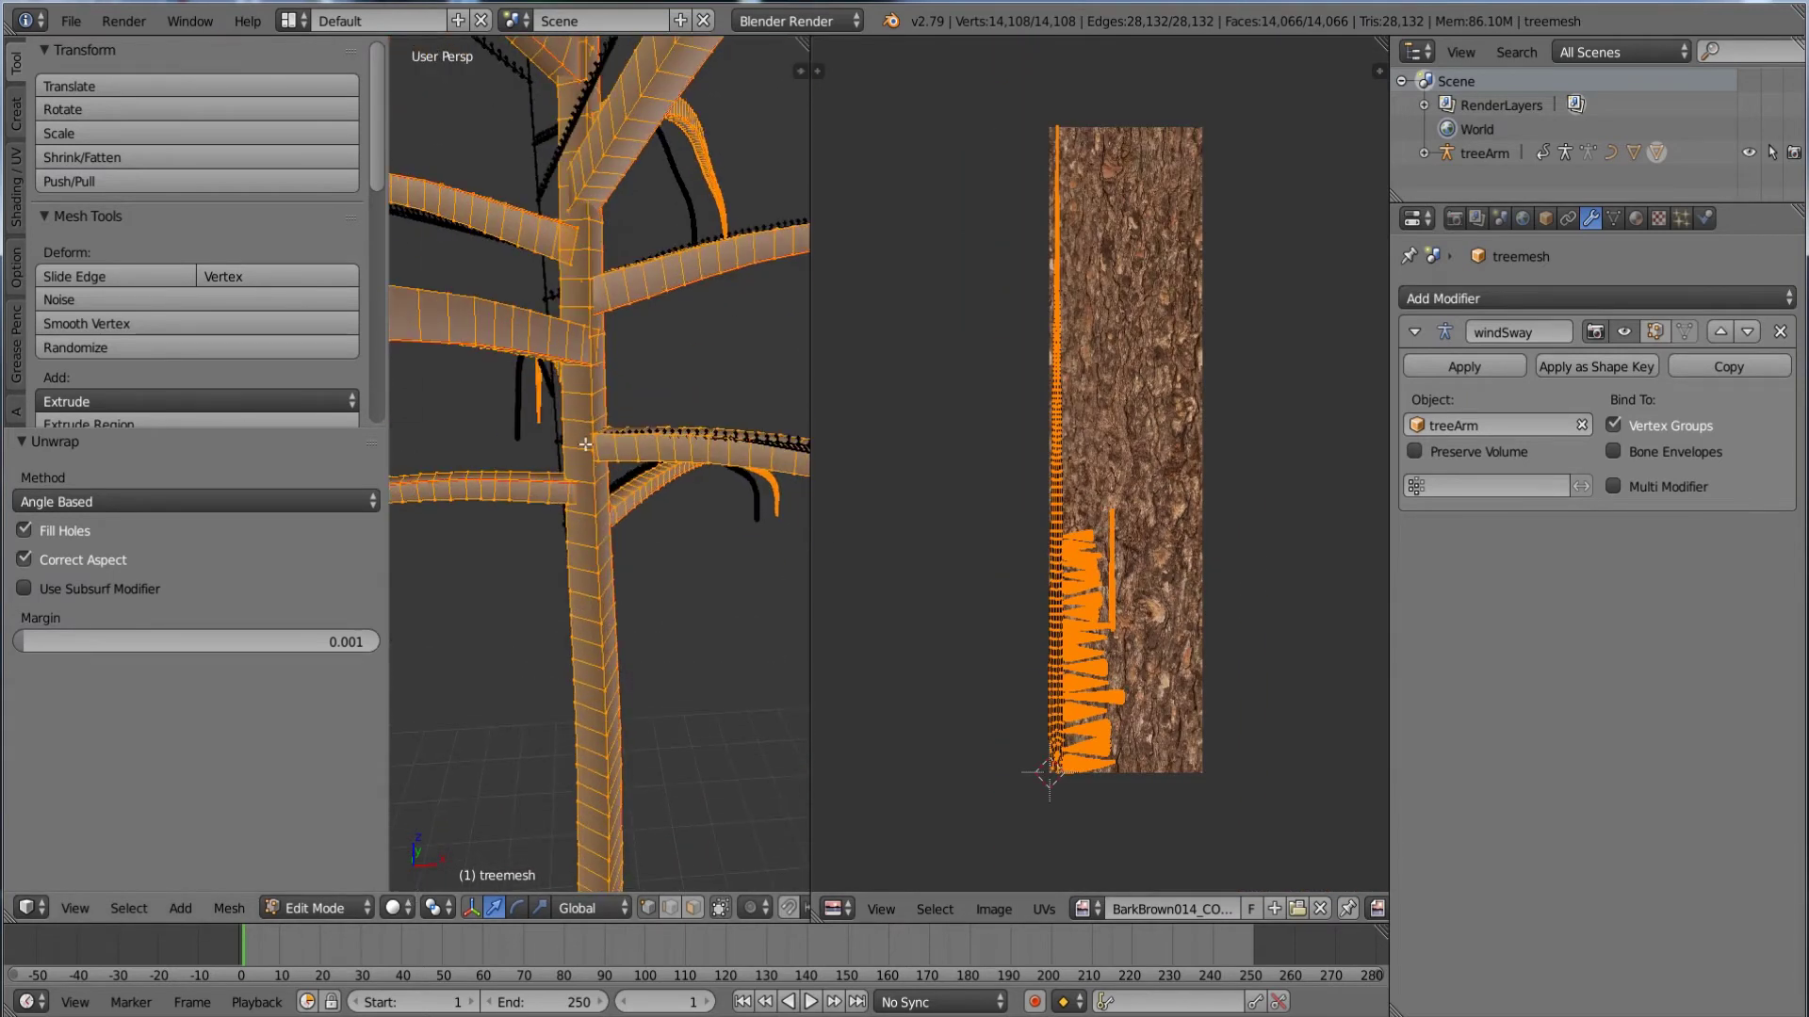
pyautogui.scroll(-4, 585, 443)
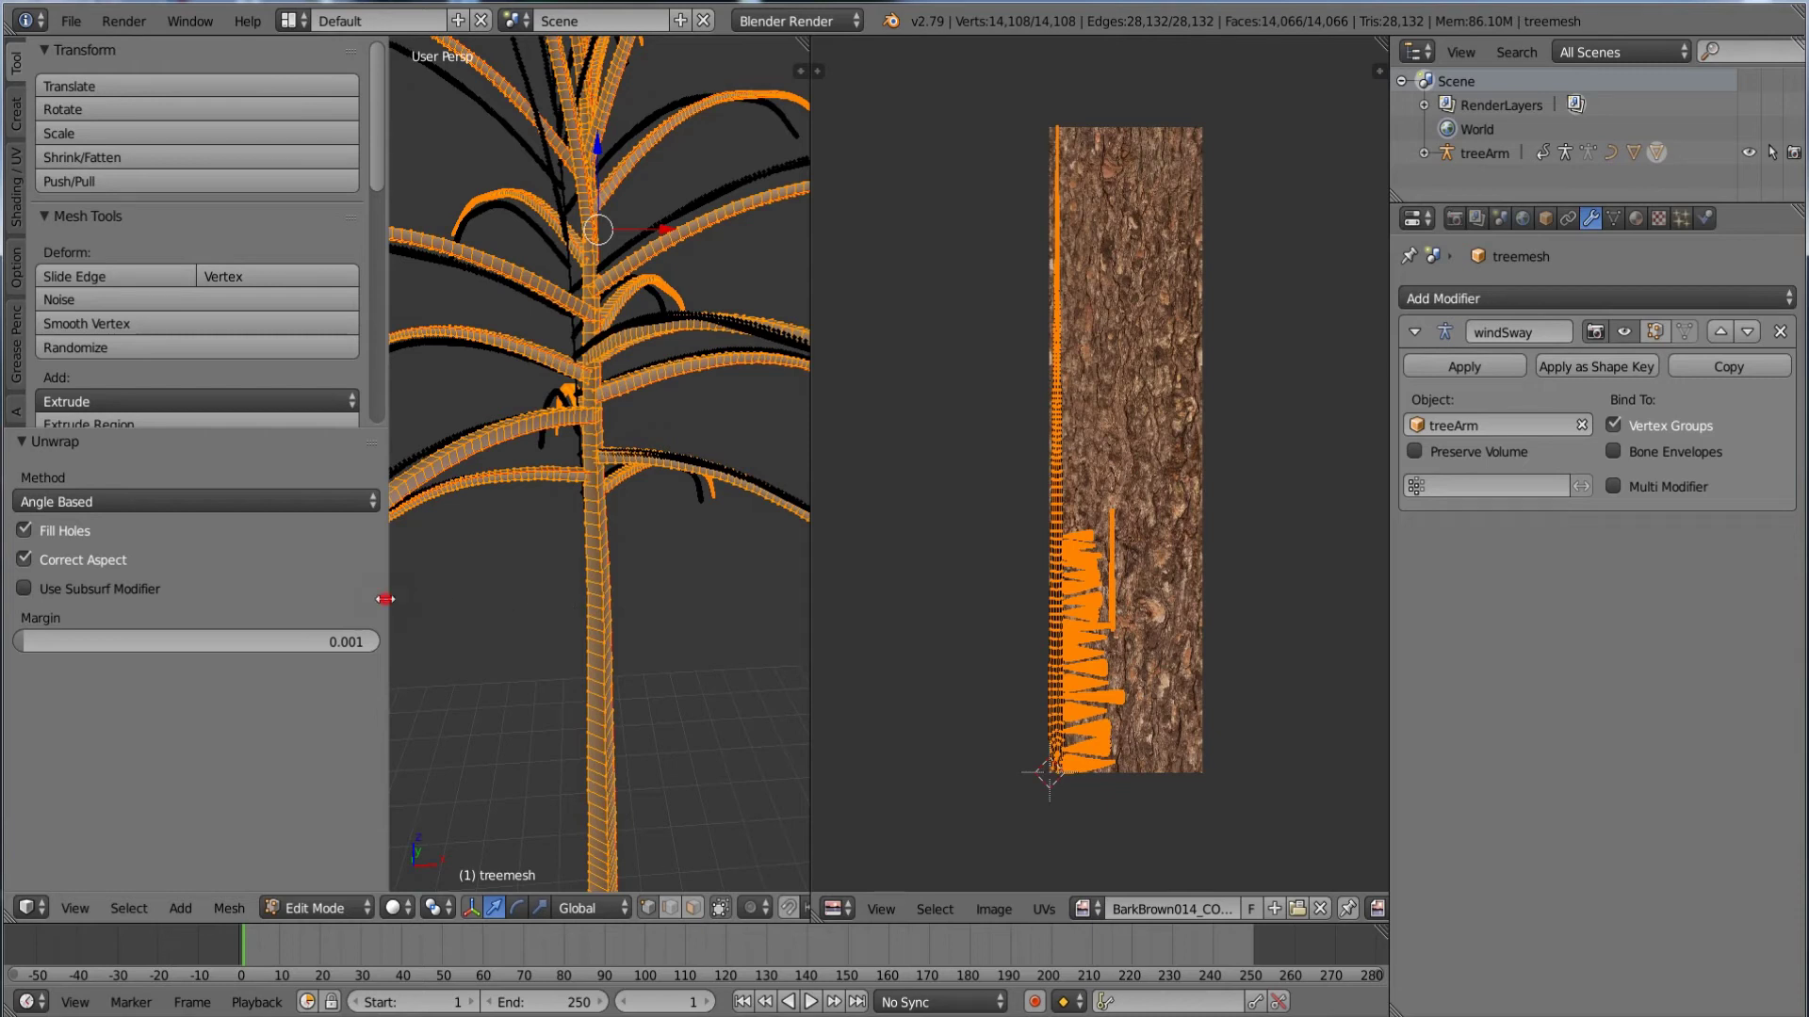
pyautogui.moveTo(386, 599); pyautogui.dragTo(3, 620)
pyautogui.scroll(3, 461, 663)
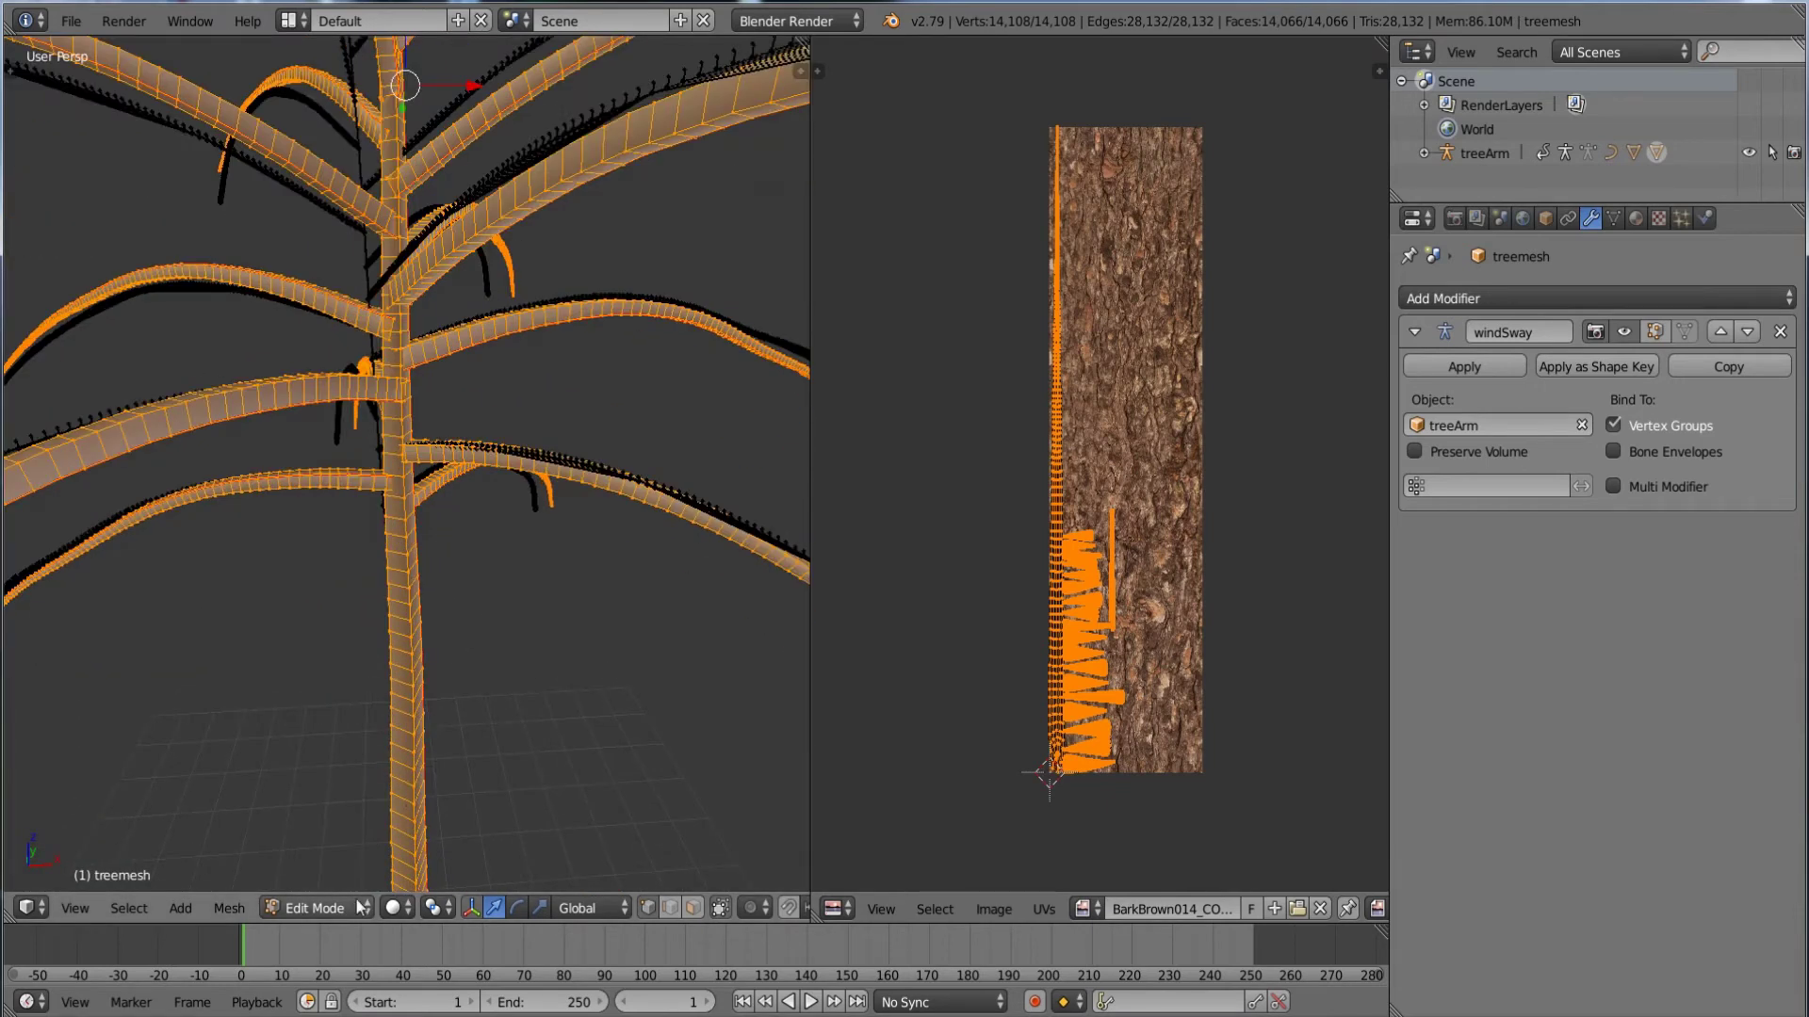
pyautogui.click(396, 908)
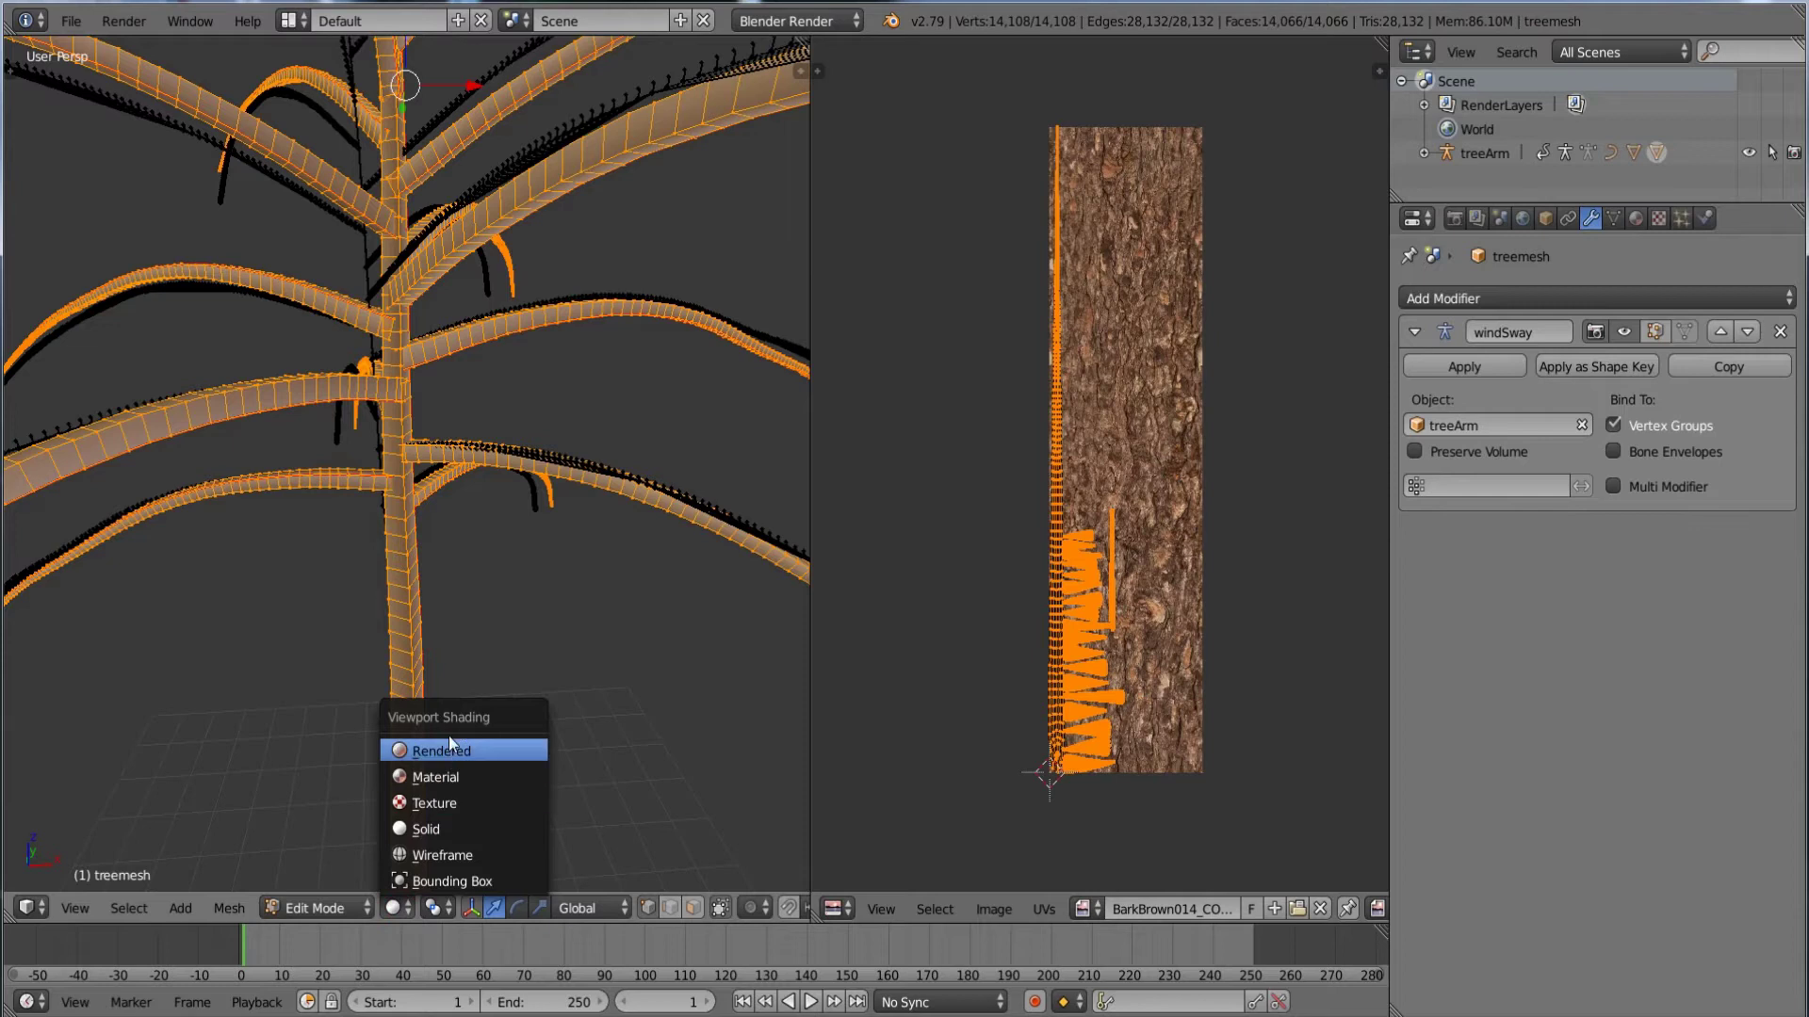
pyautogui.click(439, 801)
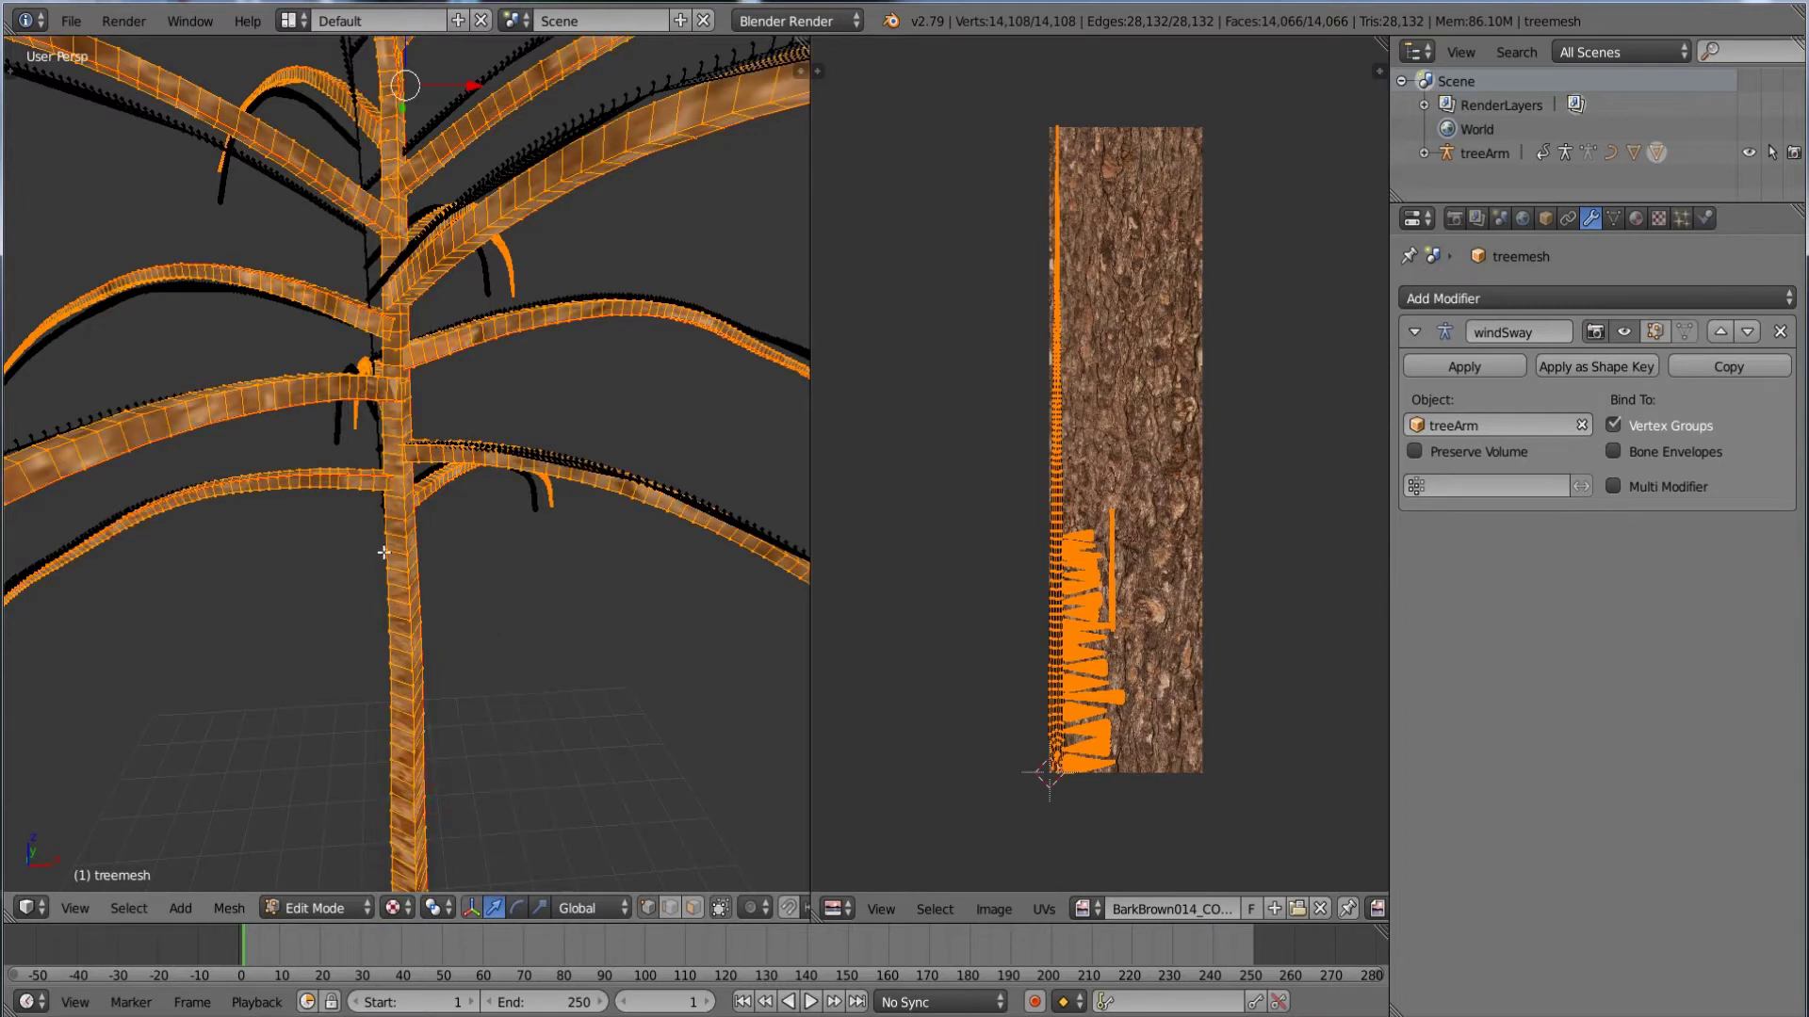
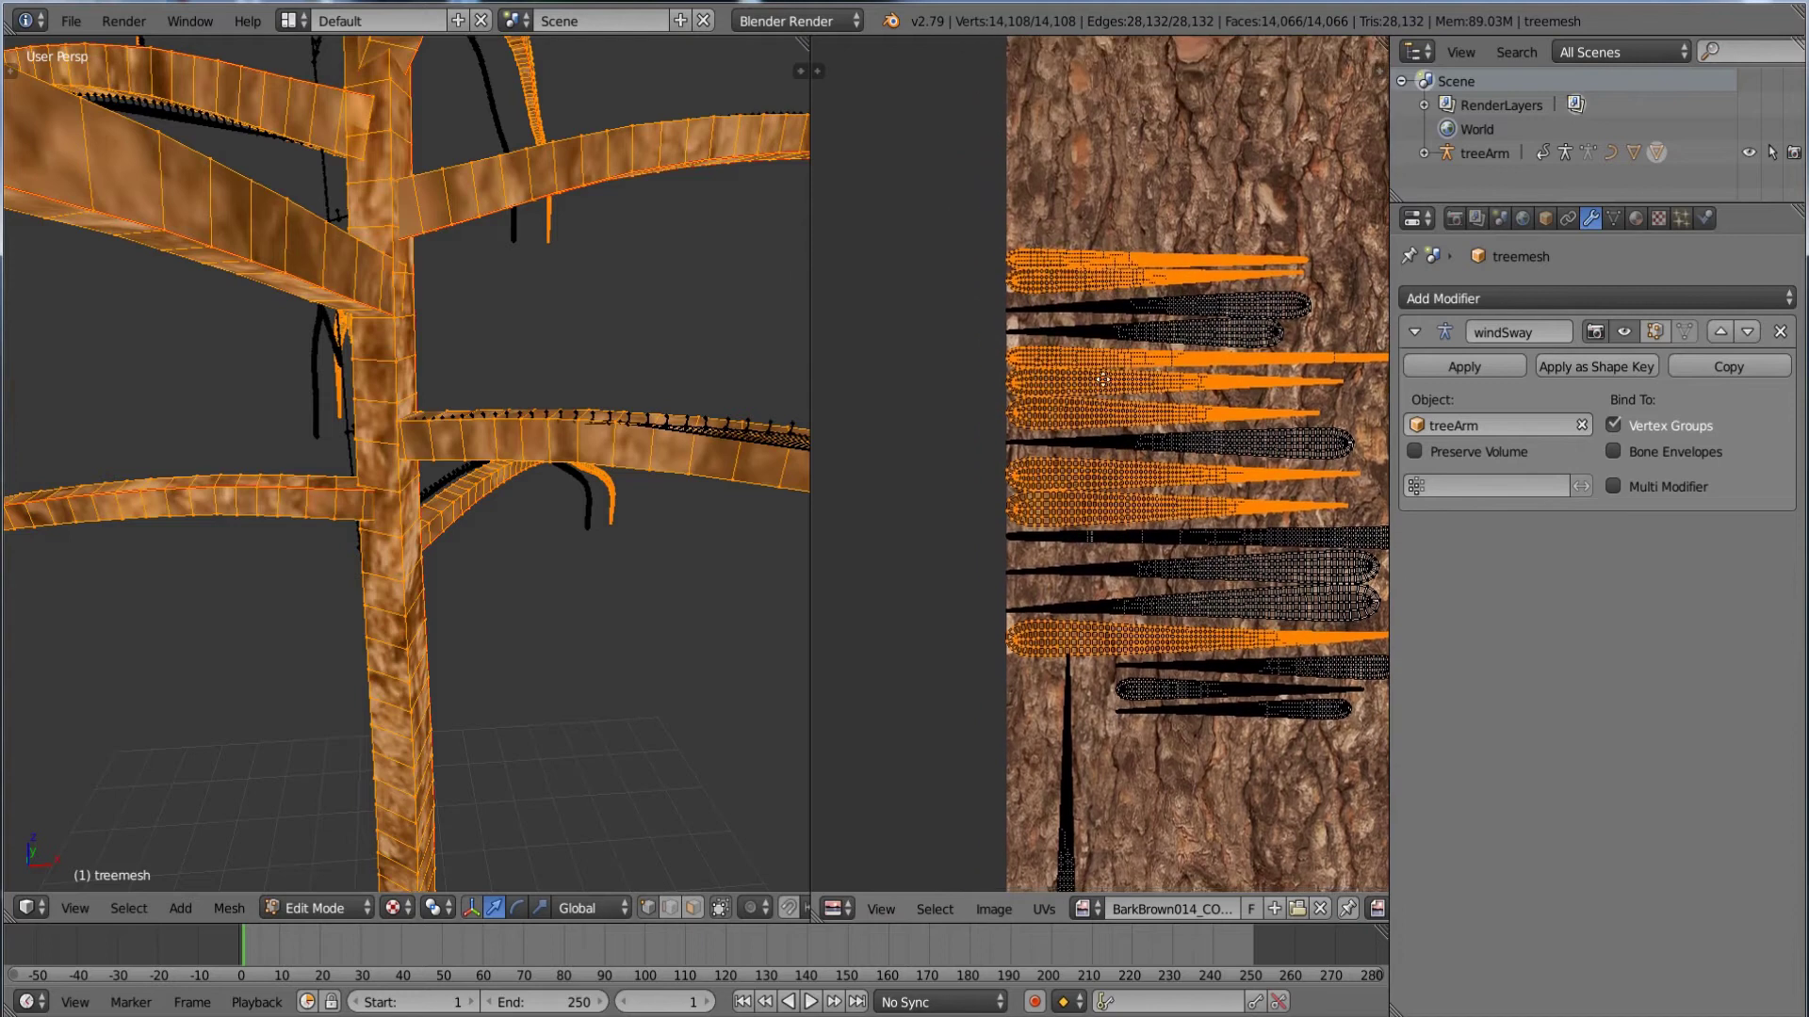
# - Rotate the selected horizontal branch UV islands by -90 degrees, place them upright at the top of the bark image and deselect them
pyautogui.scroll(3, 1149, 418)
pyautogui.scroll(-2, 1149, 419)
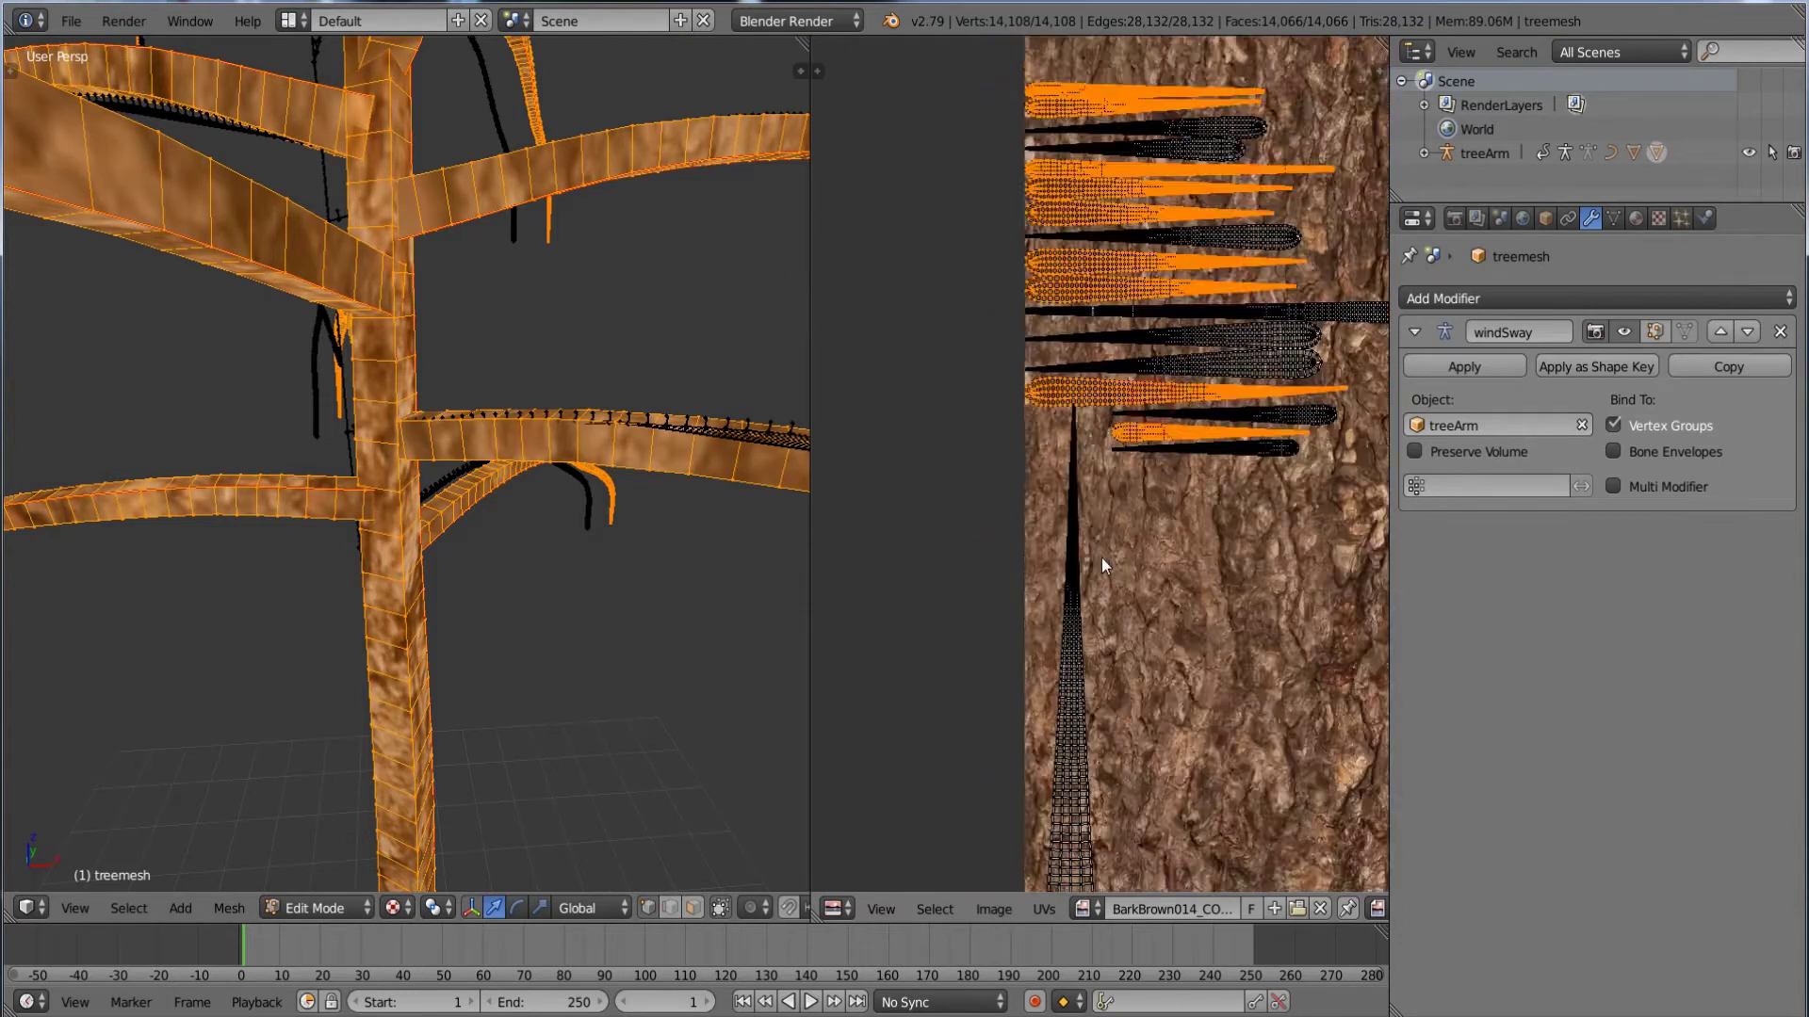
pyautogui.scroll(-2, 987, 474)
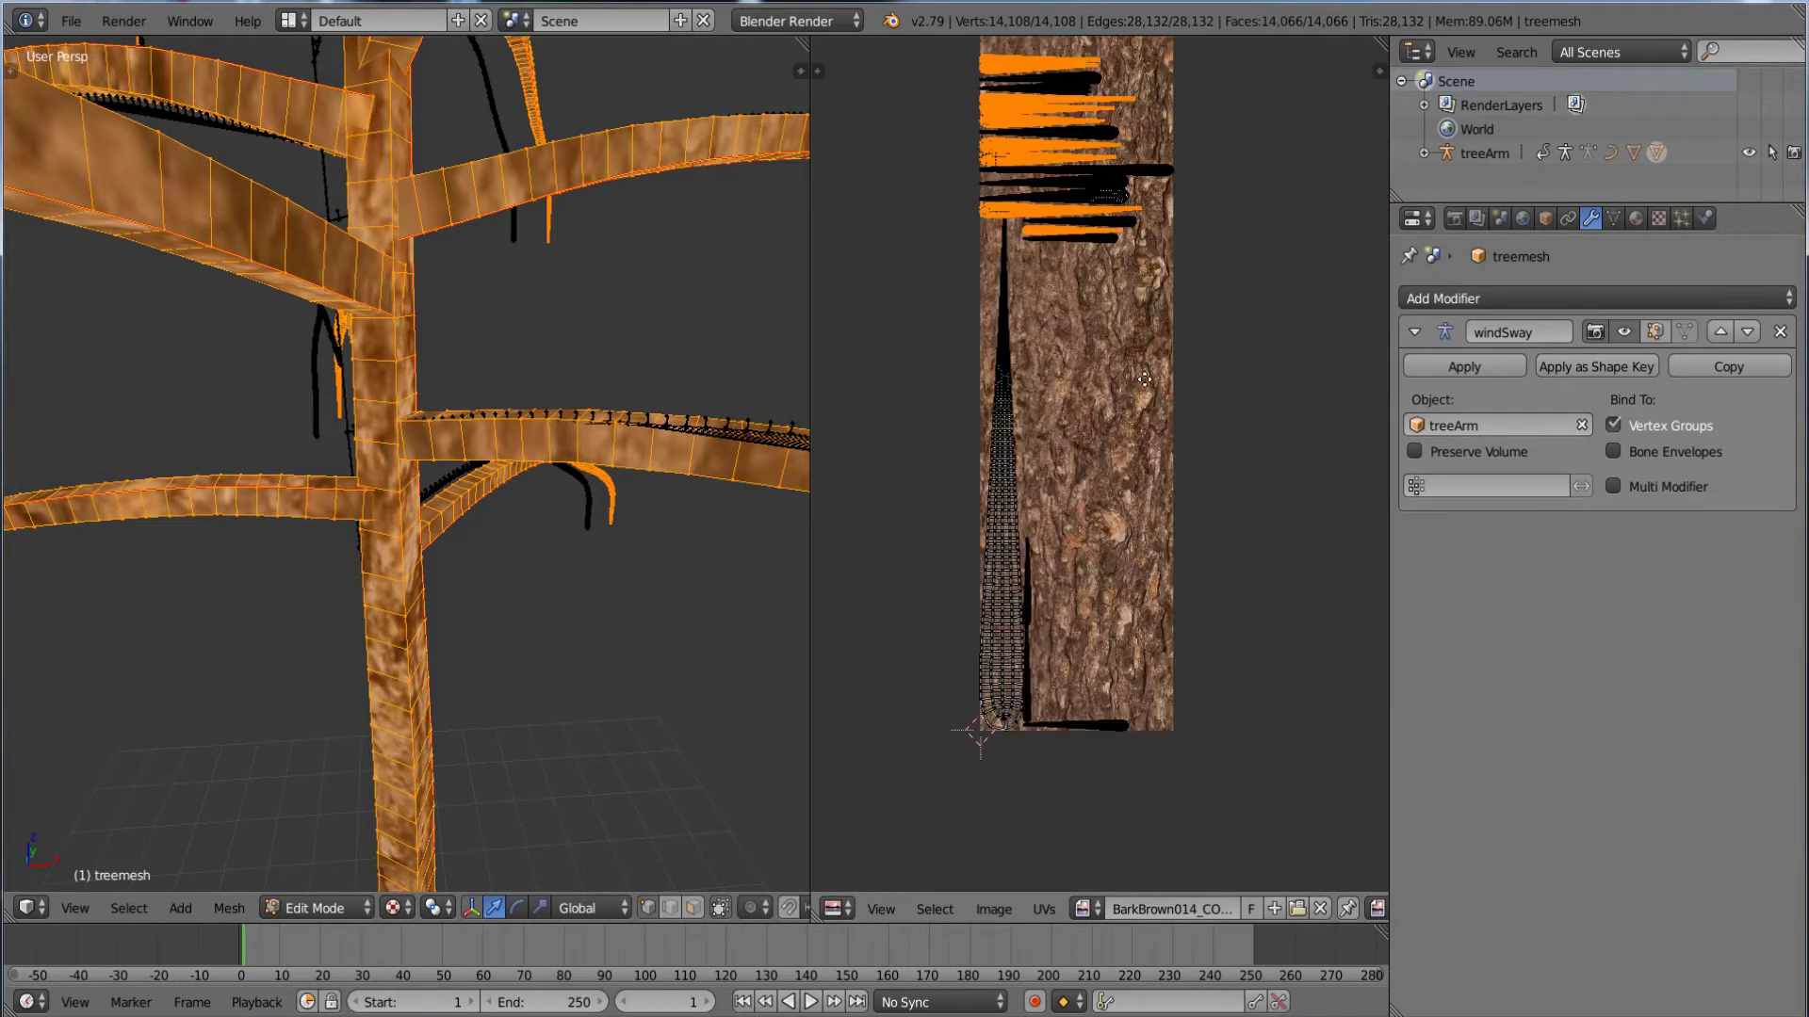
pyautogui.moveTo(1131, 90); pyautogui.dragTo(1171, 222, button='middle')
pyautogui.press('r')
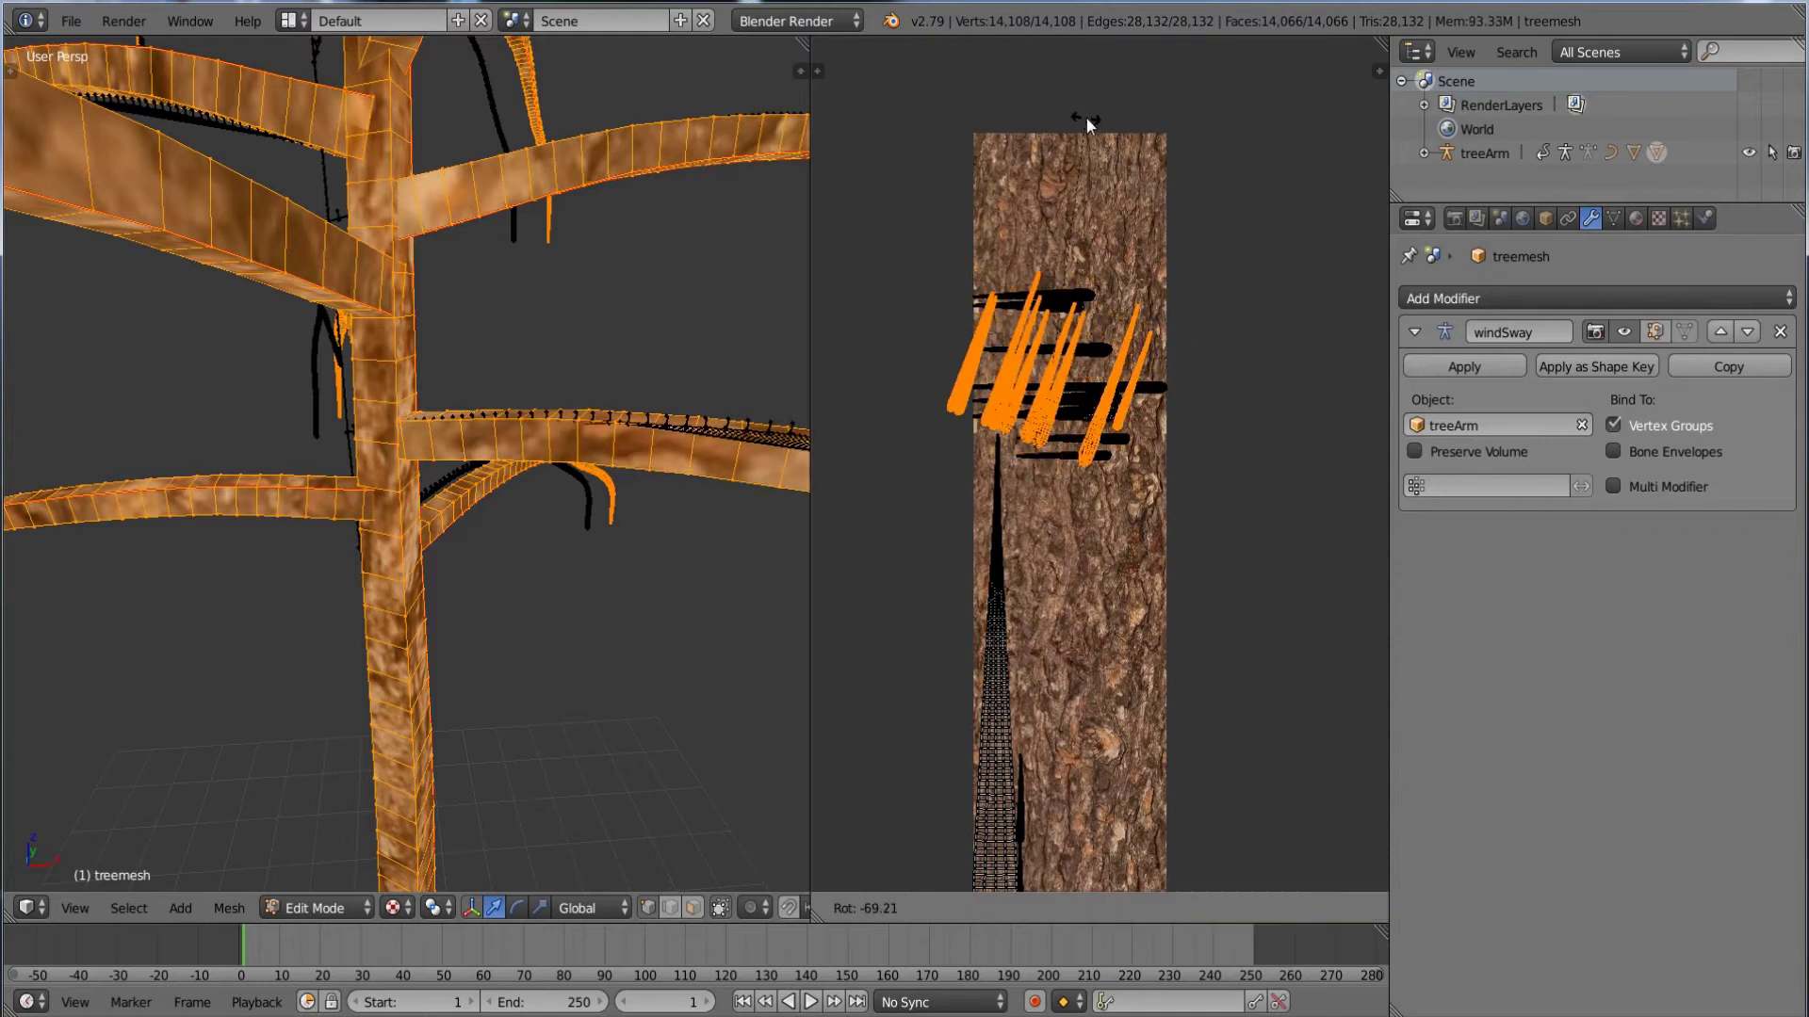
pyautogui.write('-90g')
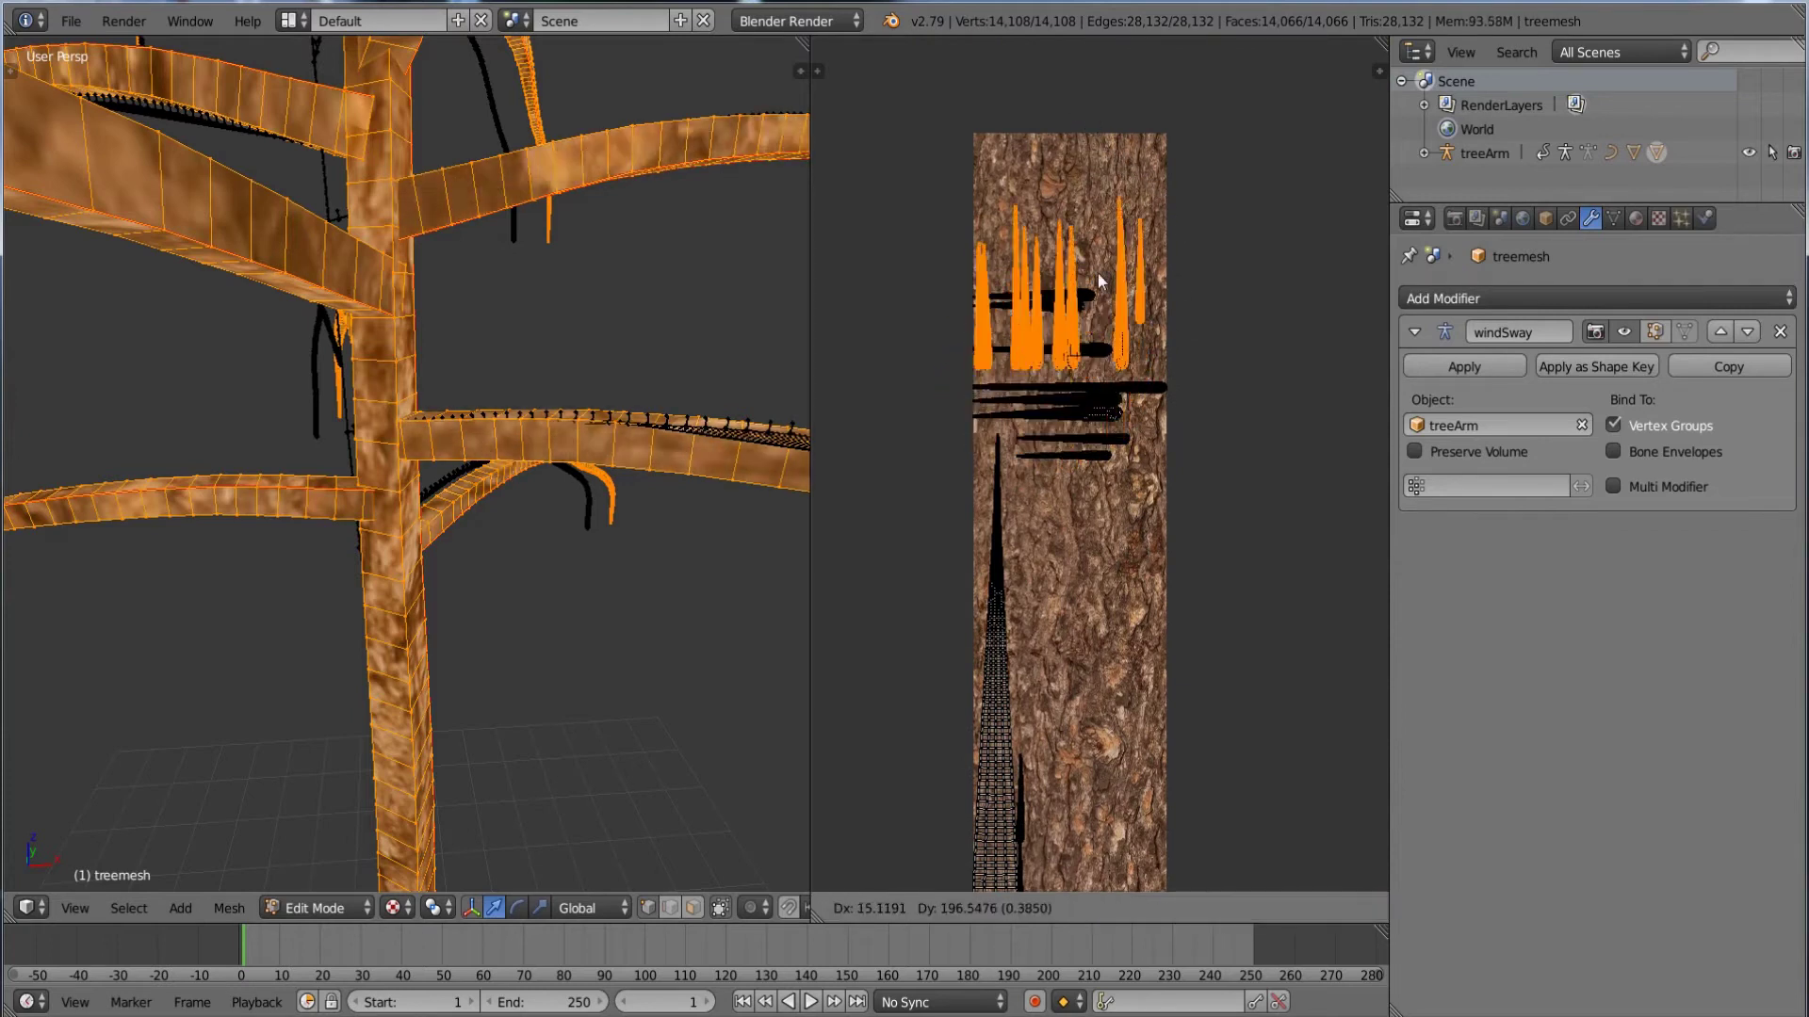
pyautogui.click(1093, 360)
pyautogui.press('a')
# - Select the remaining horizontal branch islands below the upper group and rotate them upright along the bark grain
pyautogui.scroll(3, 1093, 360)
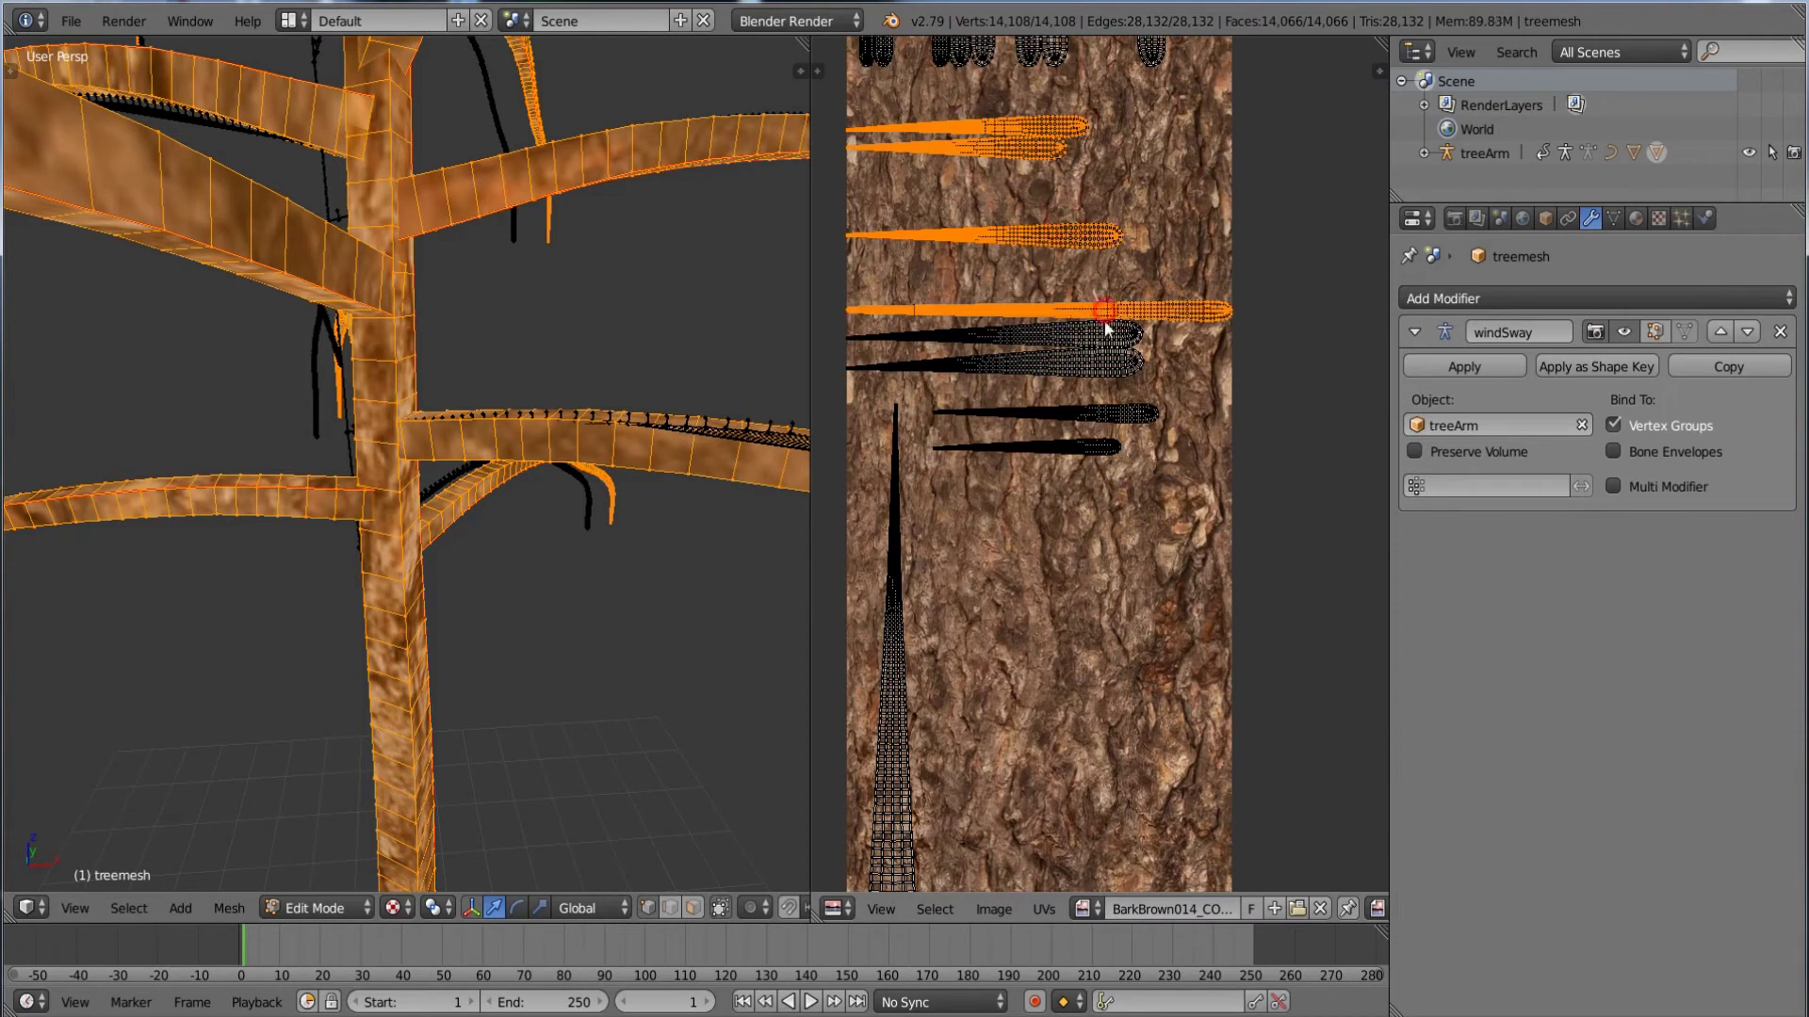
pyautogui.scroll(-3, 1110, 440)
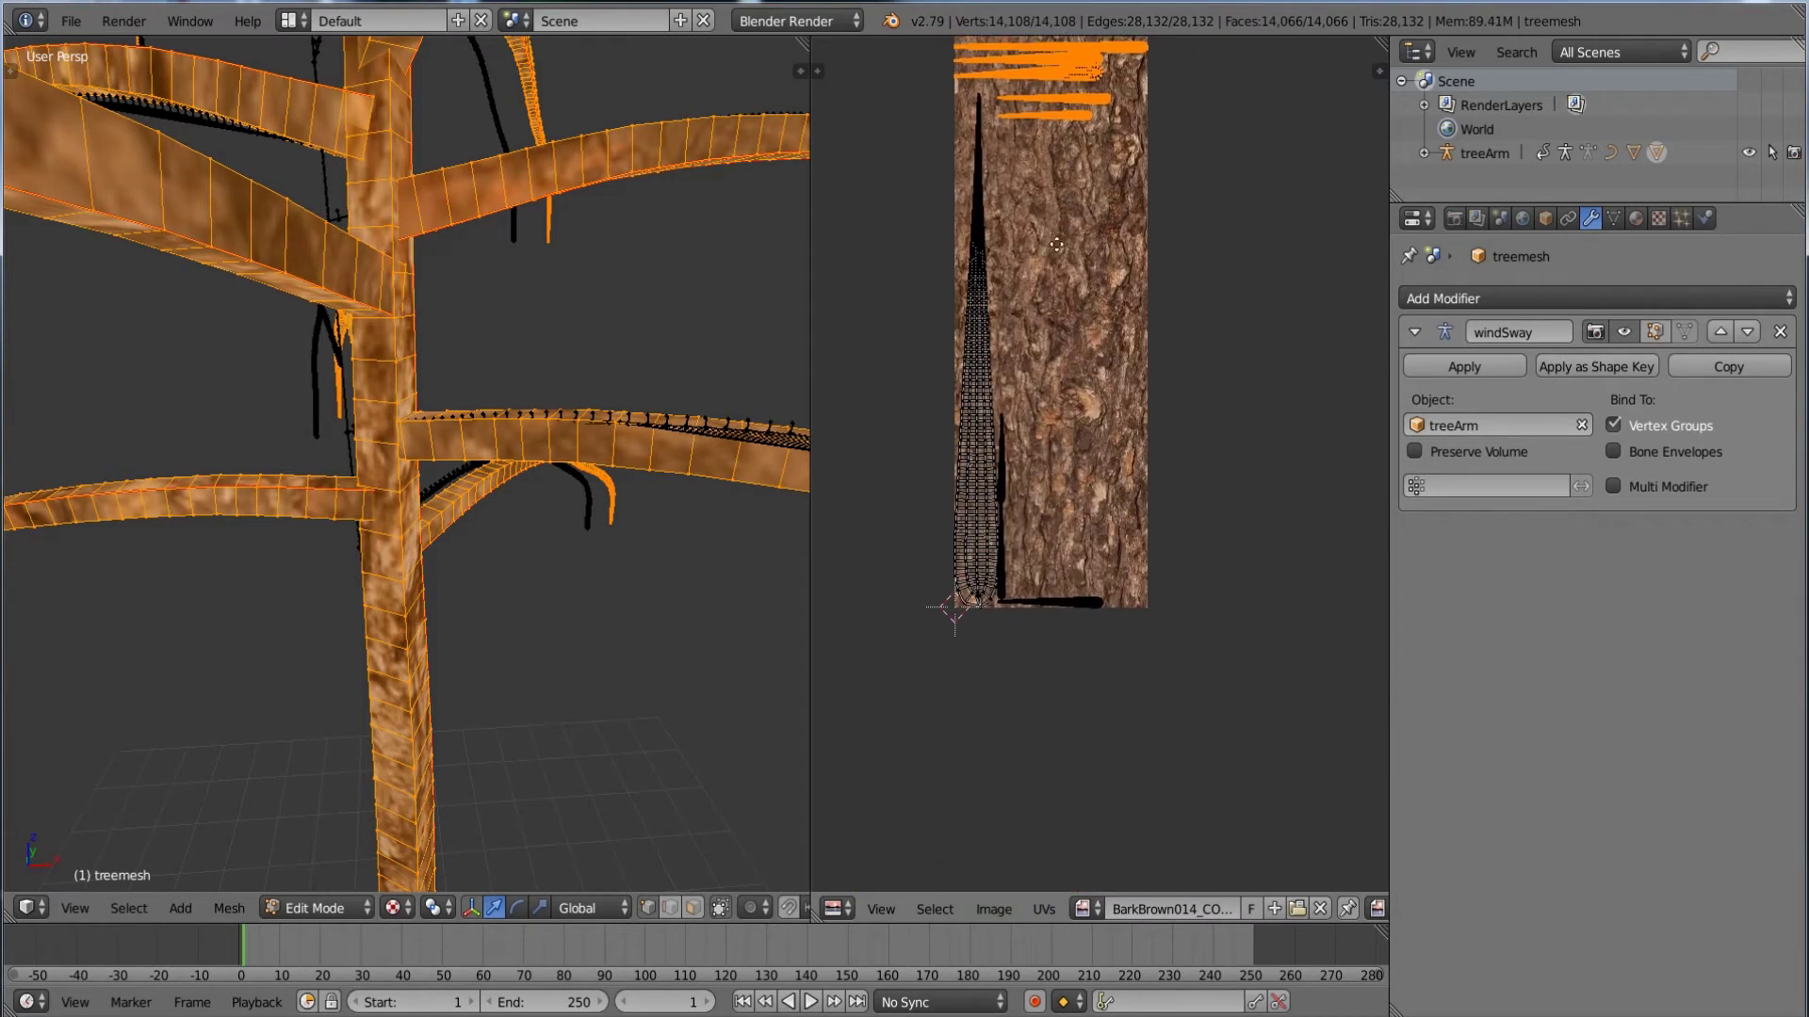
pyautogui.scroll(-4, 1062, 595)
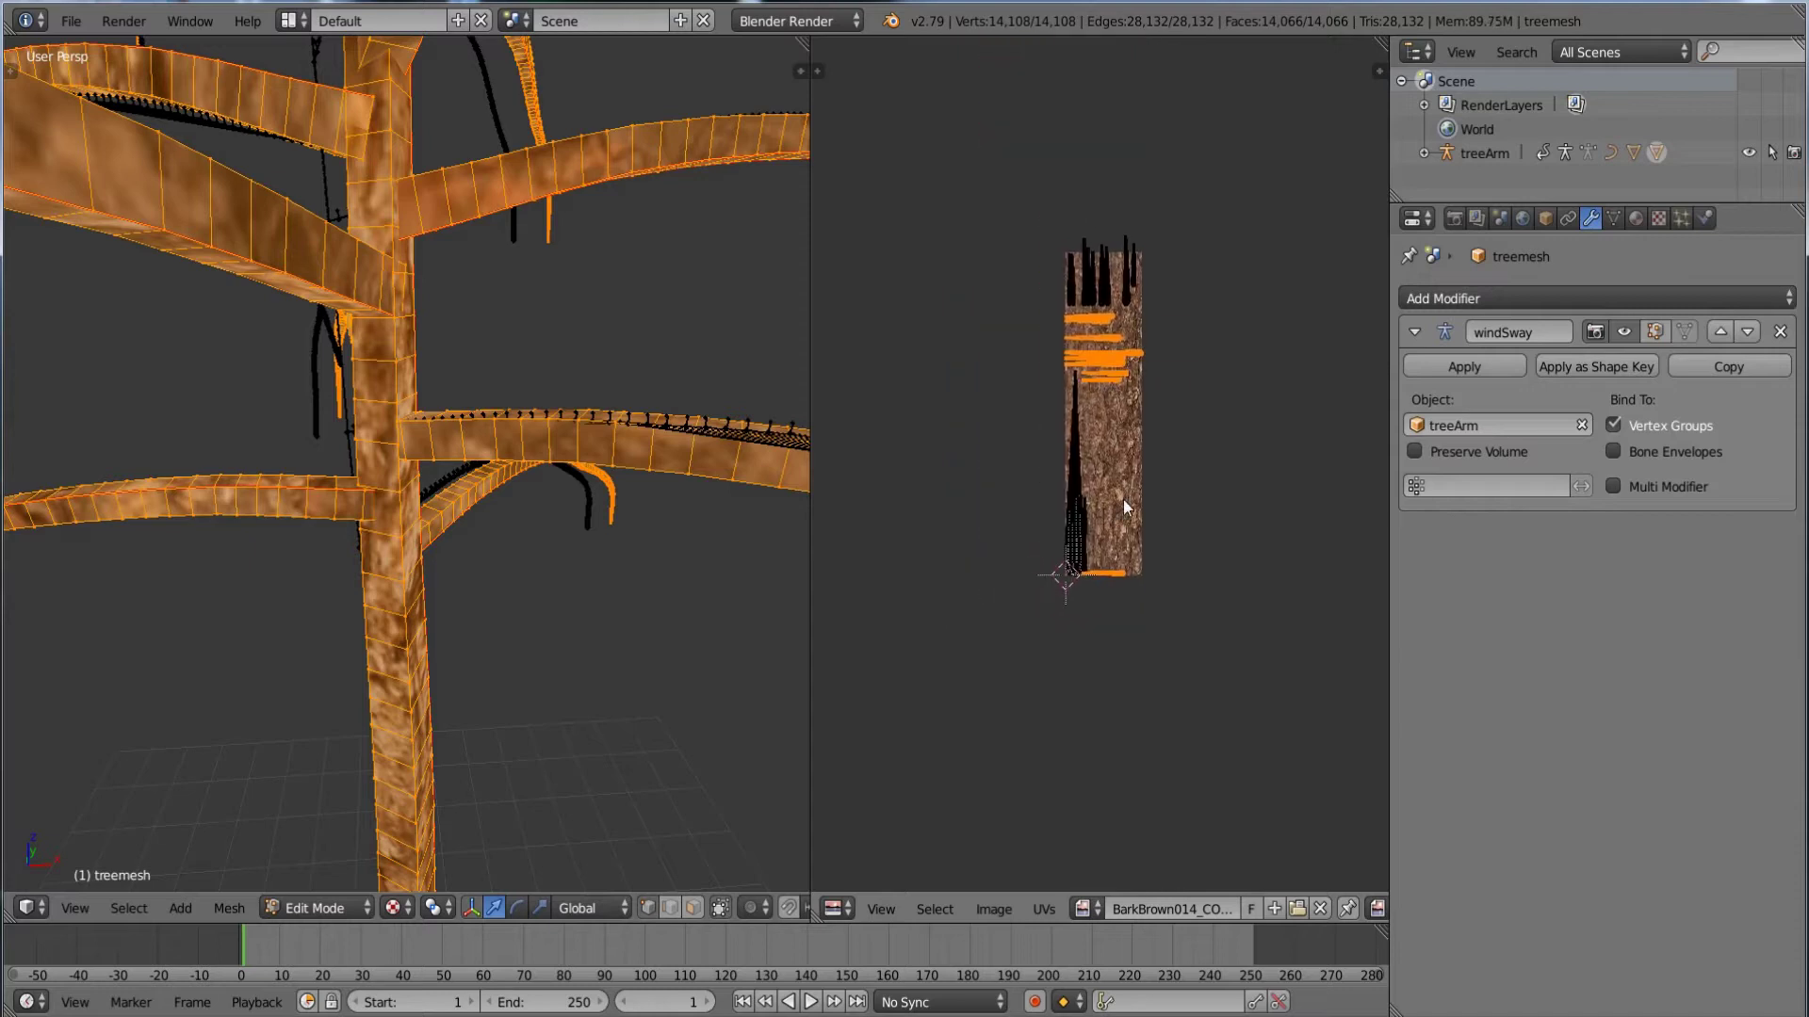
pyautogui.scroll(3, 1132, 706)
pyautogui.press('r')
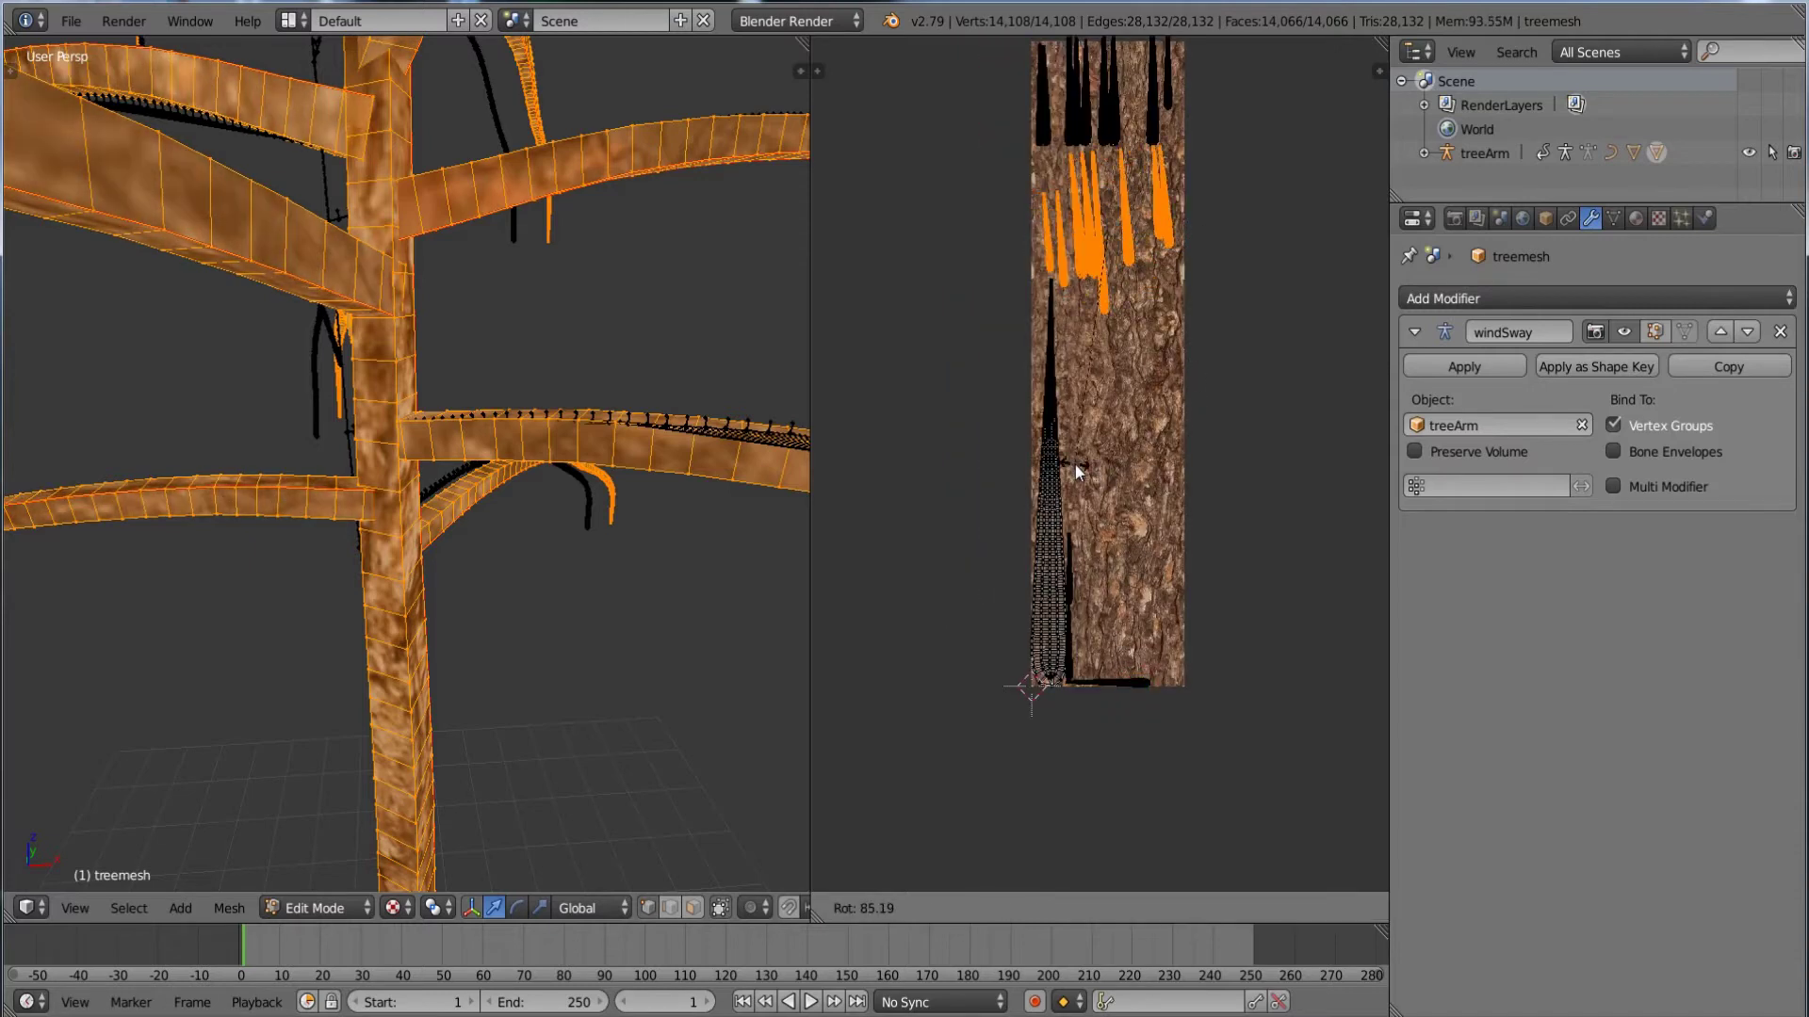
pyautogui.click(1076, 466)
# - Move the horizontal island at the bark image's bottom edge up into the free middle area and rotate it upright
pyautogui.press('g')
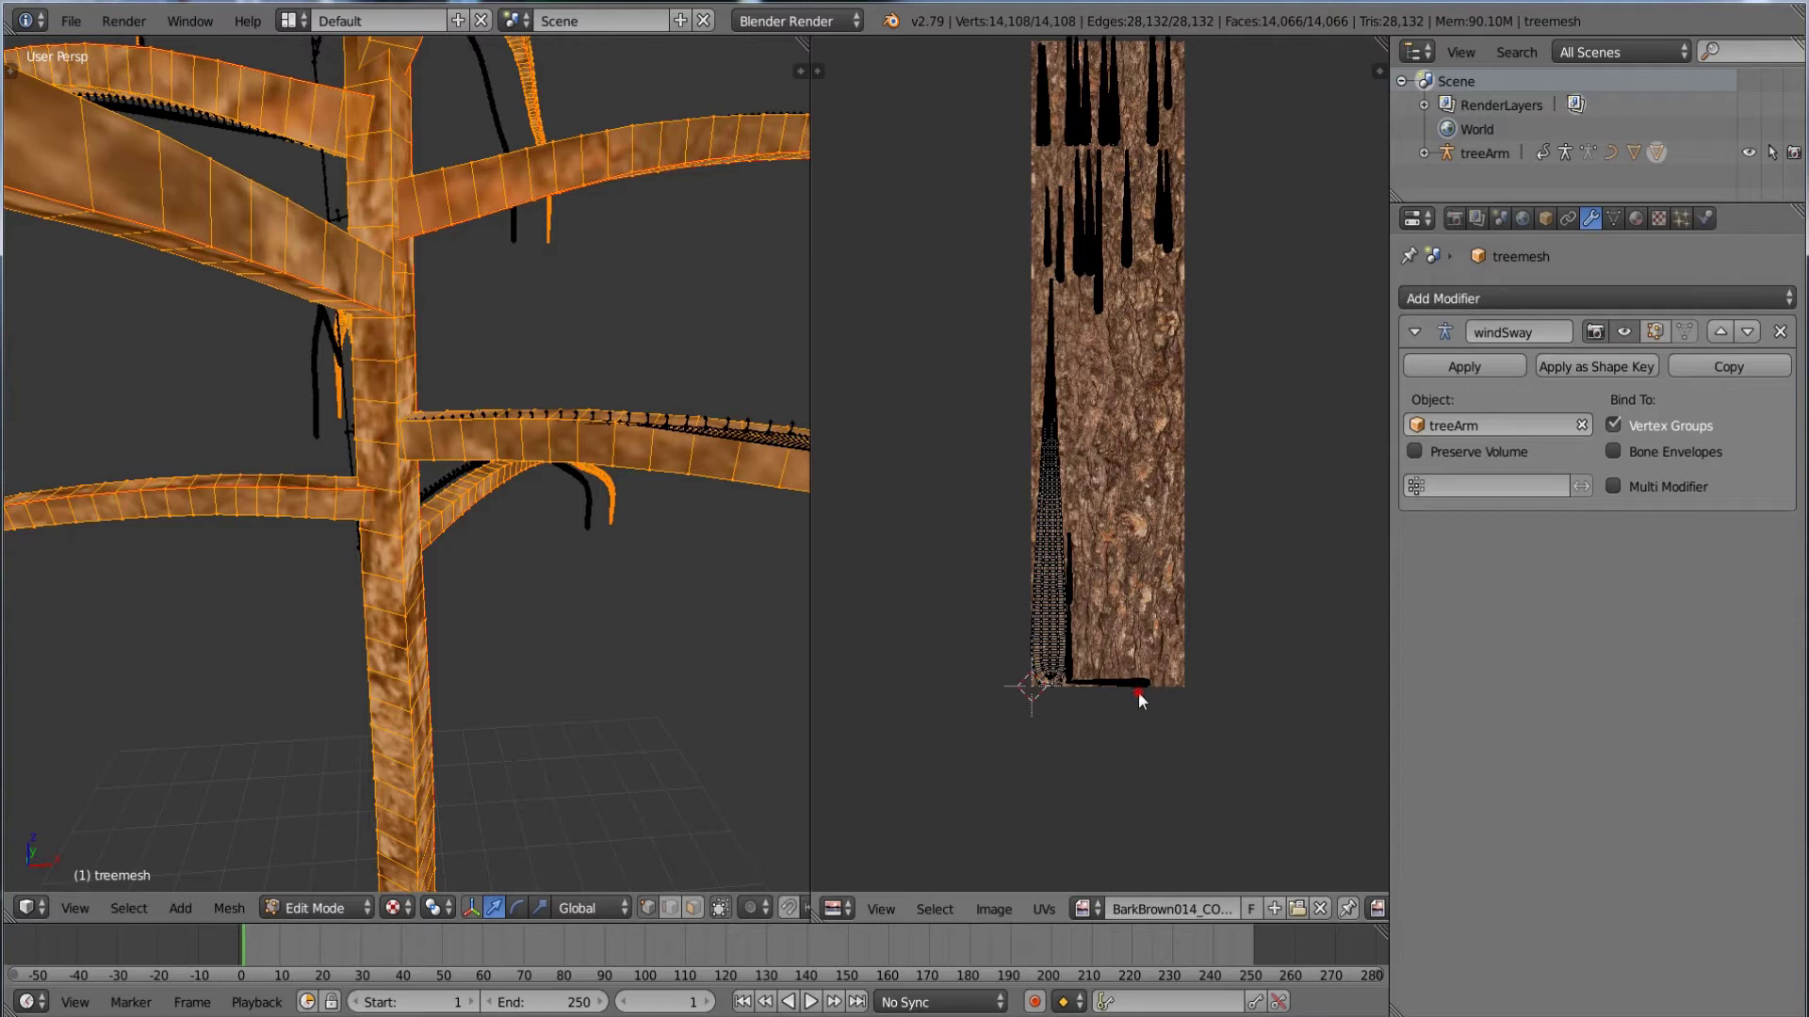
pyautogui.press('r')
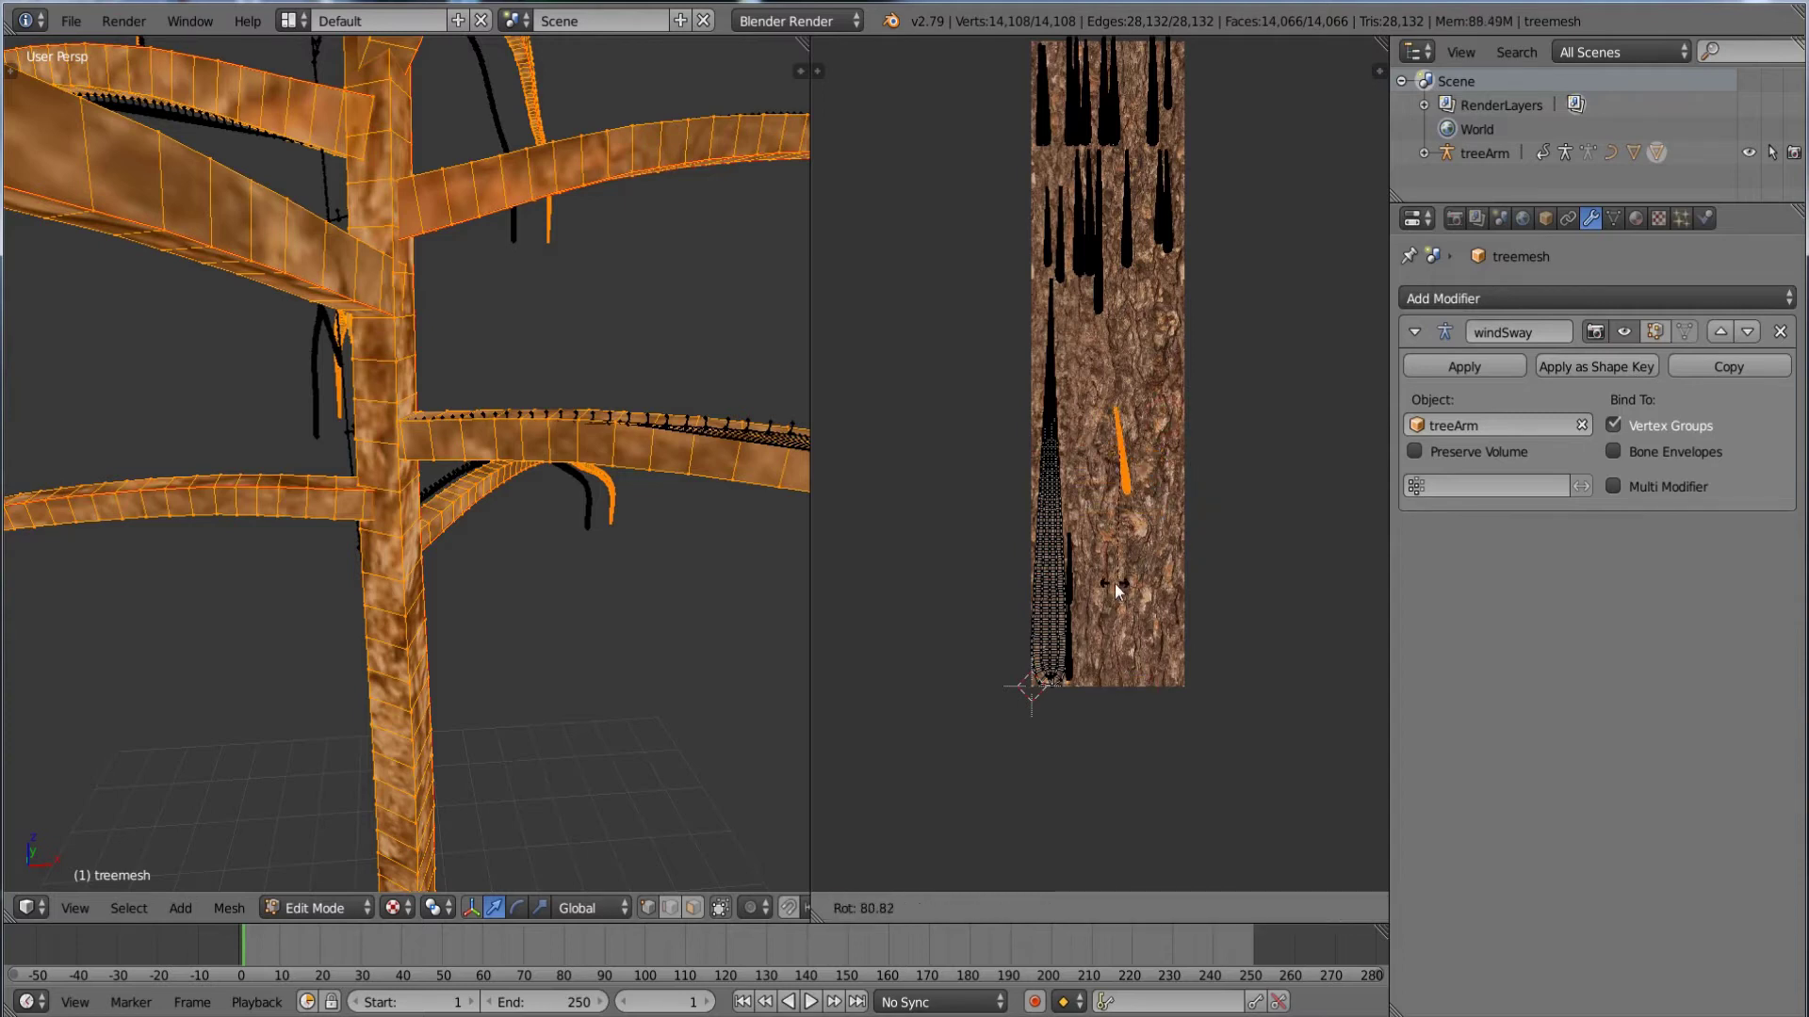
pyautogui.click(1111, 584)
pyautogui.press('a')
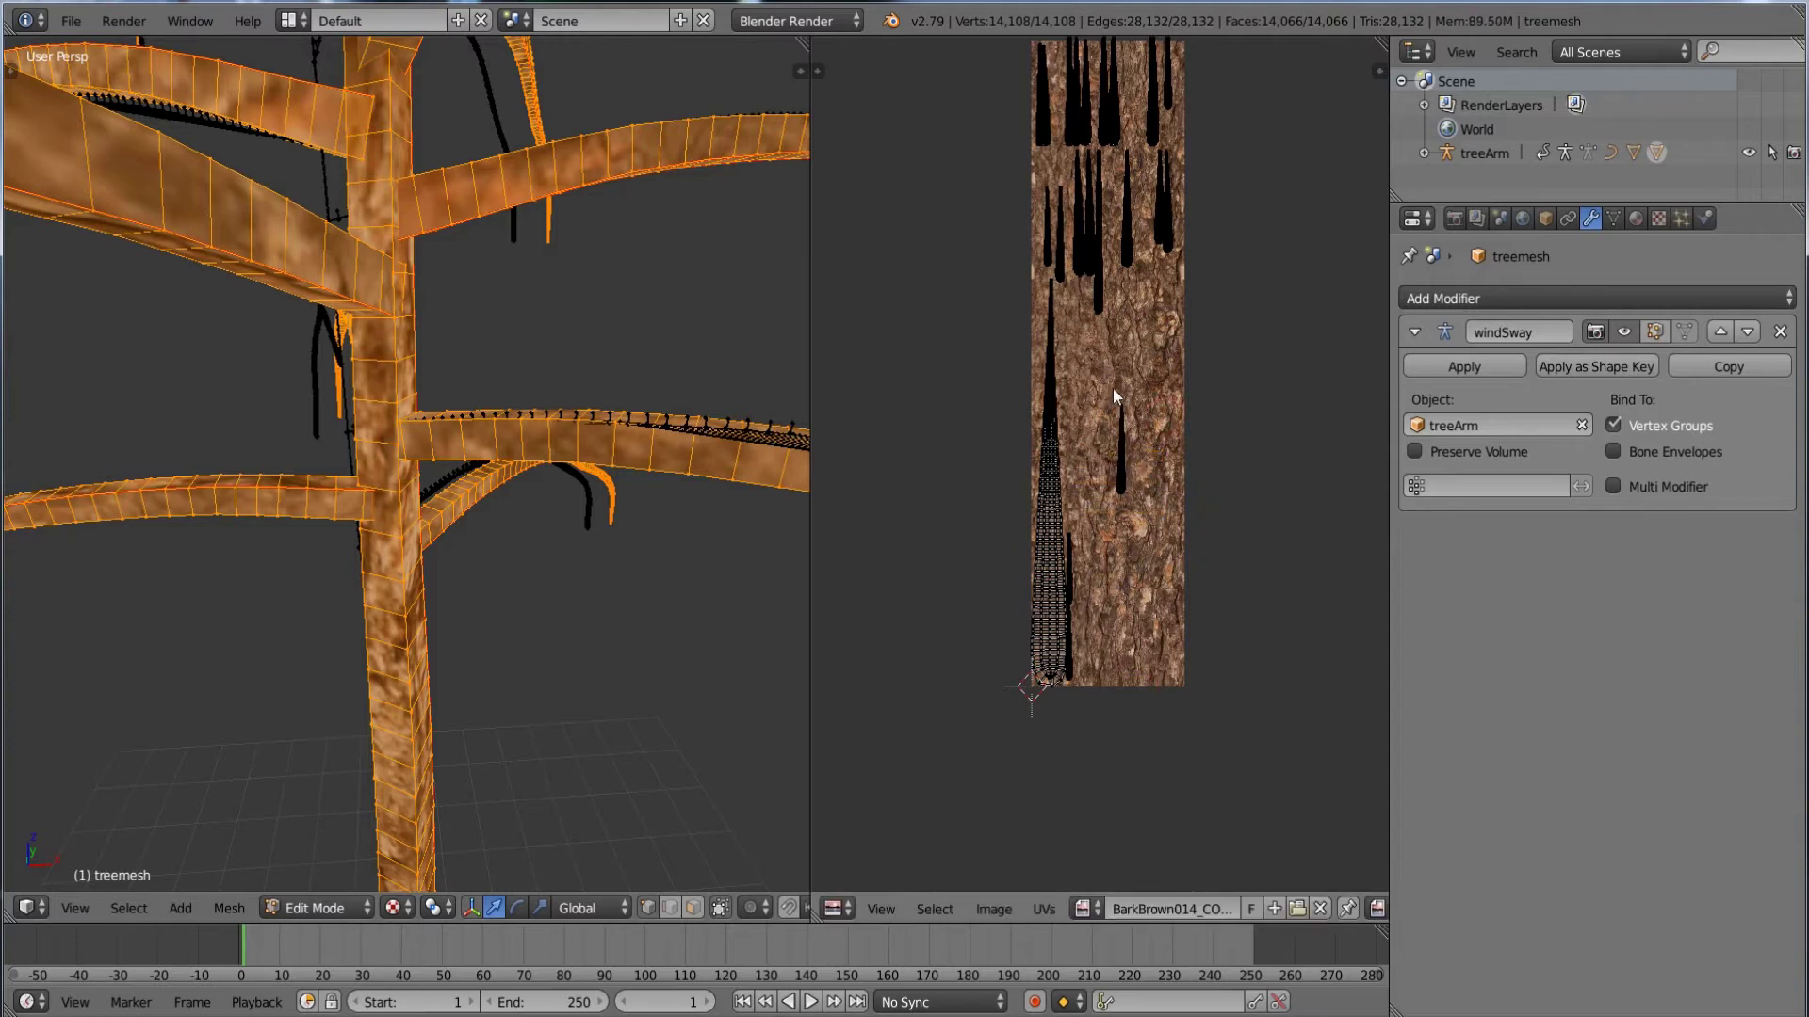
# - Move the two small islands beside the trunk's UV island into the free area, one on each side of the single upright island
pyautogui.moveTo(1102, 250); pyautogui.dragTo(1108, 343, button='middle')
pyautogui.scroll(3, 1021, 631)
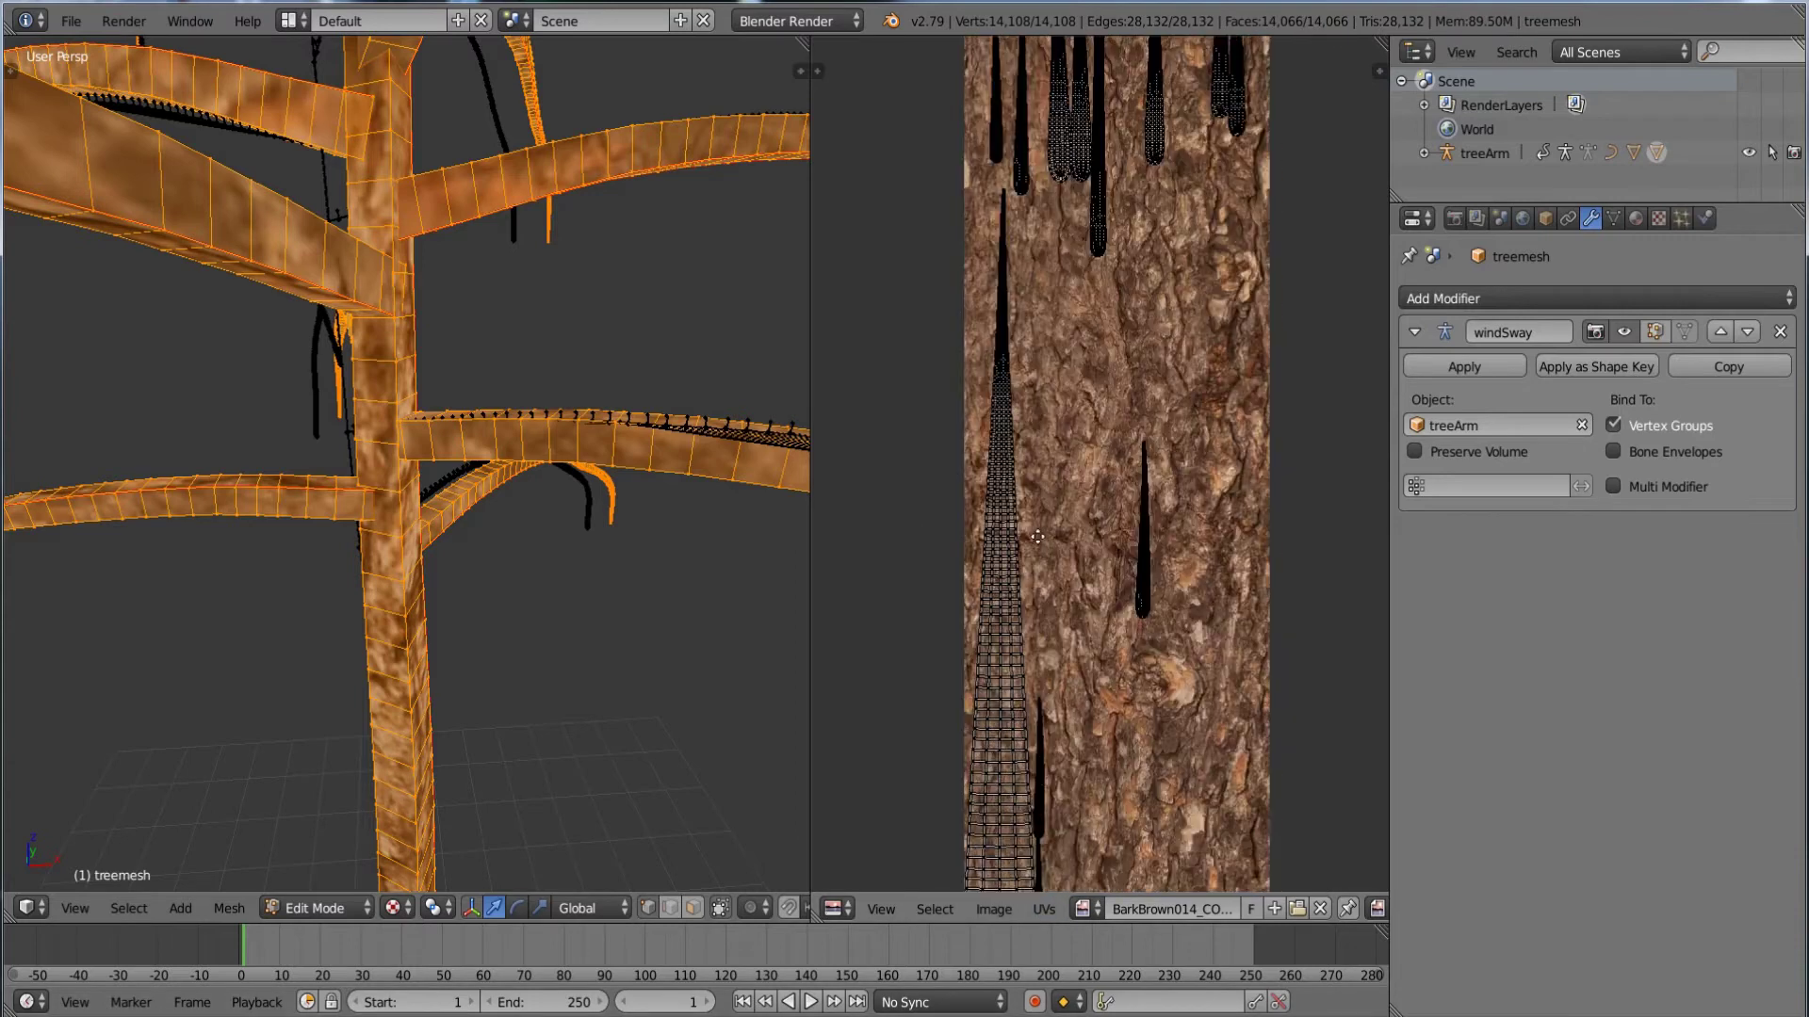
pyautogui.press('l')
pyautogui.press('g')
pyautogui.click(1096, 372)
pyautogui.press('a')
pyautogui.press('l')
pyautogui.press('g')
pyautogui.click(1179, 357)
pyautogui.scroll(-4, 1040, 613)
pyautogui.scroll(1, 1083, 125)
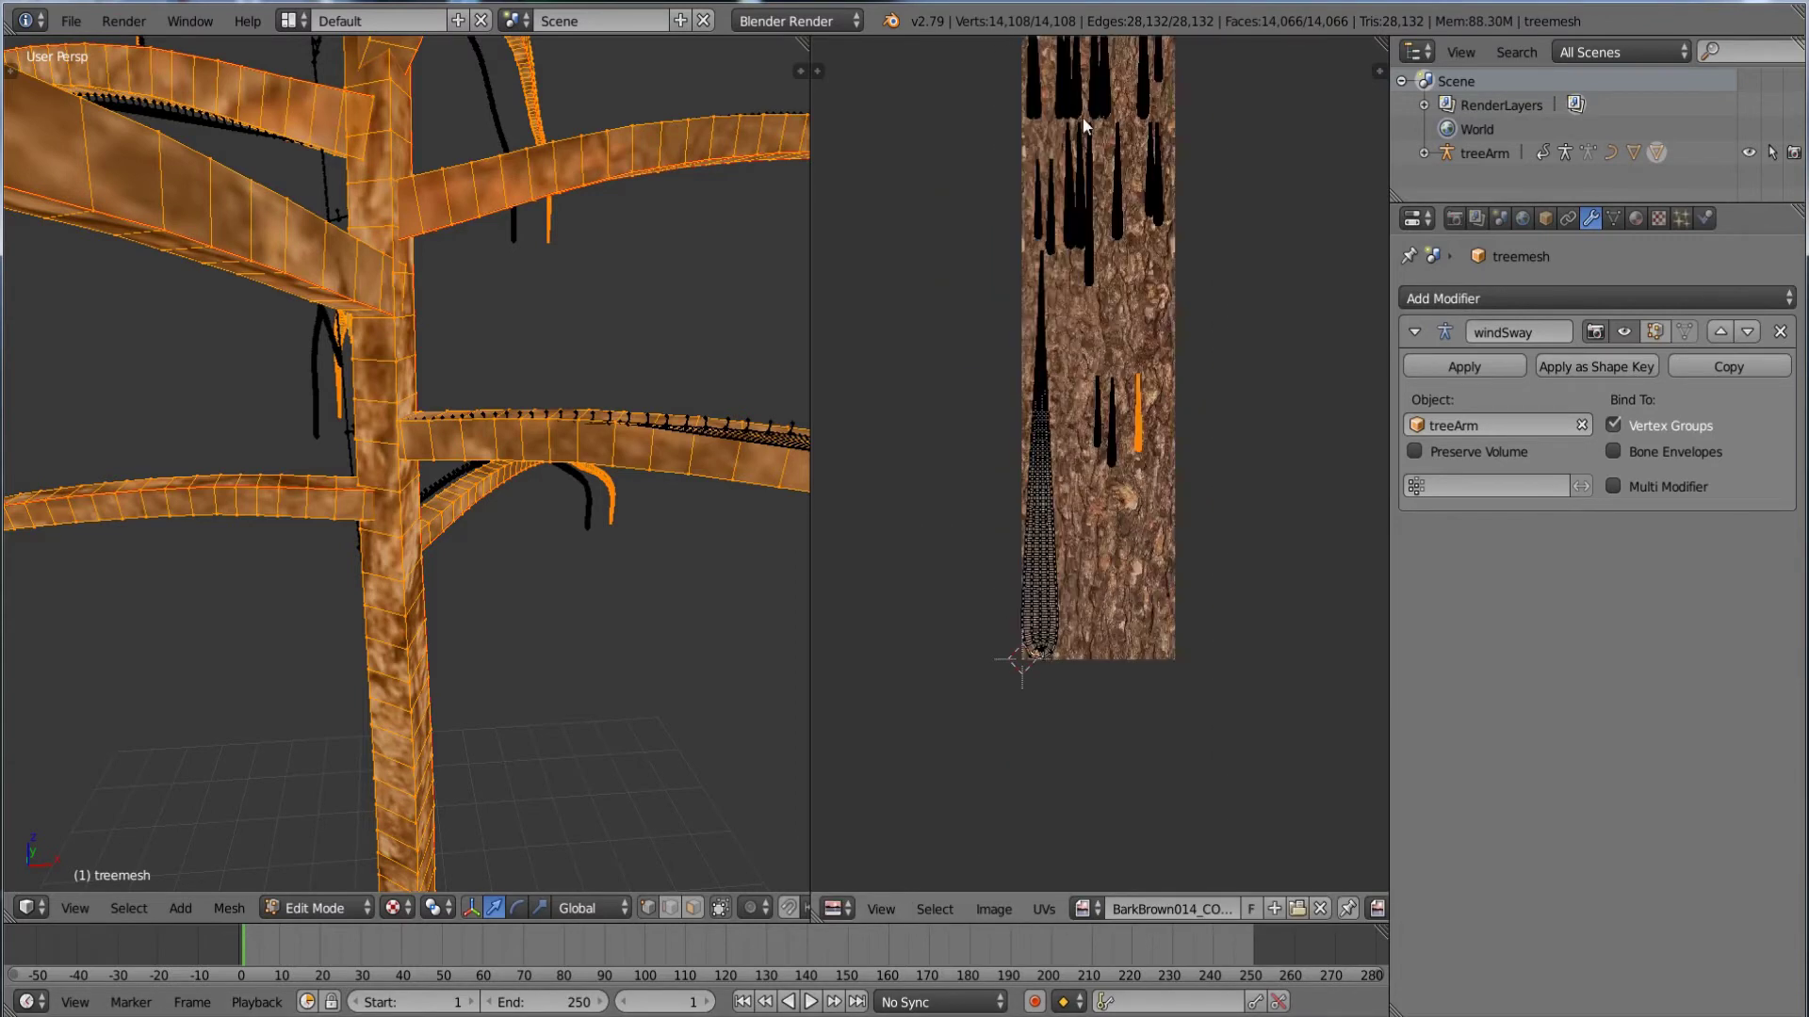
# - Select all UV islands and scale them up well beyond the bark image's bounds so the bark pattern repeats more finely
pyautogui.press('a')
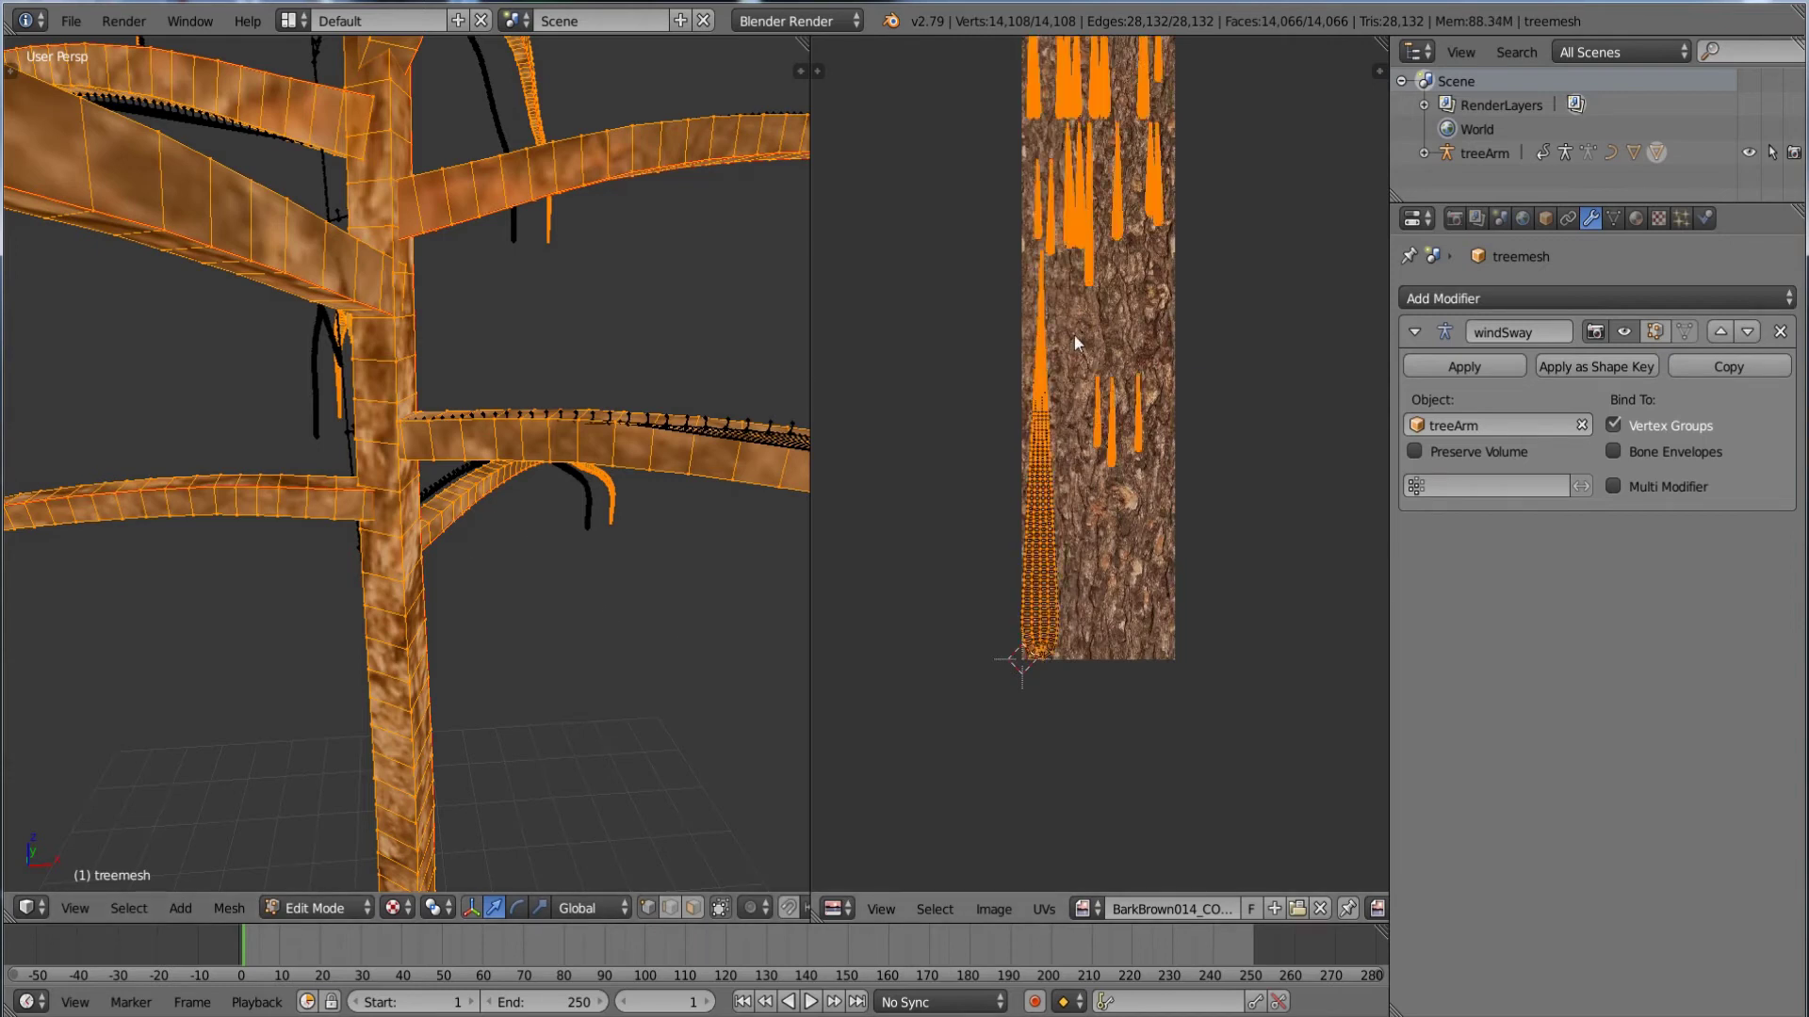
pyautogui.scroll(-2, 1093, 424)
pyautogui.moveTo(505, 618); pyautogui.dragTo(508, 490, button='middle')
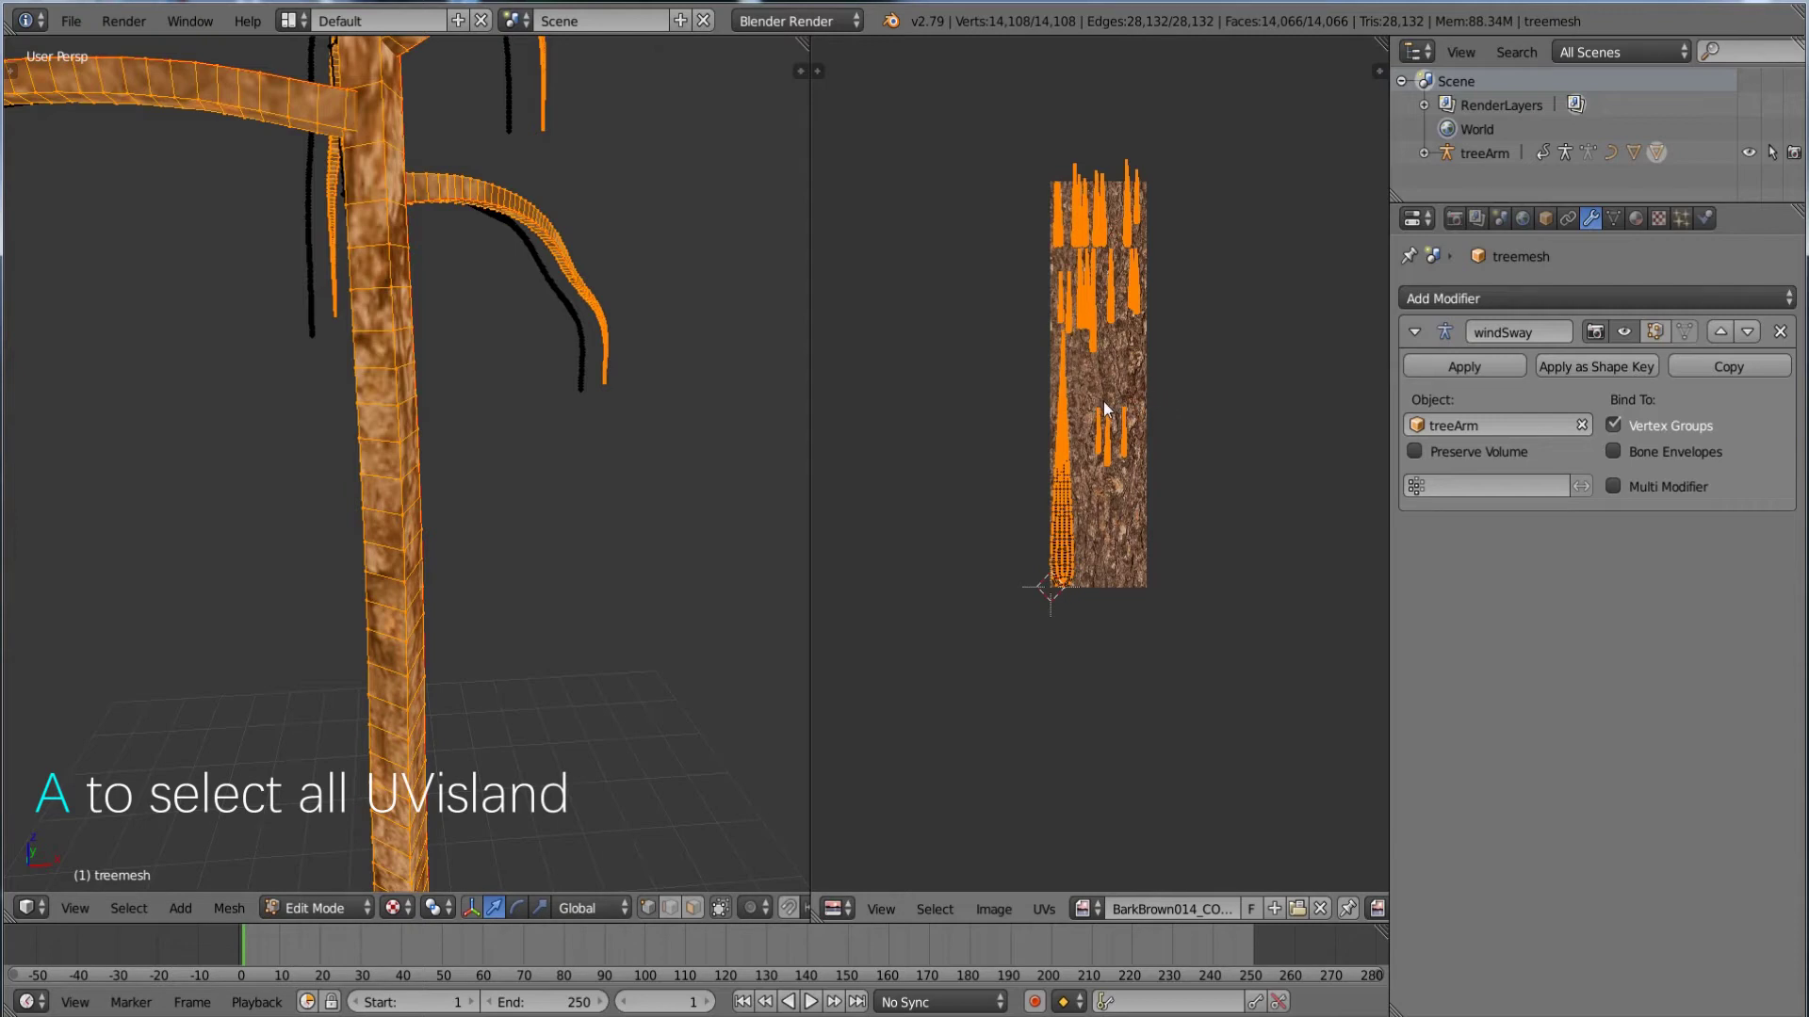
pyautogui.press('s')
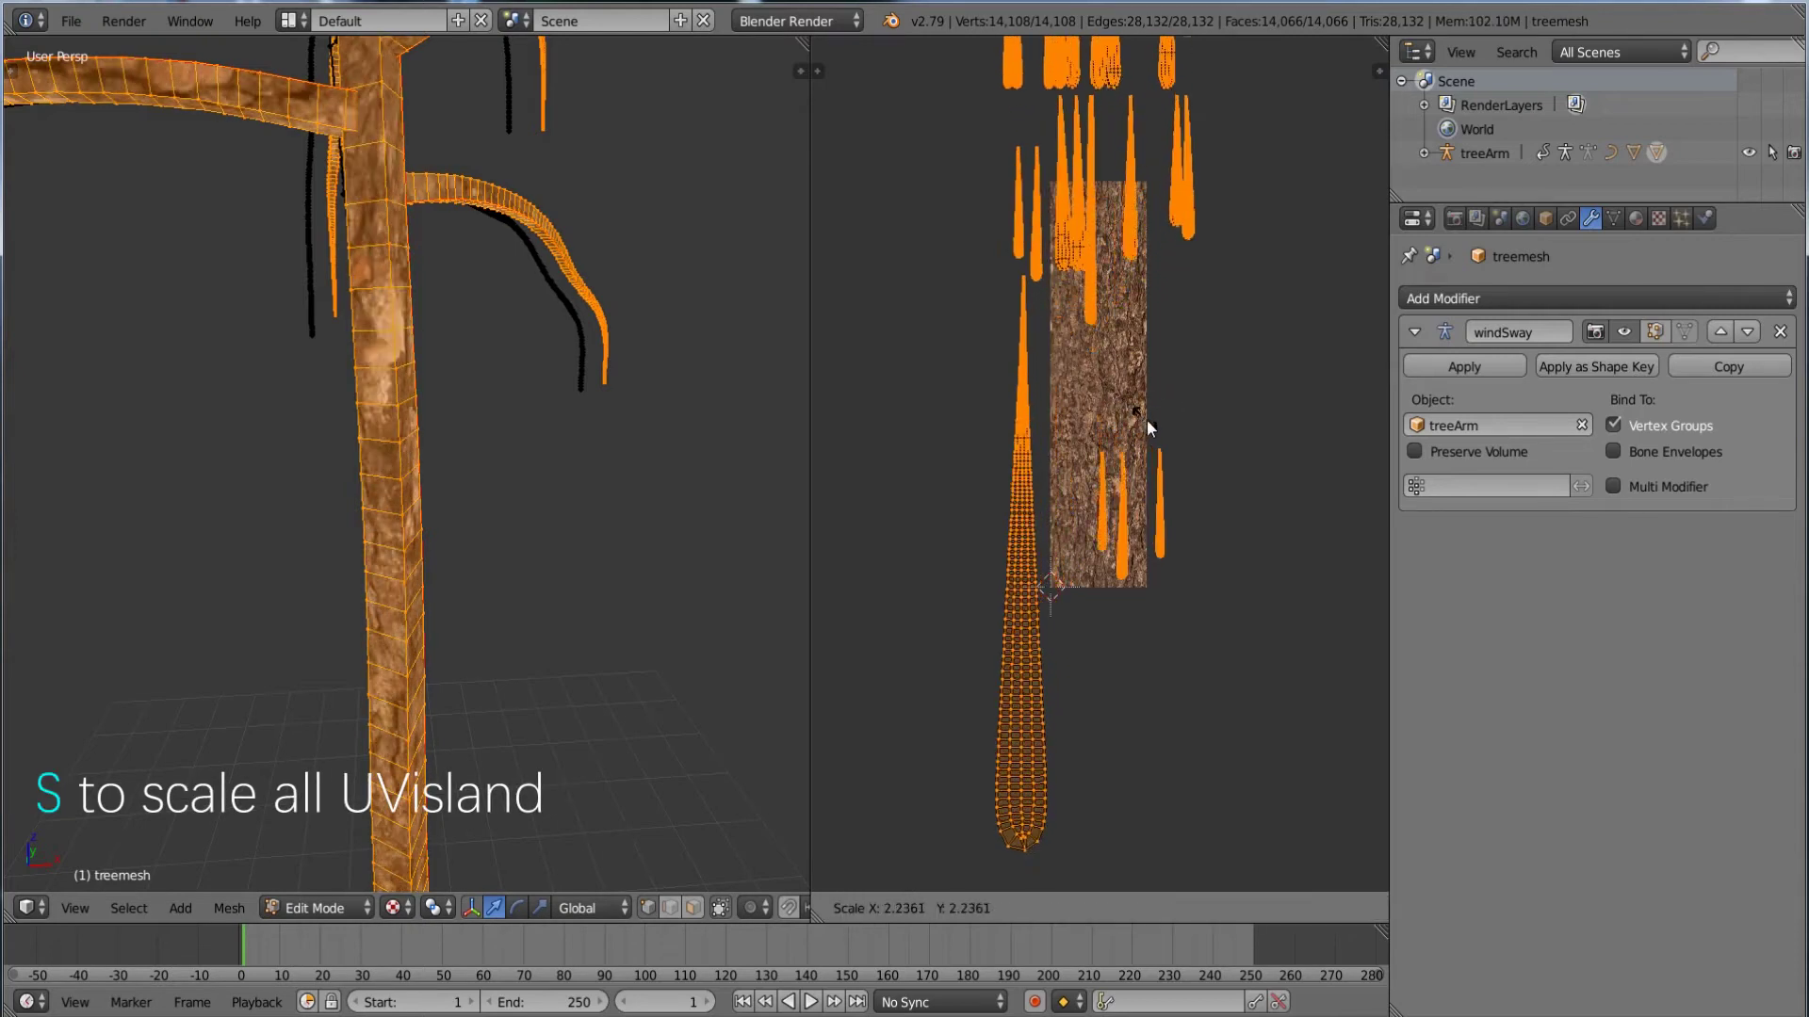
pyautogui.click(1258, 586)
# - Check the bark texture on the trunk in Object Mode and add a Subsurf modifier with 2 subdivisions to the tree mesh
pyautogui.press('Tab')
pyautogui.moveTo(661, 457); pyautogui.dragTo(414, 433, button='middle')
pyautogui.press('Tab')
pyautogui.press('Tab')
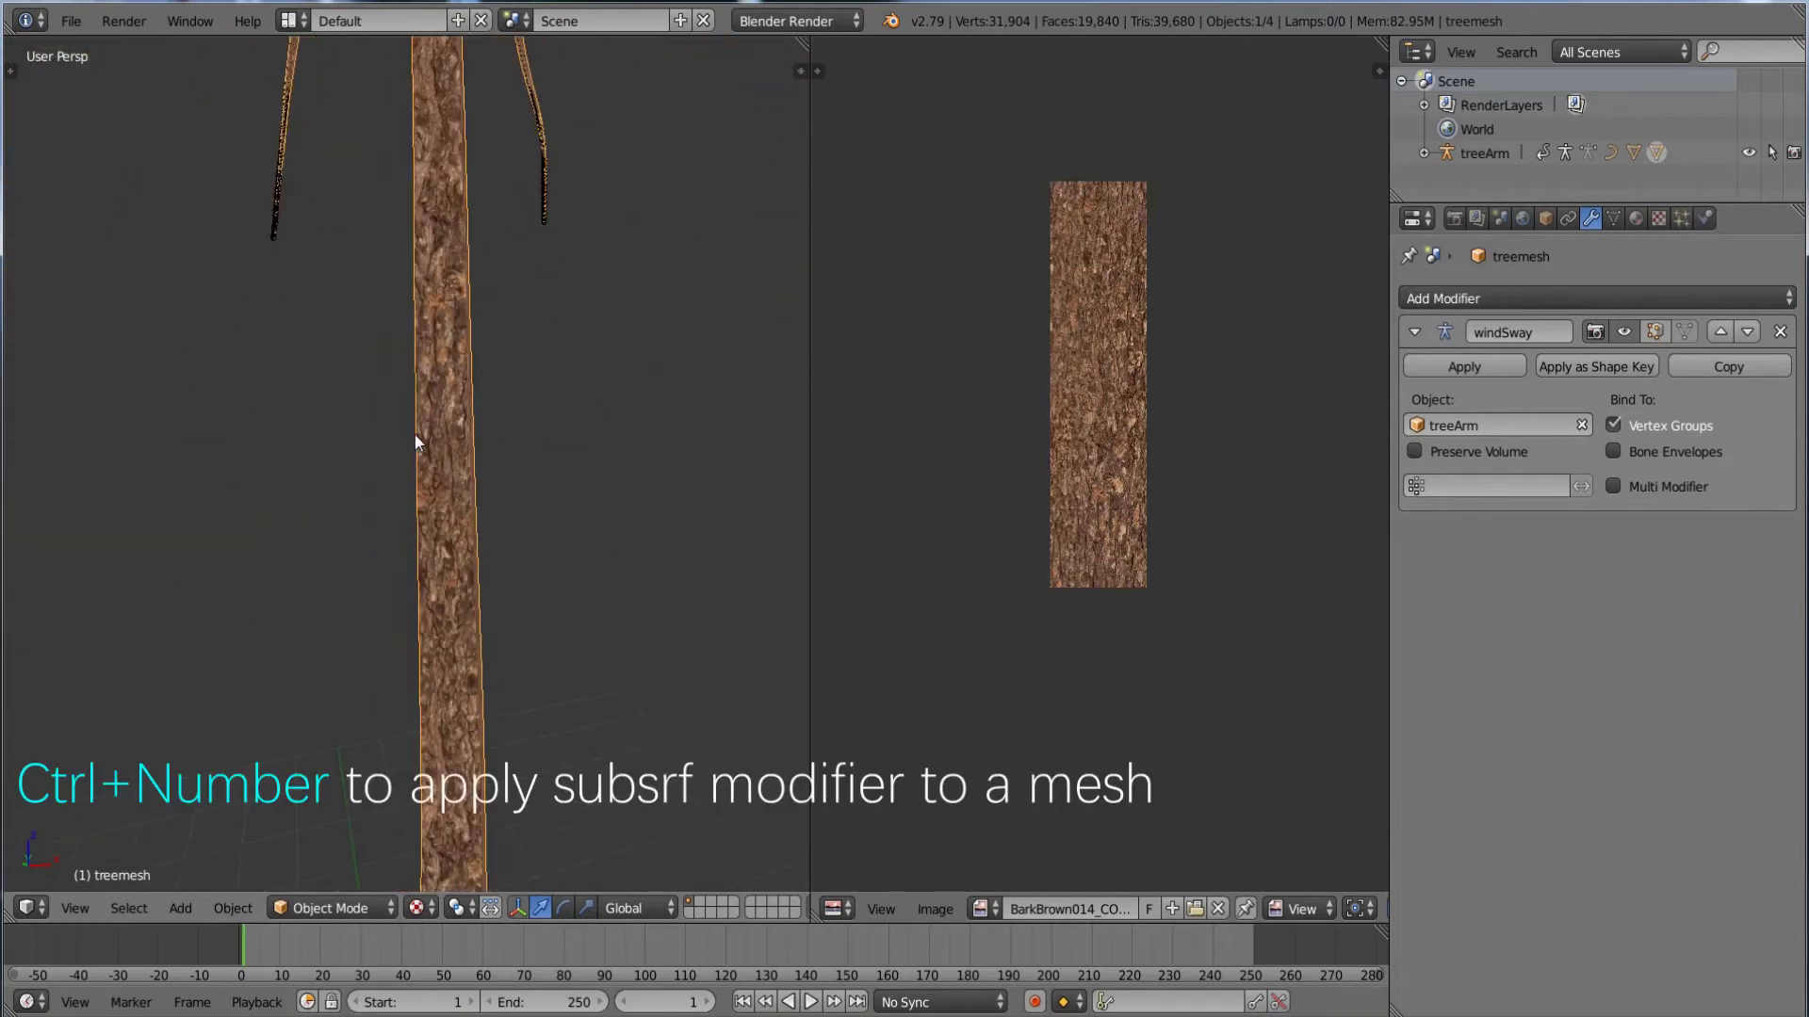
pyautogui.hotkey('ctrl', '2')
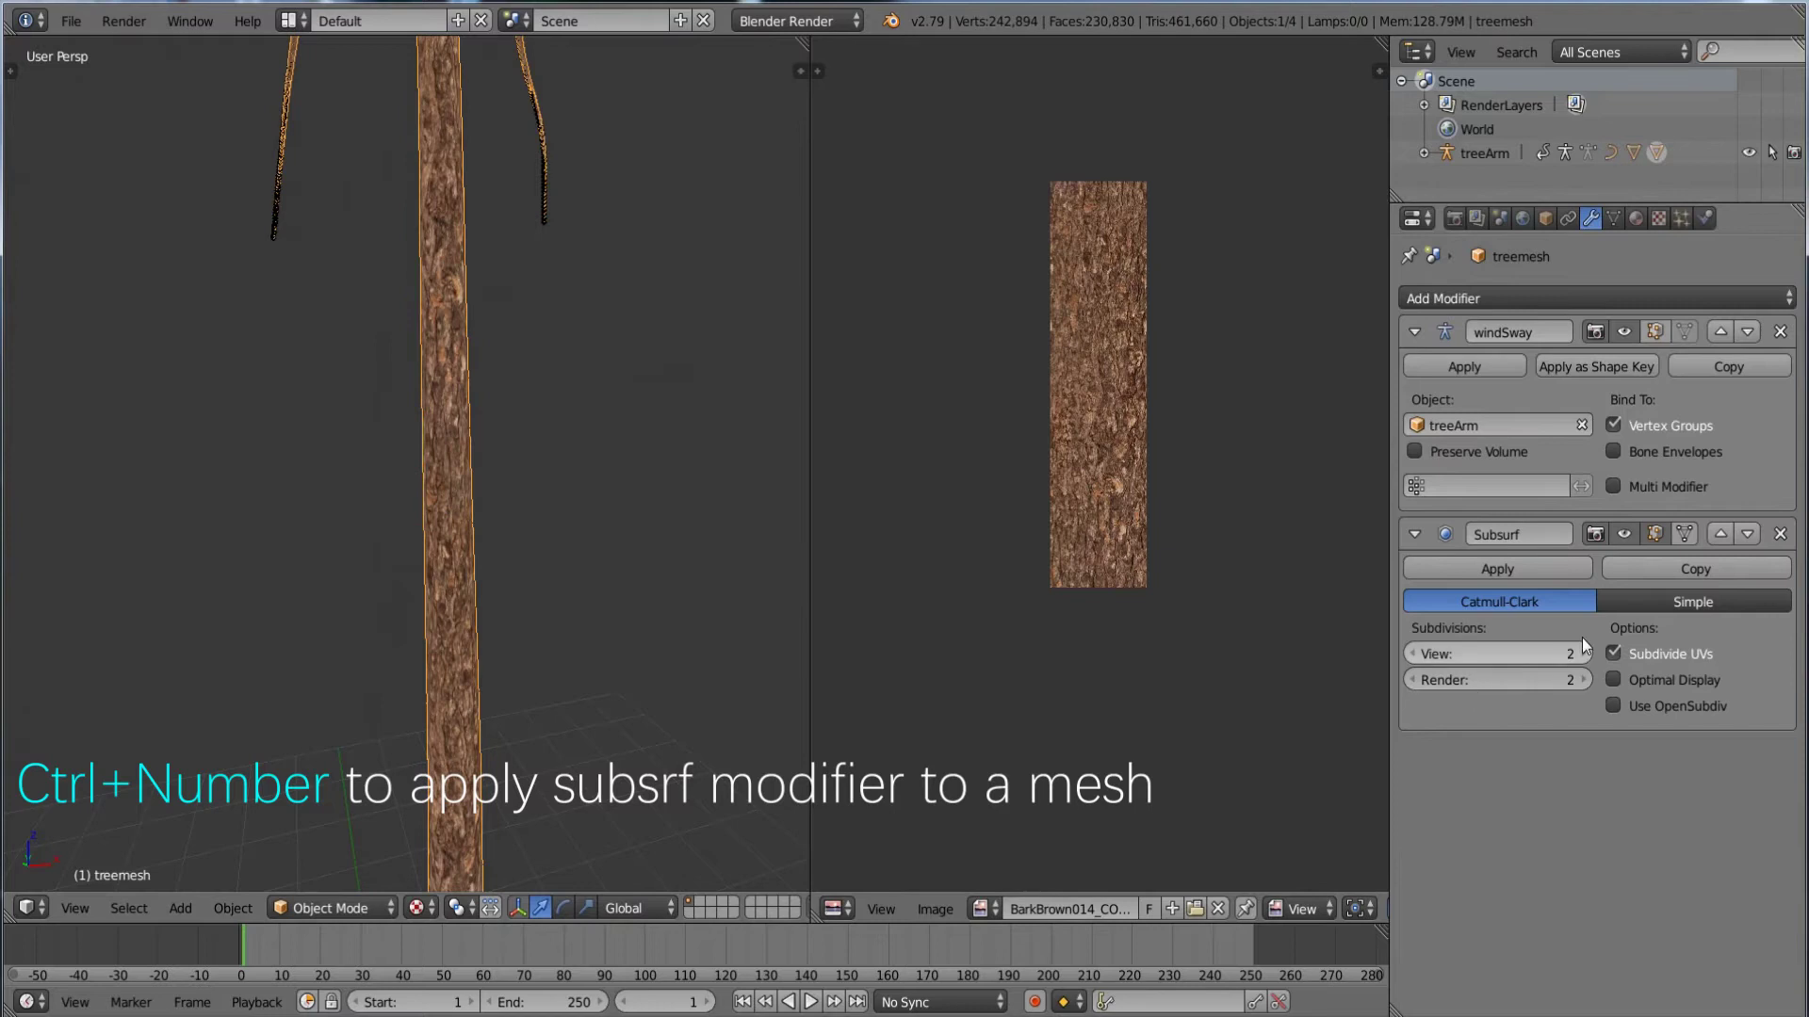
# - Add a loop cut to the trunk's lowest segment, slide it close to the base and return to Object Mode
pyautogui.moveTo(484, 726); pyautogui.dragTo(526, 477, button='middle')
pyautogui.press('Tab')
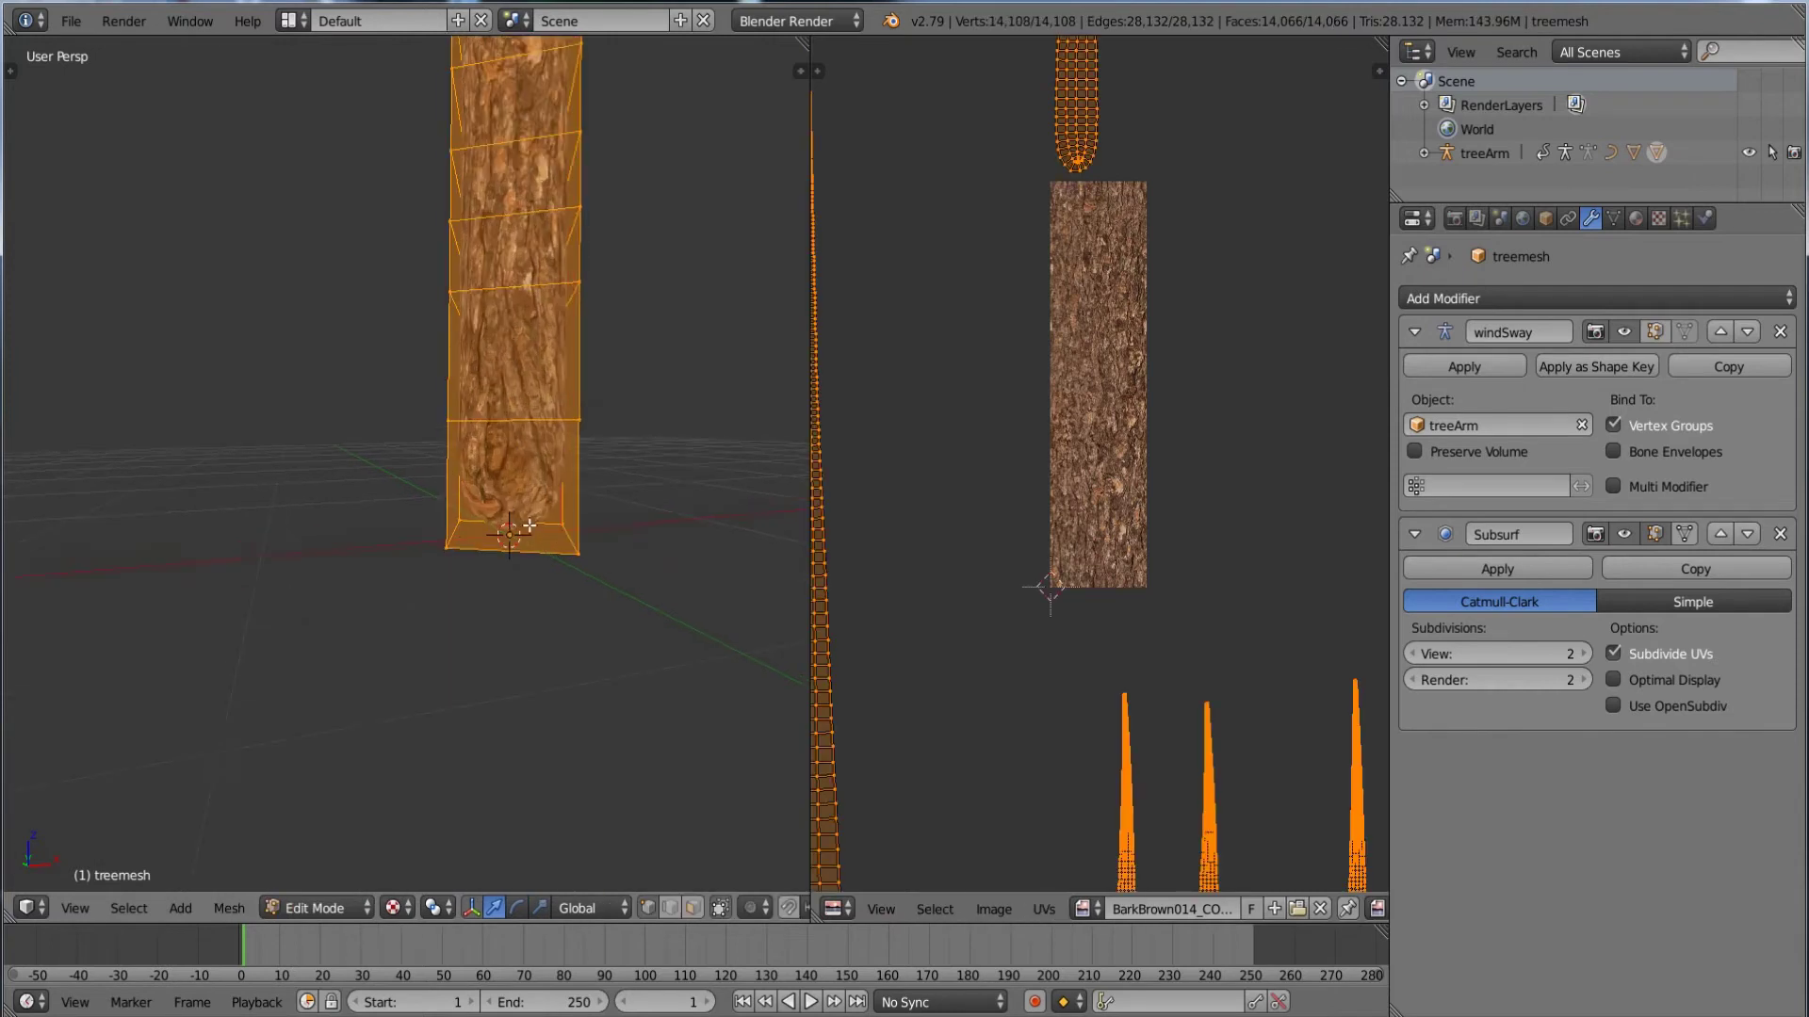
pyautogui.hotkey('ctrl', 'r')
pyautogui.click(579, 452)
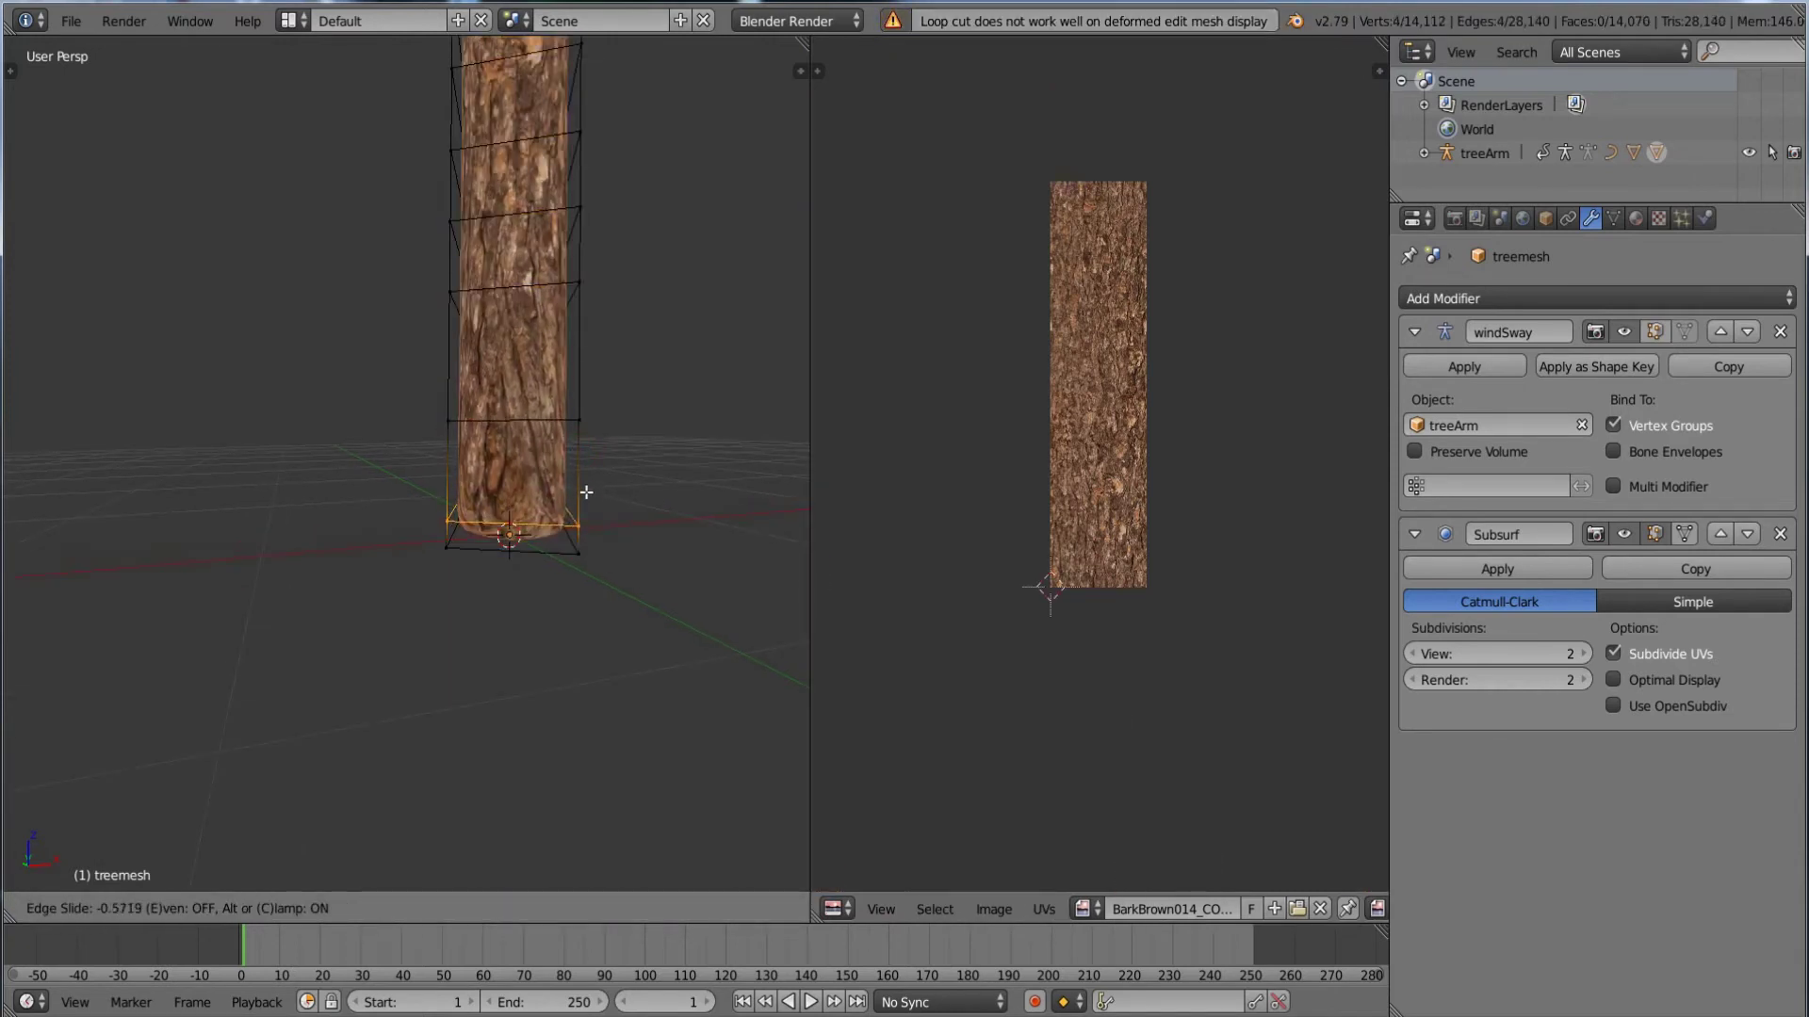
pyautogui.click(586, 508)
pyautogui.press('Tab')
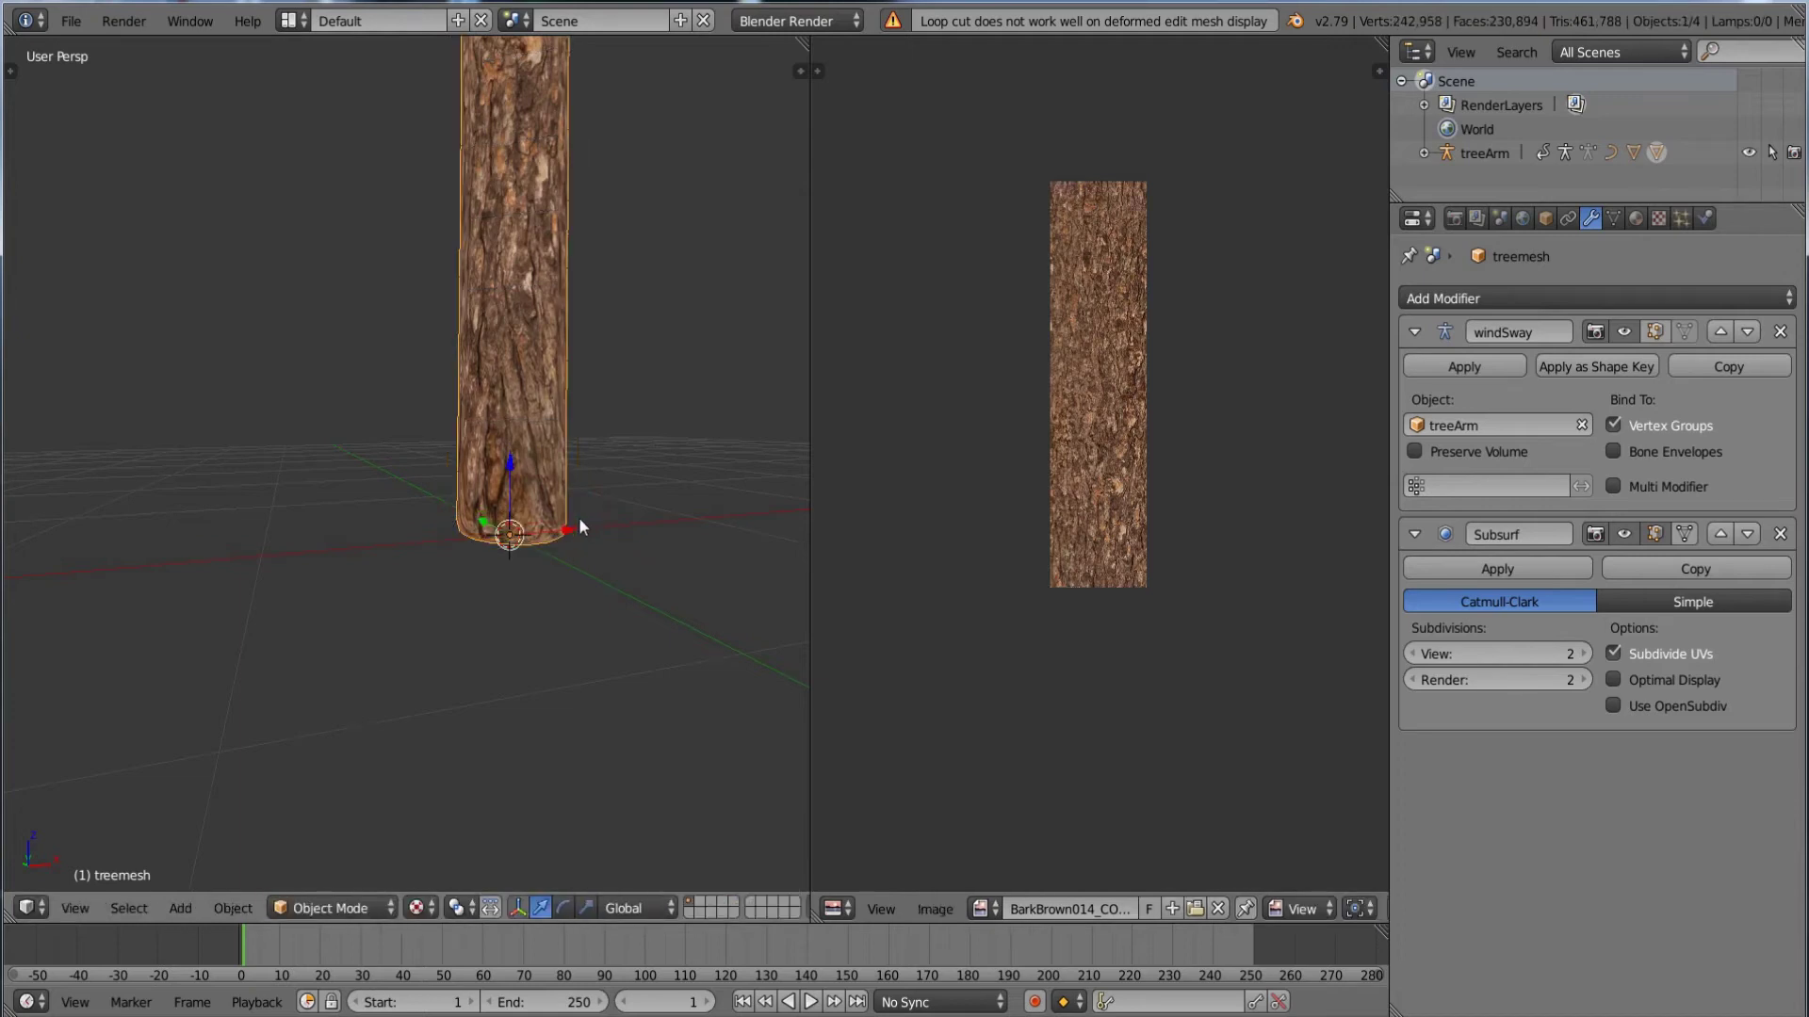
# - Inspect the bark on the trunk and branches, enlarge all UV islands further and return to Object Mode
pyautogui.moveTo(527, 509); pyautogui.dragTo(532, 257, button='middle')
pyautogui.moveTo(545, 324); pyautogui.dragTo(307, 454, button='middle')
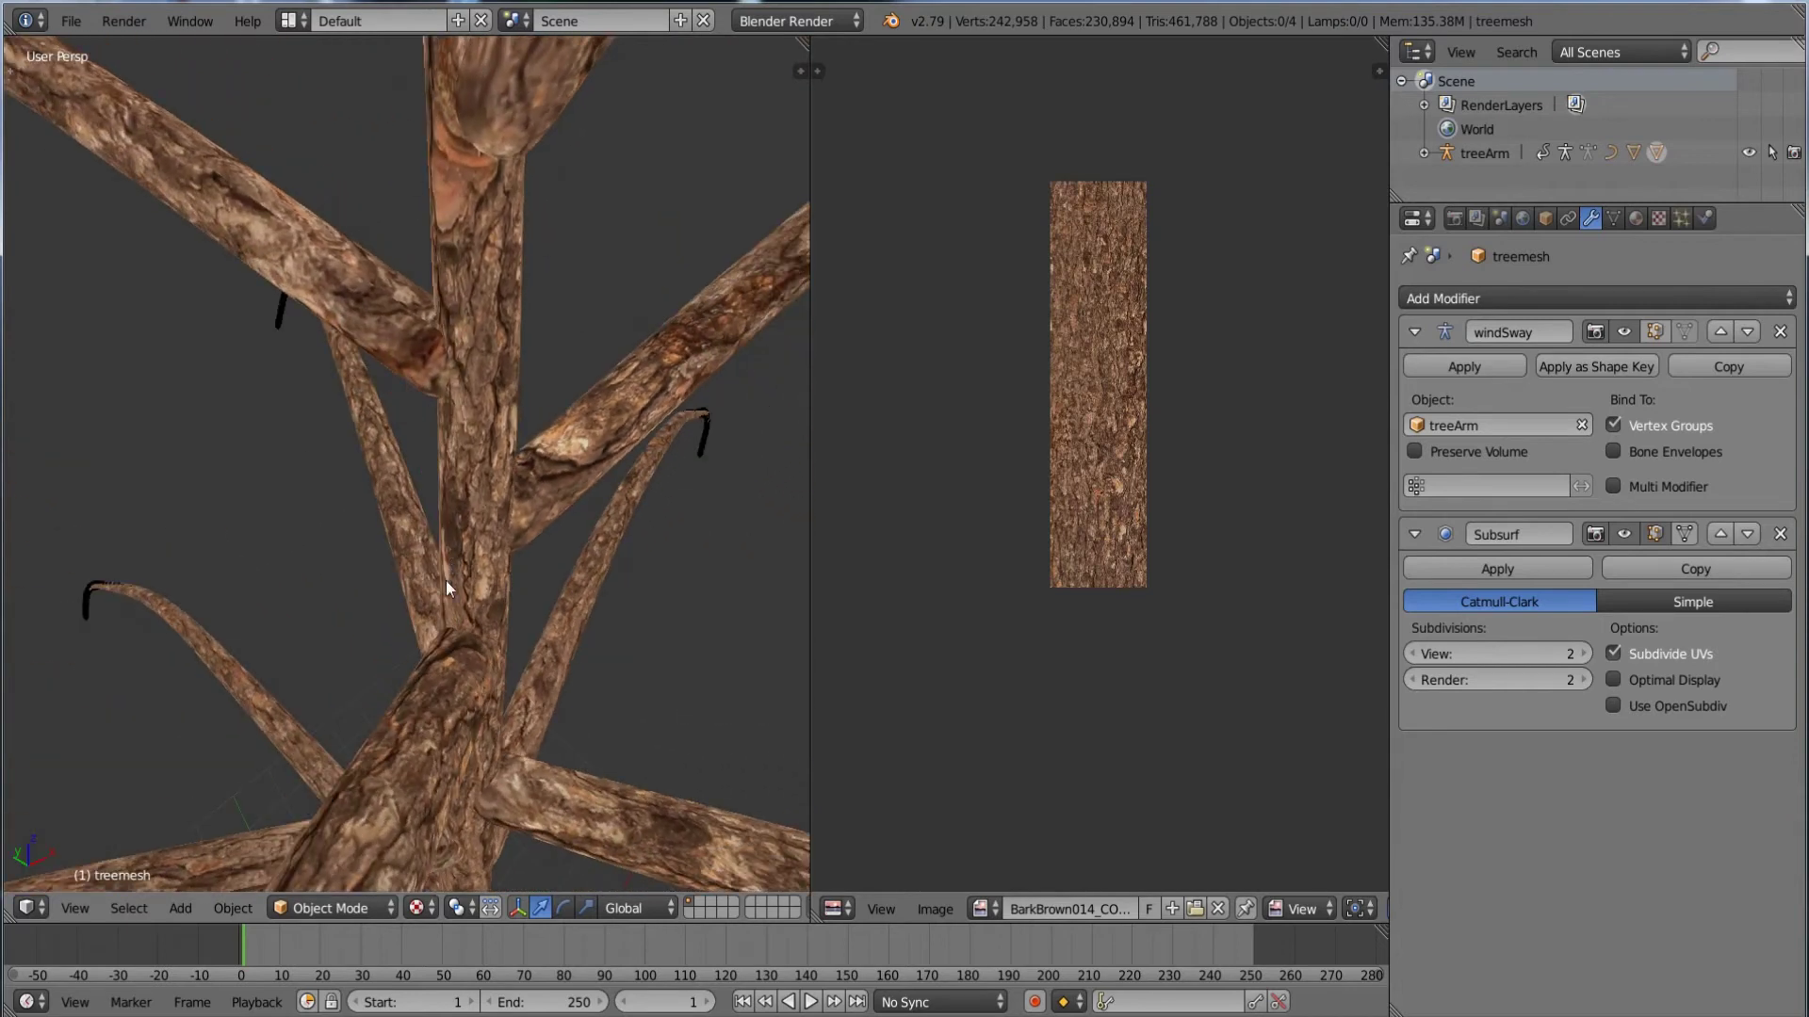
pyautogui.moveTo(469, 491); pyautogui.dragTo(535, 473, button='middle')
pyautogui.press('Tab')
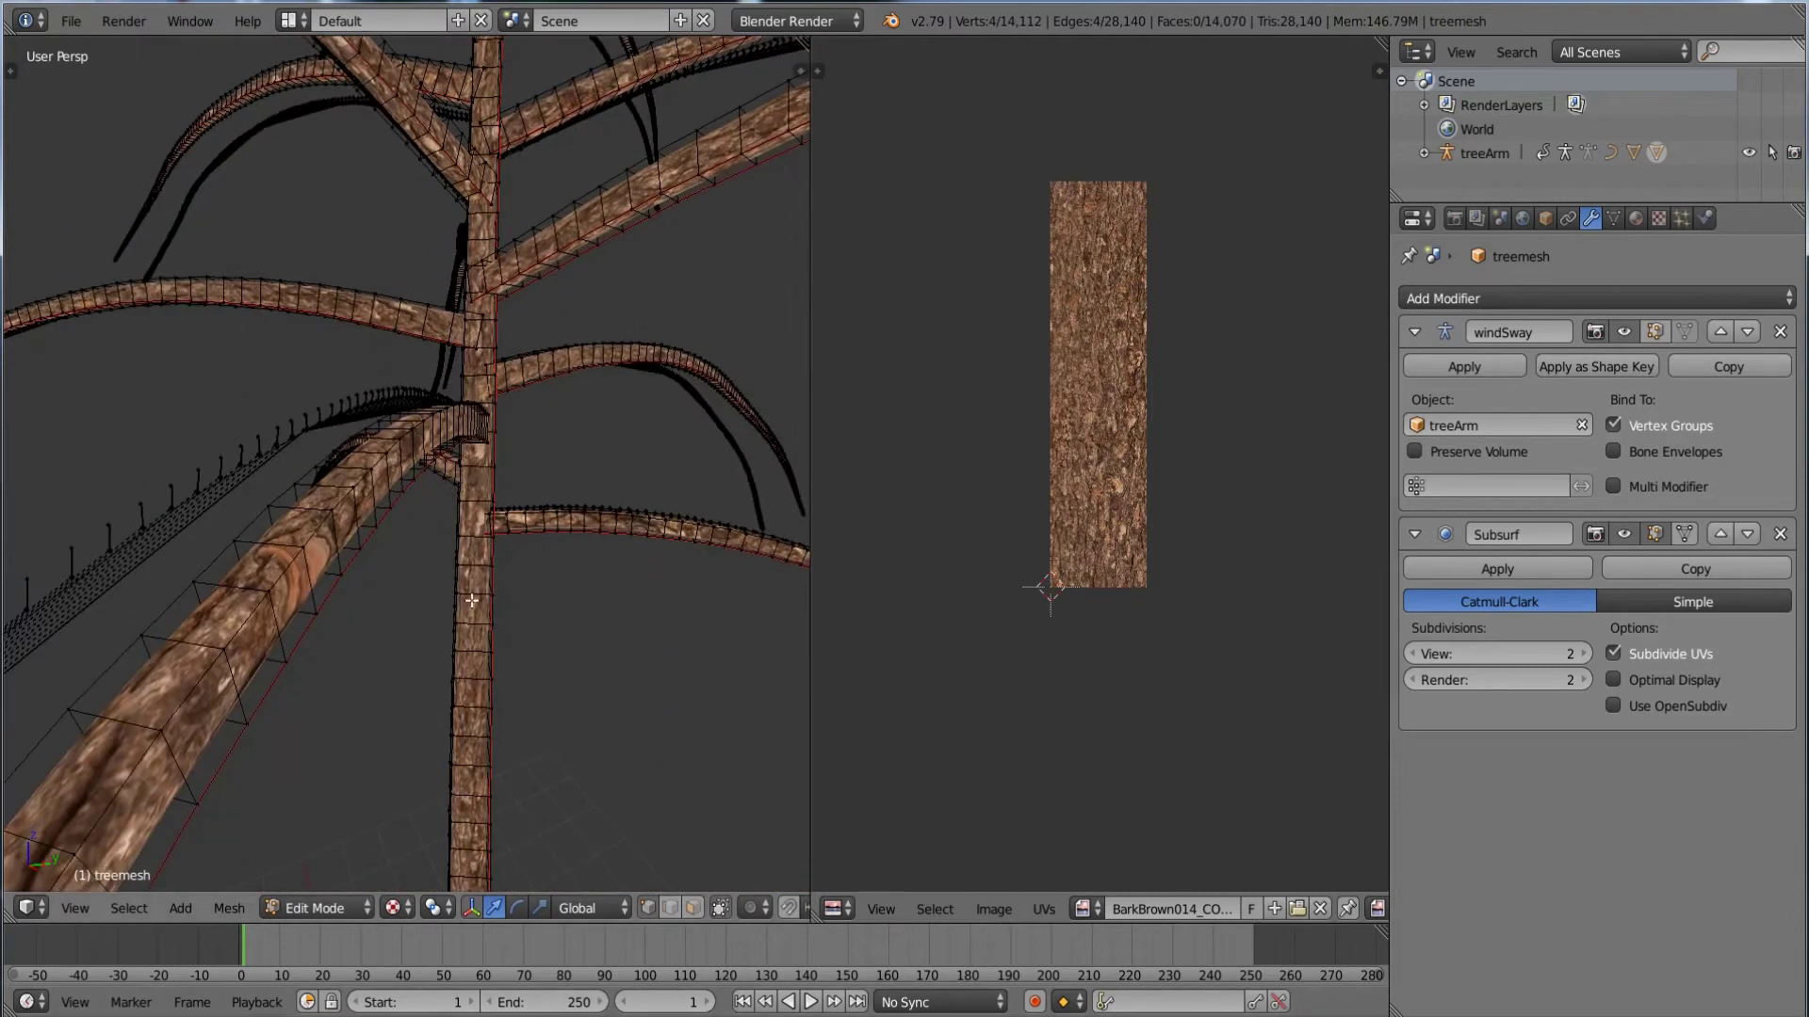
pyautogui.press('a')
pyautogui.press('s')
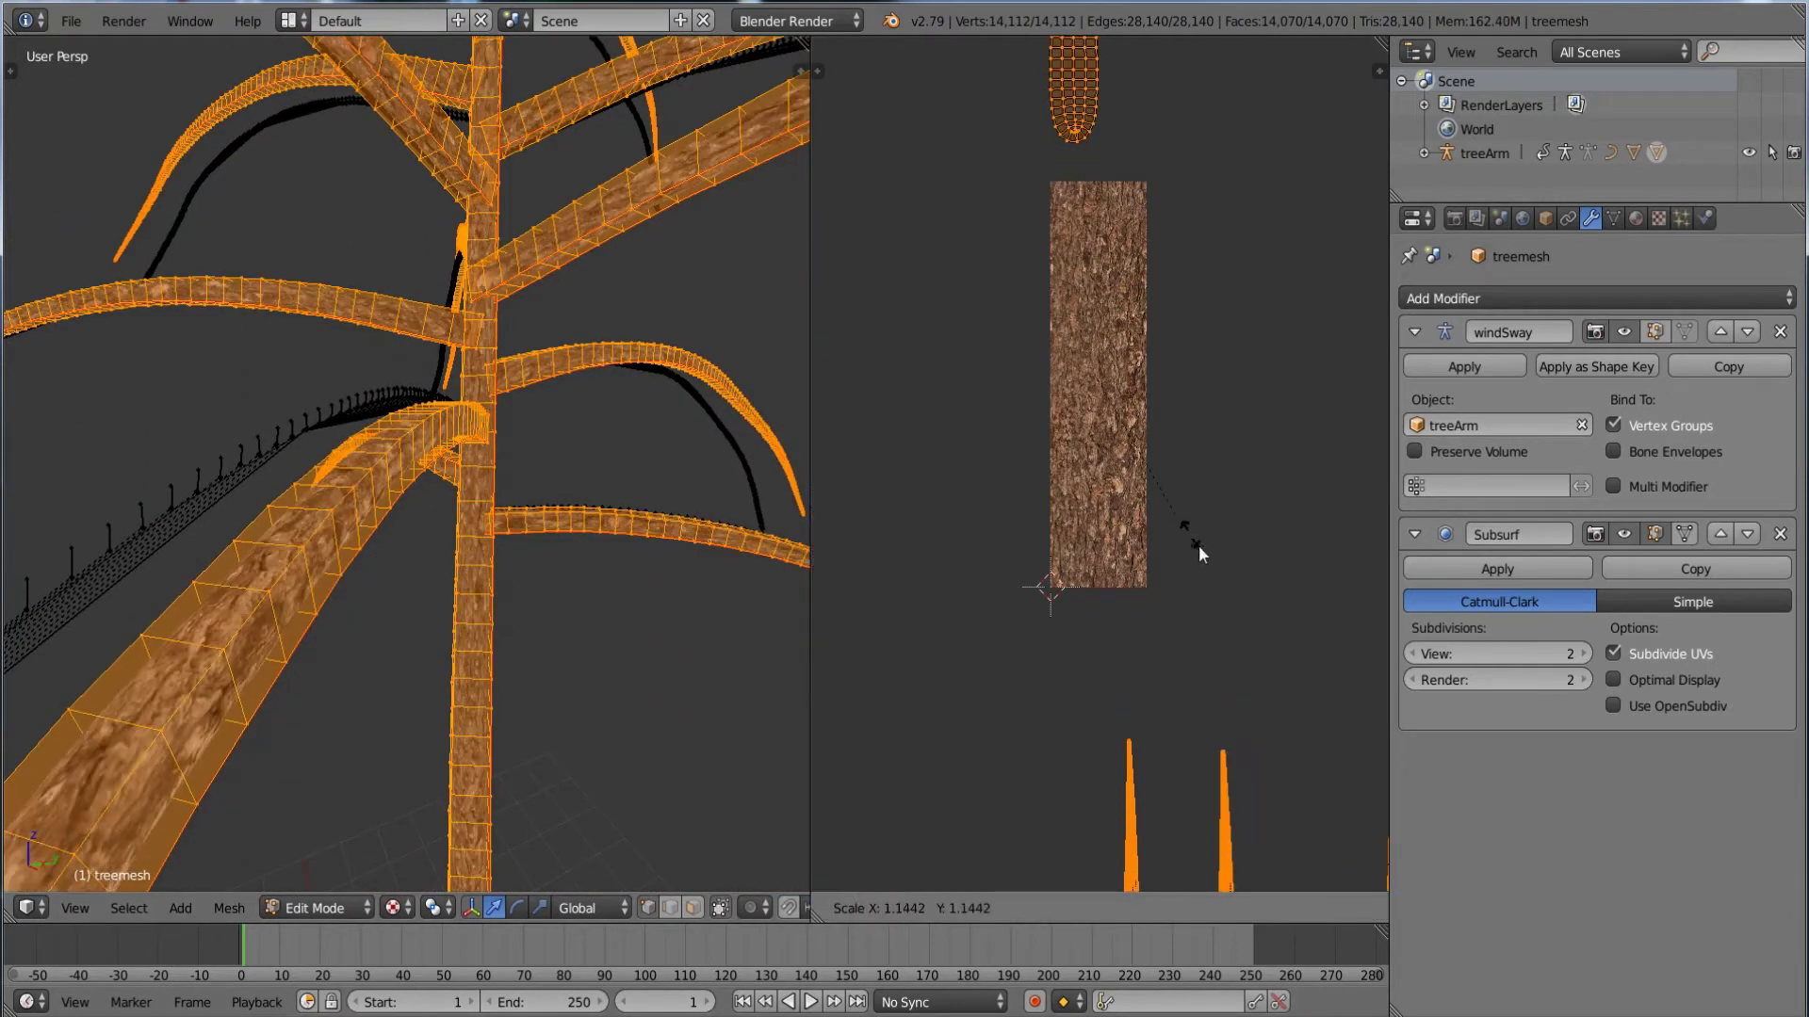
pyautogui.click(1206, 558)
pyautogui.press('Tab')
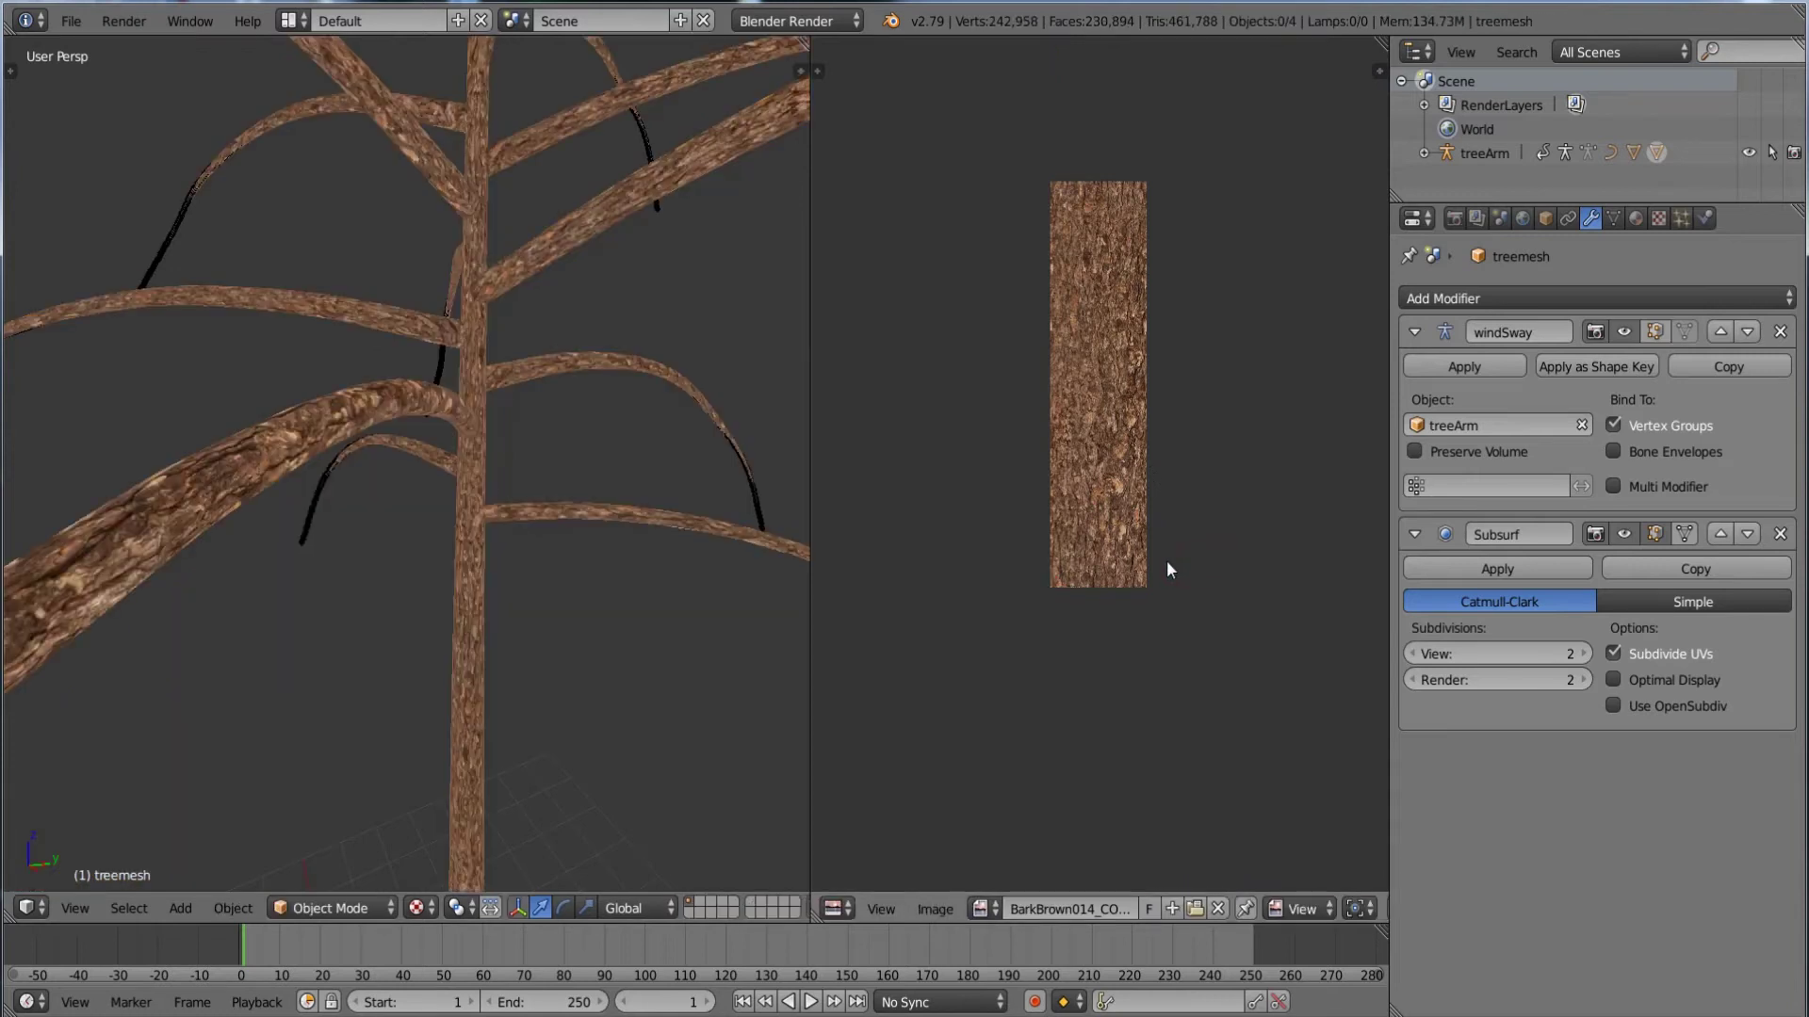
# - Scale all of the tree mesh's UV islands back down somewhat and check the bark on the trunk in Object Mode
pyautogui.scroll(-5, 606, 641)
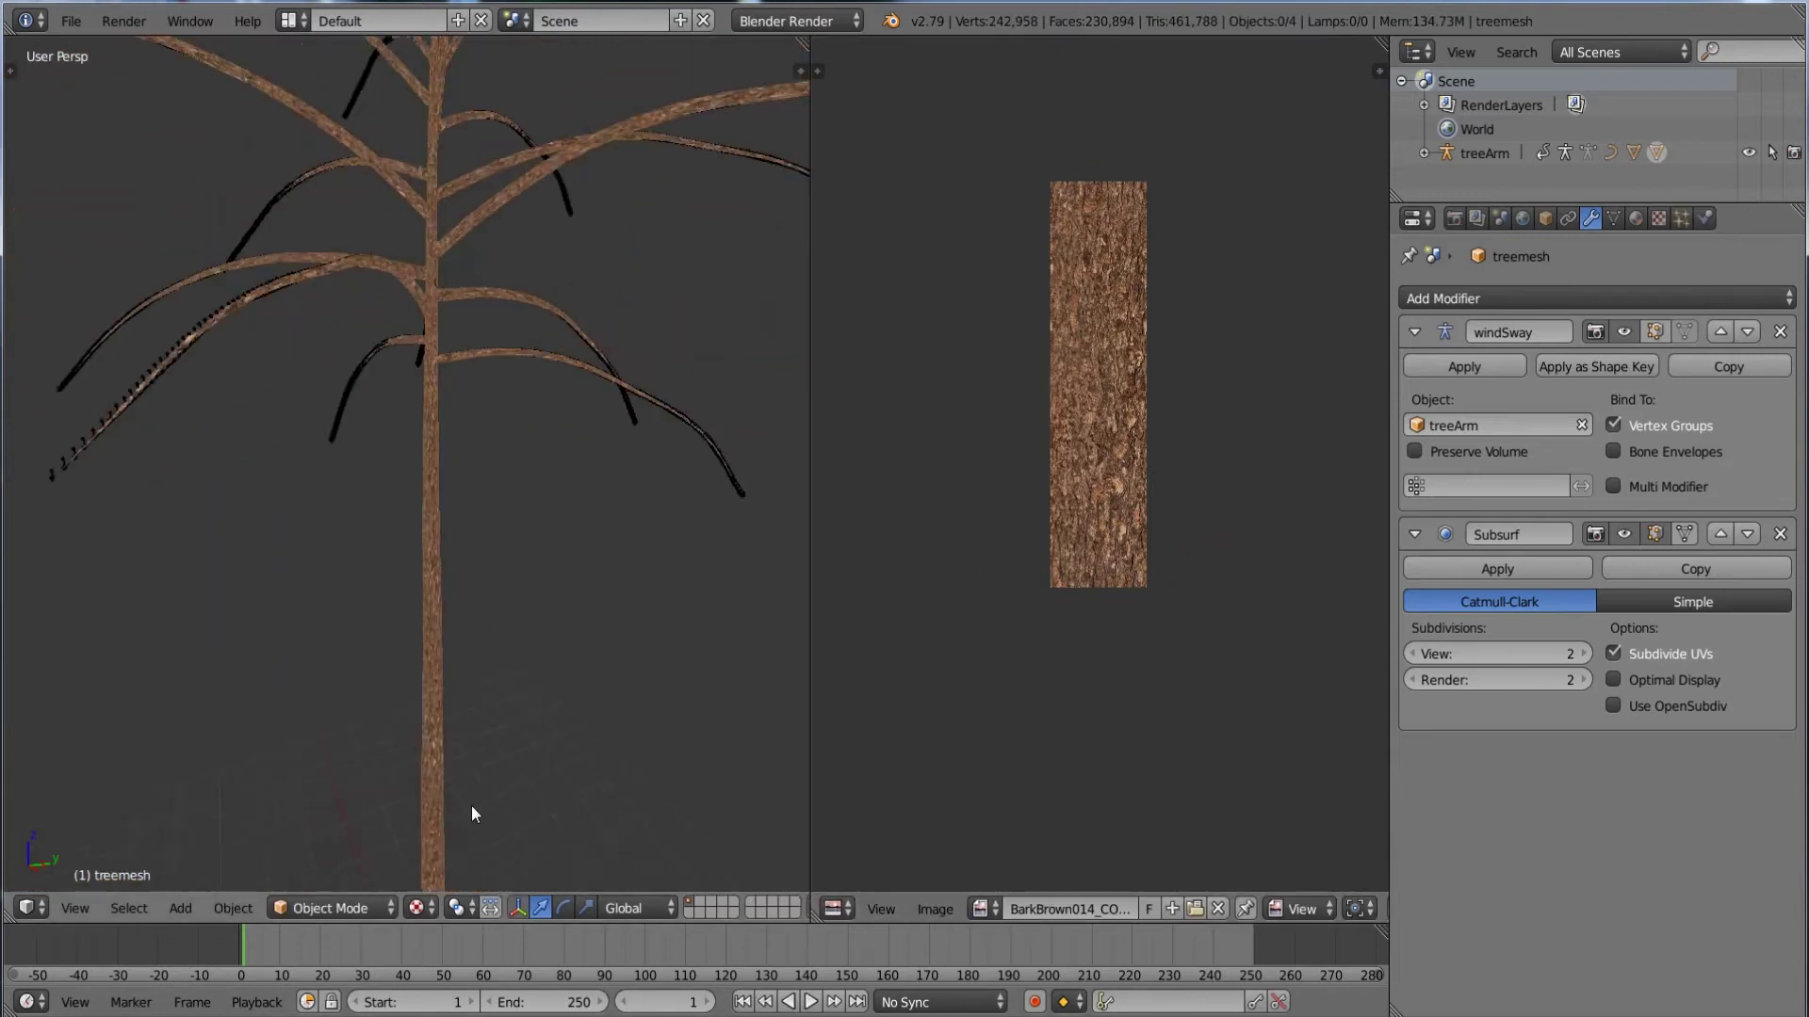
pyautogui.moveTo(464, 707); pyautogui.dragTo(480, 384, button='middle')
pyautogui.press('Tab')
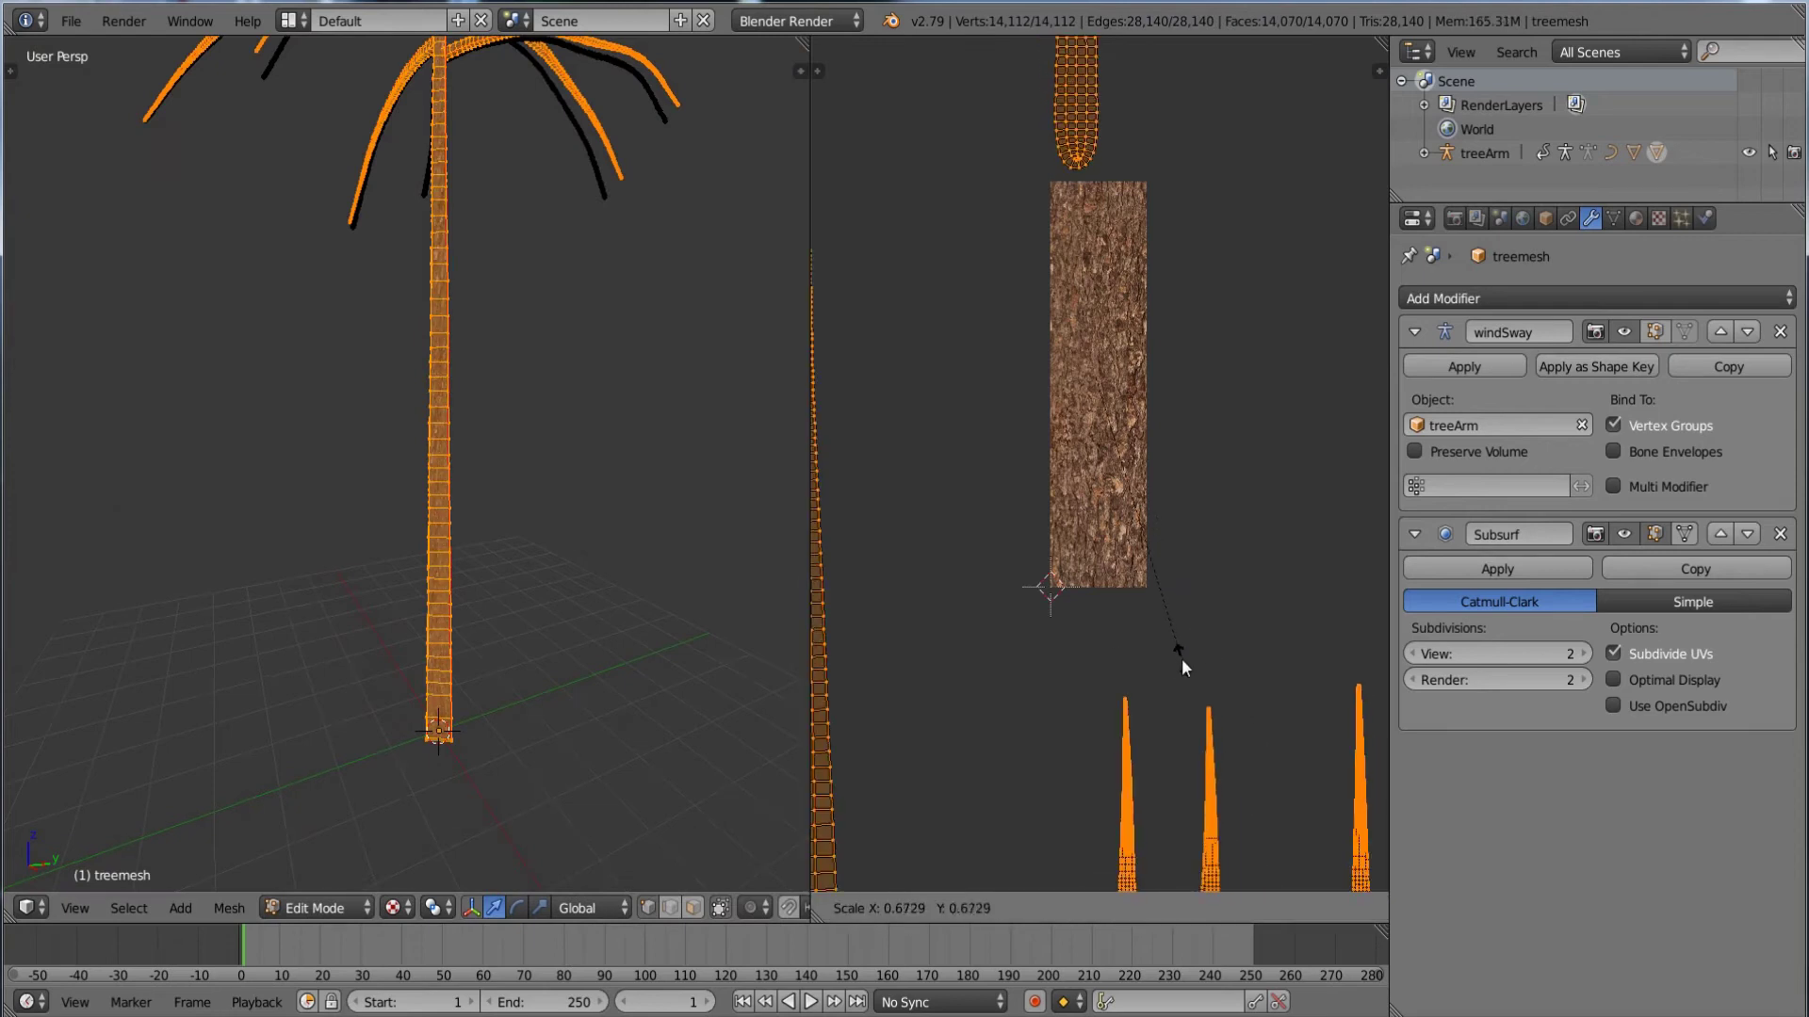
pyautogui.press('Tab')
pyautogui.scroll(6, 497, 596)
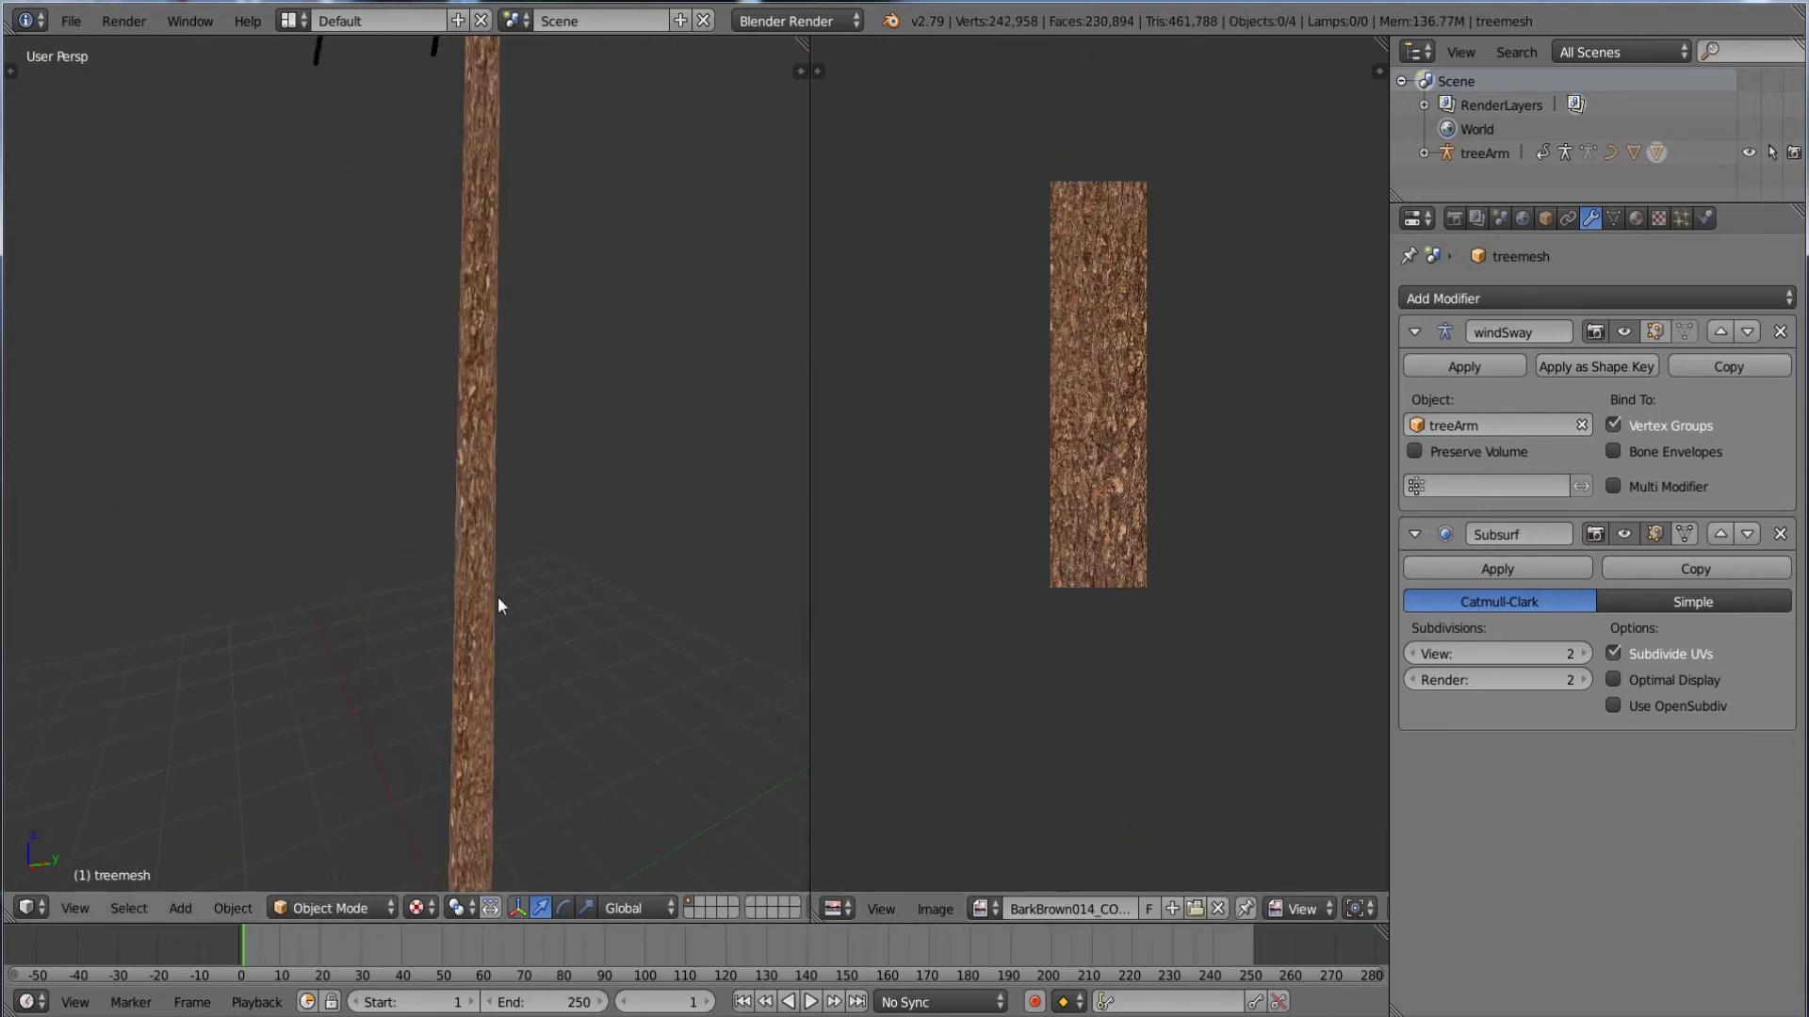
pyautogui.moveTo(498, 597); pyautogui.dragTo(408, 445, button='middle')
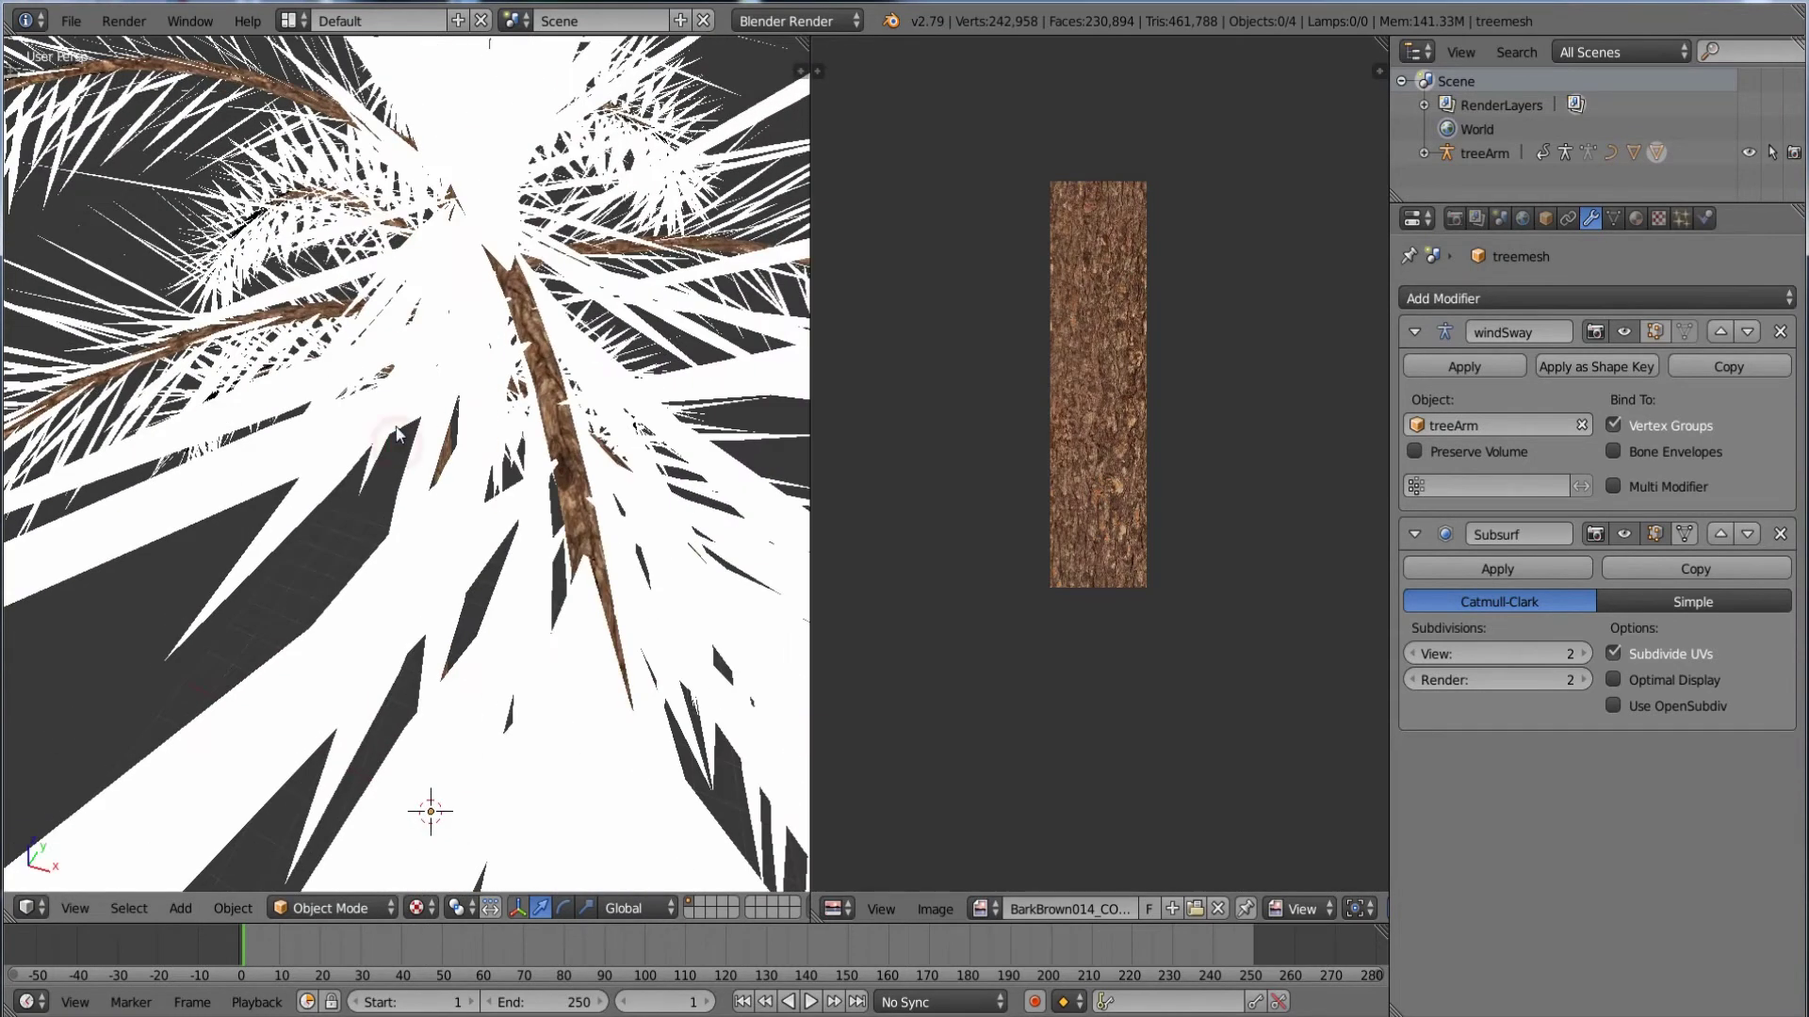
# - Select the leaves object and load the leaf image 2007-12-09__IGP9162.jpg from the Desktop
pyautogui.rightClick(396, 425)
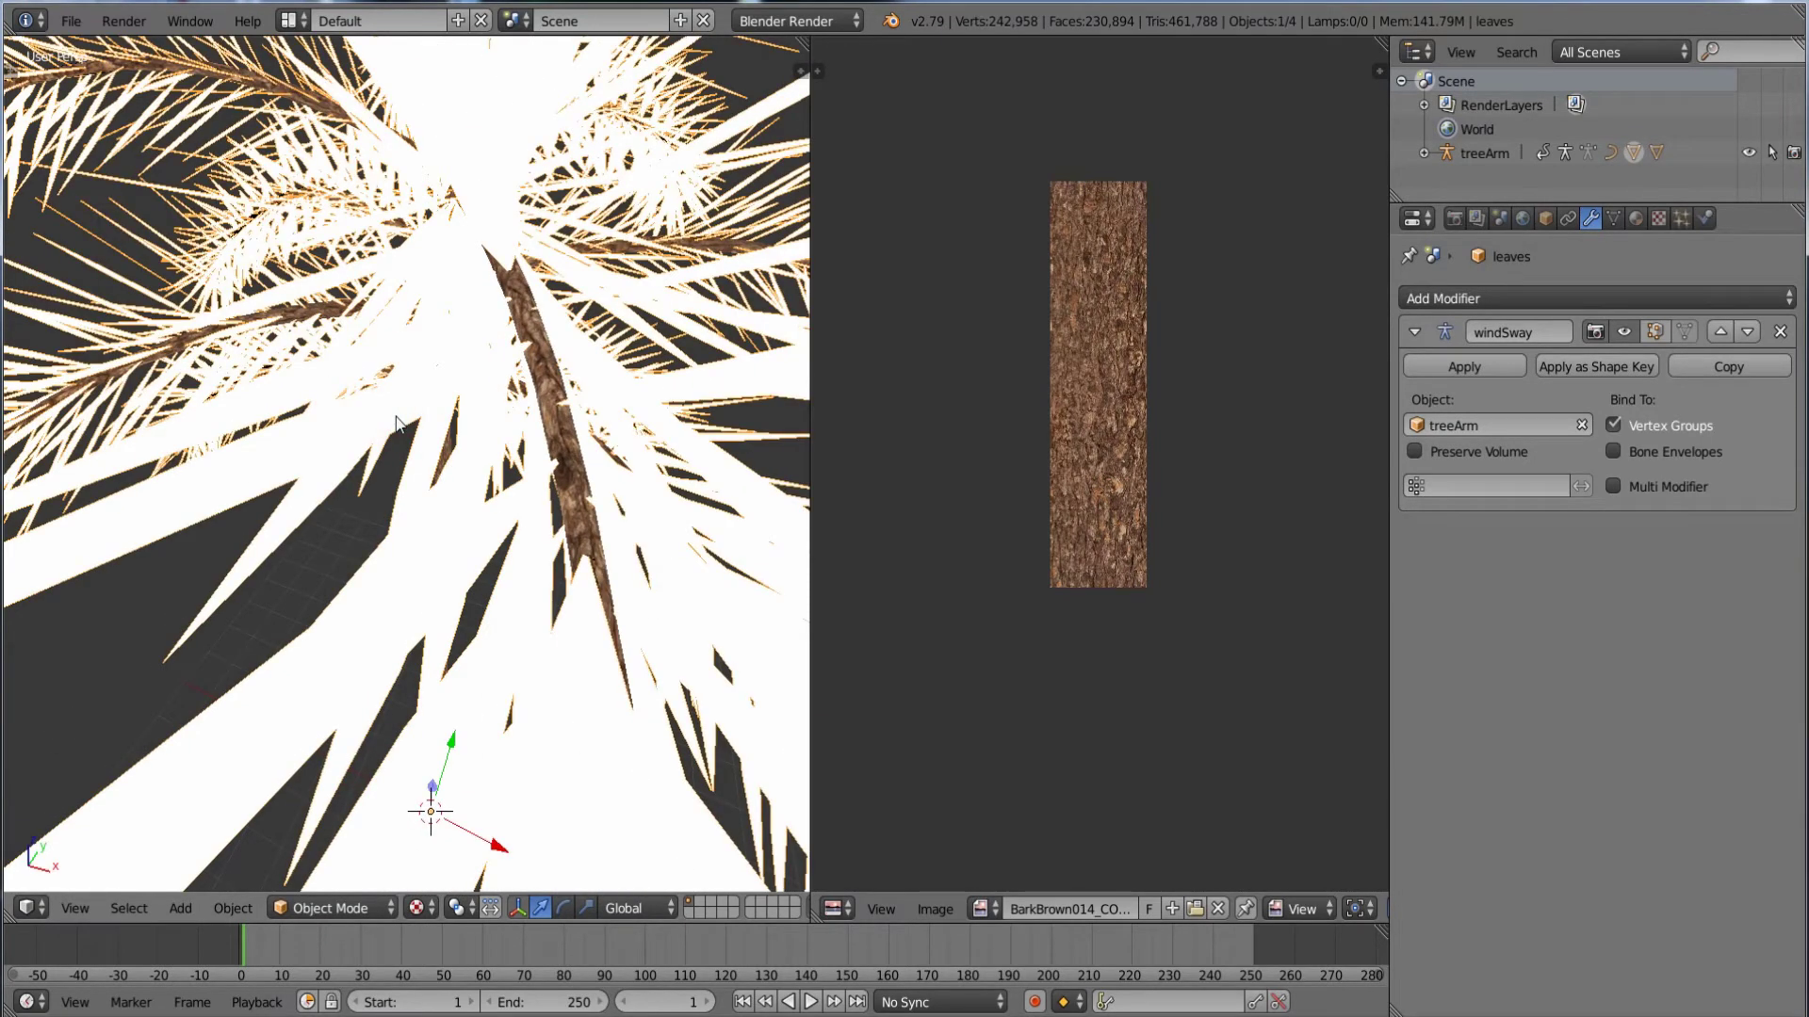
pyautogui.click(1614, 219)
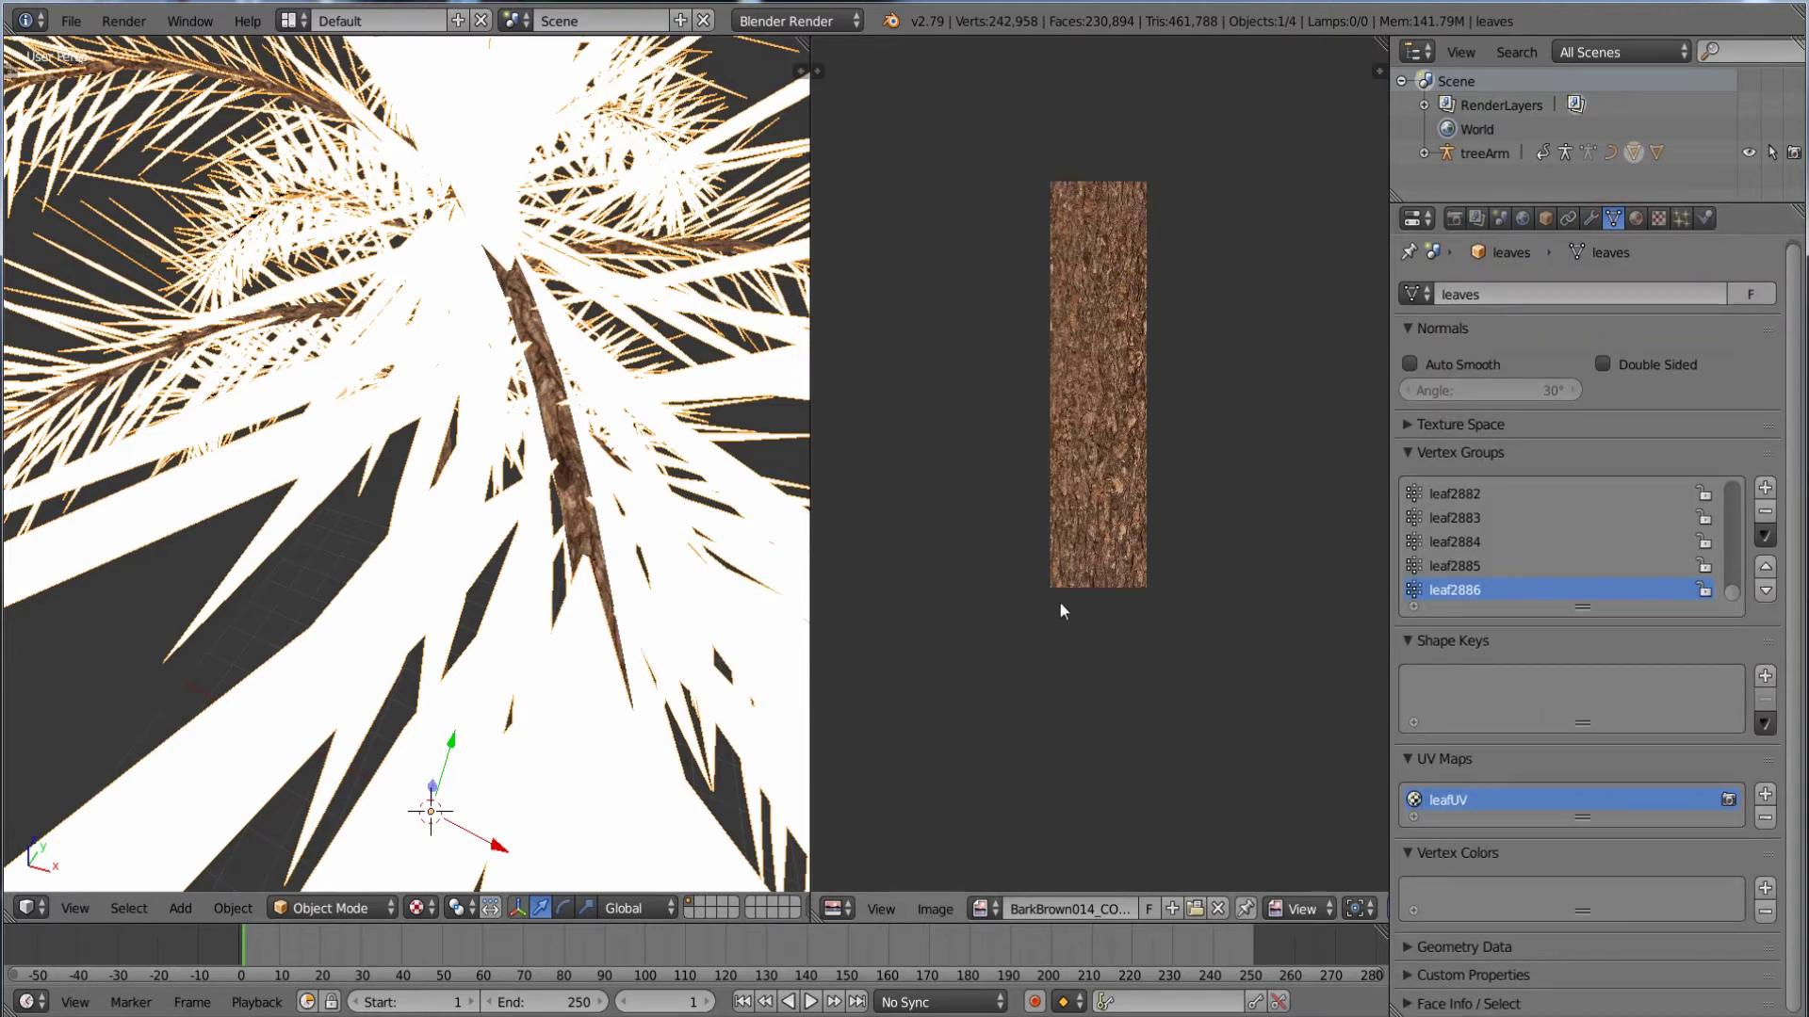
pyautogui.click(1195, 908)
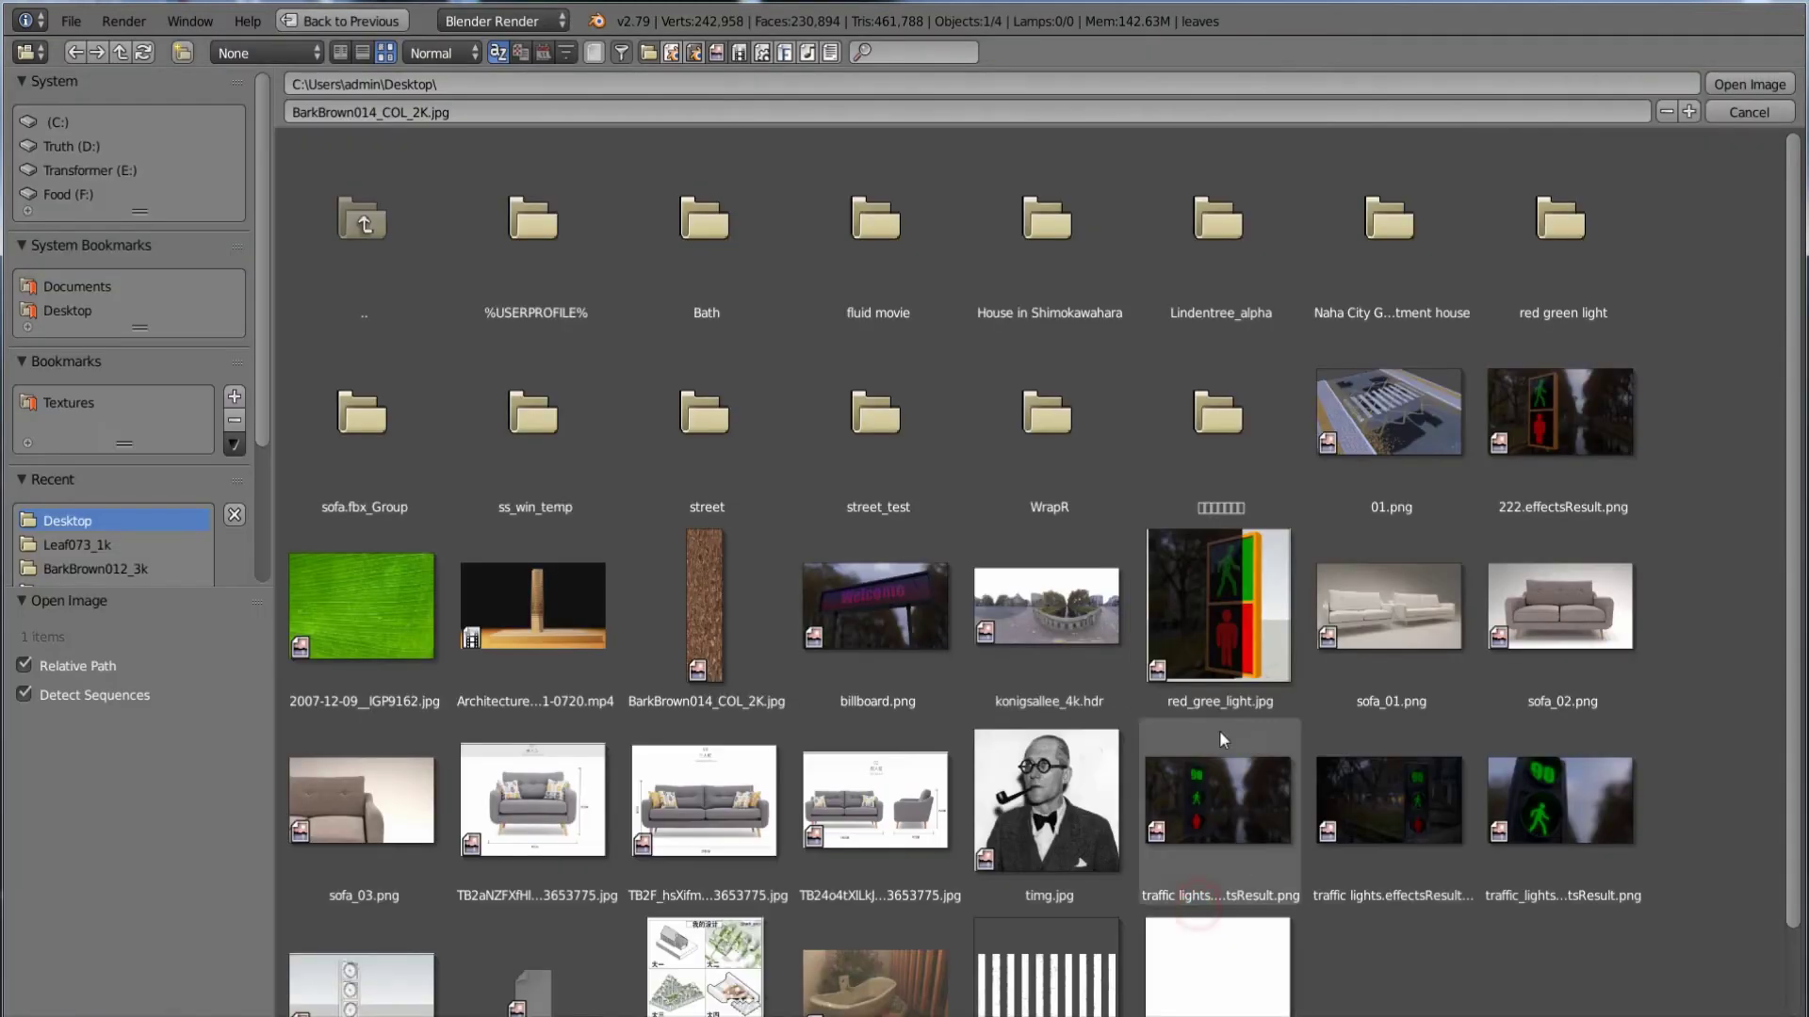
pyautogui.doubleClick(398, 616)
pyautogui.scroll(-2, 1121, 411)
pyautogui.scroll(2, 1040, 307)
pyautogui.moveTo(1041, 307); pyautogui.dragTo(1101, 423, button='middle')
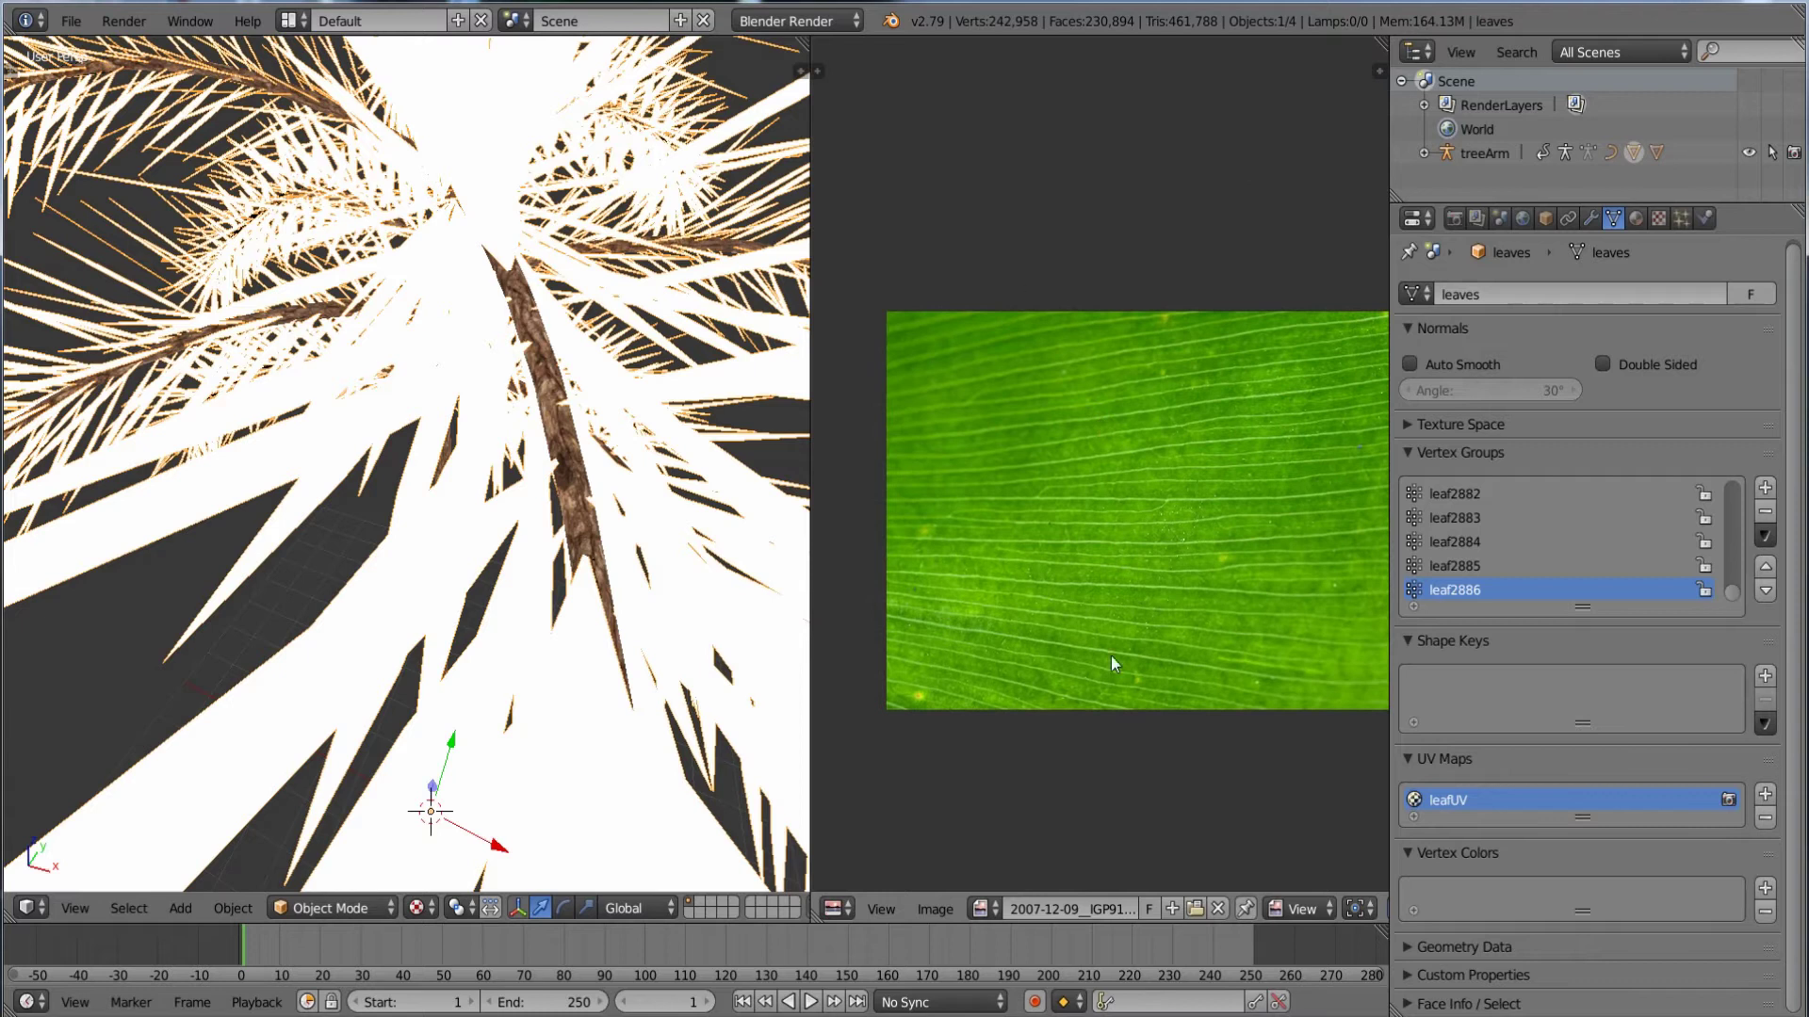
# - Enter Edit Mode on the leaves with all geometry selected and assign the already loaded 2007-12-09__IGP9162.jpg image to their UVs
pyautogui.press('Tab')
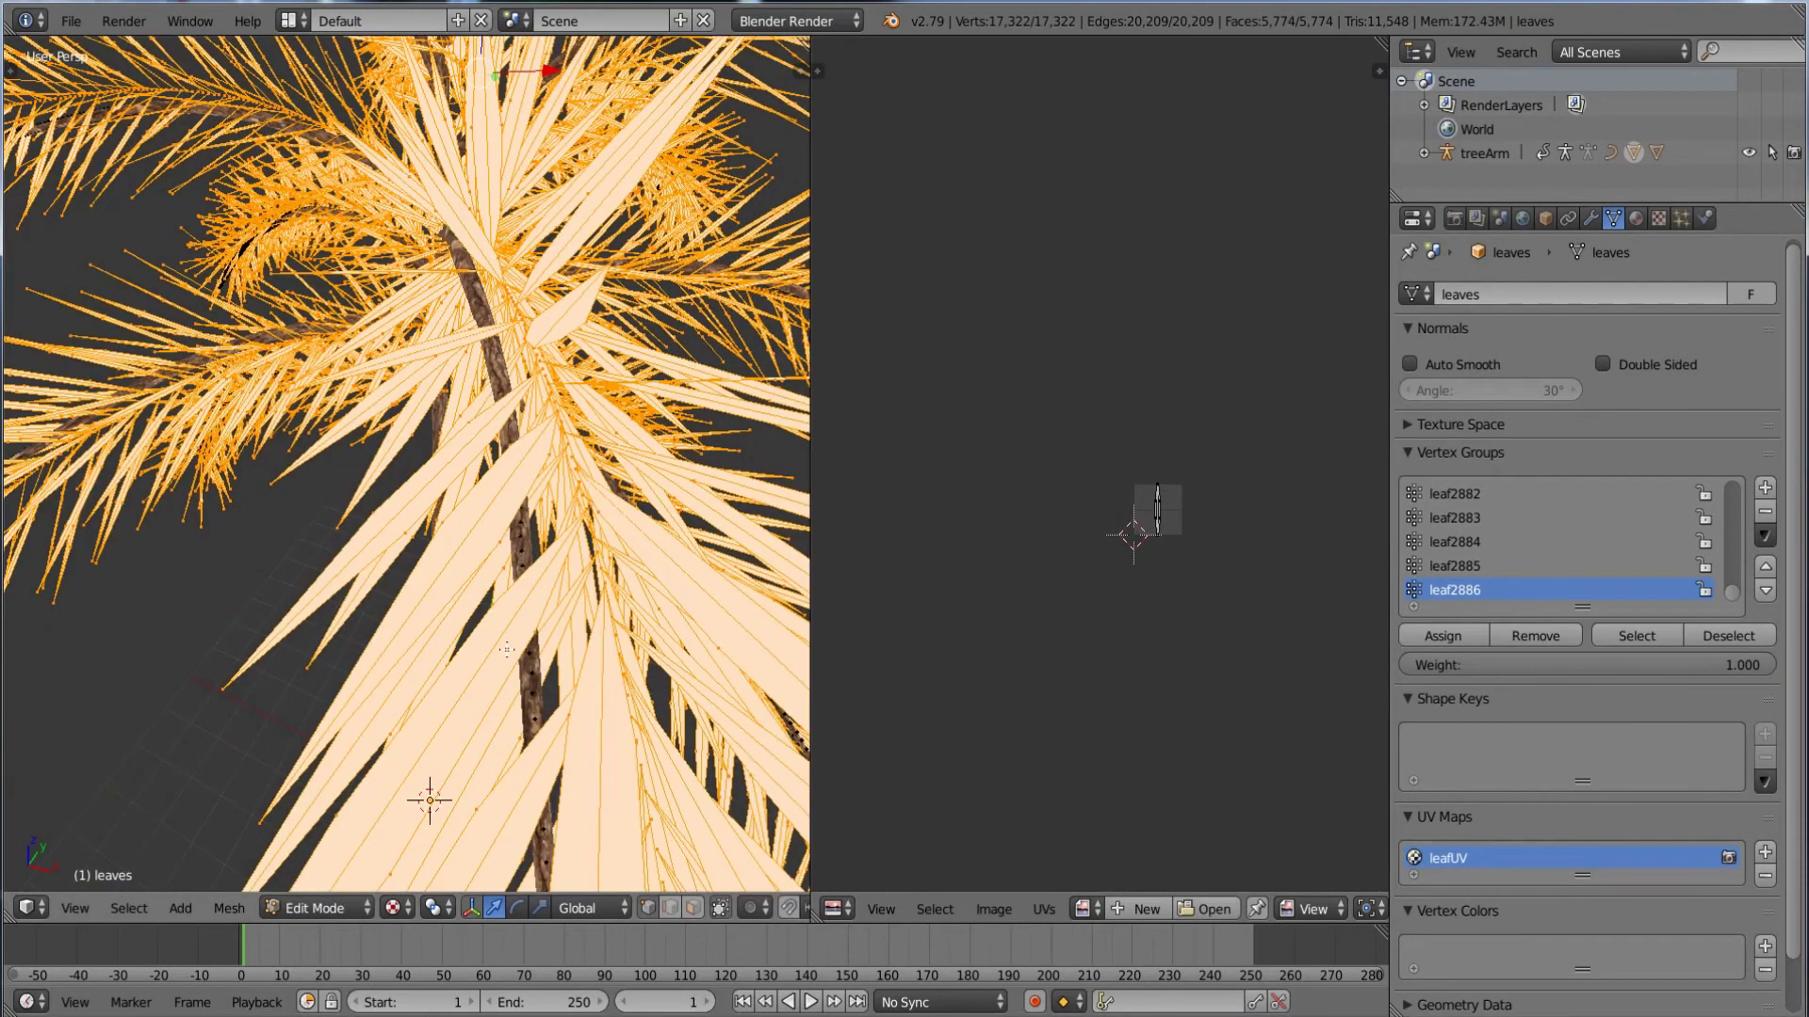
pyautogui.press('a')
pyautogui.press('a')
pyautogui.scroll(3, 1180, 830)
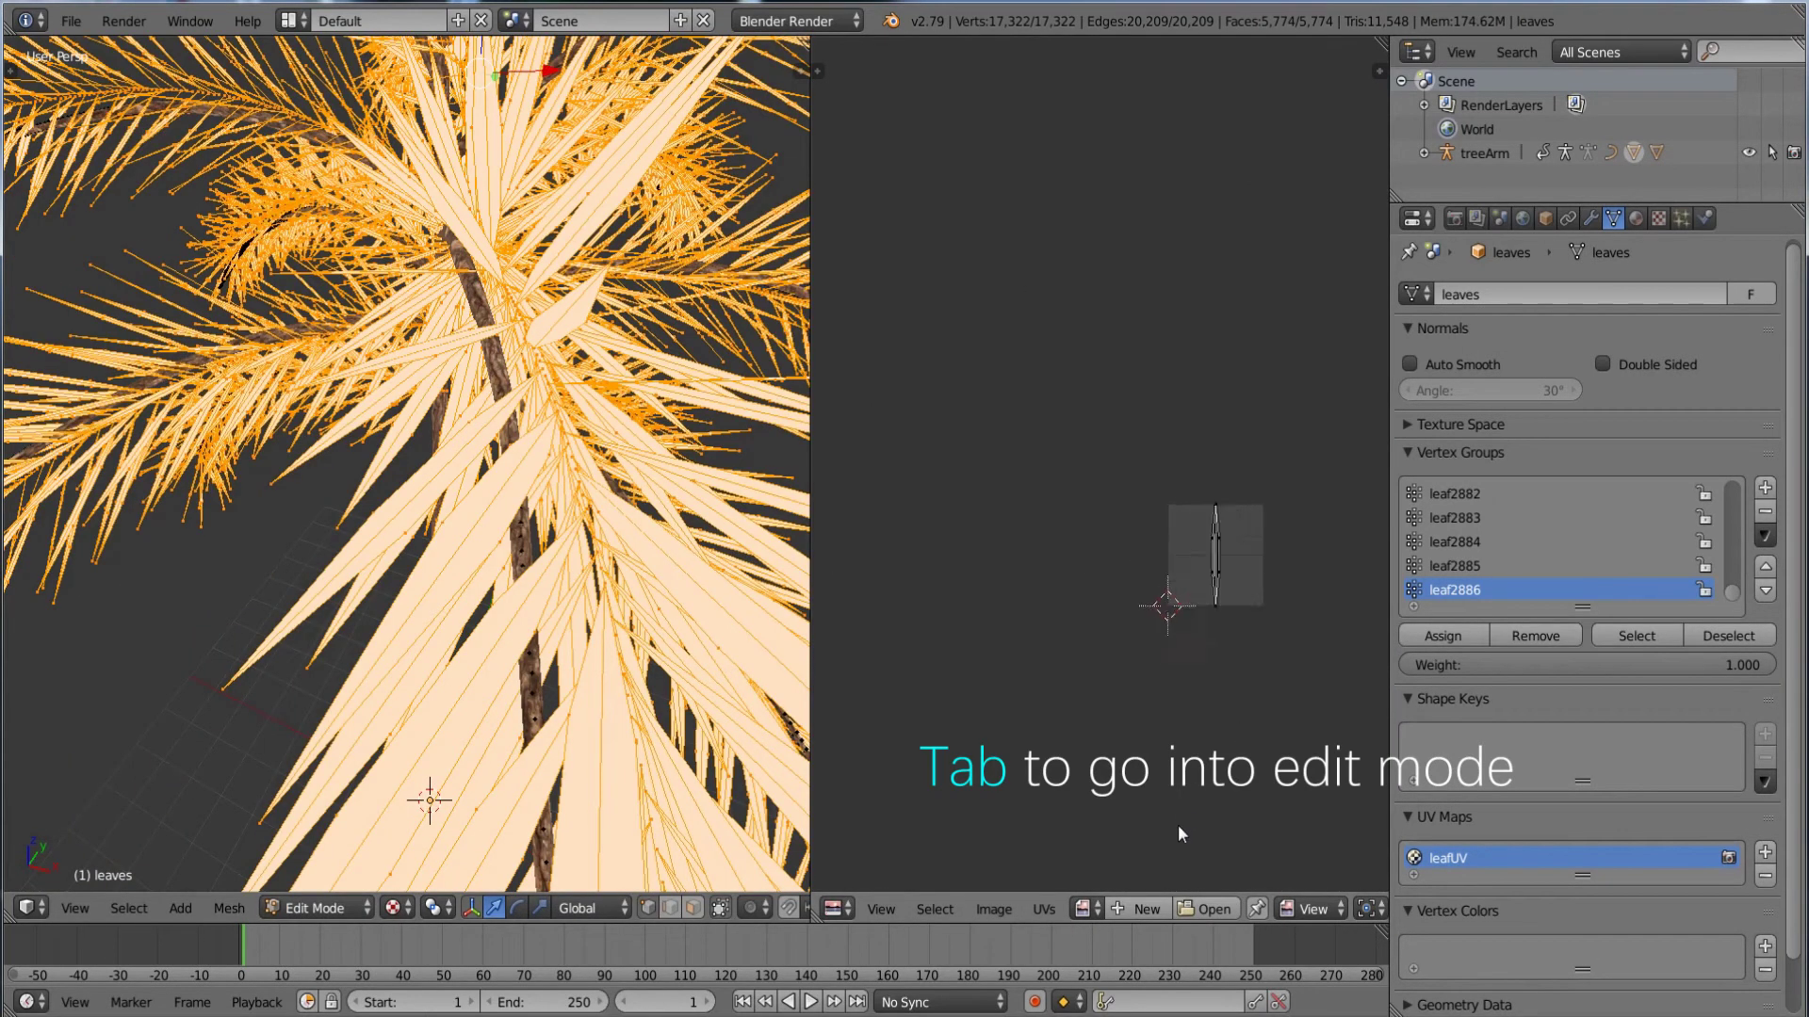
pyautogui.click(1206, 909)
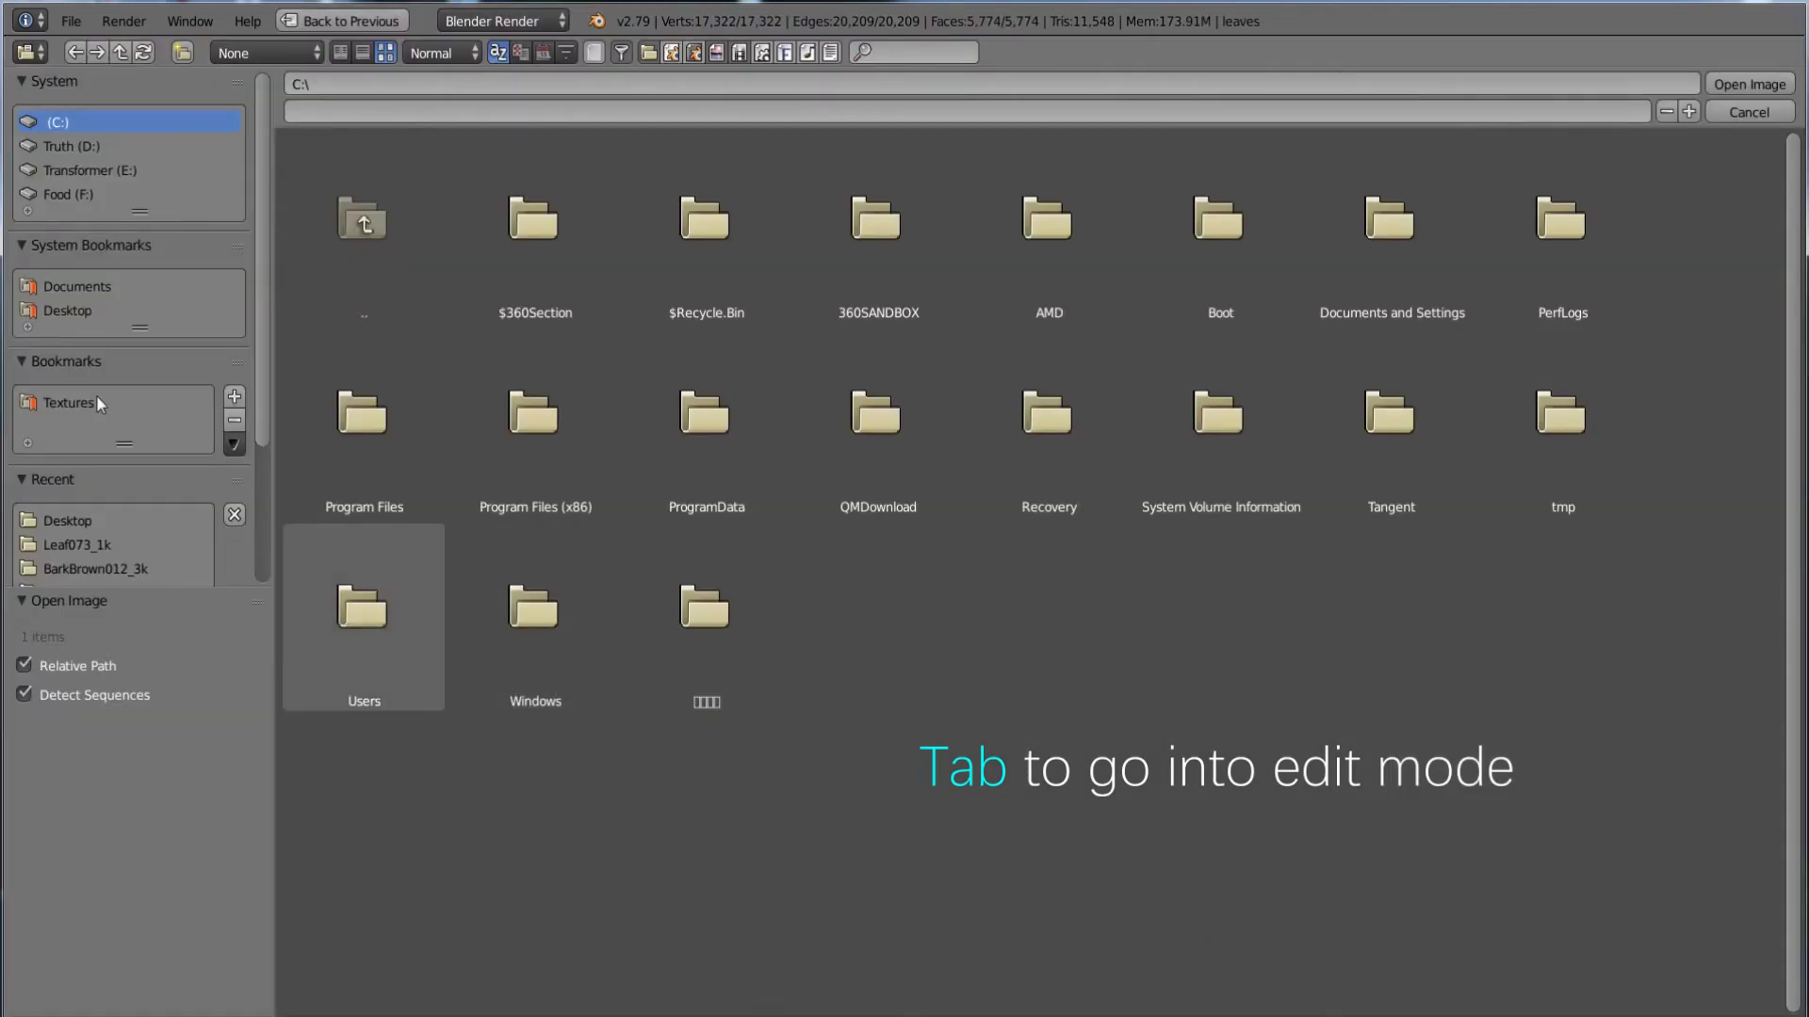
pyautogui.click(1752, 111)
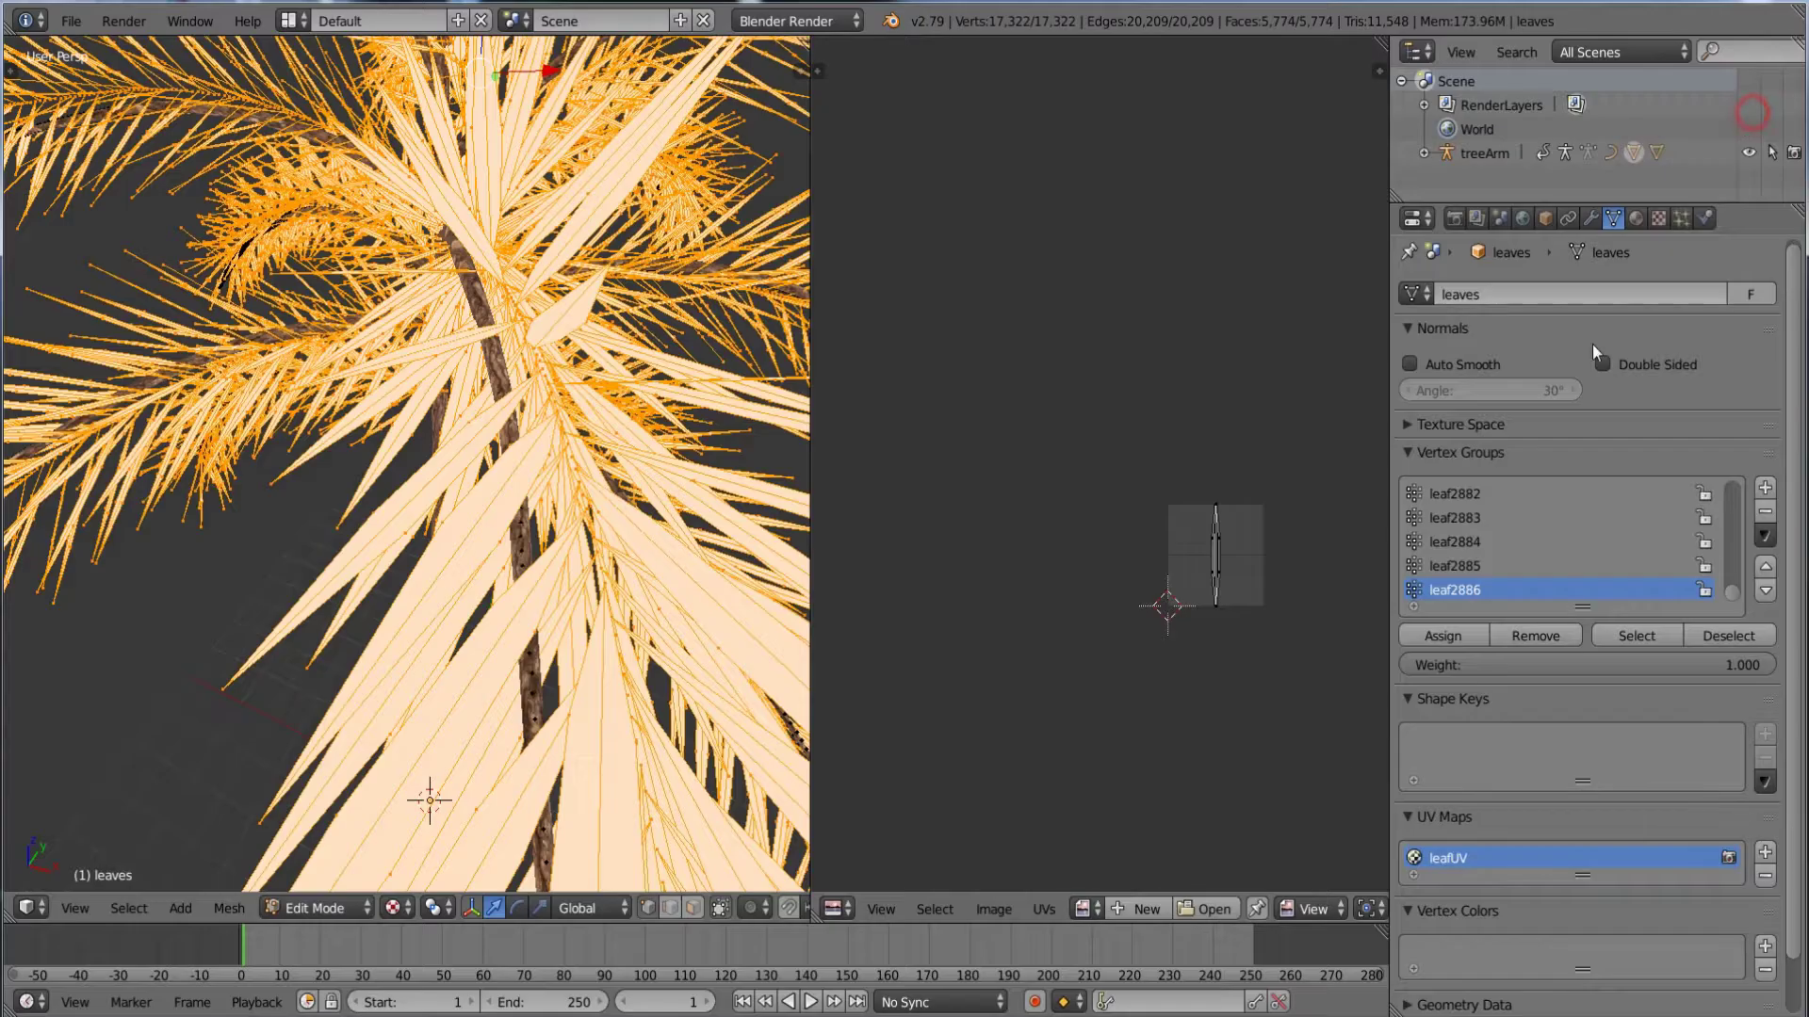
pyautogui.click(1083, 910)
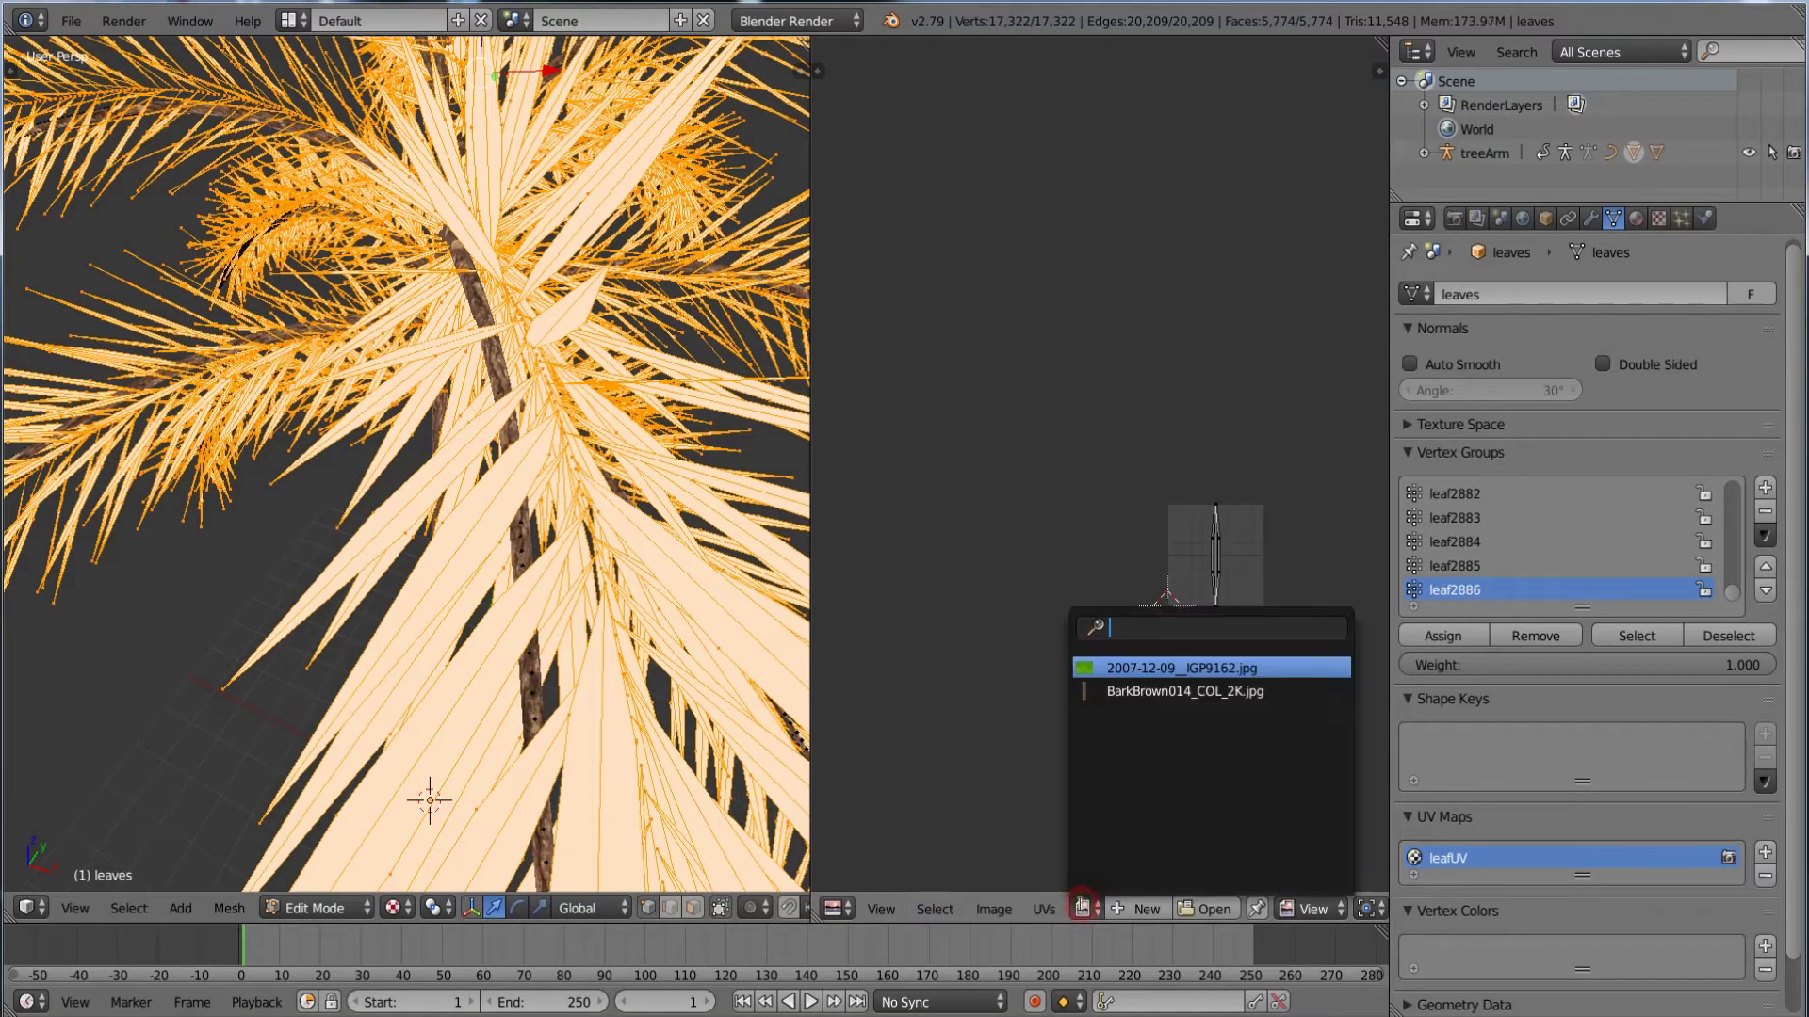
pyautogui.click(1114, 671)
pyautogui.scroll(-3, 1116, 471)
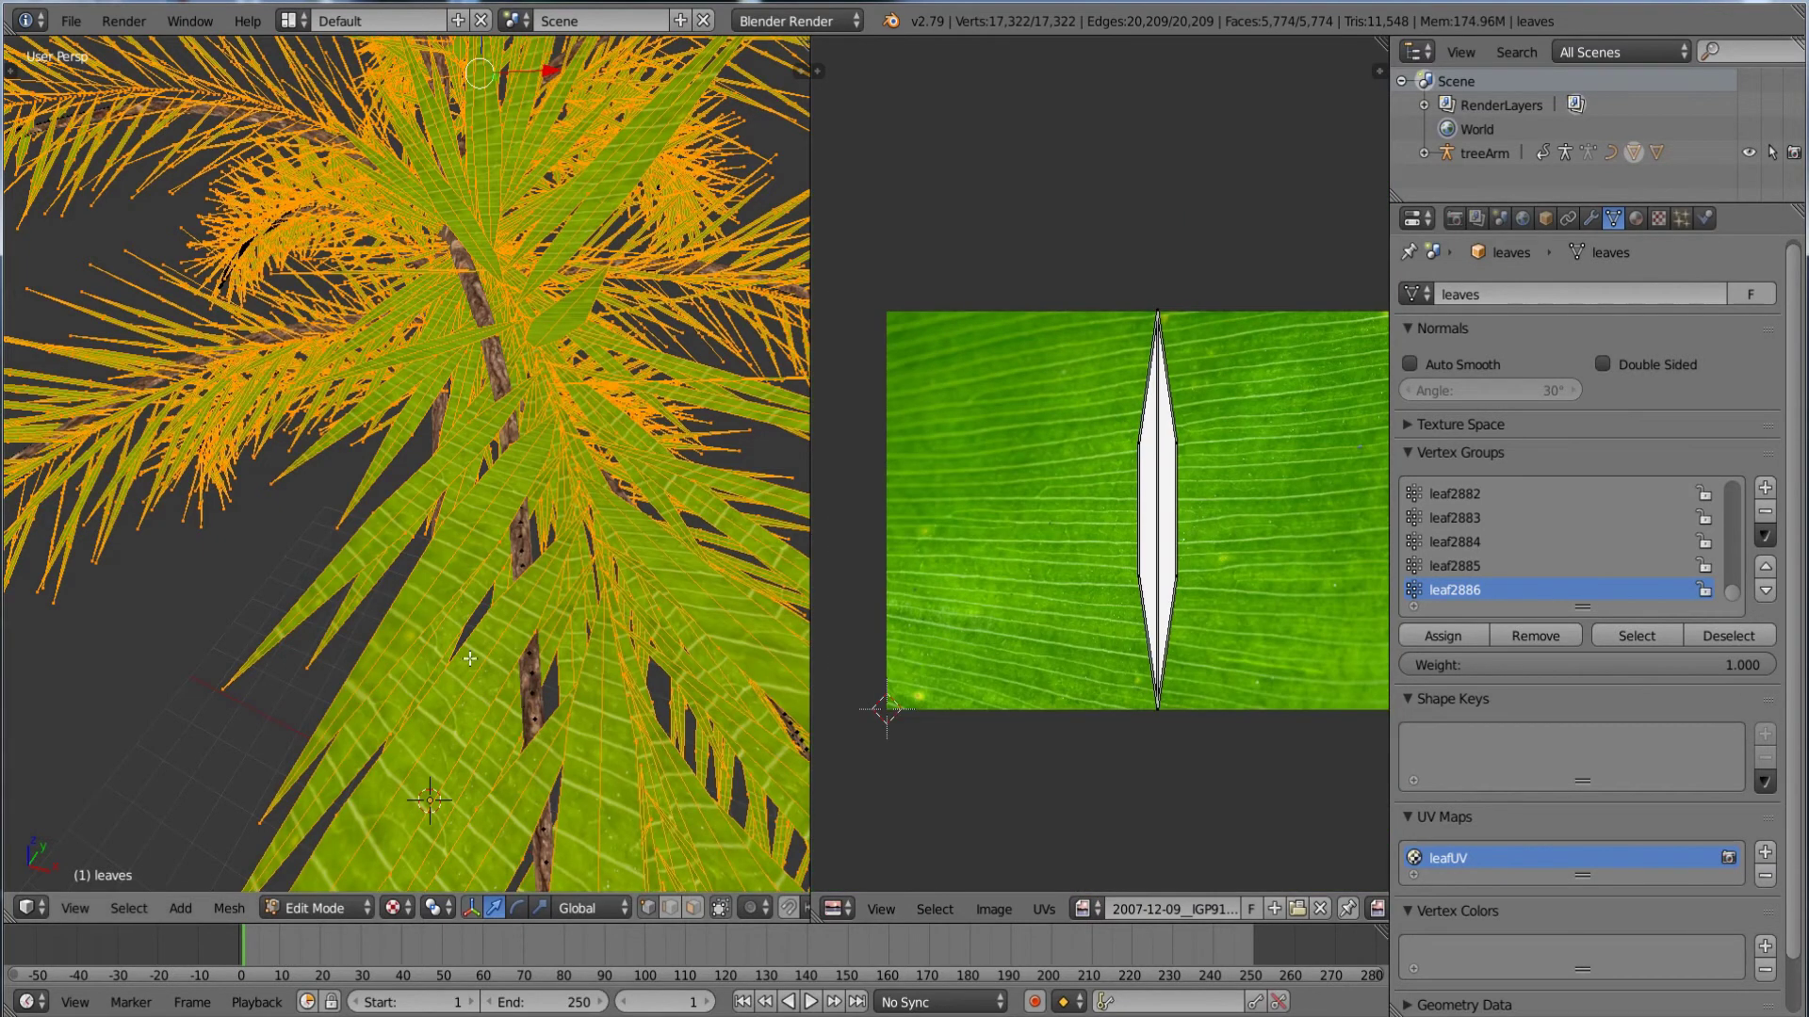
pyautogui.moveTo(470, 659); pyautogui.dragTo(528, 567, button='middle')
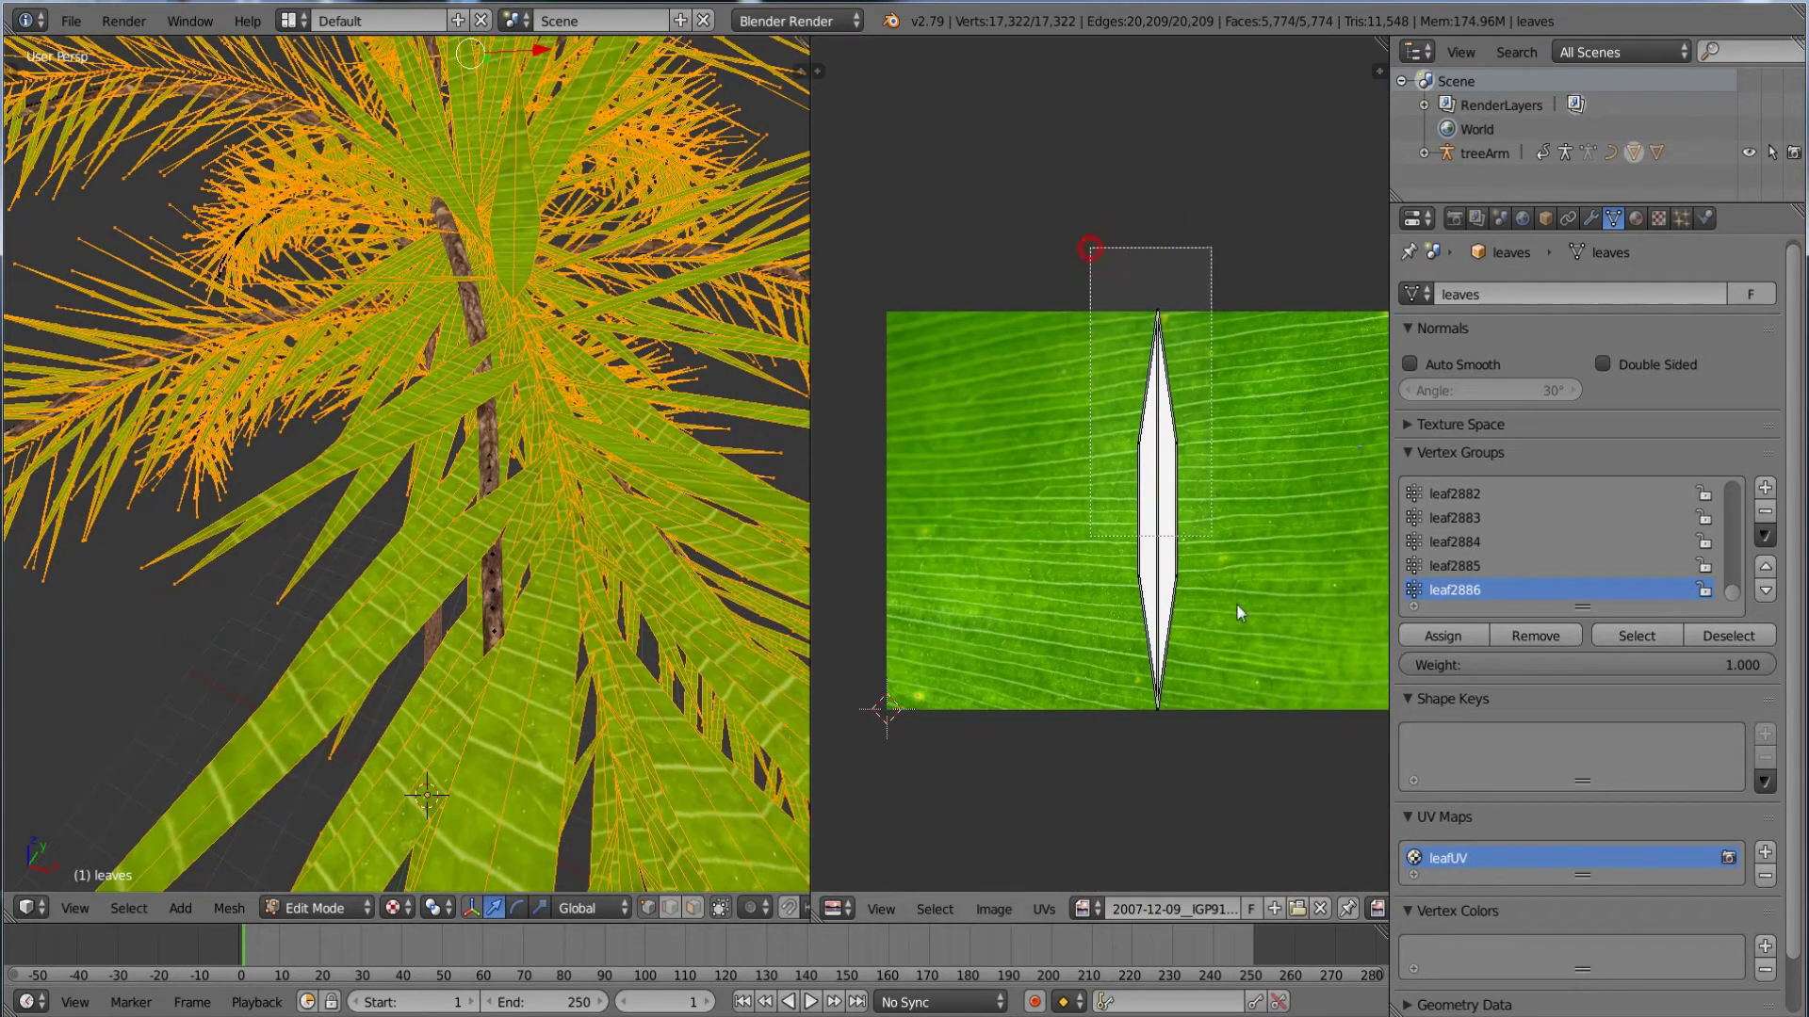
# - Select the entire leaf UV island and rotate it 90 degrees so it runs along the leaf image's veins
pyautogui.moveTo(1236, 612); pyautogui.dragTo(1263, 721)
pyautogui.press('r')
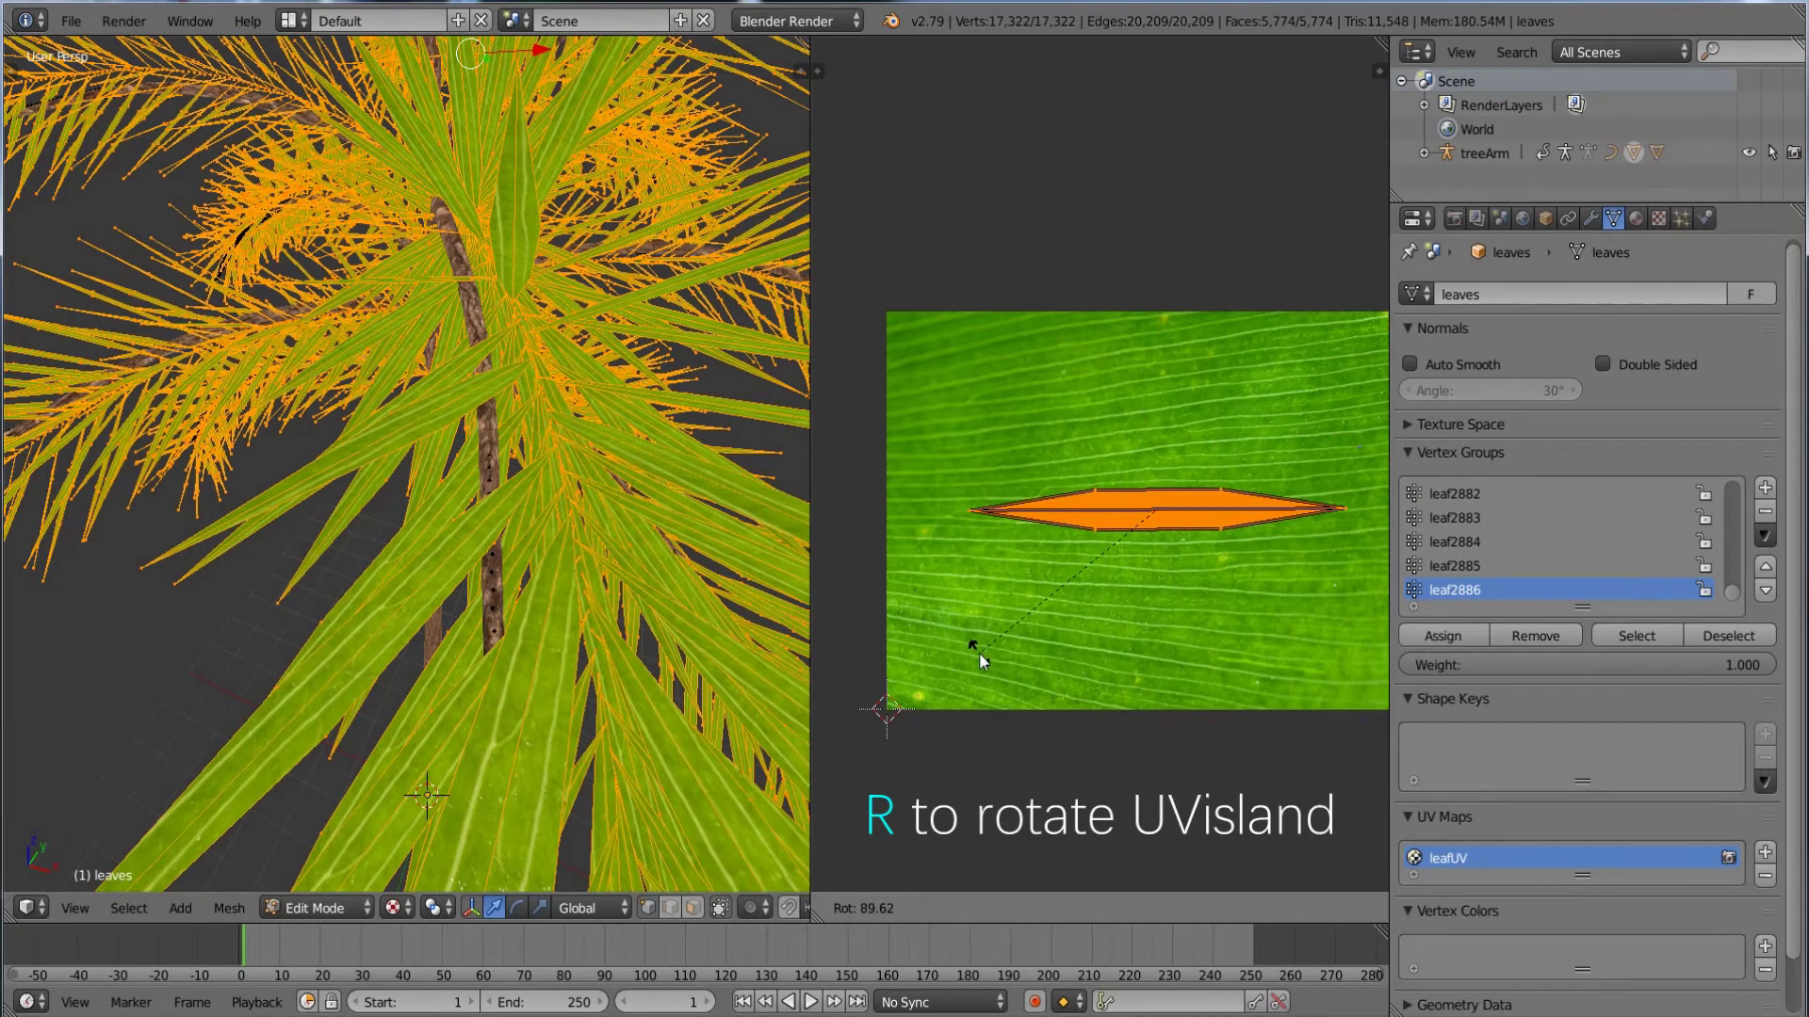
pyautogui.press('9')
pyautogui.press('0')
pyautogui.press('Return')
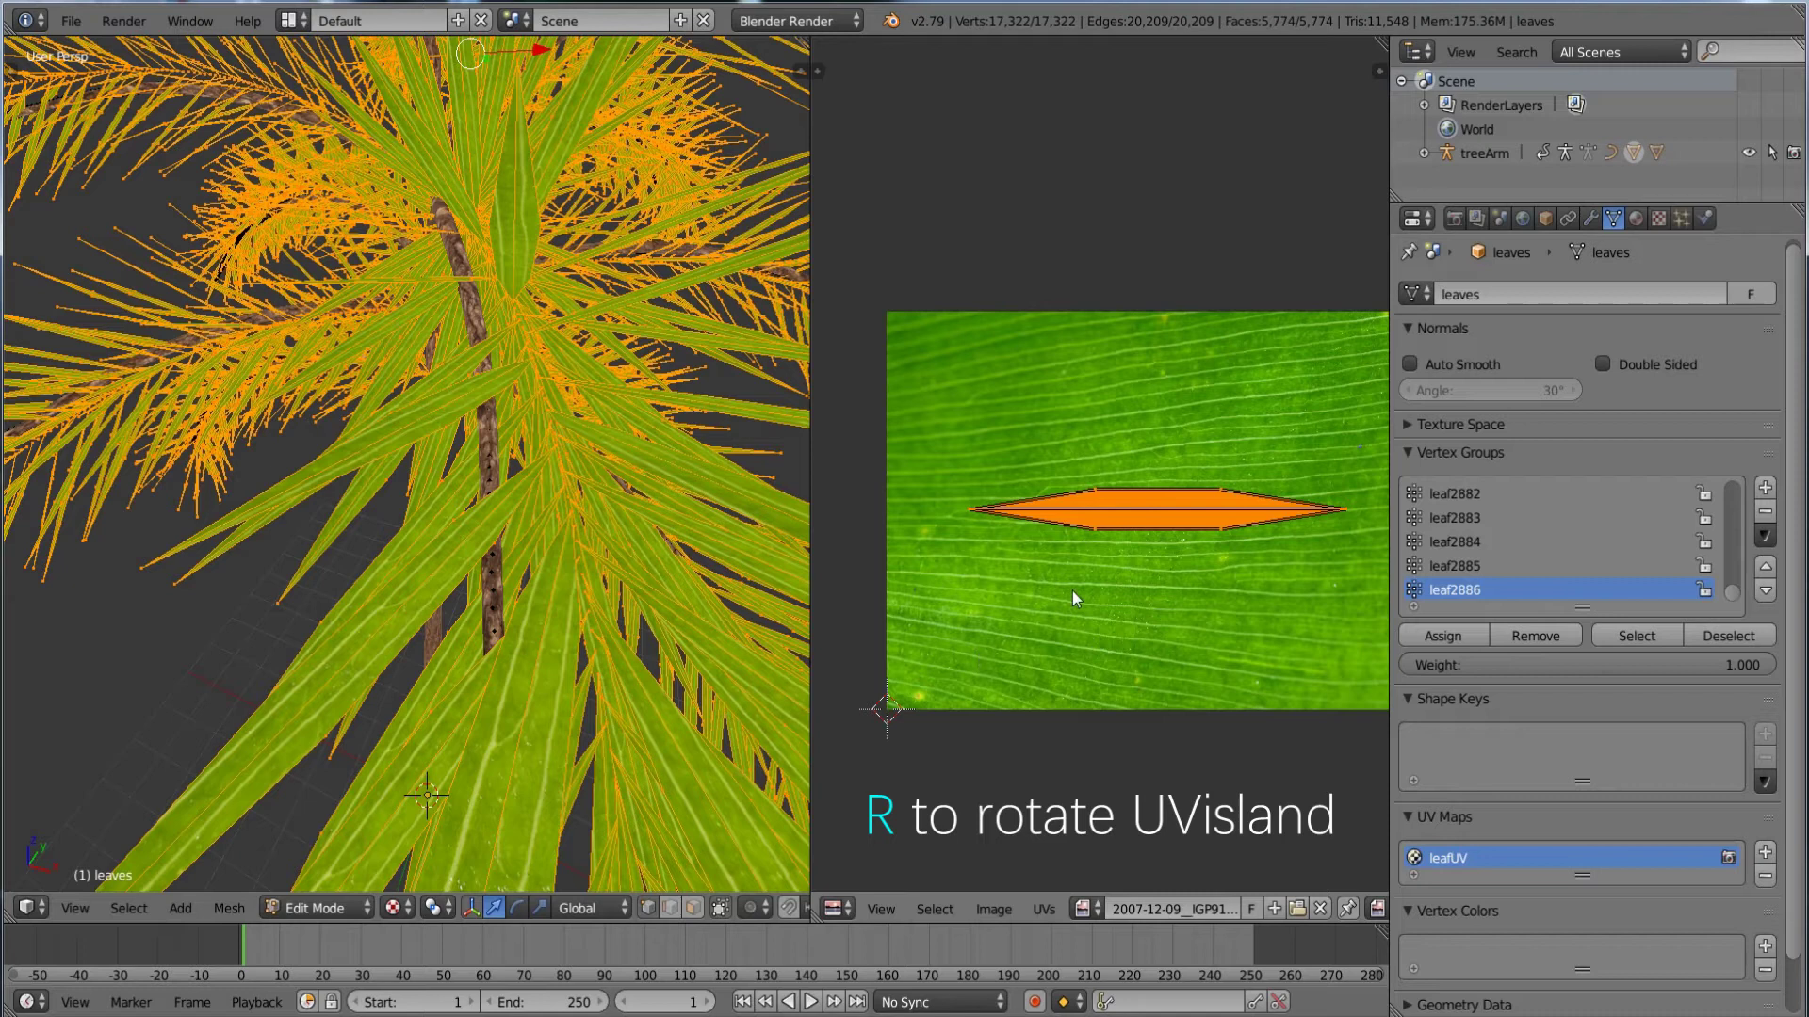
# - Scale and reposition the leaf UV island to span nearly the full width of the leaf image, then return to Object Mode
pyautogui.press('s')
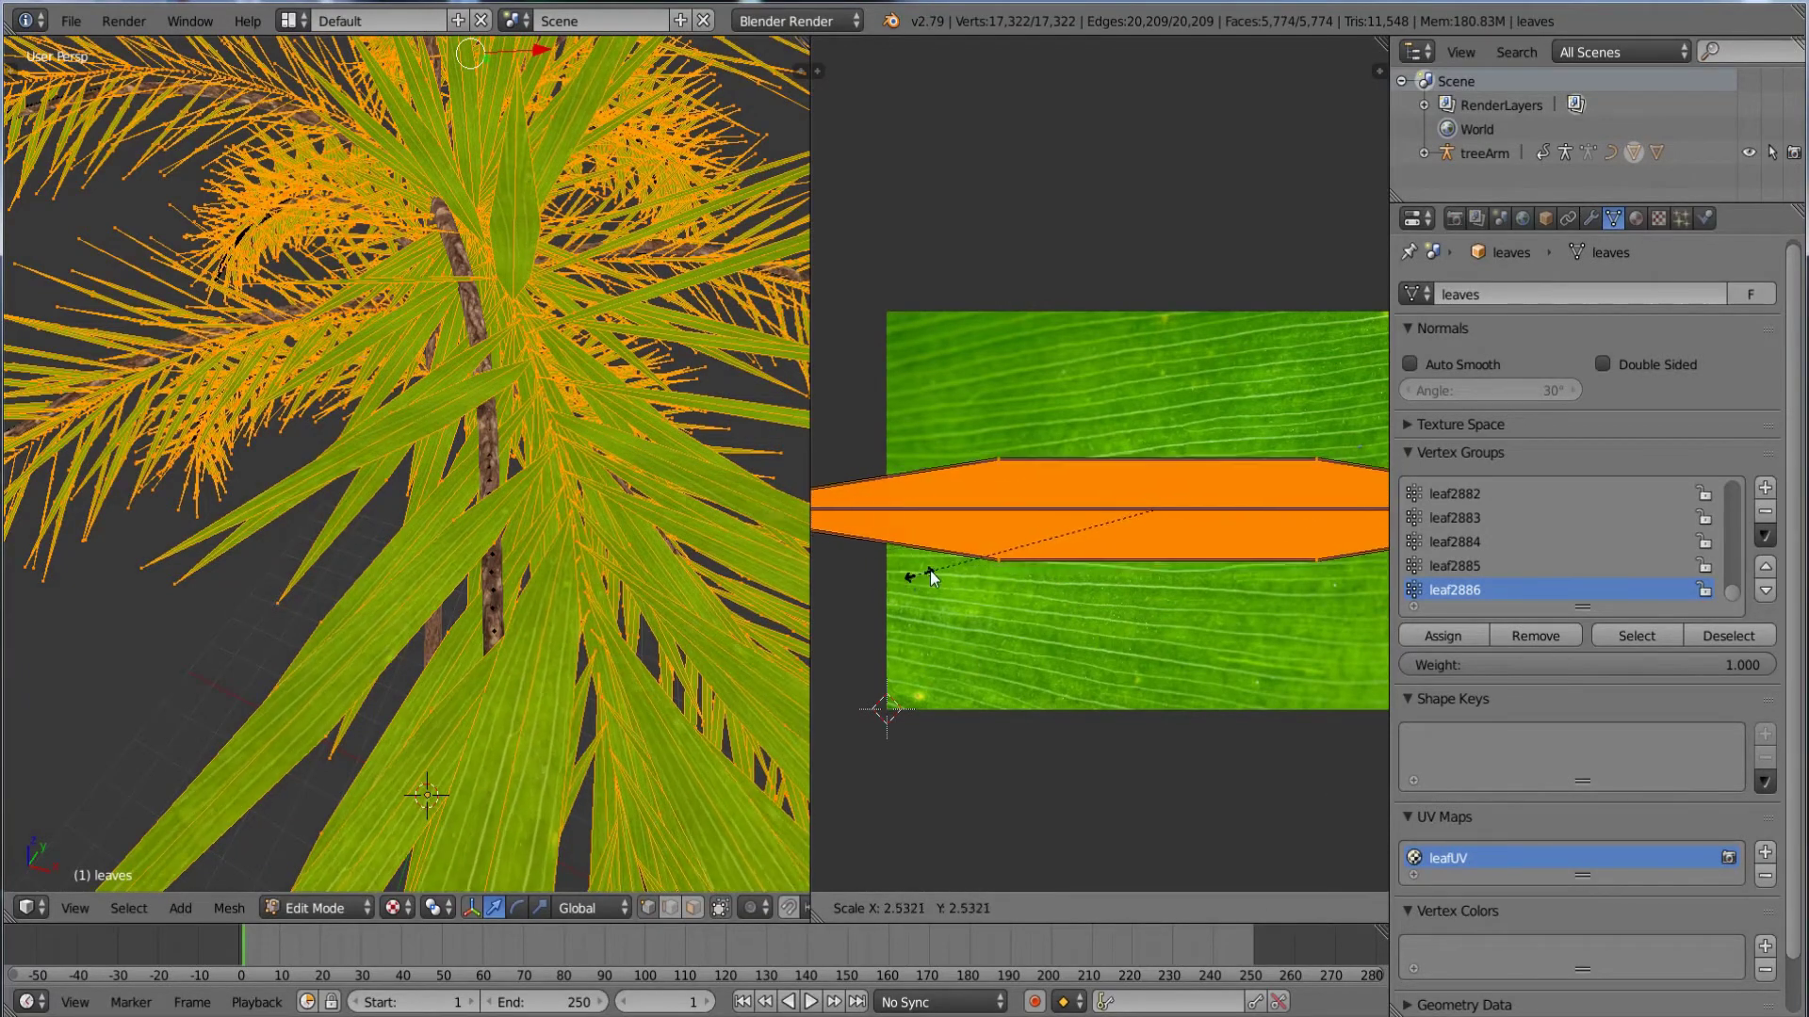
pyautogui.click(956, 563)
pyautogui.scroll(-2, 1027, 501)
pyautogui.press('s')
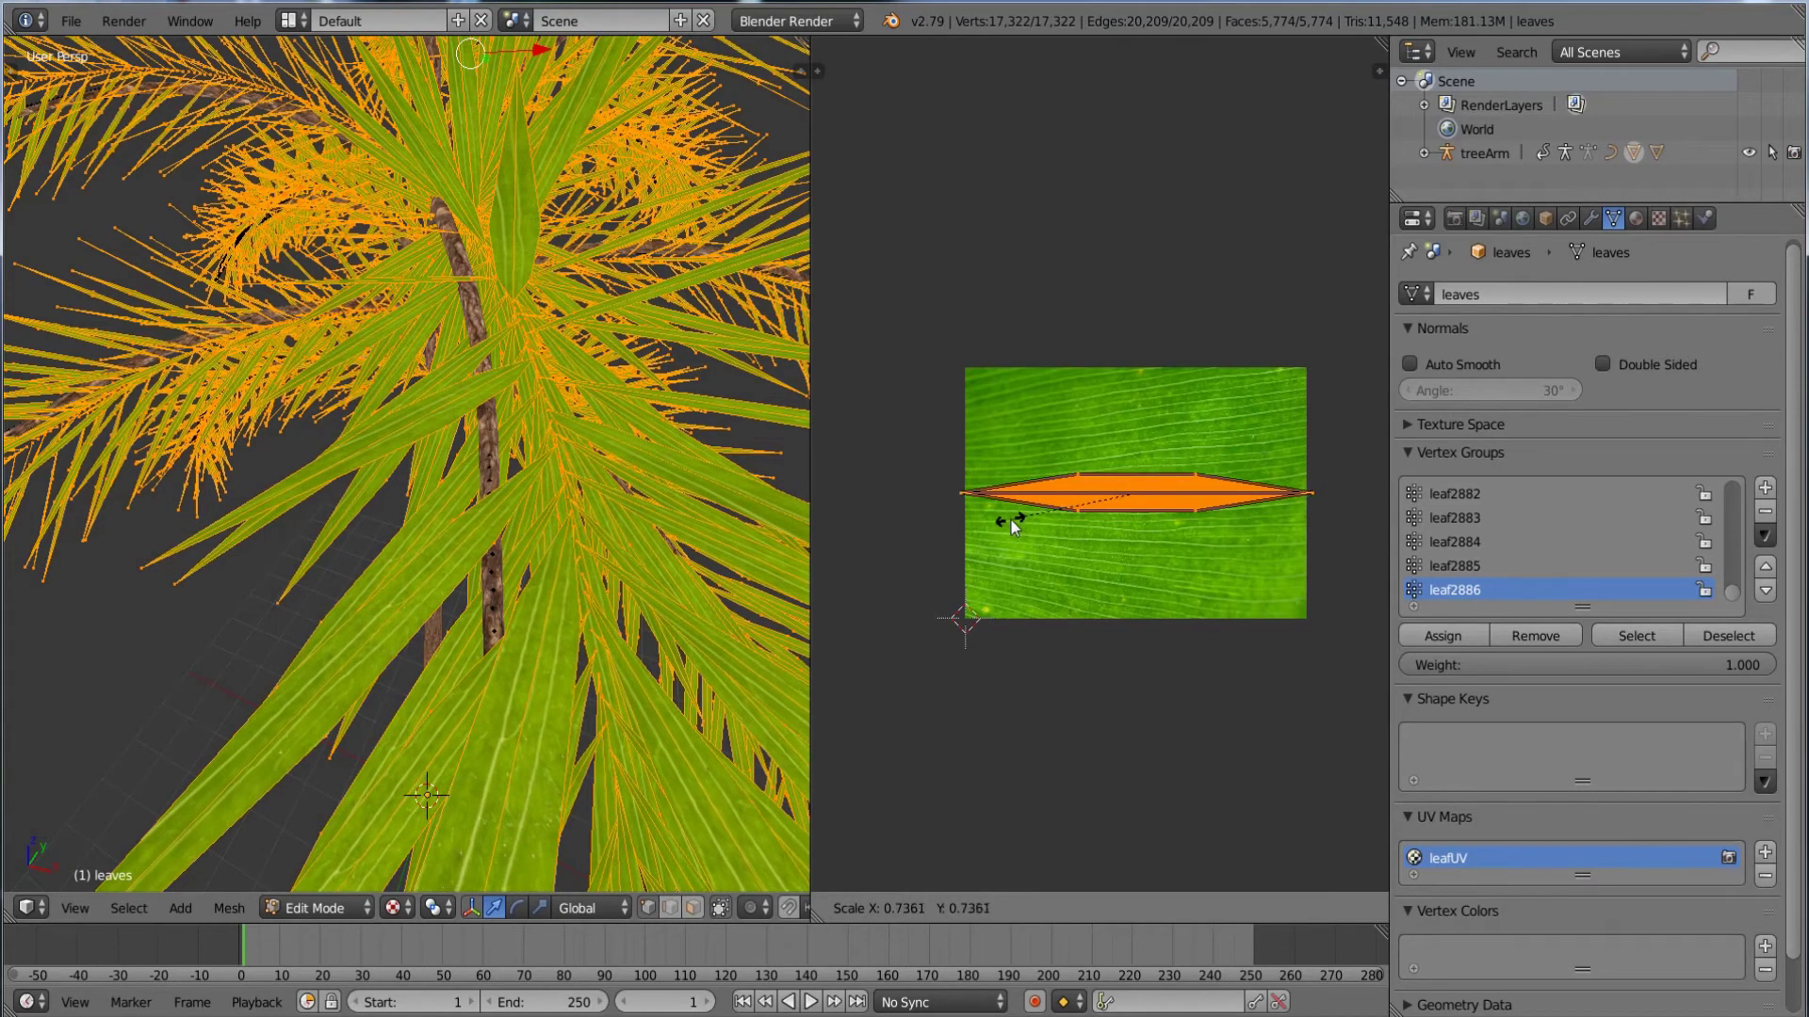
pyautogui.click(1019, 518)
pyautogui.press('g')
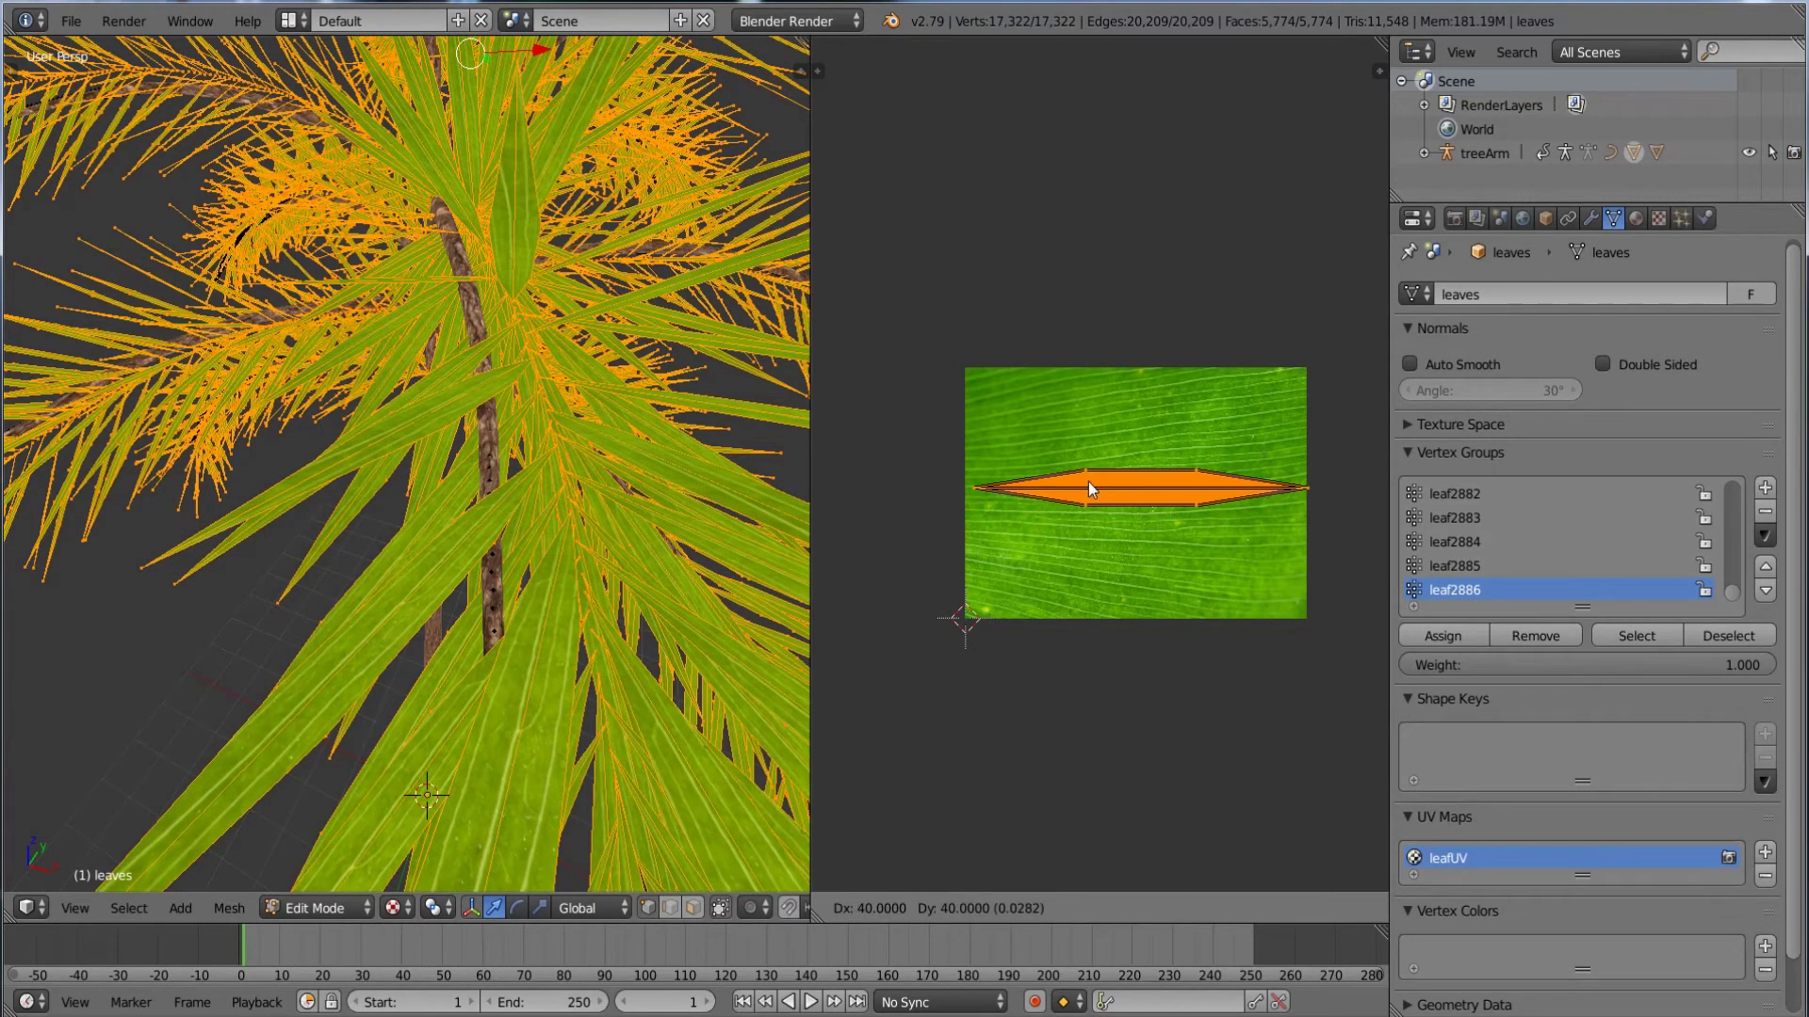
pyautogui.click(1093, 488)
pyautogui.scroll(1, 1093, 488)
pyautogui.press('a')
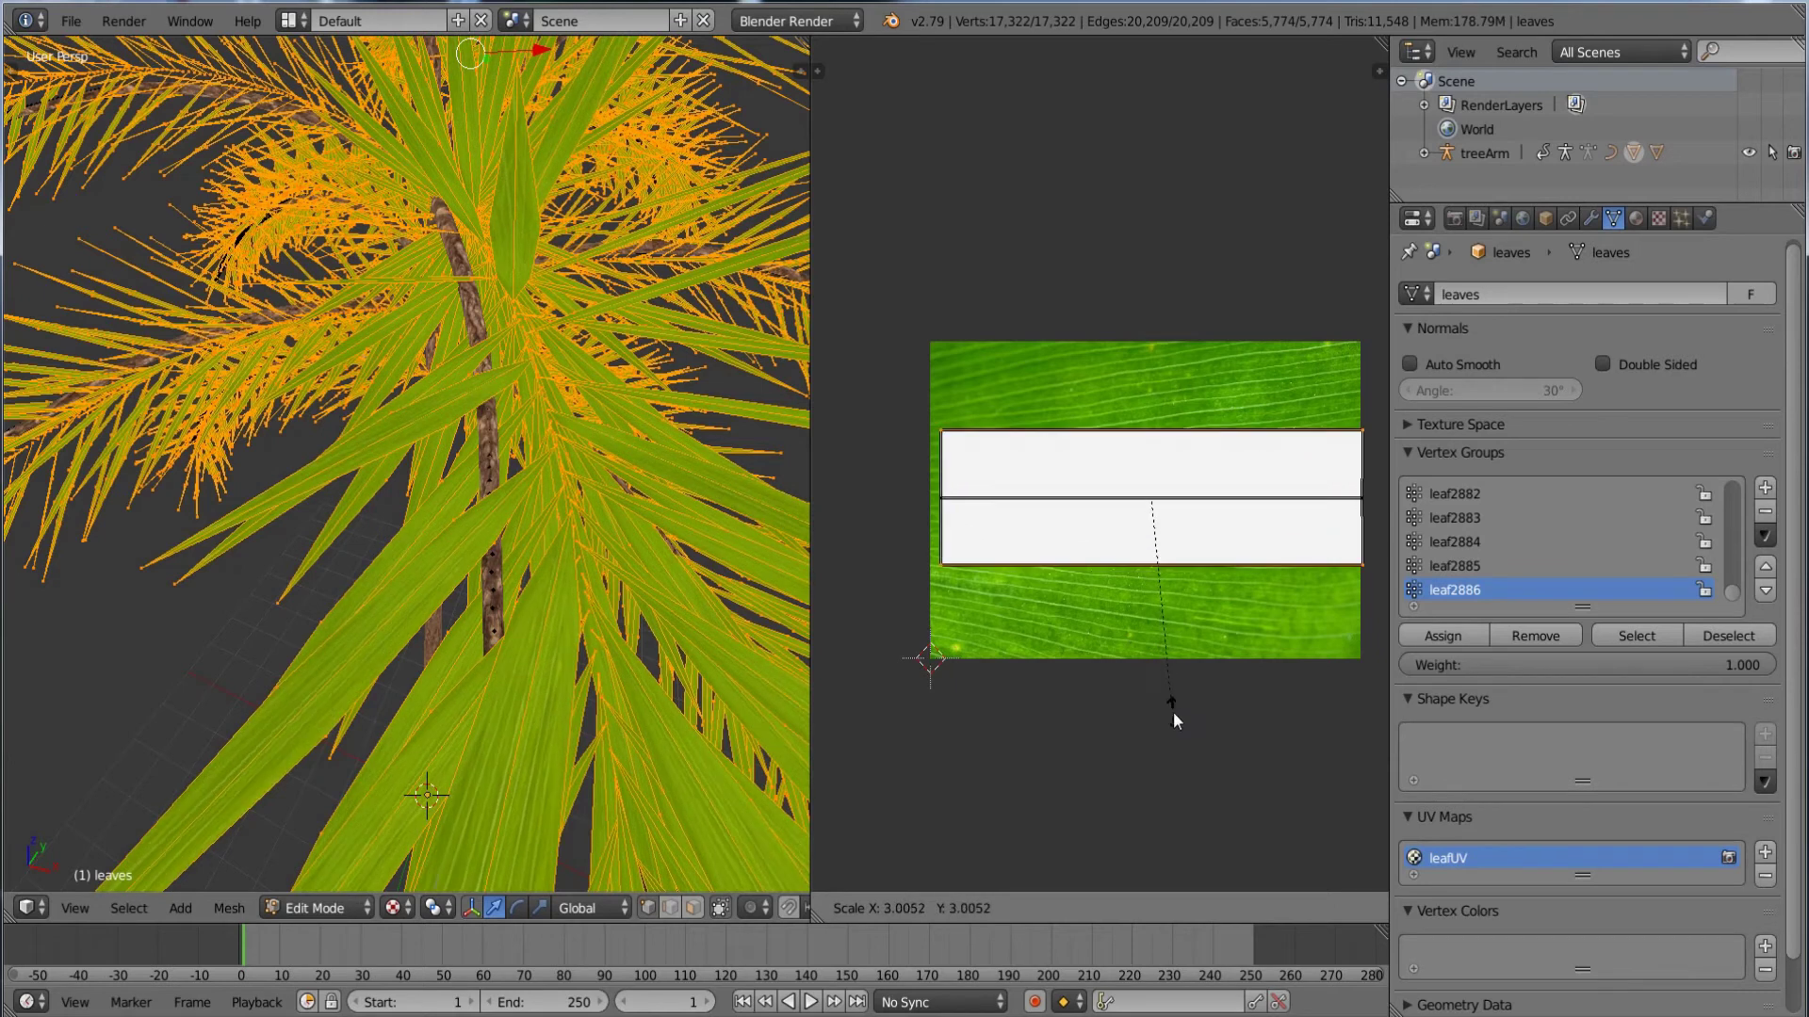
pyautogui.rightClick(1158, 602)
pyautogui.press('Tab')
# - Deselect everything and examine the leaf and bark textures on the whole palm and up close
pyautogui.moveTo(565, 597); pyautogui.dragTo(517, 410, button='middle')
pyautogui.scroll(-8, 516, 410)
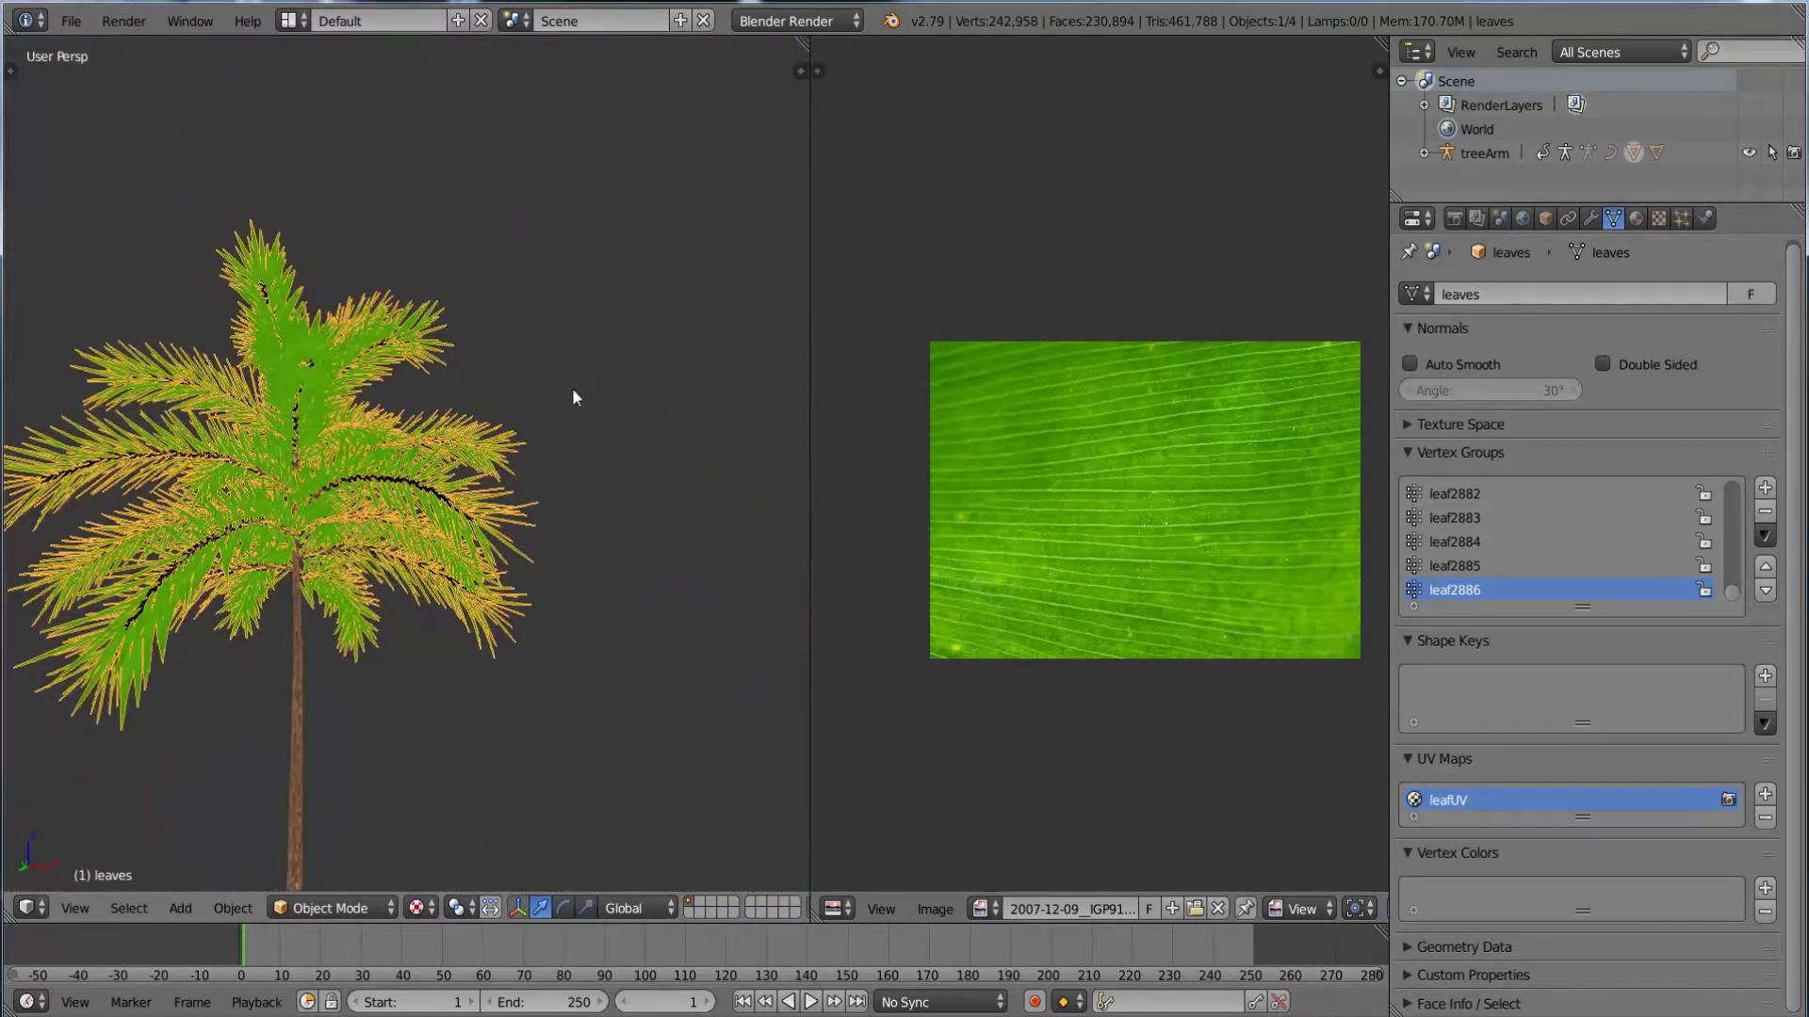
pyautogui.press('a')
pyautogui.moveTo(311, 646); pyautogui.dragTo(450, 414, button='middle')
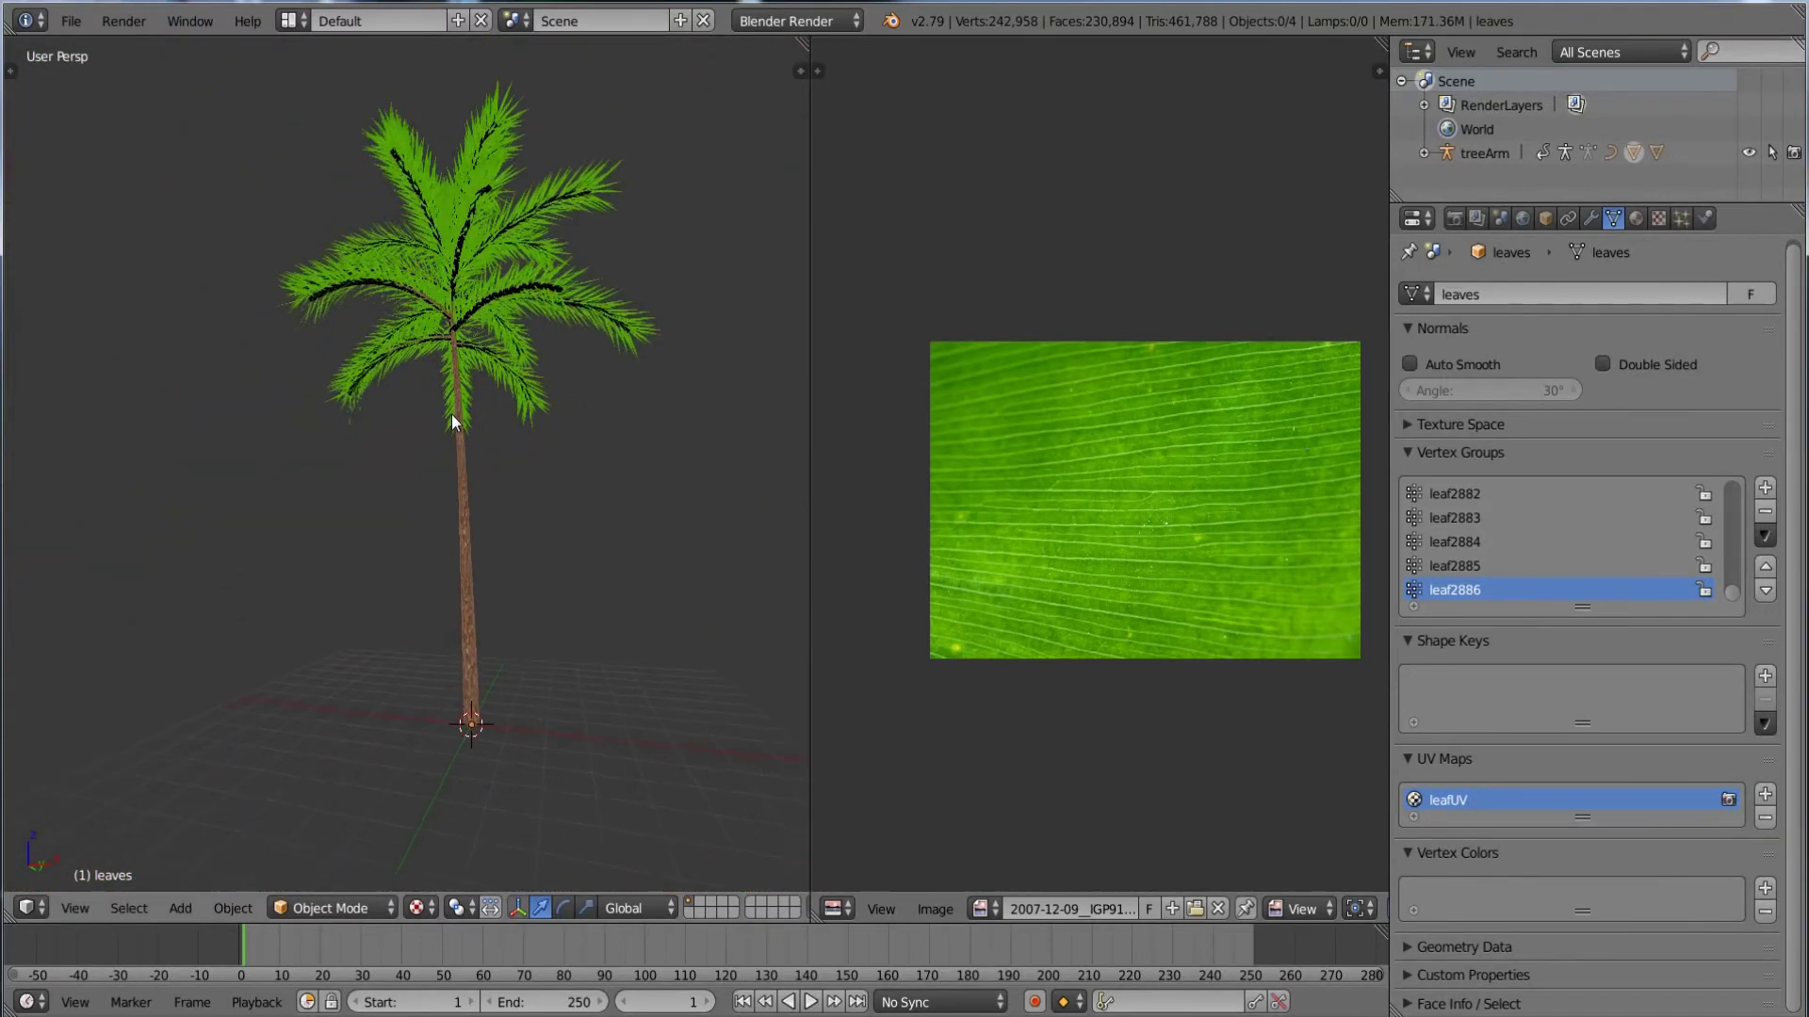
pyautogui.scroll(10, 451, 415)
pyautogui.moveTo(636, 228); pyautogui.dragTo(513, 450, button='middle')
# - Save the file as palm_tree.blend on the Desktop and merge the image editor area into the 3D view
pyautogui.hotkey('ctrl', 's')
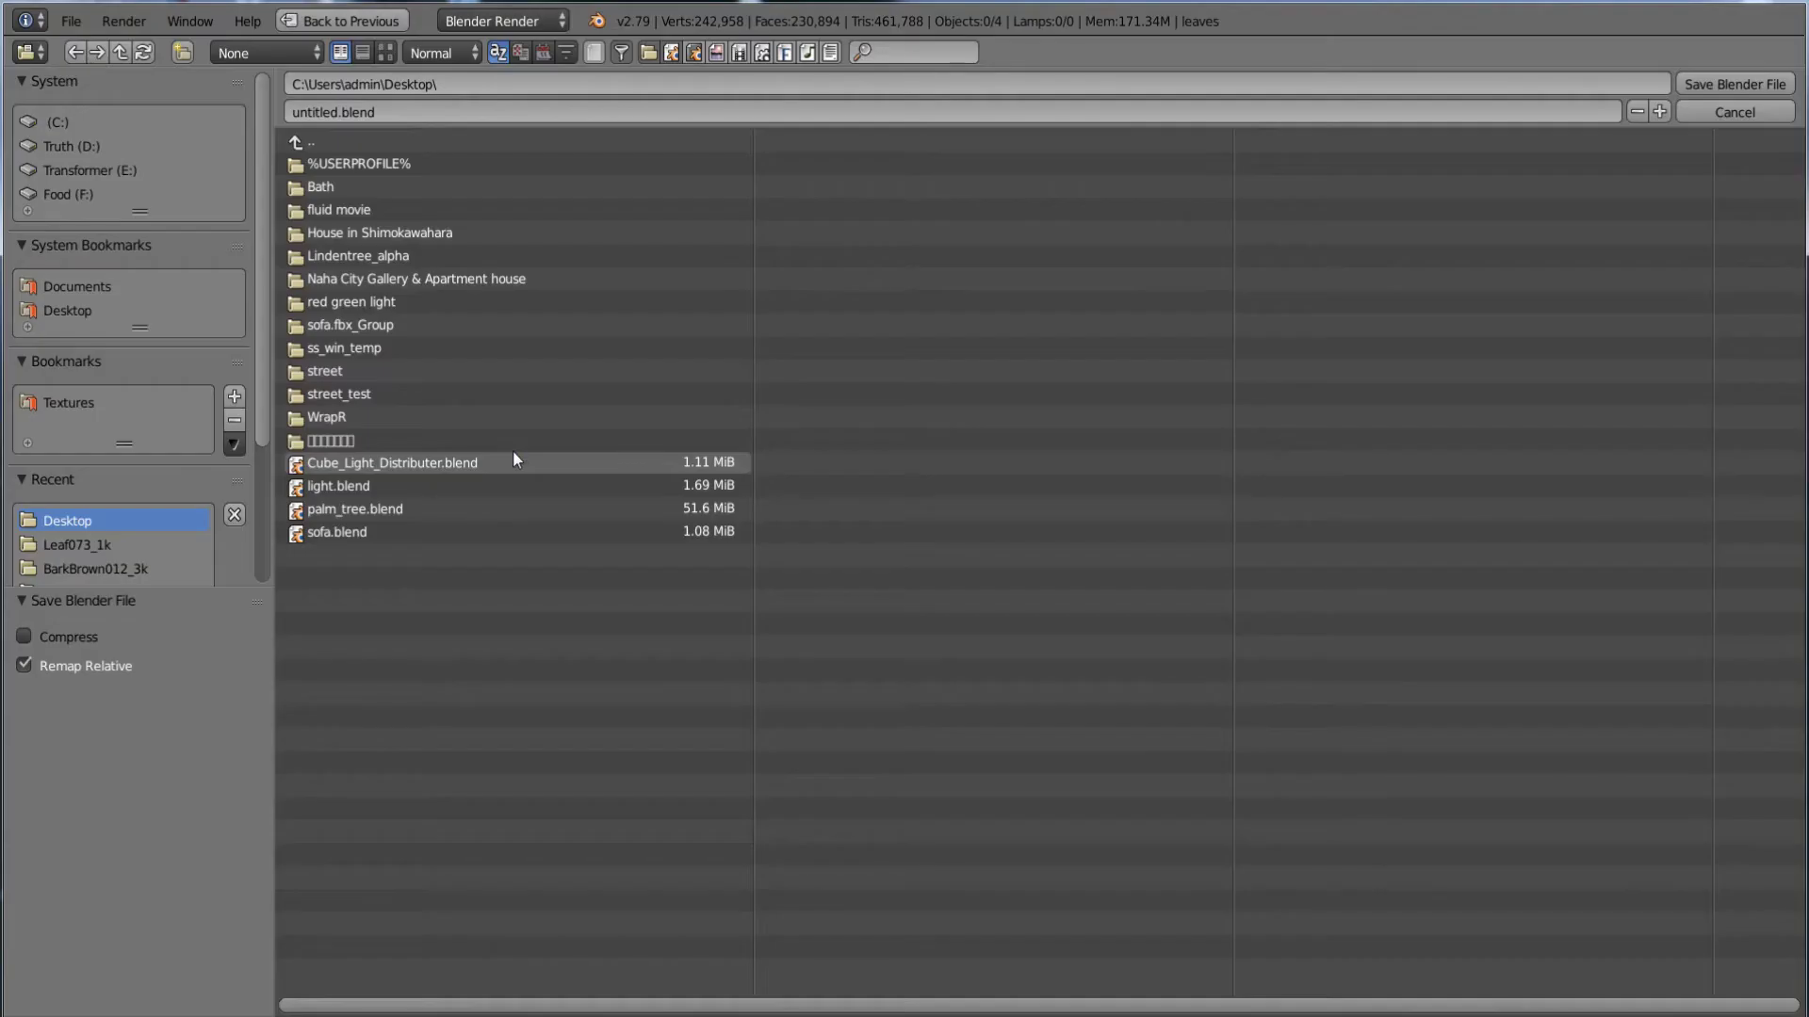
pyautogui.click(359, 514)
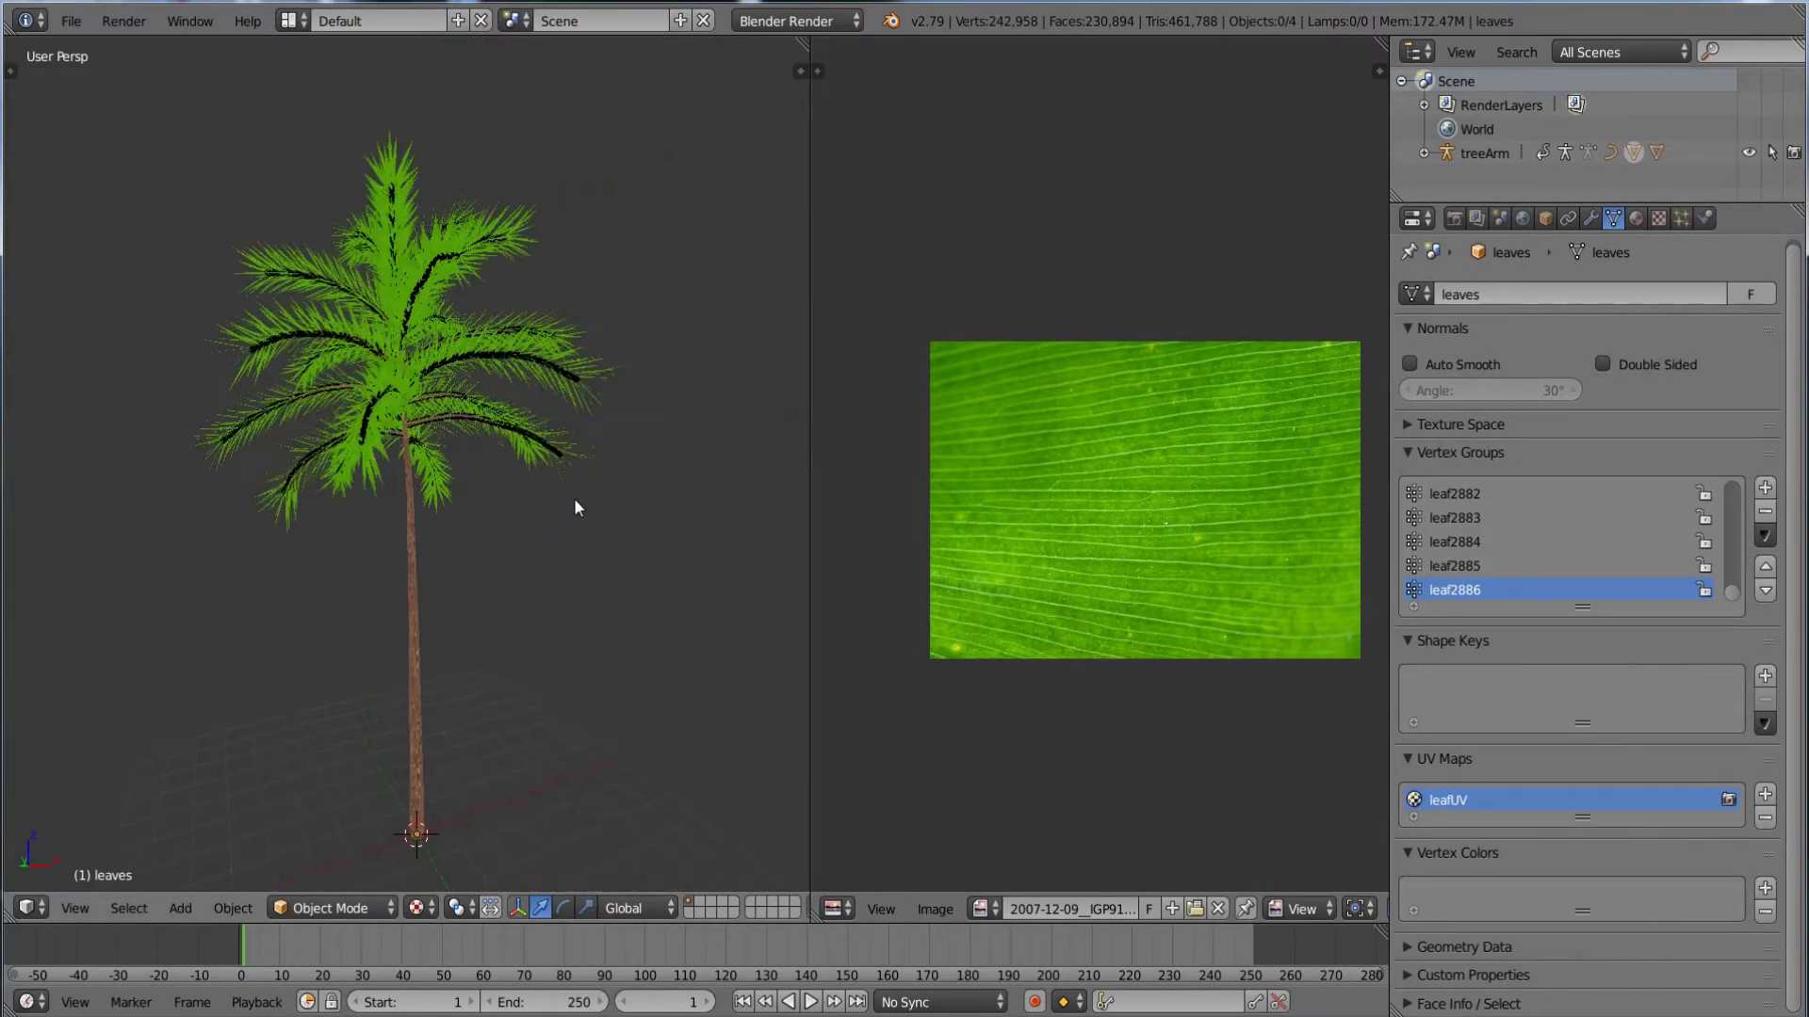
pyautogui.moveTo(576, 508)
pyautogui.mouseDown(button='middle')
pyautogui.moveTo(618, 503)
pyautogui.moveTo(572, 514)
pyautogui.mouseUp(button='middle')
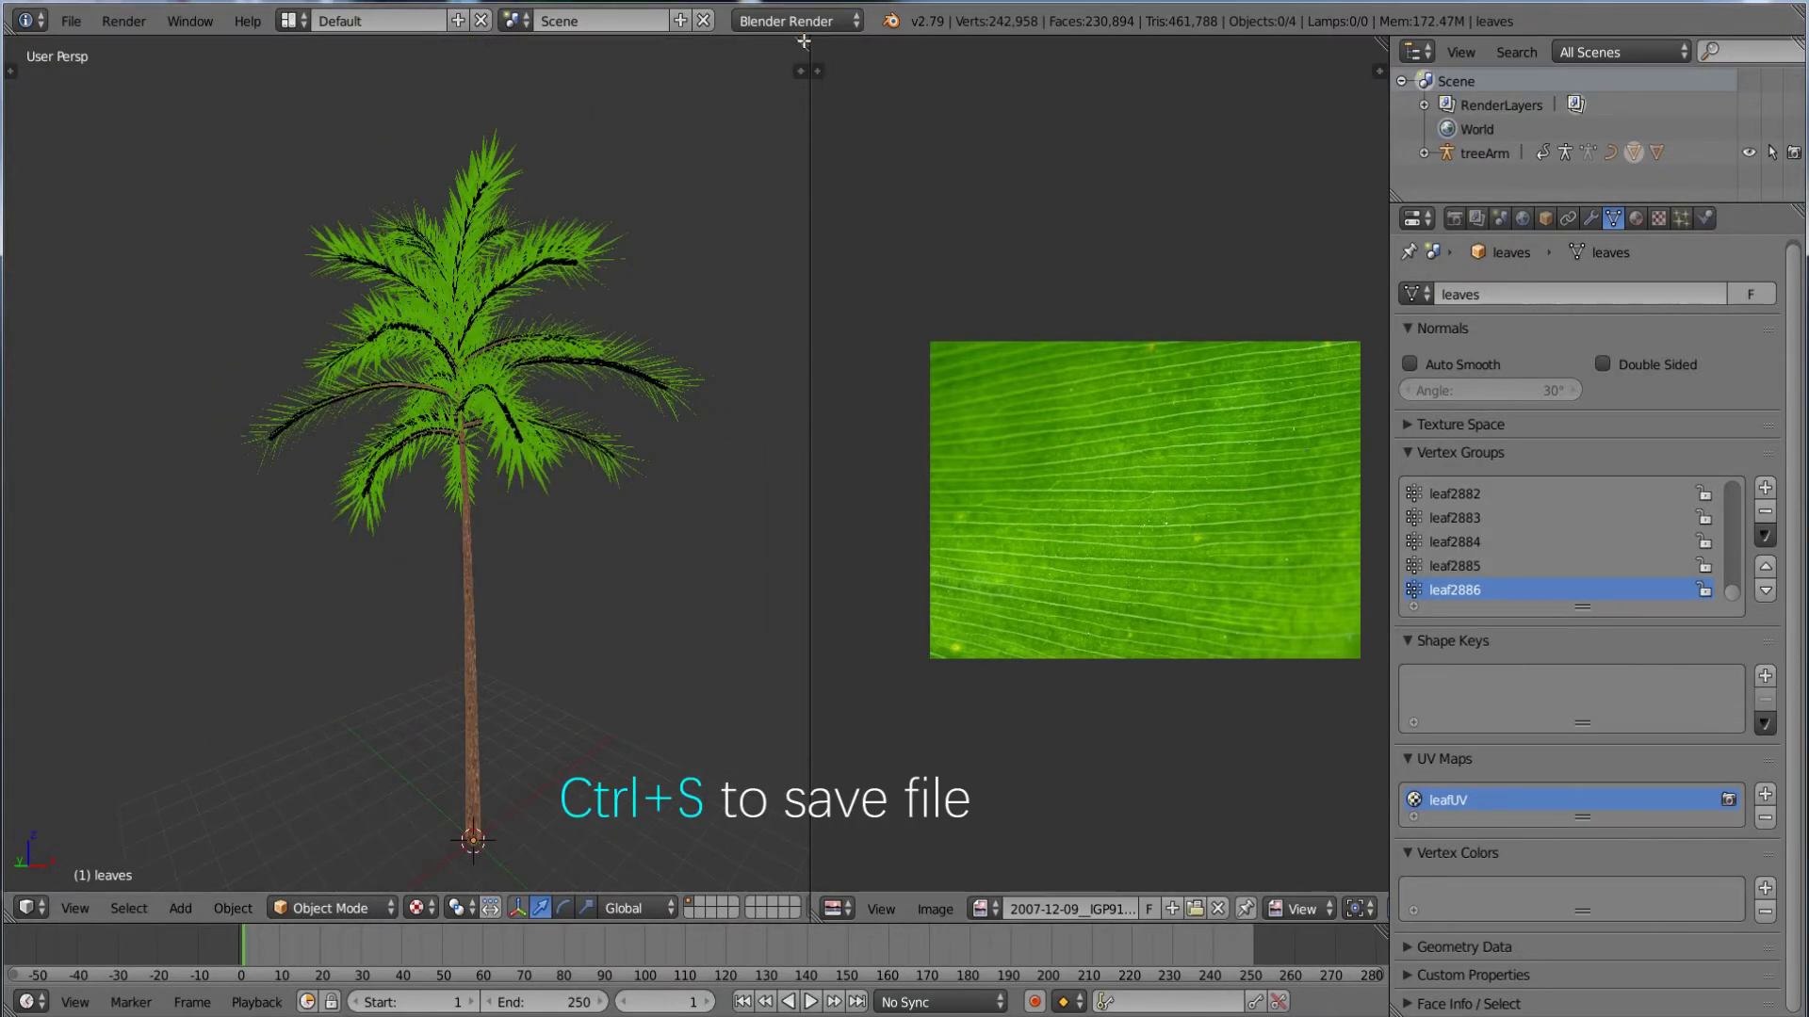
pyautogui.moveTo(803, 42); pyautogui.dragTo(1042, 171)
pyautogui.scroll(5, 873, 581)
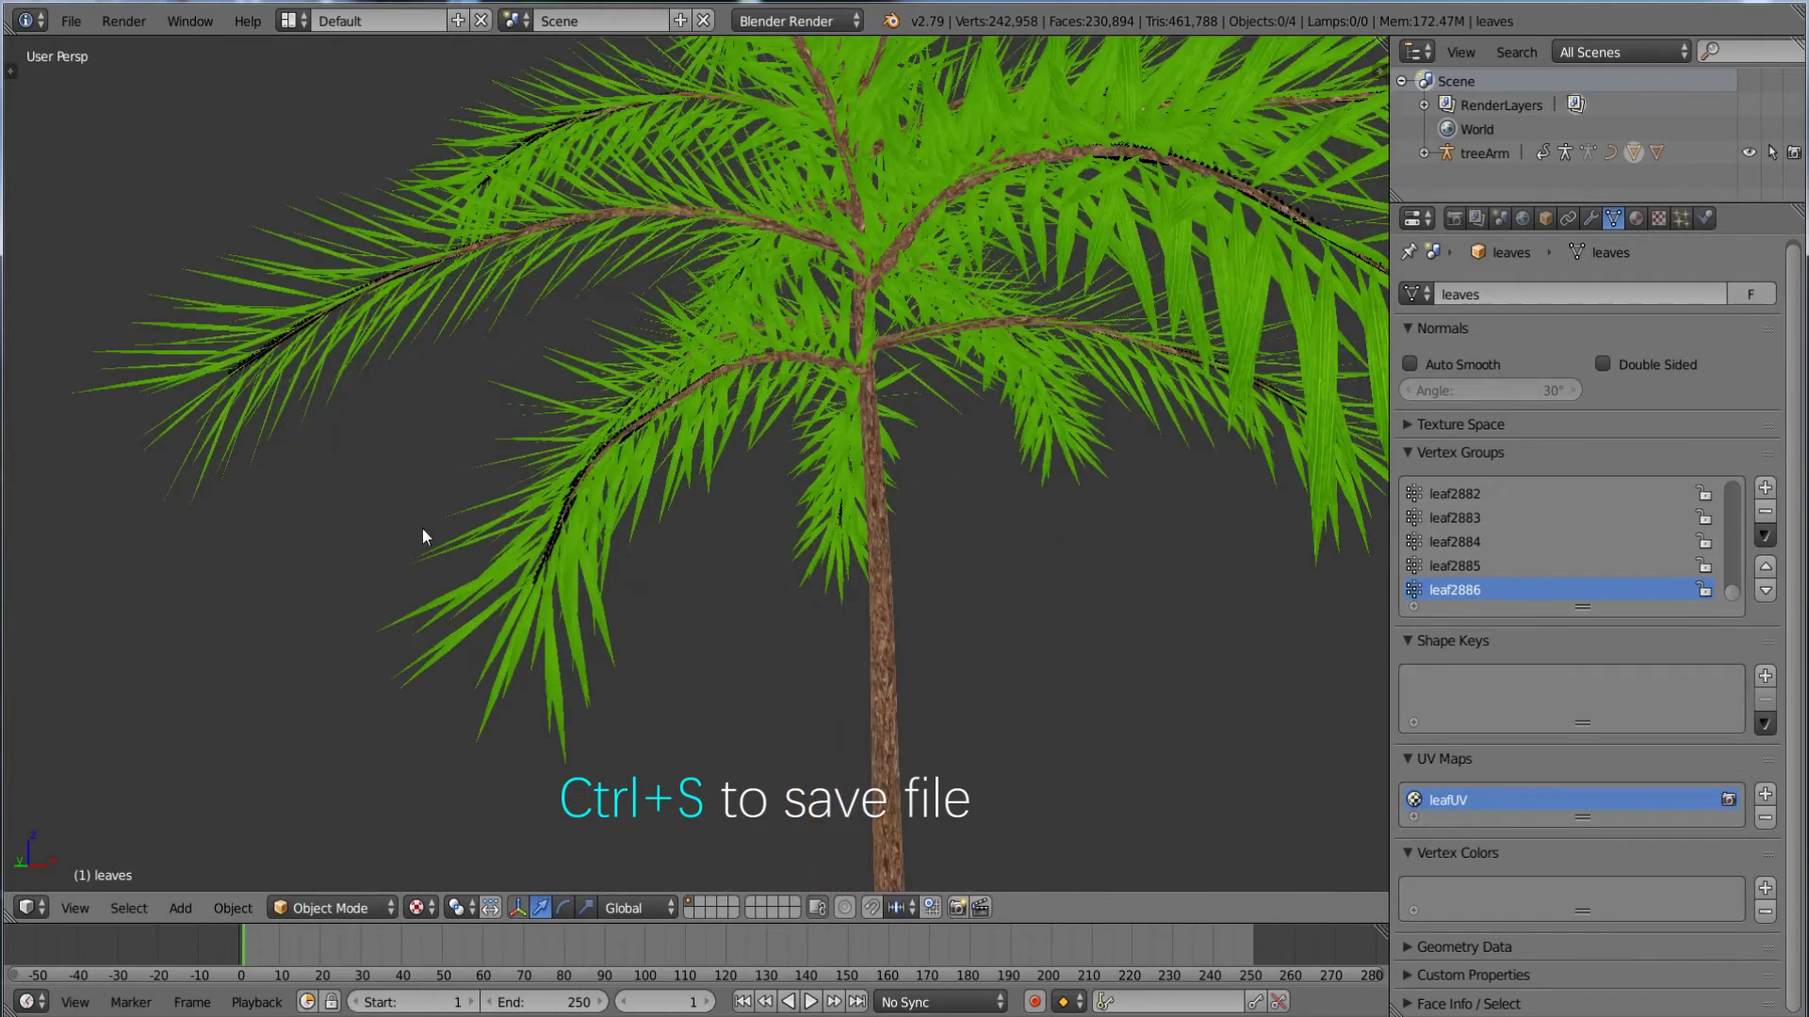
pyautogui.rightClick(865, 596)
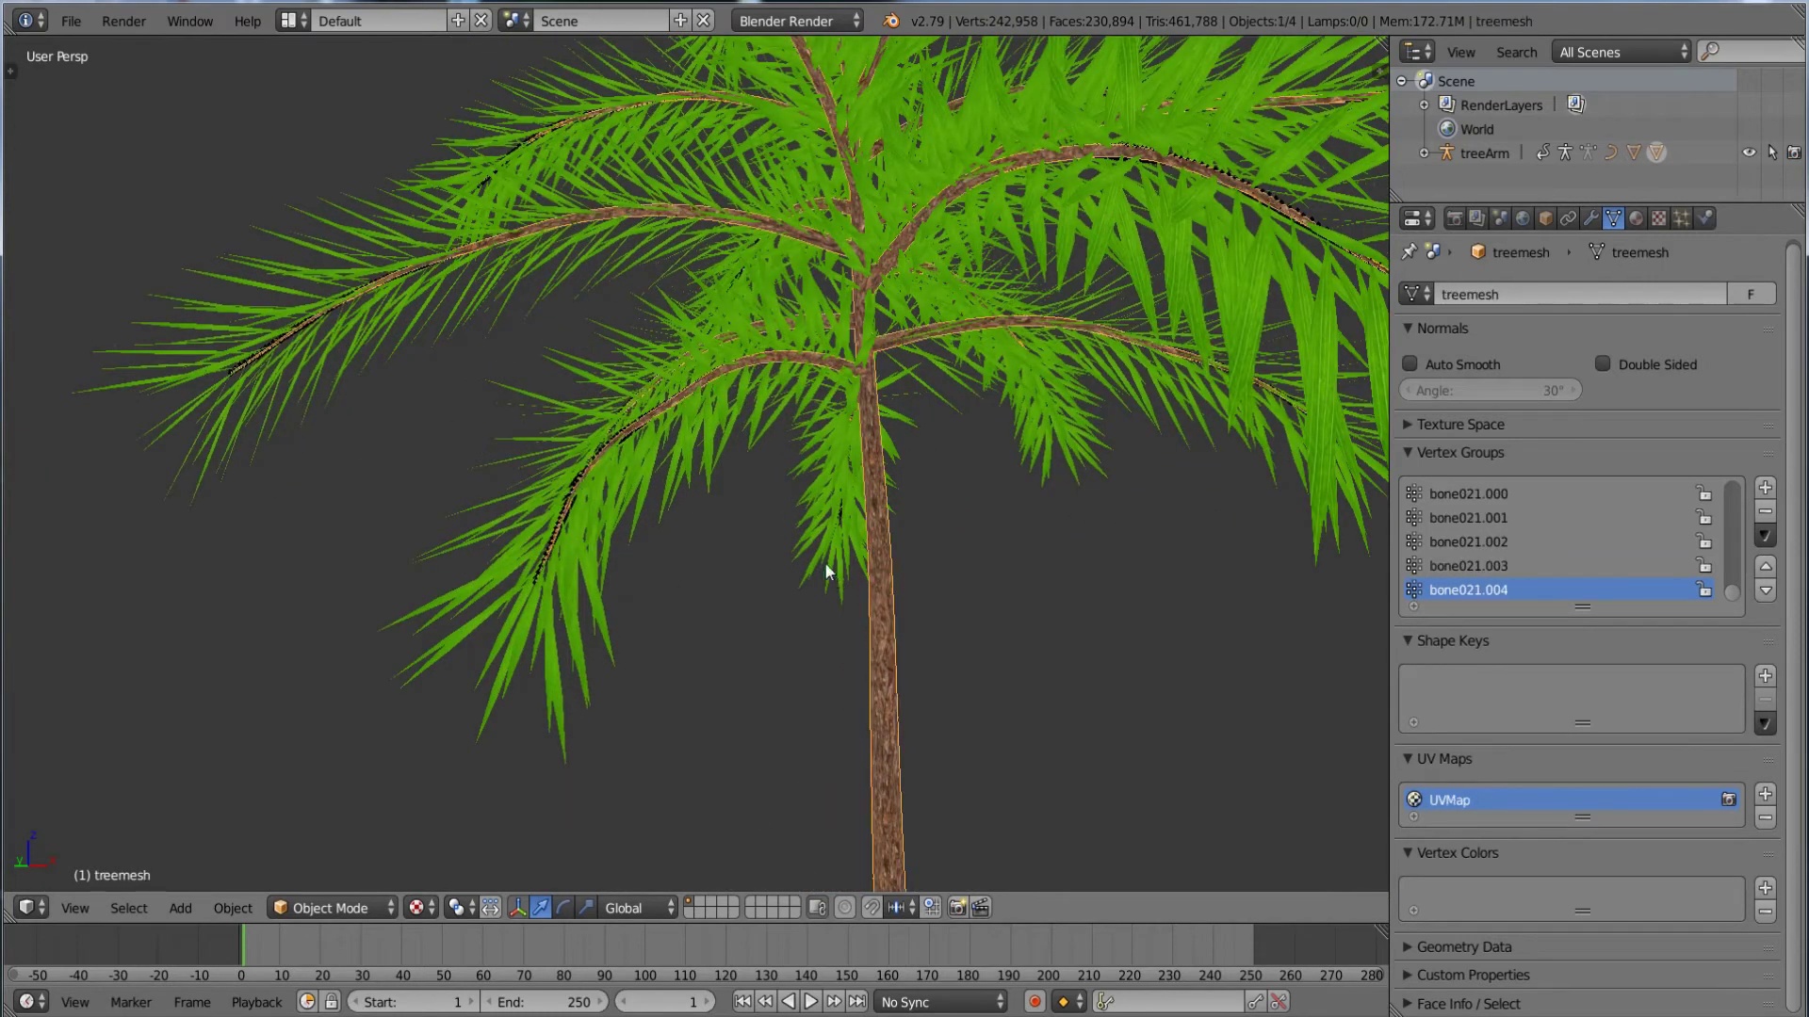
pyautogui.keyDown('shift'); pyautogui.rightClick(811, 535); pyautogui.keyUp('shift')
pyautogui.moveTo(811, 534); pyautogui.dragTo(822, 558, button='middle')
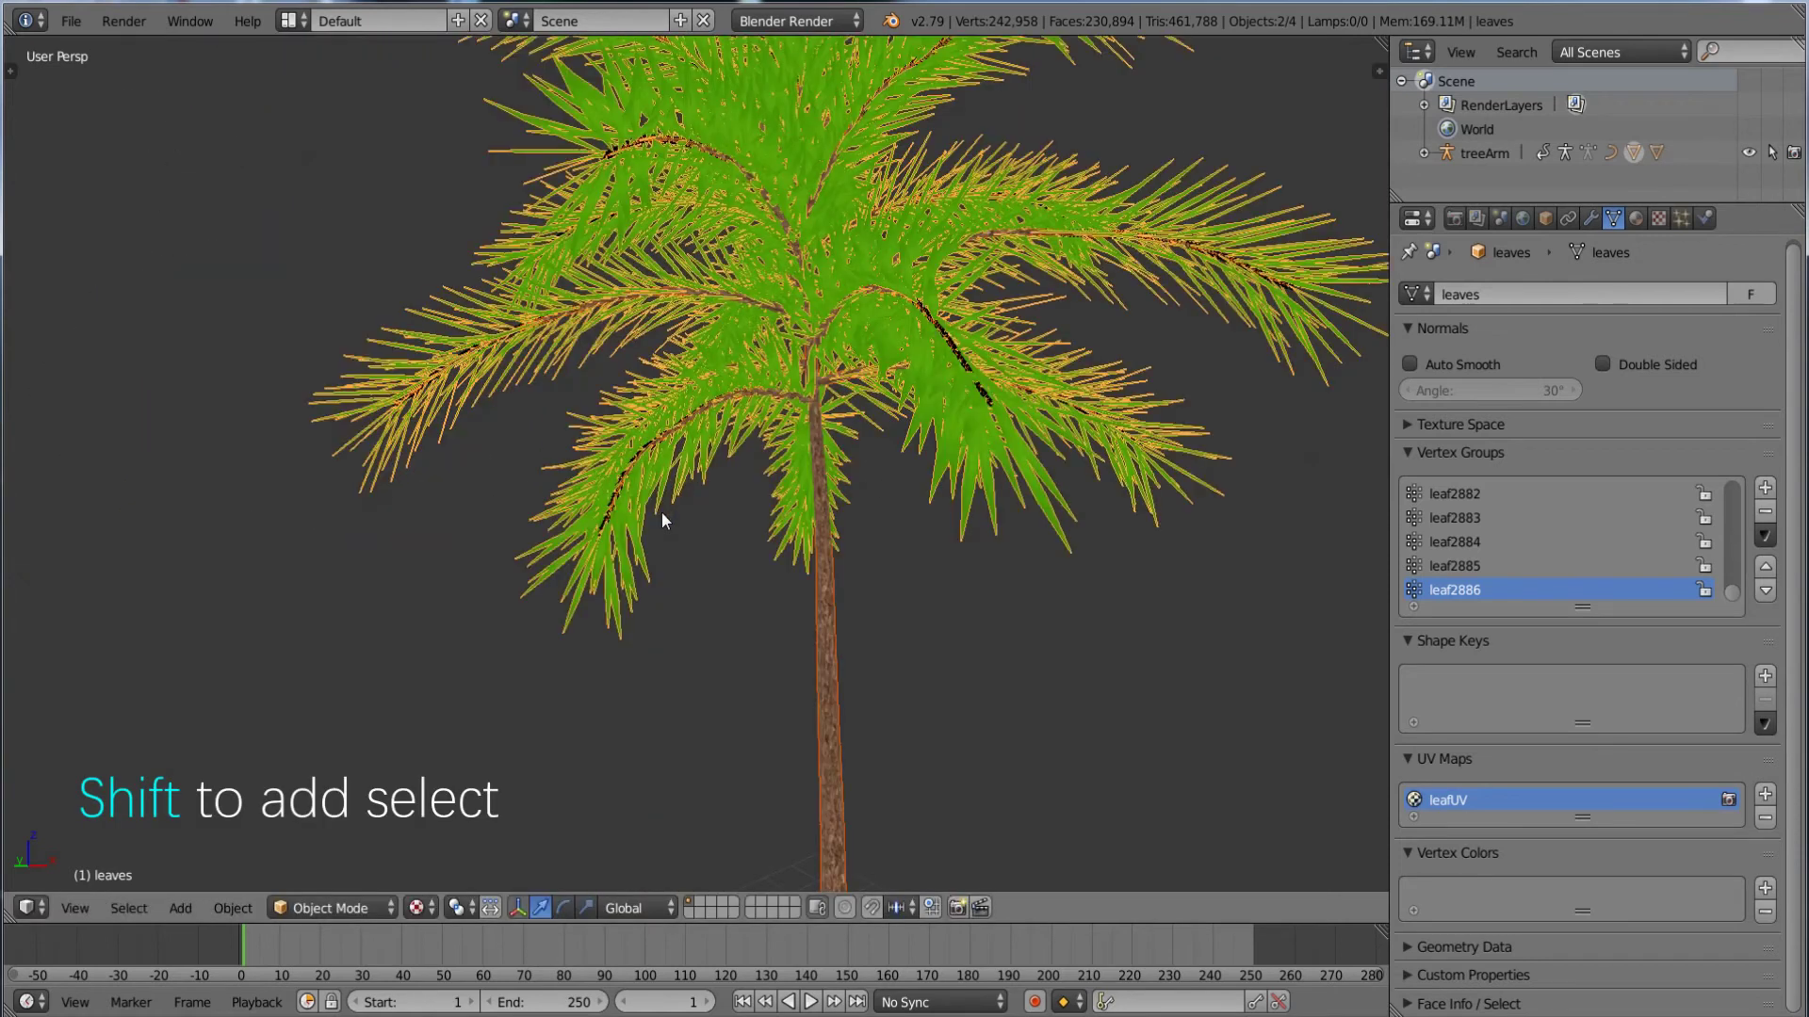
pyautogui.press('a')
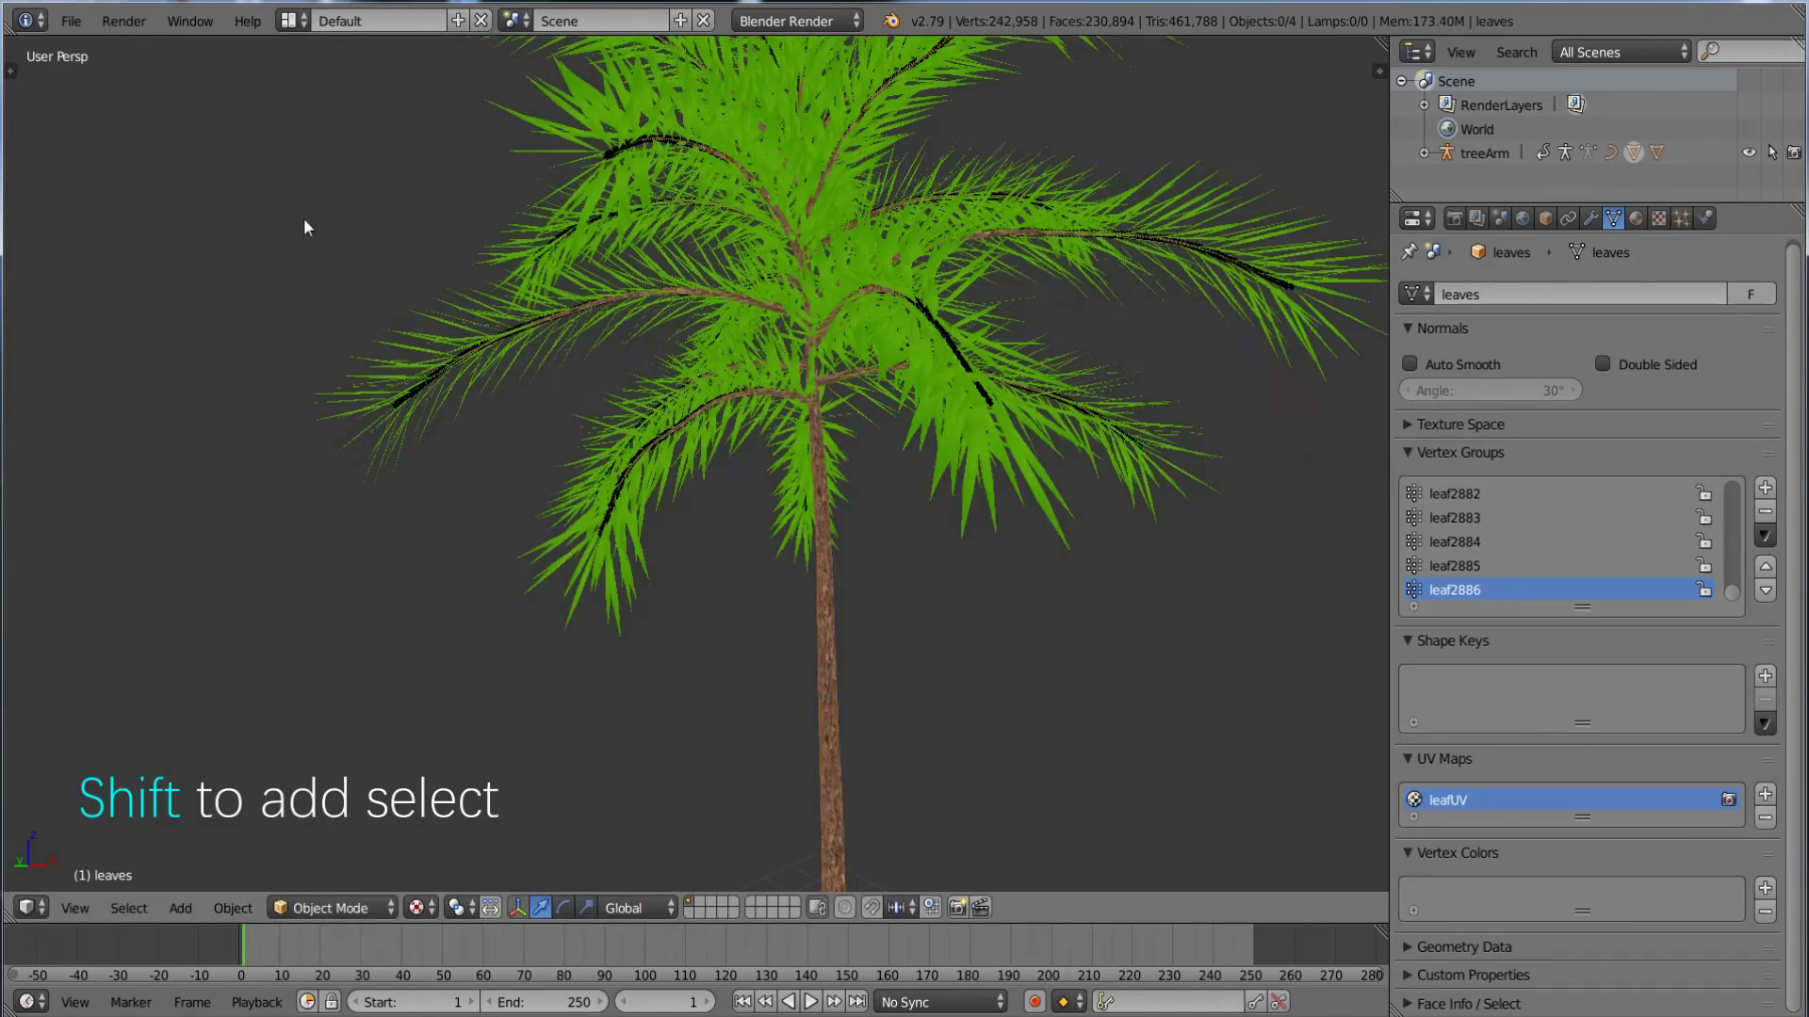
pyautogui.keyDown('shift'); pyautogui.rightClick(817, 575); pyautogui.keyUp('shift')
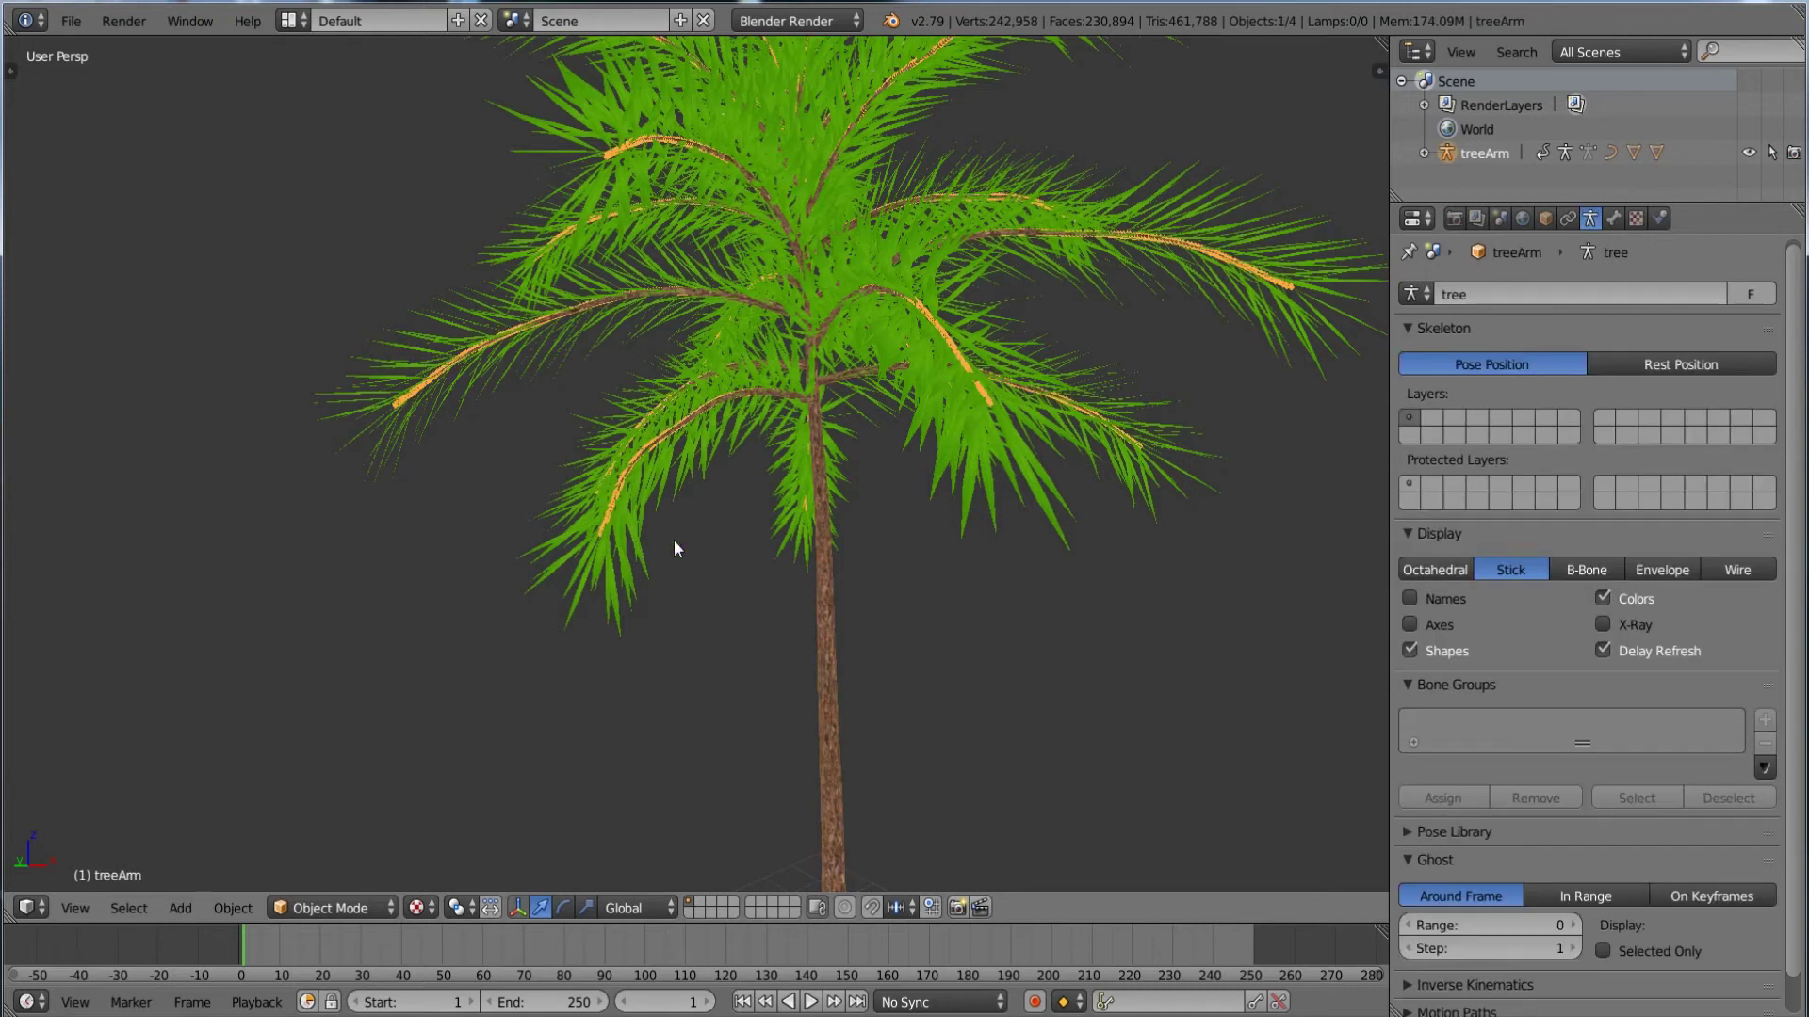
pyautogui.rightClick(823, 559)
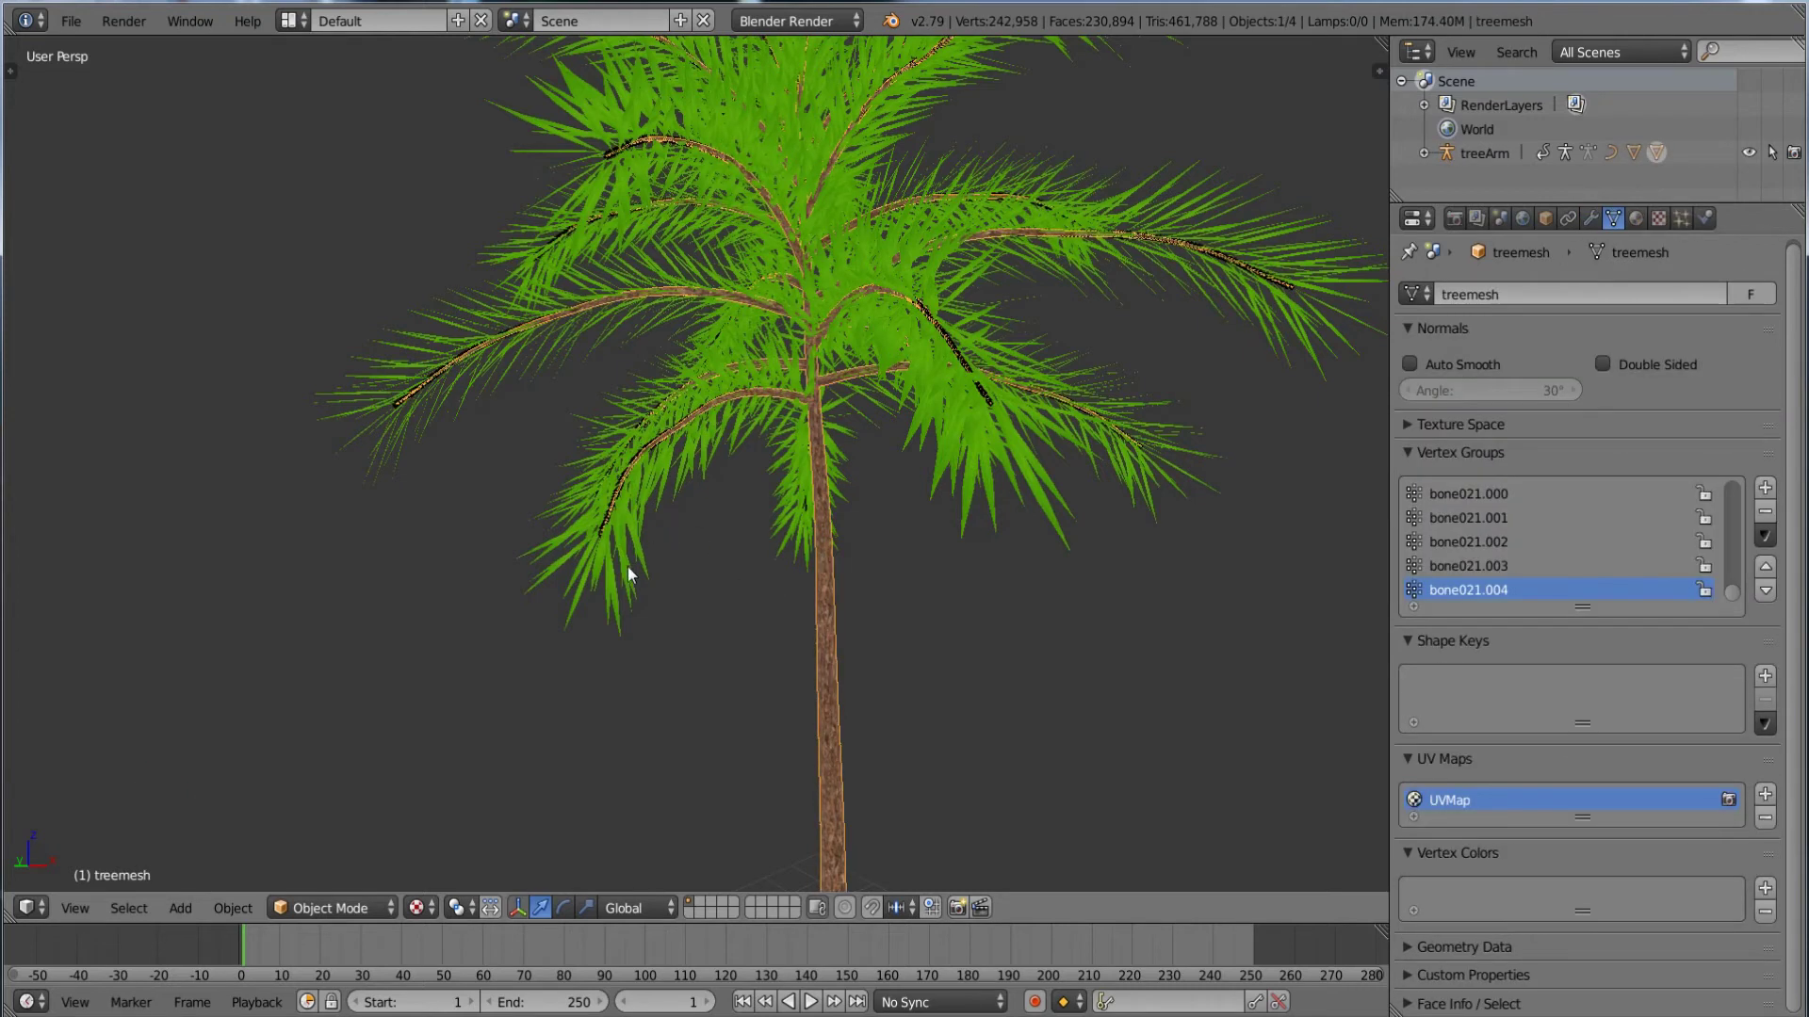
pyautogui.keyDown('shift'); pyautogui.rightClick(635, 534); pyautogui.keyUp('shift')
pyautogui.click(71, 21)
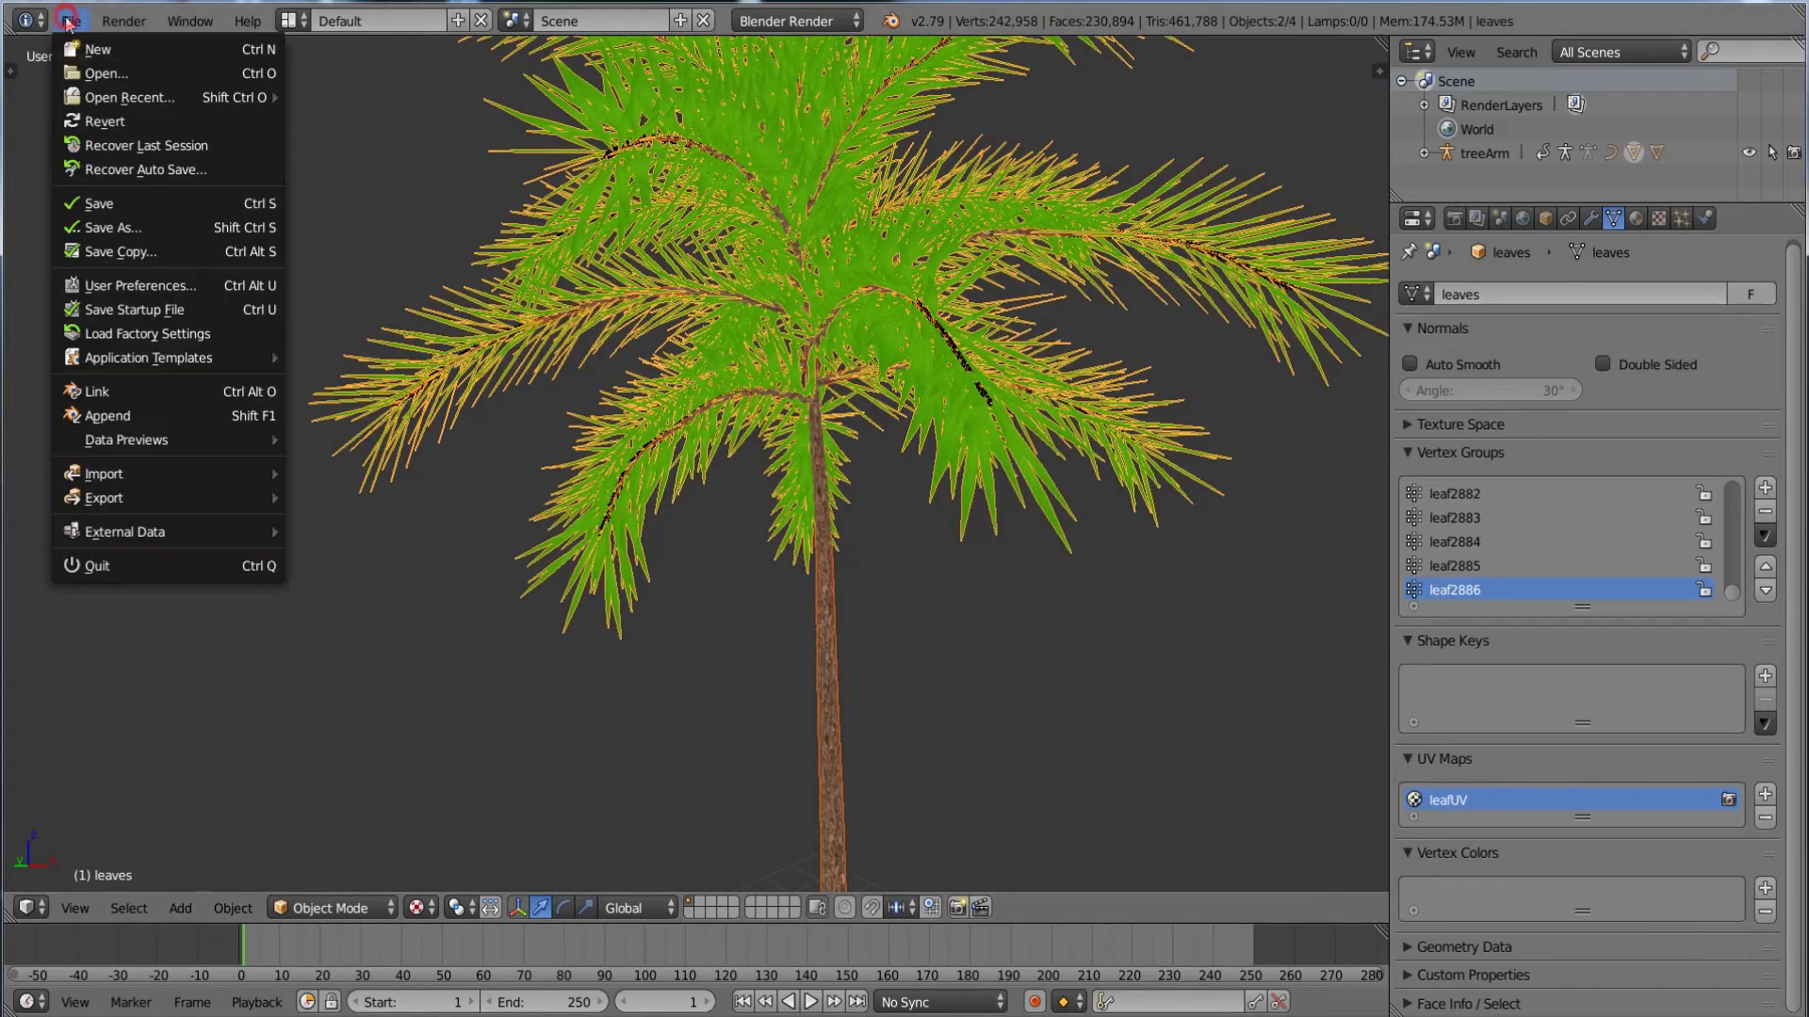
pyautogui.moveTo(126, 494)
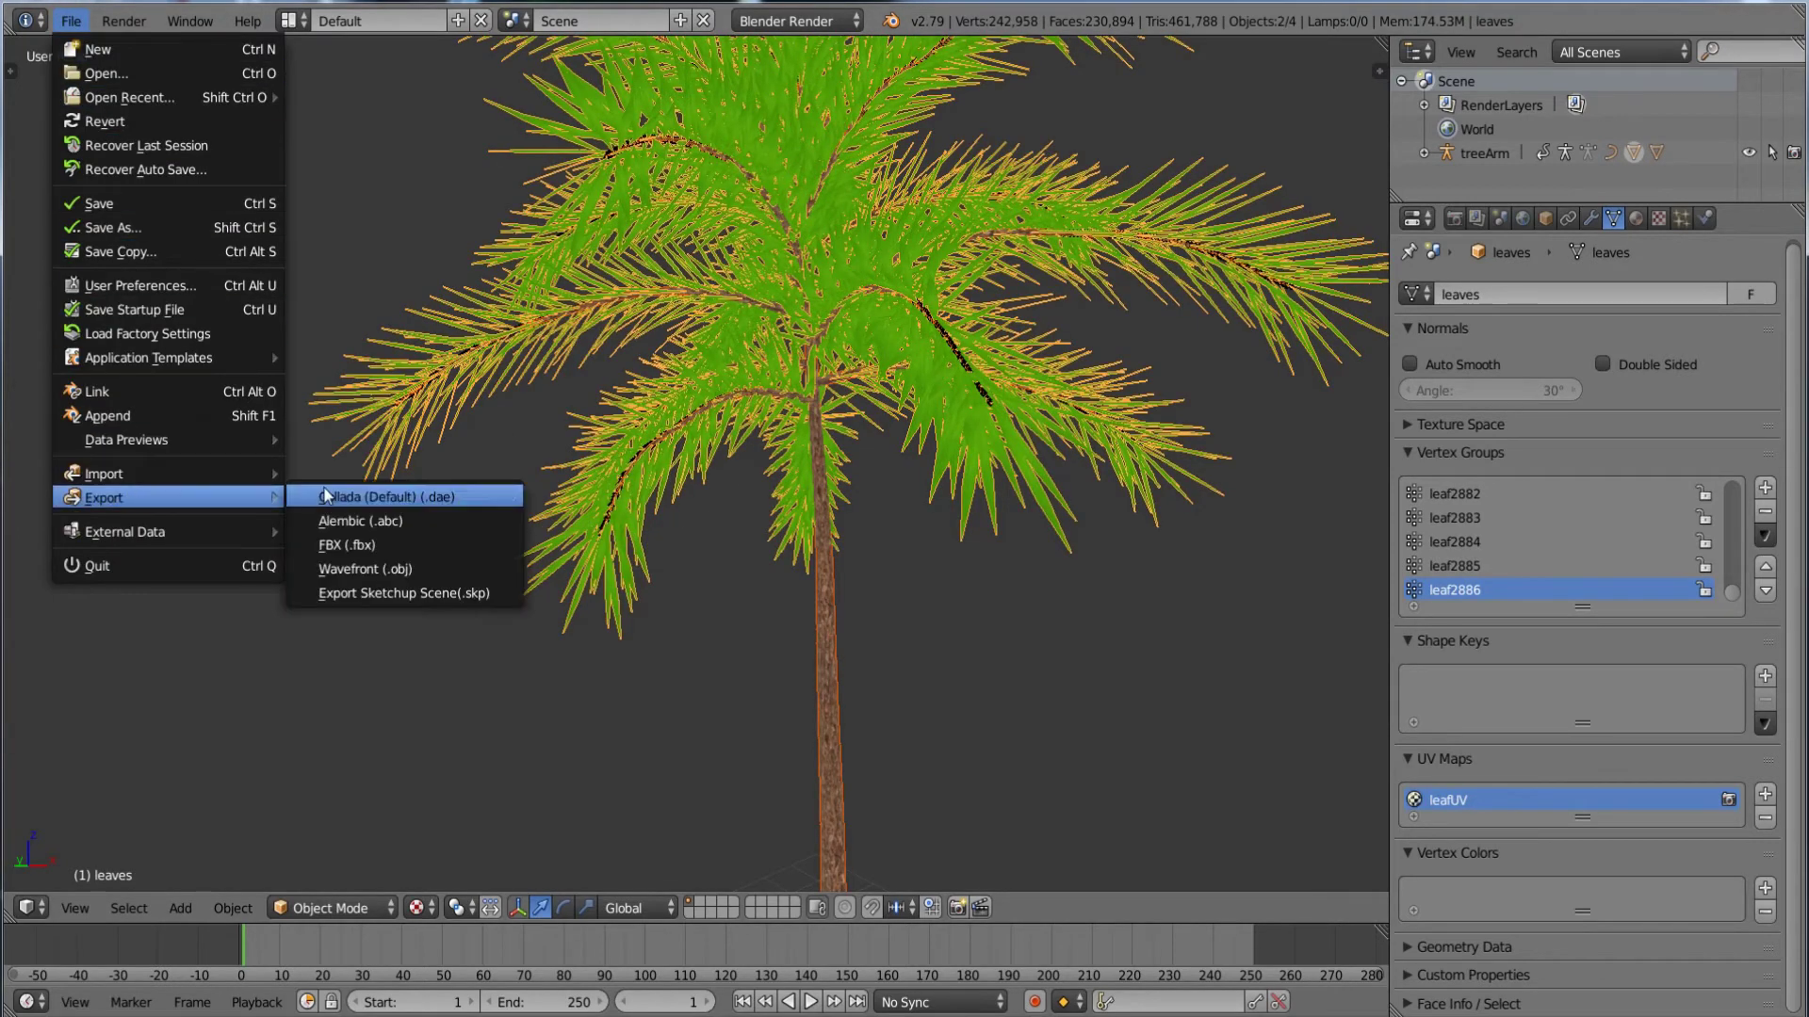
pyautogui.click(390, 529)
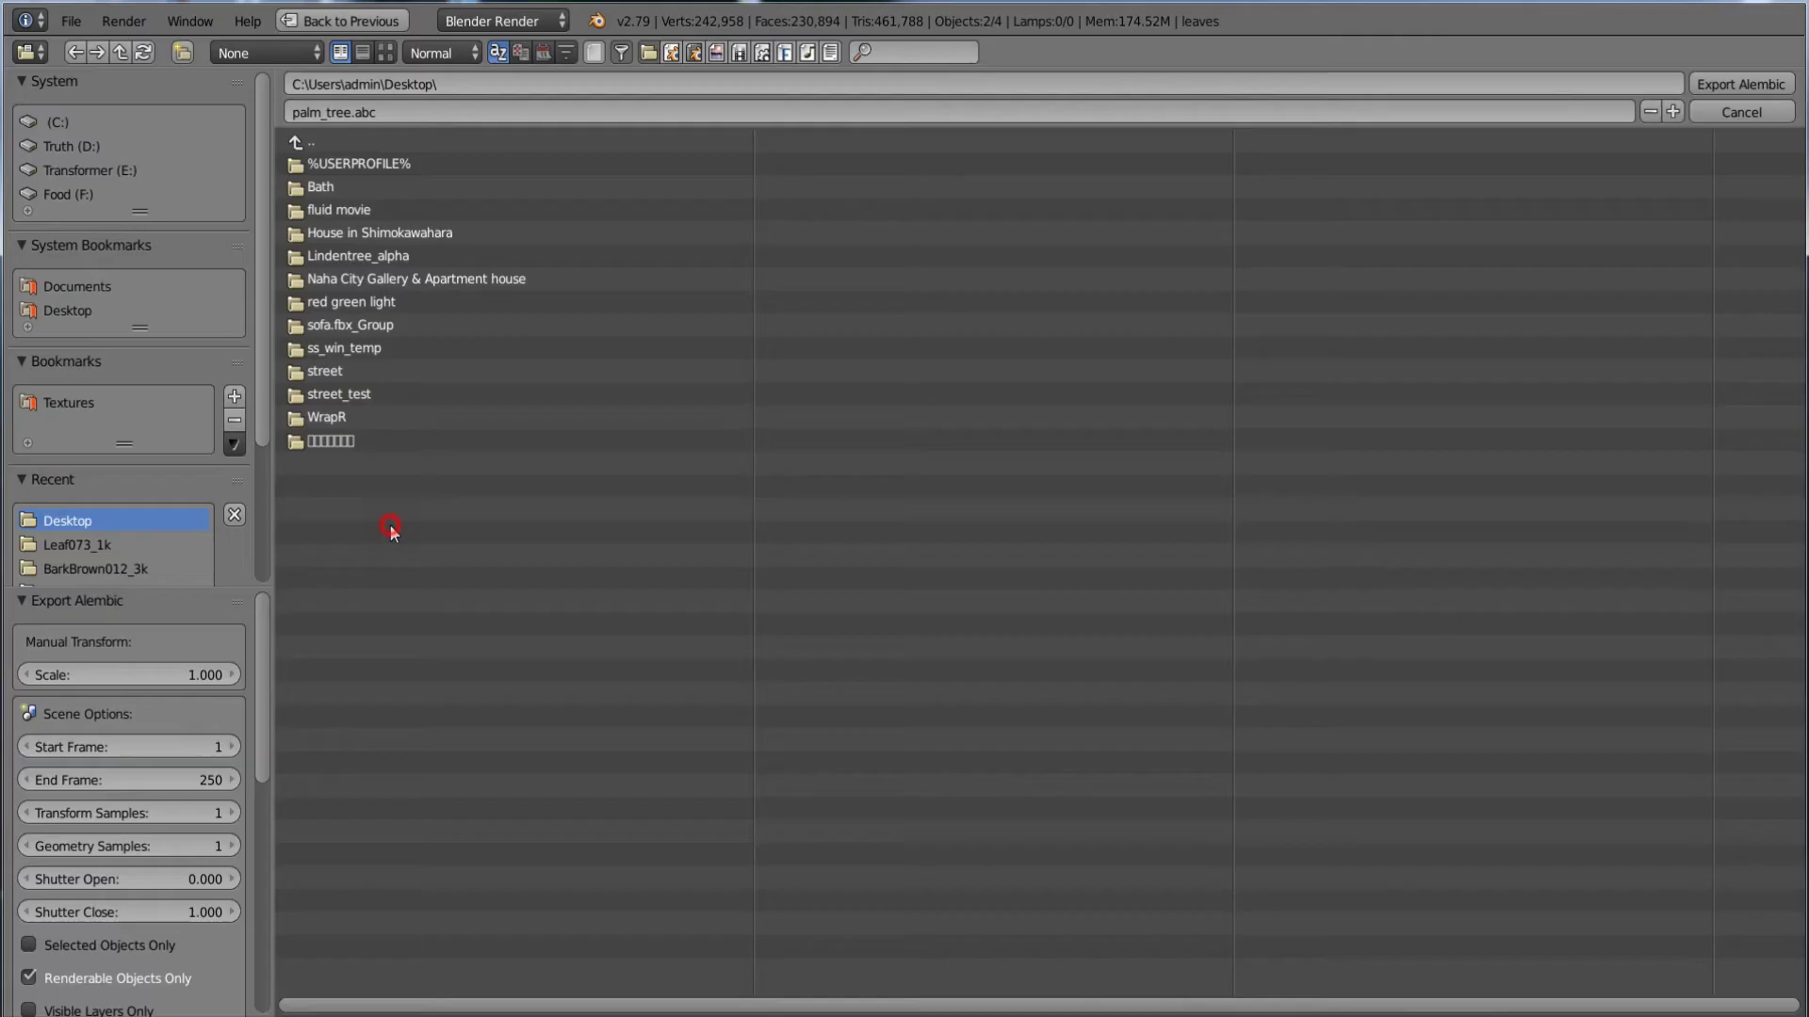
pyautogui.moveTo(239, 591); pyautogui.dragTo(330, 506)
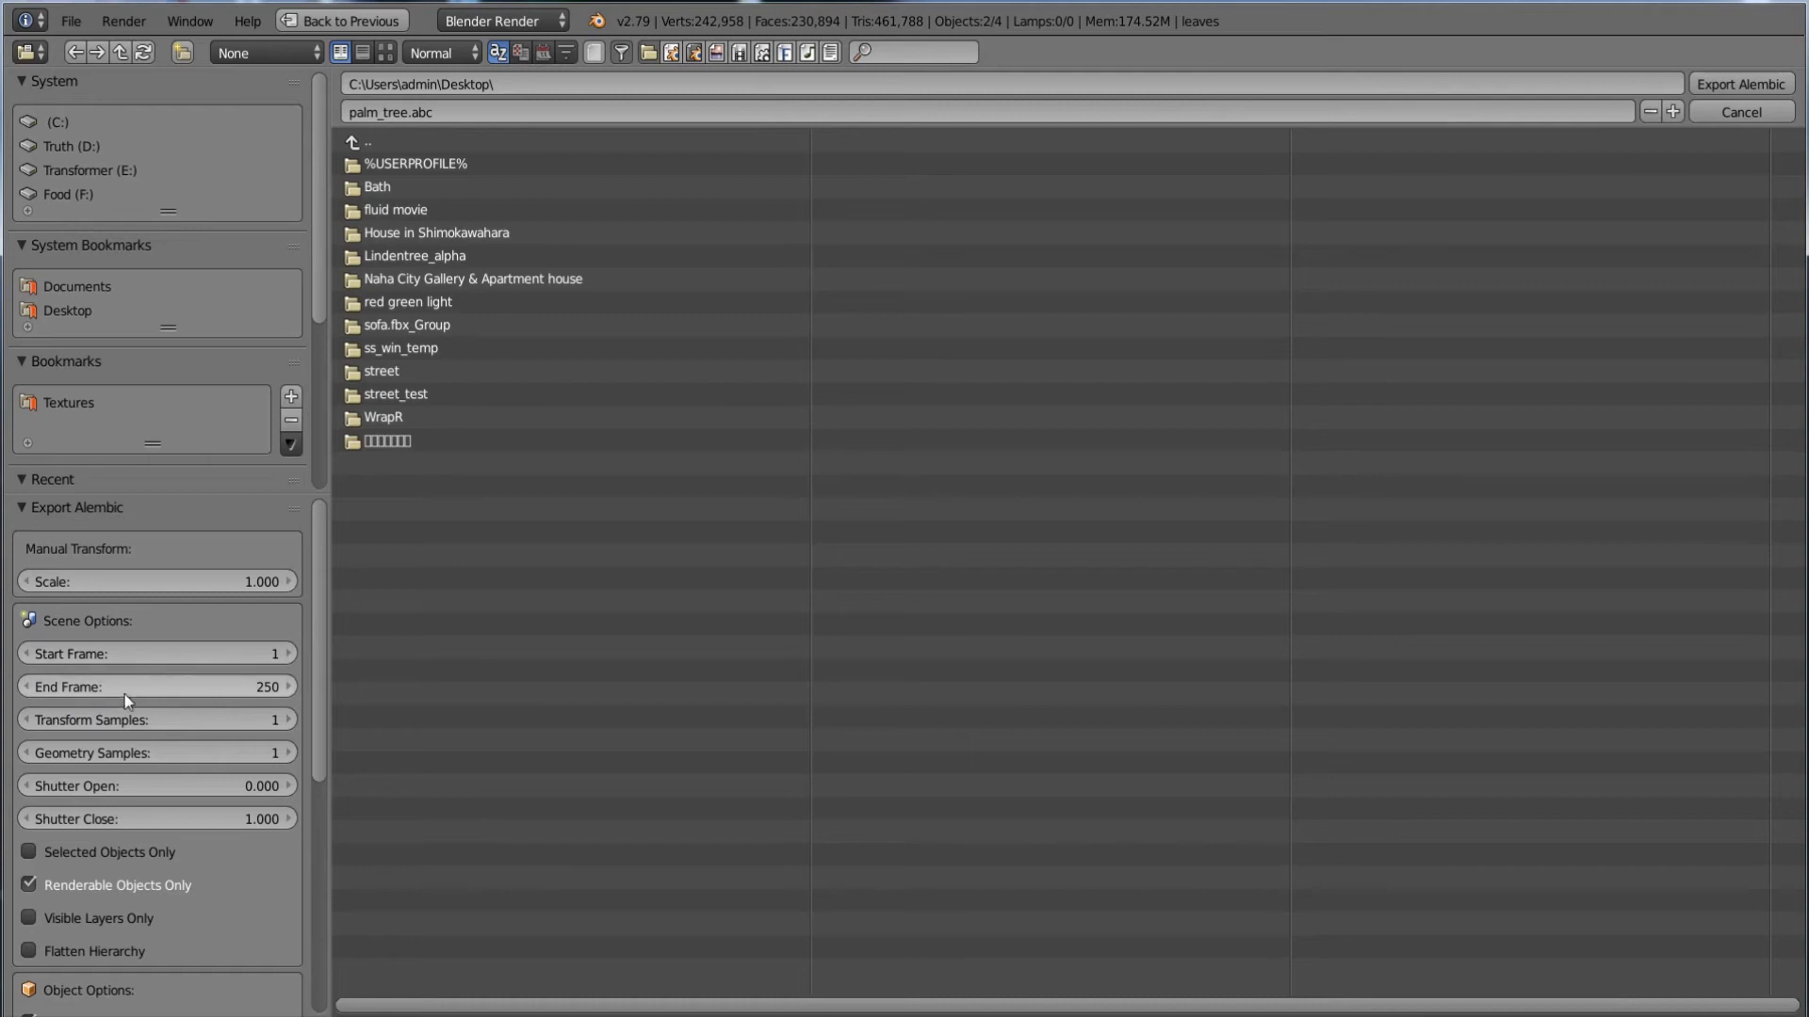
pyautogui.click(1717, 110)
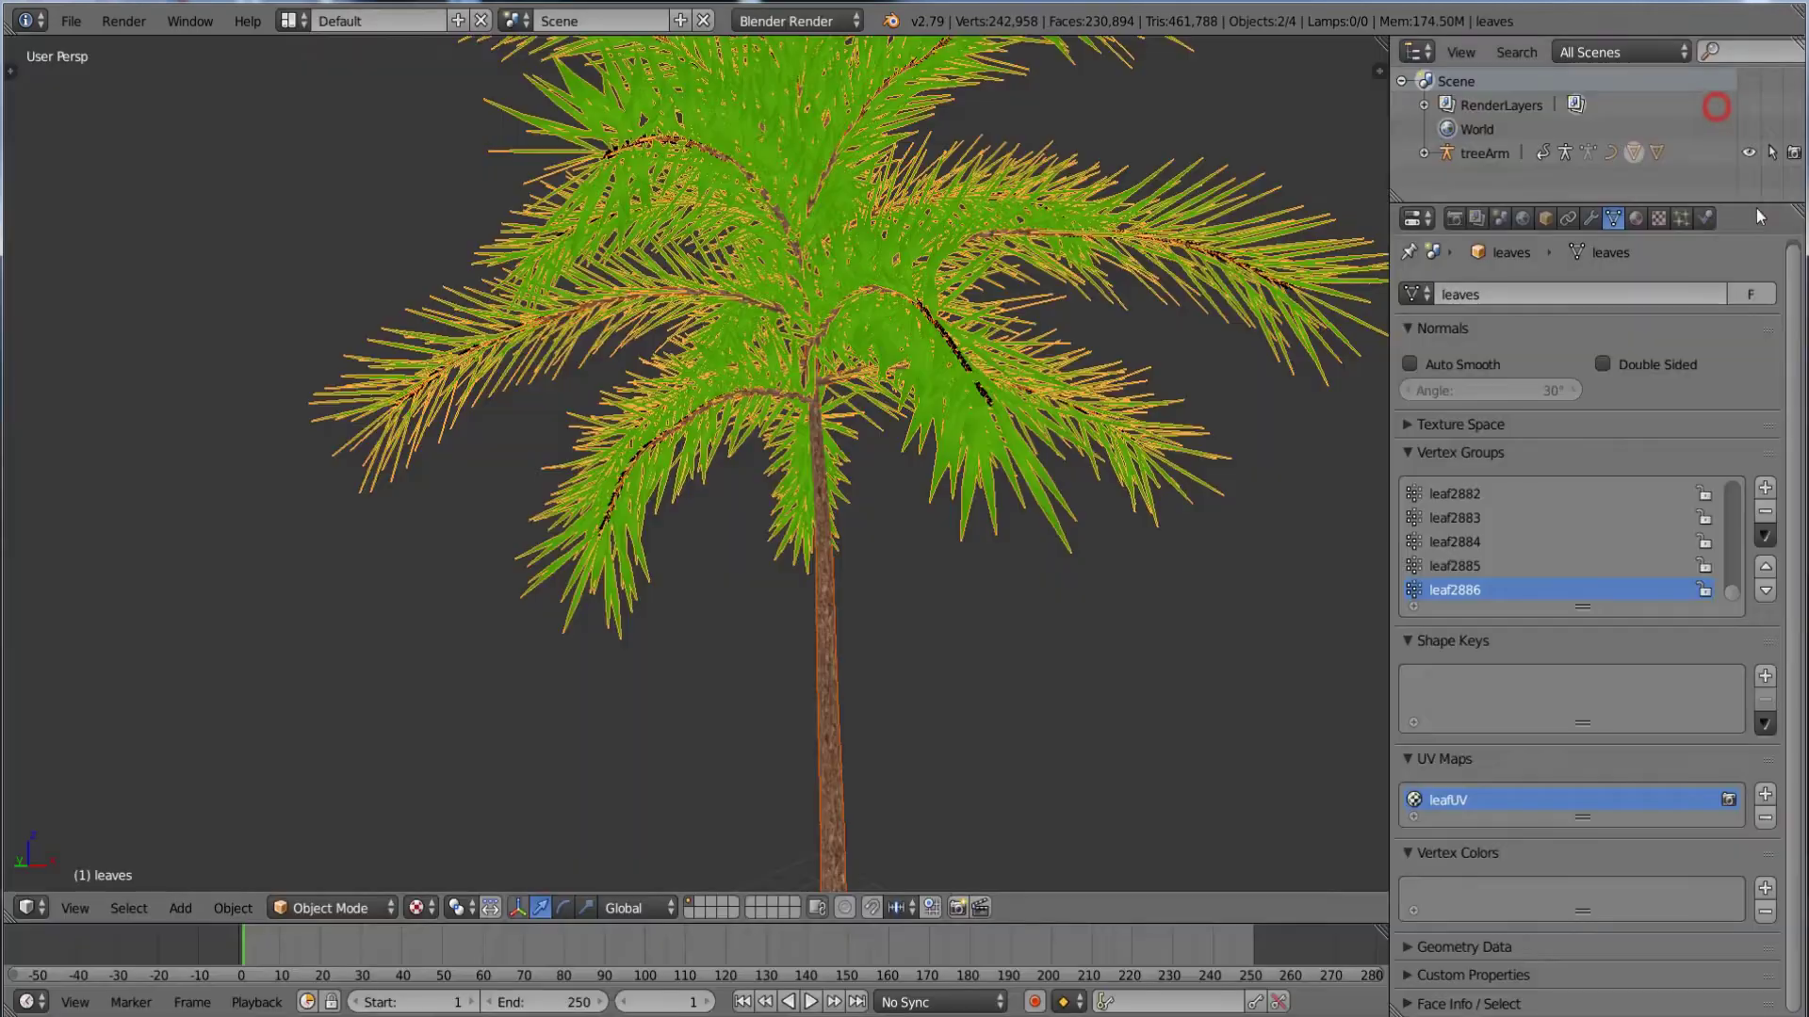
# - Apply the Subsurf modifier on the tree mesh and save the file
pyautogui.rightClick(818, 675)
pyautogui.click(1590, 219)
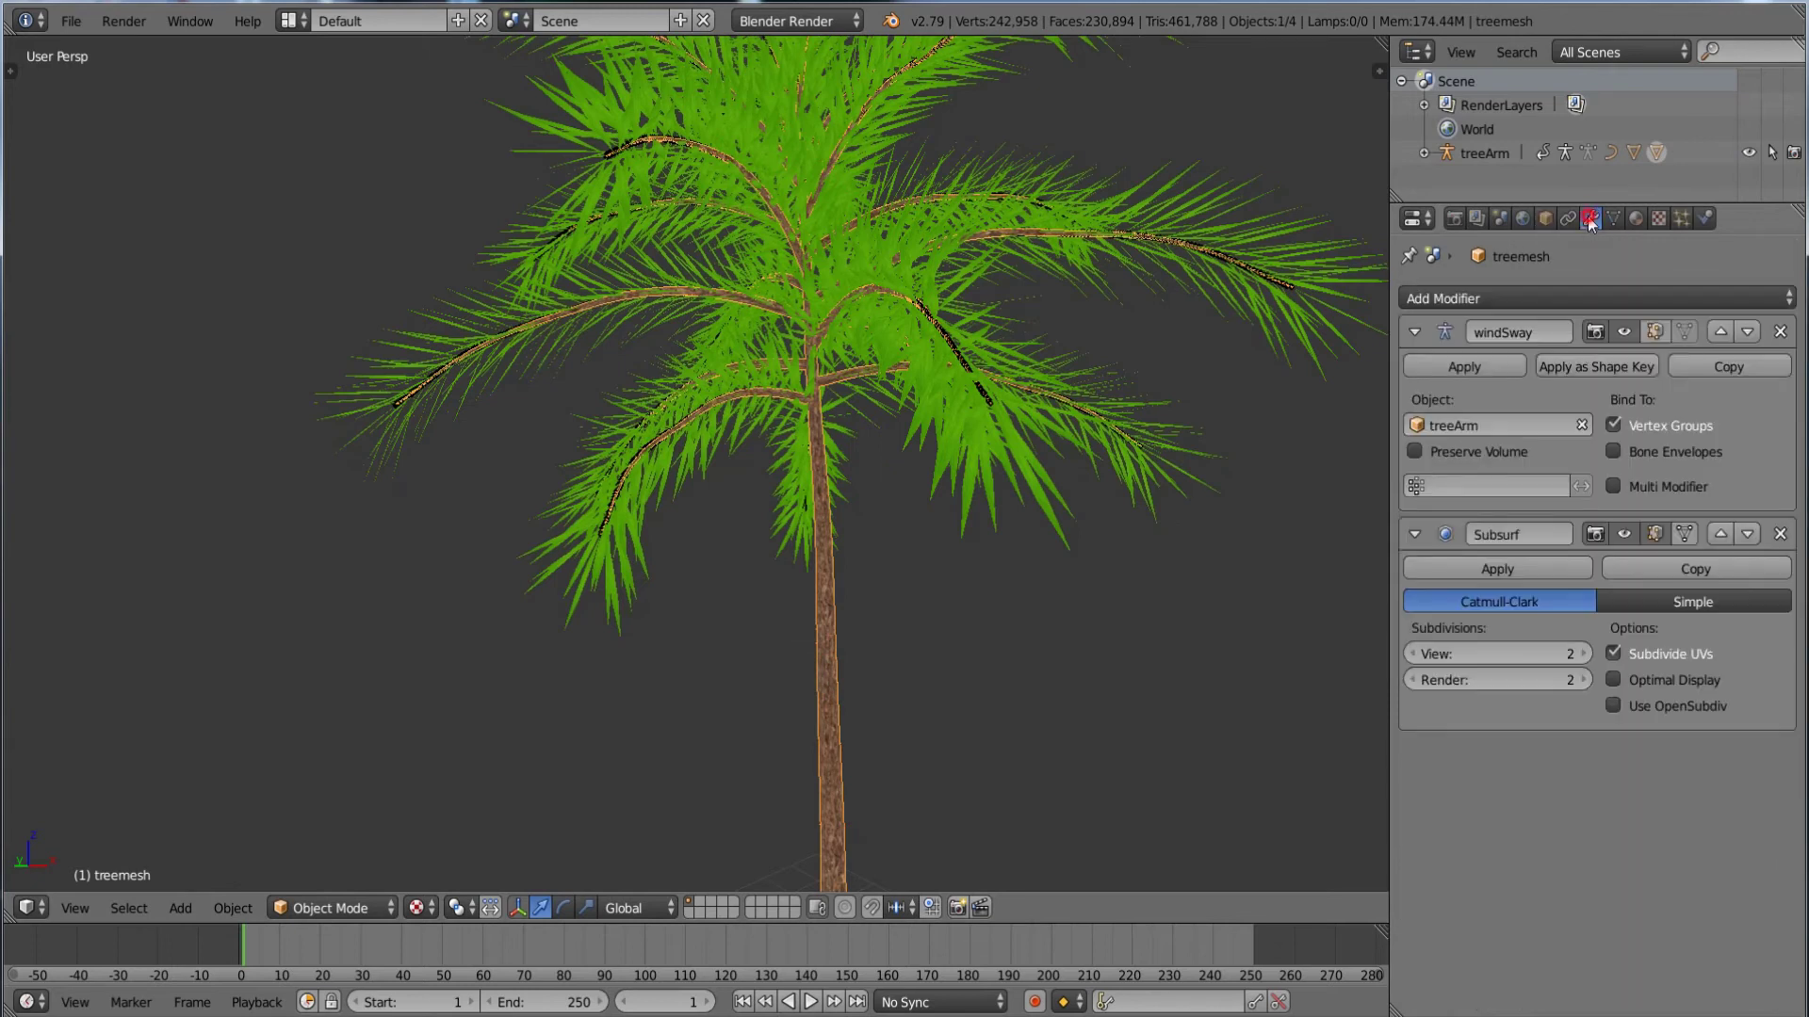
pyautogui.click(1496, 569)
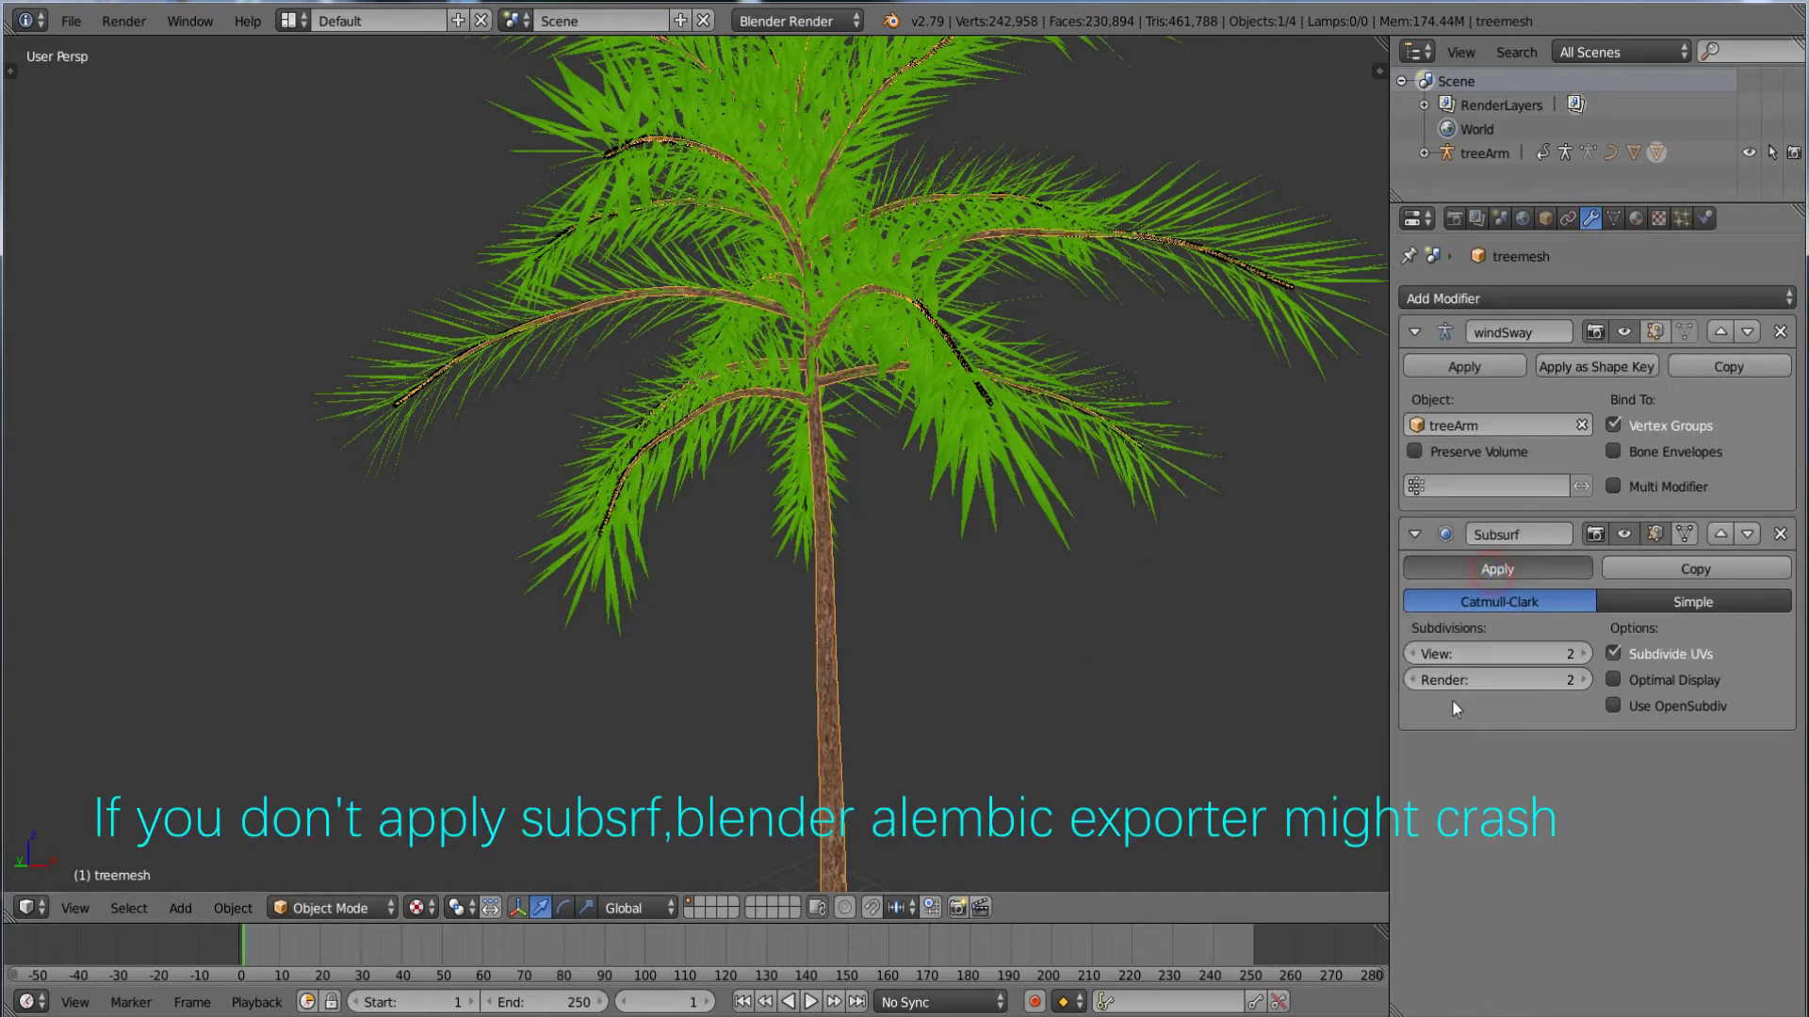
pyautogui.hotkey('ctrl', 's')
pyautogui.click(958, 365)
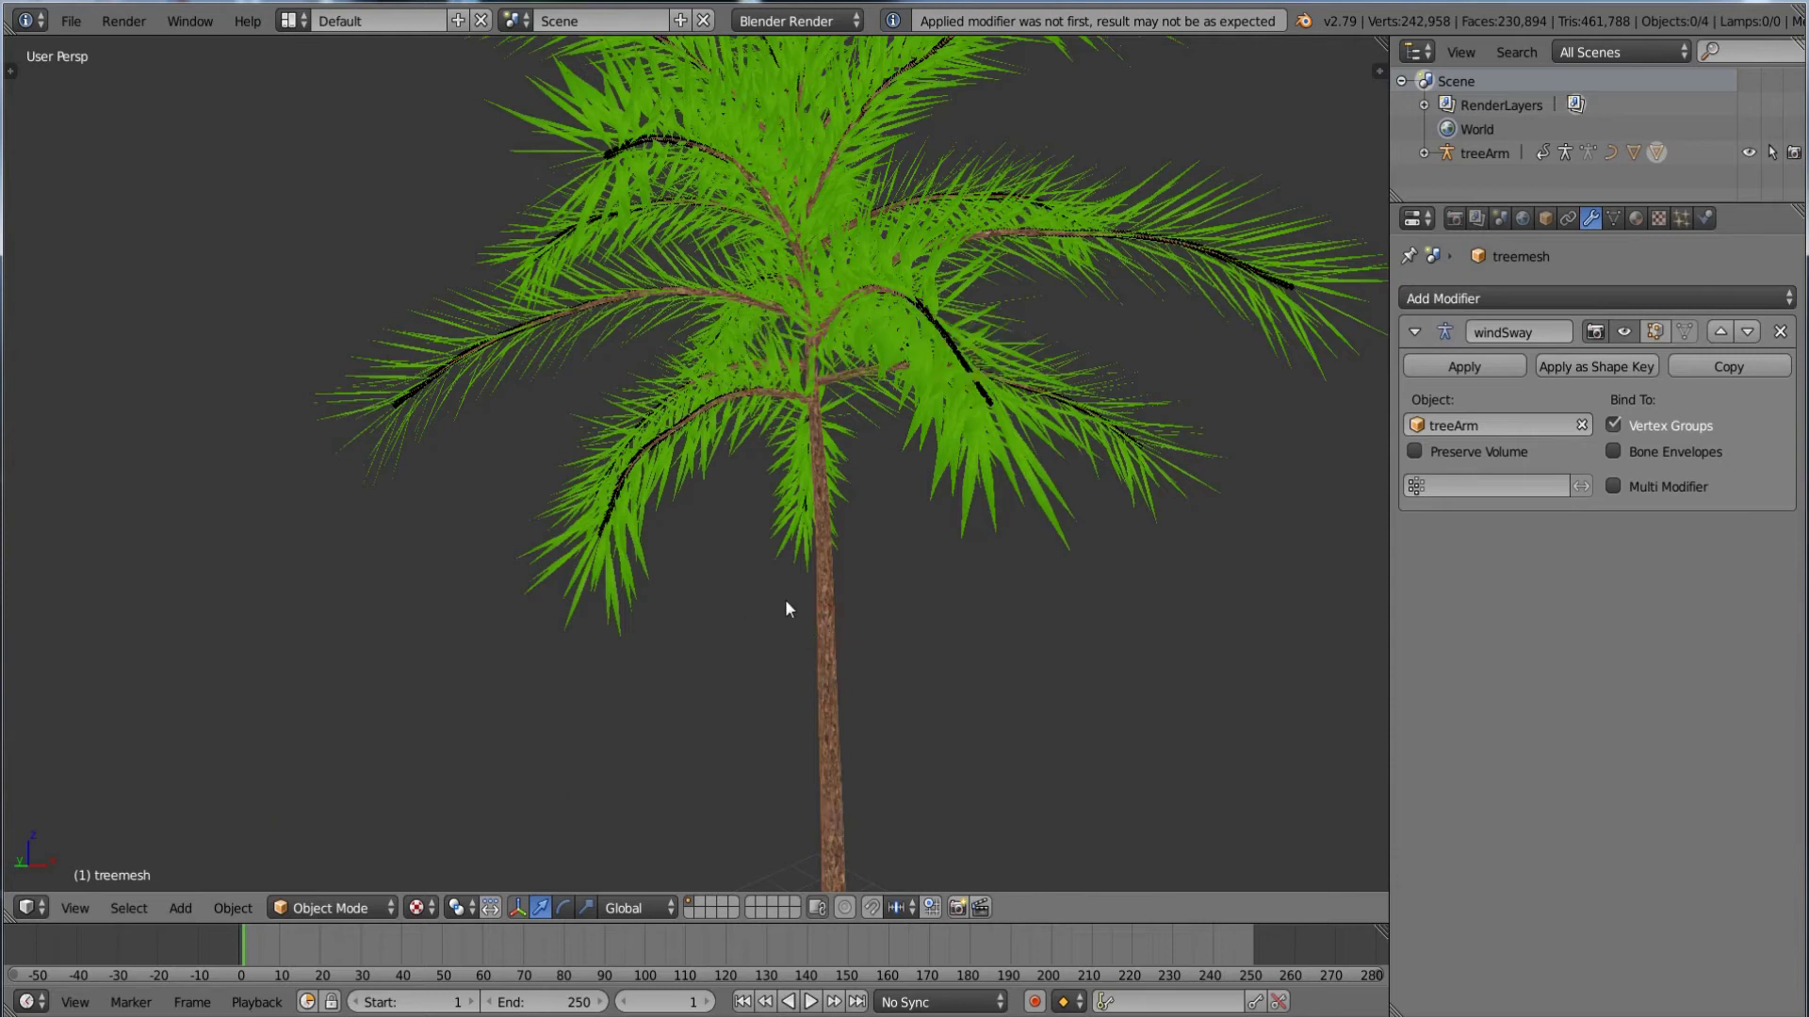
# - Select the tree mesh and the leaves together and open the Alembic export settings
pyautogui.rightClick(822, 599)
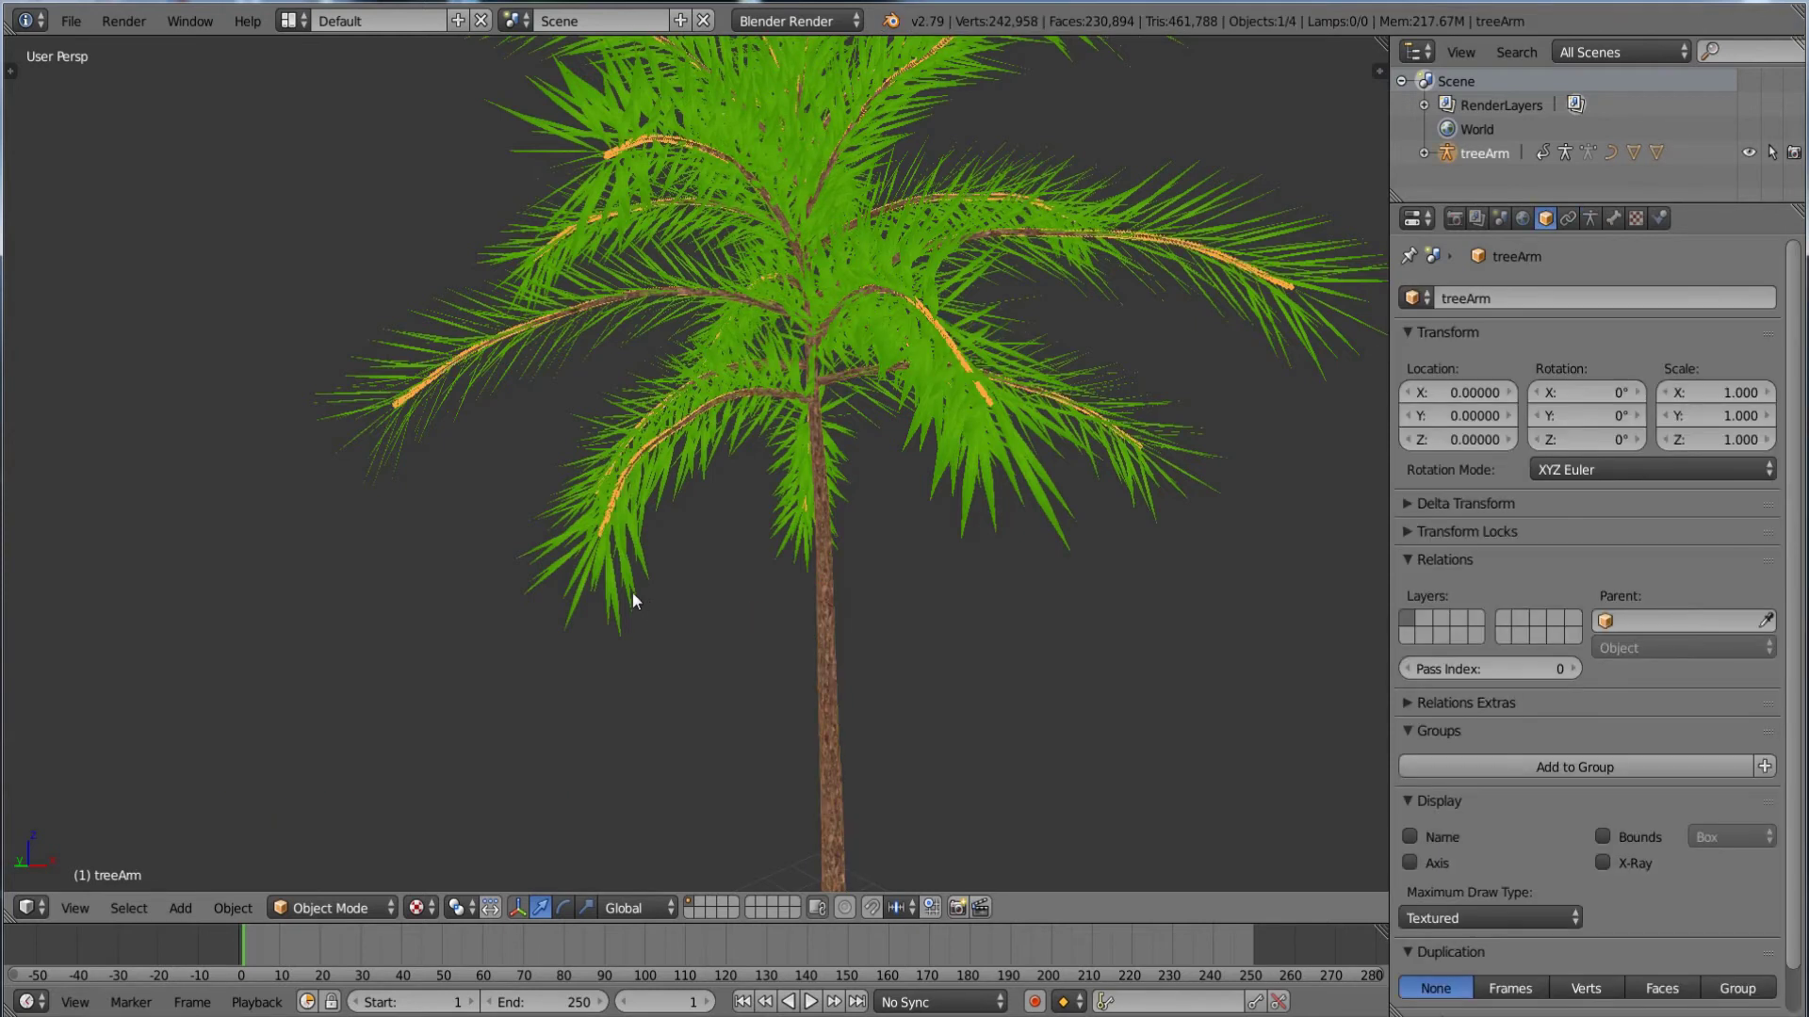
pyautogui.rightClick(831, 570)
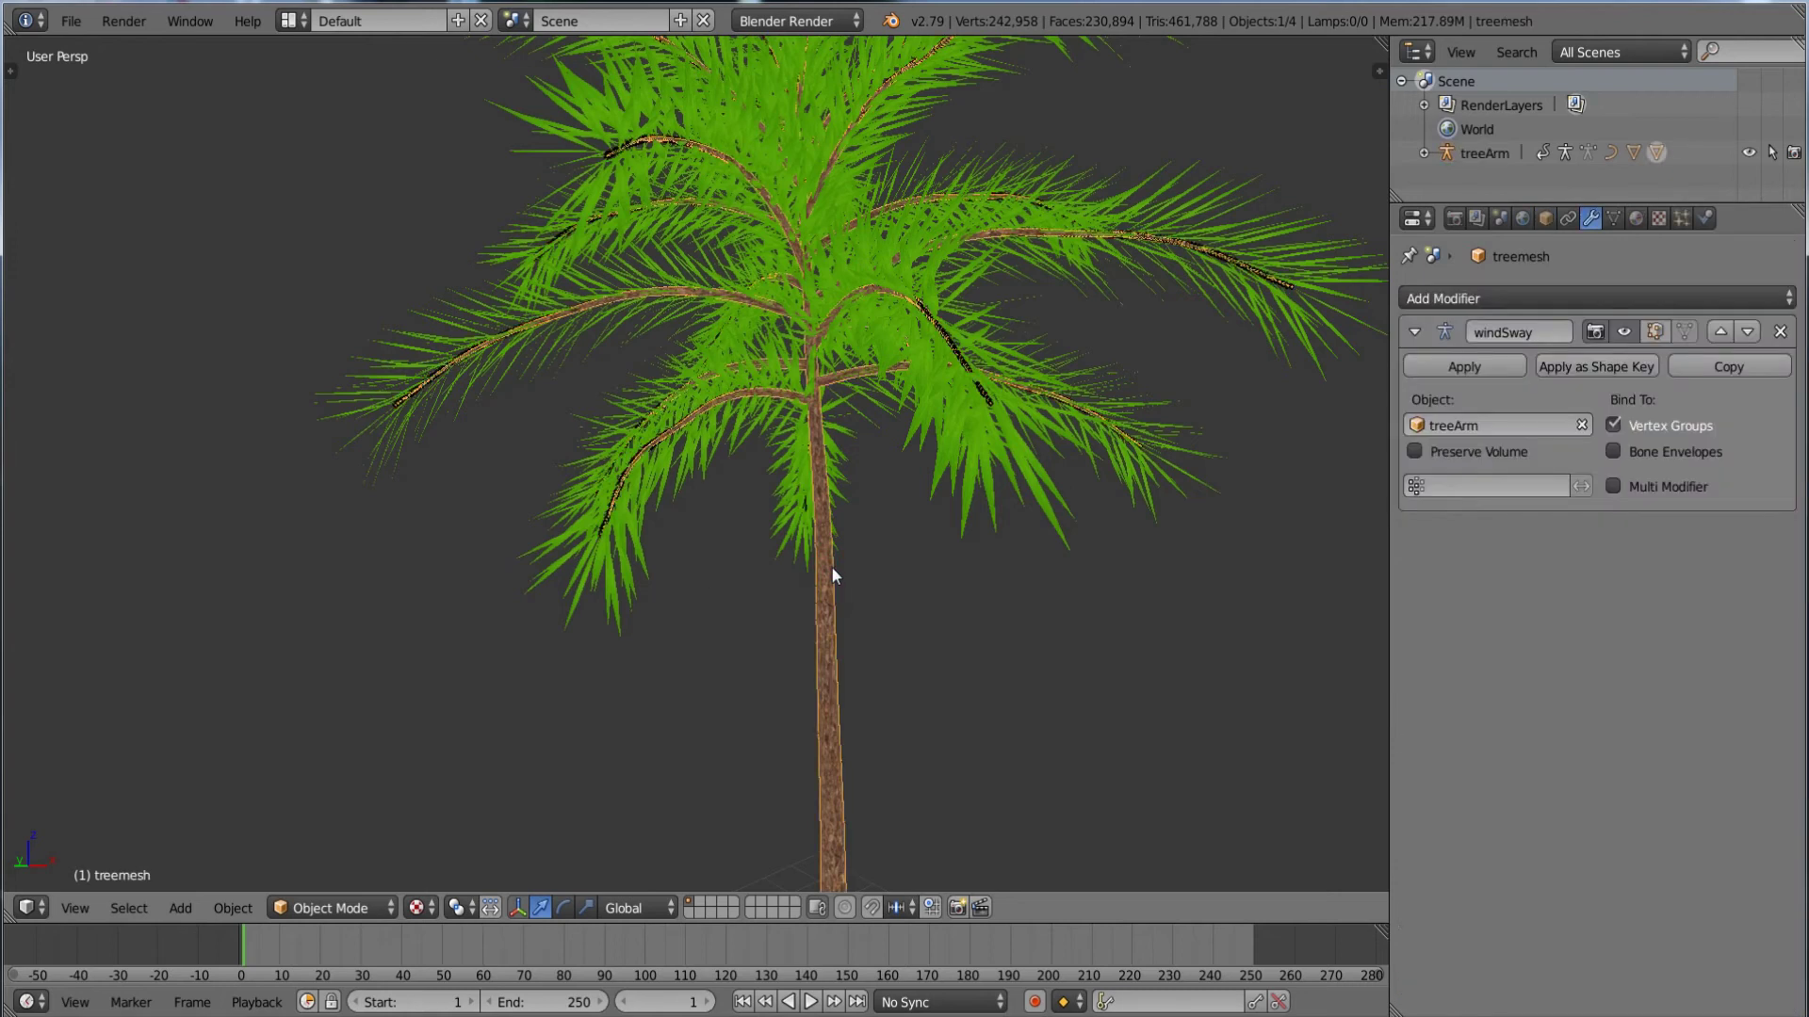
pyautogui.keyDown('shift'); pyautogui.rightClick(629, 567); pyautogui.keyUp('shift')
pyautogui.click(72, 20)
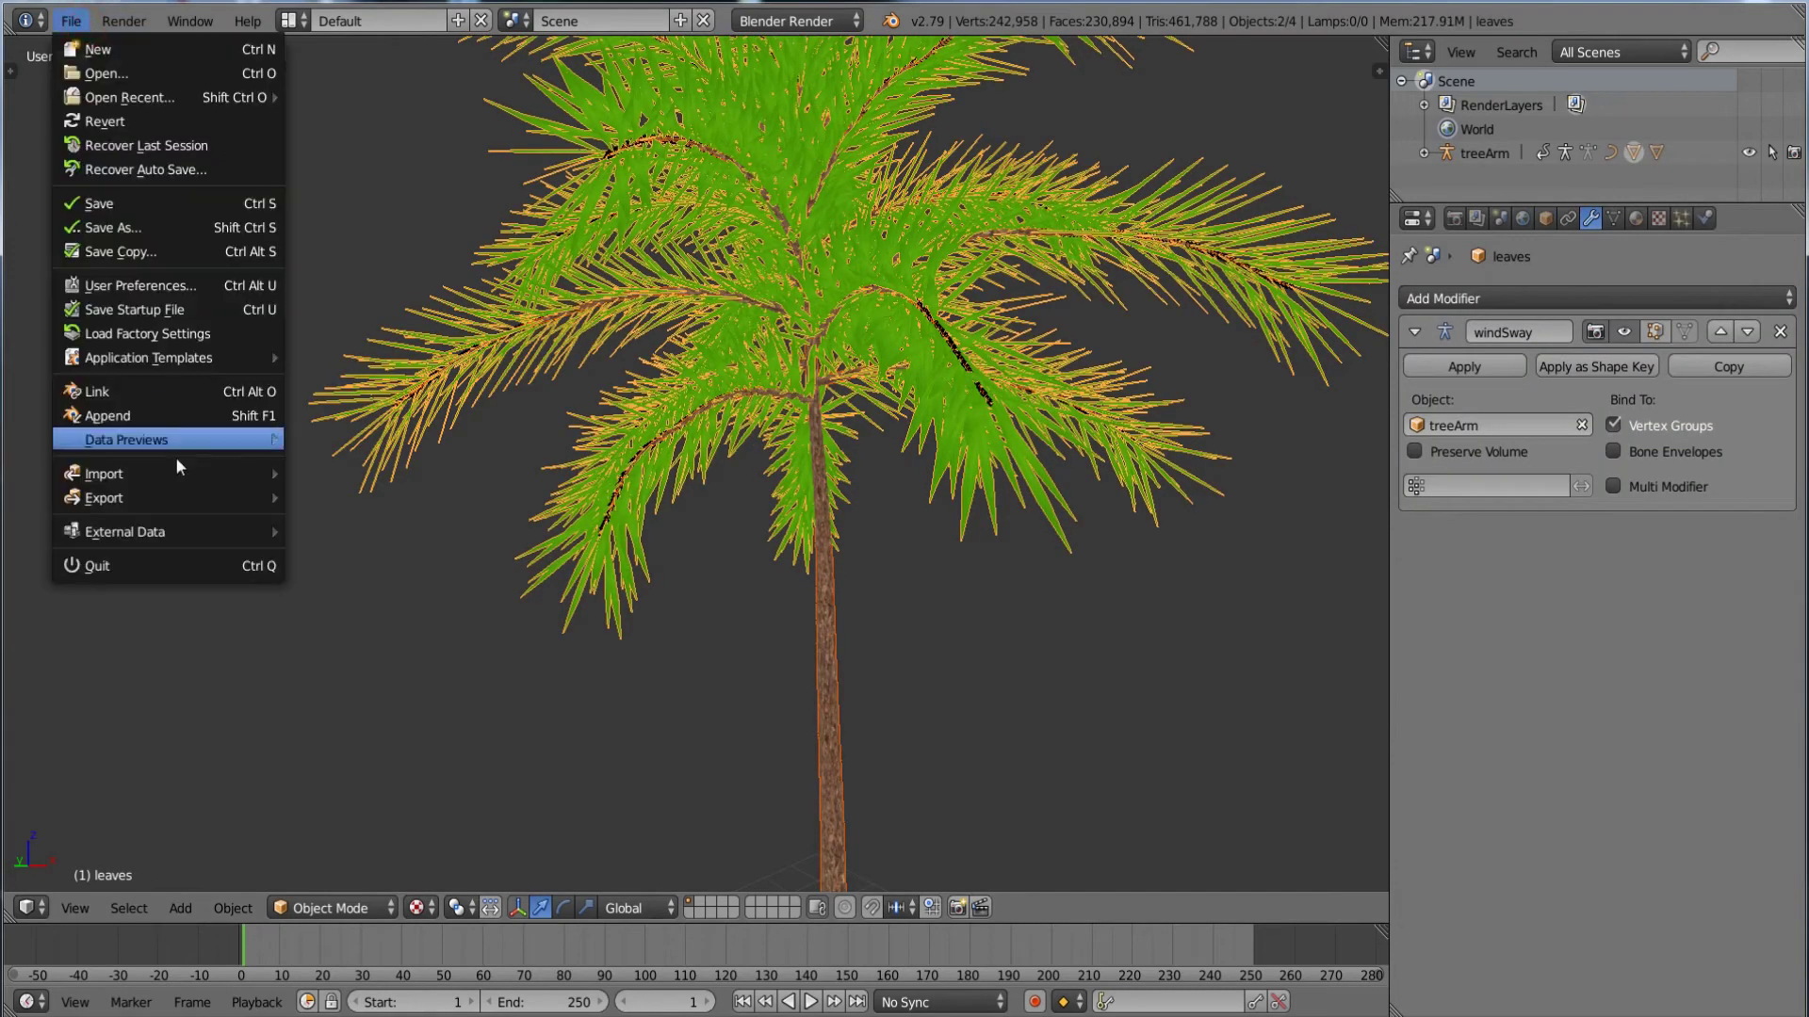
pyautogui.moveTo(180, 499)
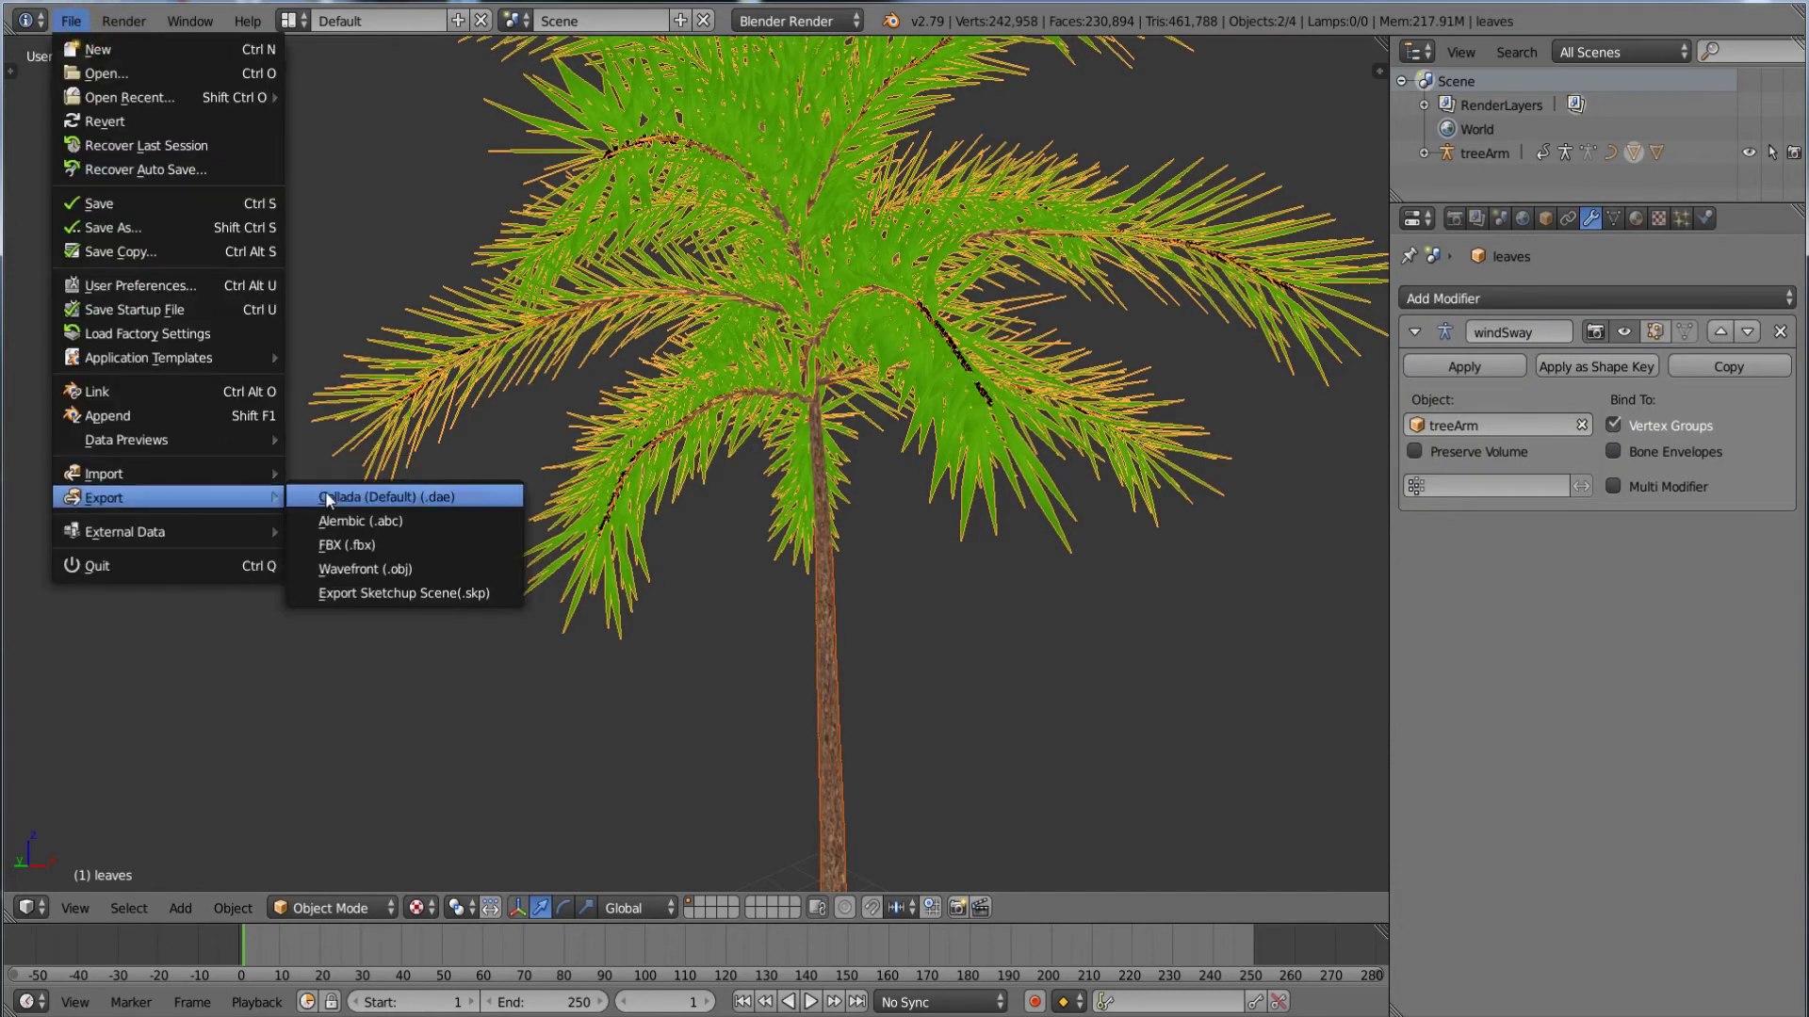
pyautogui.click(382, 522)
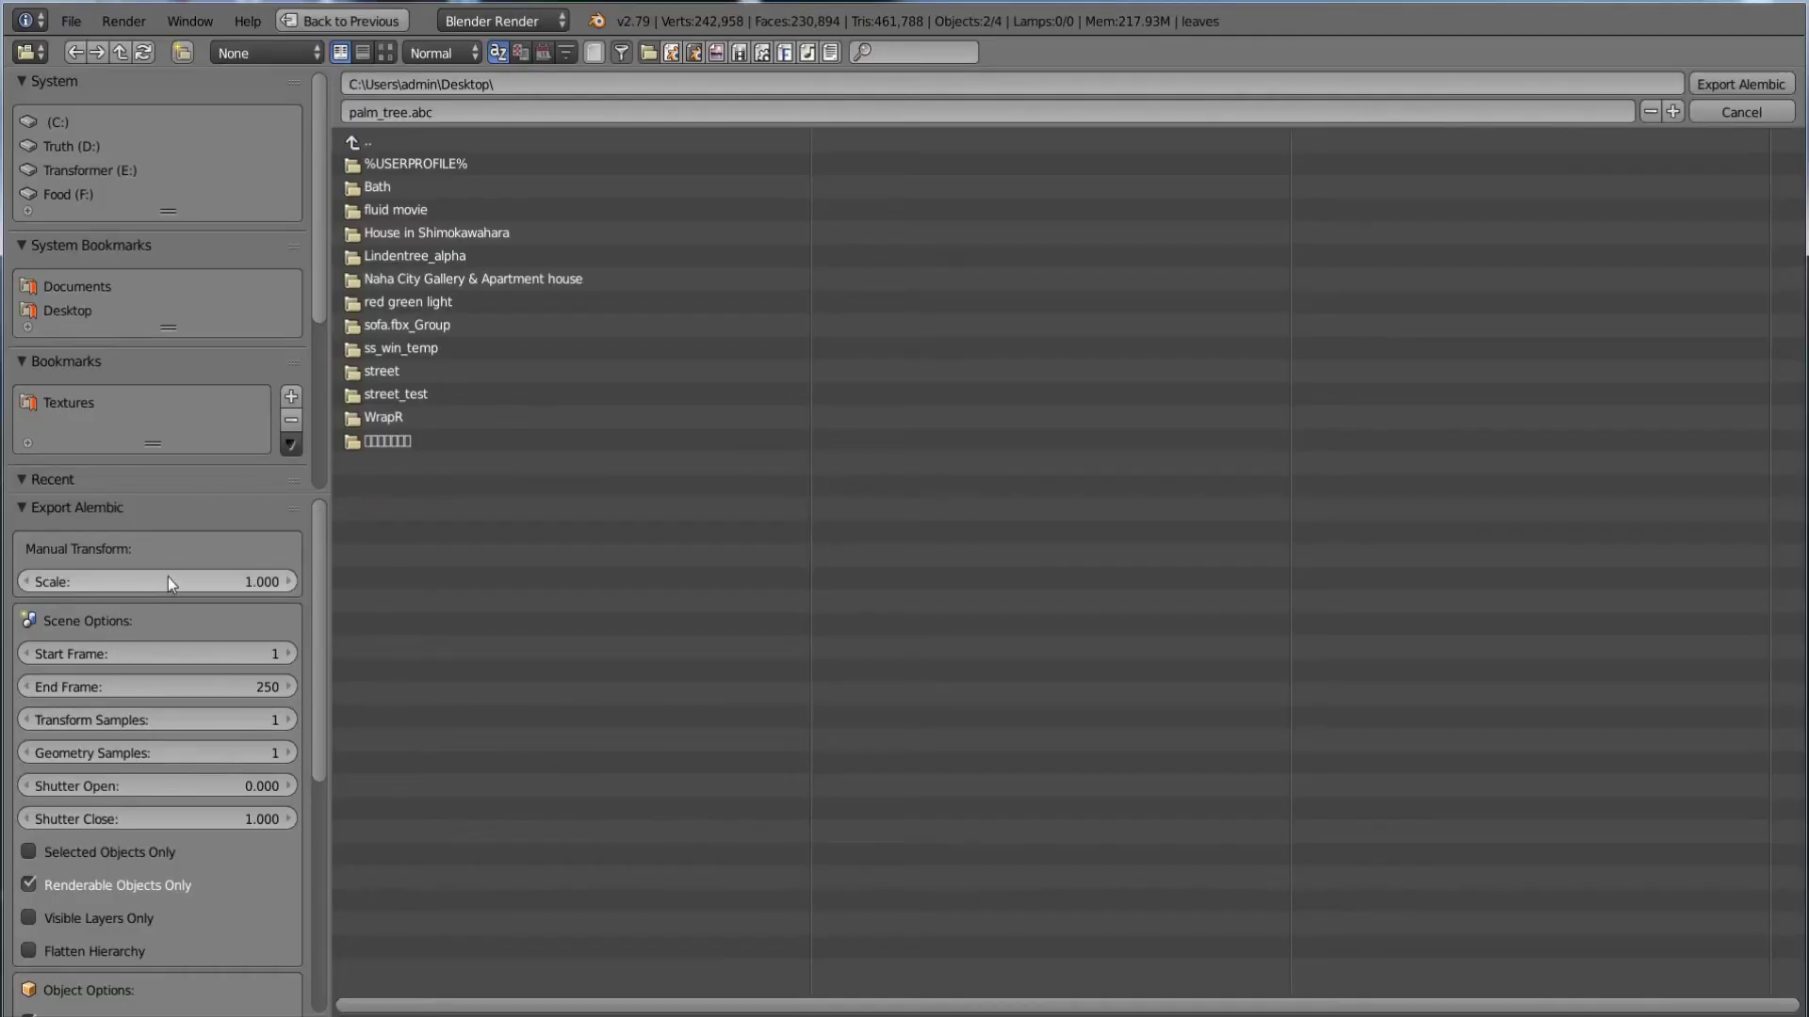
# - Set the export's end frame to 120, turn off Renderable Objects Only and turn on Selected Objects Only
pyautogui.scroll(-2, 185, 643)
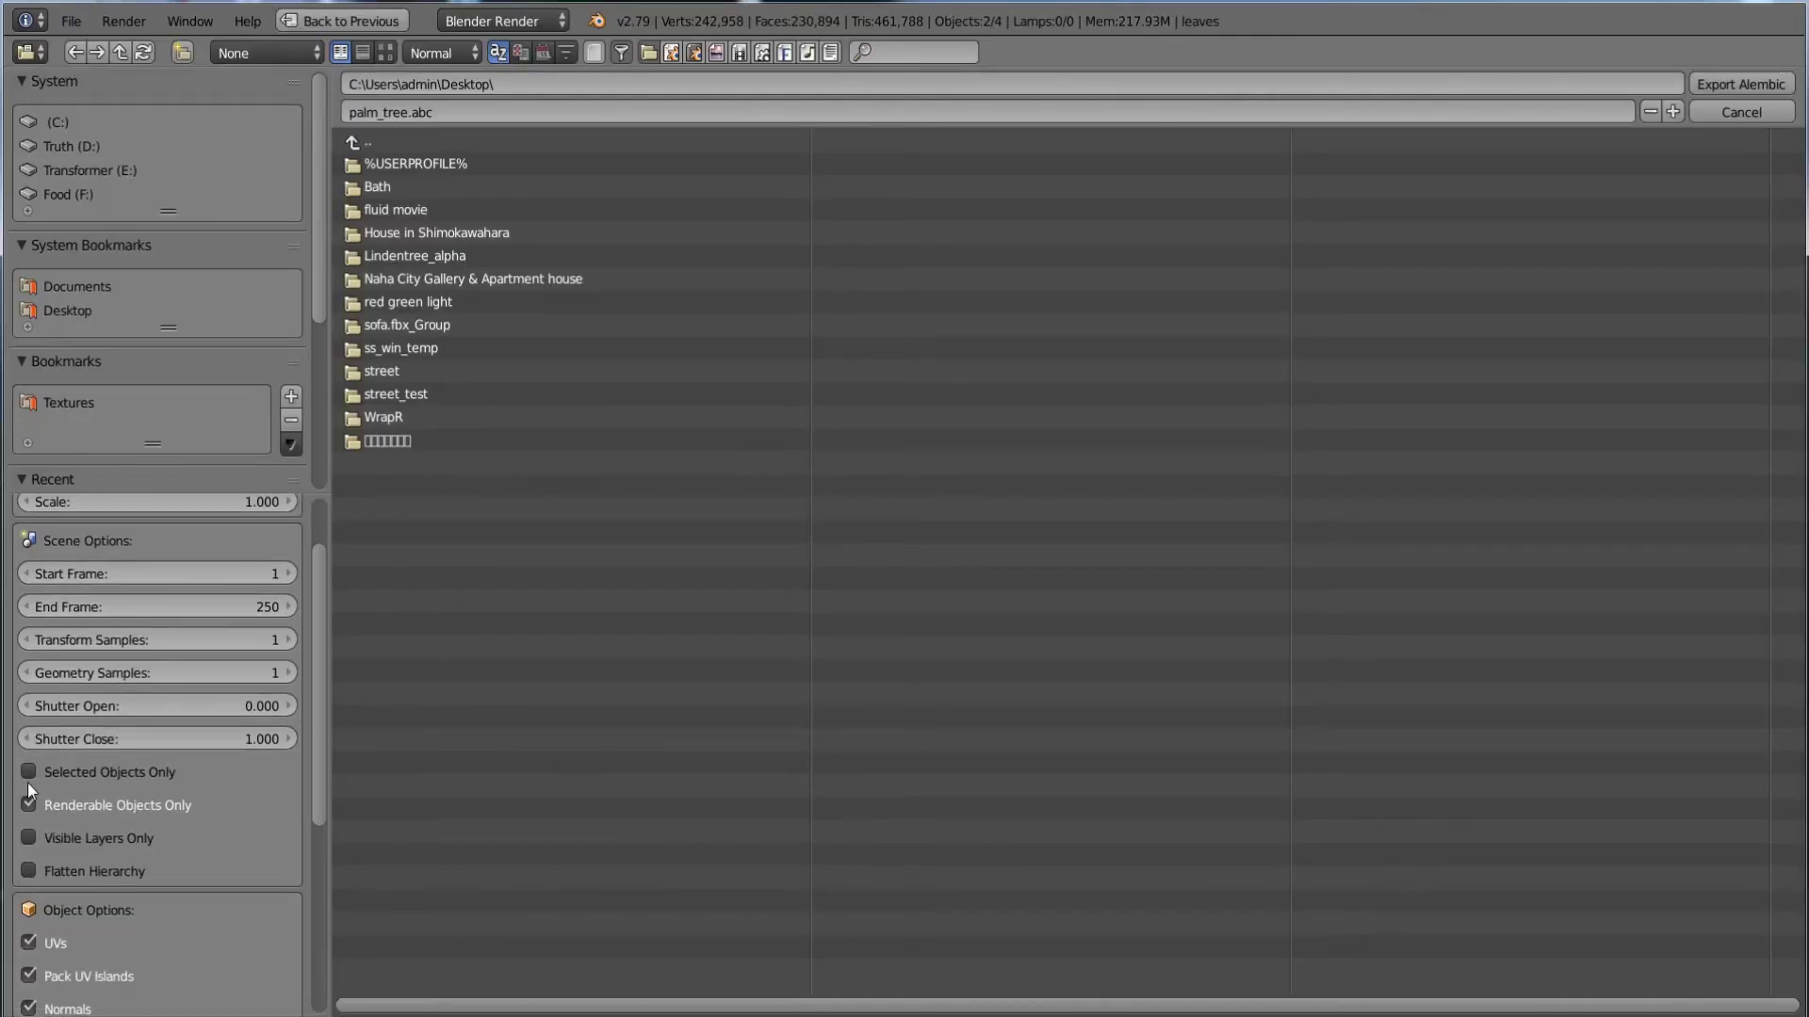
pyautogui.scroll(1, 80, 638)
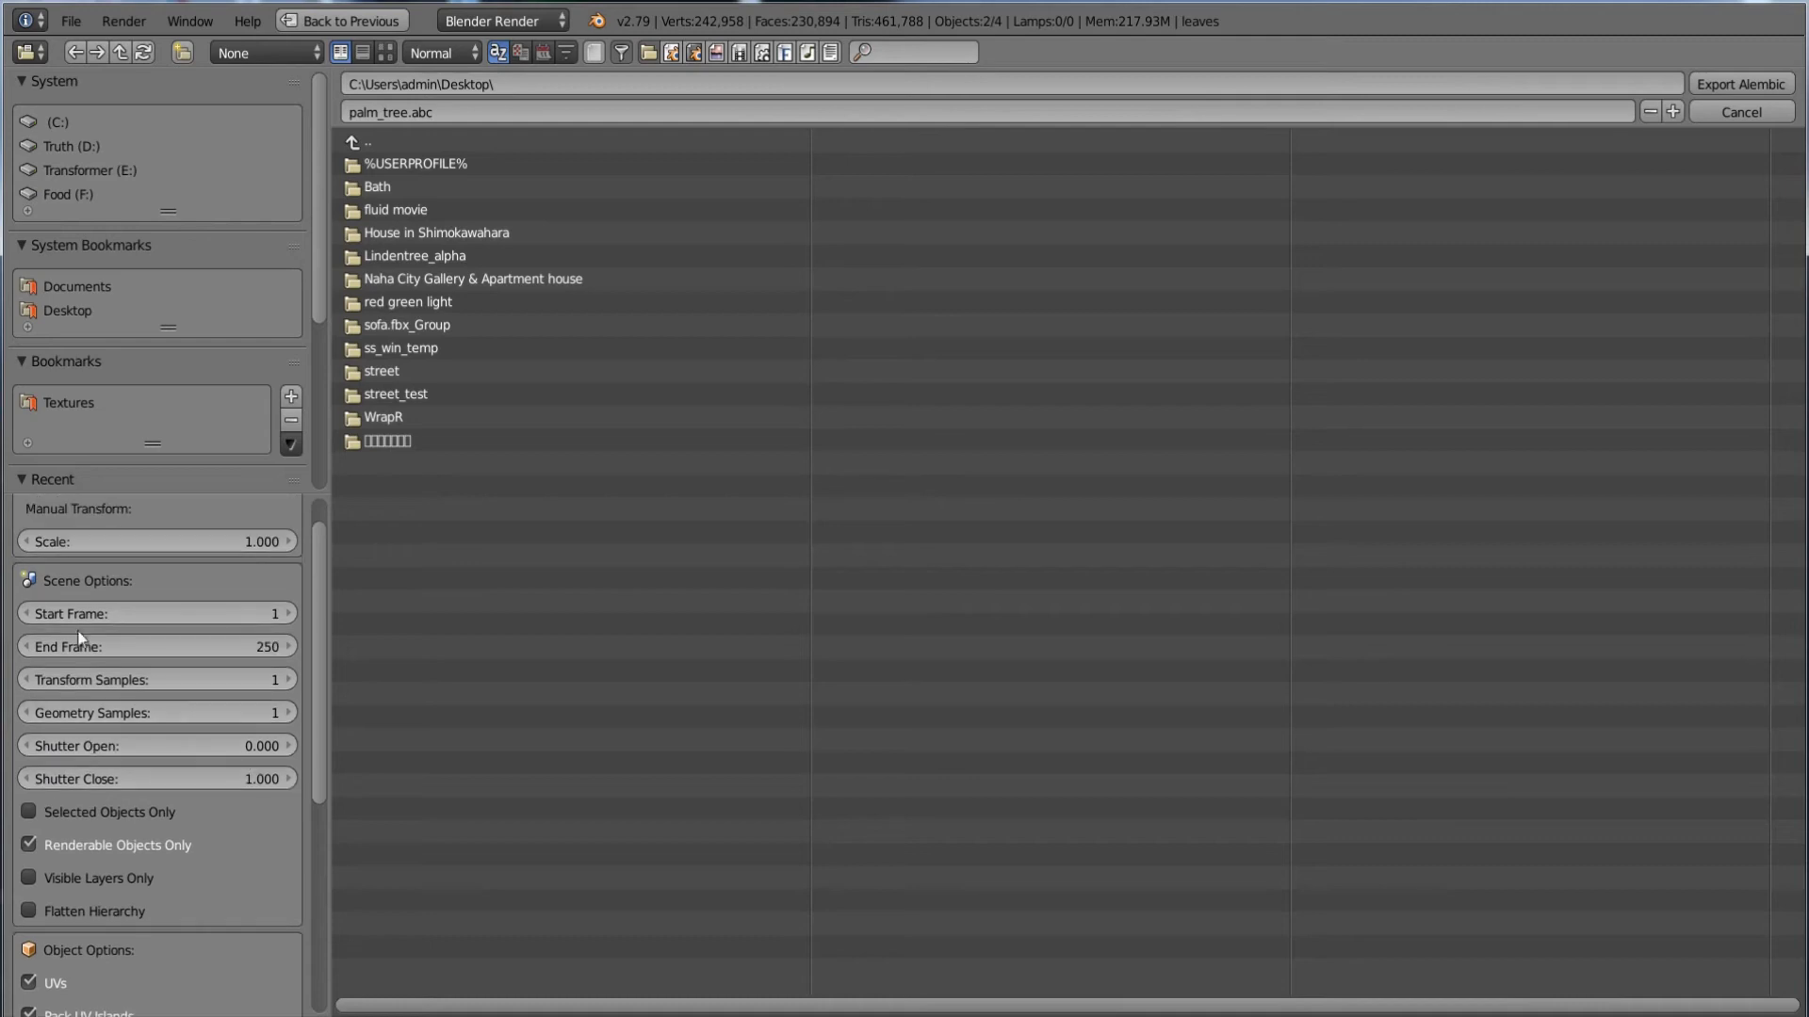
pyautogui.click(237, 646)
pyautogui.write('12')
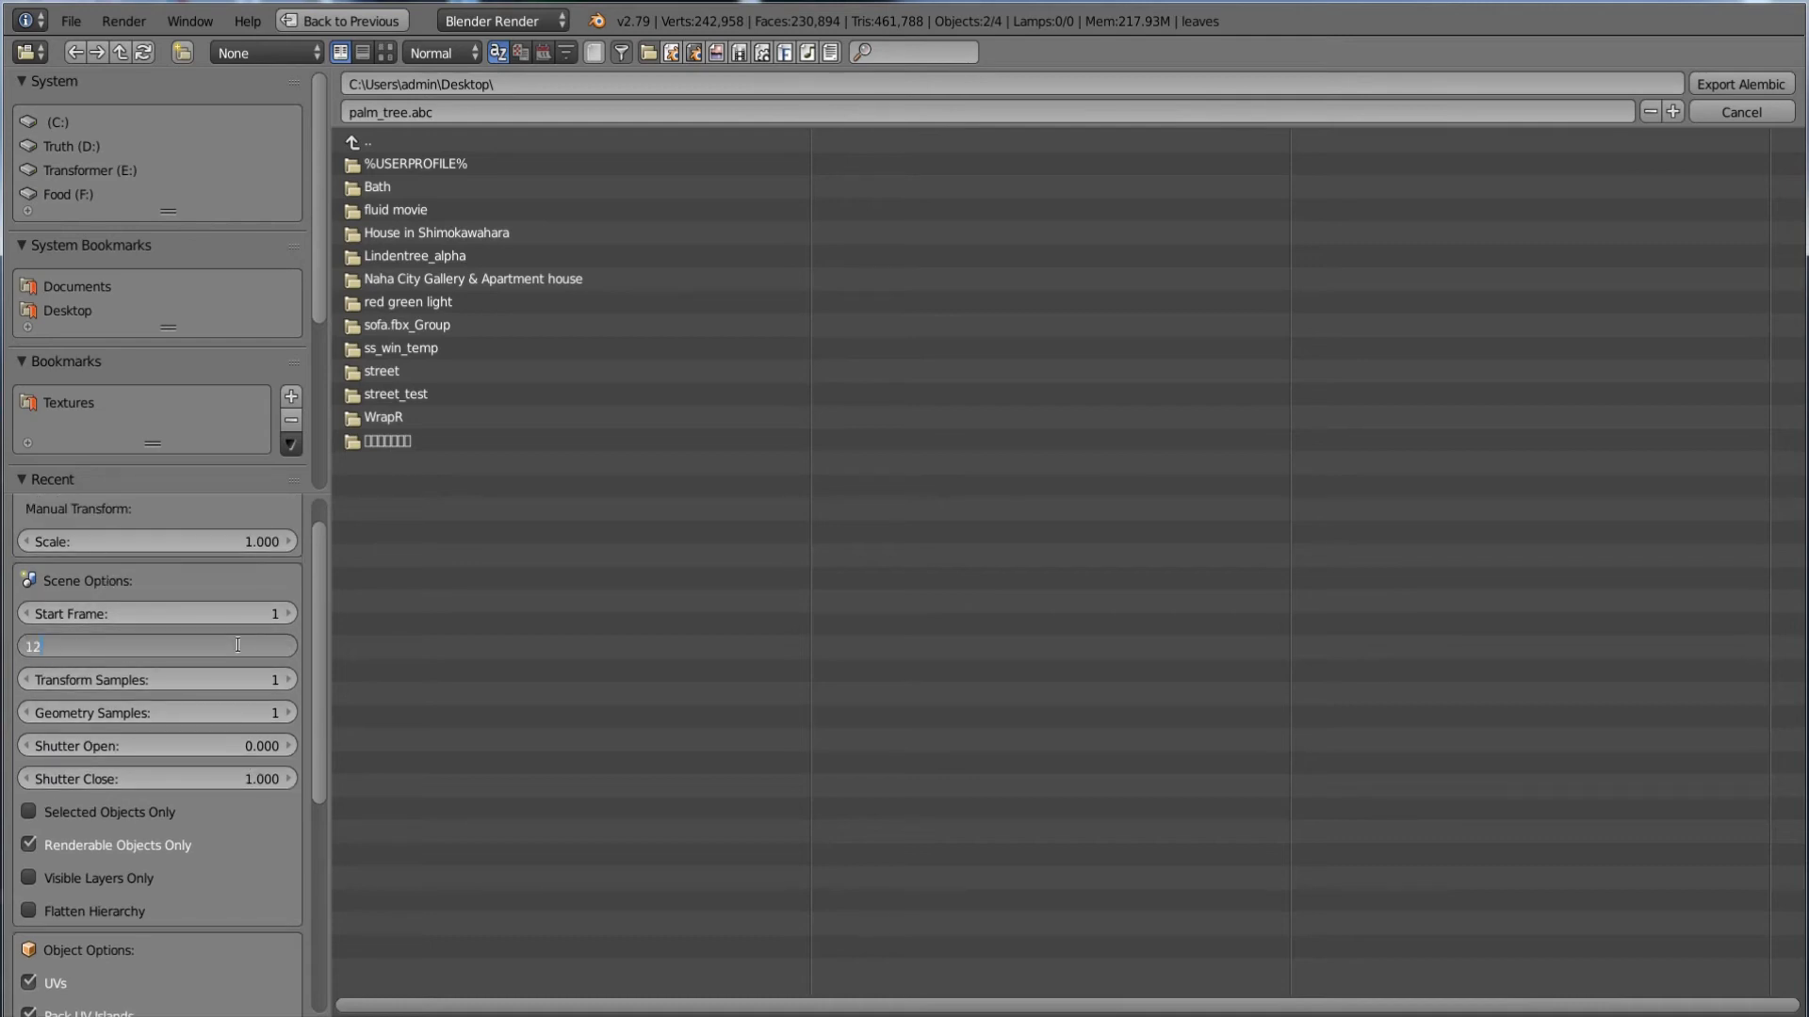
pyautogui.write('0')
pyautogui.press('Return')
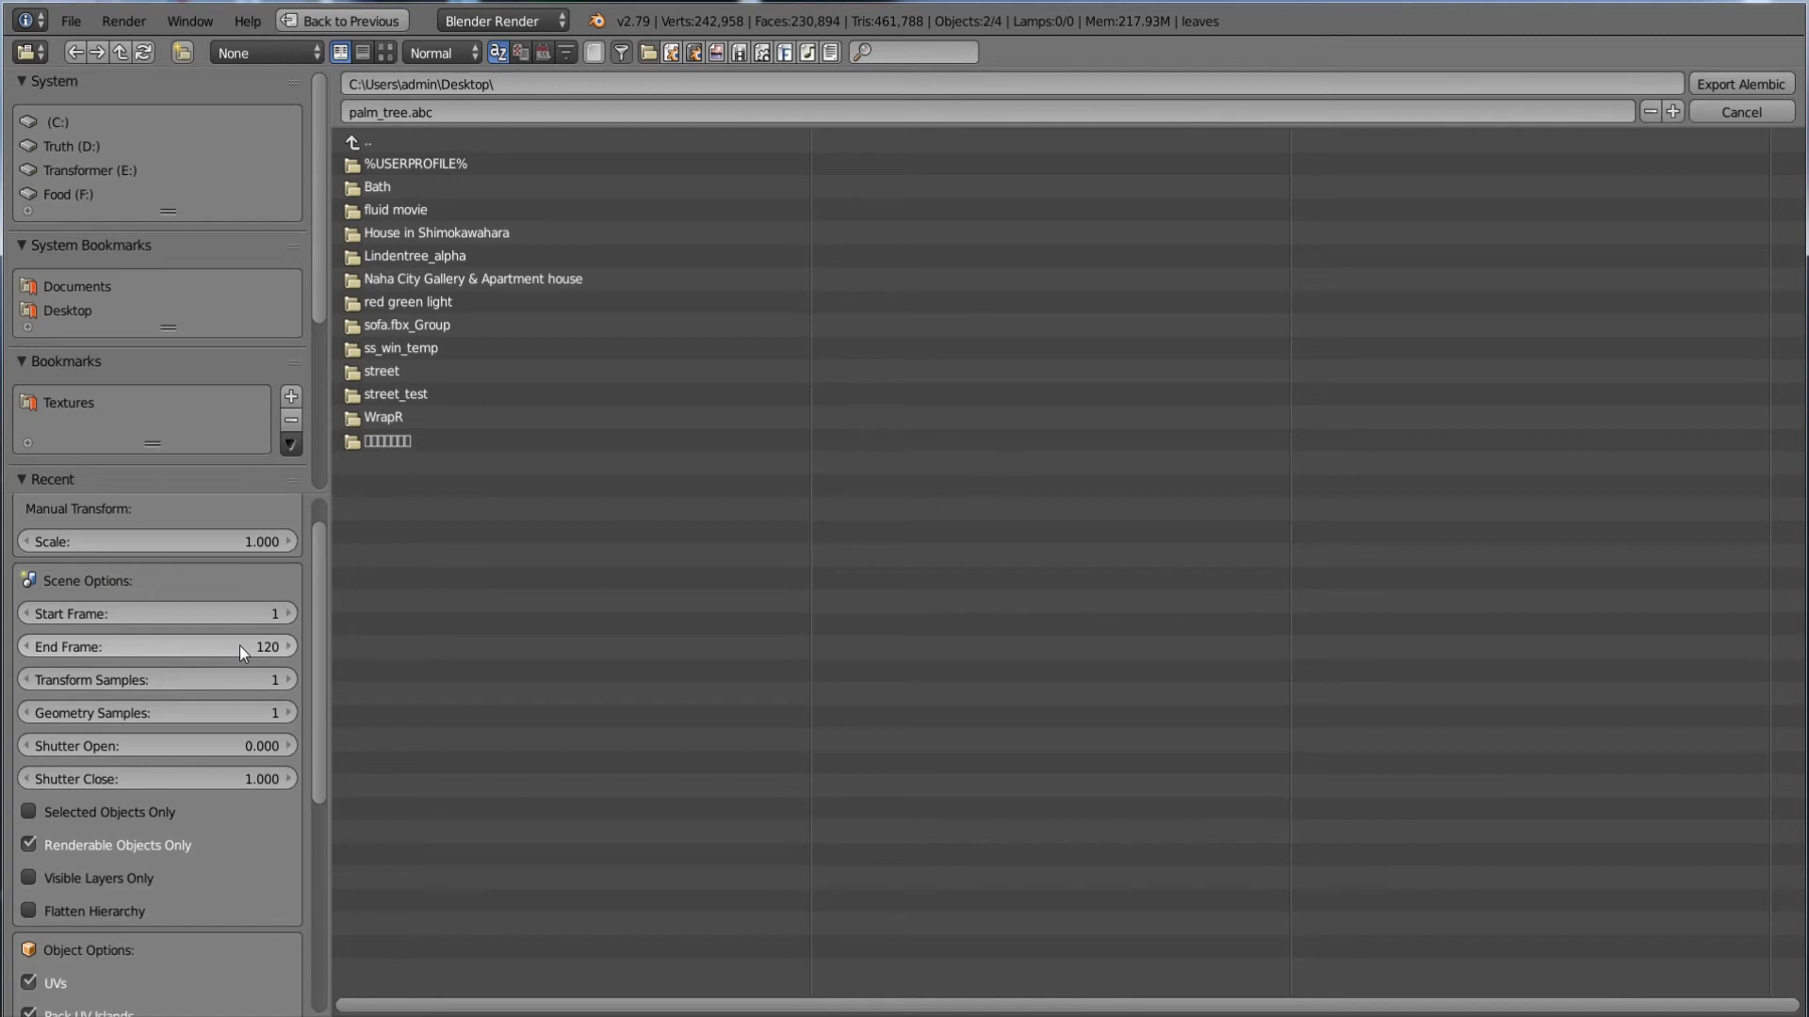
pyautogui.scroll(-1, 239, 647)
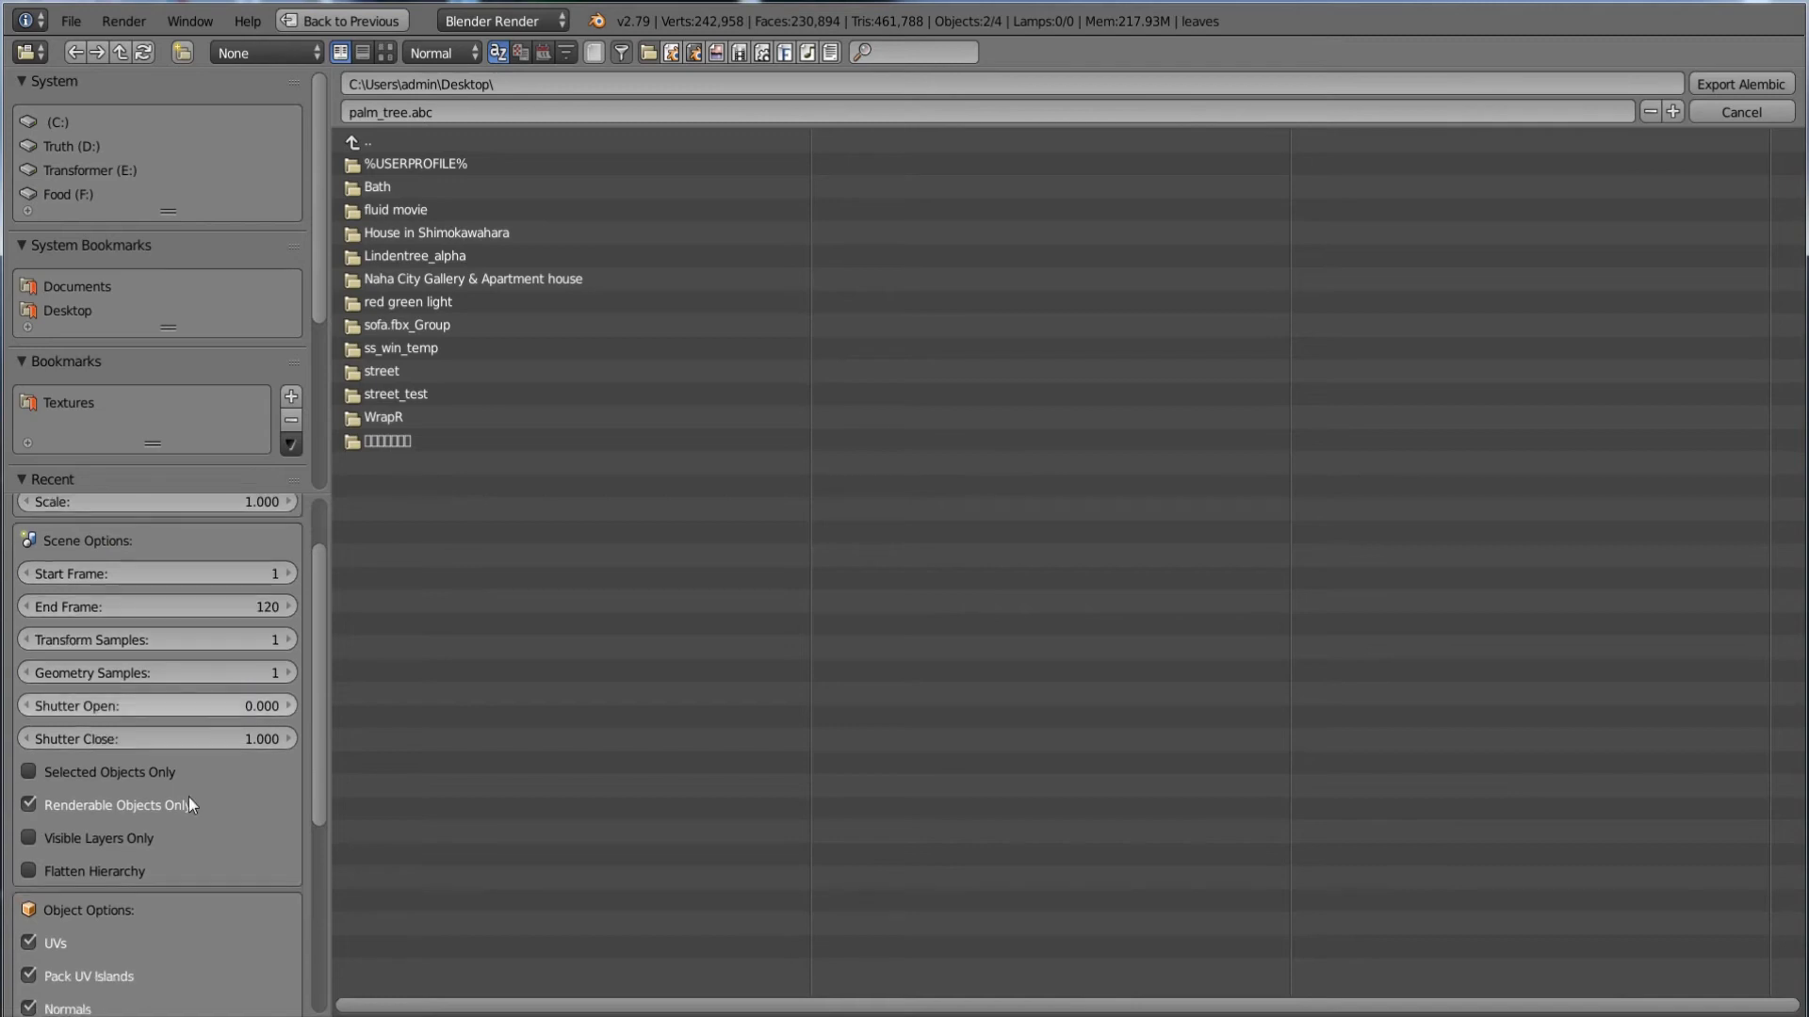
pyautogui.click(27, 806)
pyautogui.click(28, 773)
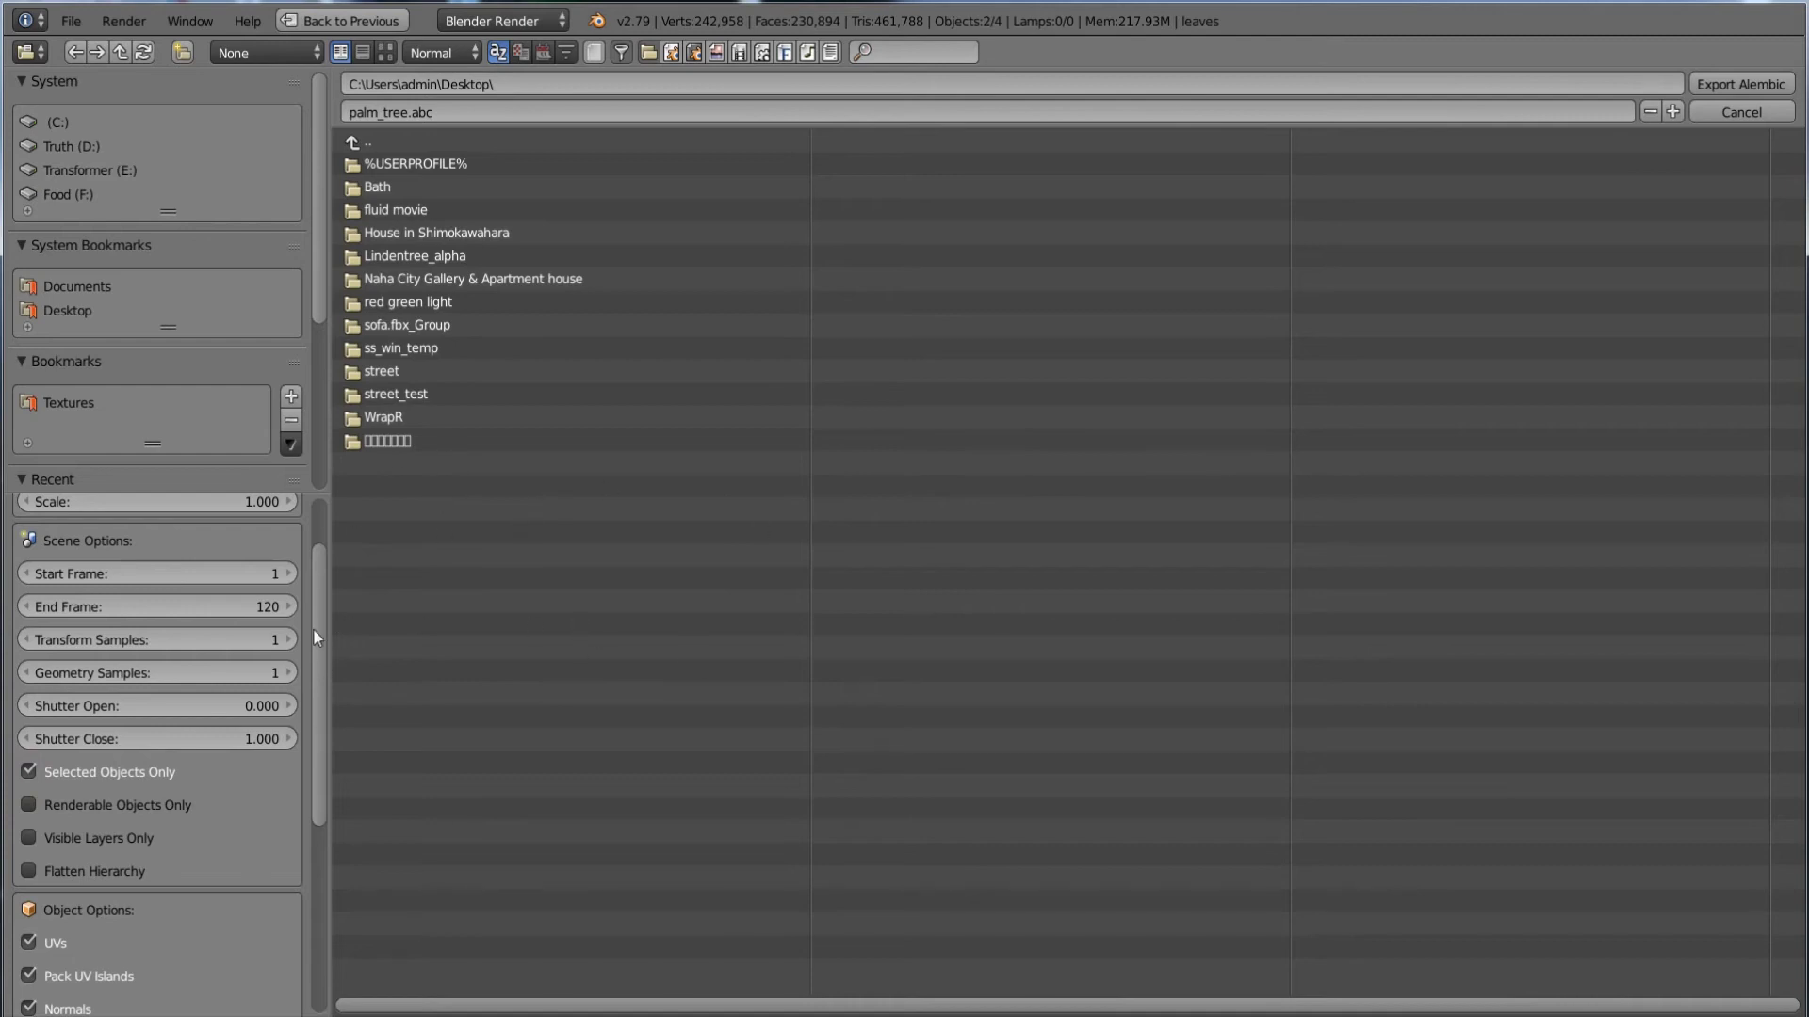
# - Turn off Export Hair and Export Particles and export the Alembic file as palm_tree.abc to the Desktop
pyautogui.moveTo(318, 613); pyautogui.dragTo(337, 828)
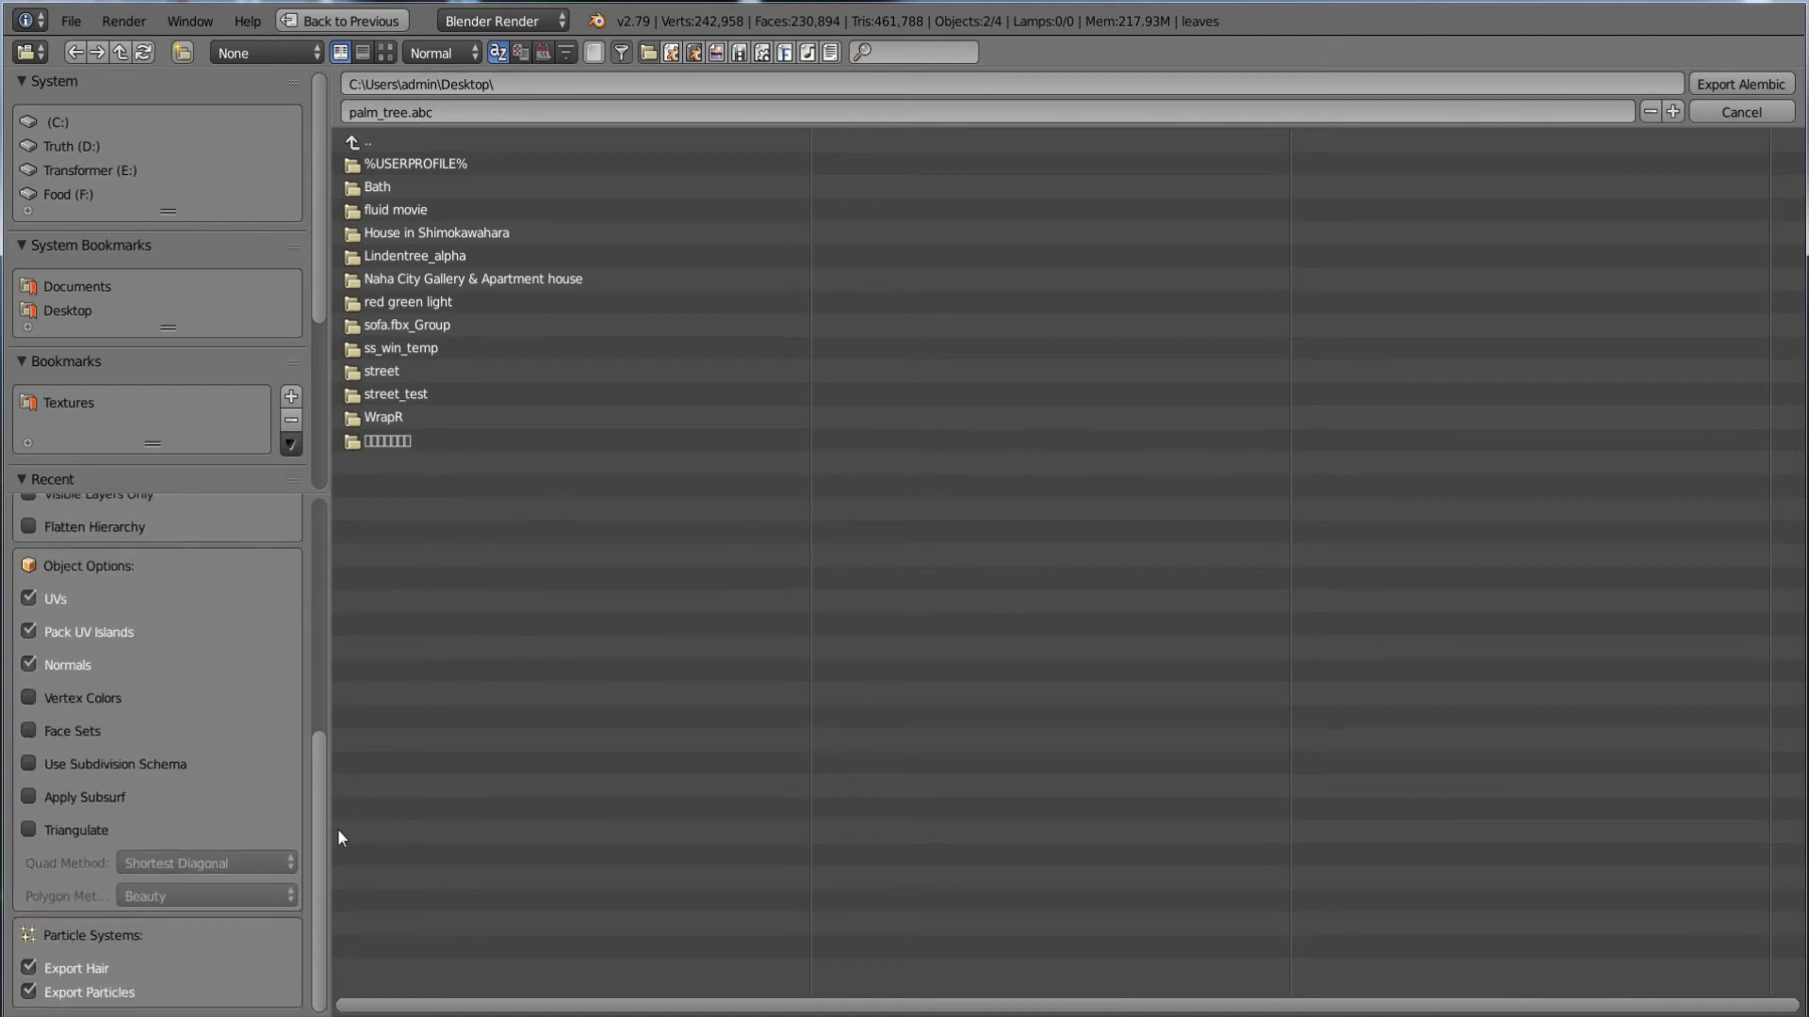
pyautogui.click(28, 968)
pyautogui.click(28, 992)
pyautogui.moveTo(325, 779); pyautogui.dragTo(316, 535)
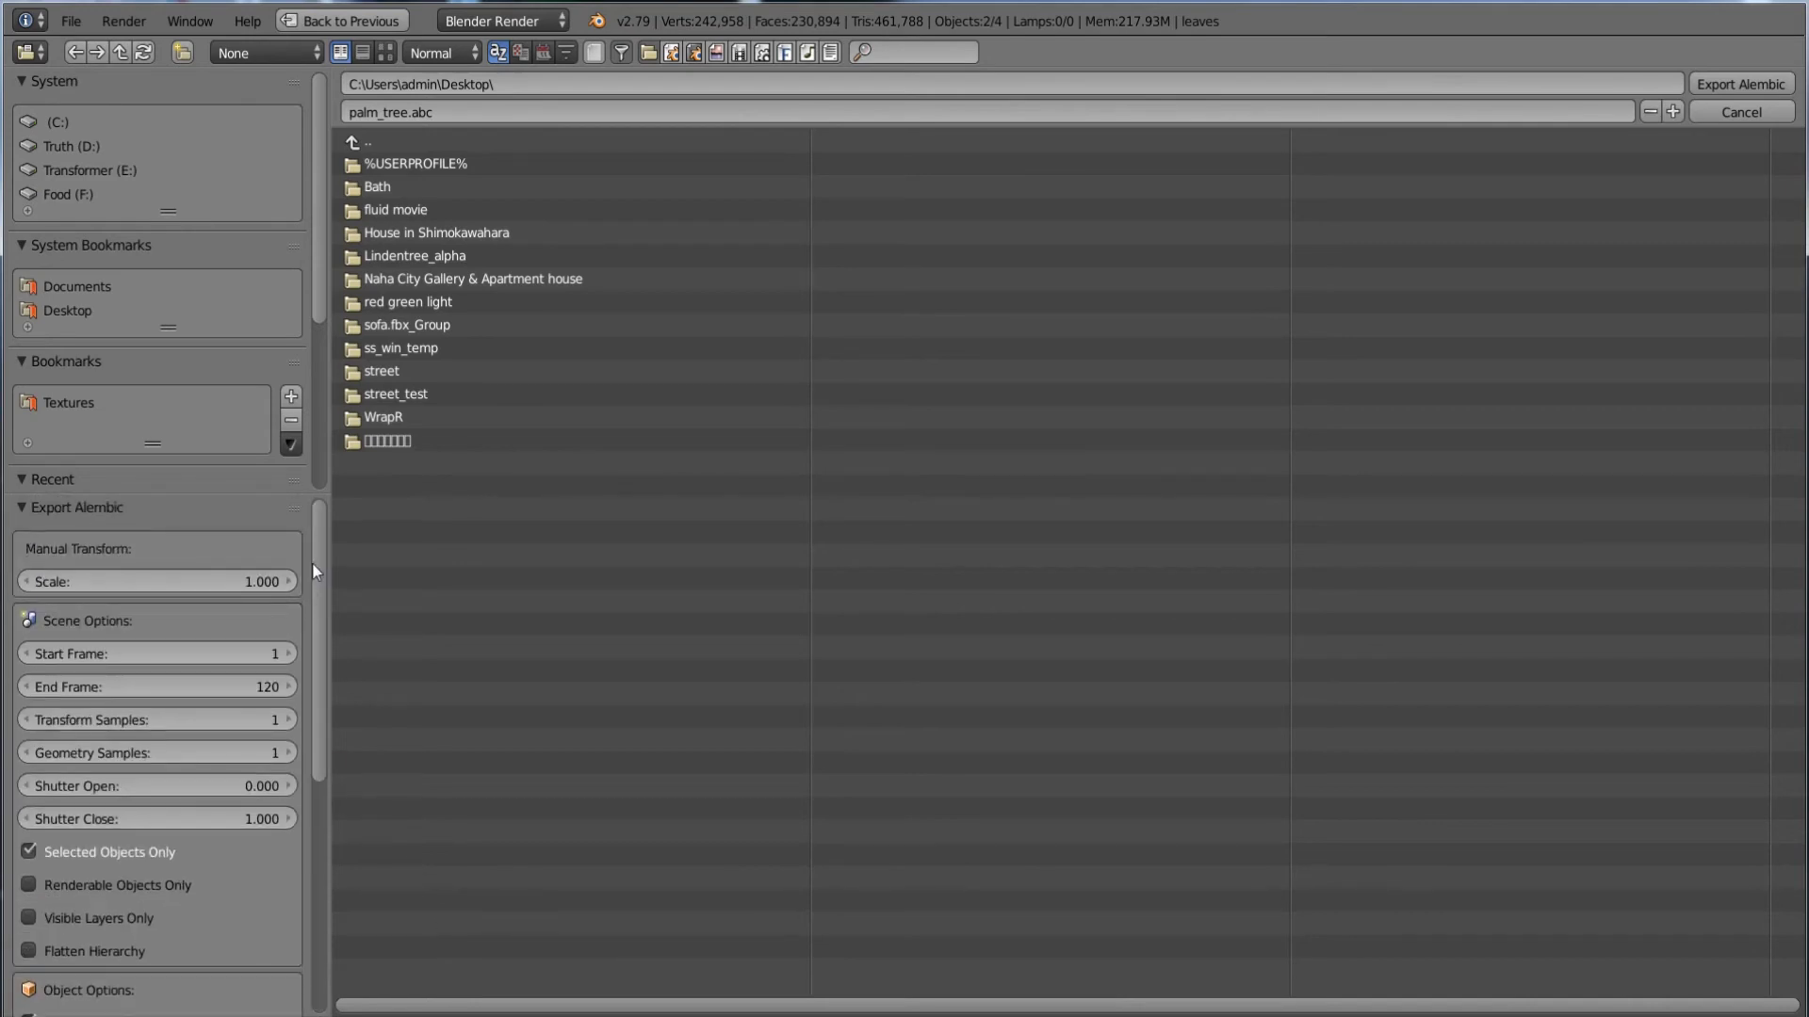
pyautogui.click(1716, 87)
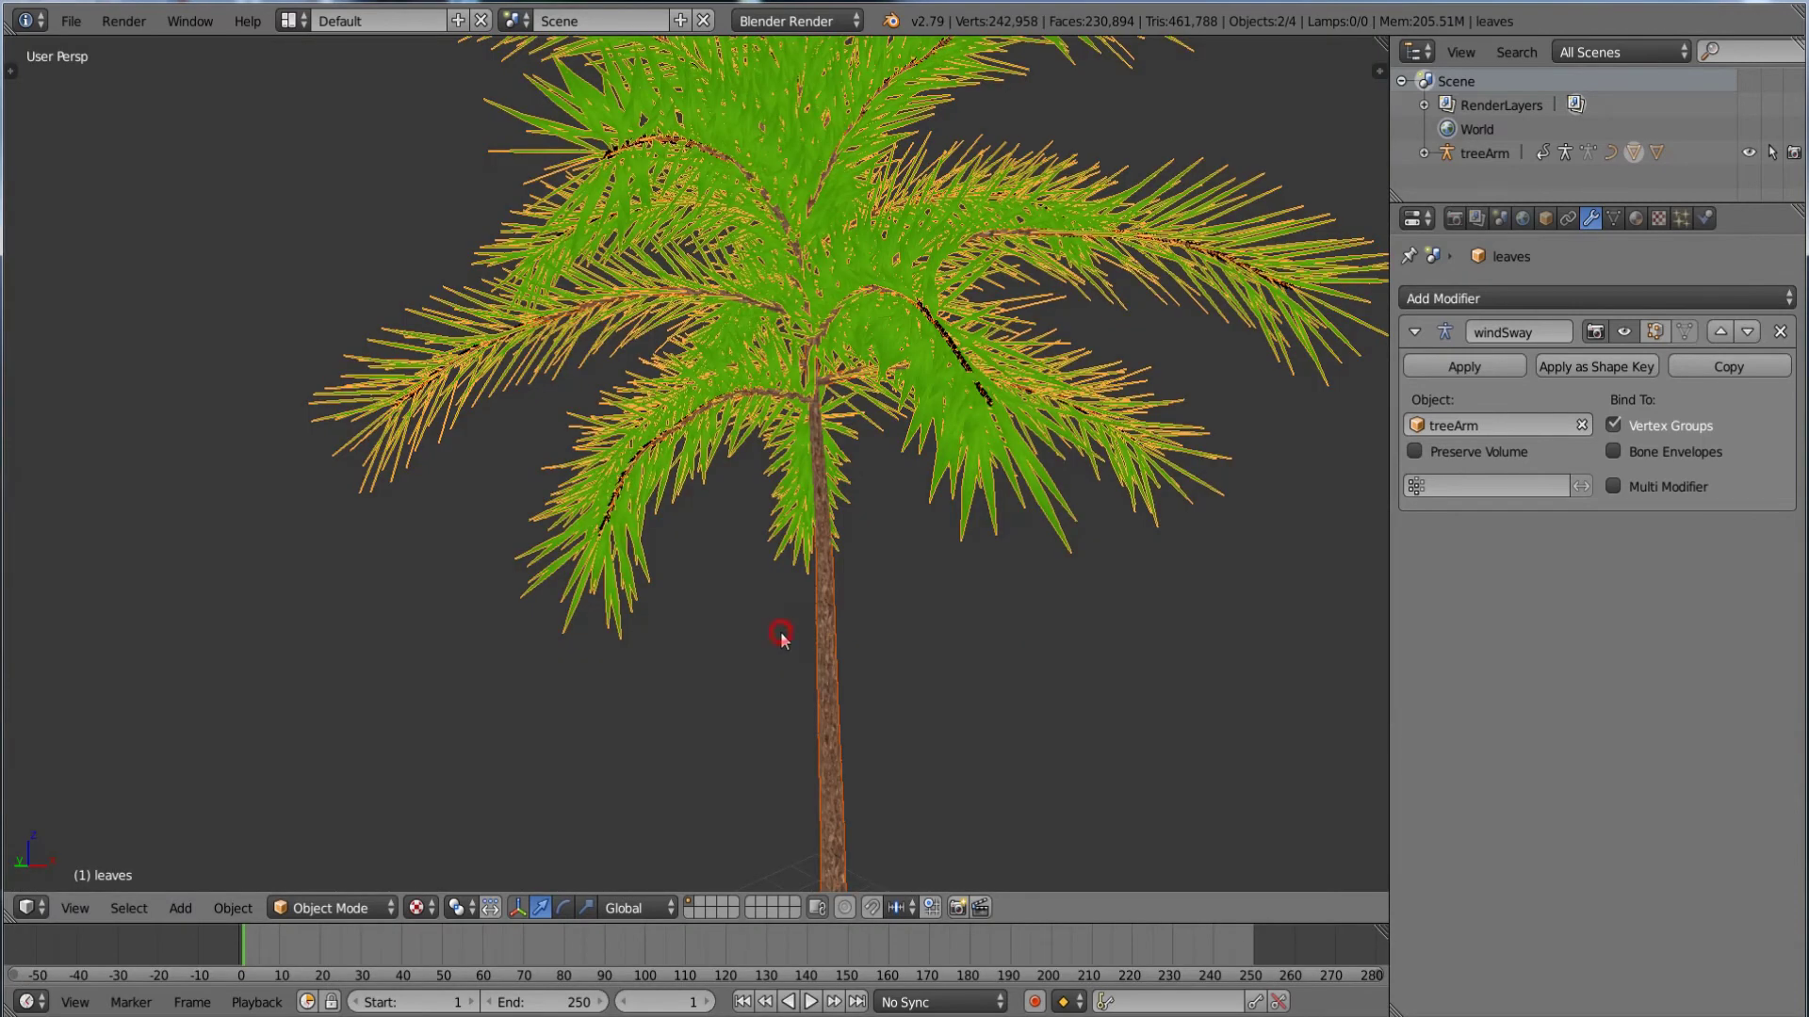
# - Show the Windows desktop and move palm_tree.abc to an empty area away from the other icons
pyautogui.press('super+d')
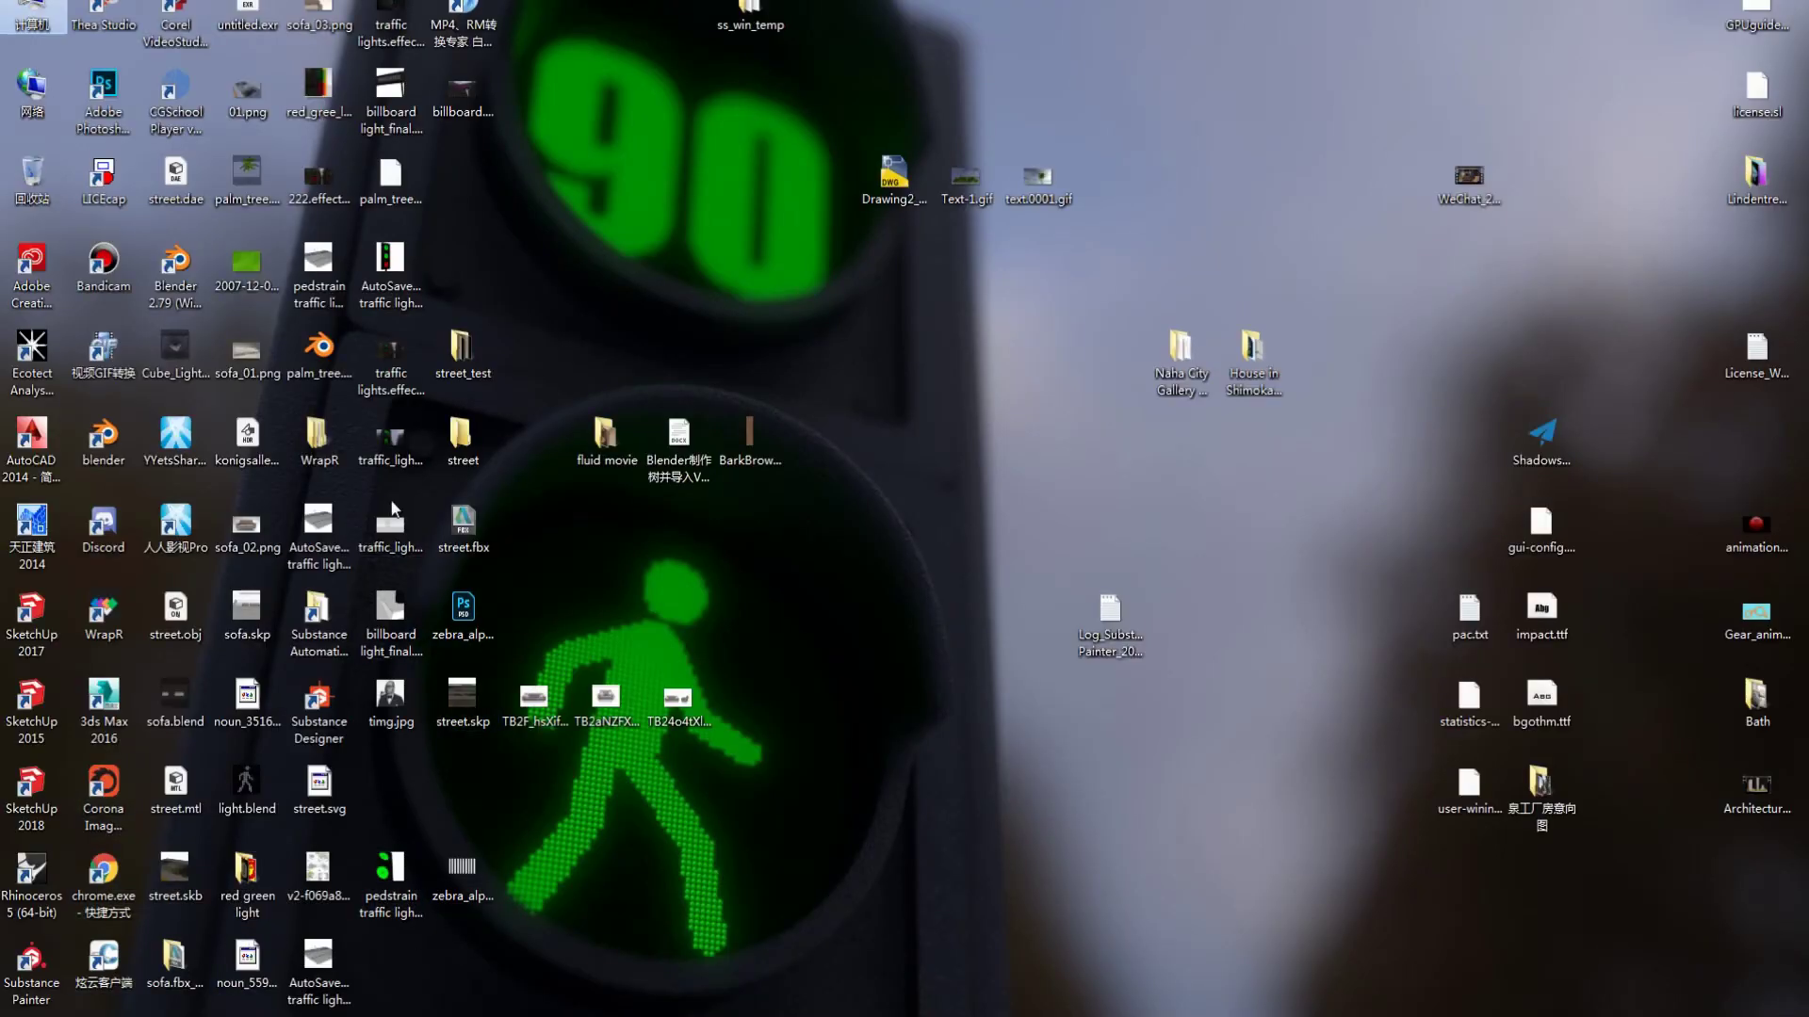
pyautogui.click(393, 179)
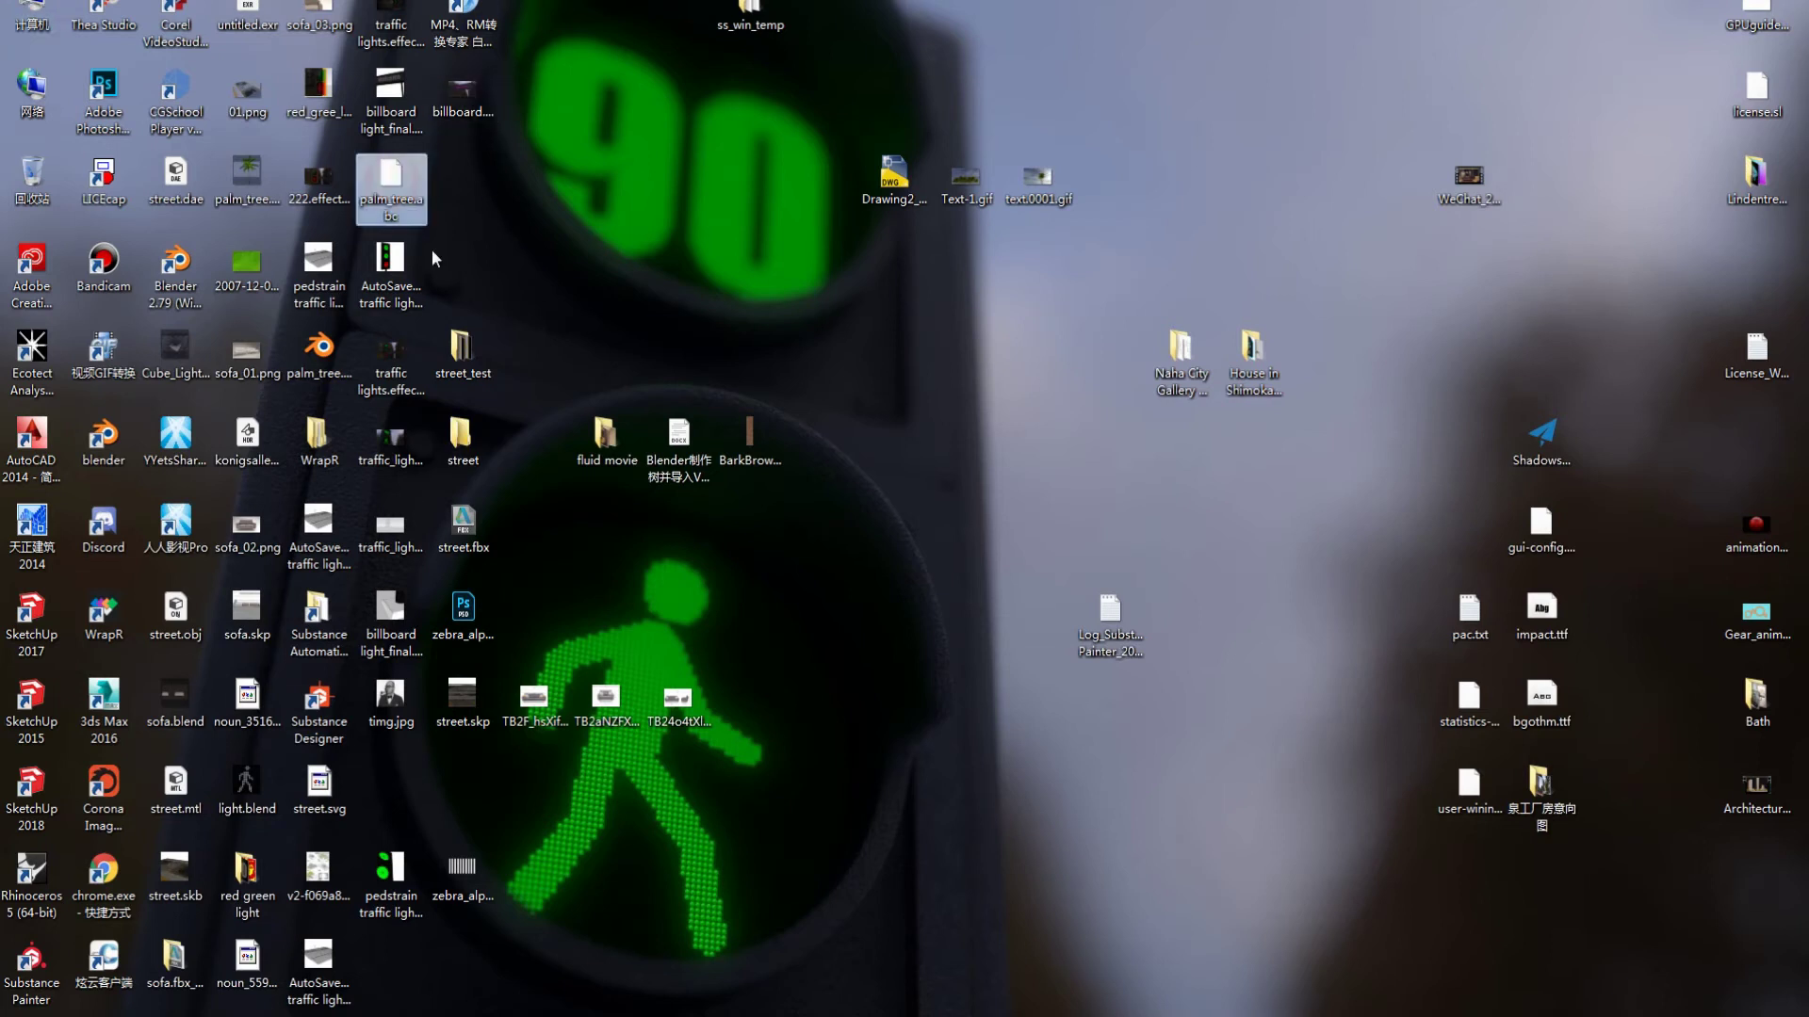
pyautogui.moveTo(406, 184); pyautogui.dragTo(898, 324)
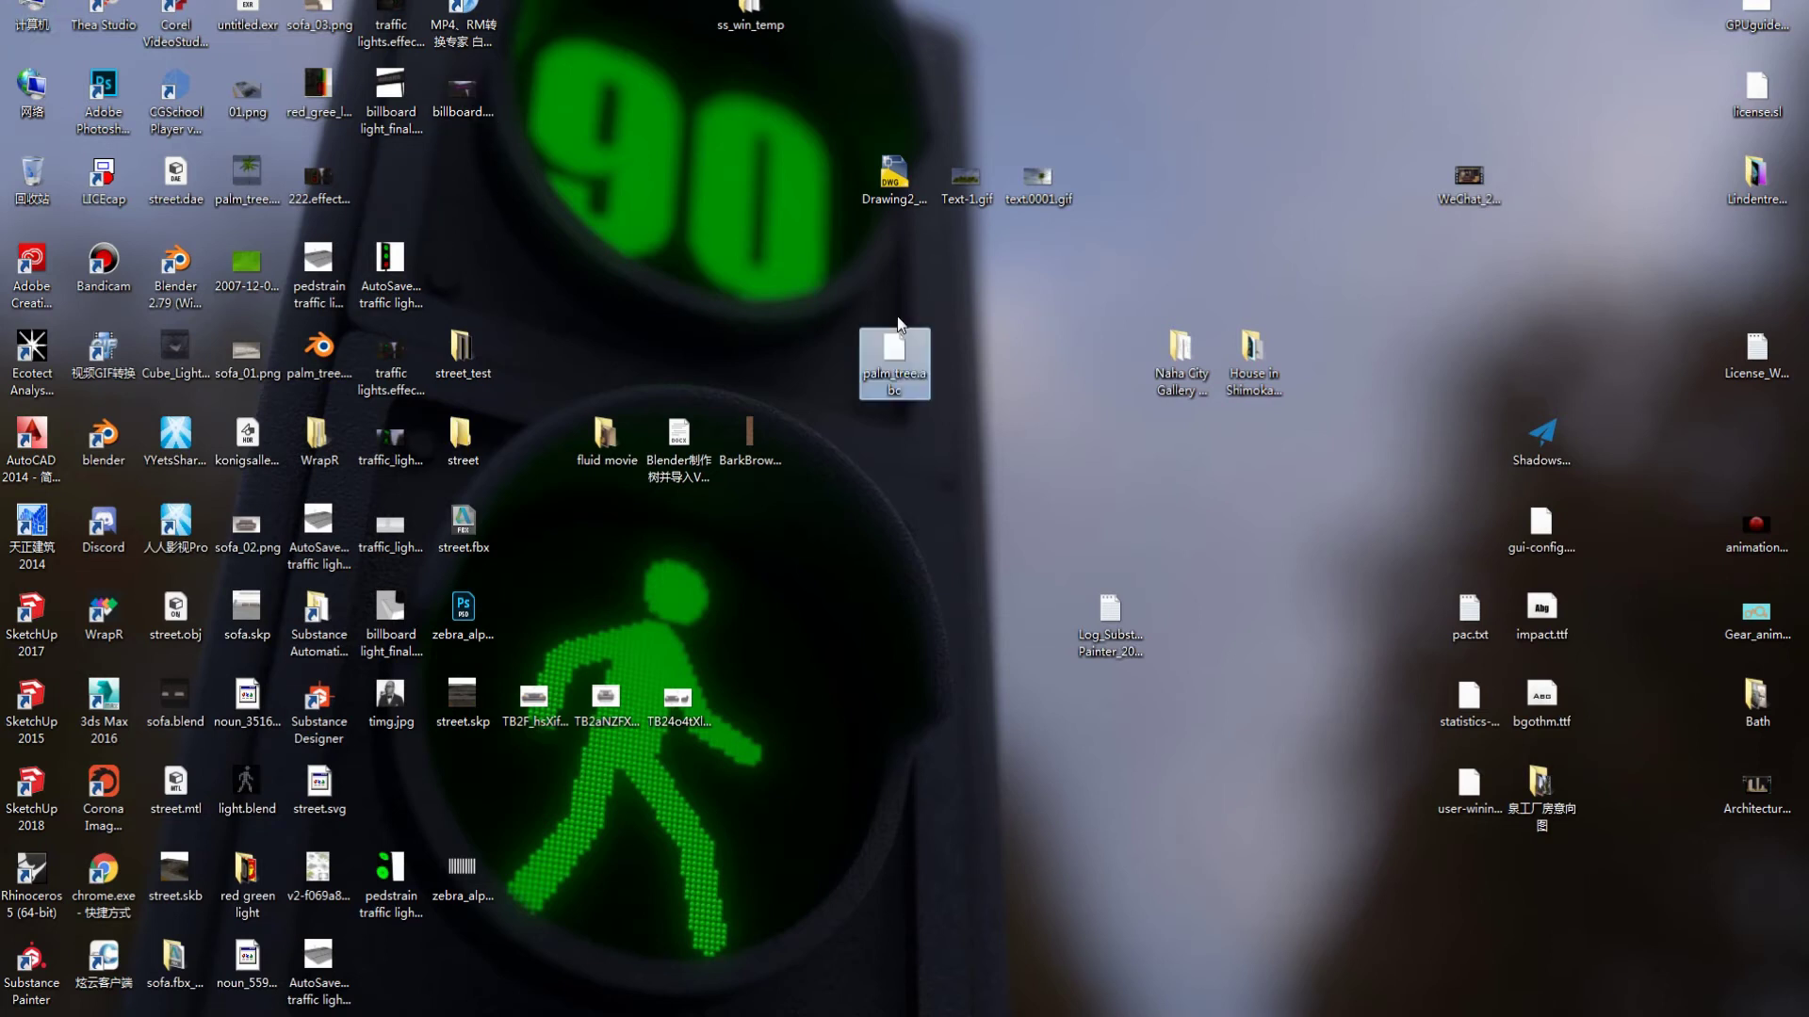
# - Check the size of palm_tree.abc in its file properties and close them
pyautogui.rightClick(898, 358)
pyautogui.click(1009, 863)
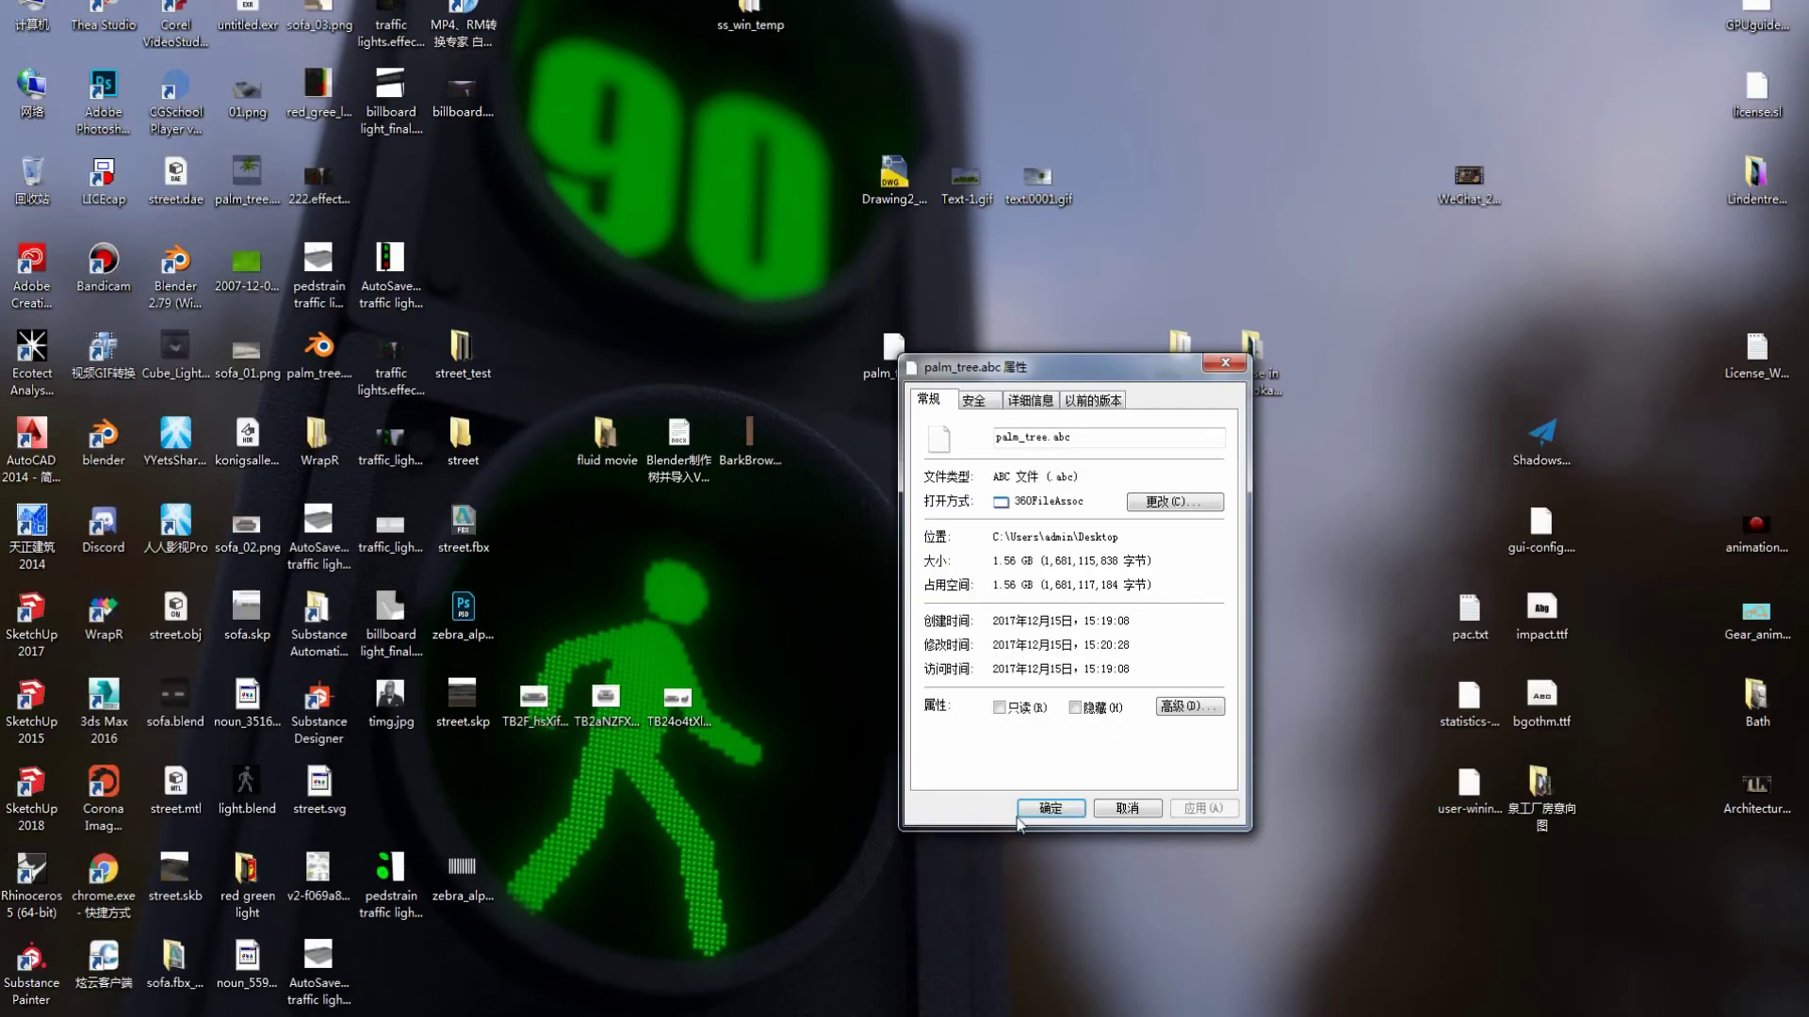
pyautogui.click(997, 566)
pyautogui.click(996, 566)
pyautogui.click(1223, 365)
# - Switch to SketchUp 2018 by launching it from the desktop
pyautogui.click(613, 302)
pyautogui.doubleClick(37, 775)
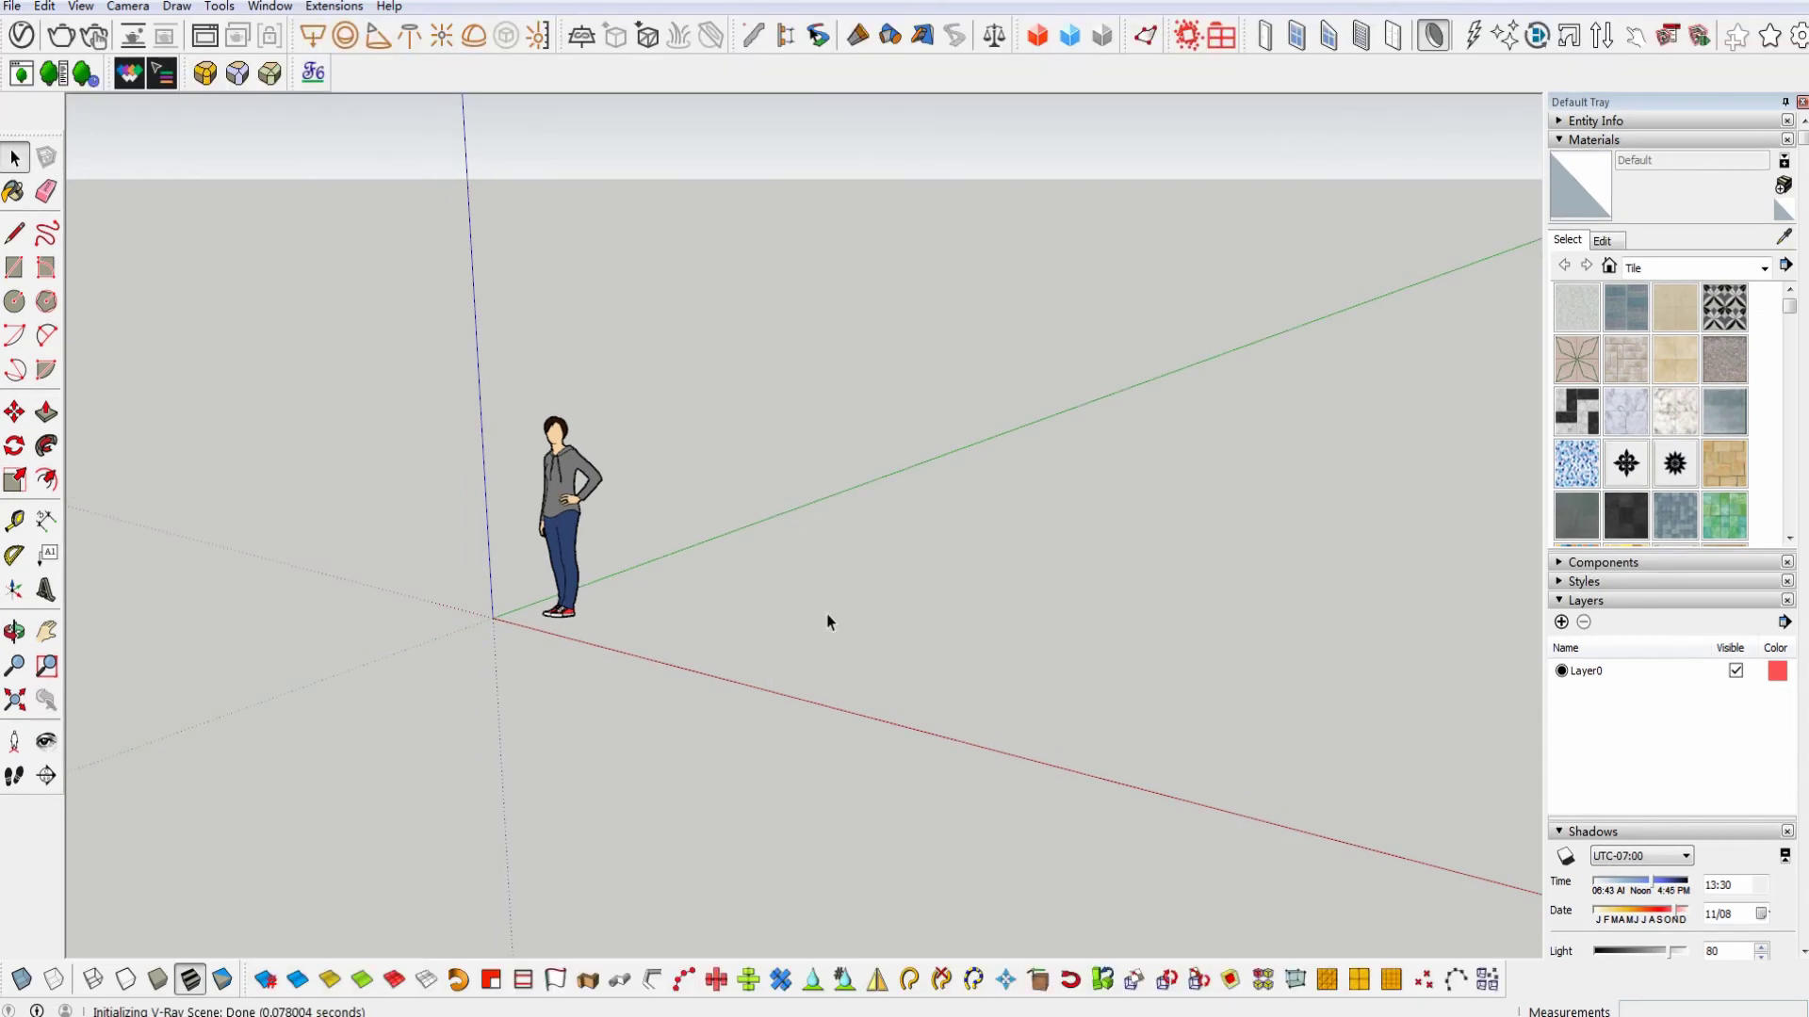
pyautogui.click(790, 544)
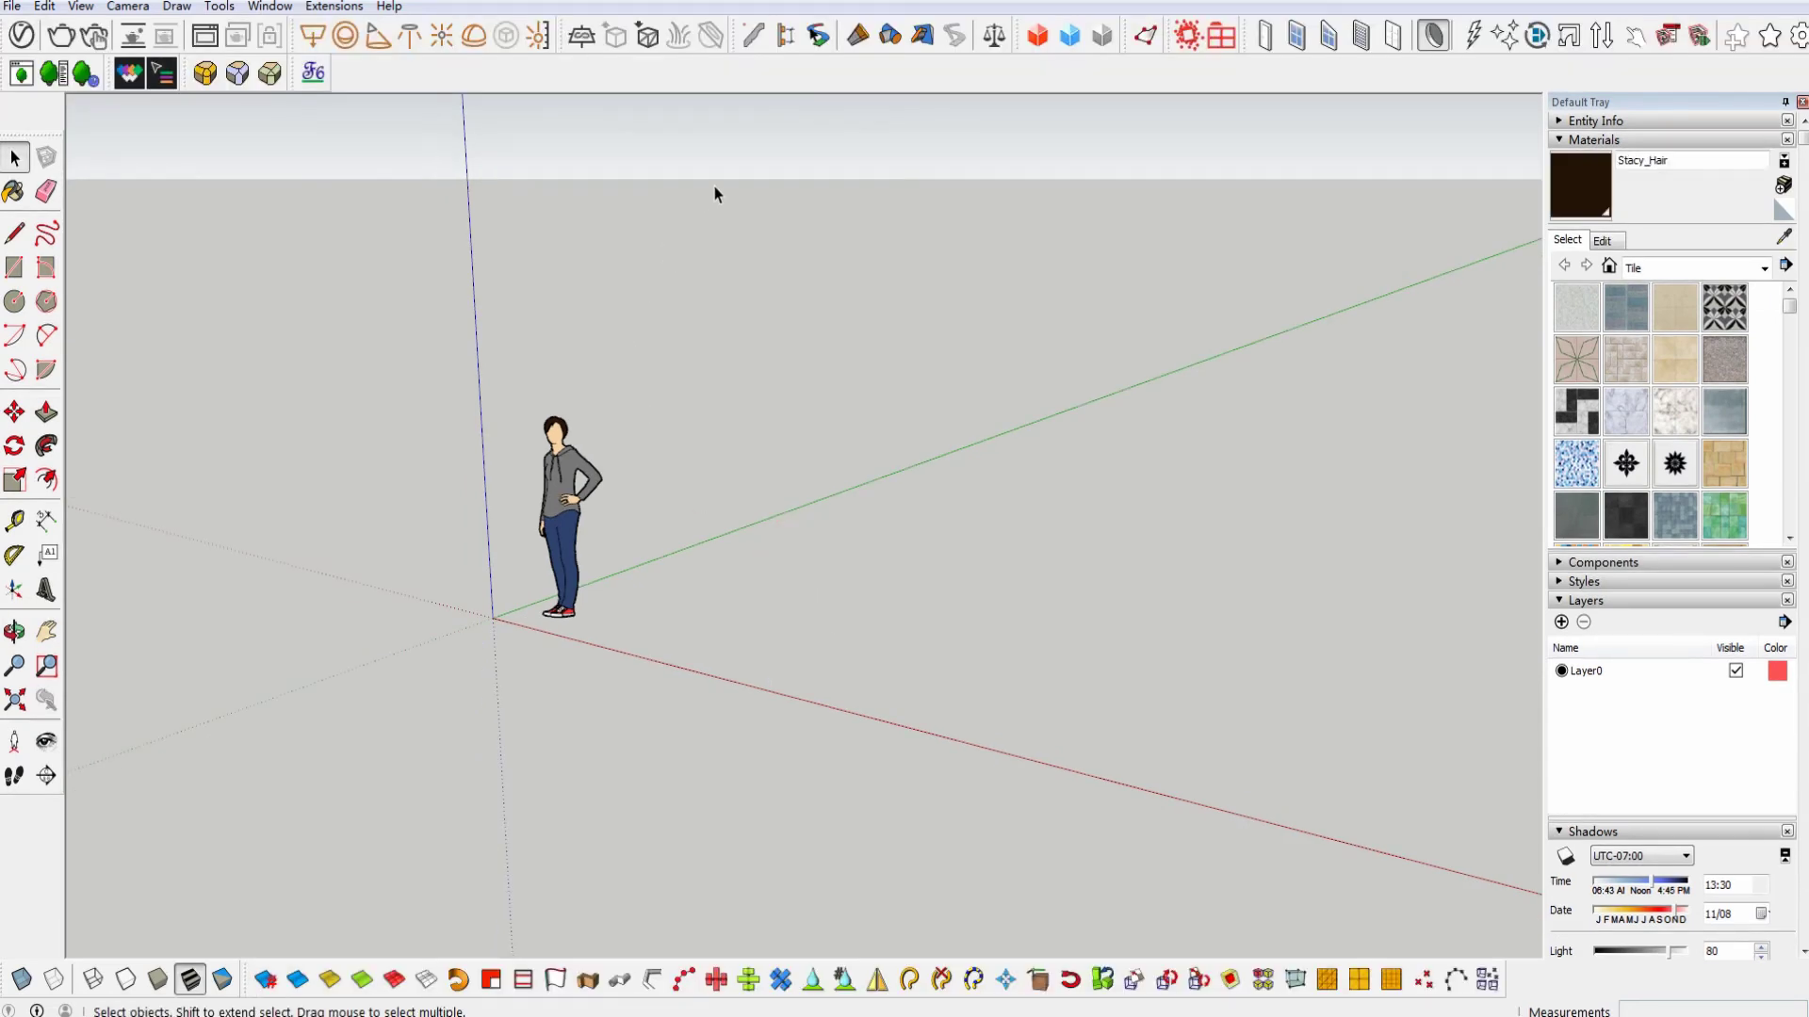
# - Import palm_tree.abc from the Desktop as a V-Ray proxy and place it at the origin
pyautogui.click(649, 40)
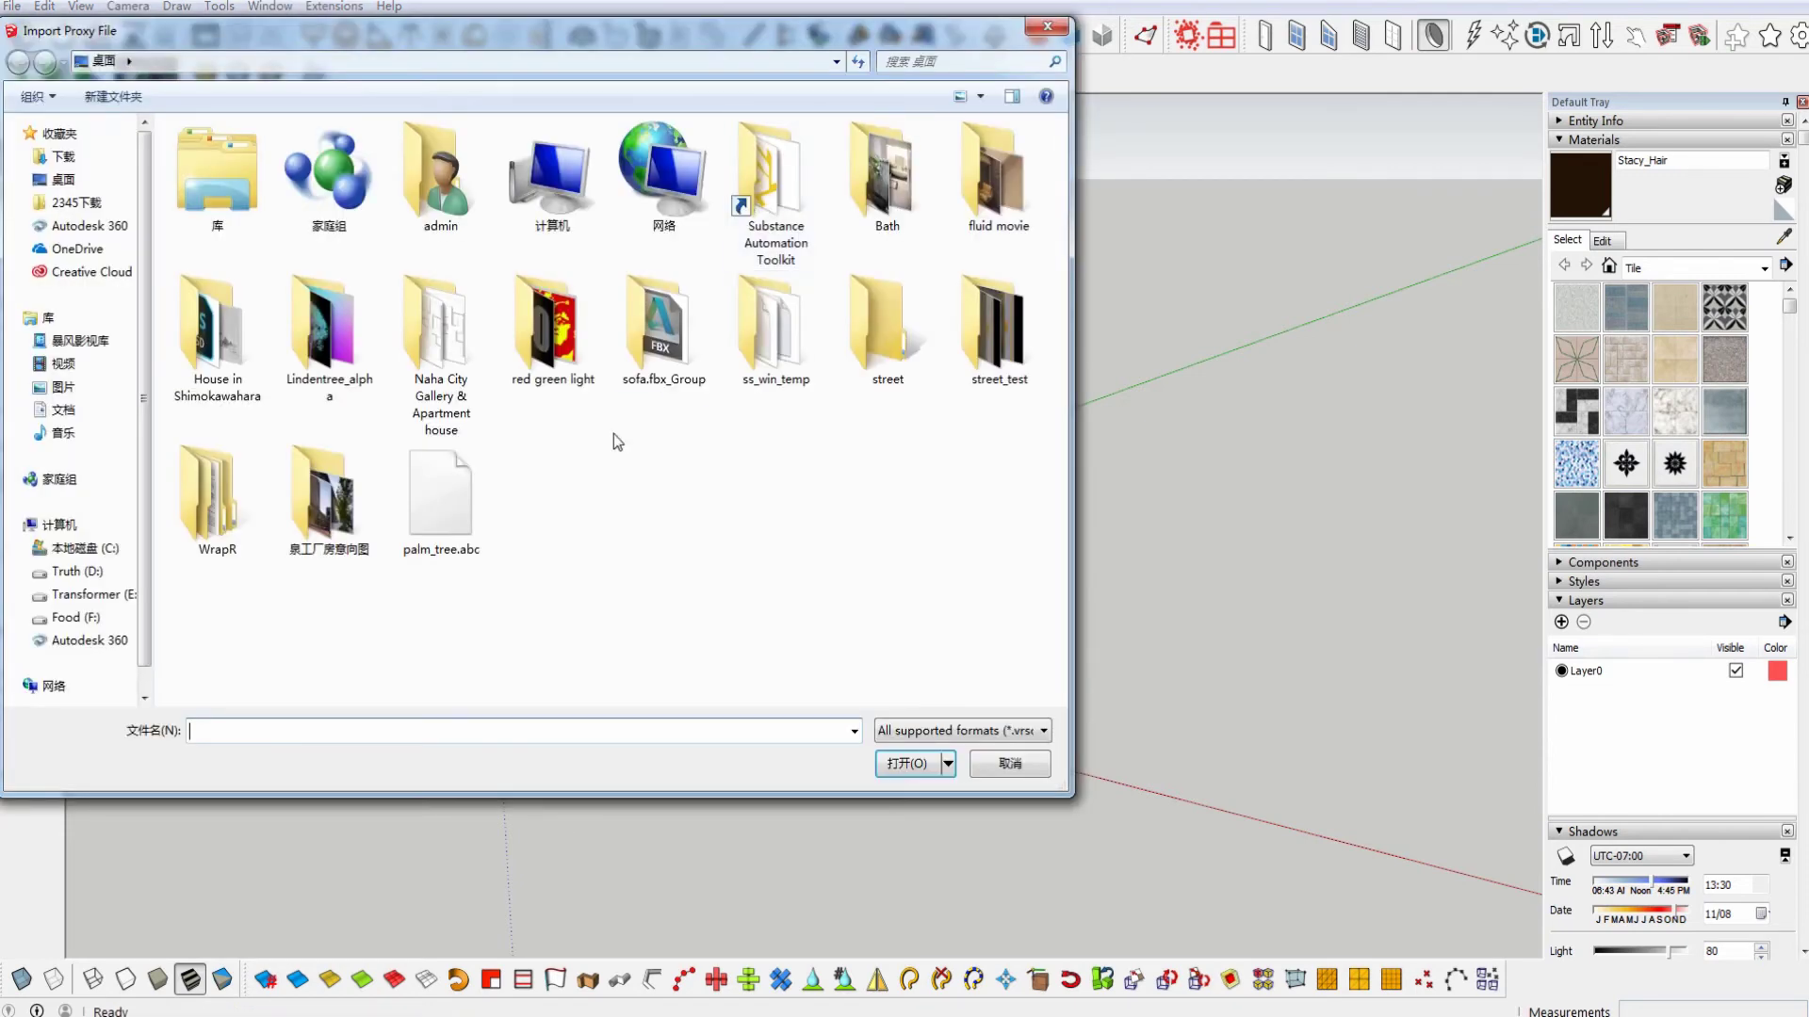
pyautogui.click(469, 494)
pyautogui.doubleClick(468, 494)
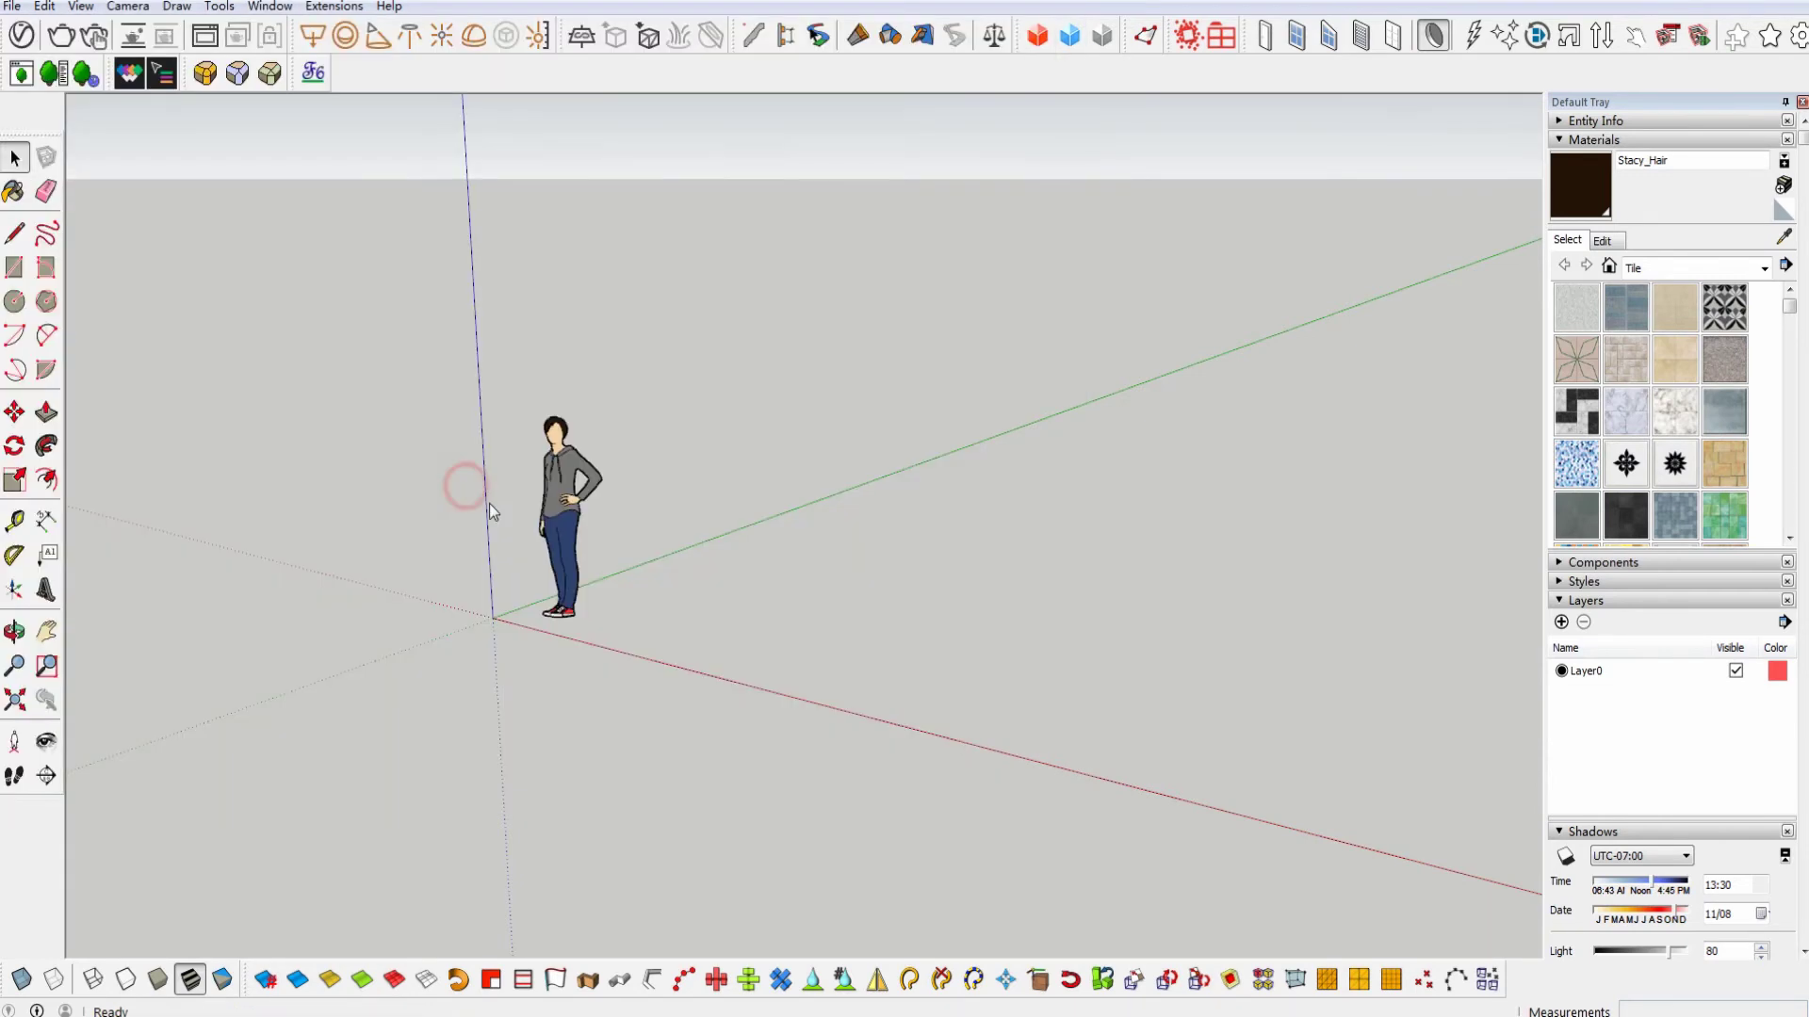
pyautogui.click(493, 617)
# - Rotate the palm tree proxy about the red axis at the origin so its trunk stands along the blue axis
pyautogui.scroll(8, 493, 617)
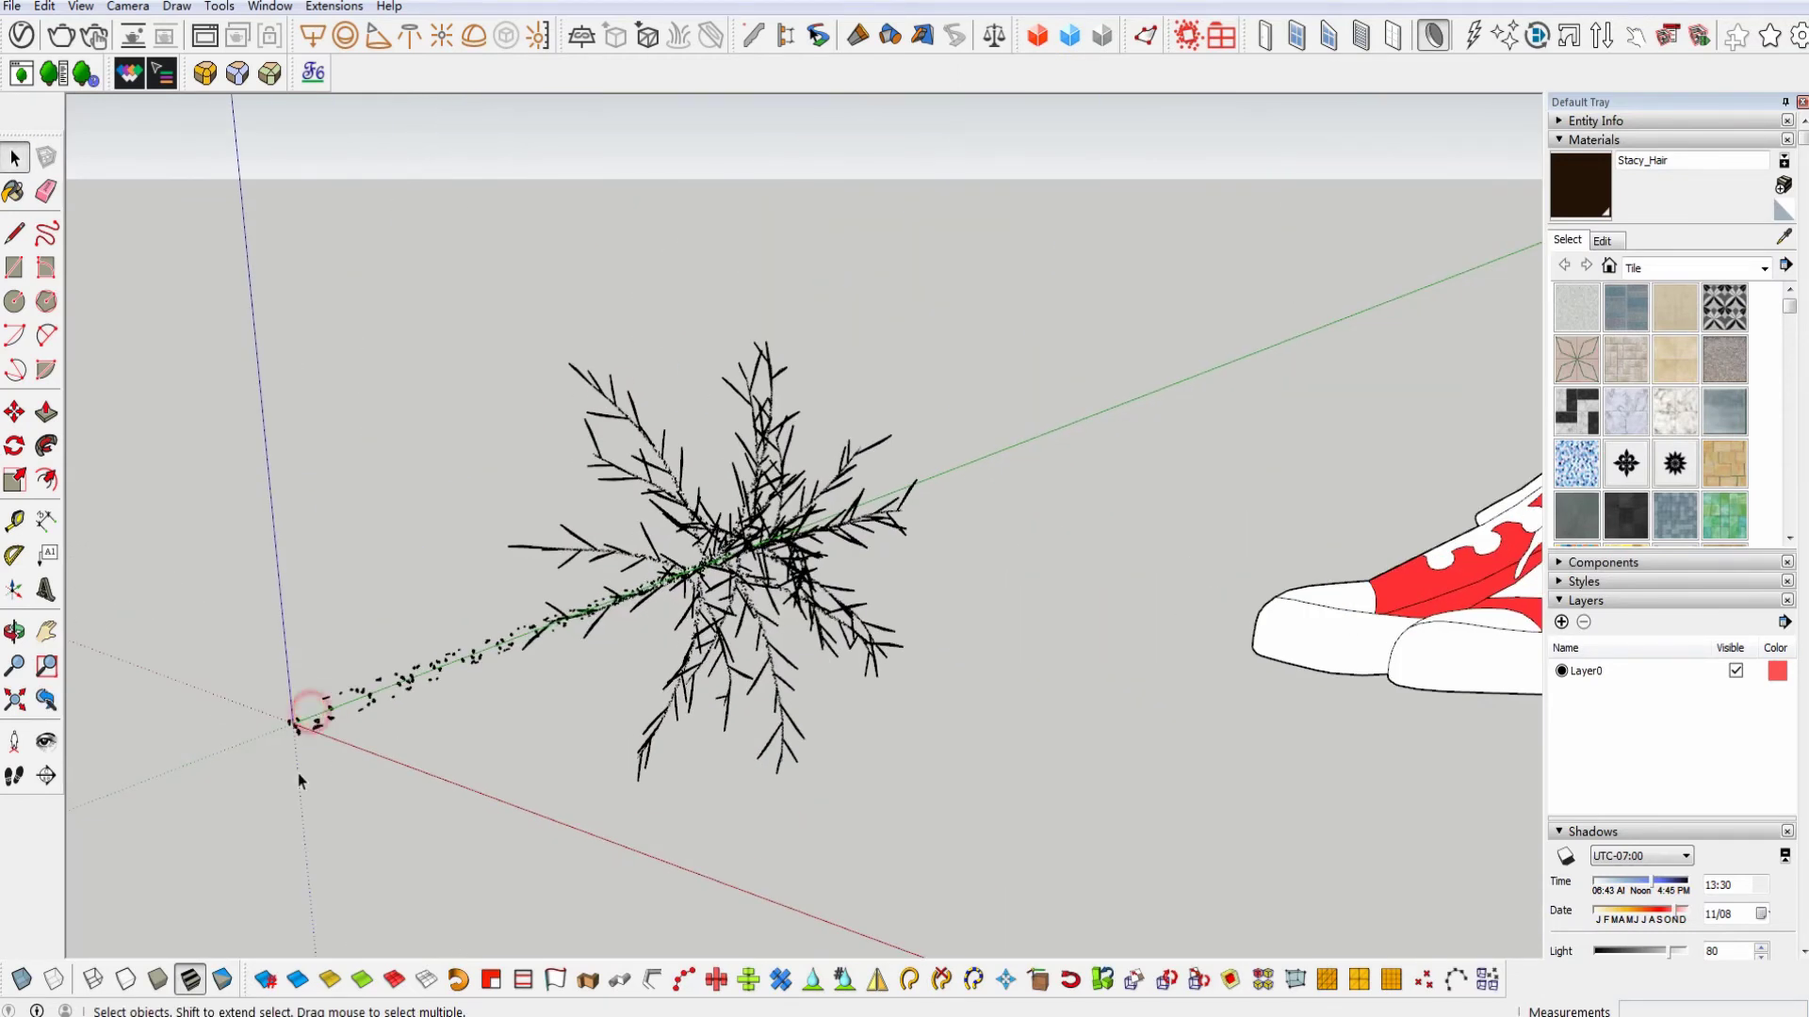
pyautogui.click(366, 695)
pyautogui.press('q')
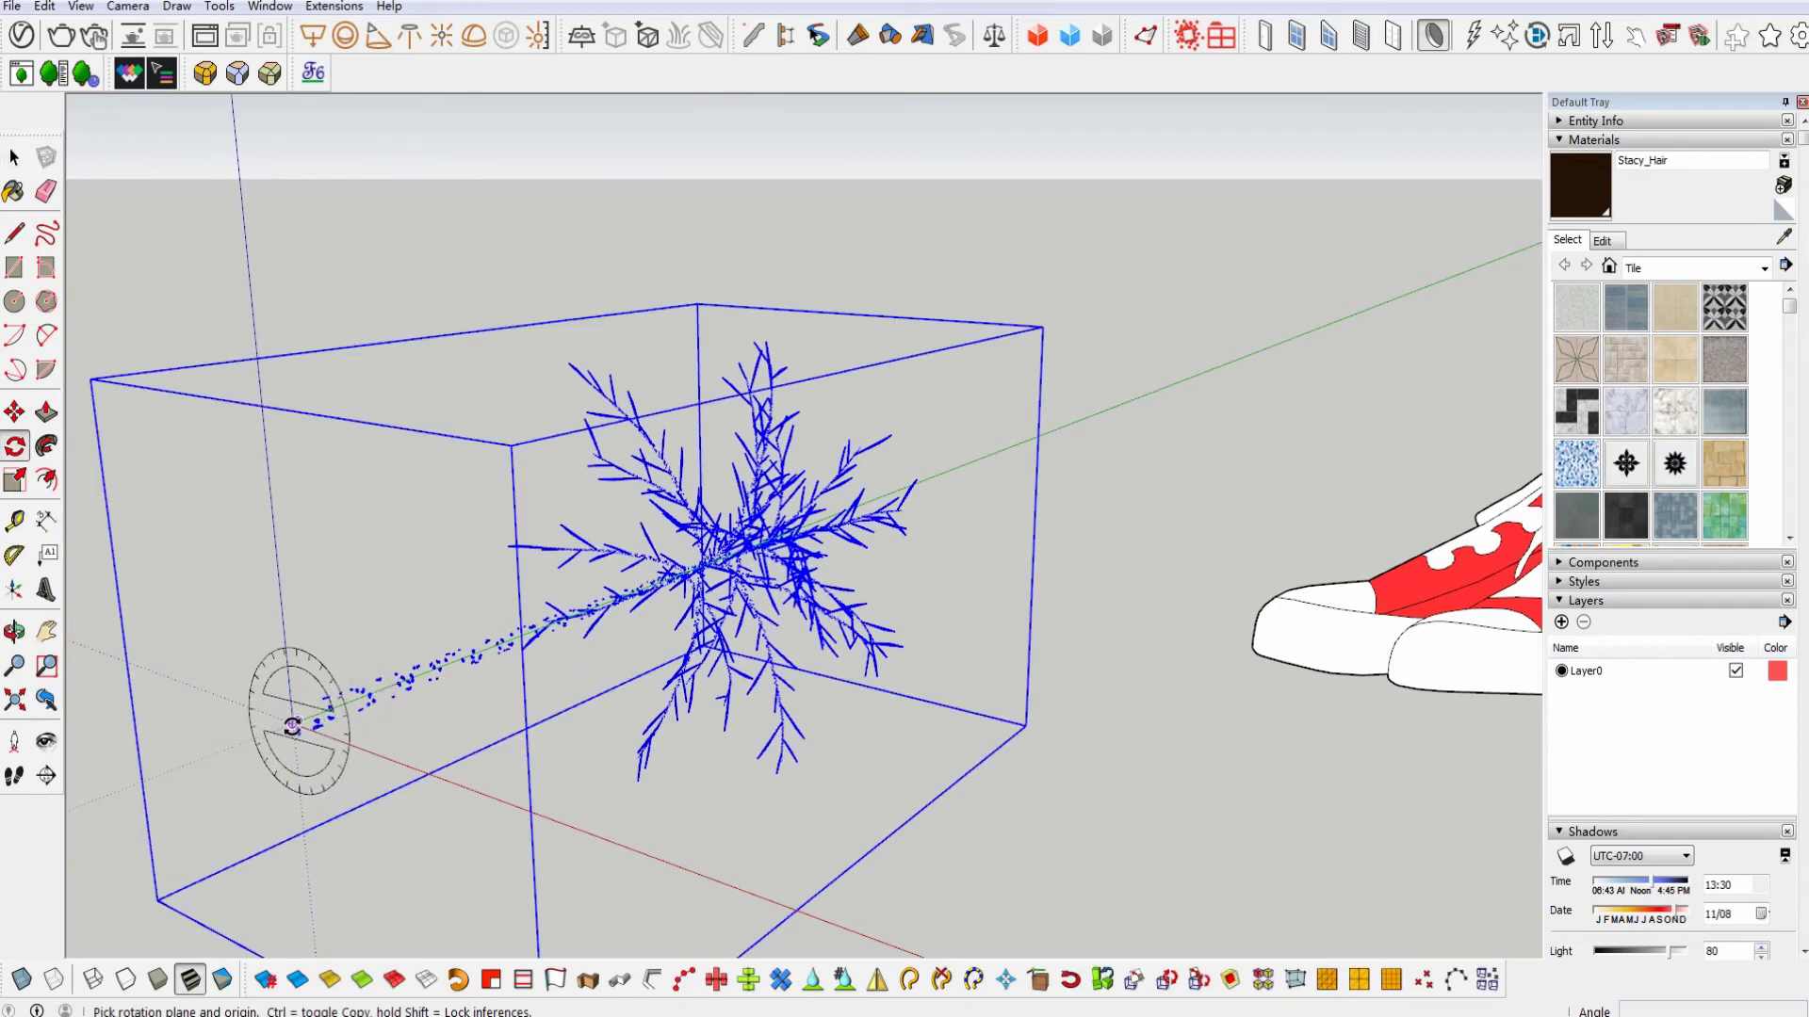
pyautogui.moveTo(293, 724); pyautogui.dragTo(426, 753)
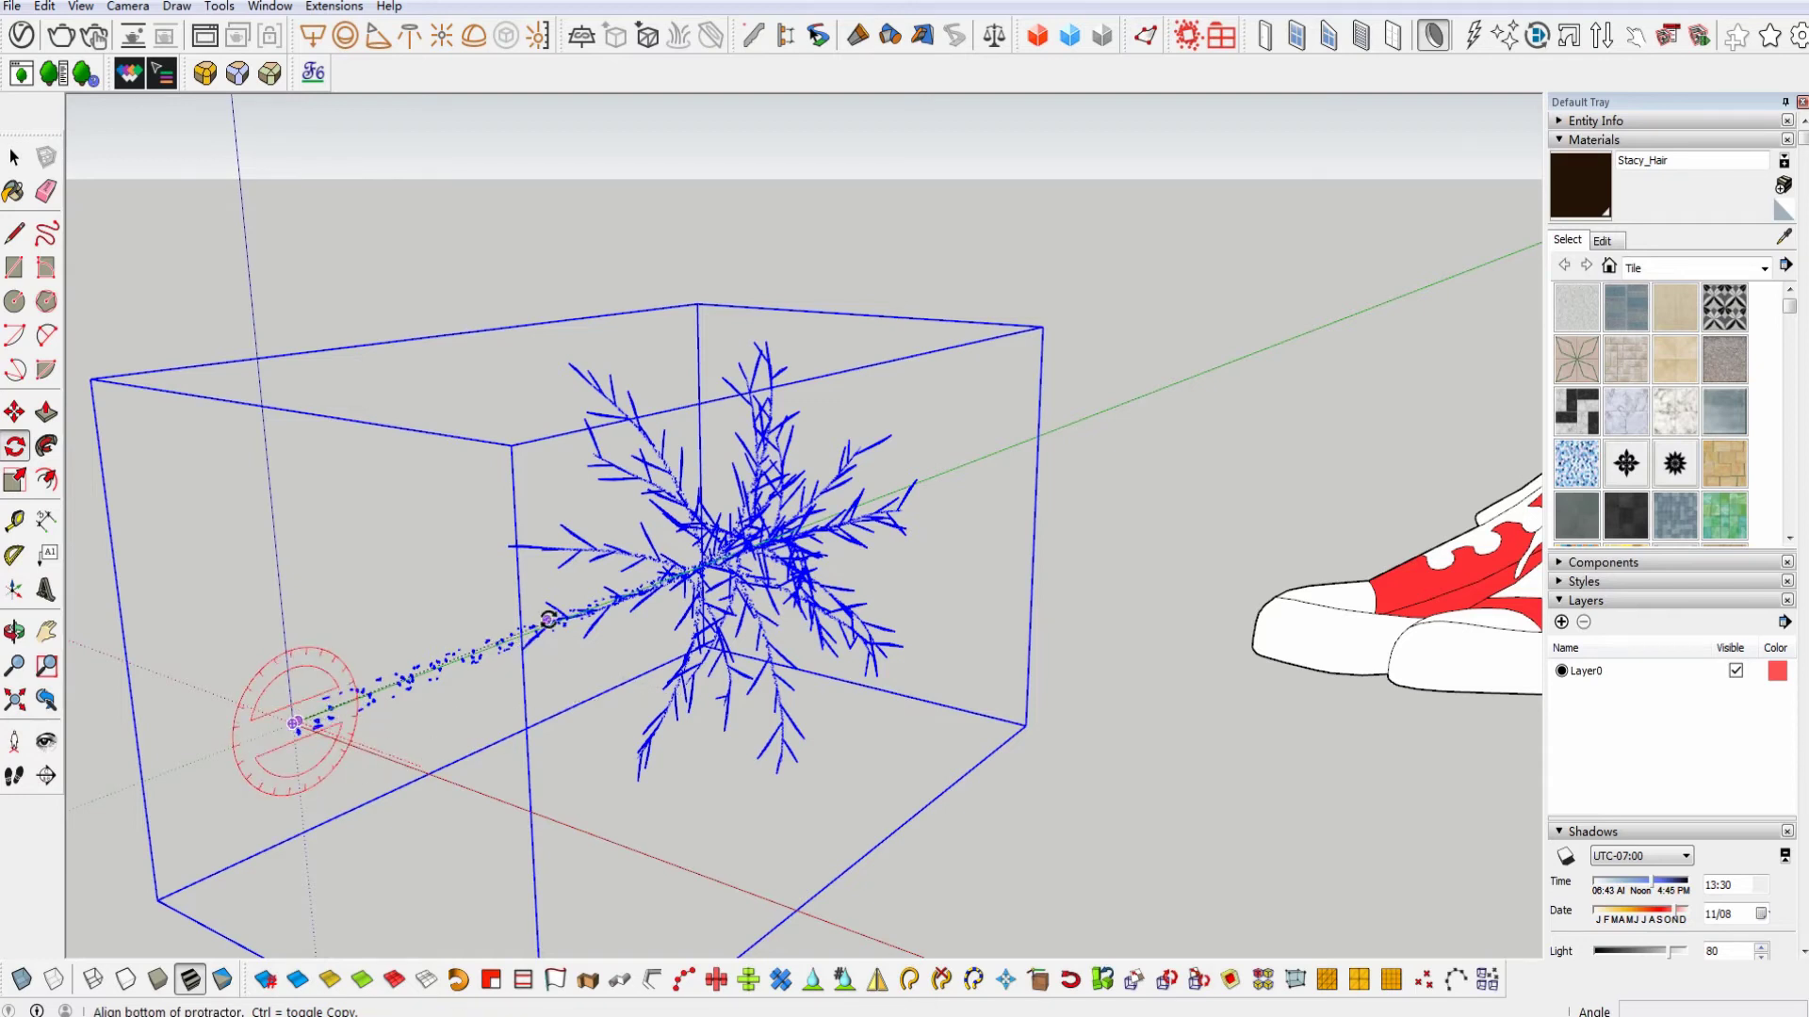
pyautogui.click(582, 570)
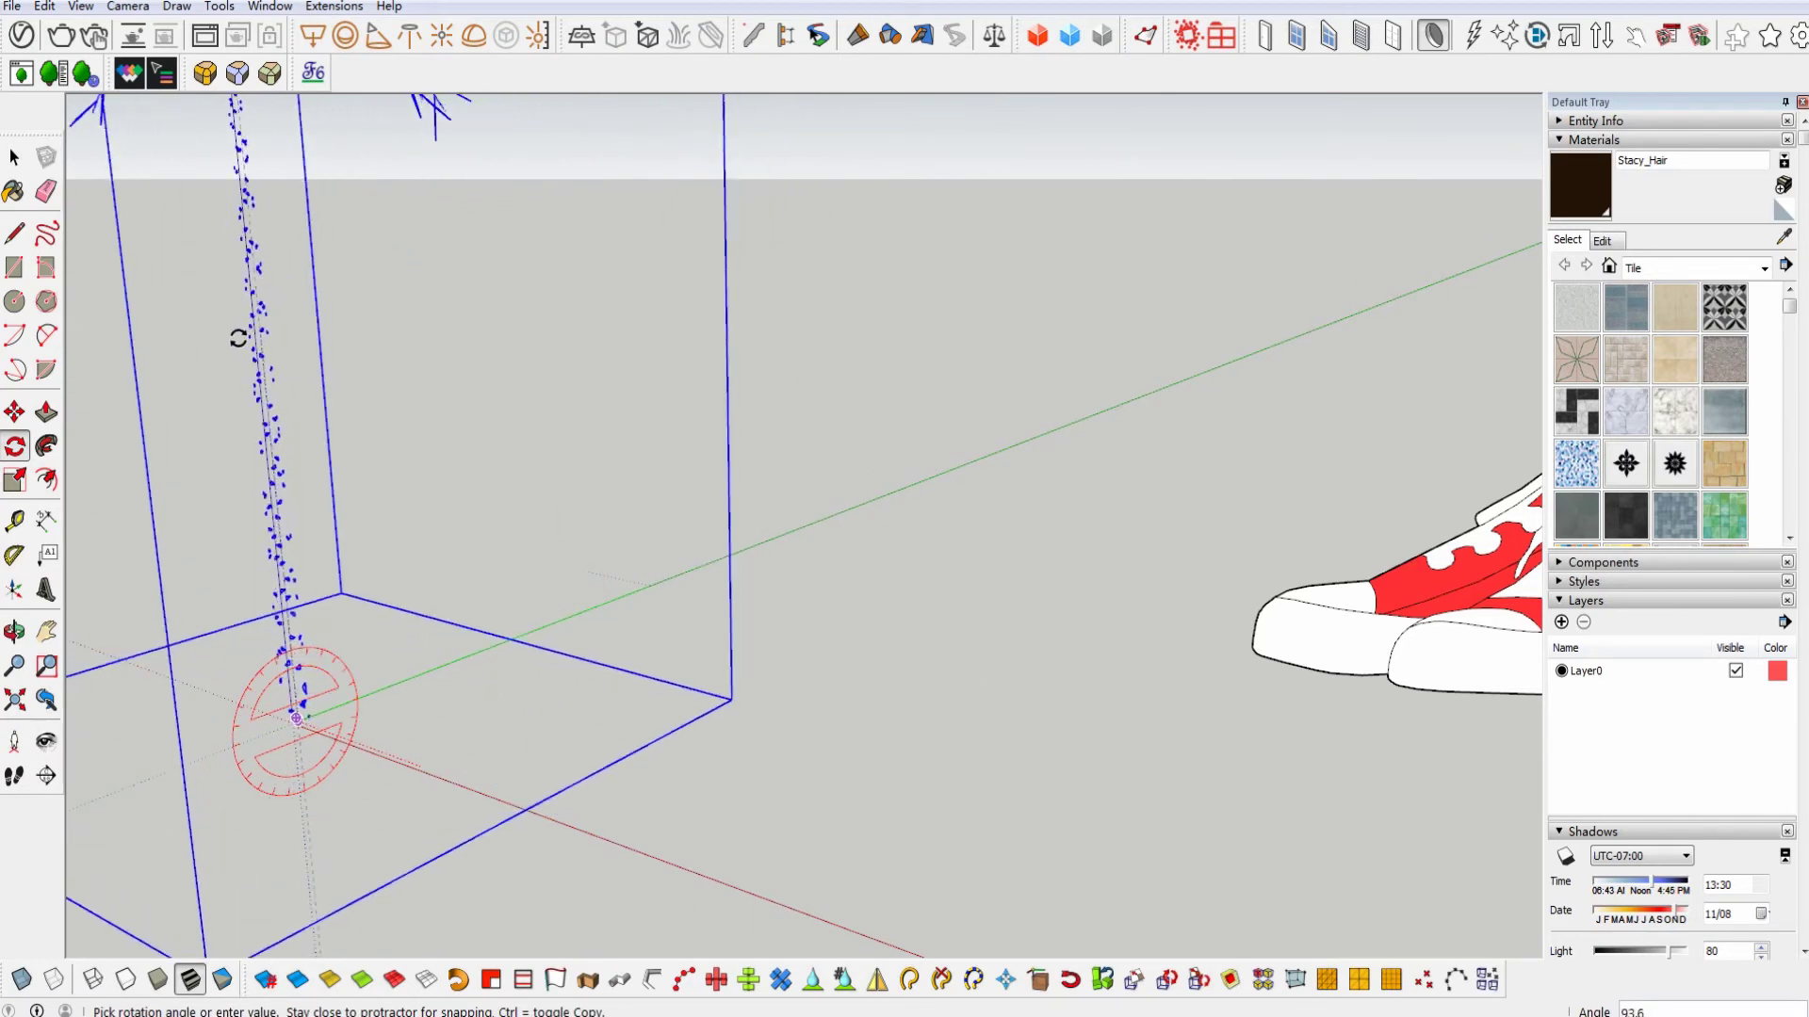
pyautogui.click(268, 329)
# - Scale the upright palm tree proxy uniformly by a factor of 20 and deselect it
pyautogui.moveTo(268, 329); pyautogui.dragTo(473, 658, button='middle')
pyautogui.scroll(-5, 473, 658)
pyautogui.press('s')
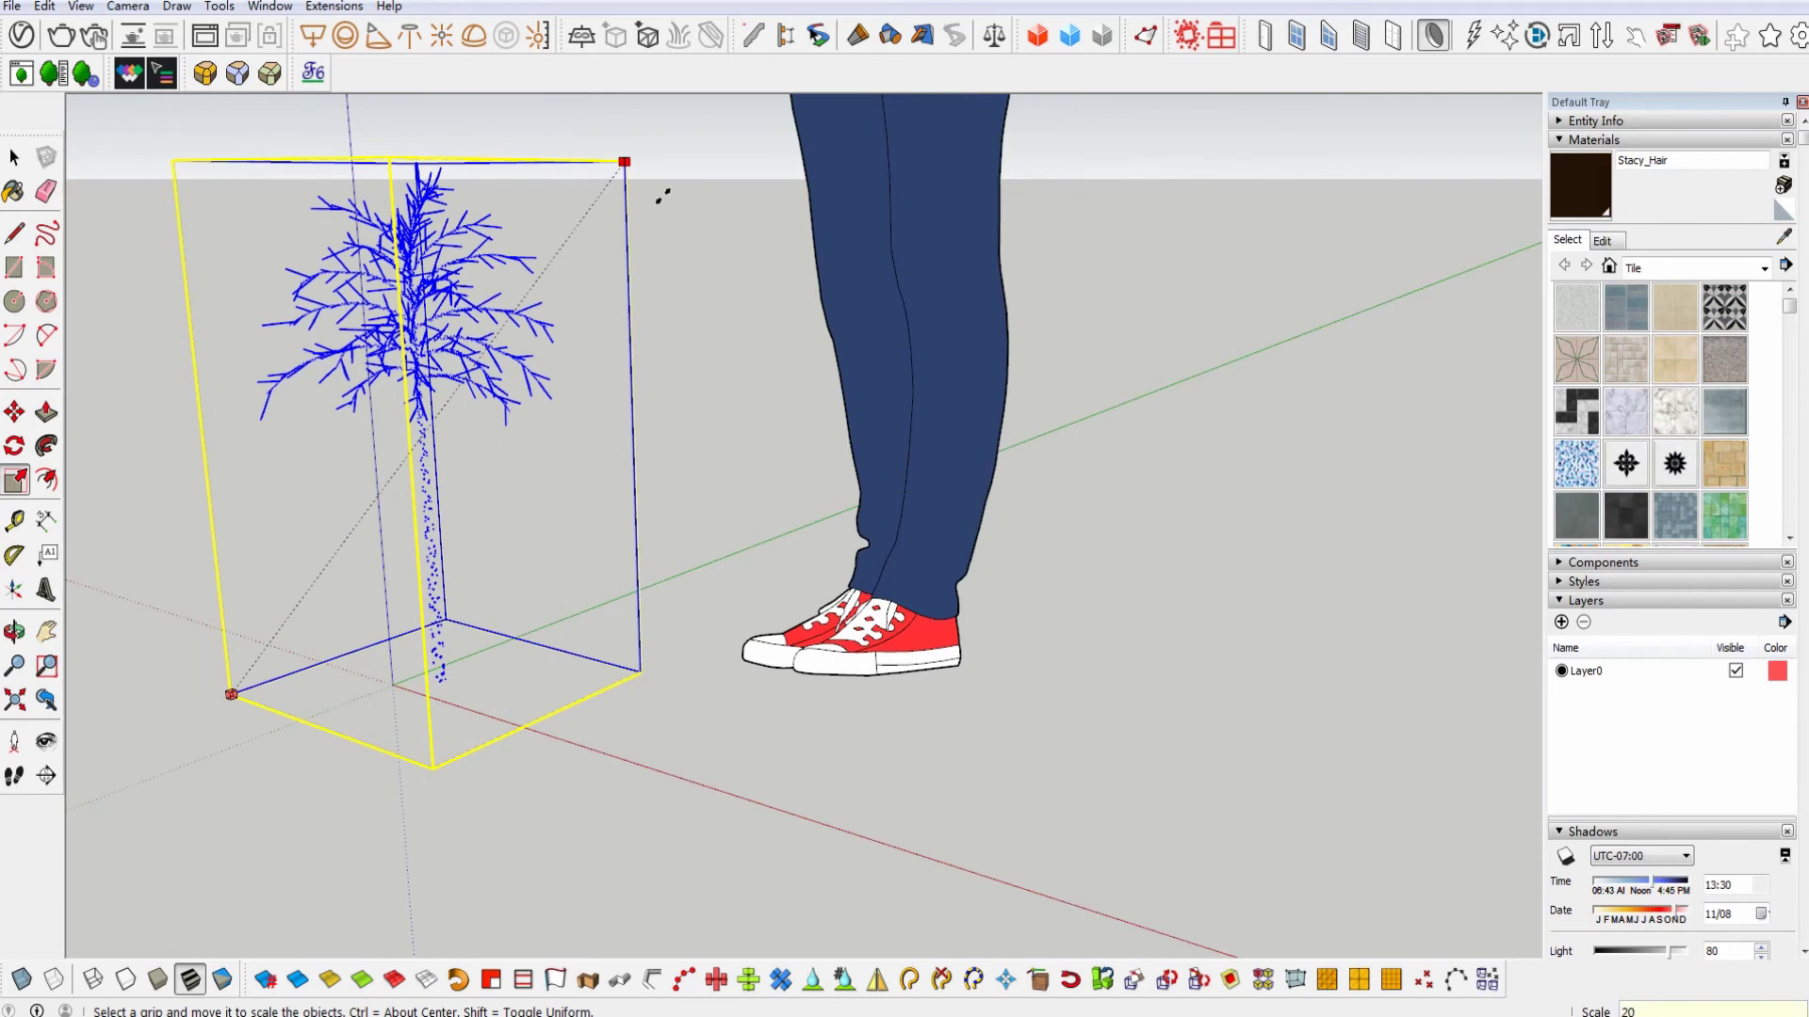
pyautogui.press('Return')
pyautogui.press('space')
pyautogui.scroll(-8, 646, 593)
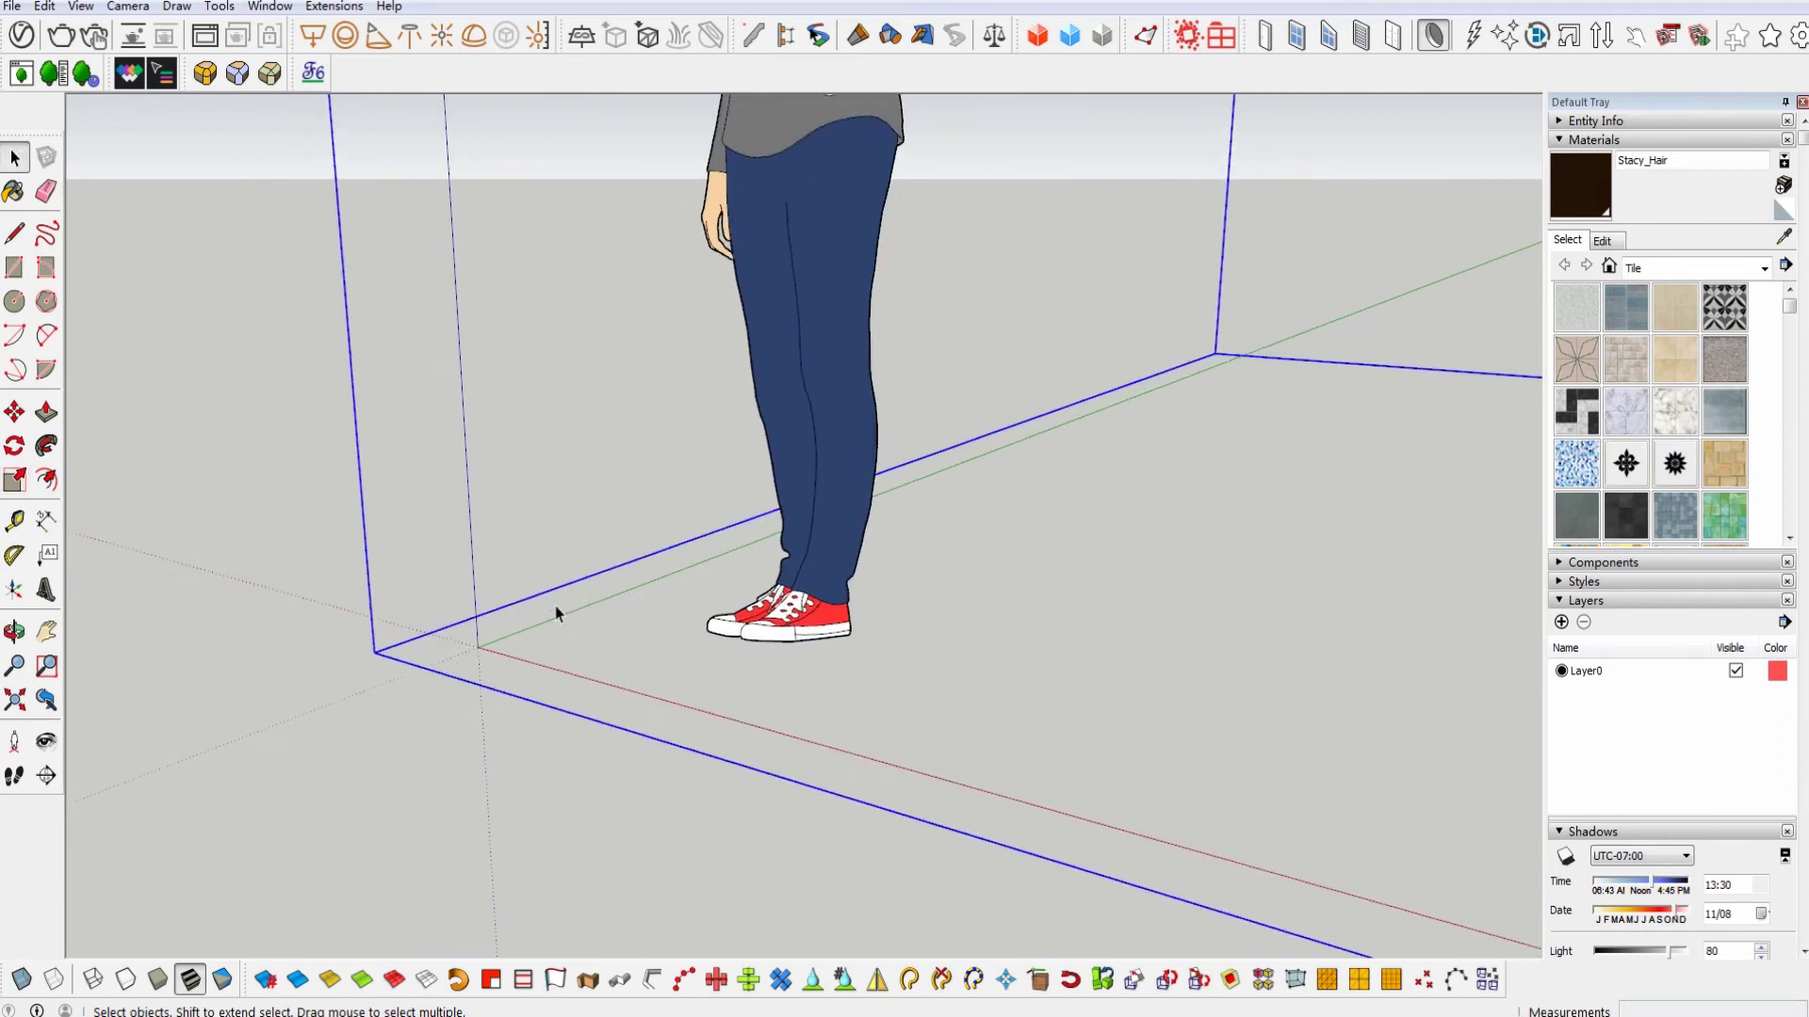
pyautogui.scroll(-5, 474, 629)
pyautogui.moveTo(468, 626); pyautogui.dragTo(708, 571, button='middle')
pyautogui.scroll(-4, 904, 534)
pyautogui.click(981, 431)
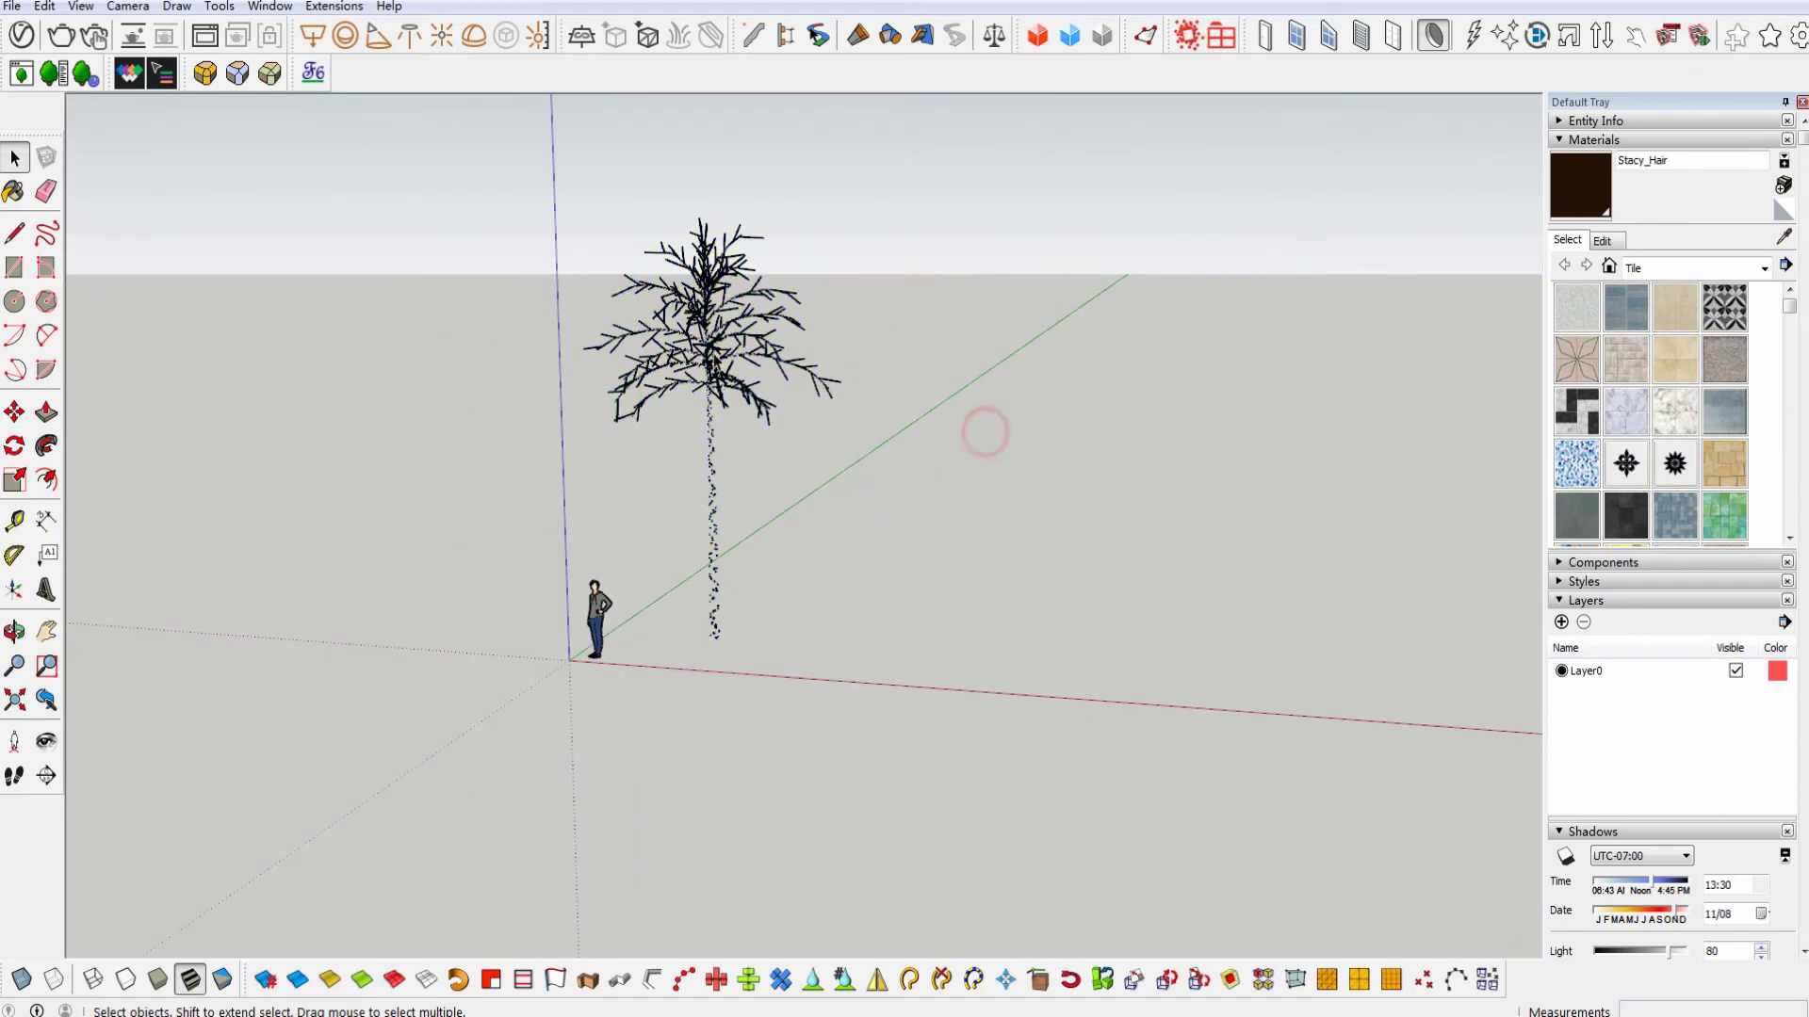
# - Start an interactive V-Ray render of the palm tree, then reposition and enlarge the frame buffer
pyautogui.scroll(2, 663, 443)
pyautogui.moveTo(663, 444); pyautogui.dragTo(805, 410, button='middle')
pyautogui.click(94, 36)
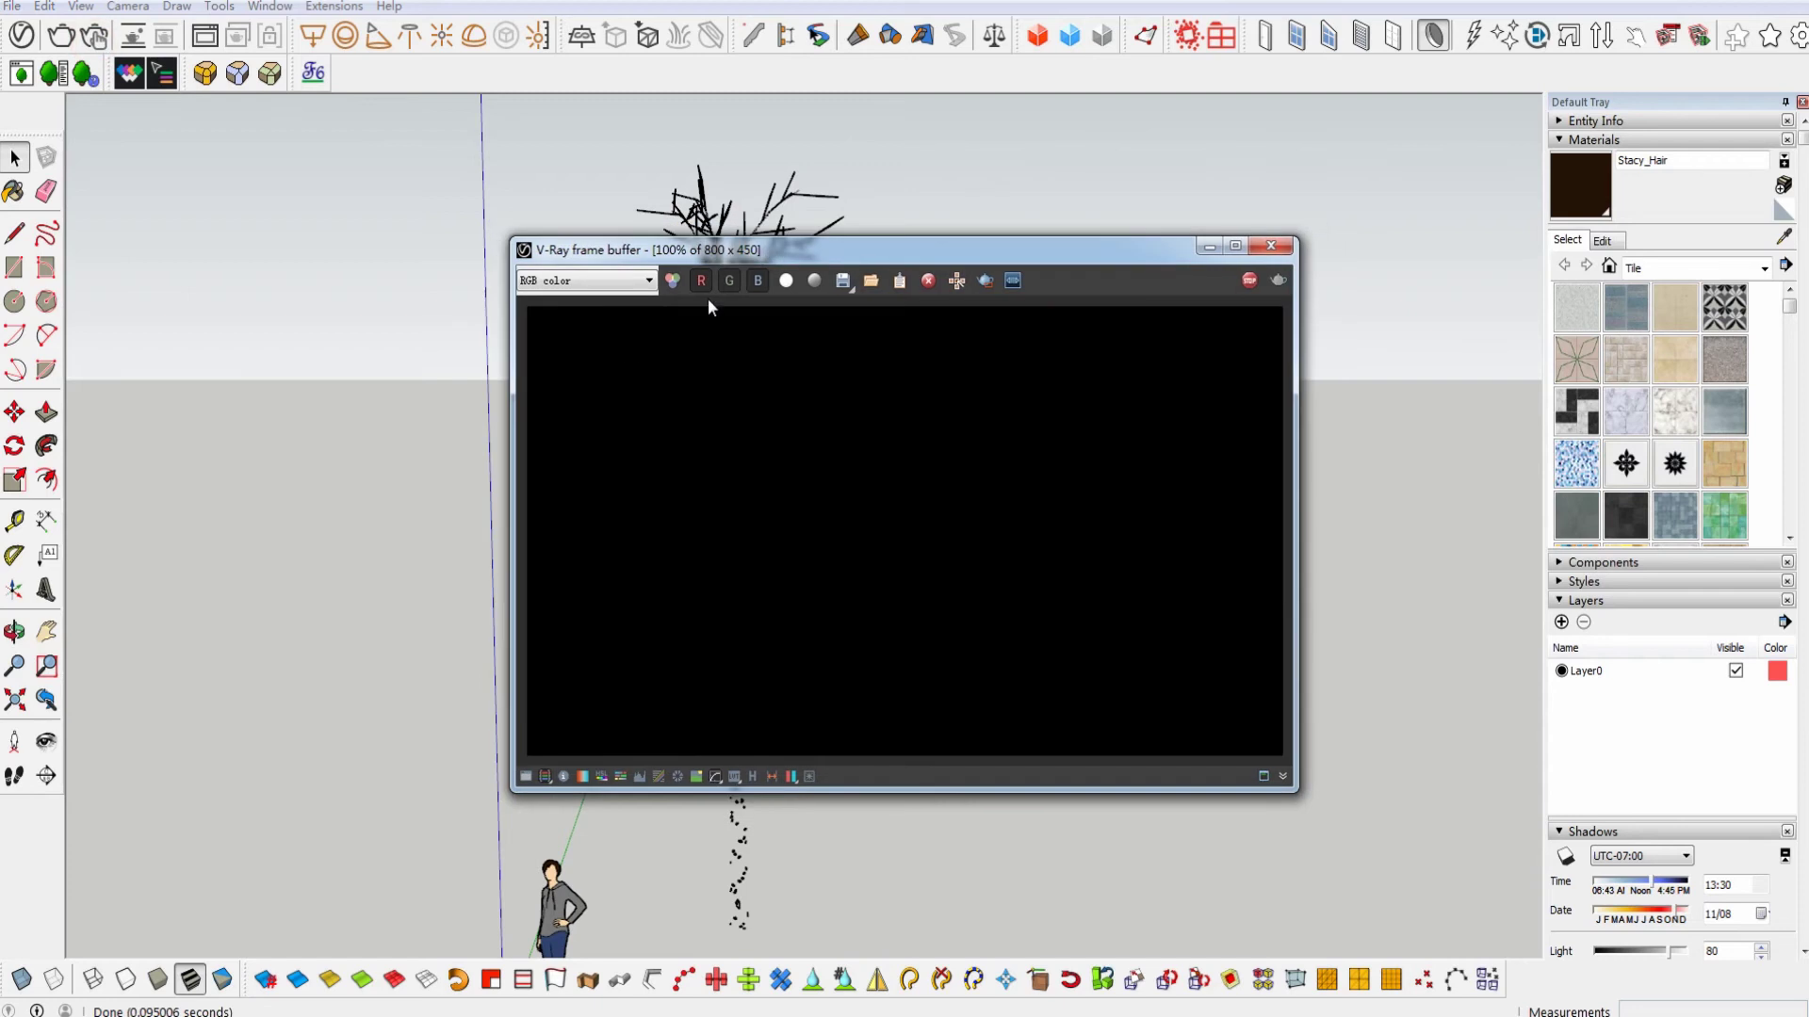
pyautogui.moveTo(784, 251); pyautogui.dragTo(529, 192)
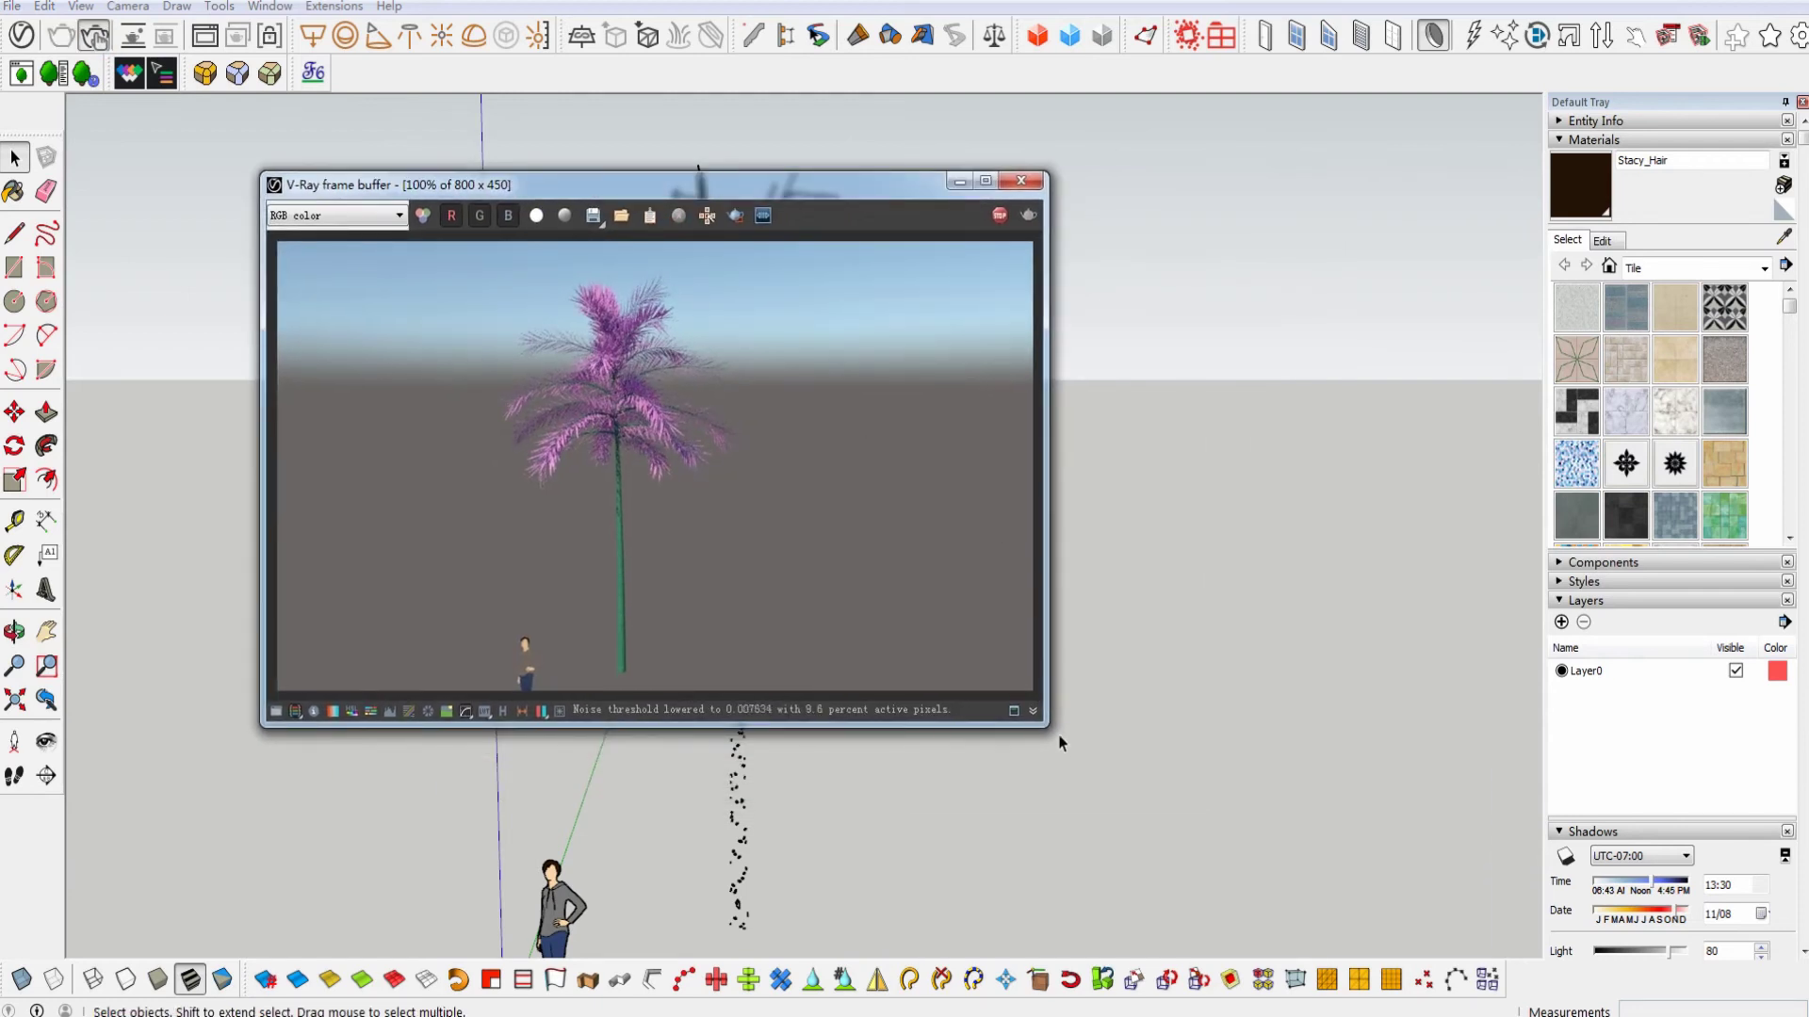
pyautogui.moveTo(1048, 728); pyautogui.dragTo(1144, 853)
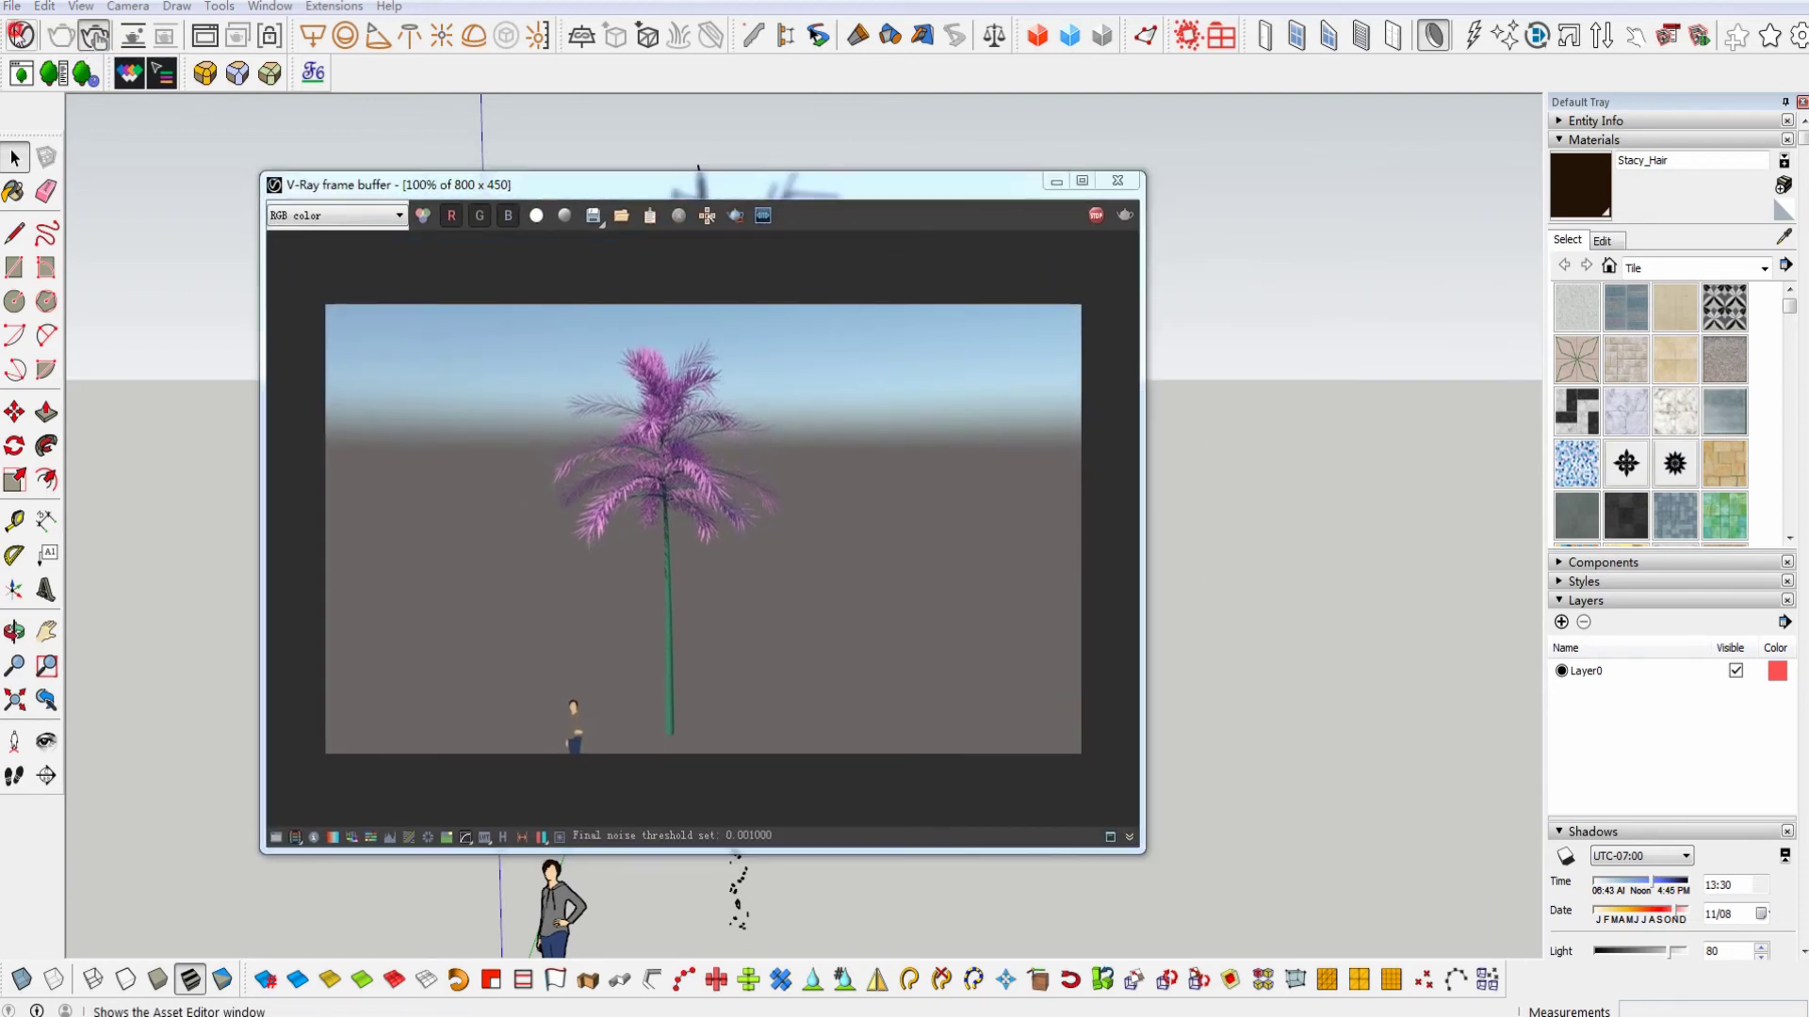
# - Open the V-Ray Asset Editor and show the full diffuse parameters of palm_tree material sub-material 0
pyautogui.click(21, 36)
pyautogui.click(786, 214)
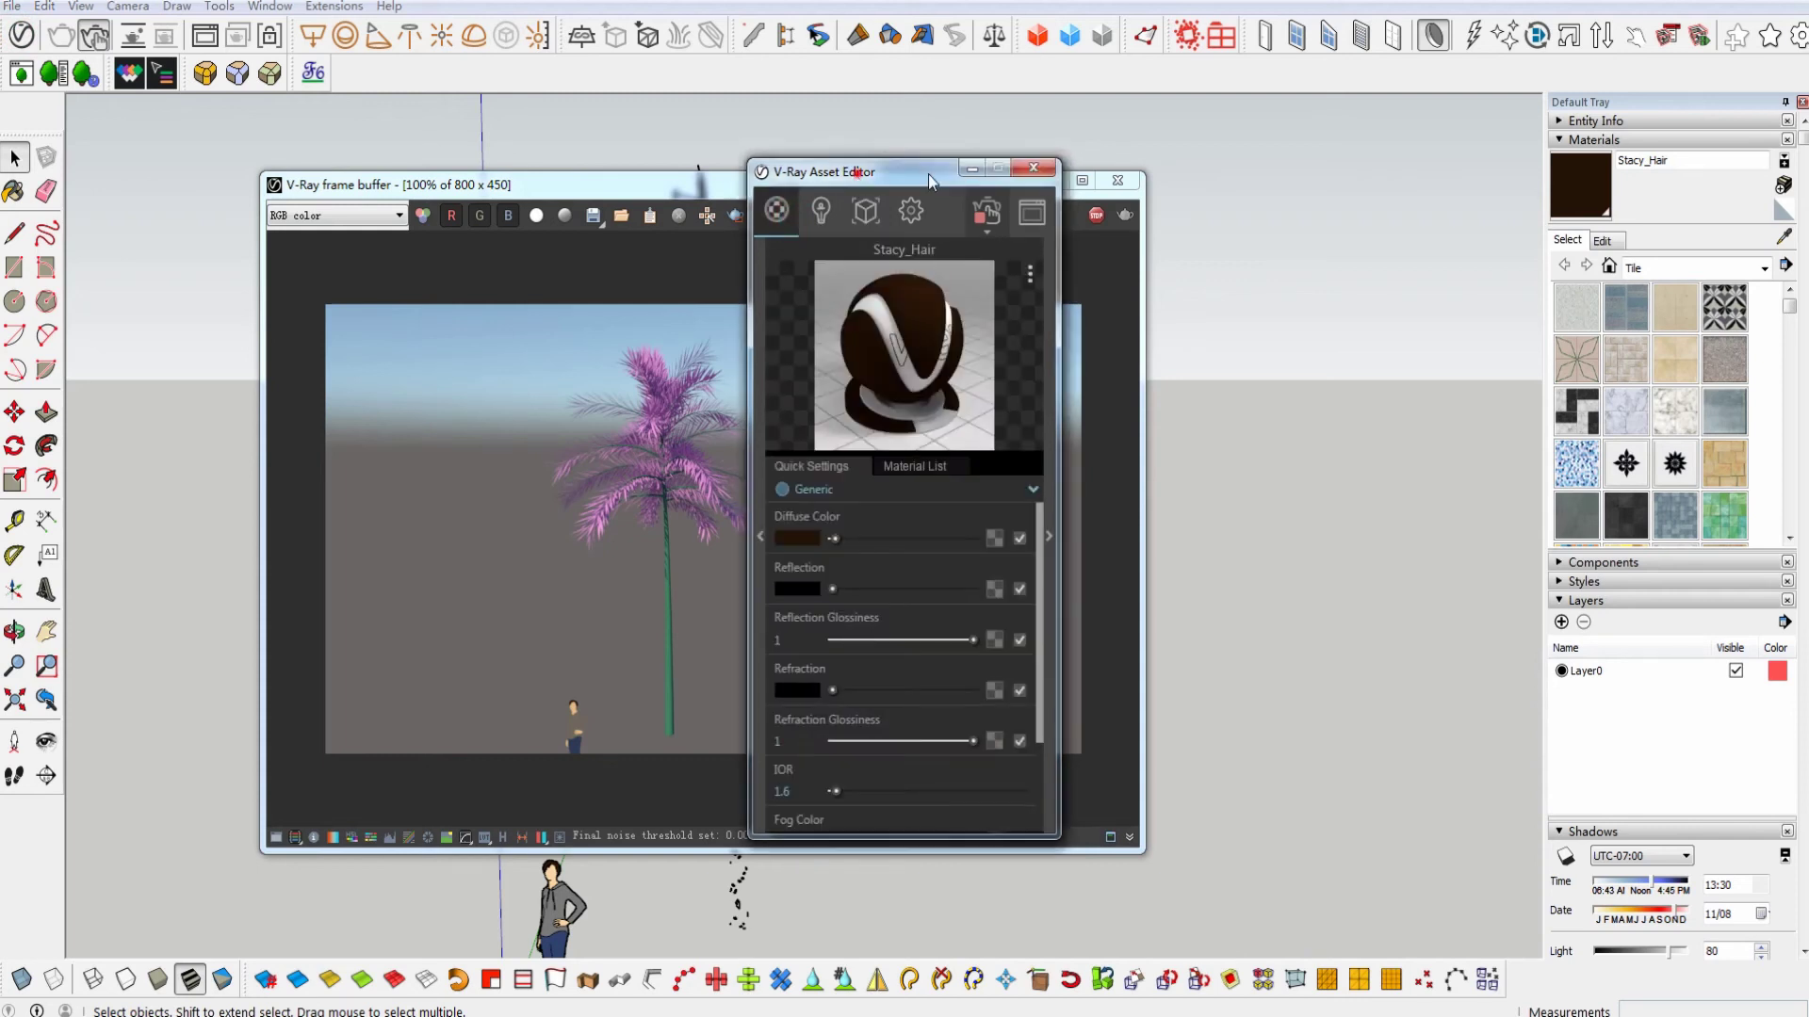
pyautogui.moveTo(854, 173); pyautogui.dragTo(1342, 149)
pyautogui.click(1413, 440)
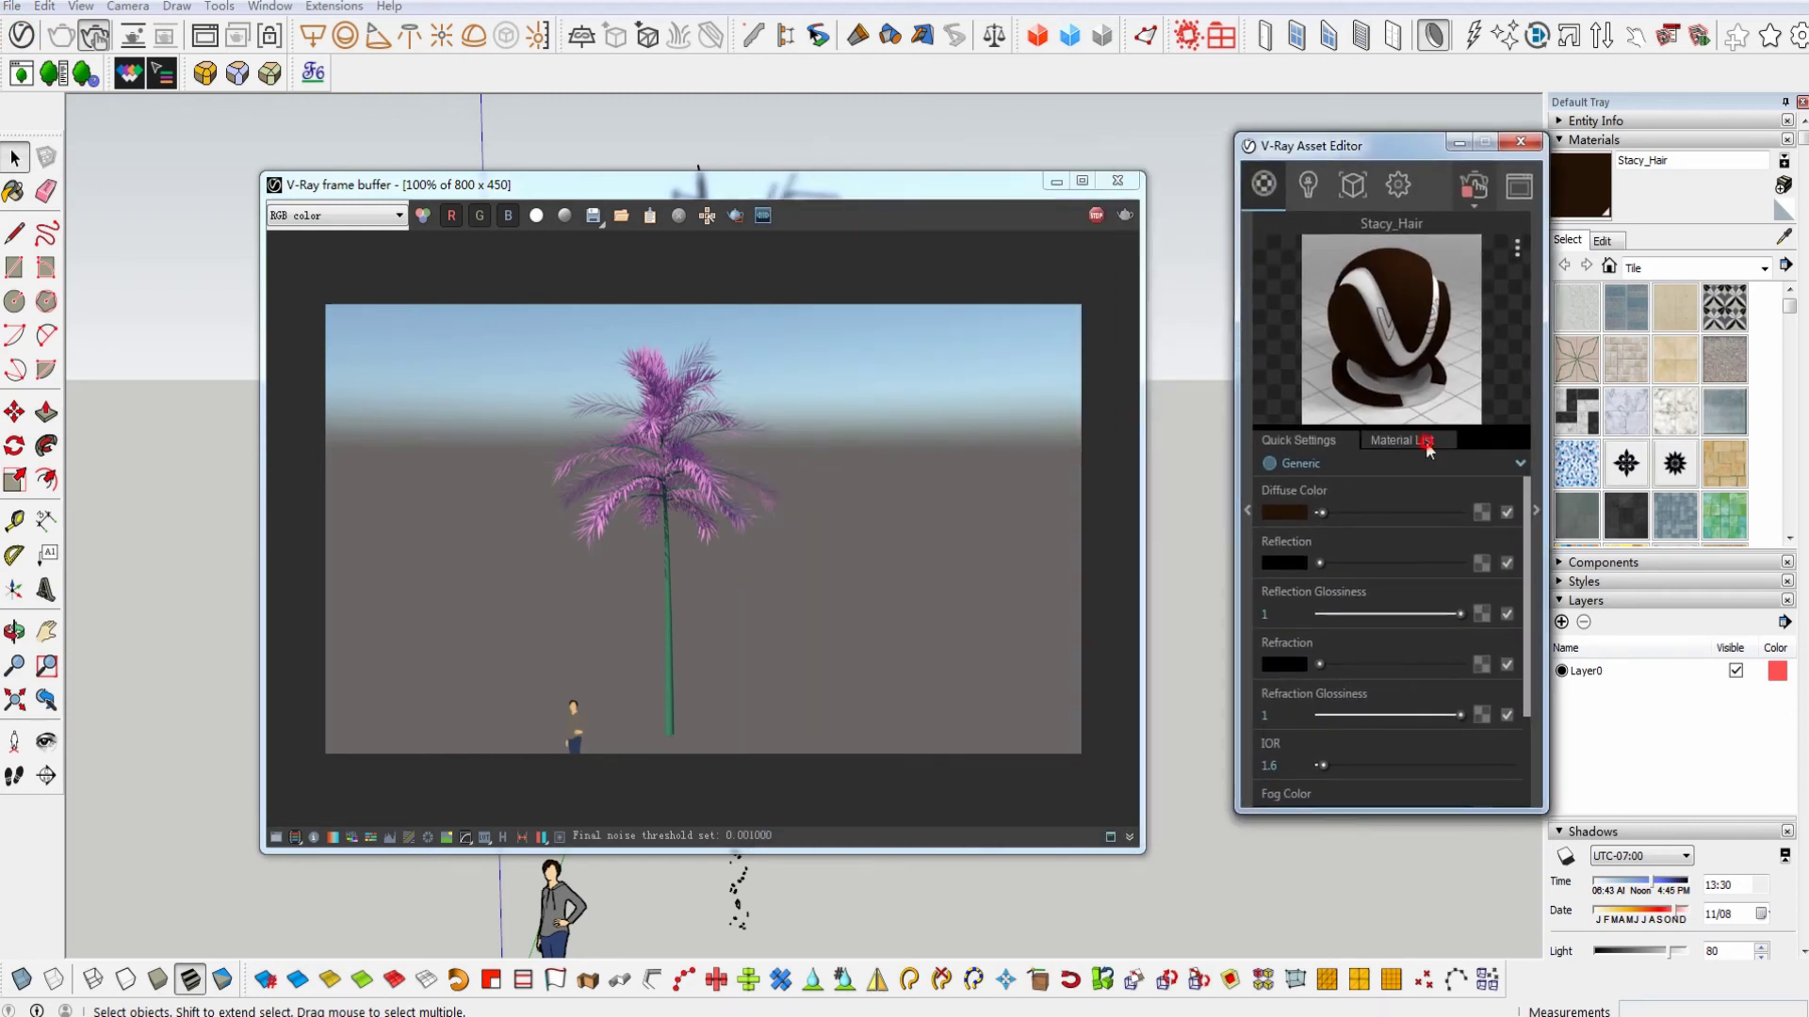
pyautogui.click(1311, 499)
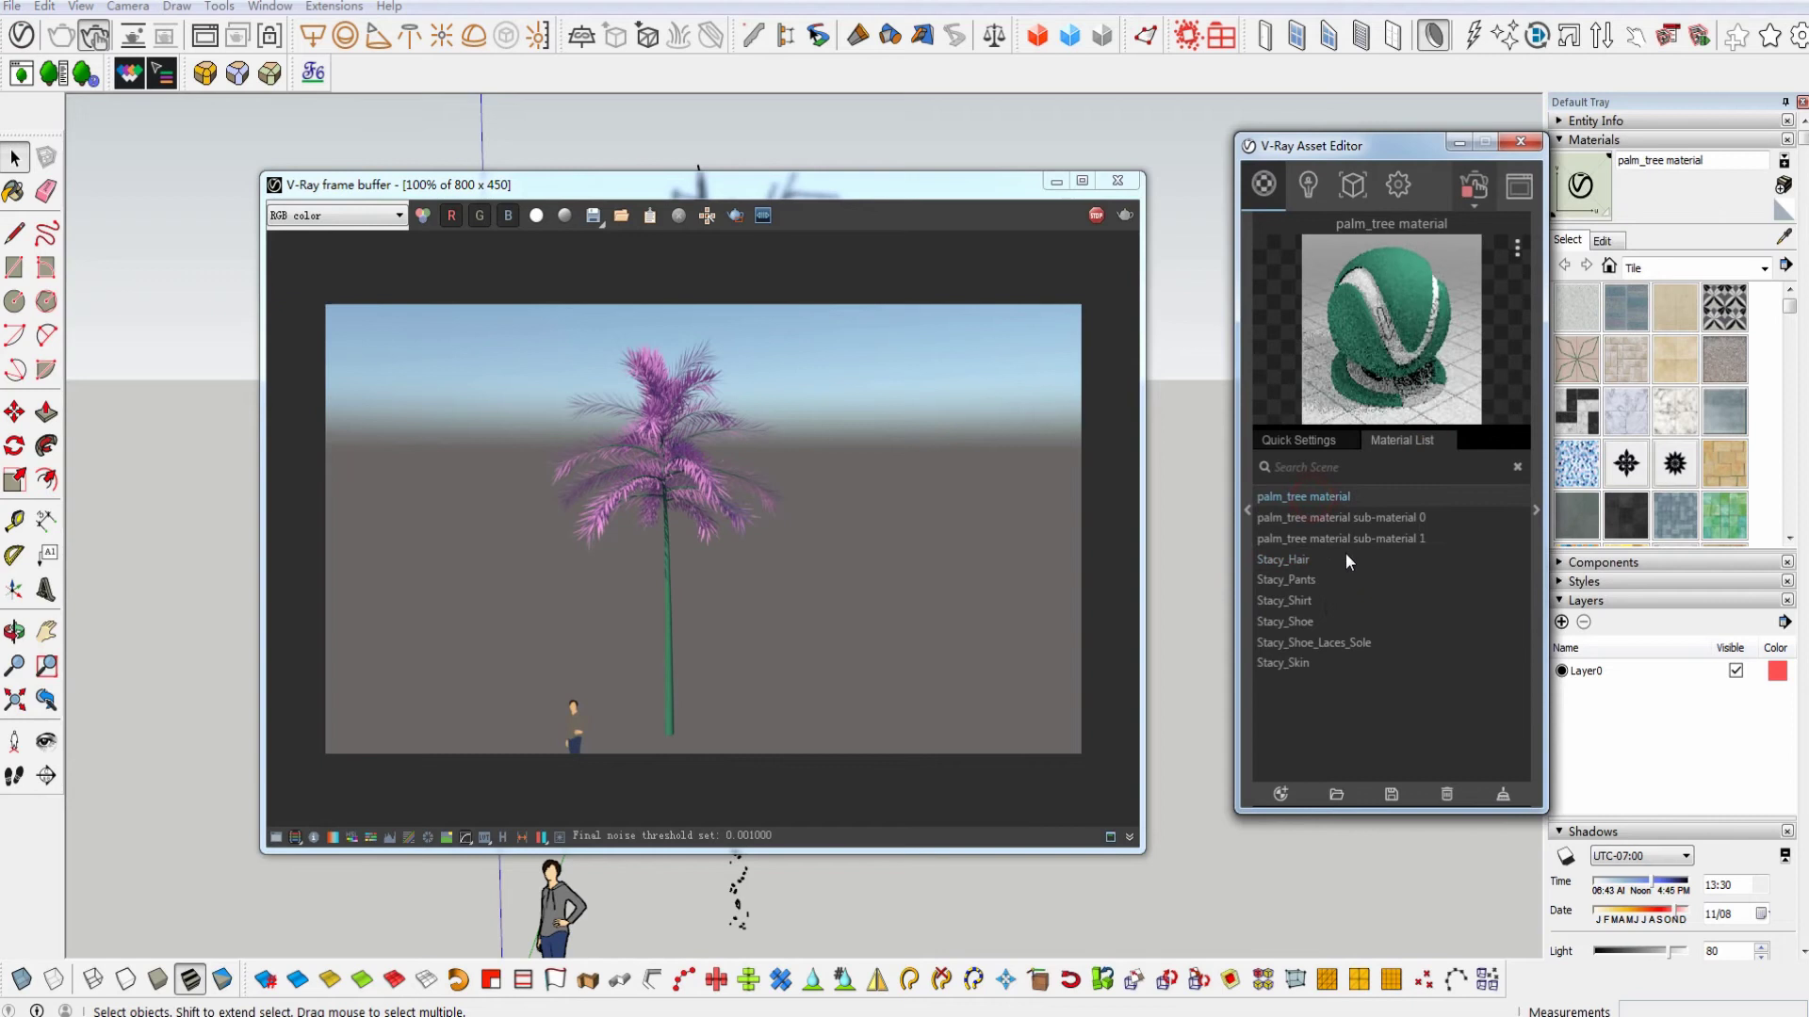
pyautogui.click(1376, 538)
pyautogui.click(1379, 517)
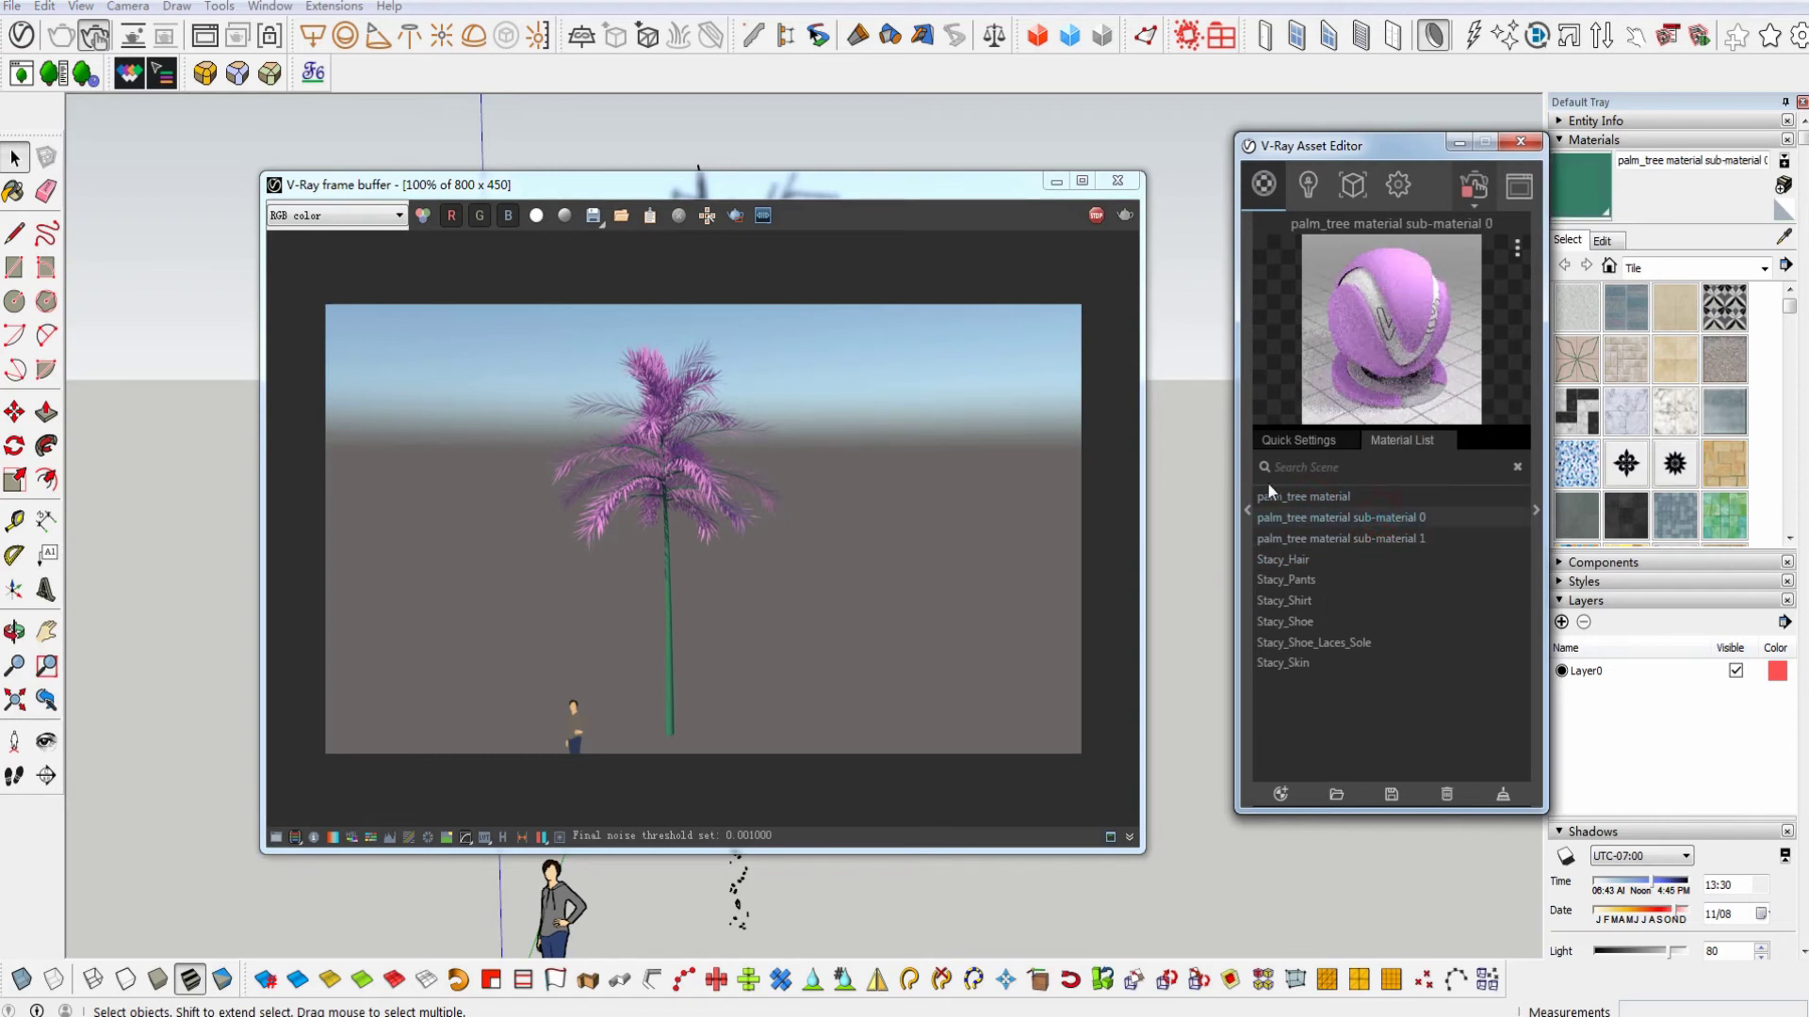
pyautogui.click(1539, 477)
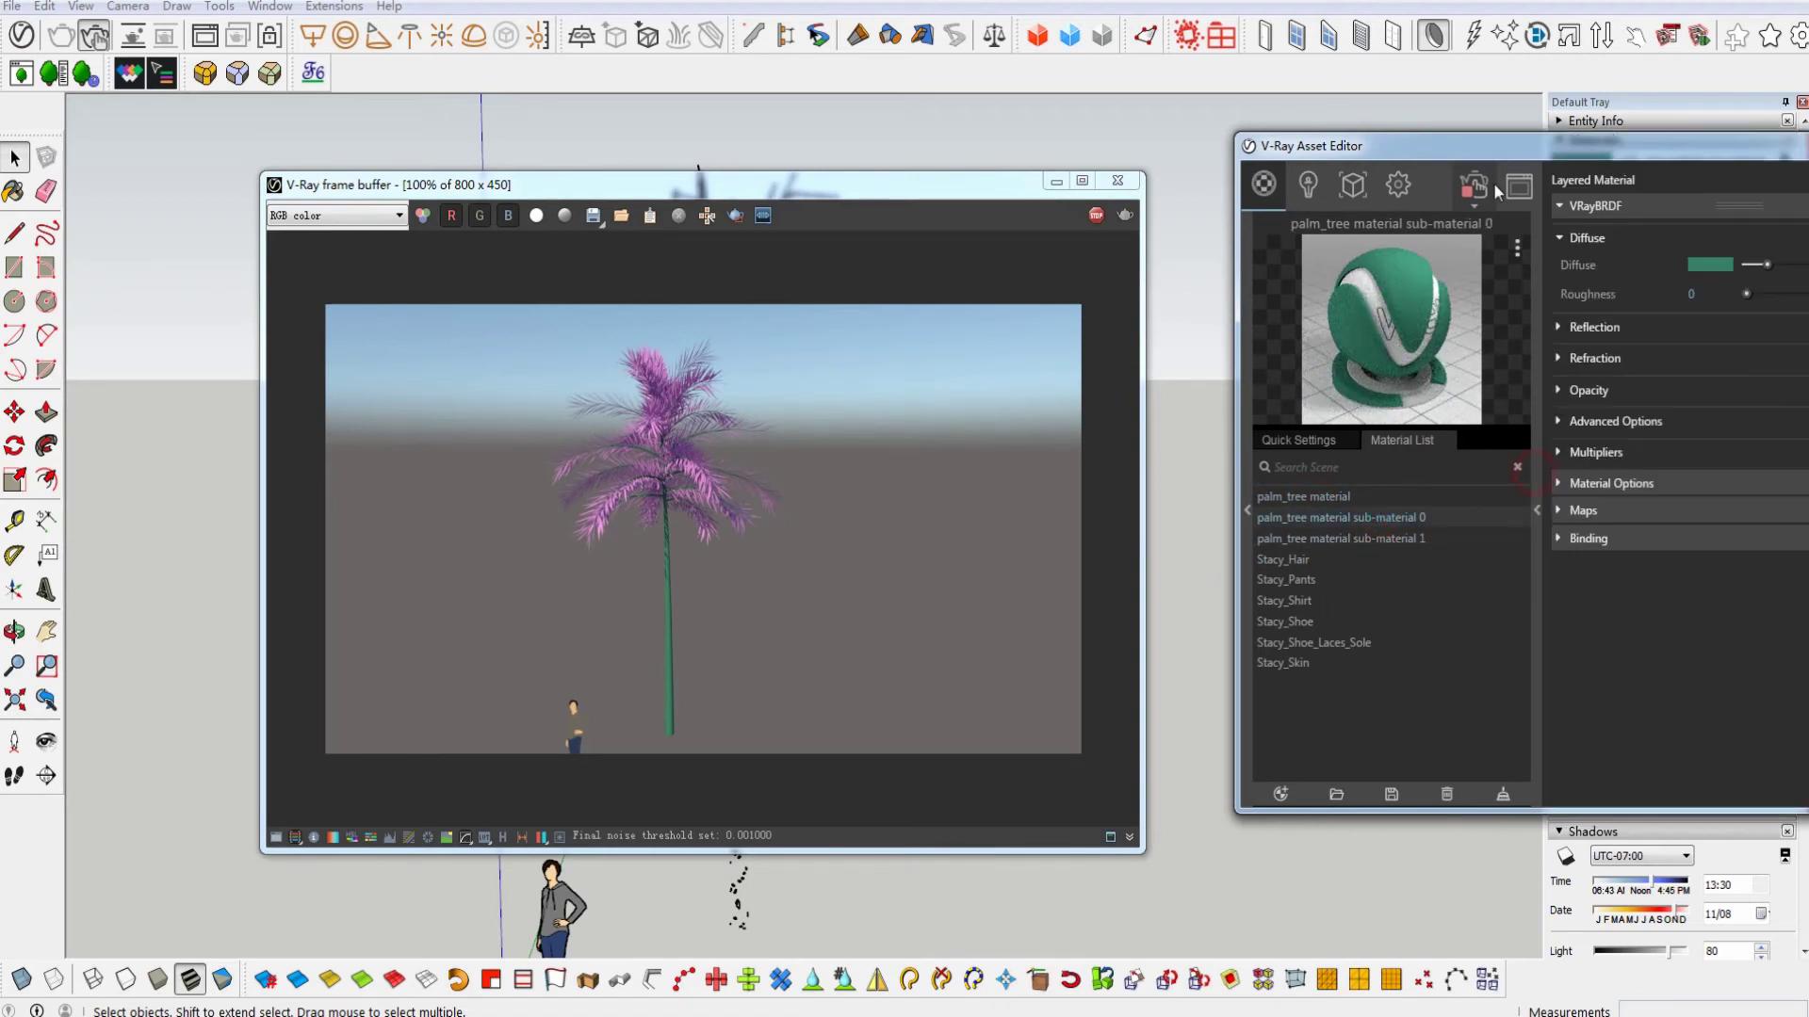
pyautogui.moveTo(1502, 145); pyautogui.dragTo(1174, 121)
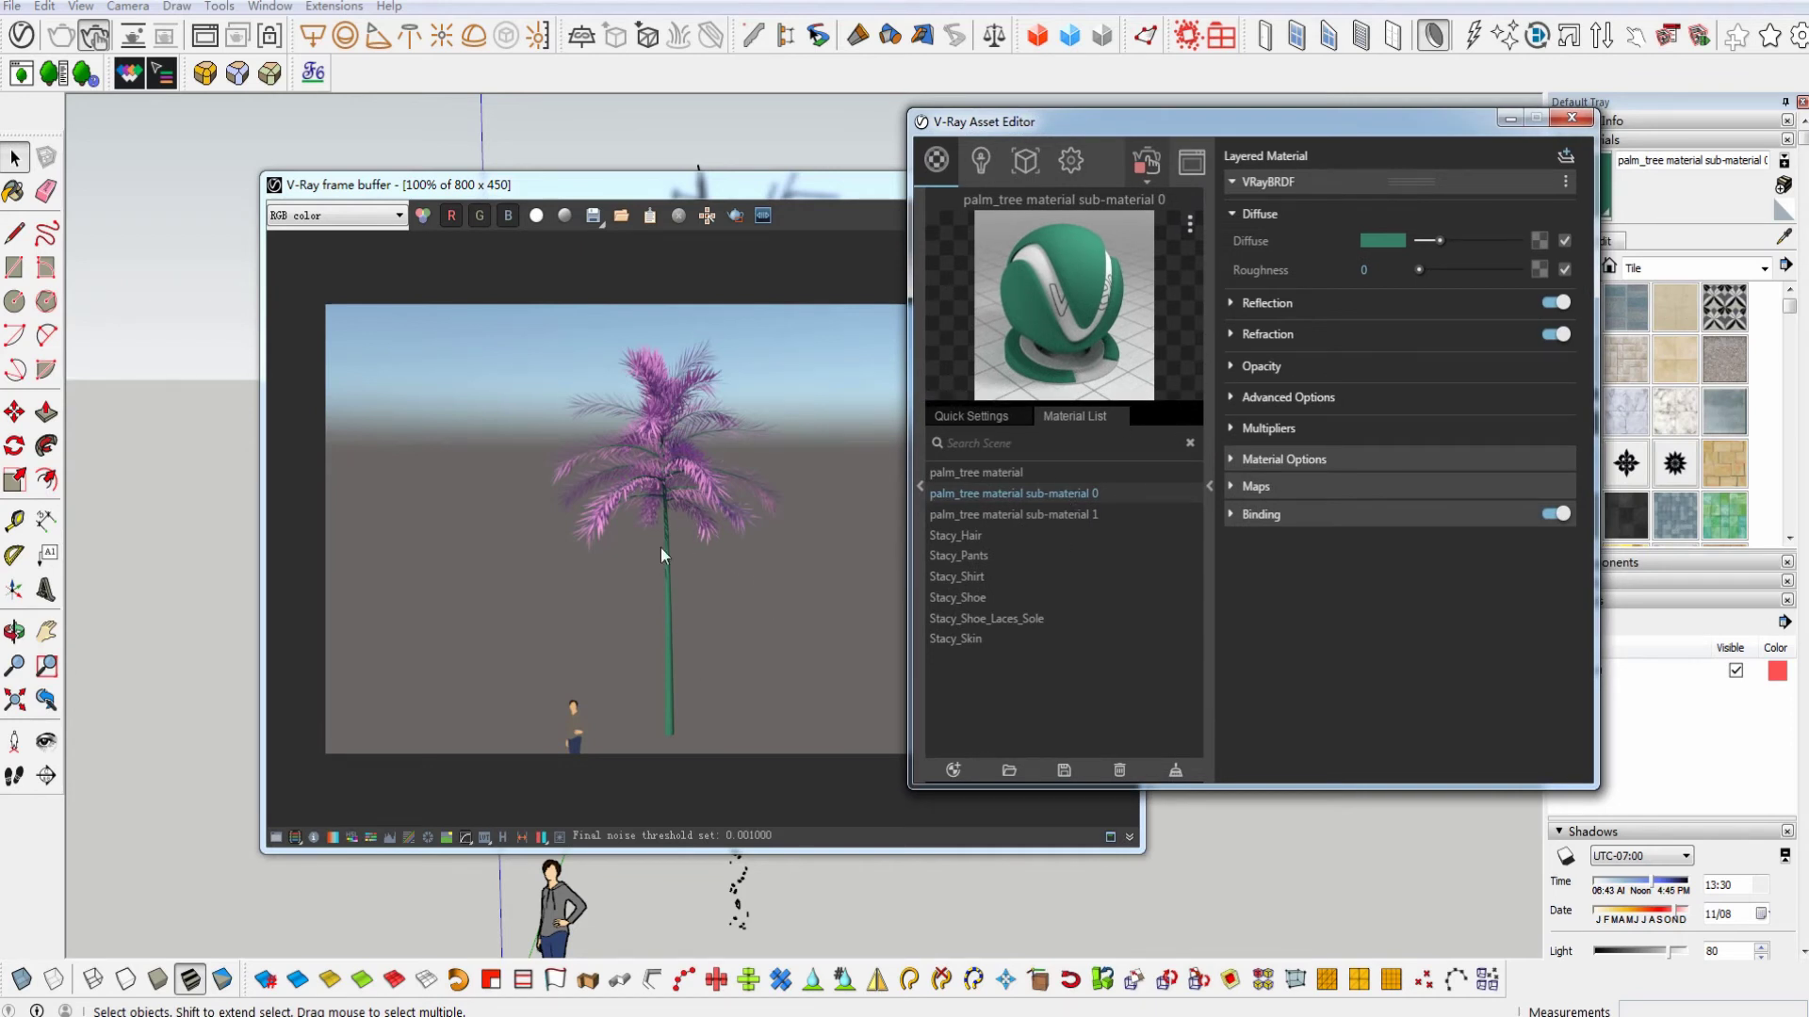
# - Apply BarkBrown014_COL_2K.jpg as the diffuse bitmap of palm_tree material sub-material 0 and adjust its UV channel in the texture placement
pyautogui.click(1545, 241)
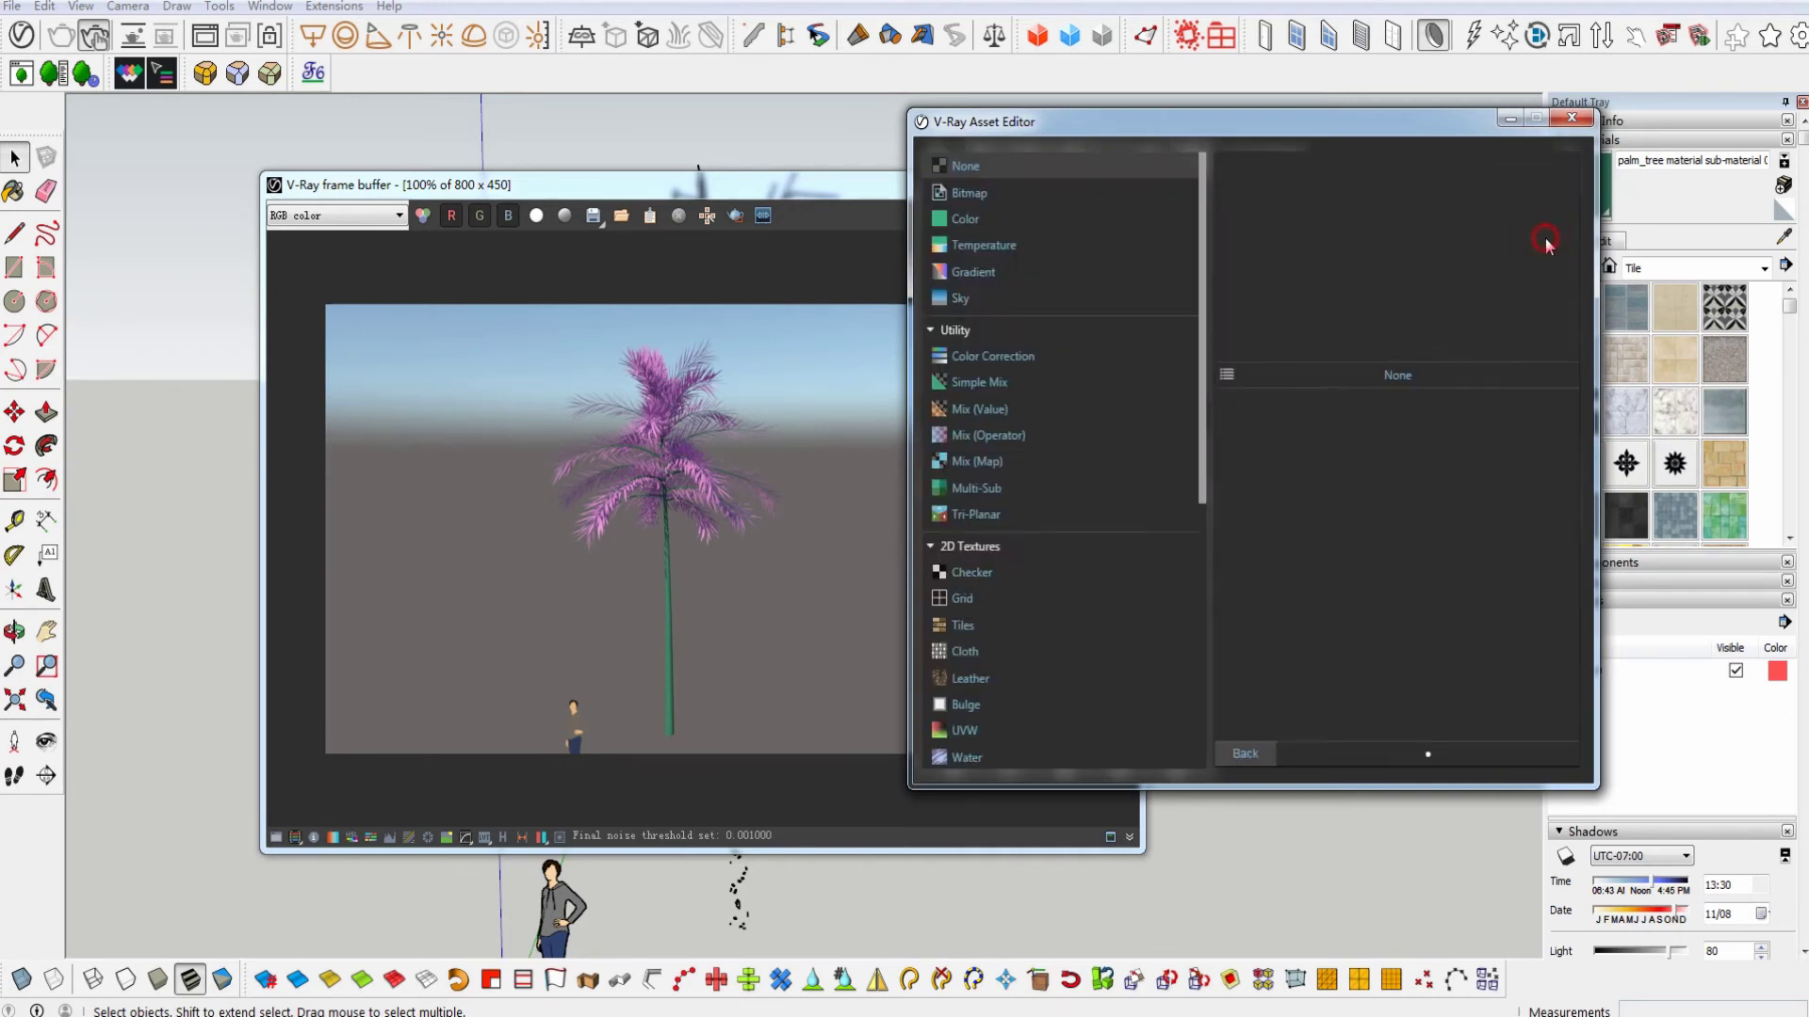
pyautogui.click(1059, 199)
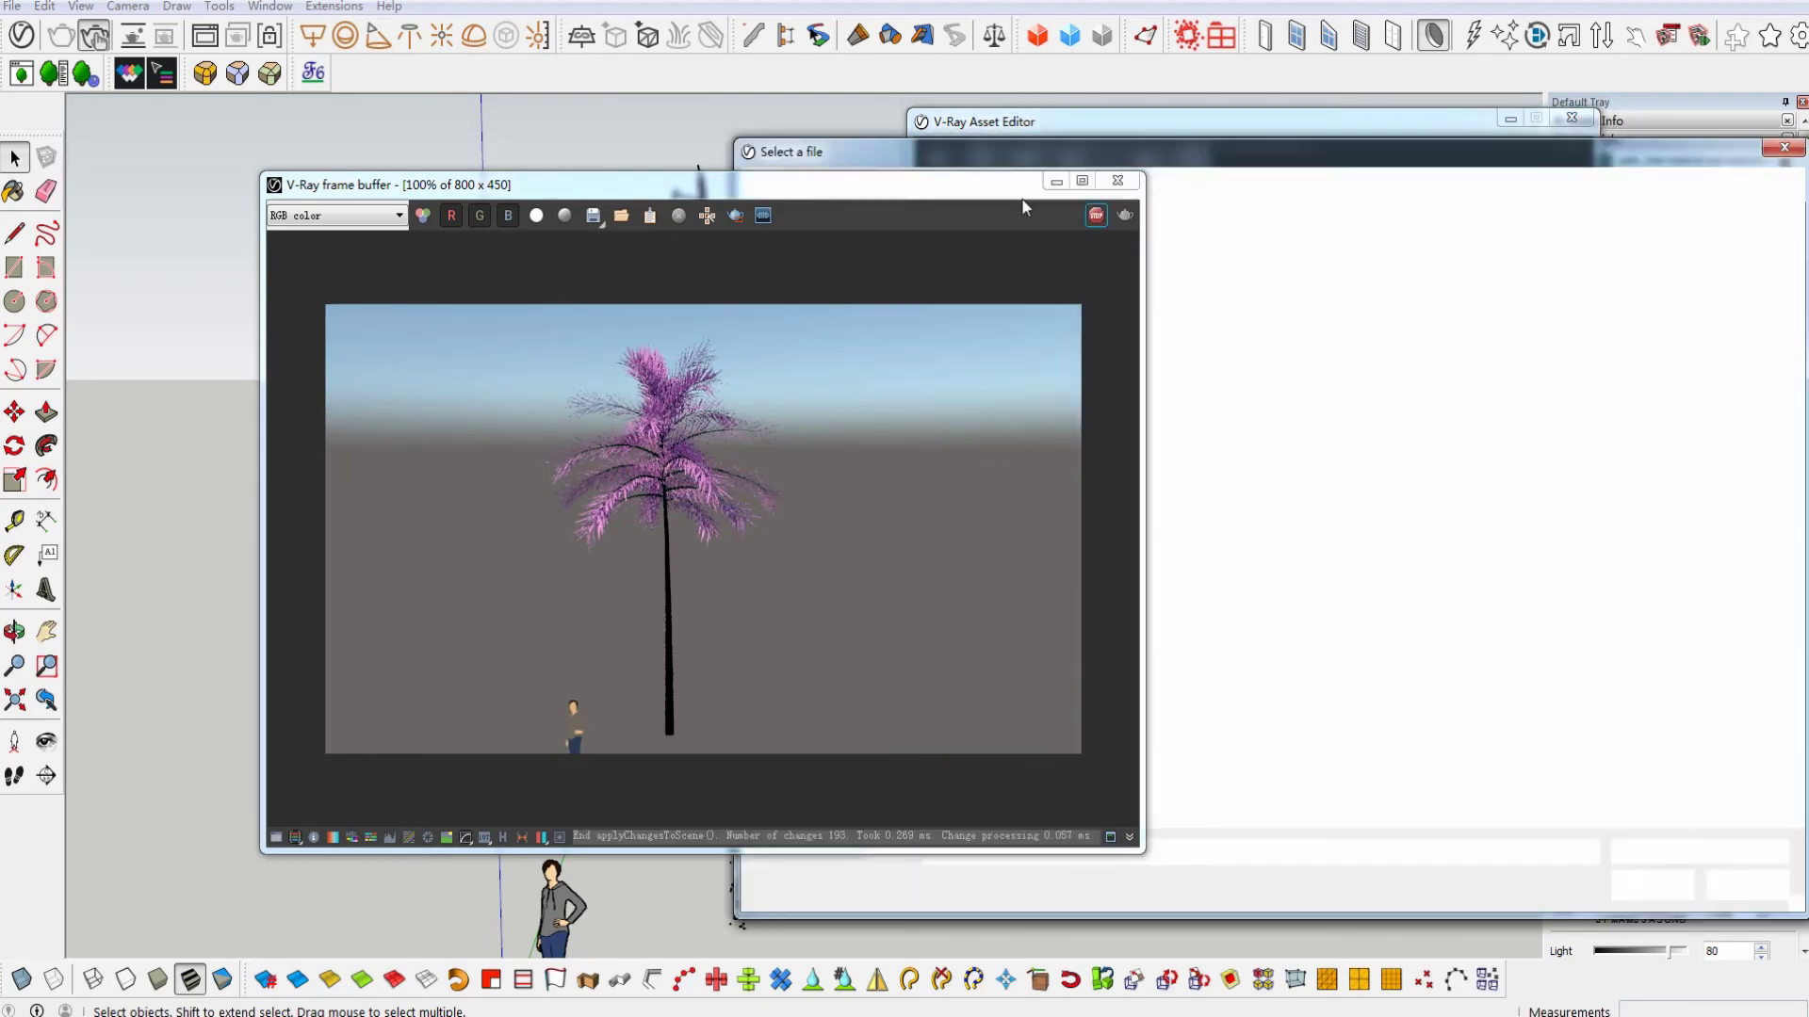
pyautogui.moveTo(828, 186); pyautogui.dragTo(525, 184)
pyautogui.doubleClick(1533, 596)
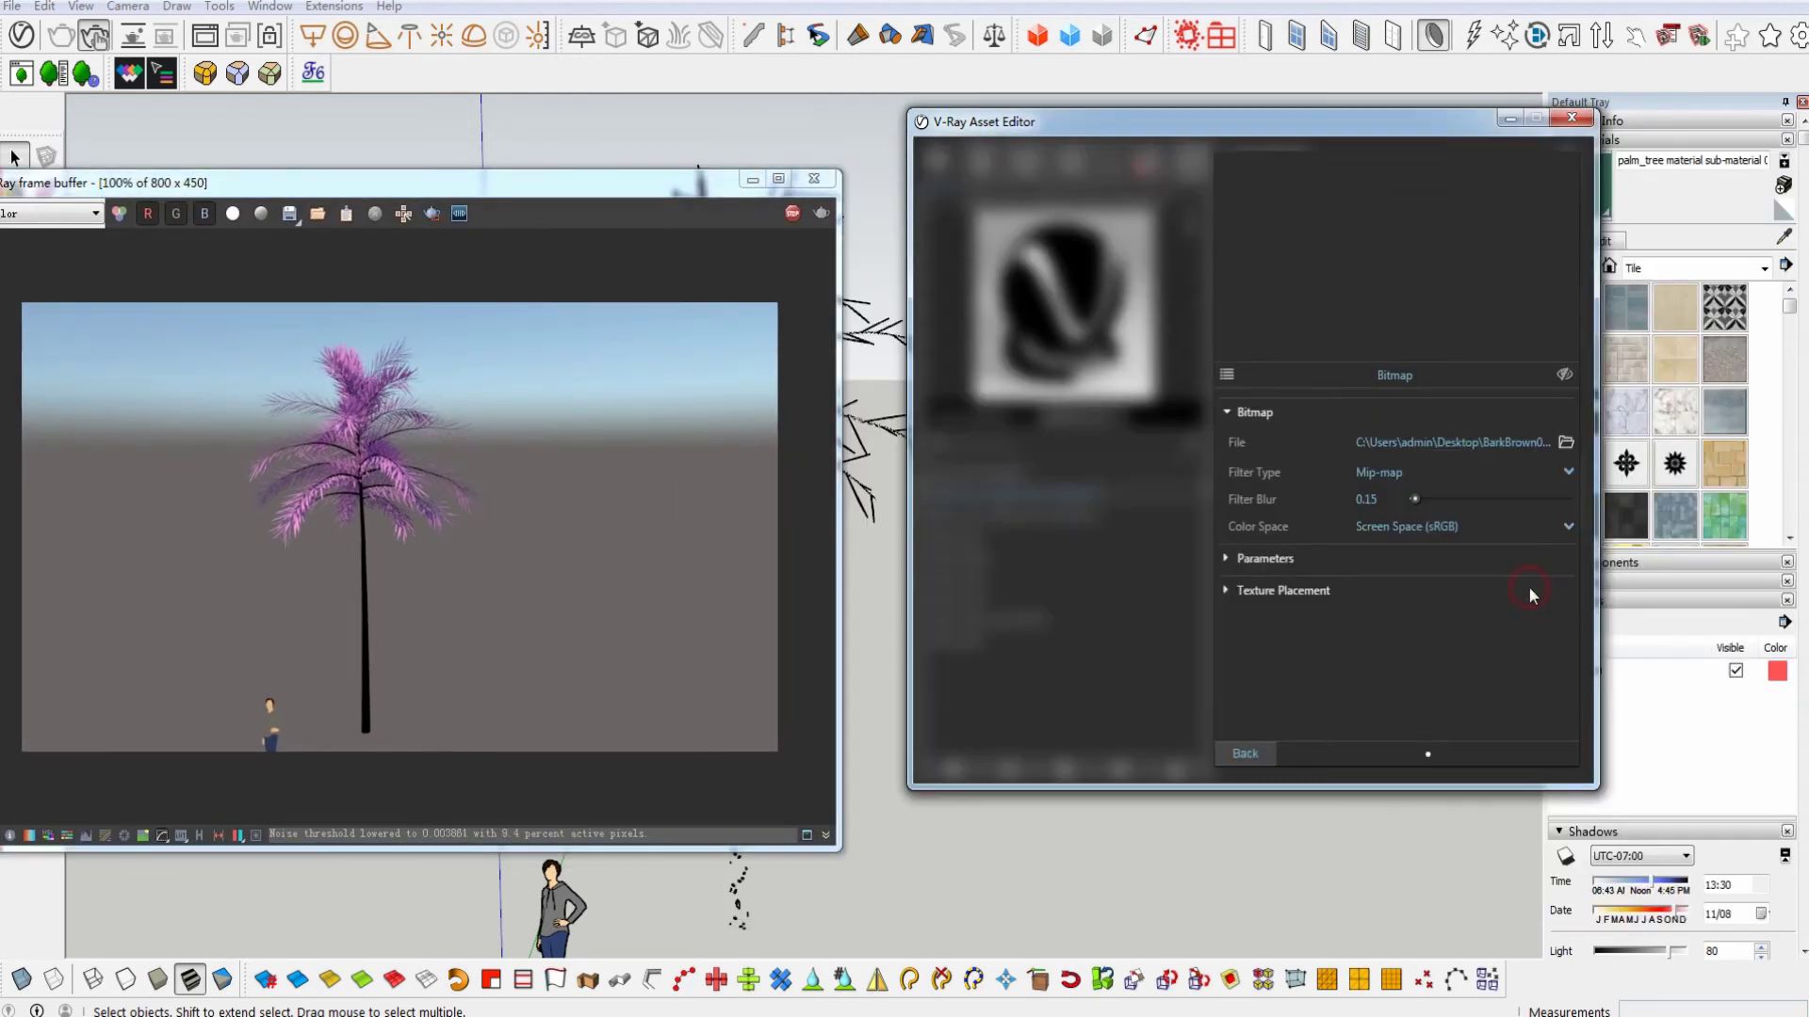
pyautogui.click(1287, 592)
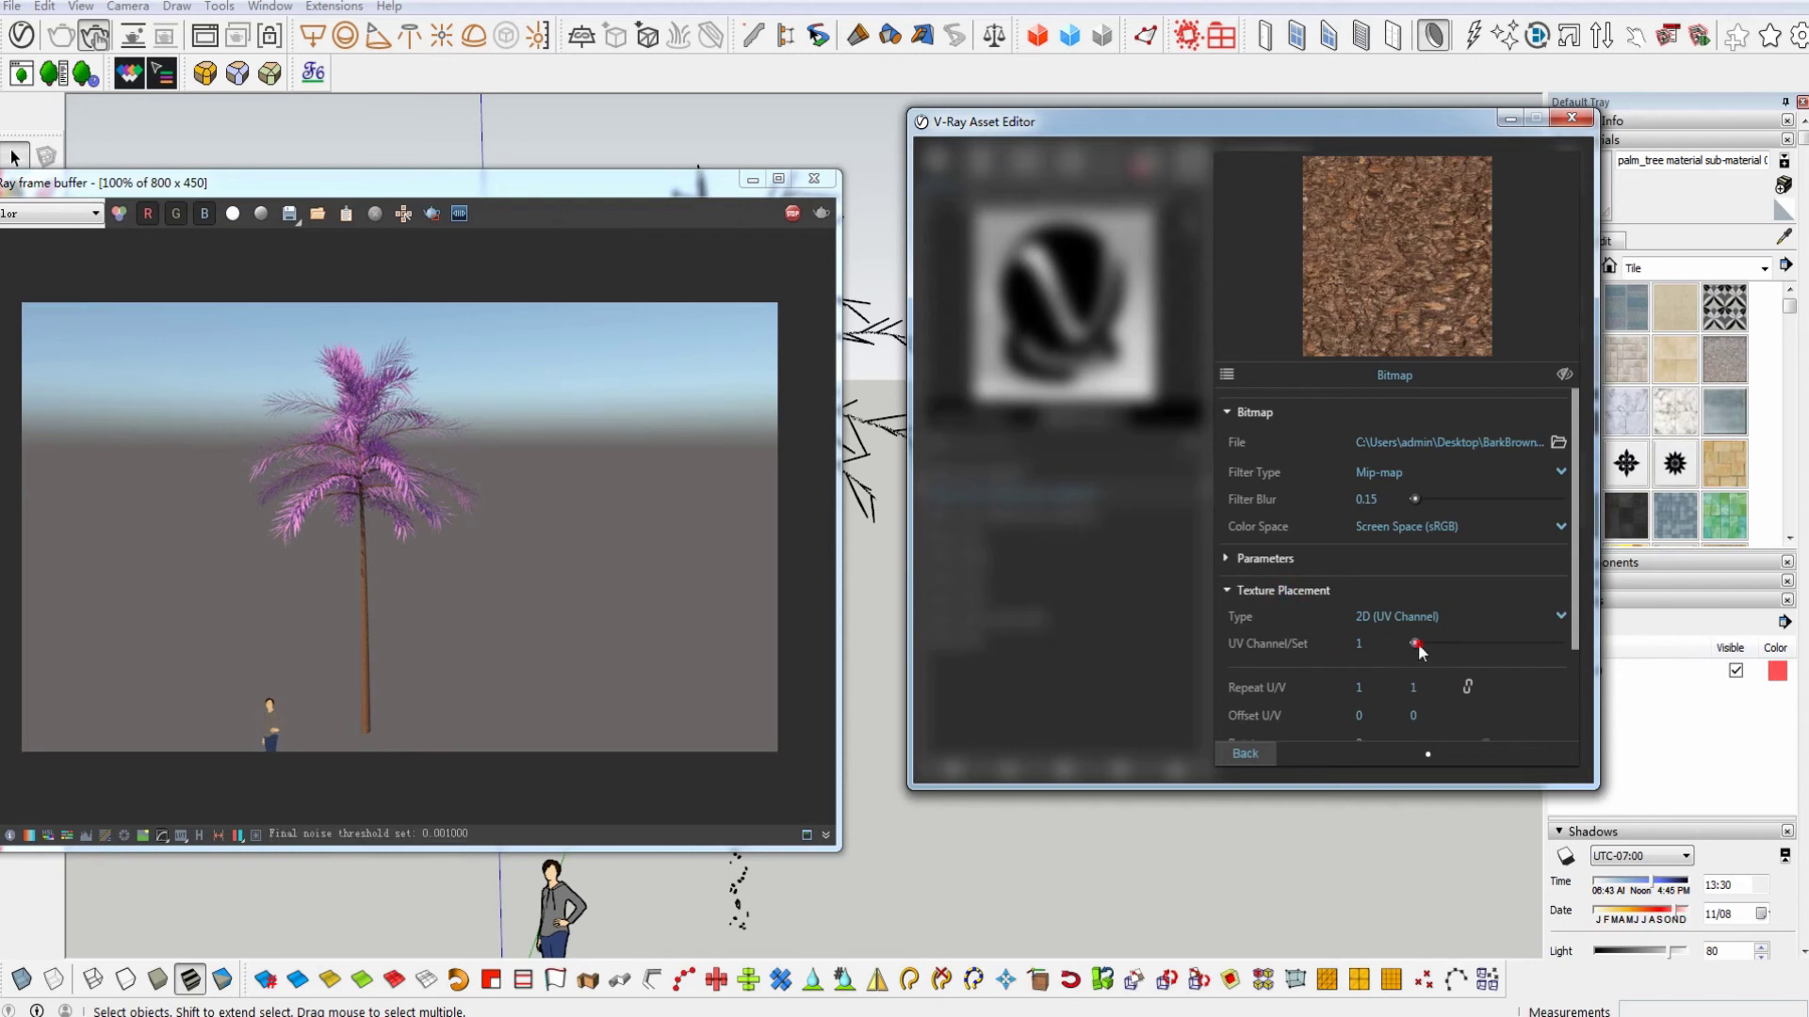
pyautogui.click(1245, 754)
# - Examine the bark texture on the trunk up close in the interactive render
pyautogui.moveTo(872, 716); pyautogui.dragTo(822, 801, button='middle')
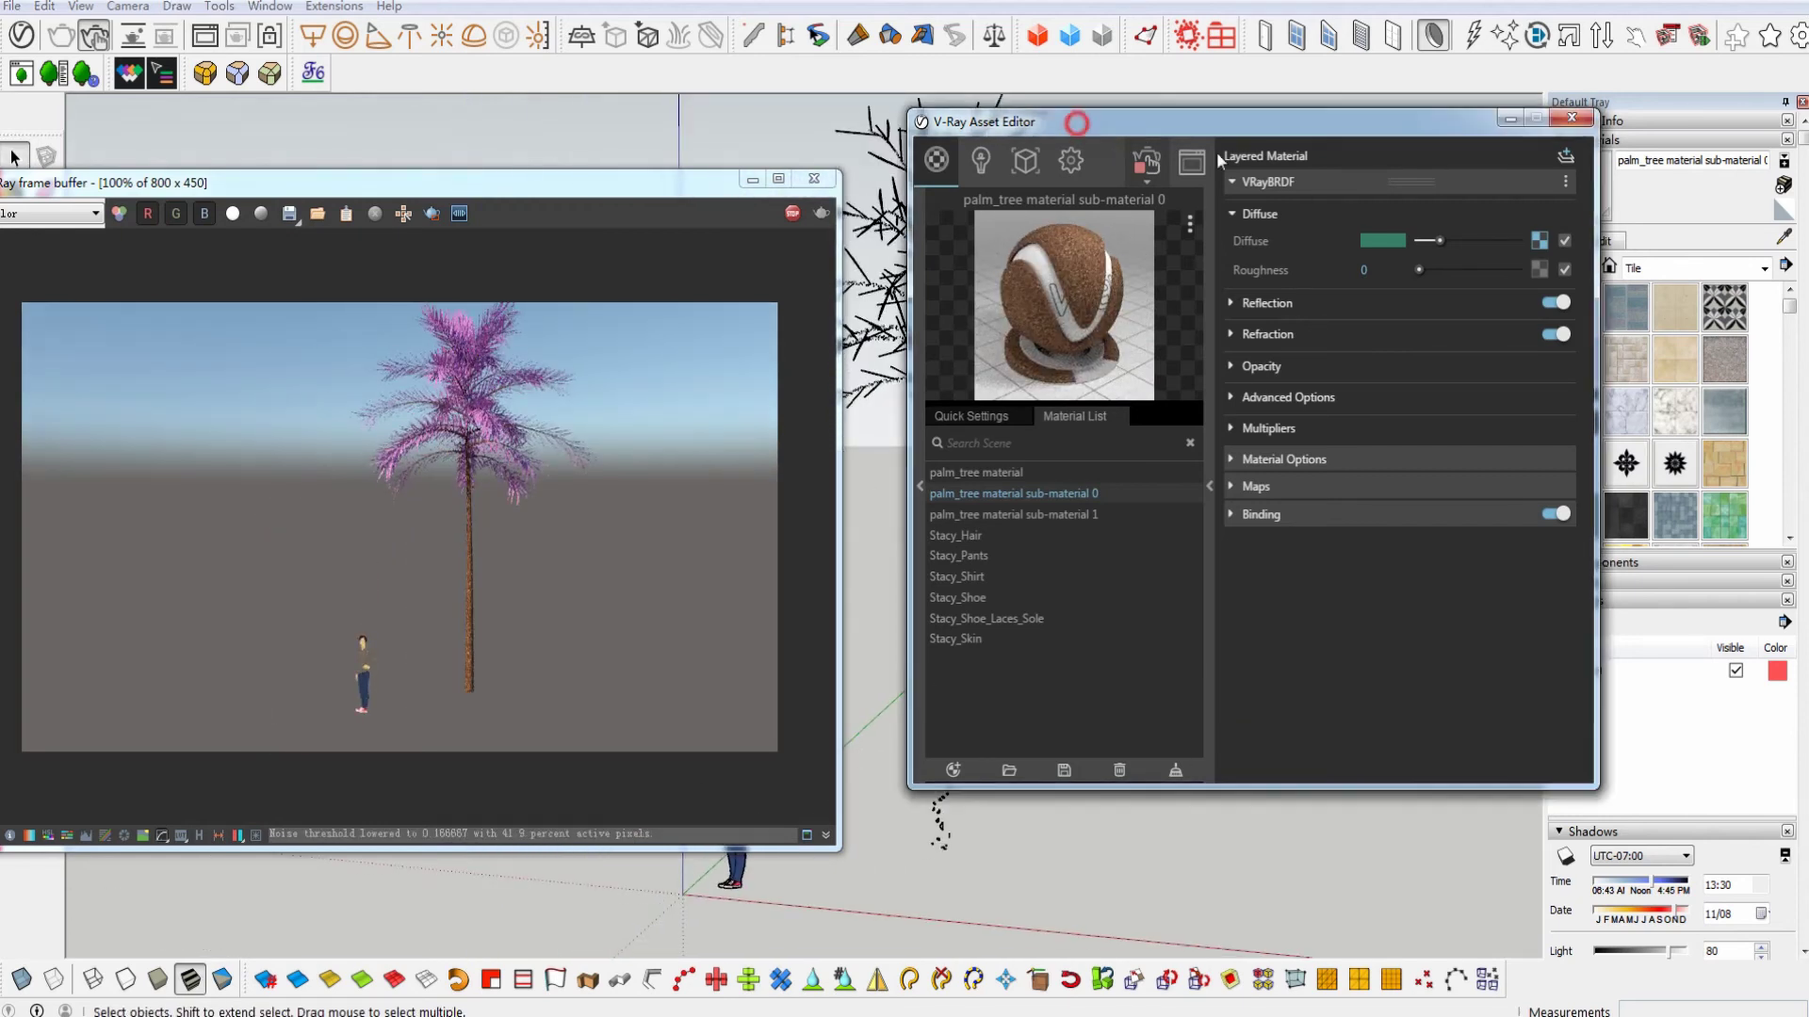
pyautogui.moveTo(1084, 120); pyautogui.dragTo(1290, 163)
pyautogui.scroll(8, 954, 578)
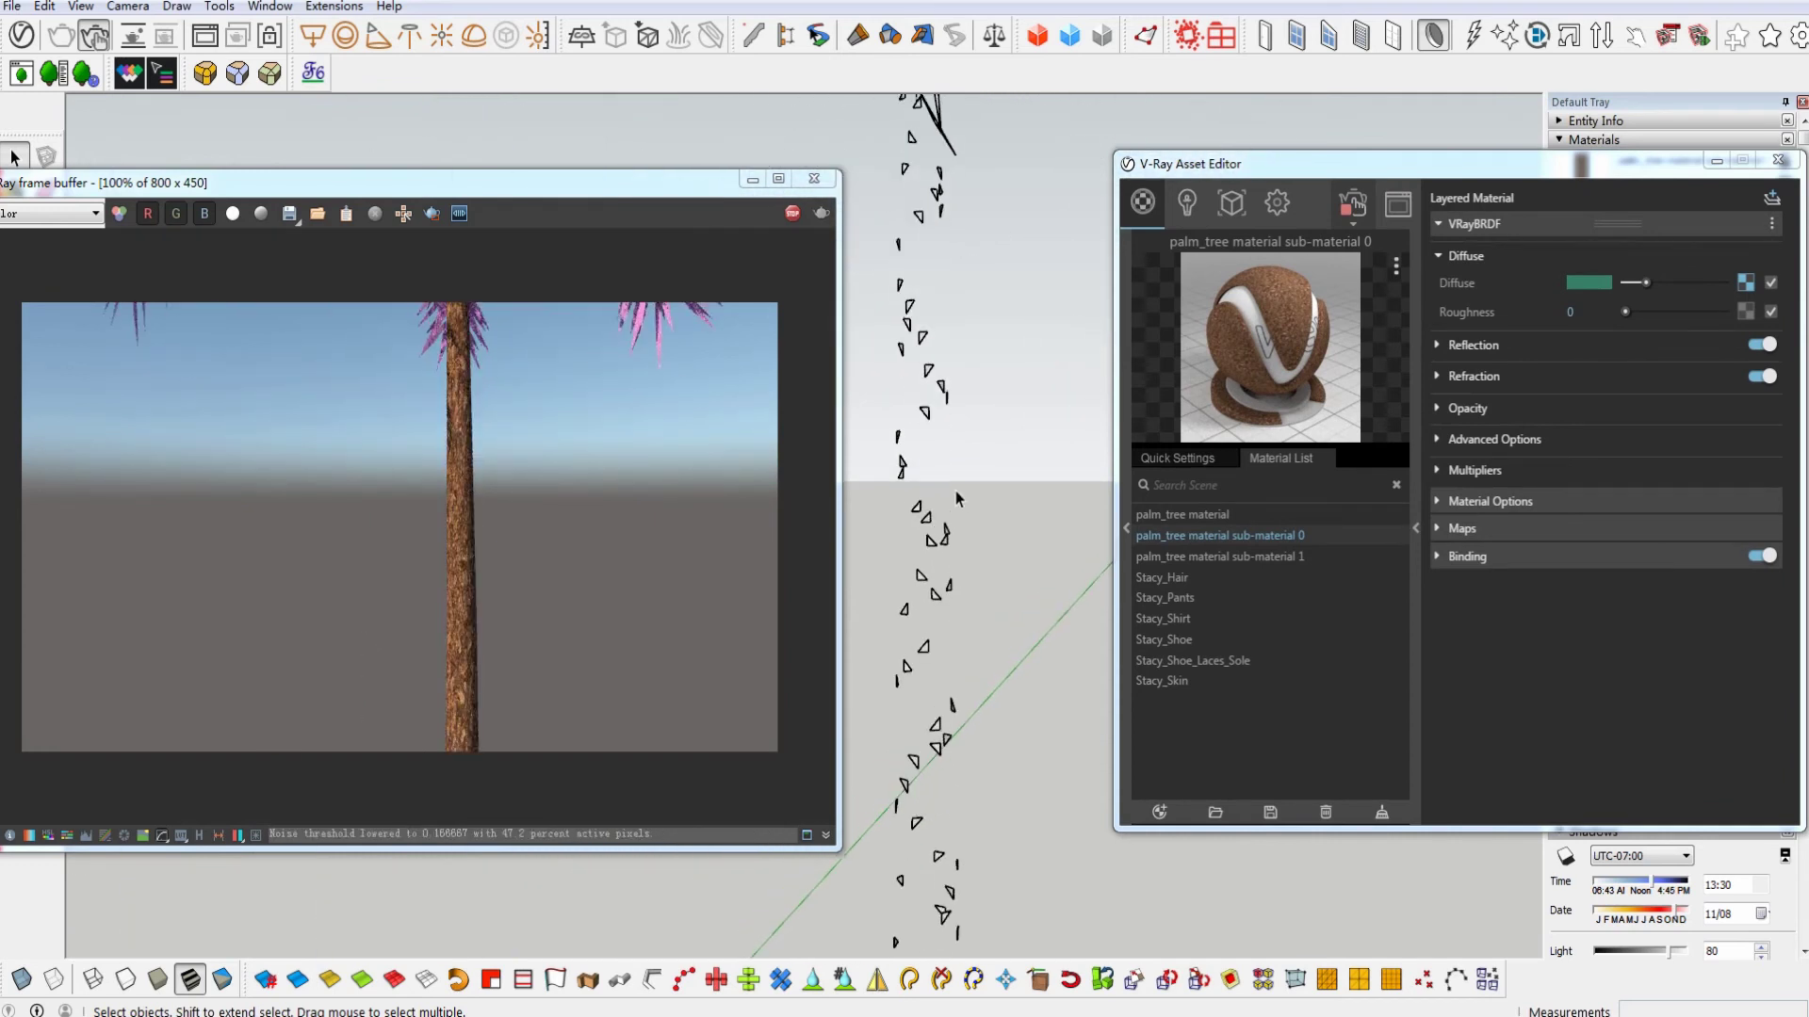
pyautogui.scroll(3, 955, 498)
pyautogui.scroll(1, 951, 494)
pyautogui.moveTo(912, 237); pyautogui.dragTo(912, 237, button='middle')
pyautogui.scroll(-5, 953, 738)
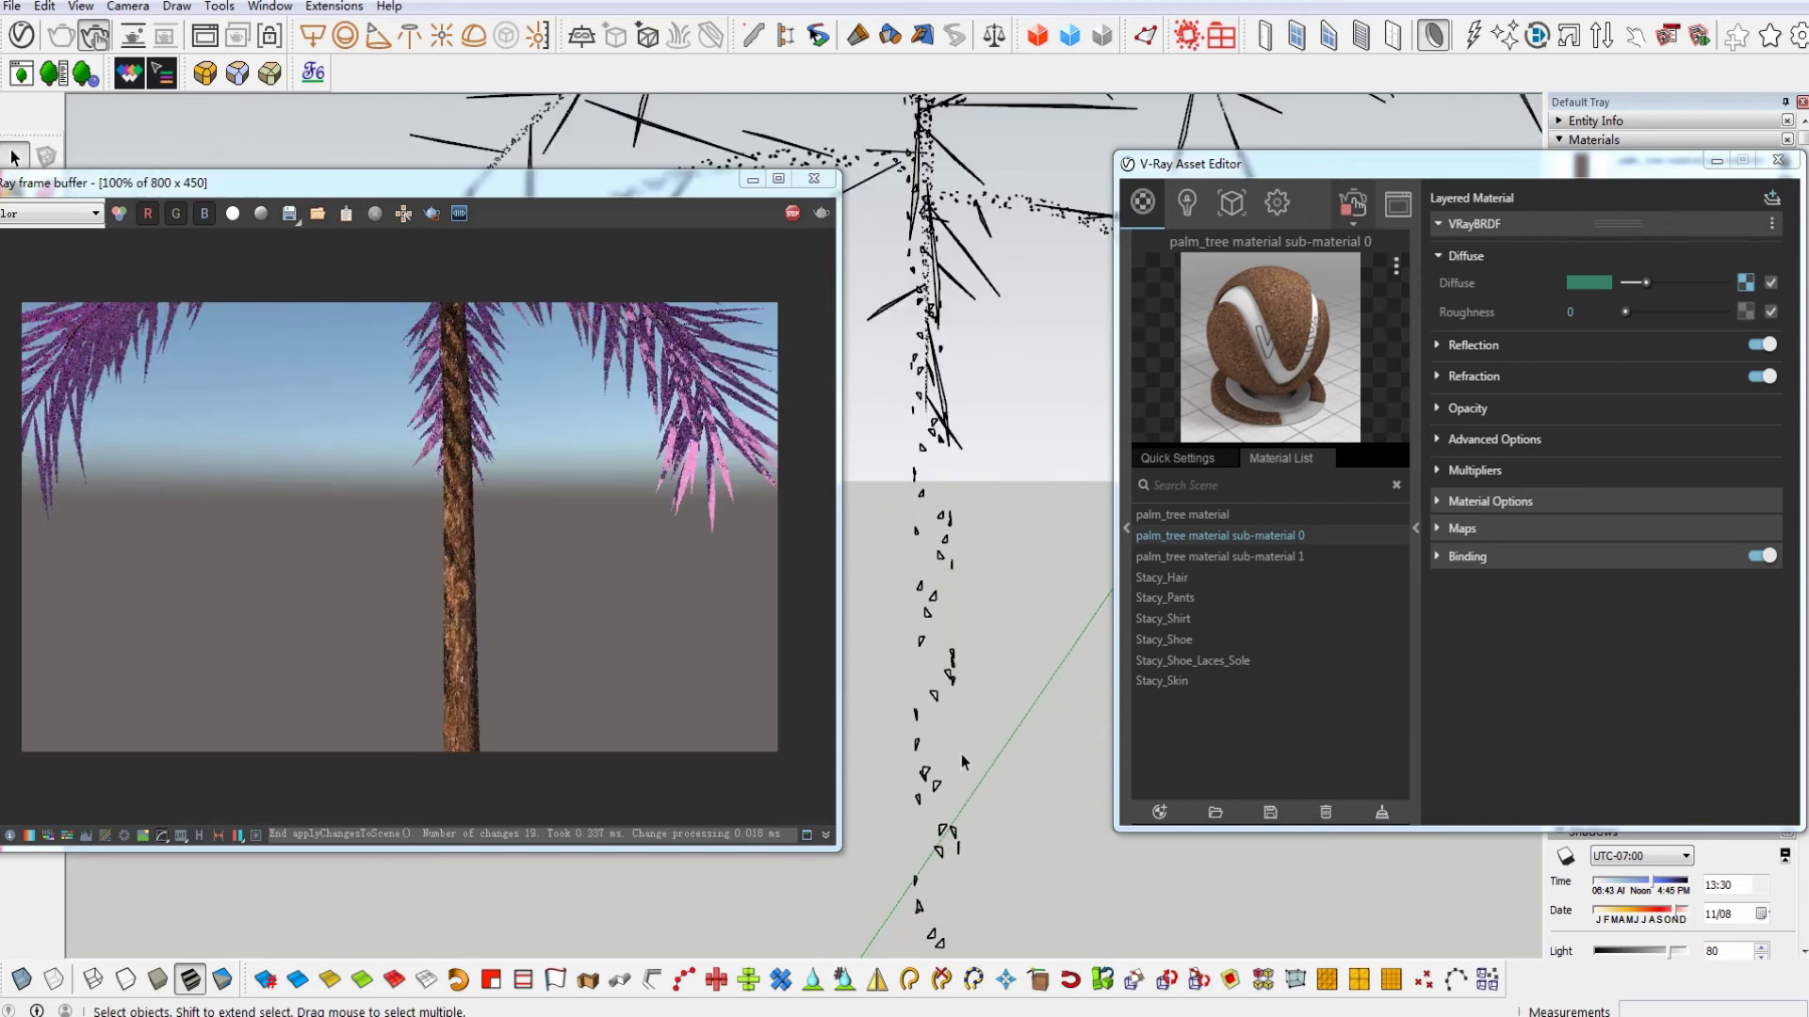
pyautogui.scroll(-2, 959, 663)
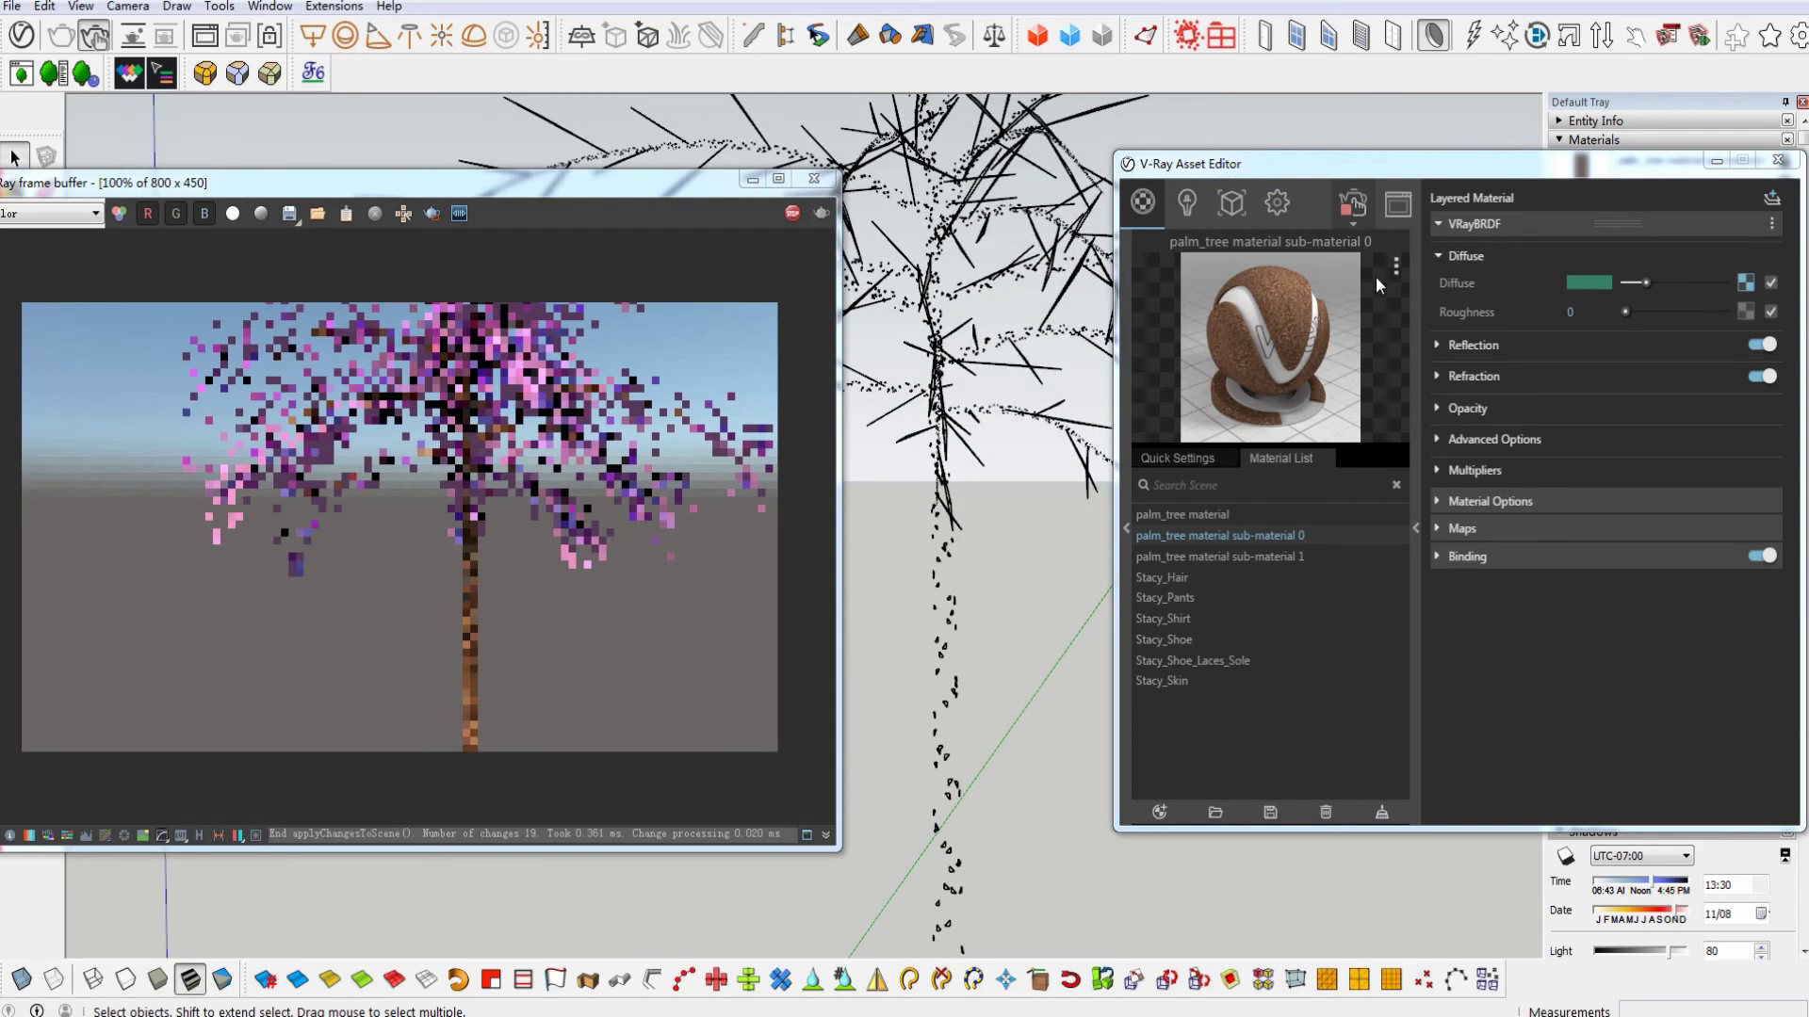
# - Apply the green leaf photo from the Desktop as the diffuse bitmap of palm_tree material sub-material 1 and set its UV channel to 0
pyautogui.click(1214, 556)
pyautogui.click(1746, 283)
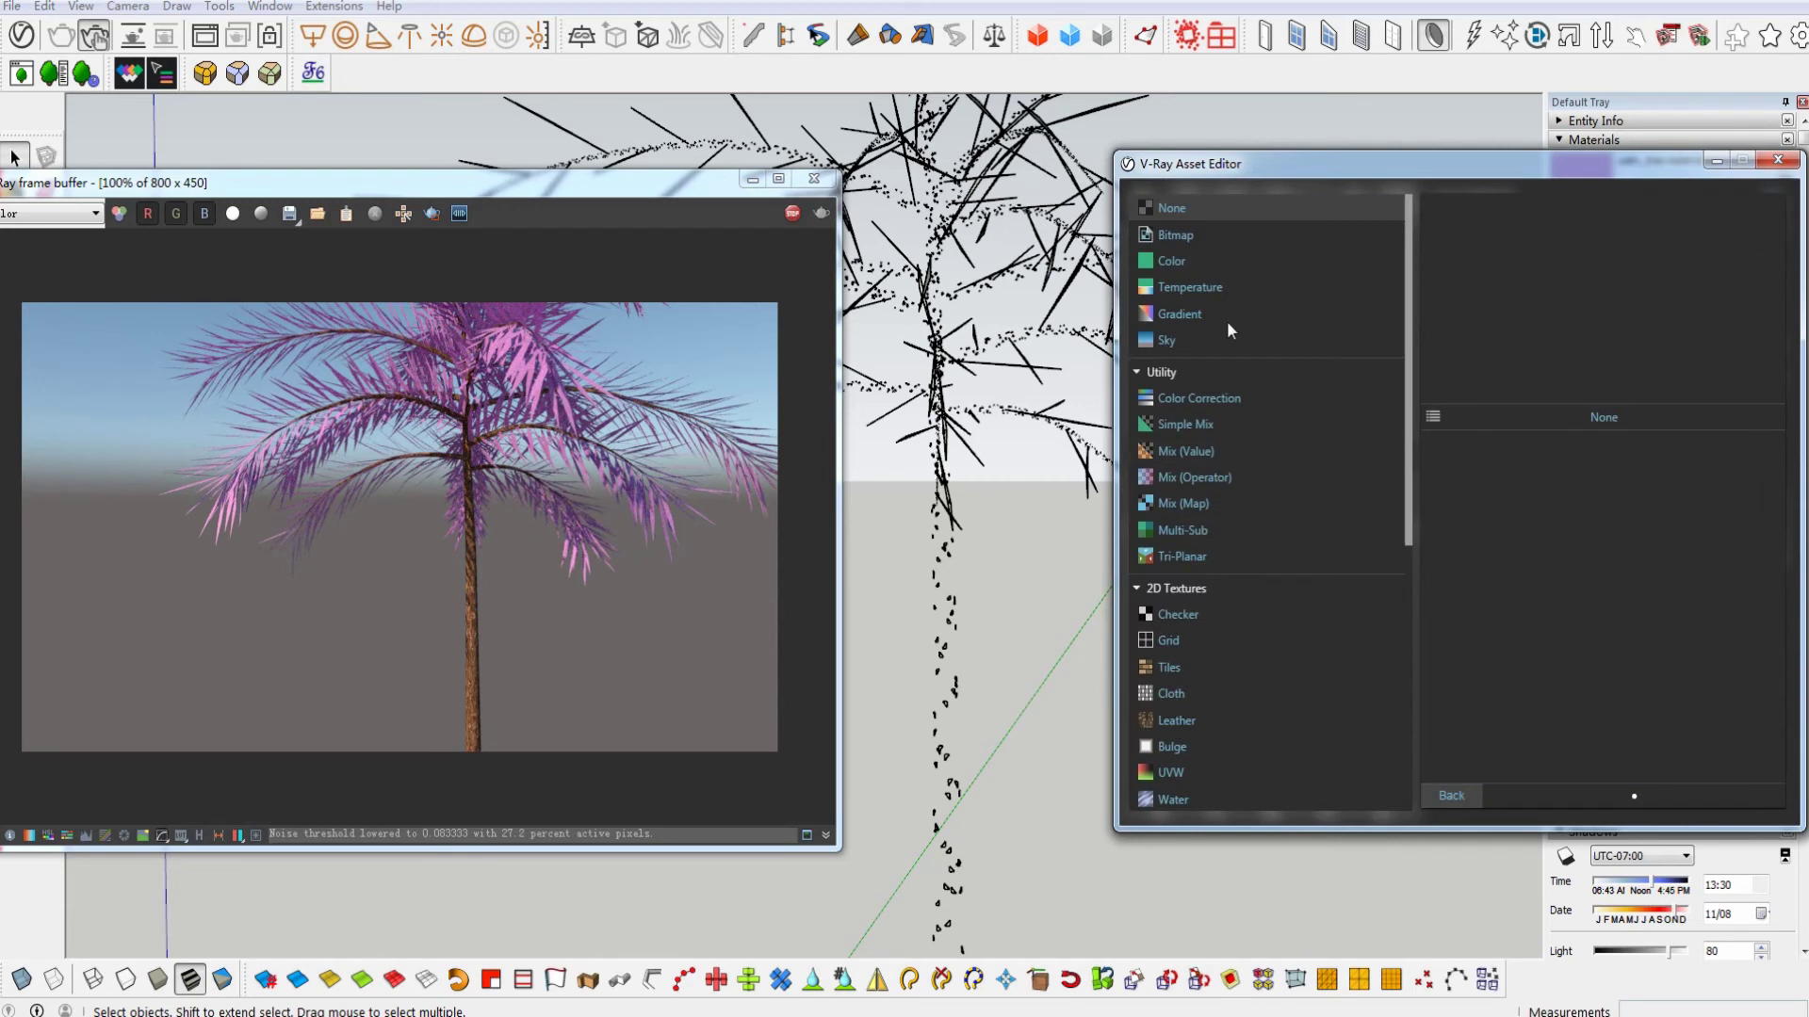
pyautogui.click(1235, 237)
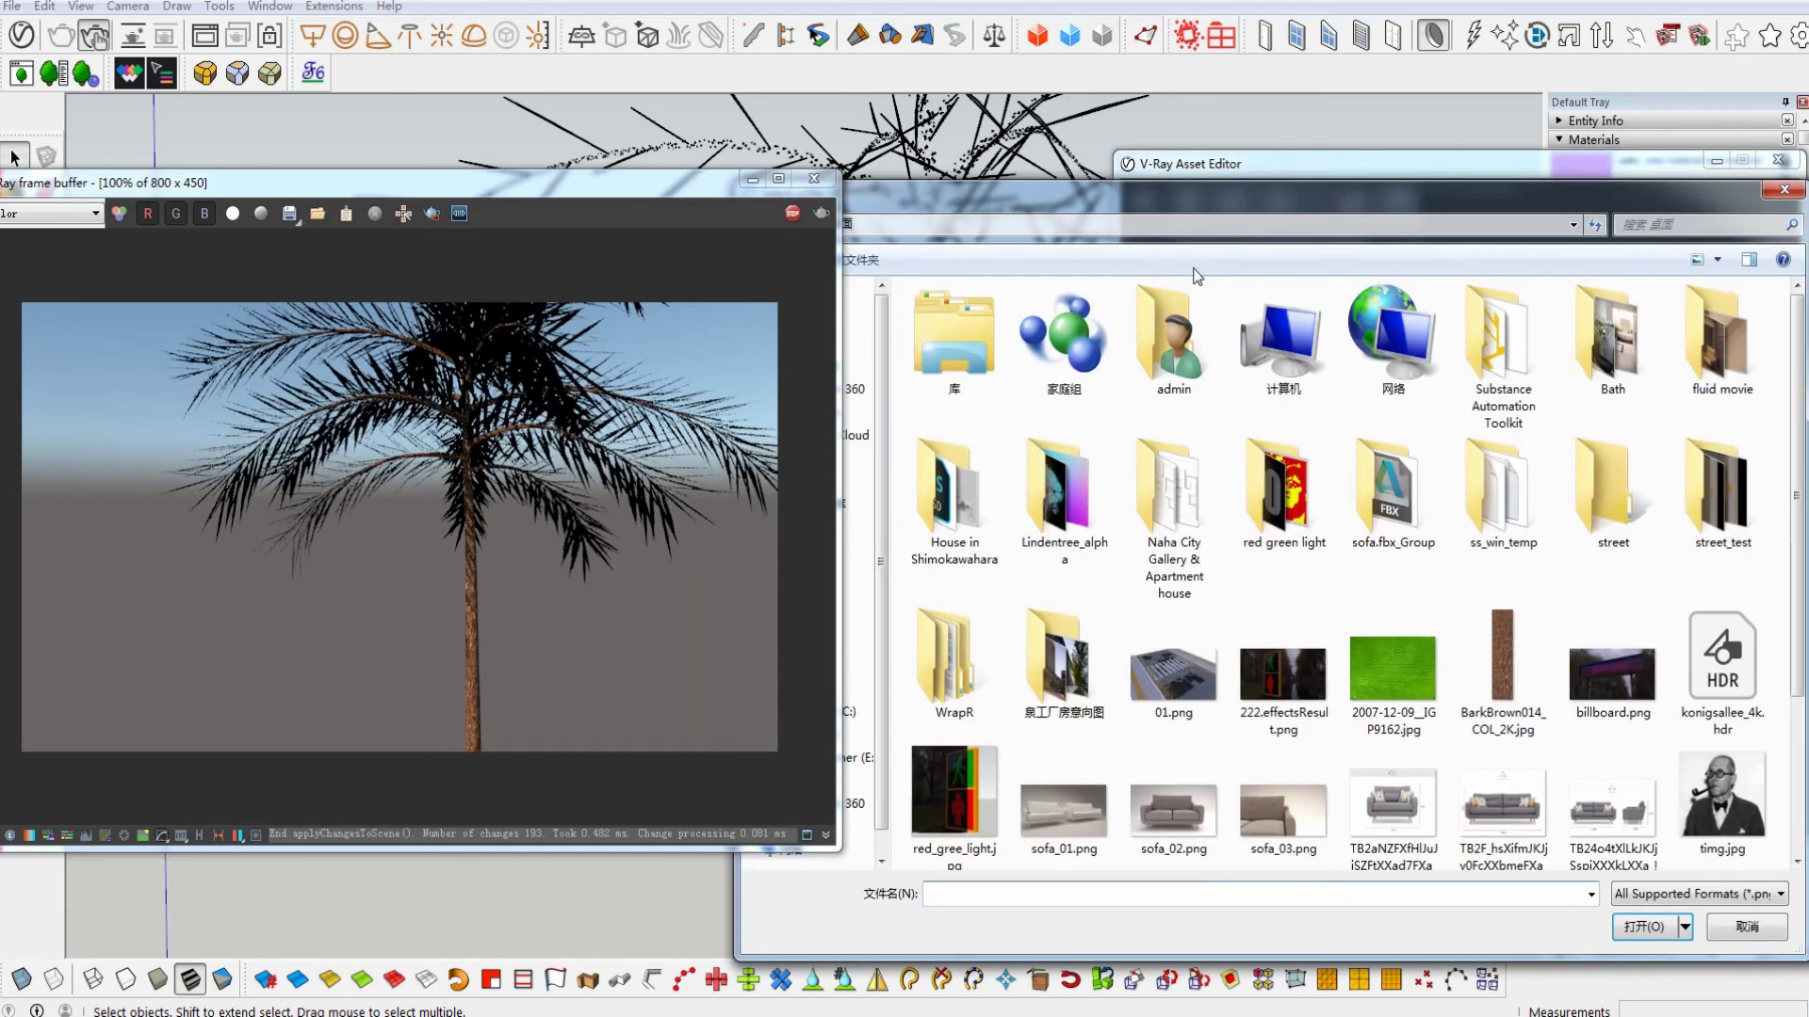
pyautogui.doubleClick(1370, 670)
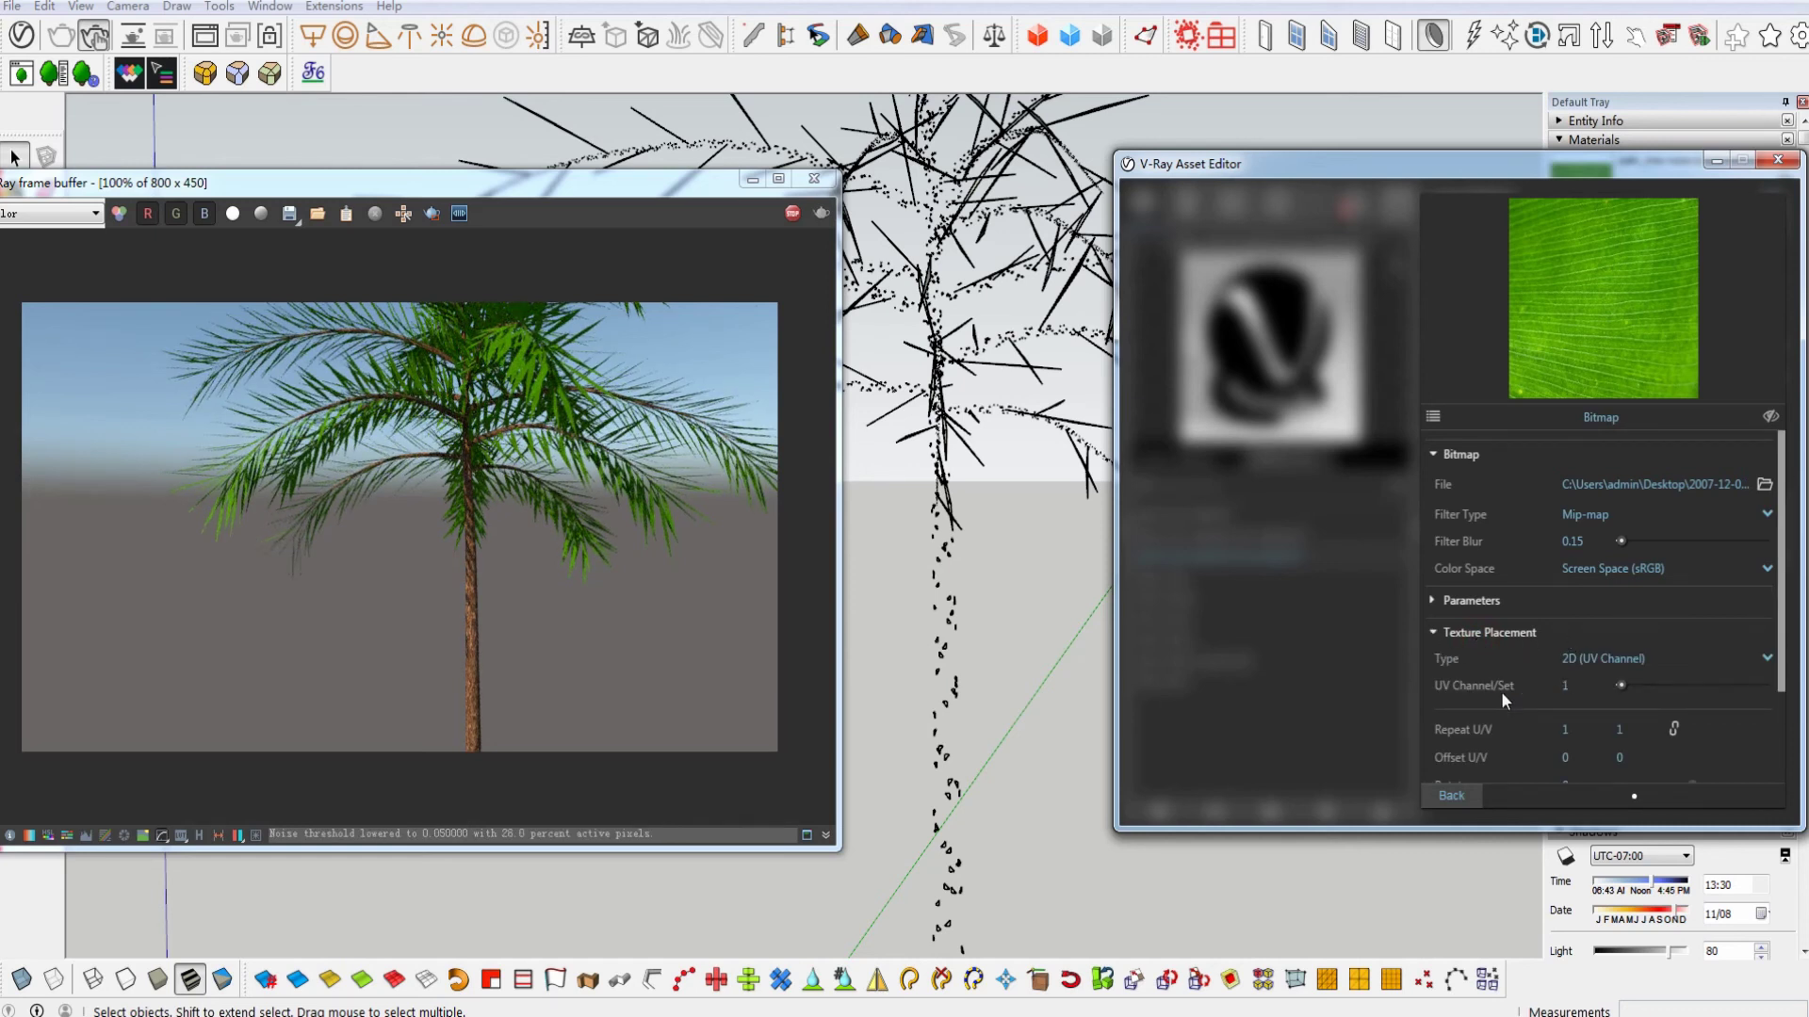
pyautogui.click(1571, 689)
pyautogui.click(1618, 687)
pyautogui.click(1461, 796)
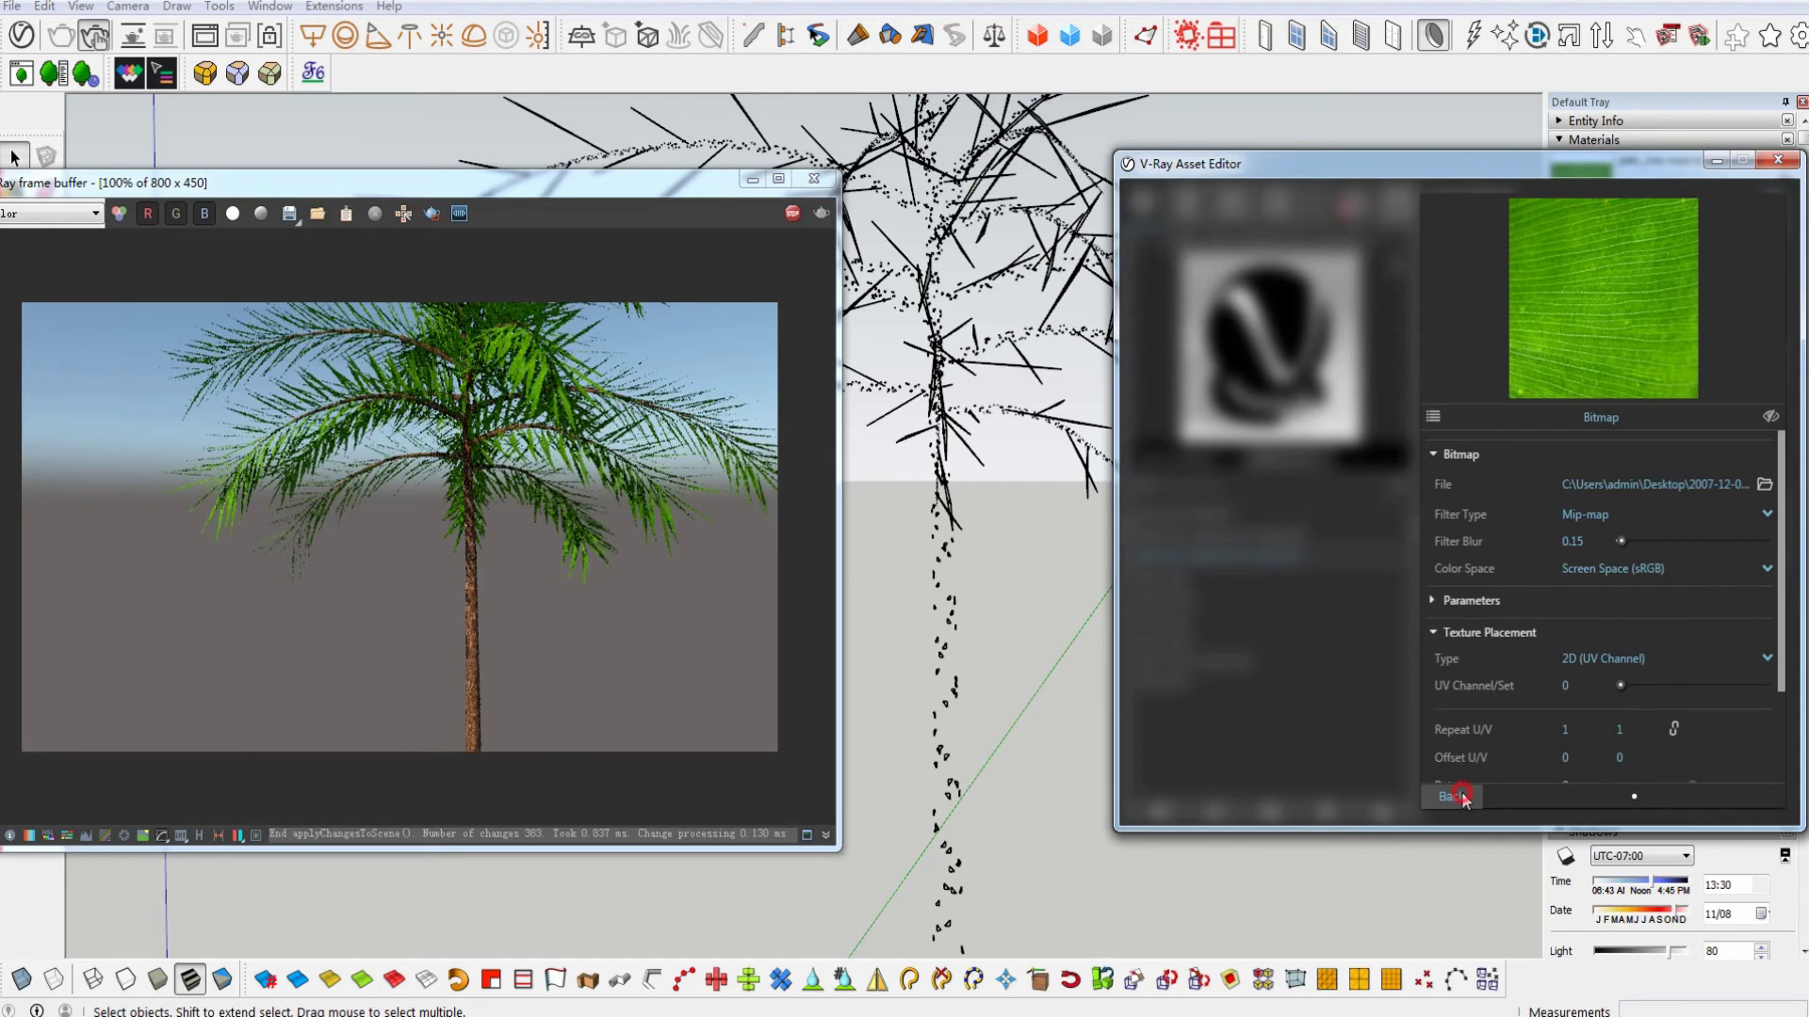
# - Check the leaf texture on the fronds in the interactive render, and close the Asset Editor and frame buffer
pyautogui.scroll(3, 942, 518)
pyautogui.scroll(5, 942, 518)
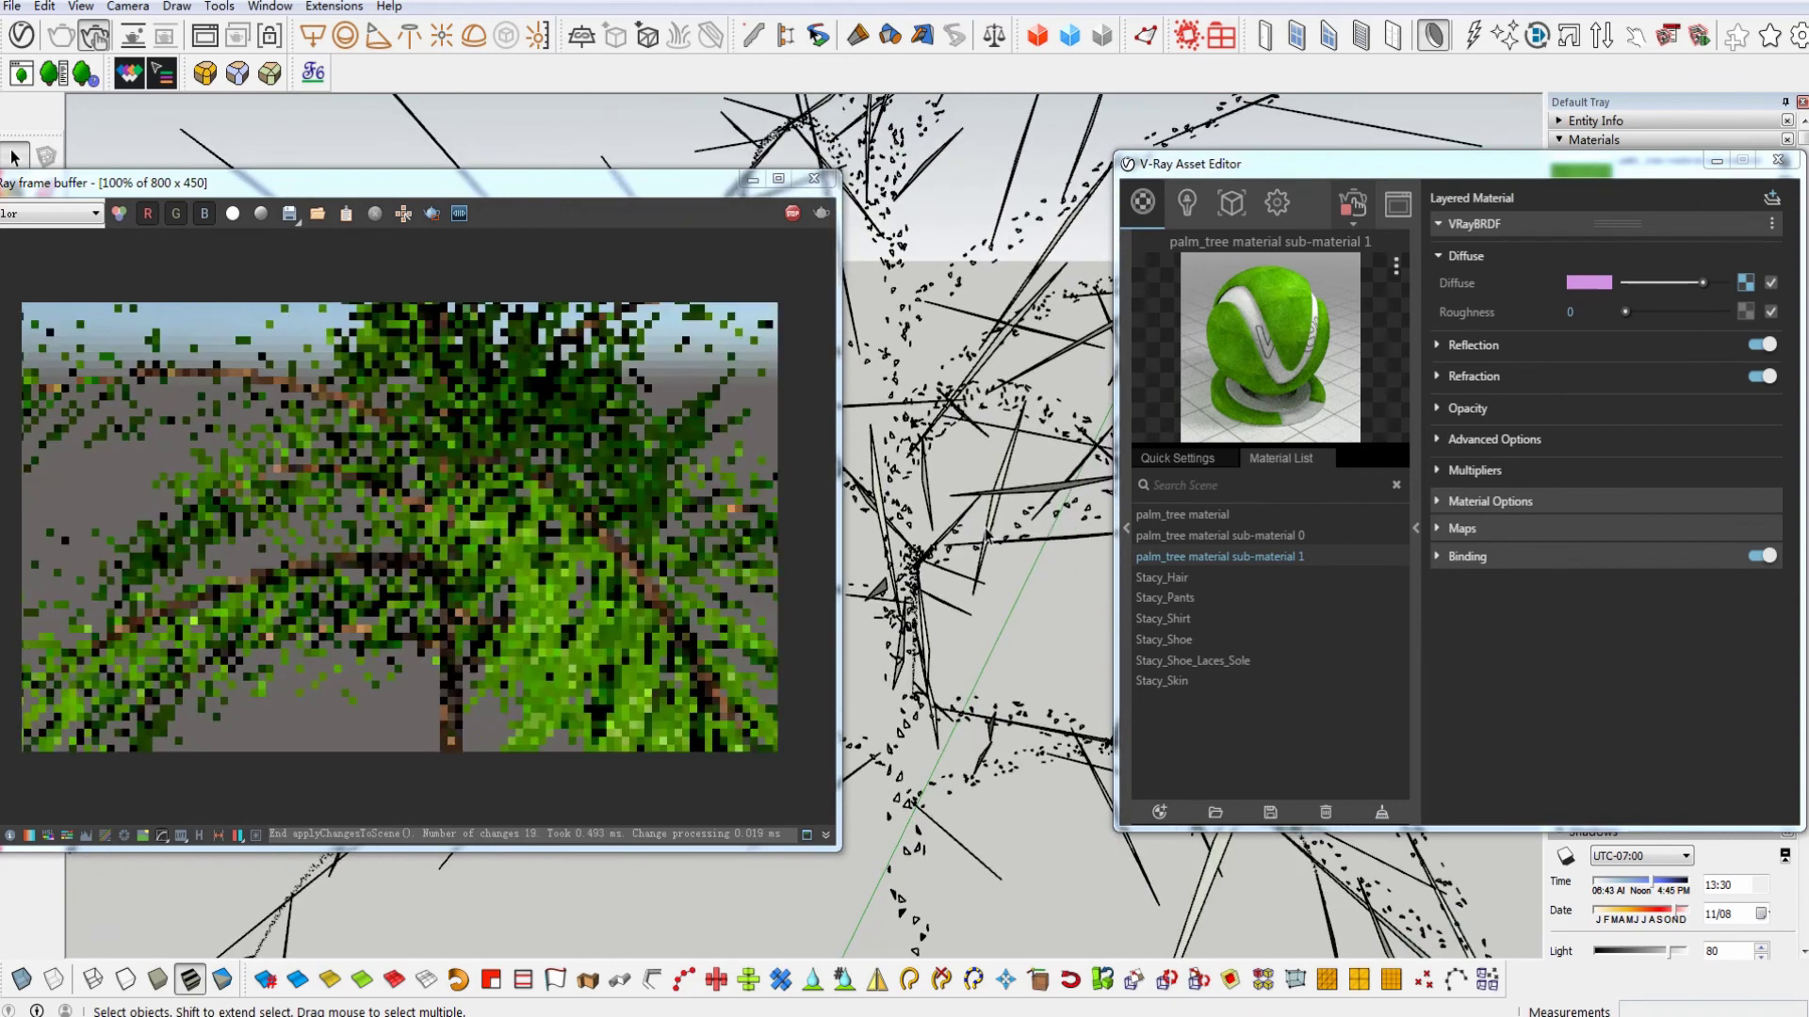
pyautogui.scroll(-5, 986, 535)
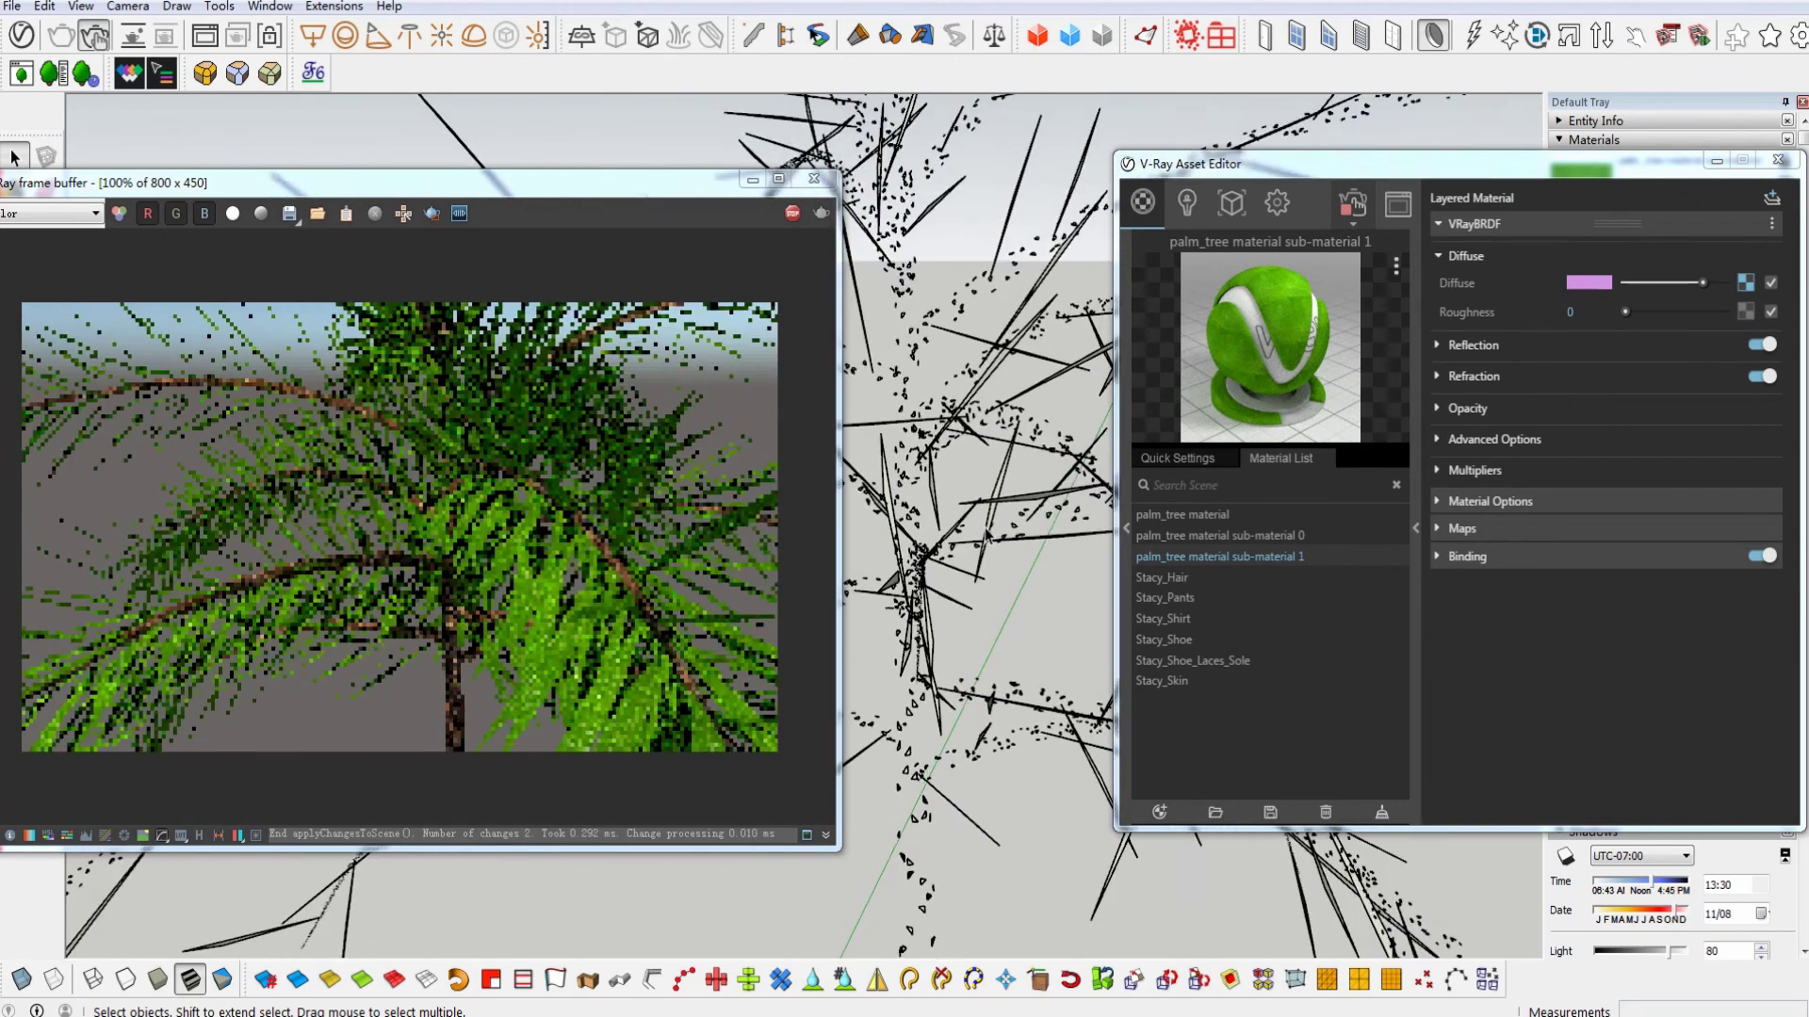
pyautogui.scroll(-3, 954, 469)
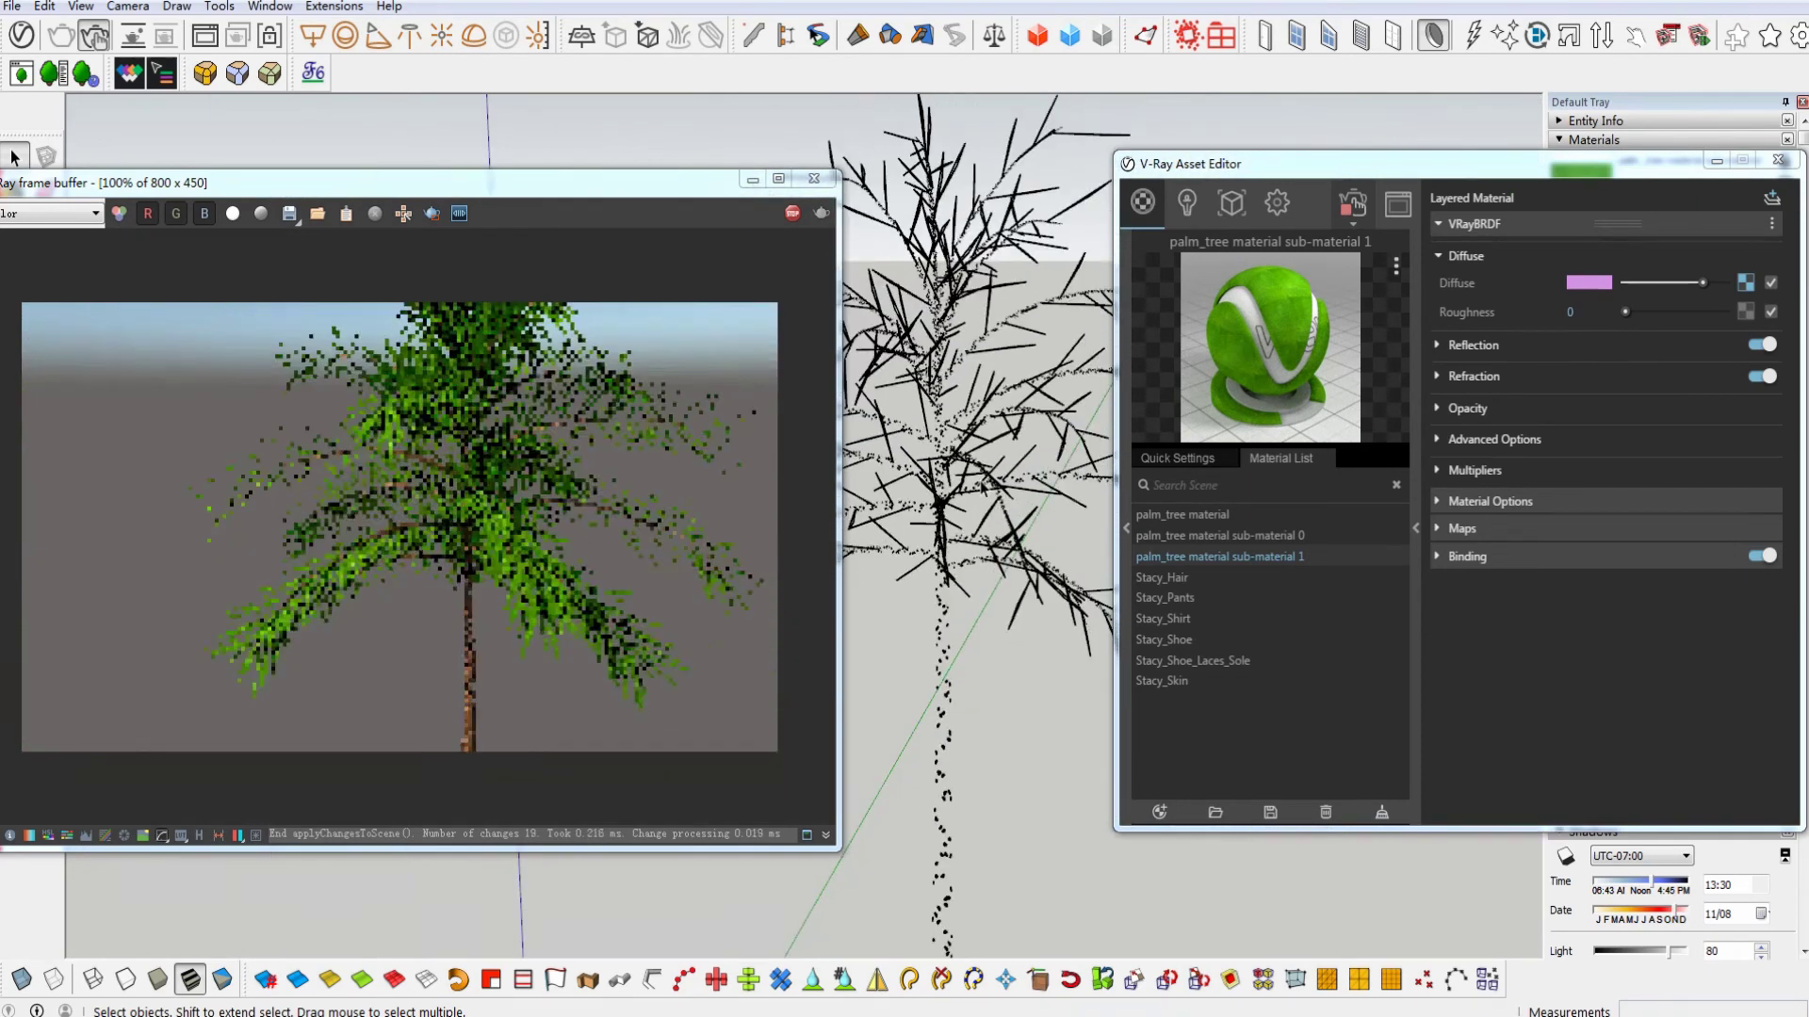
pyautogui.click(1778, 162)
pyautogui.click(815, 178)
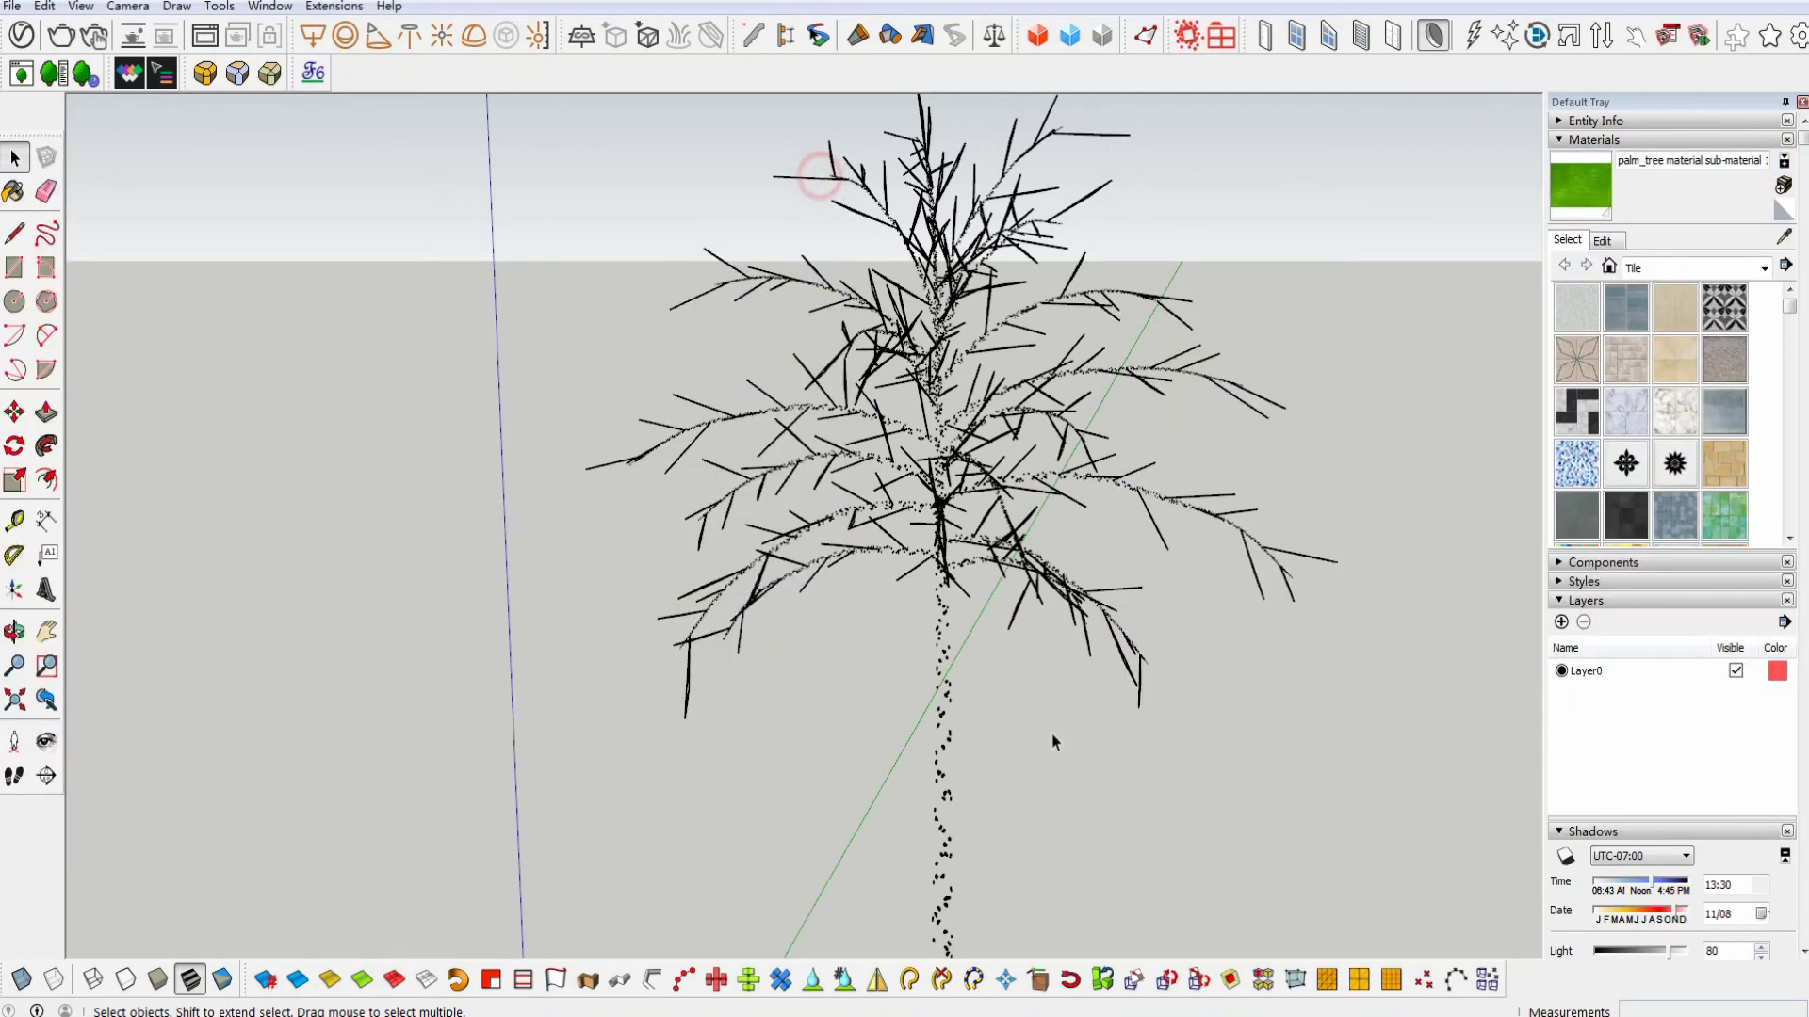
# - Frame the whole palm tree with the human figure, show the V-Ray render settings, and add two scenes from this viewpoint
pyautogui.scroll(-5, 1017, 687)
pyautogui.keyDown('shift'); pyautogui.moveTo(920, 598); pyautogui.dragTo(886, 568, button='middle'); pyautogui.keyUp('shift')
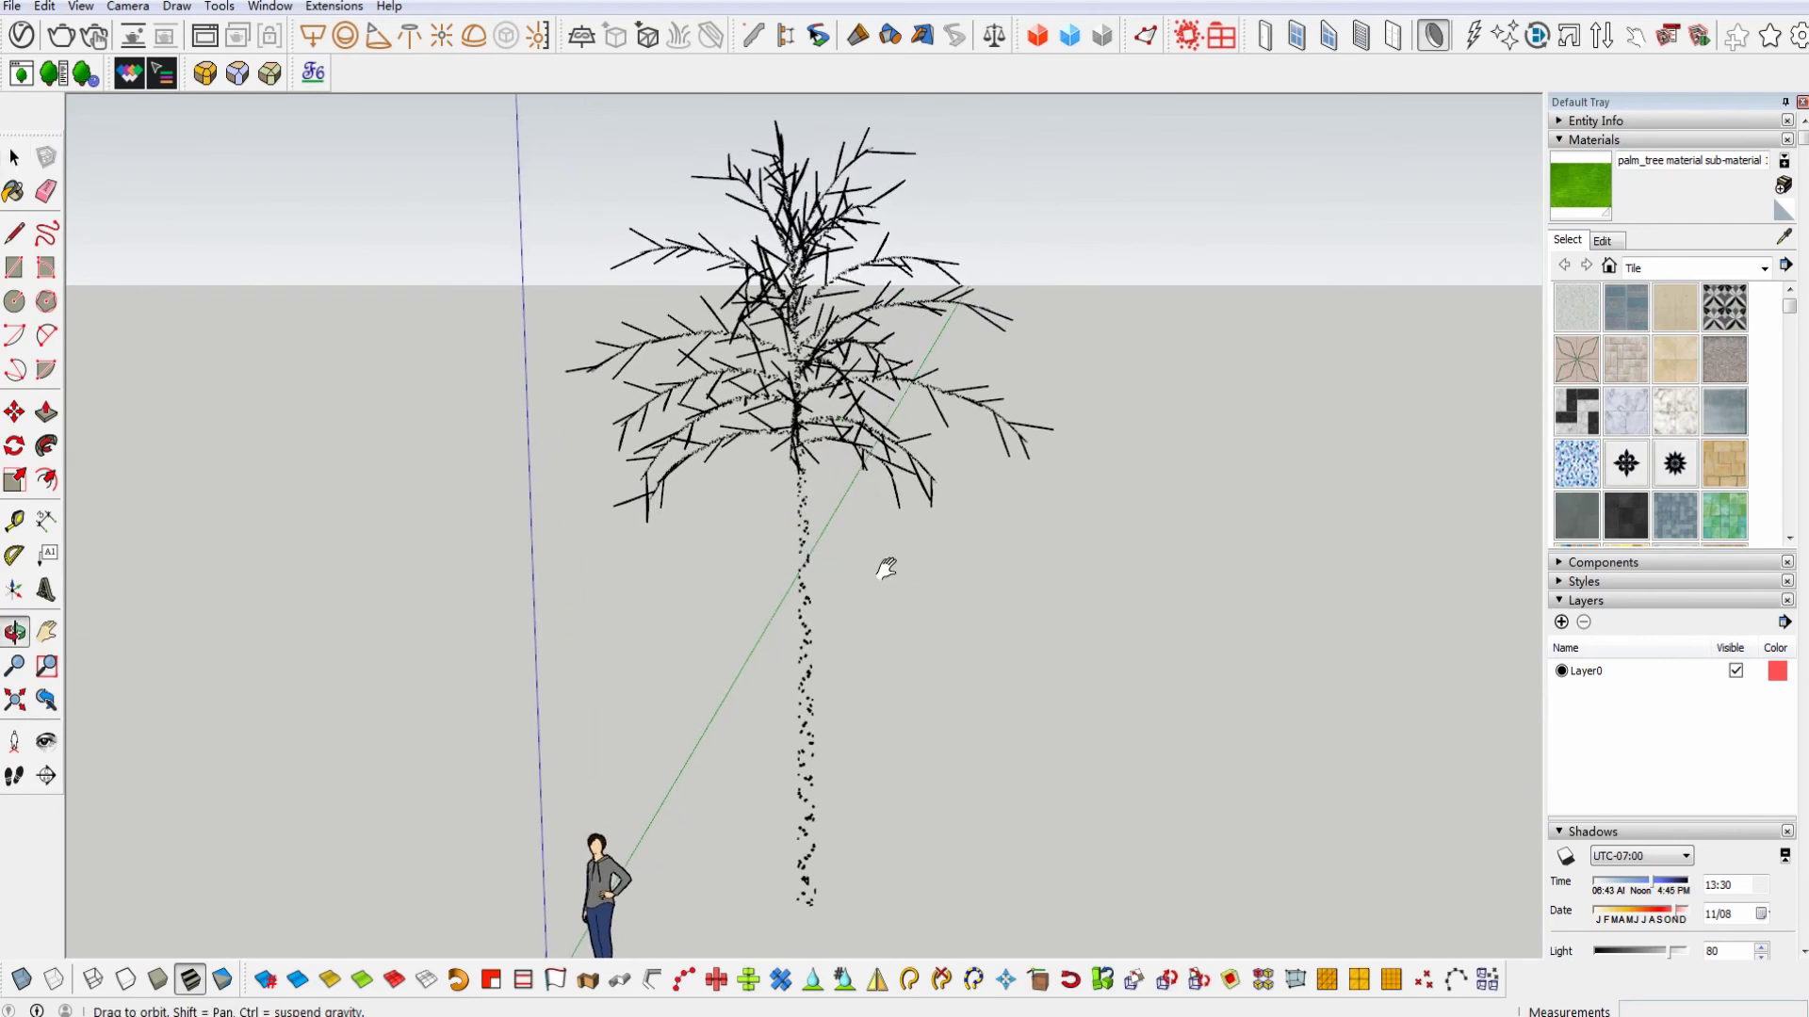
pyautogui.click(21, 35)
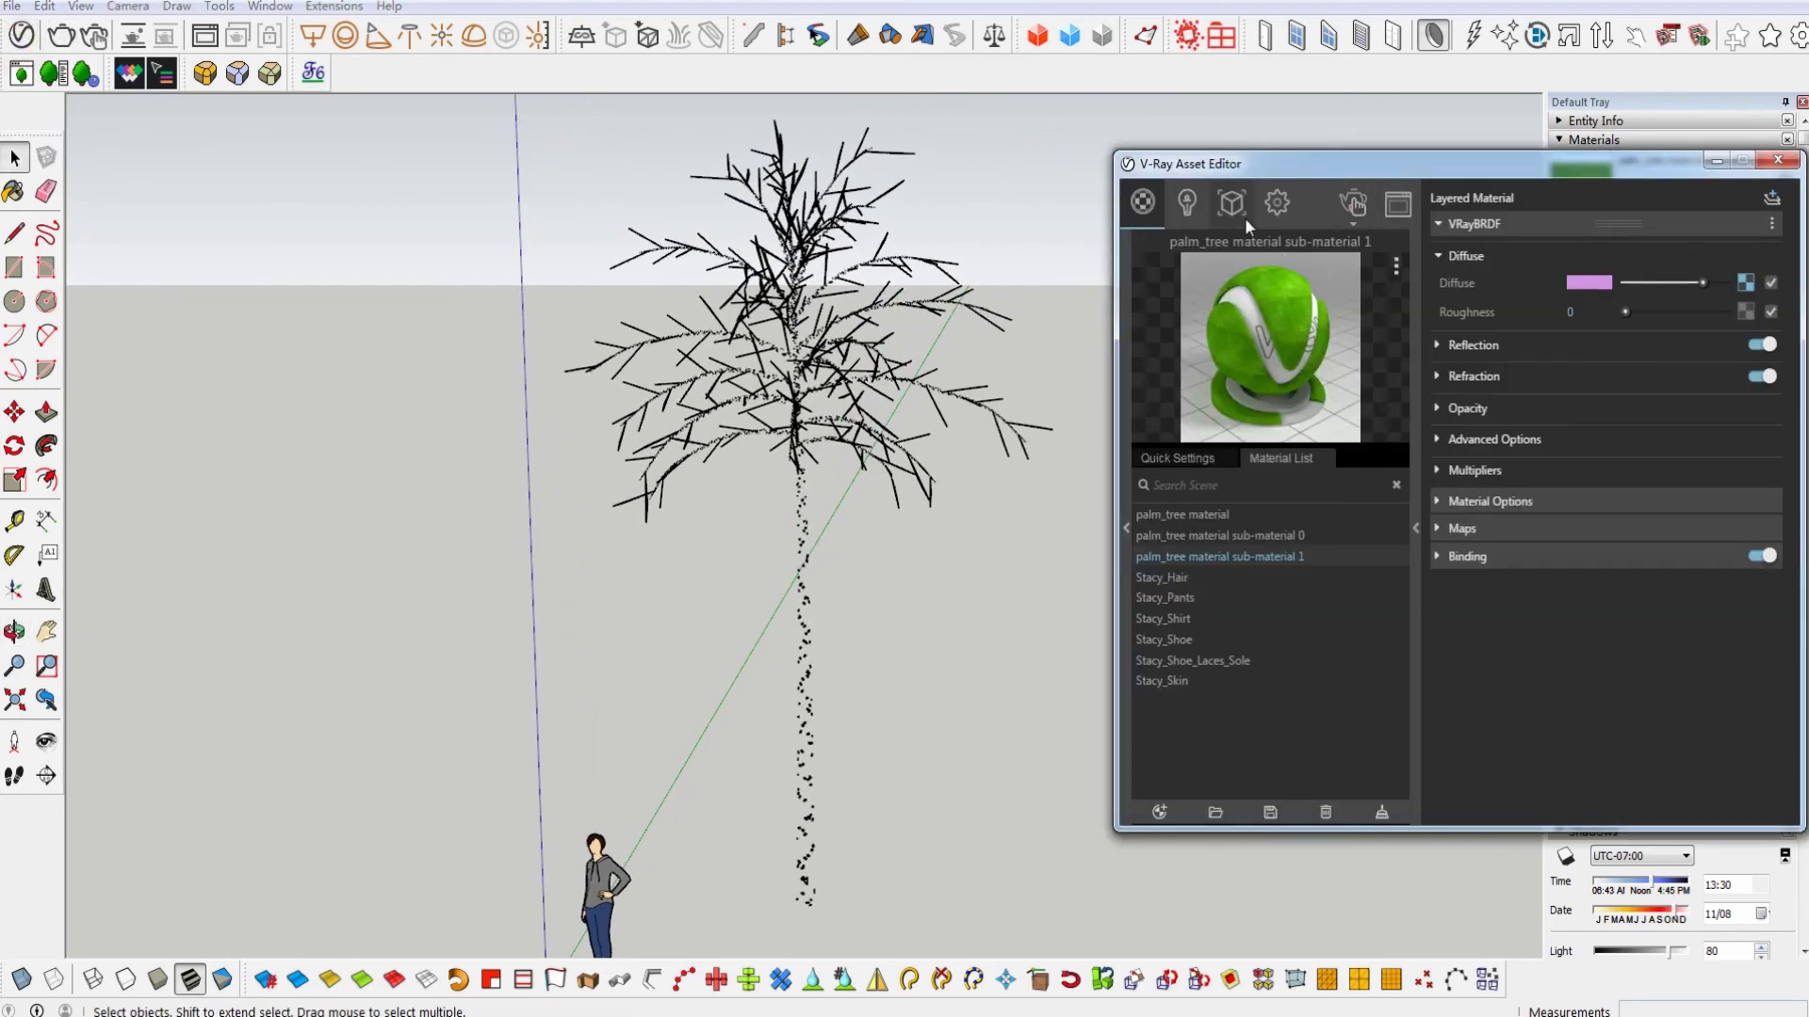
pyautogui.click(1275, 202)
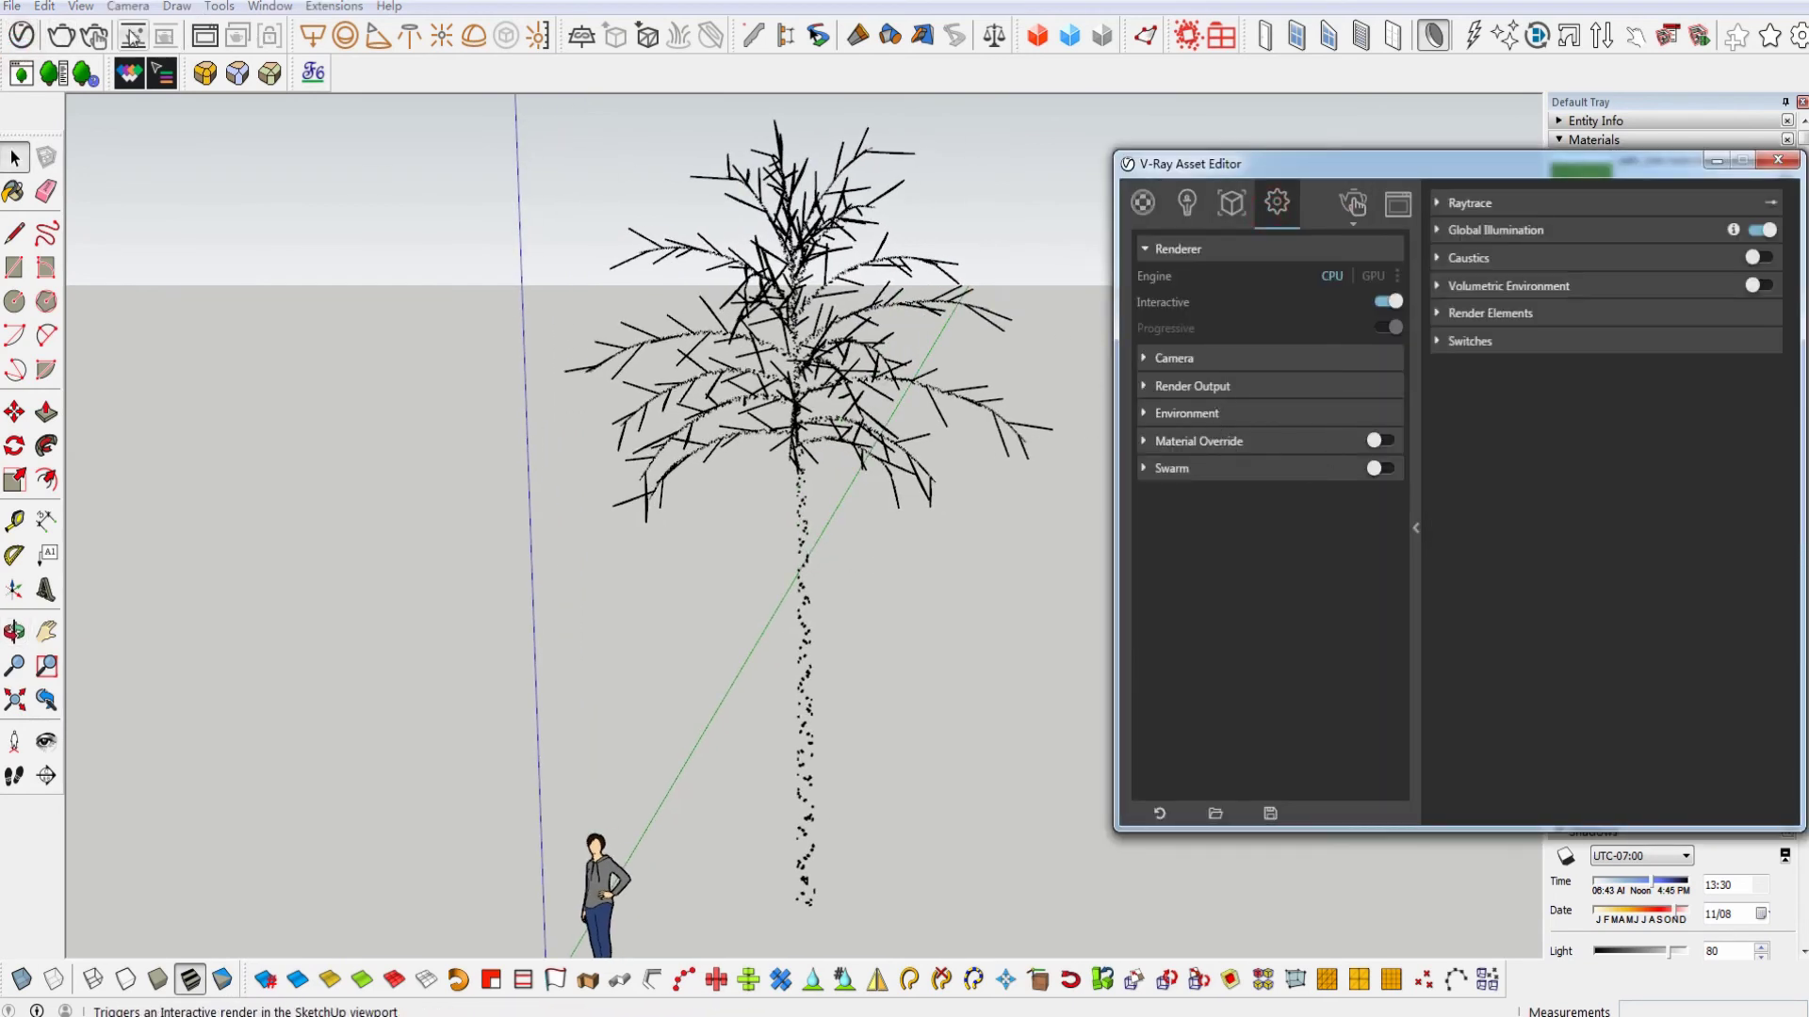
pyautogui.click(80, 6)
pyautogui.moveTo(174, 352)
pyautogui.click(301, 347)
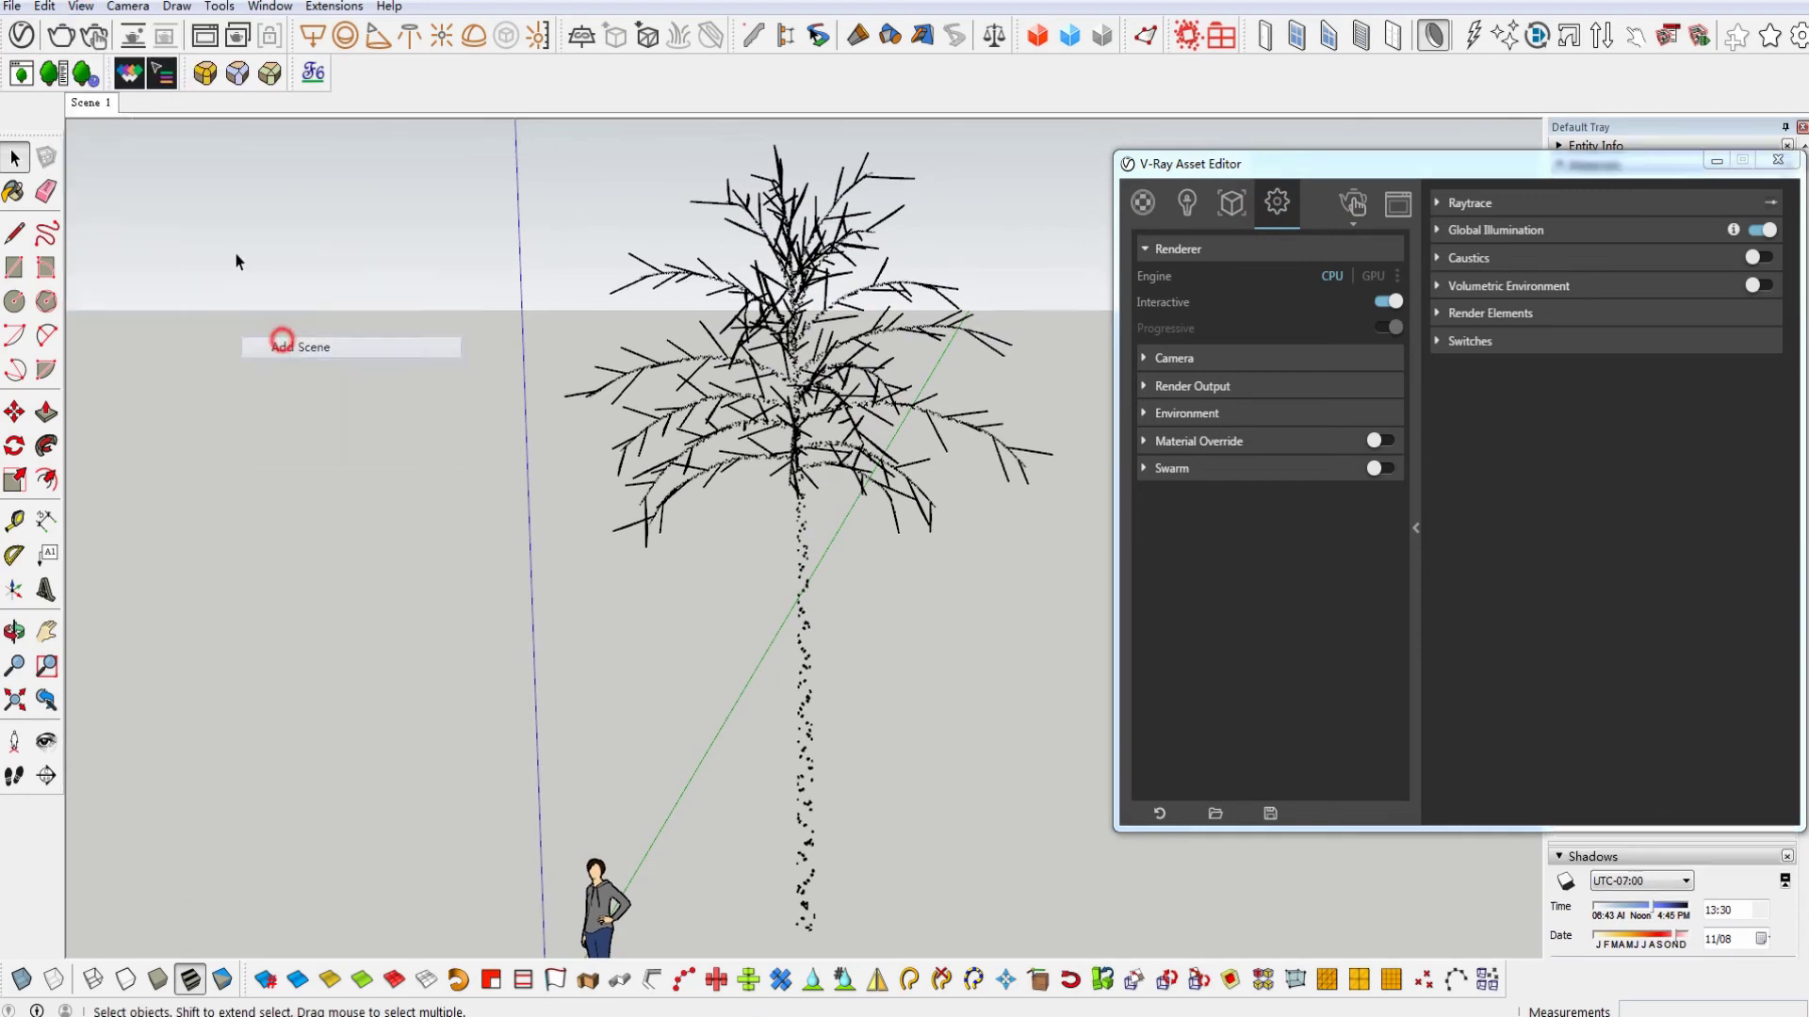
pyautogui.rightClick(92, 104)
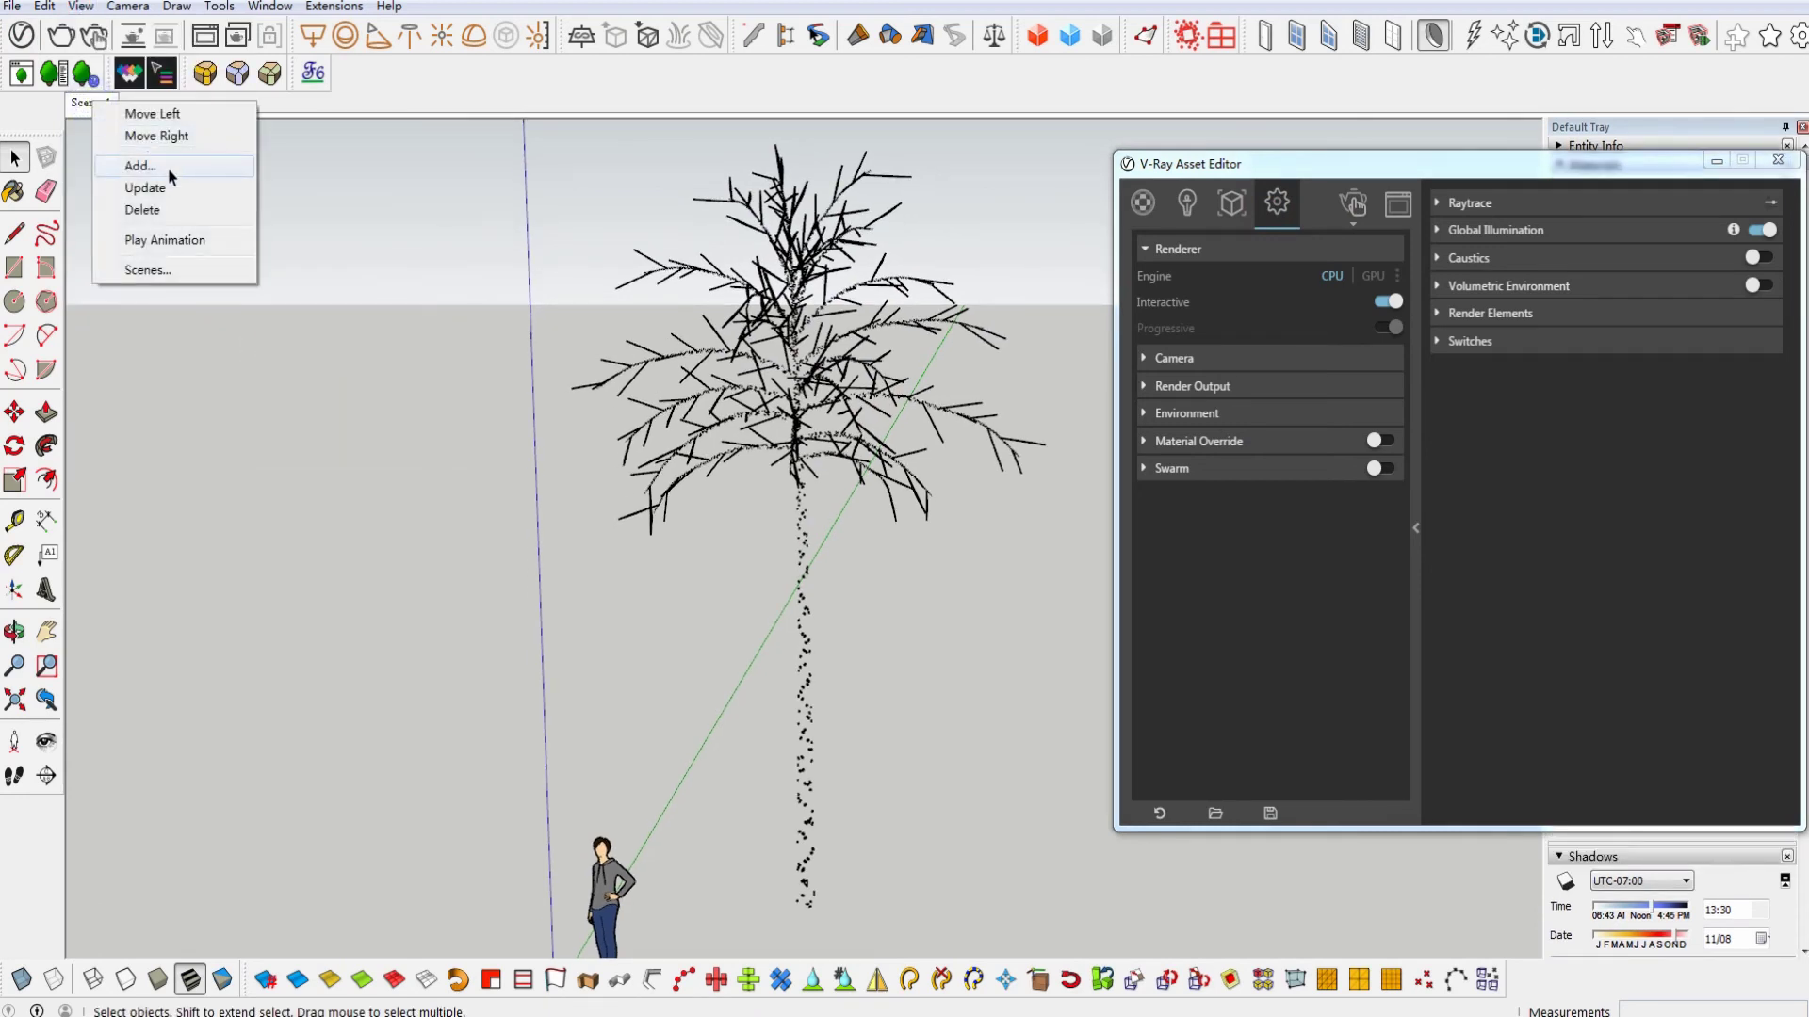
pyautogui.click(162, 166)
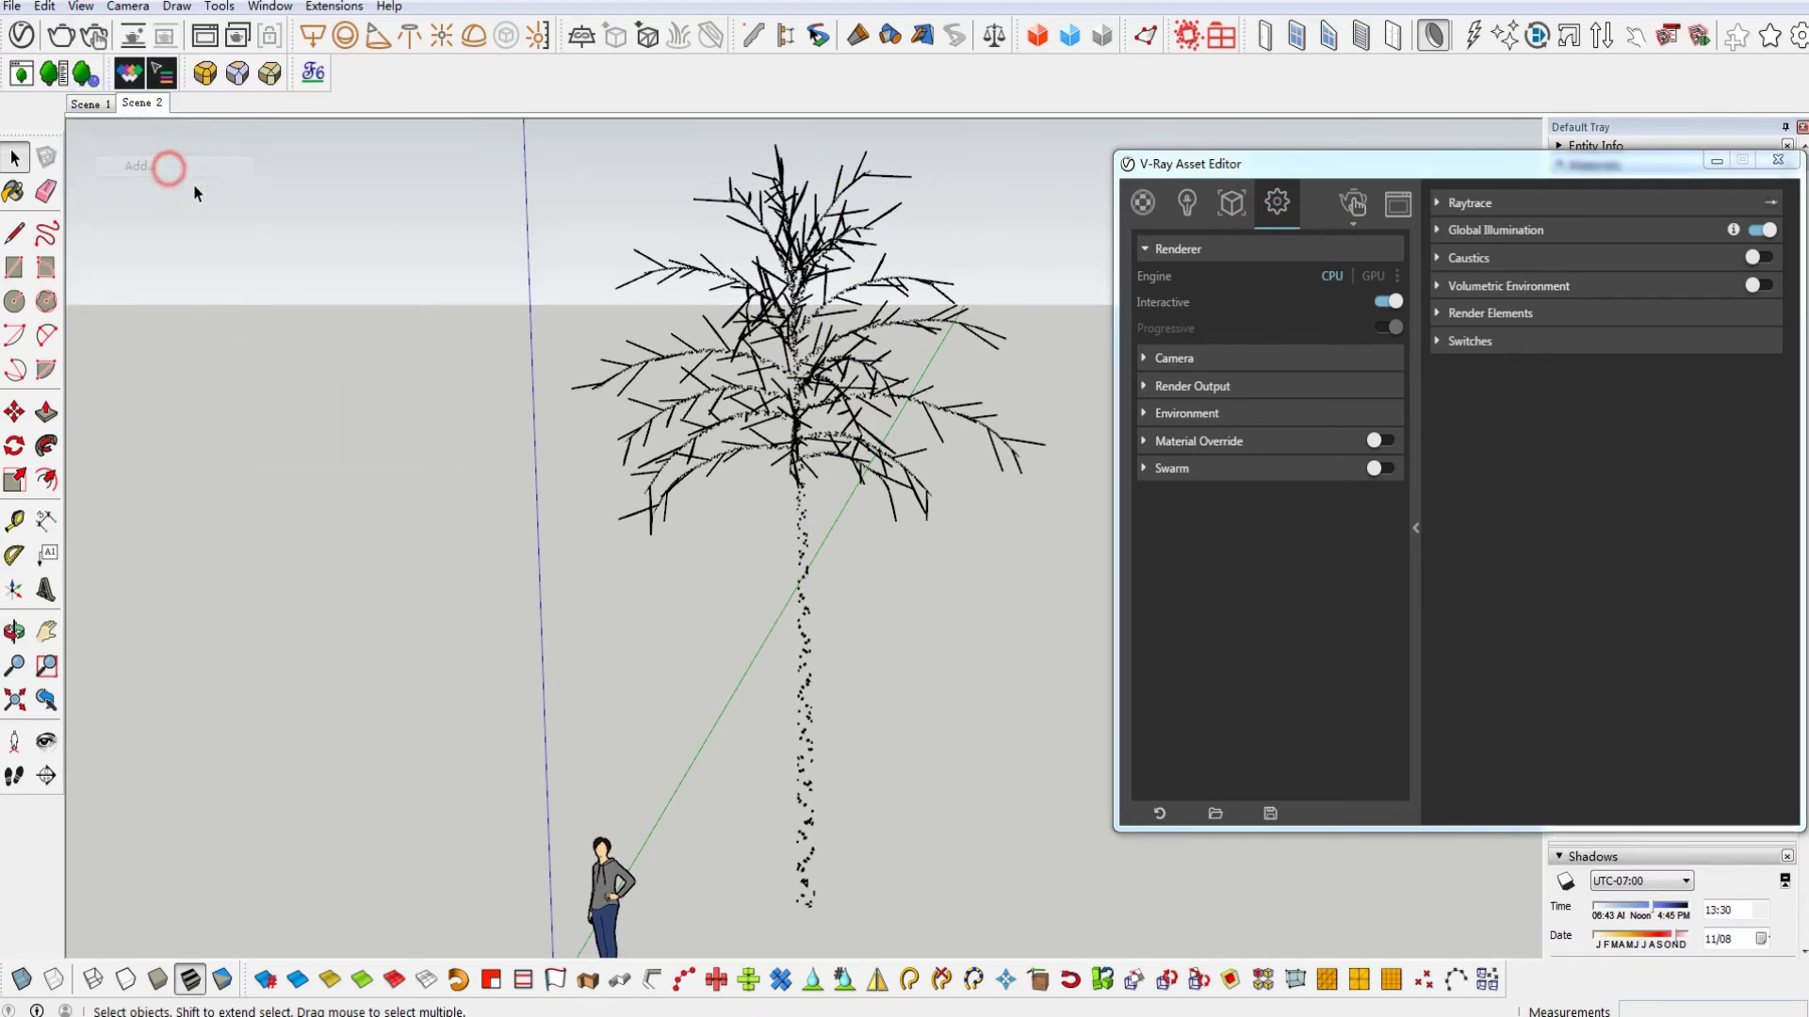
# - Set the render output to 600 x 338 at 16:9, turn off Interactive and Progressive rendering, and set the quality to Low
pyautogui.click(1222, 385)
pyautogui.doubleClick(1308, 473)
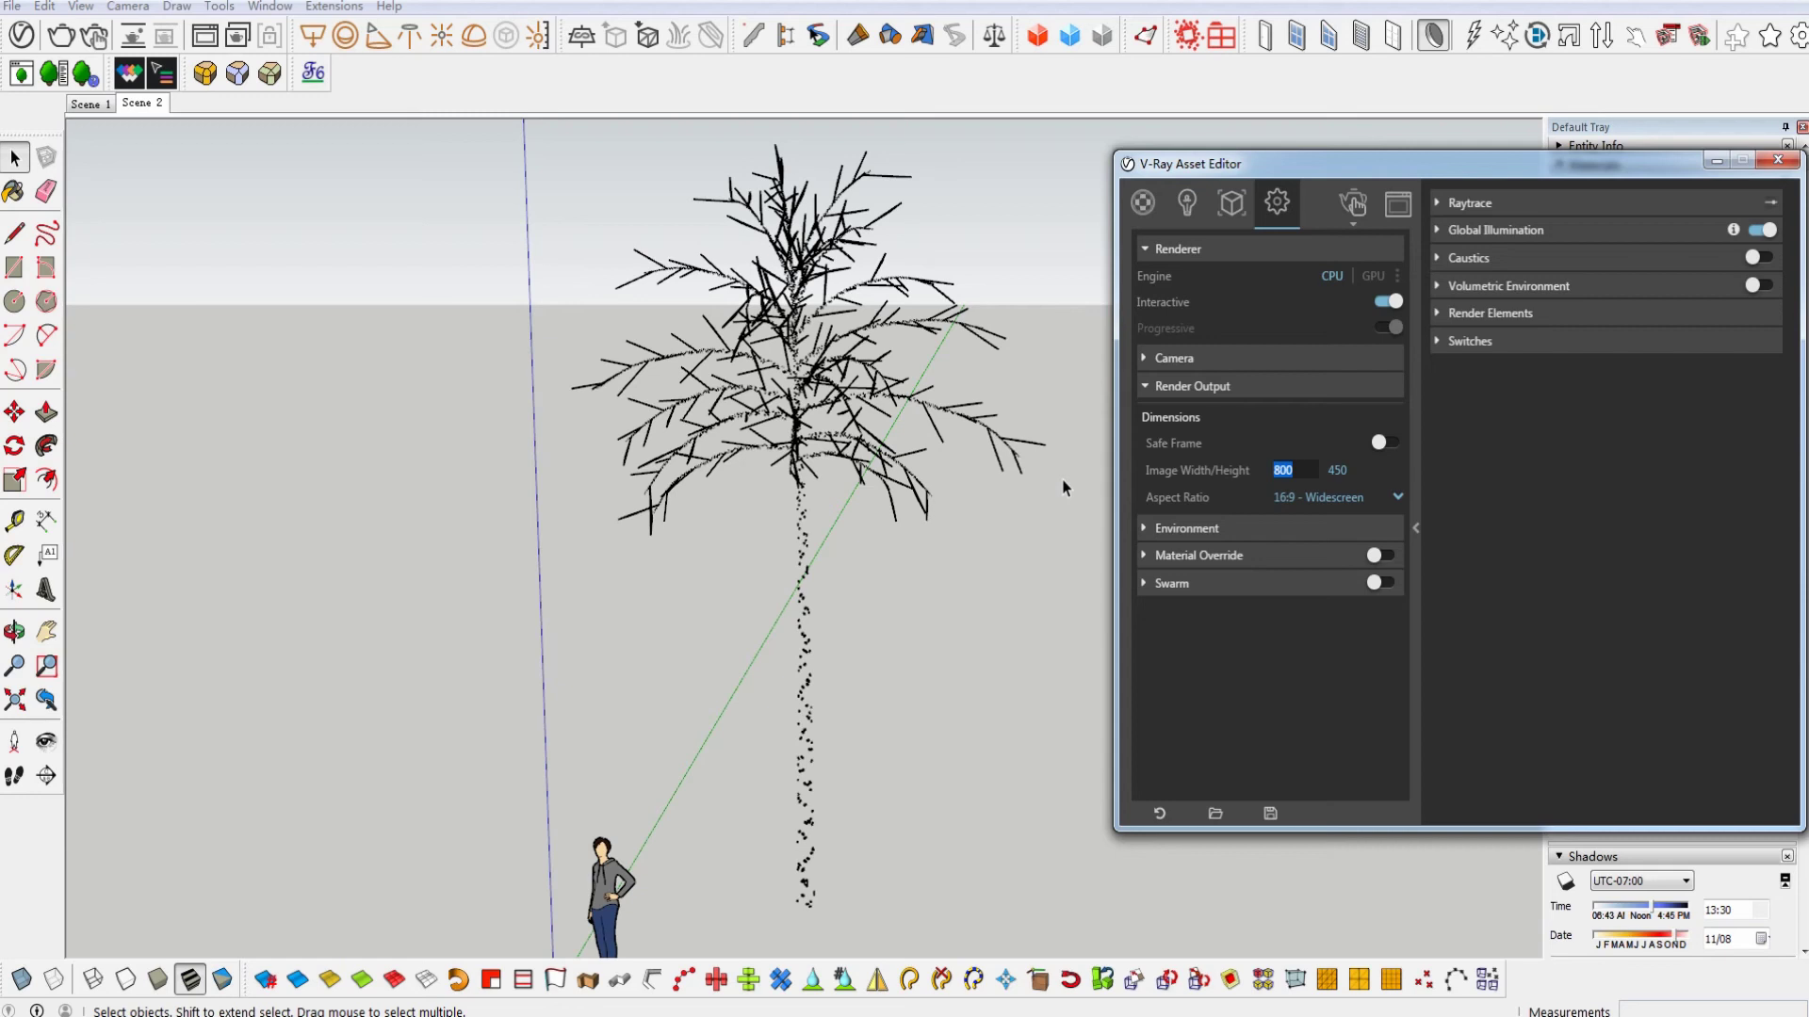
pyautogui.press('Return')
pyautogui.click(1383, 302)
pyautogui.click(1382, 328)
pyautogui.click(1365, 355)
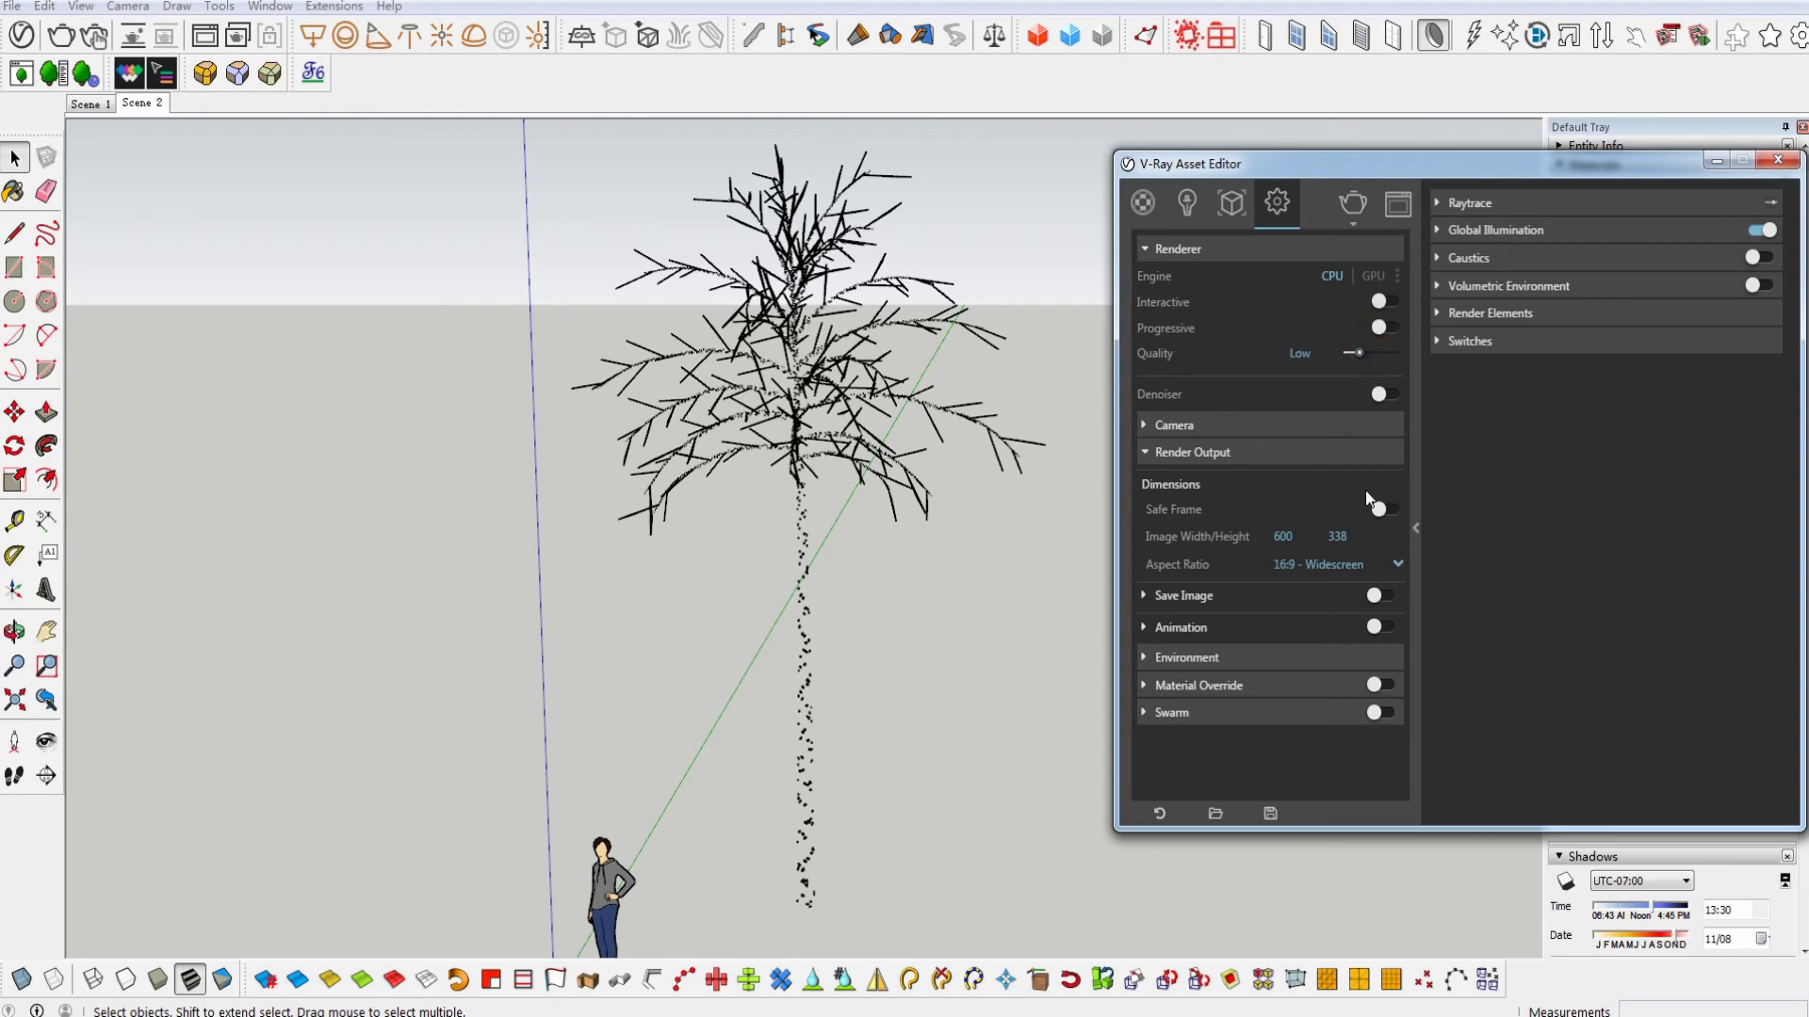
# - Enable Save Image and set its file path to untitled.png inside a new Desktop folder named animation
pyautogui.click(1382, 597)
pyautogui.click(1181, 595)
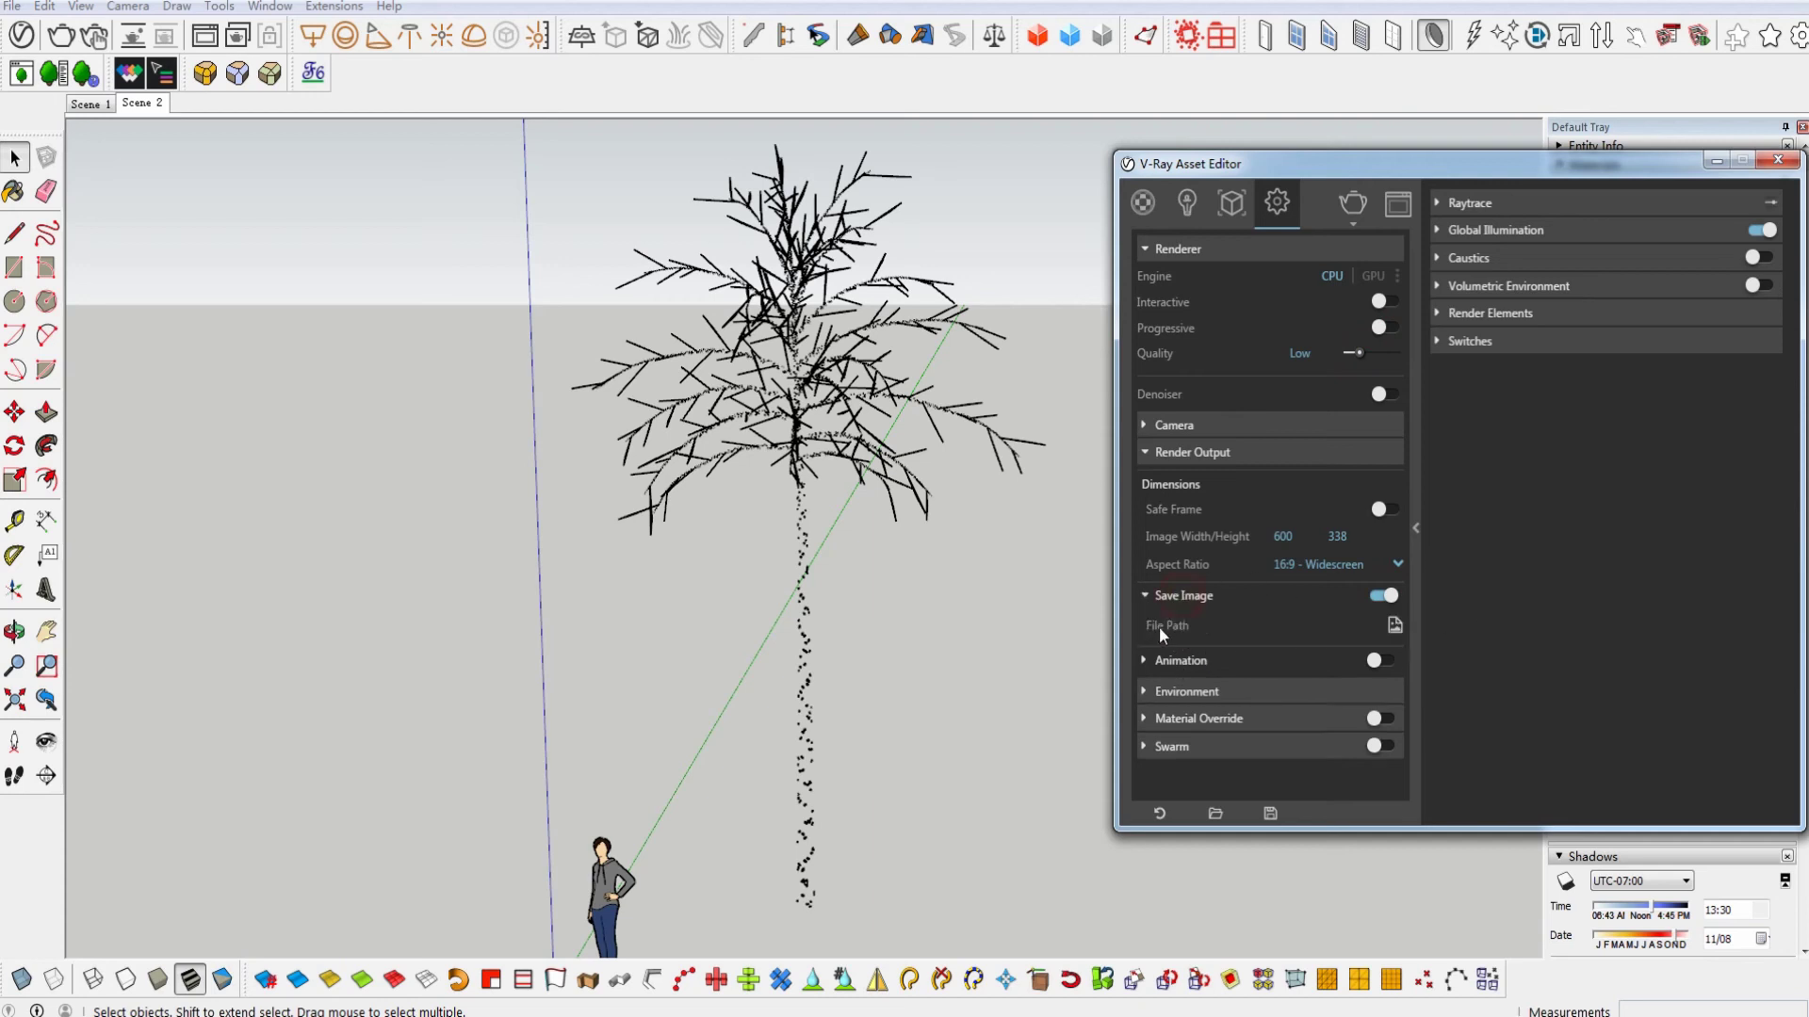
pyautogui.click(1395, 625)
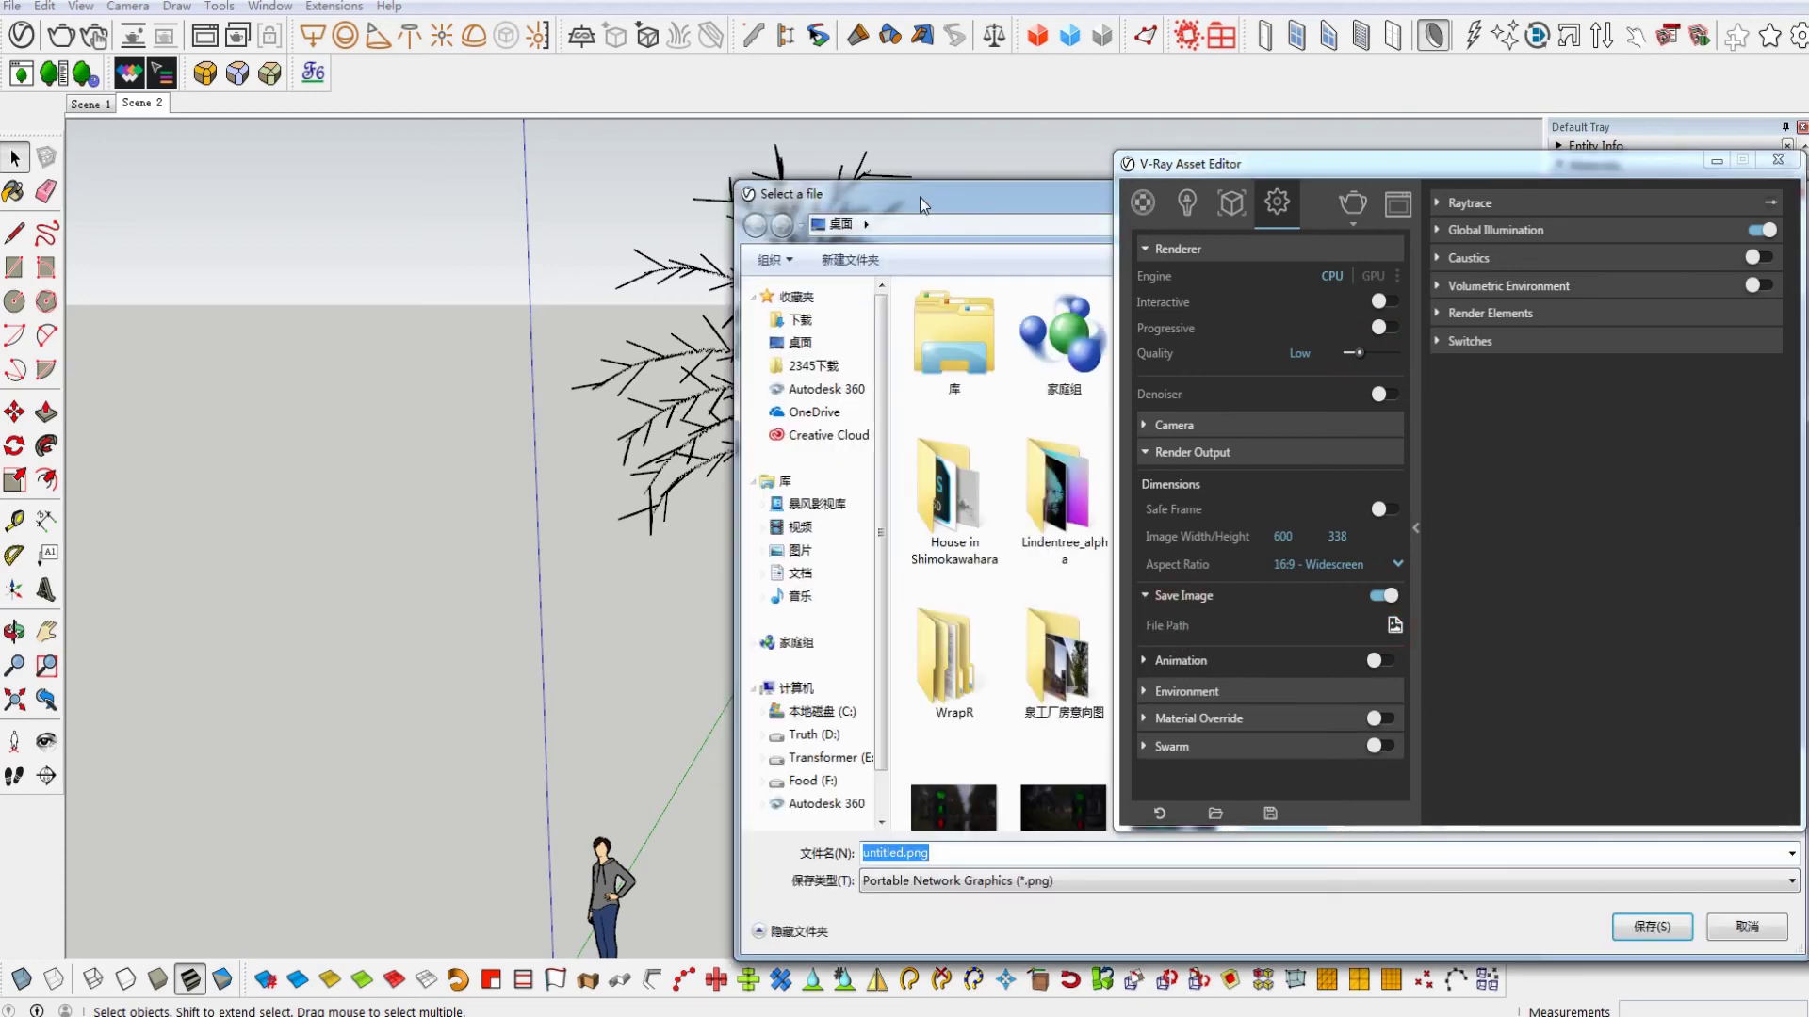
pyautogui.moveTo(938, 200); pyautogui.dragTo(482, 139)
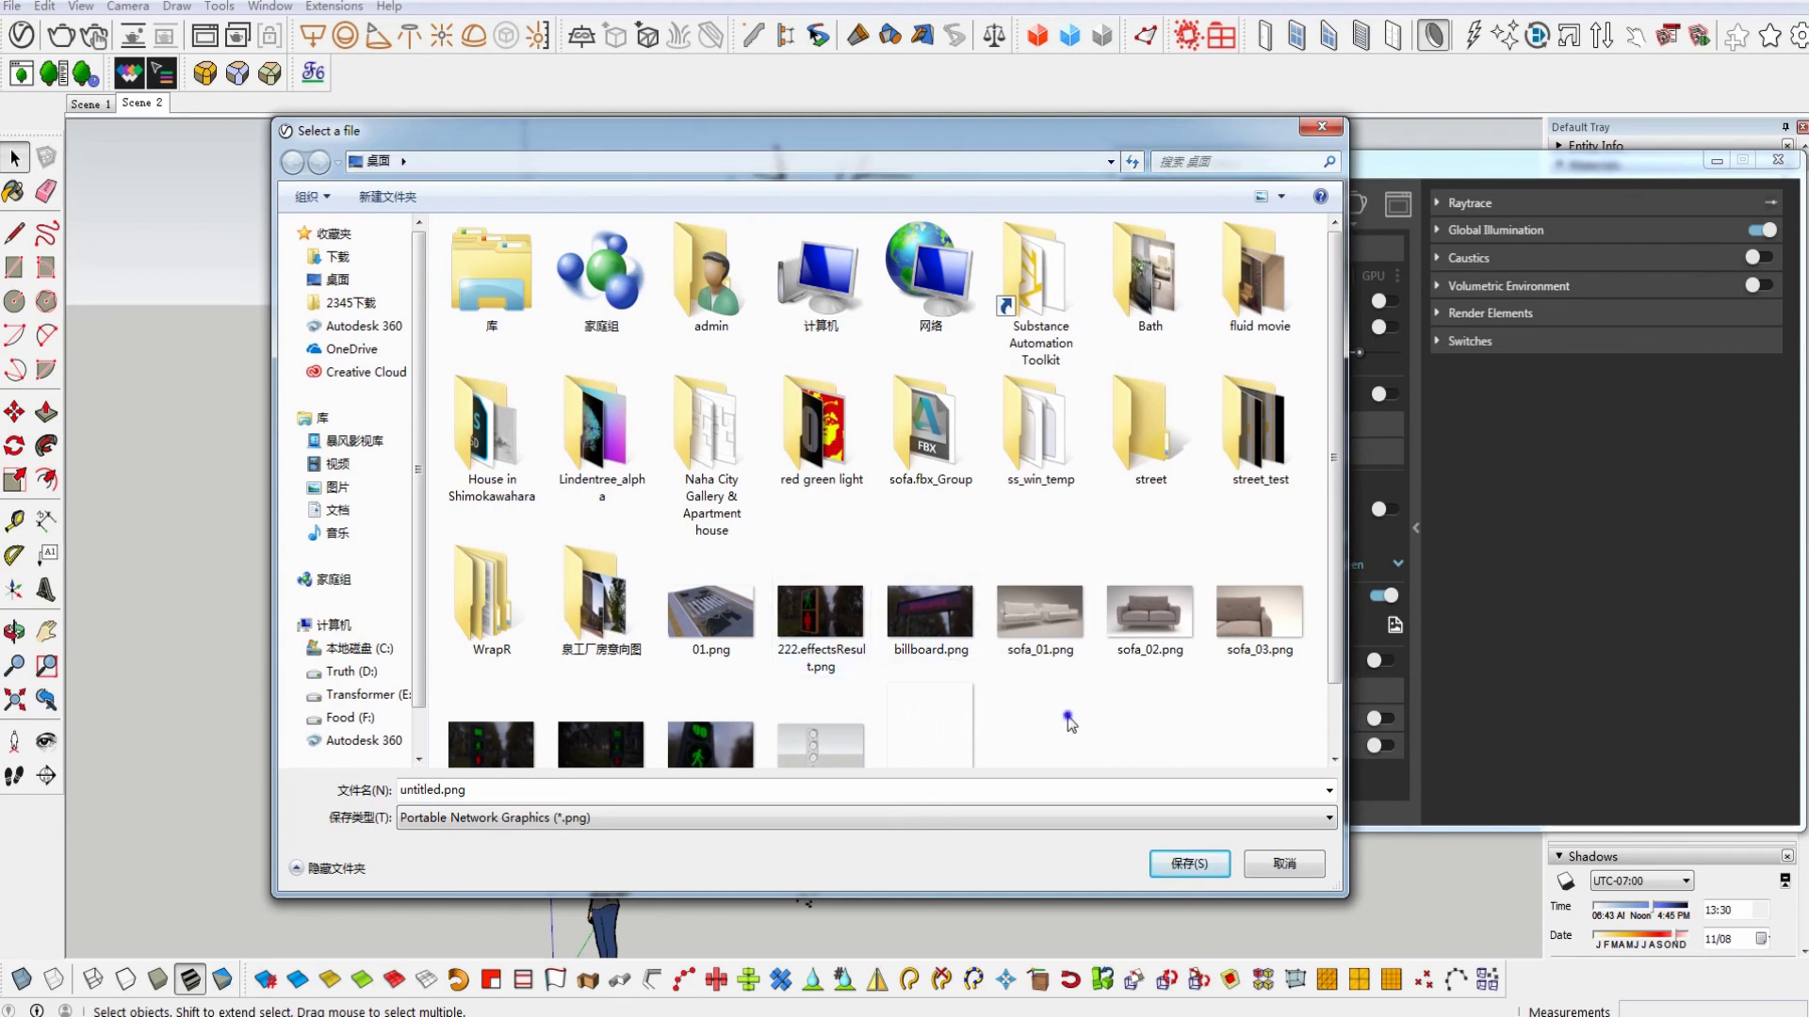
pyautogui.rightClick(1060, 726)
pyautogui.moveTo(1177, 629)
pyautogui.click(1268, 625)
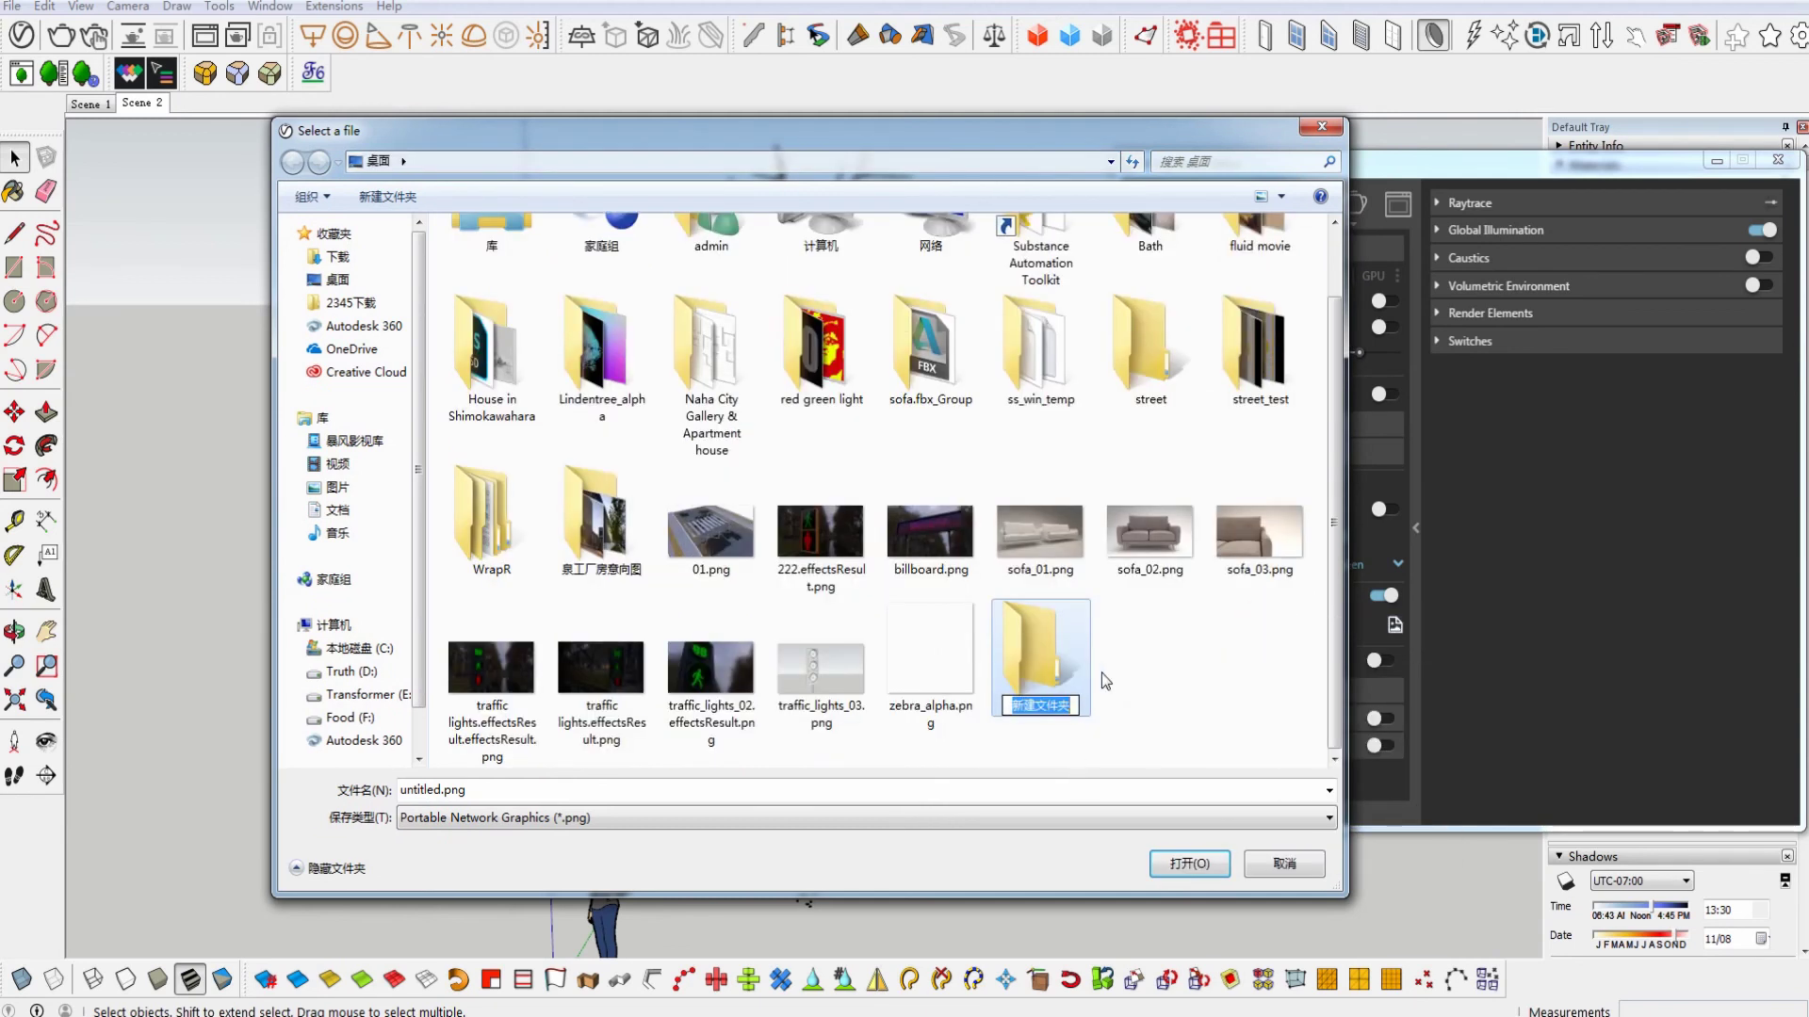
pyautogui.write('animation')
pyautogui.press('Return')
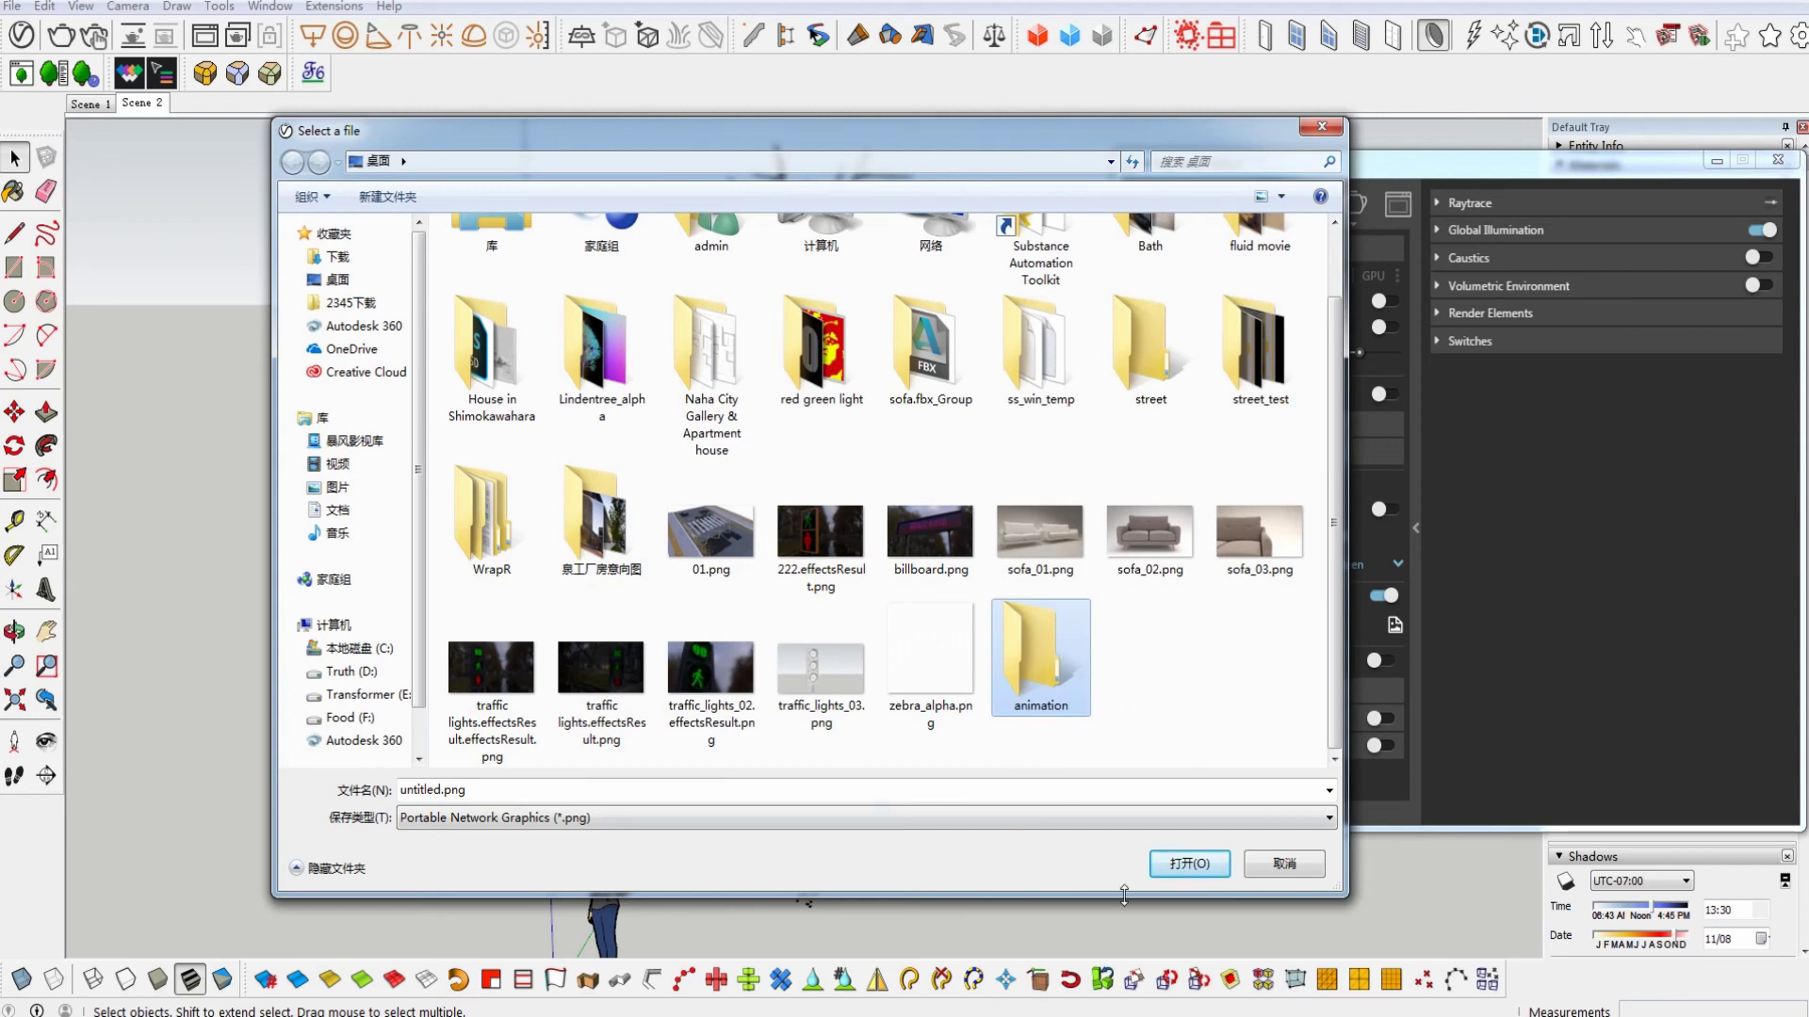
pyautogui.click(1169, 862)
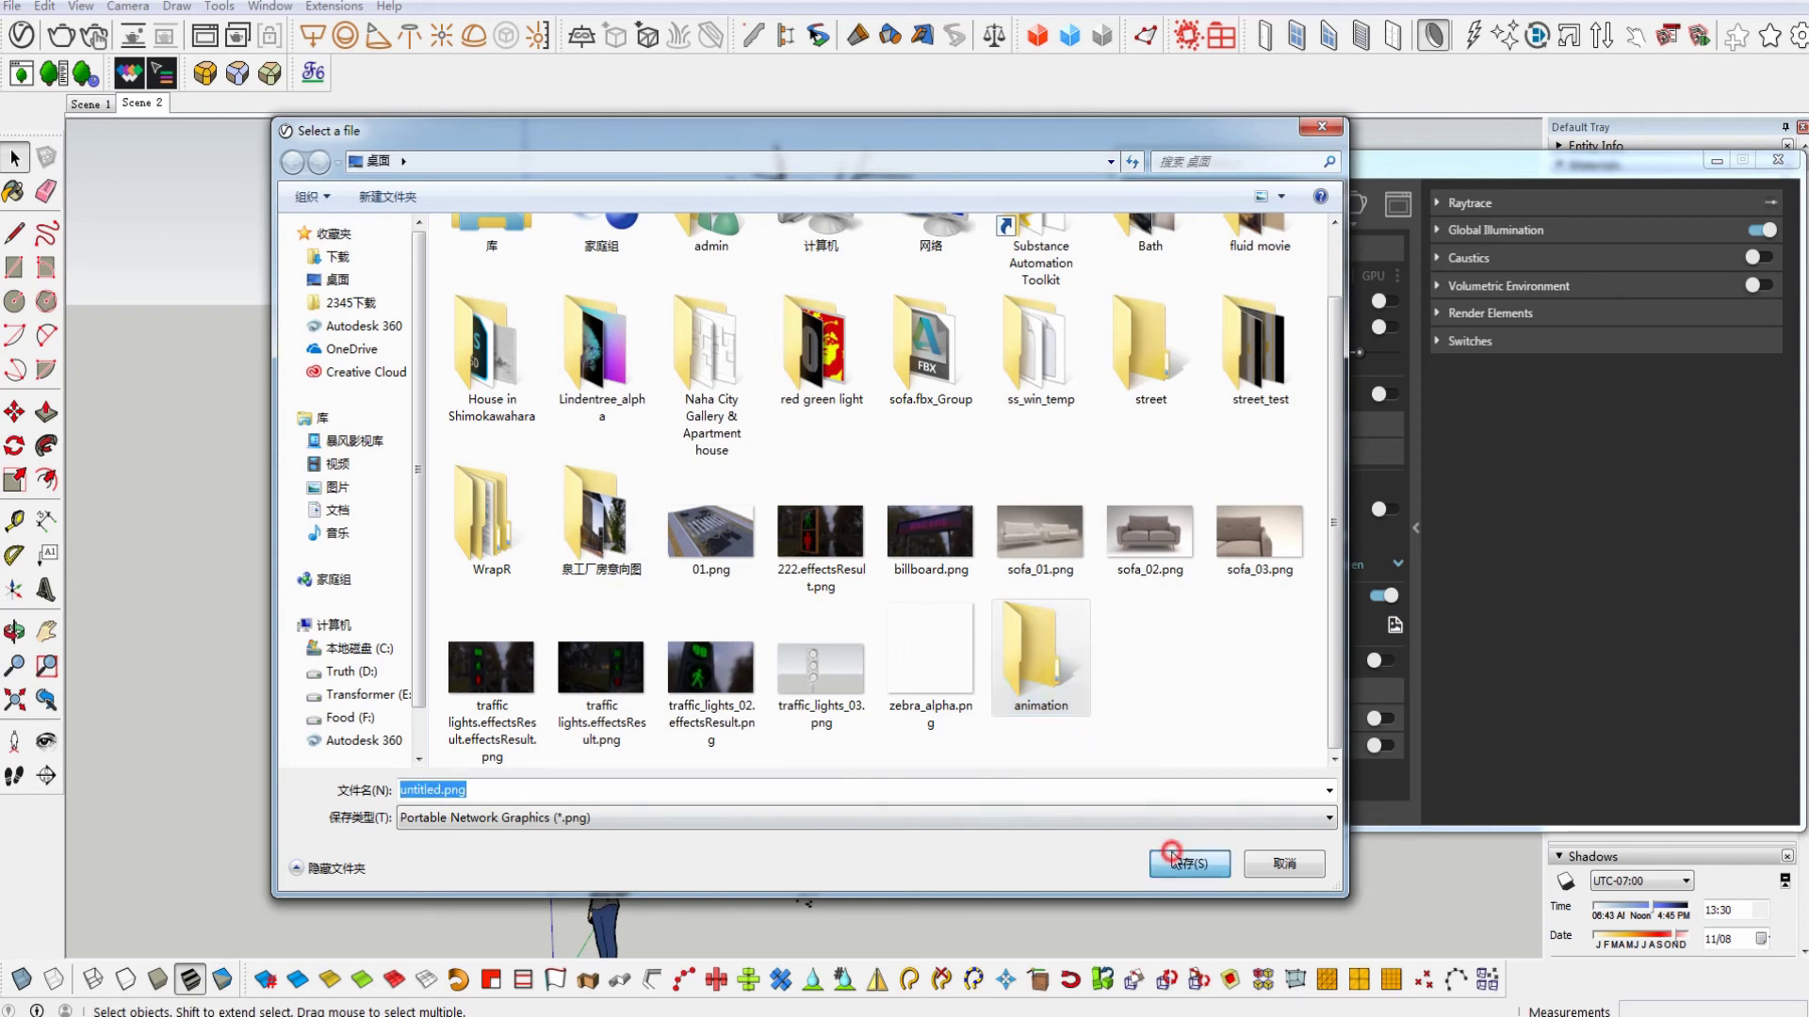
pyautogui.click(1170, 863)
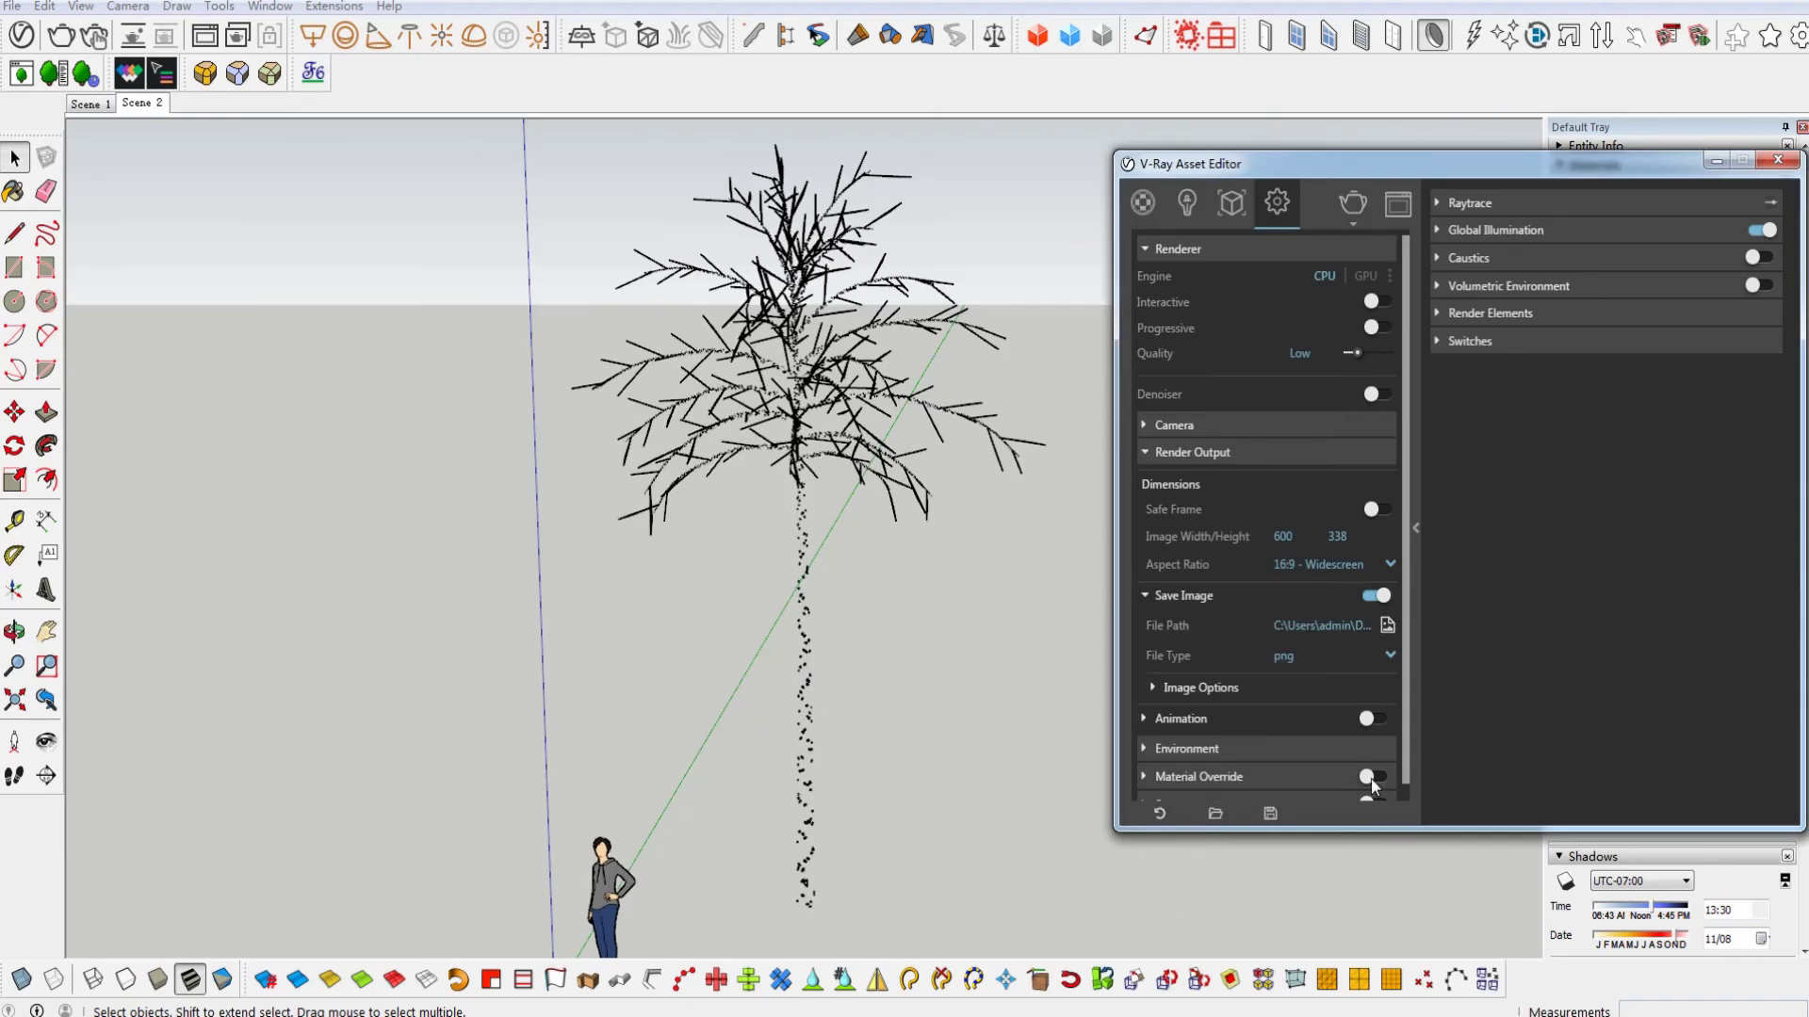
# - Enable Animation with the time segment set to Frame Range, and start rendering frames 0 to 120
pyautogui.scroll(-1, 1324, 686)
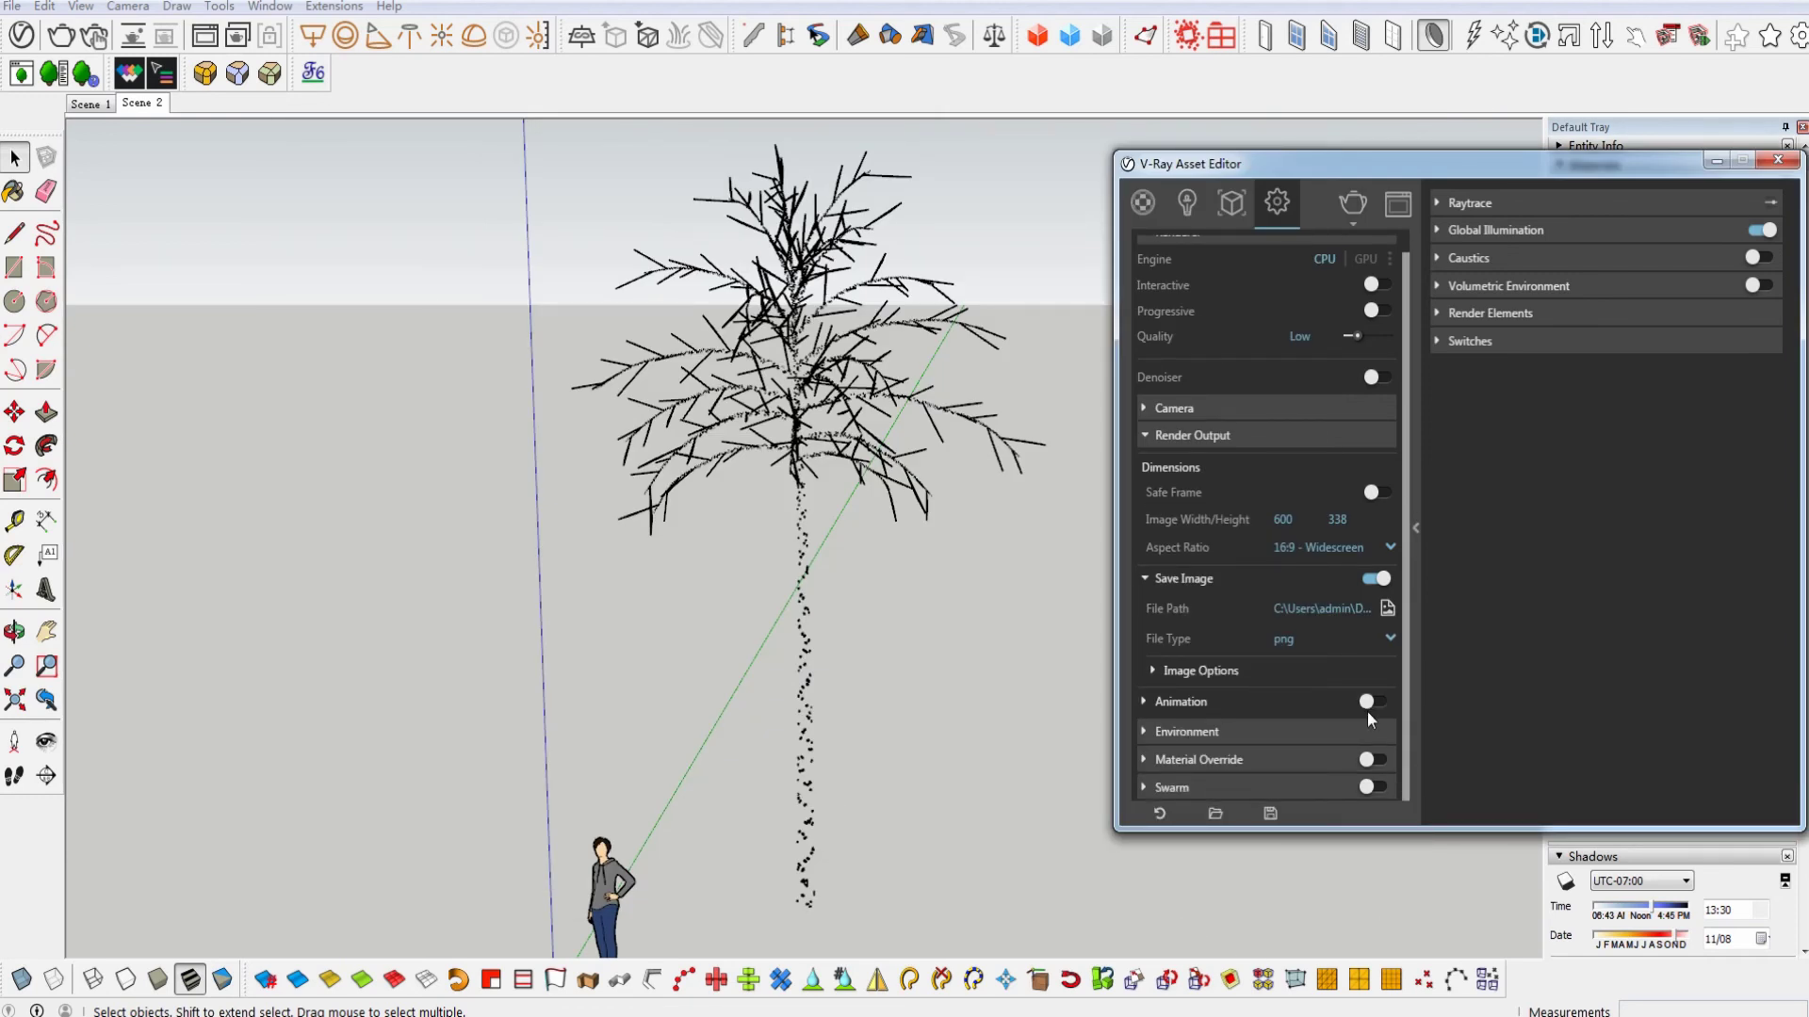
pyautogui.click(1195, 705)
pyautogui.scroll(-3, 1298, 721)
pyautogui.click(1332, 671)
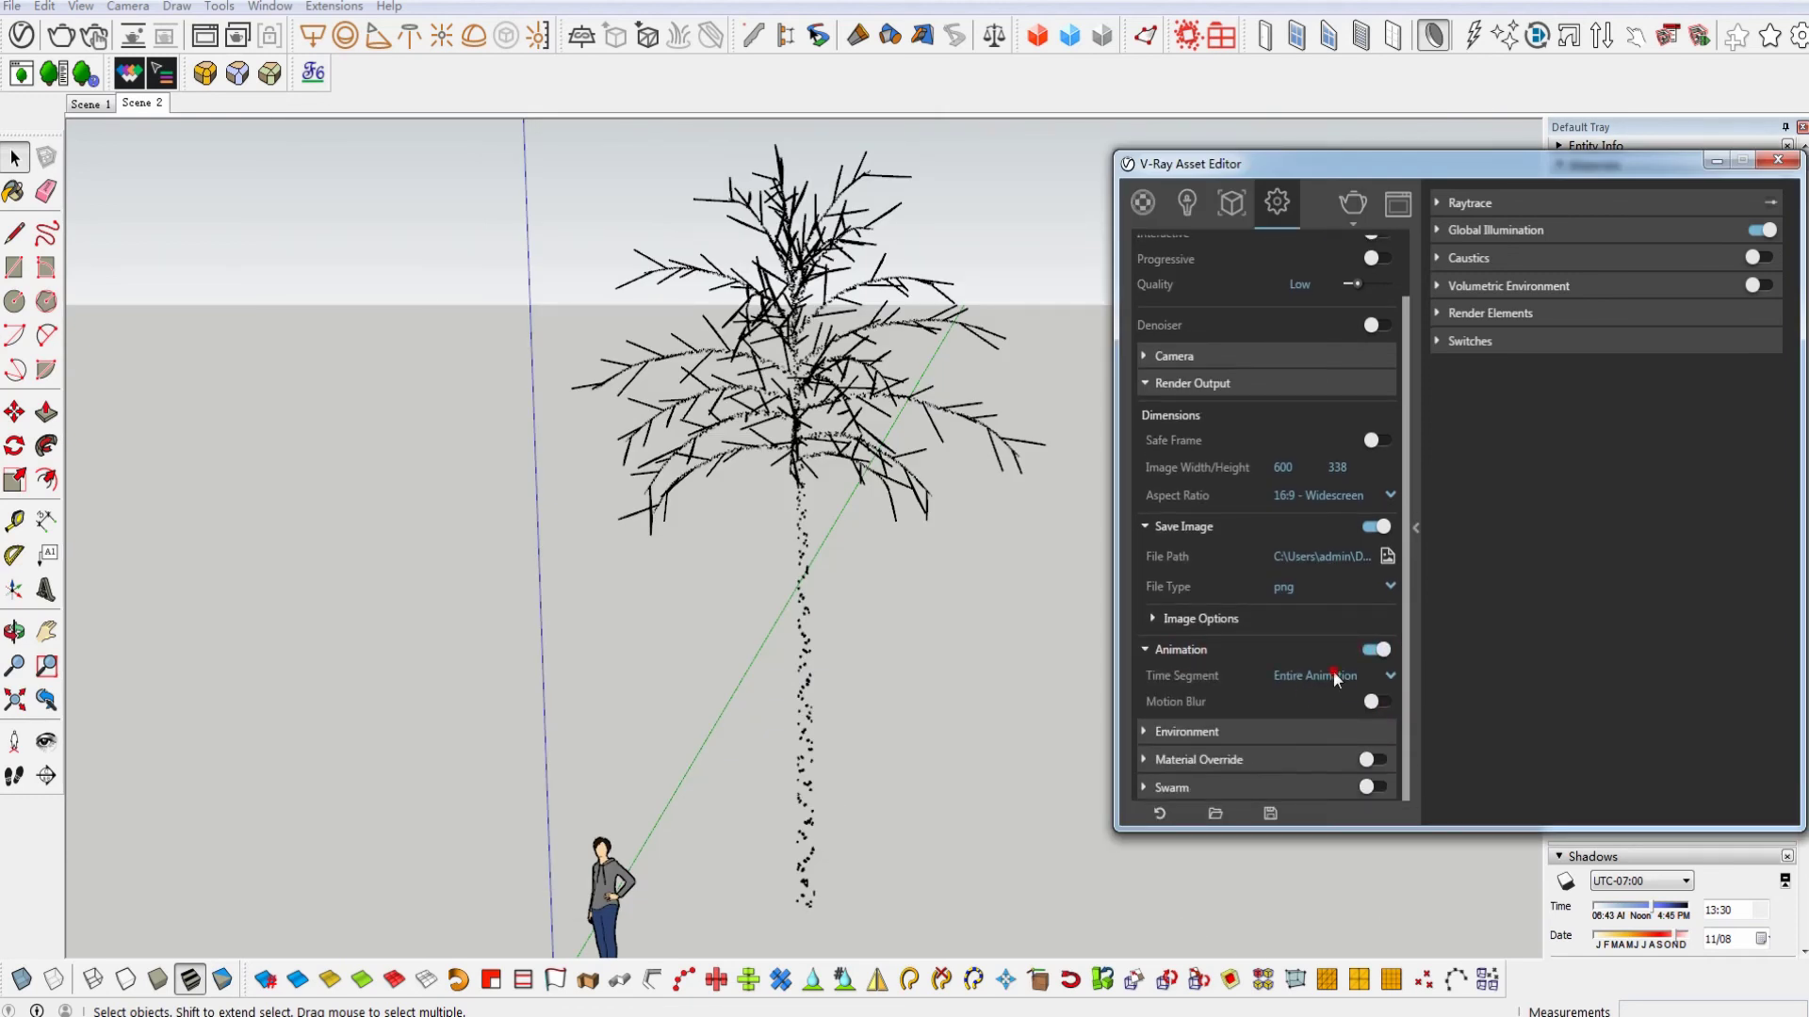
pyautogui.click(1306, 725)
pyautogui.scroll(-5, 1299, 646)
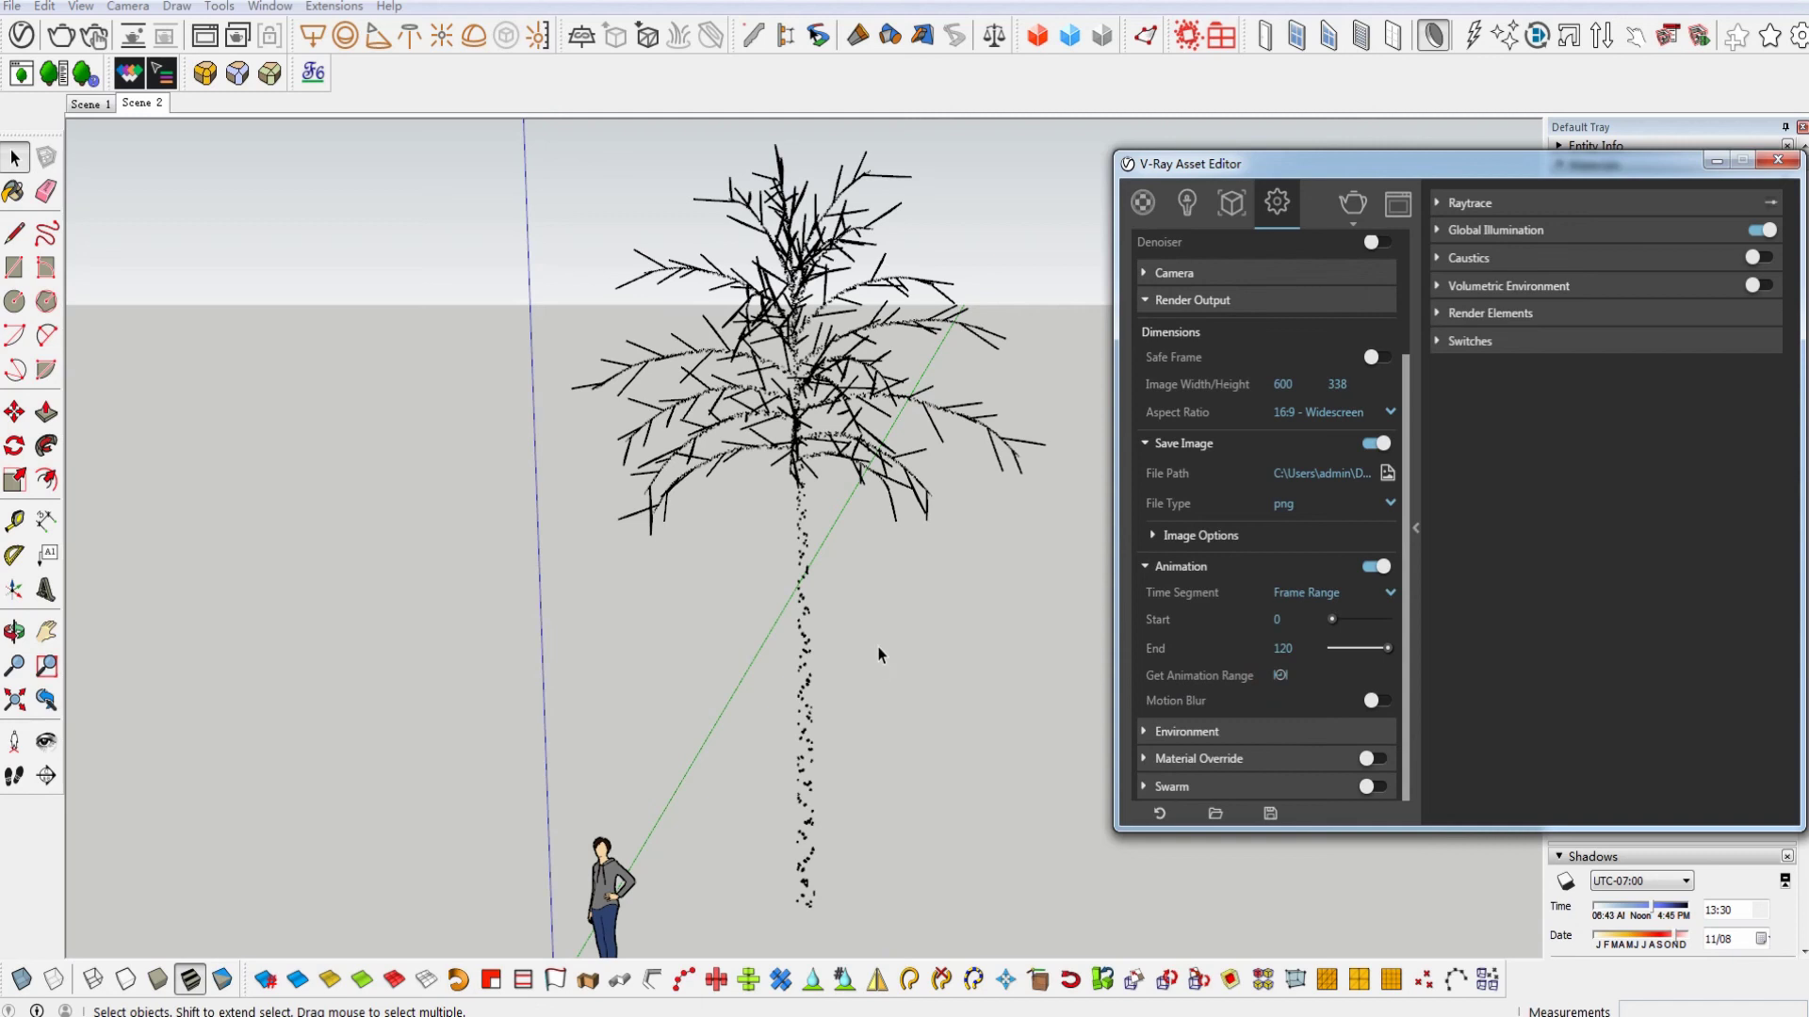
pyautogui.click(1353, 203)
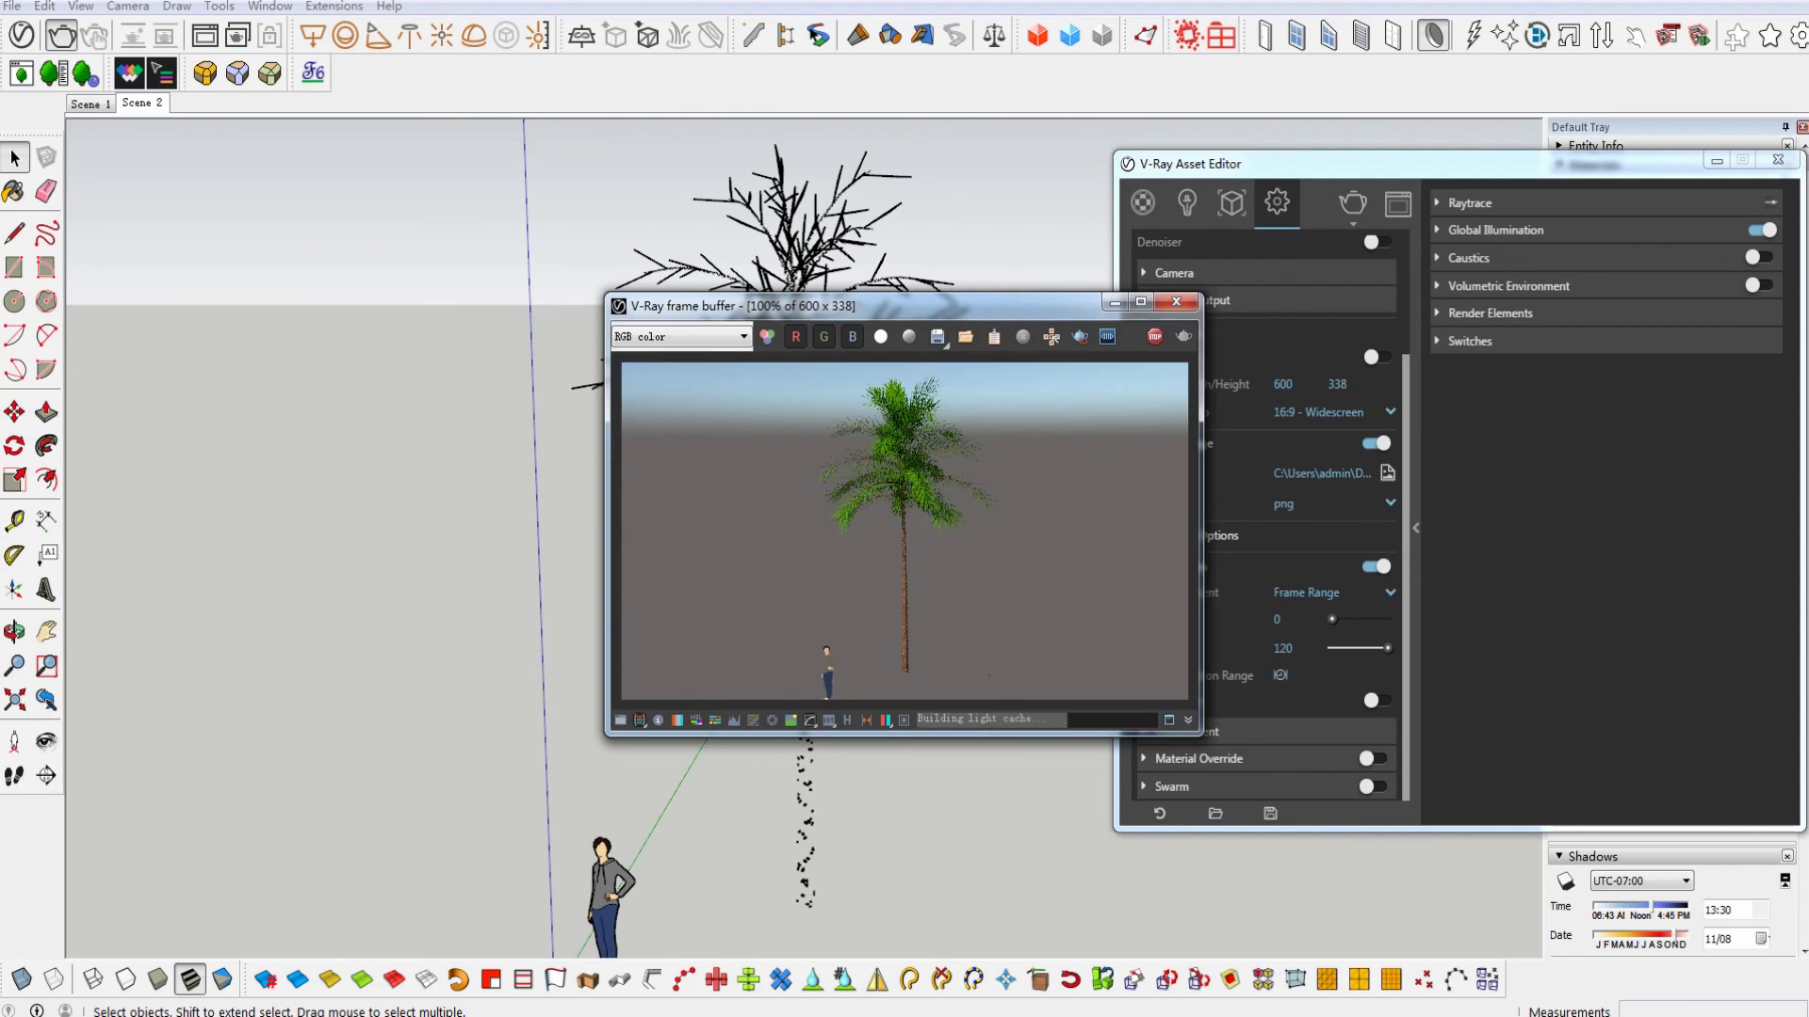
# - Switch to Windows Explorer, open the Desktop's animation folder and view the rendered frame untitled.0000.png
pyautogui.click(230, 945)
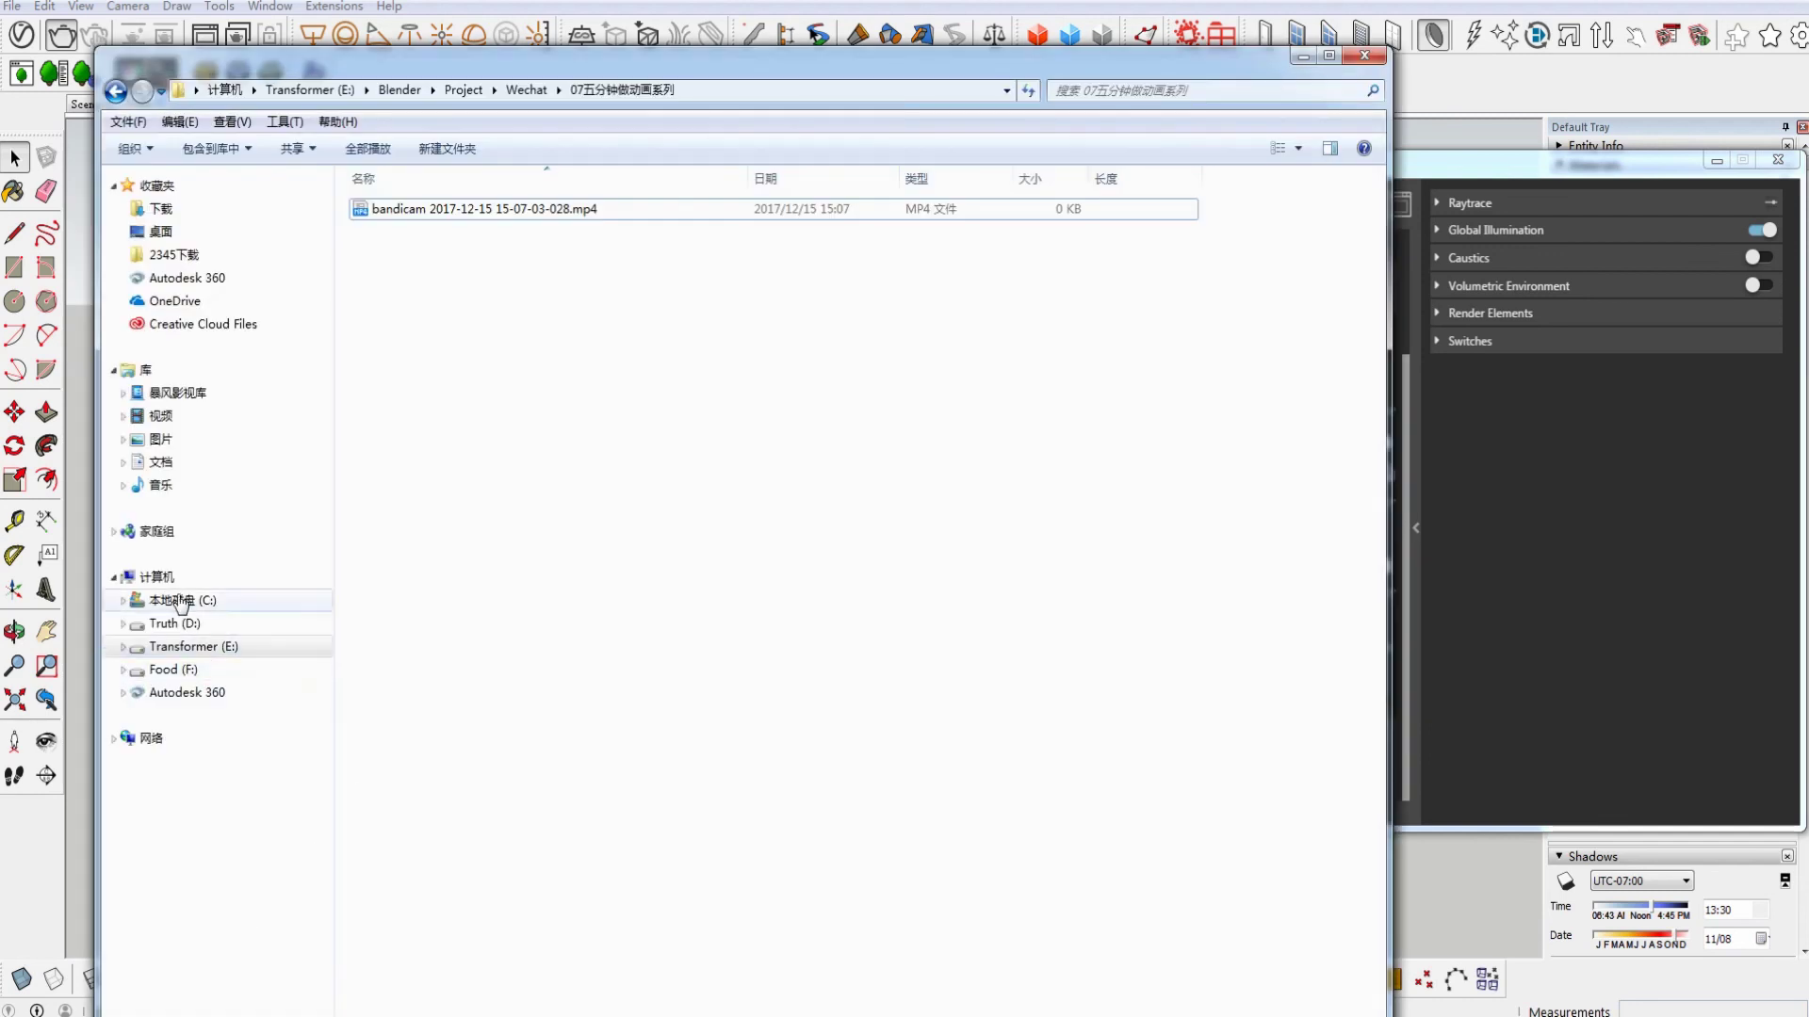
pyautogui.click(190, 231)
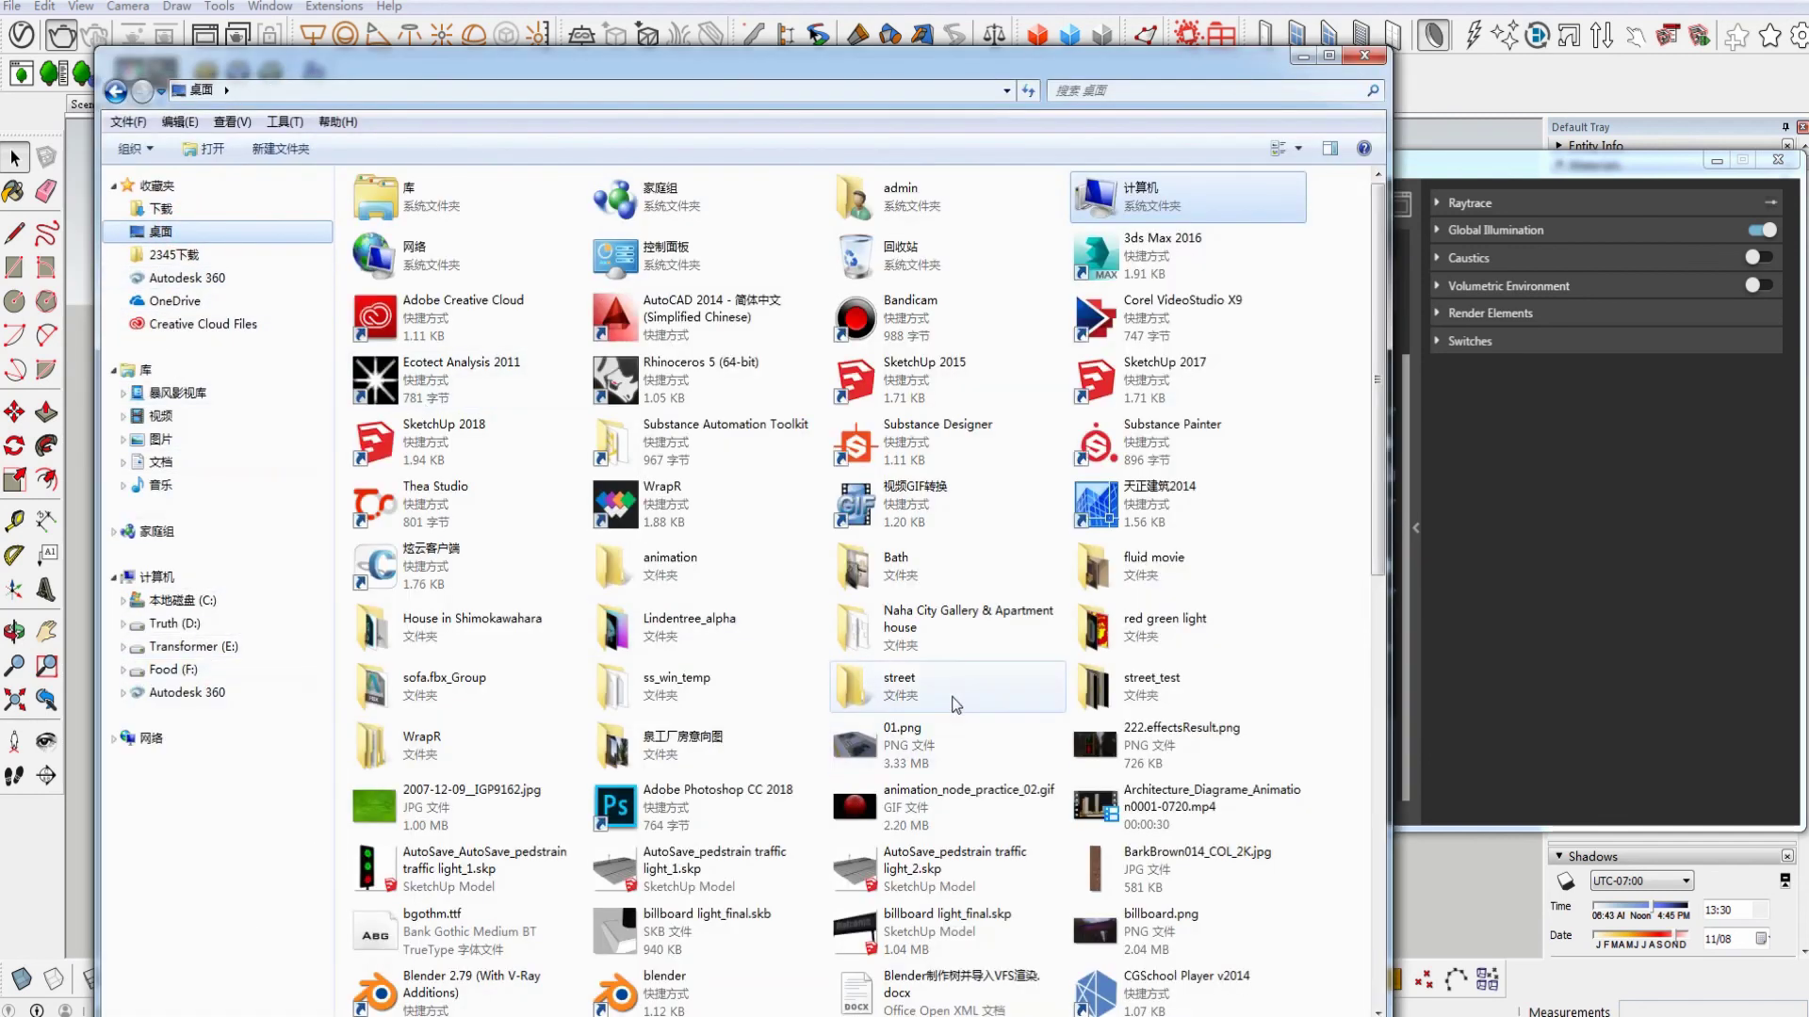
pyautogui.doubleClick(613, 566)
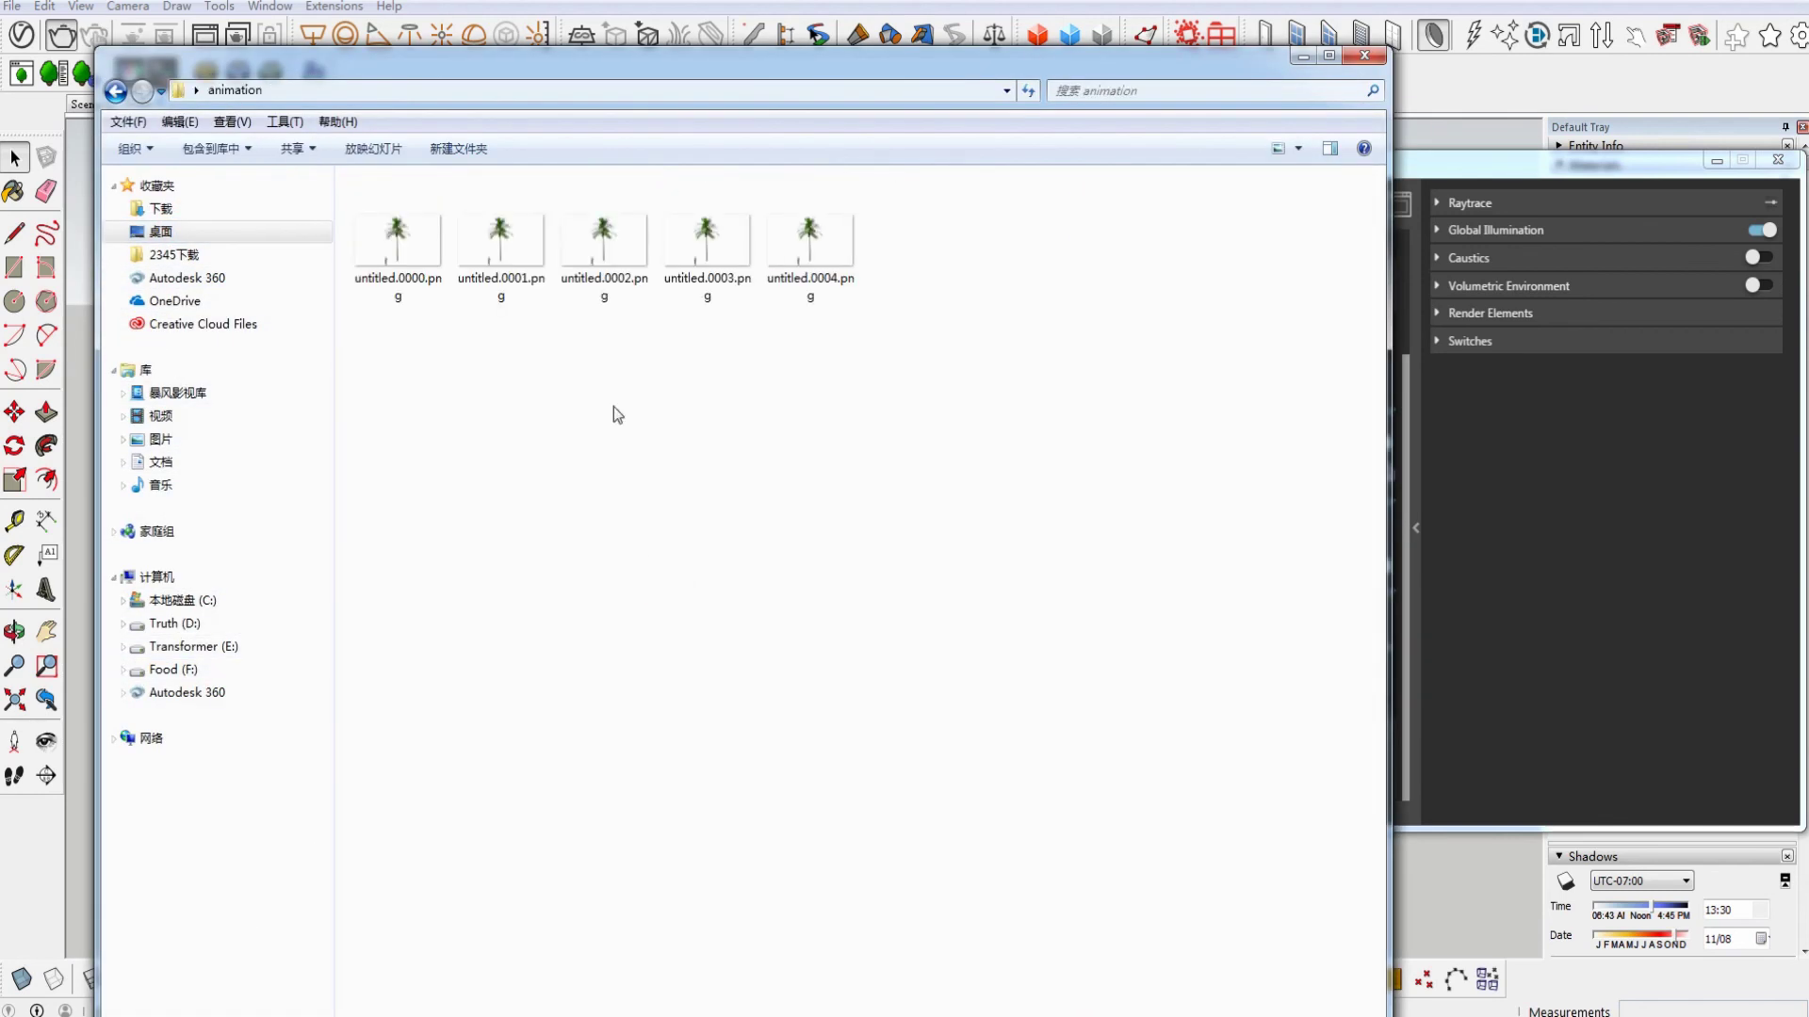
pyautogui.doubleClick(427, 247)
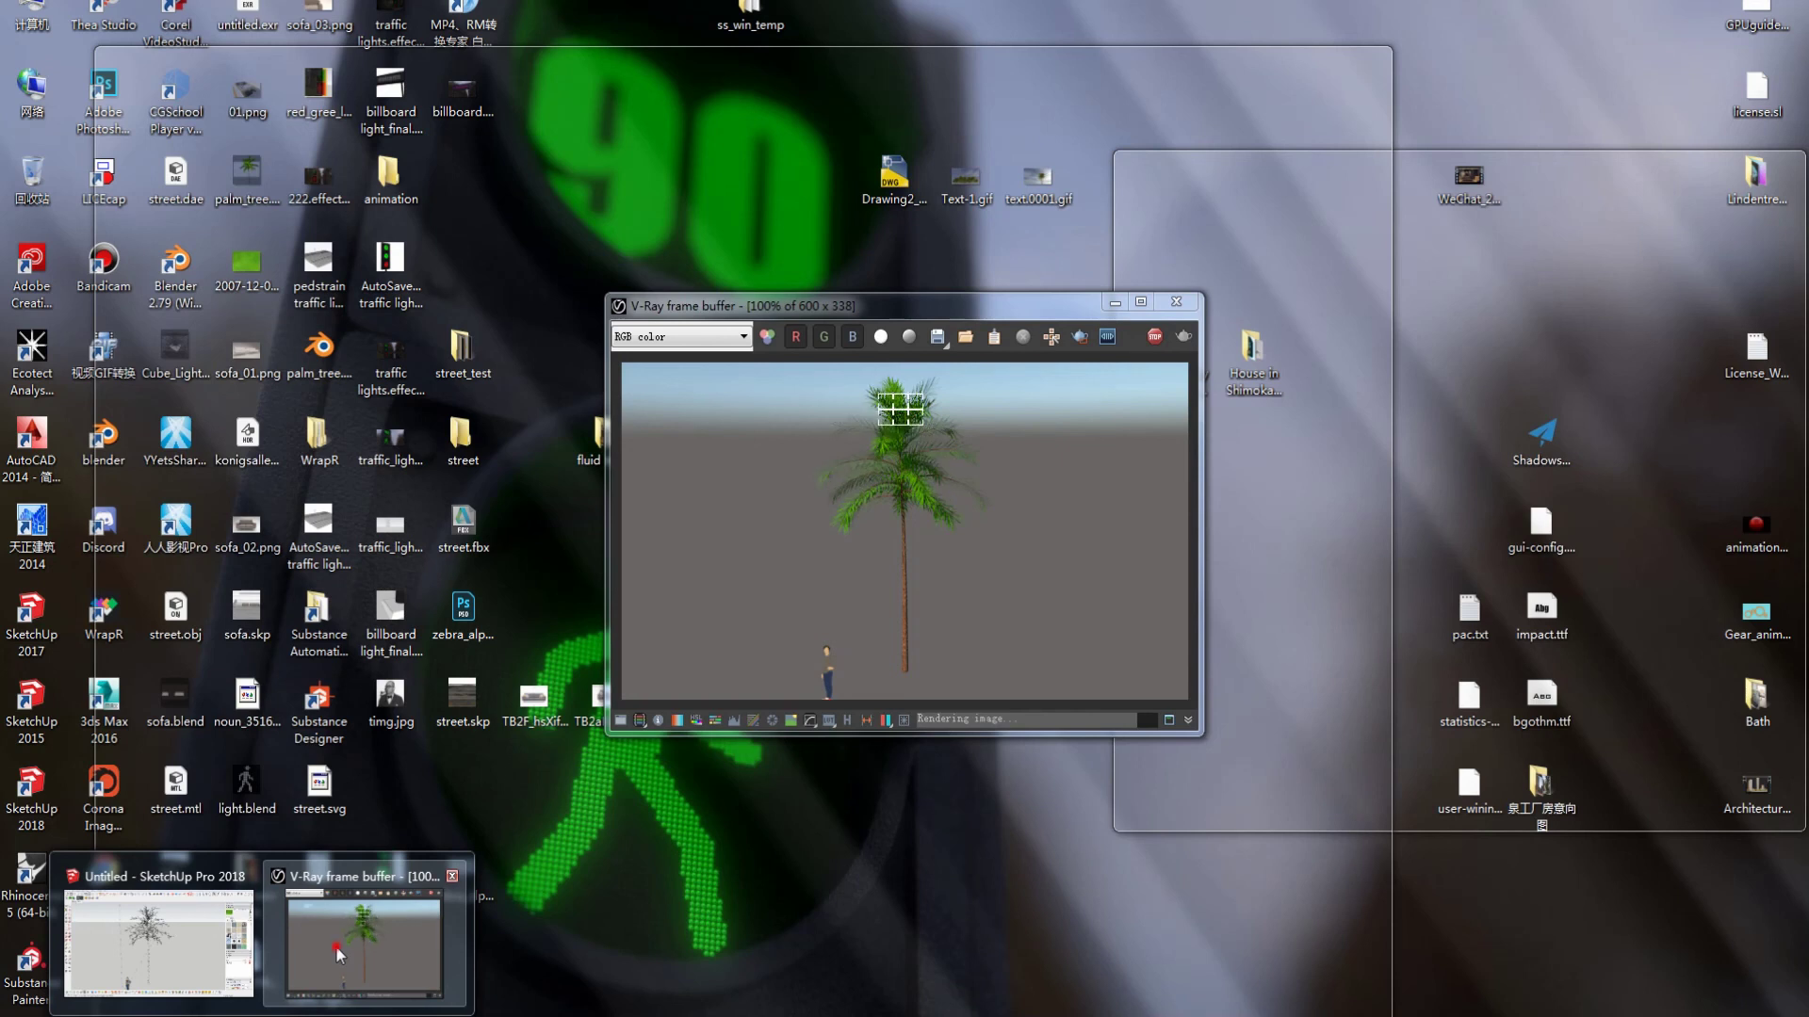
# - Bring up the V-Ray frame buffer and inspect the palm tree frame being rendered at 200%
pyautogui.click(335, 945)
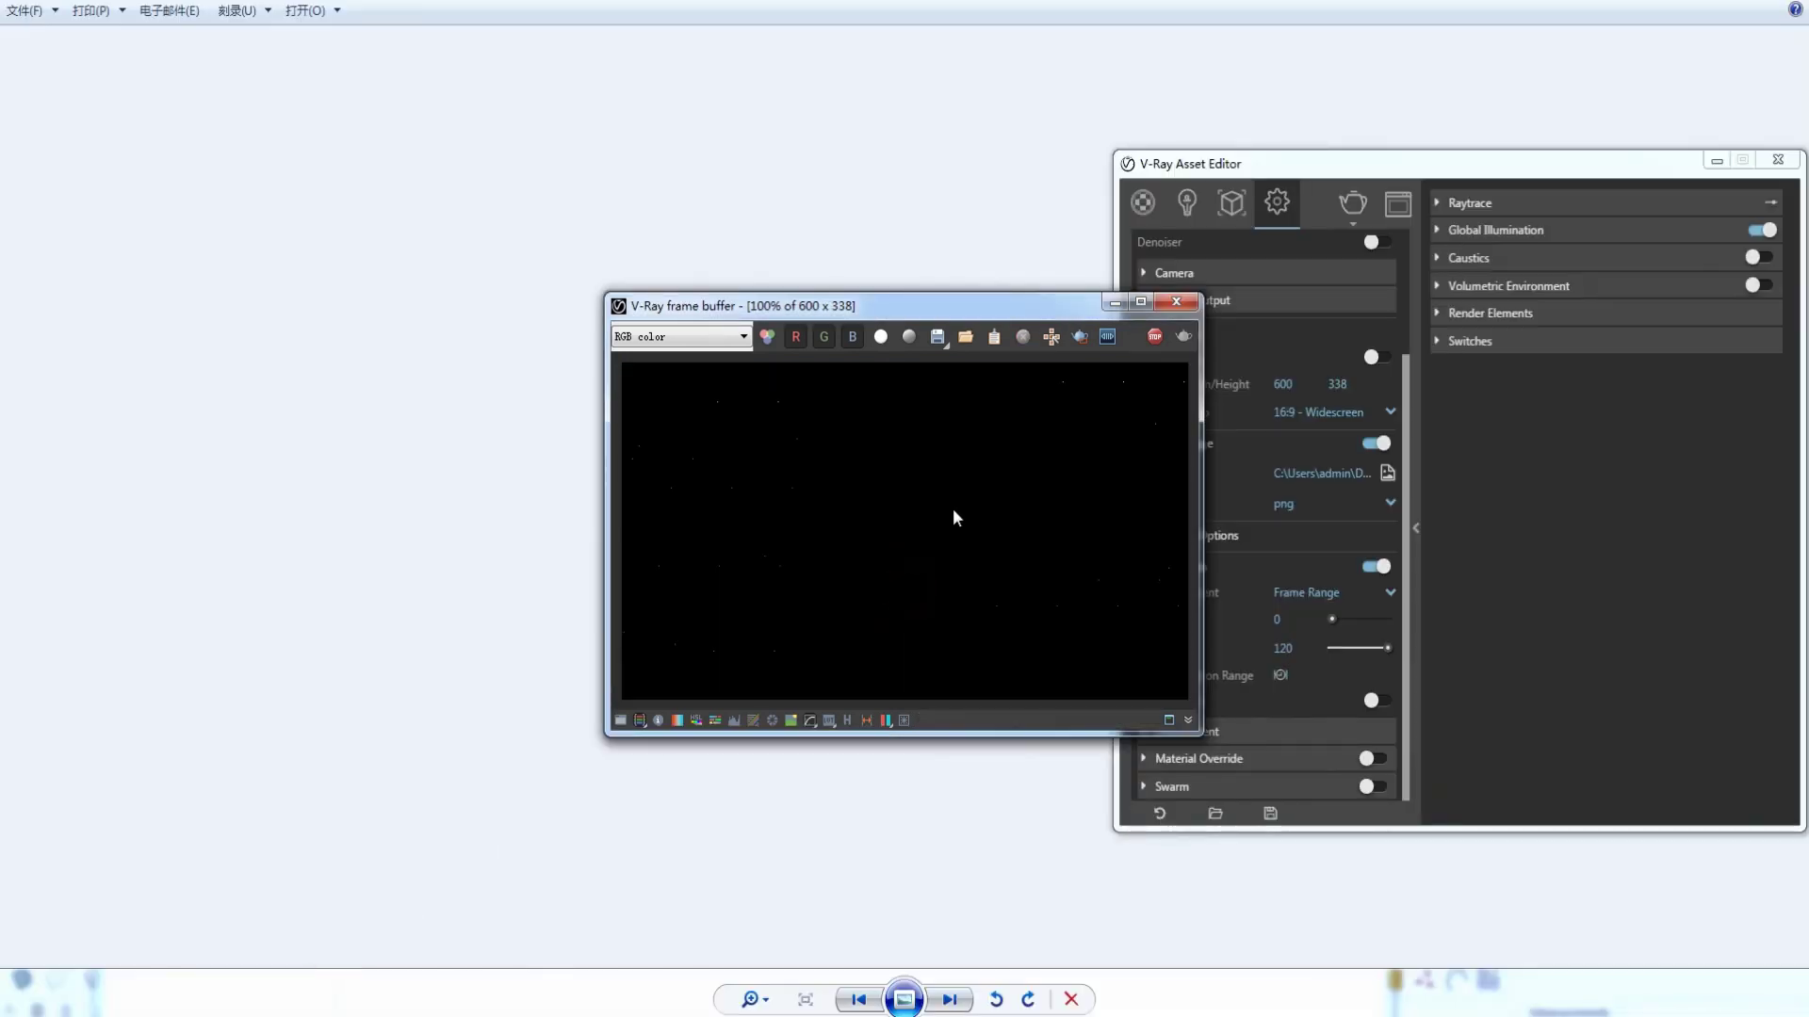
pyautogui.scroll(1, 933, 529)
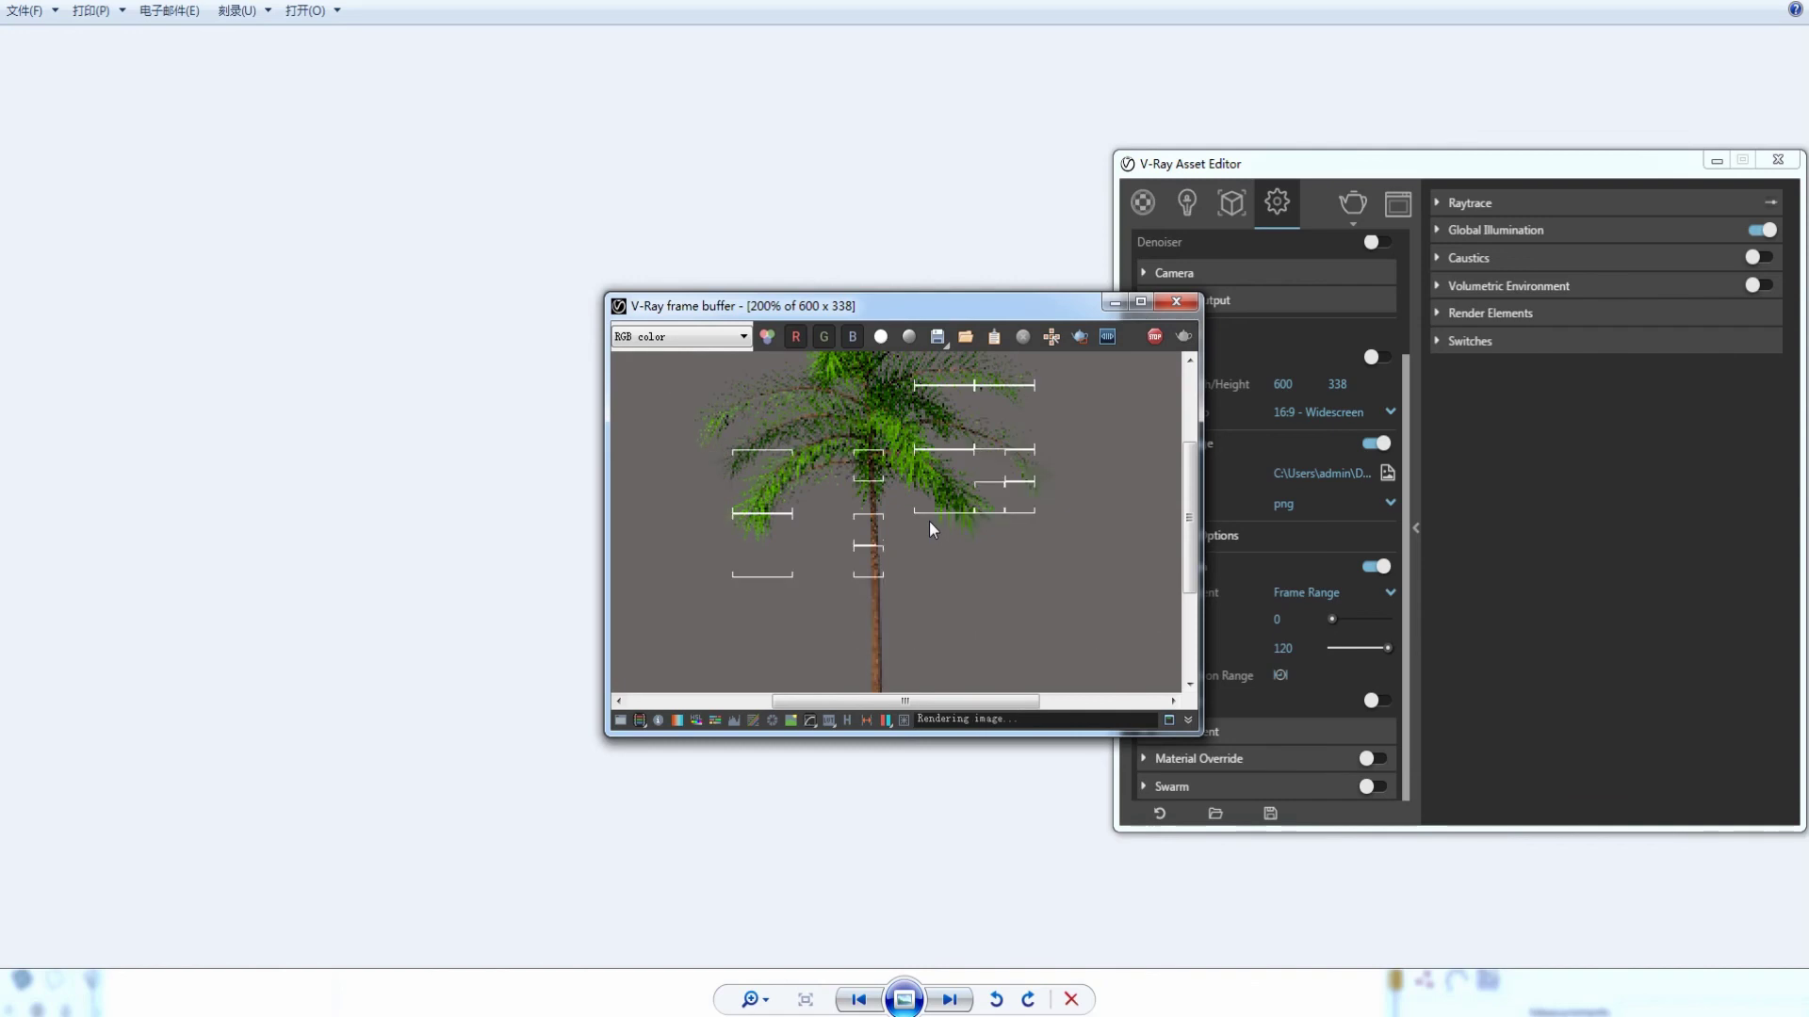
pyautogui.scroll(-1, 923, 514)
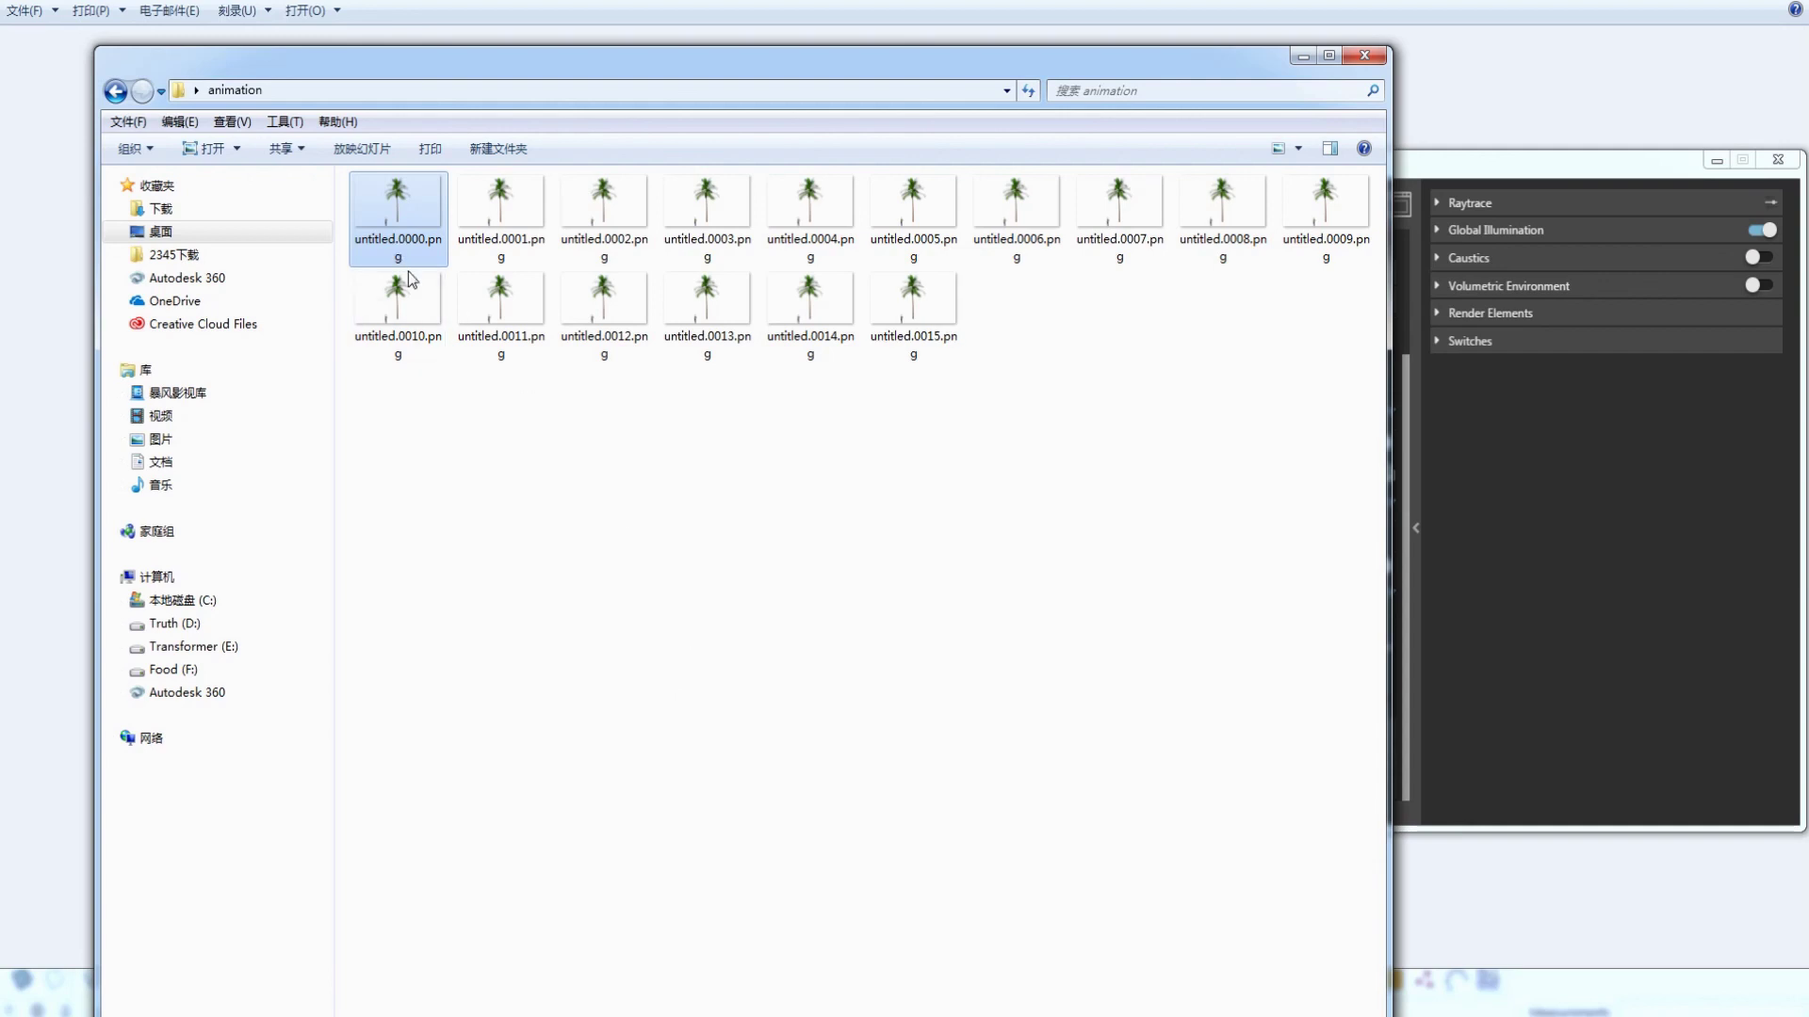
# - Reopen untitled.0000.png from the animation folder in the photo viewer and examine the saved tree image enlarged
pyautogui.click(483, 472)
pyautogui.click(414, 226)
pyautogui.doubleClick(414, 223)
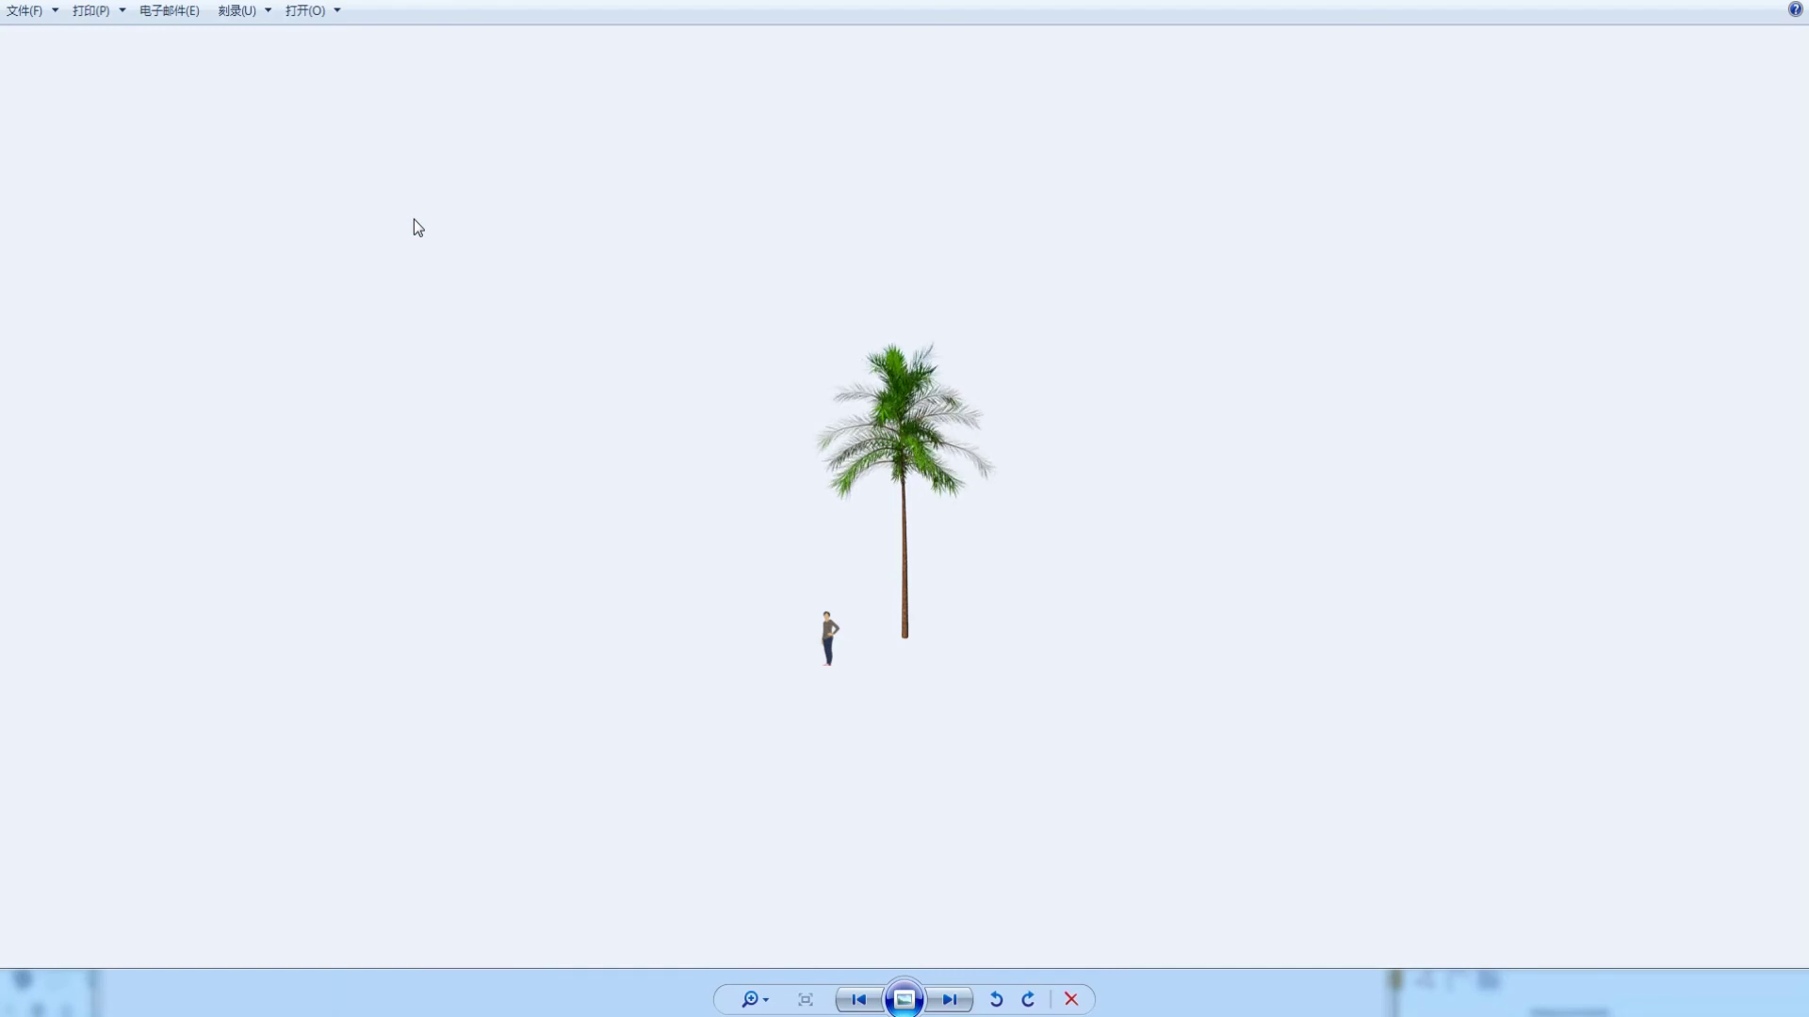
pyautogui.click(323, 989)
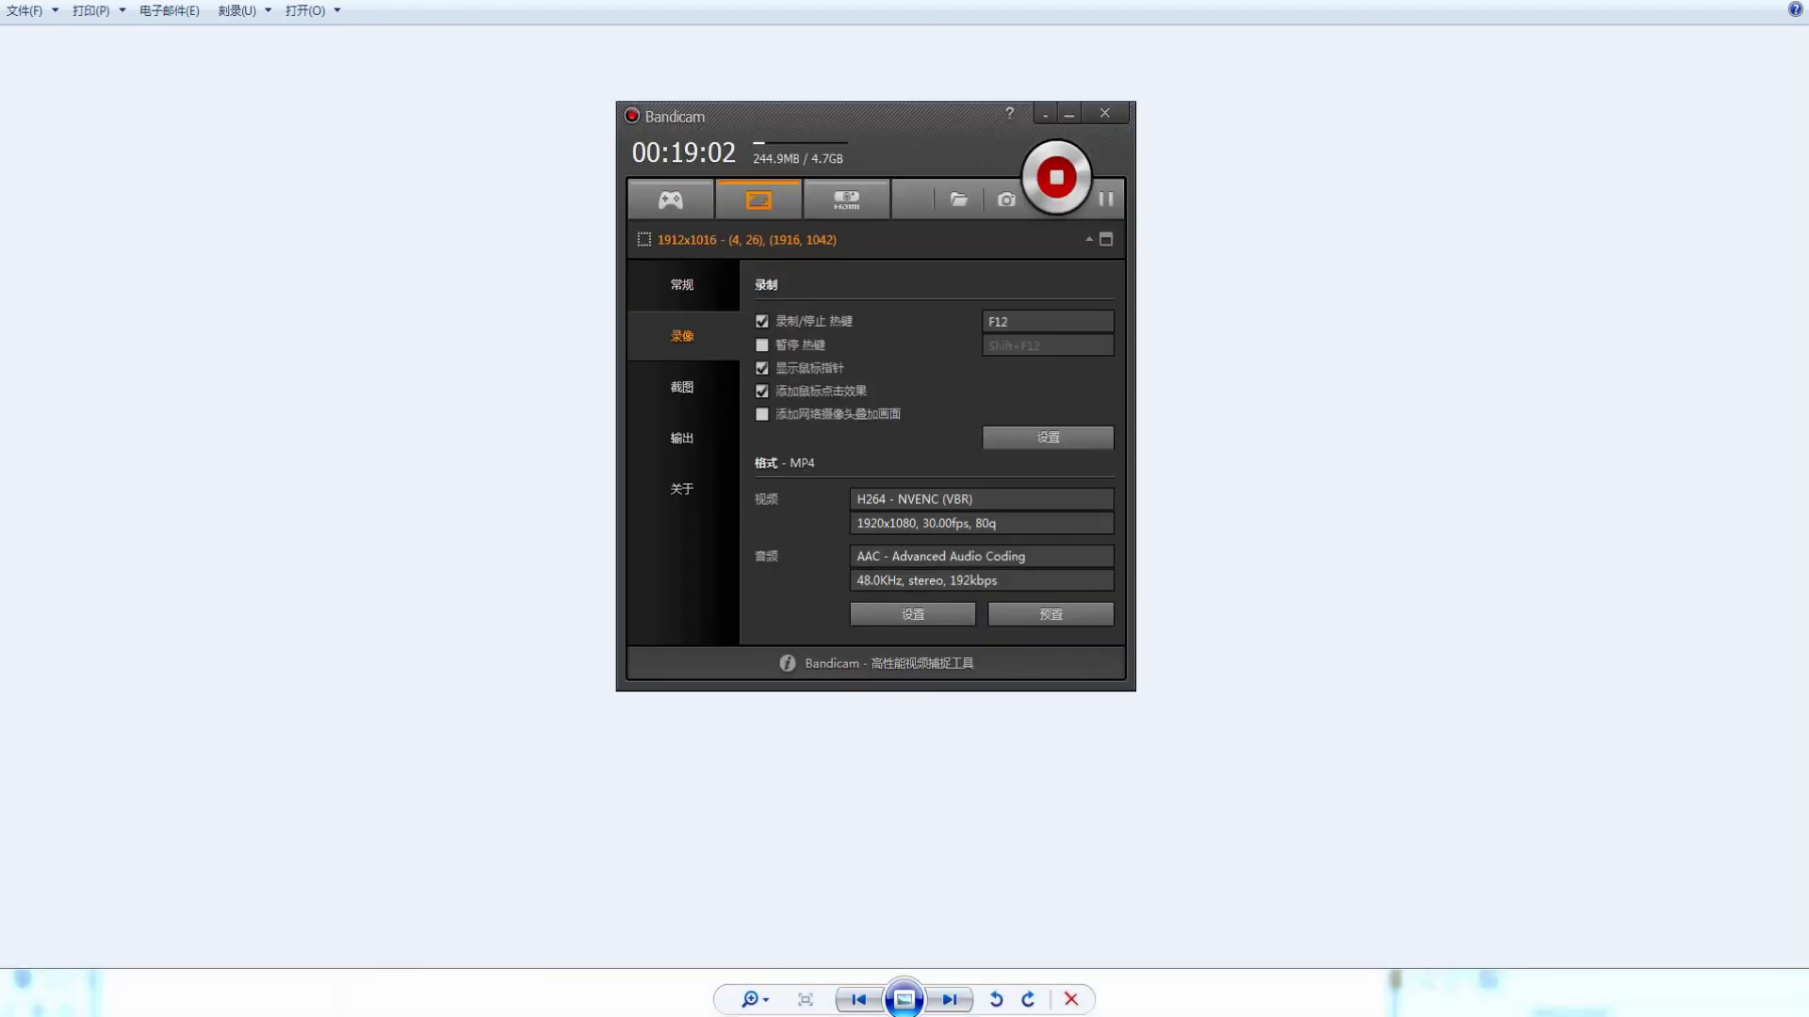
pyautogui.click(324, 989)
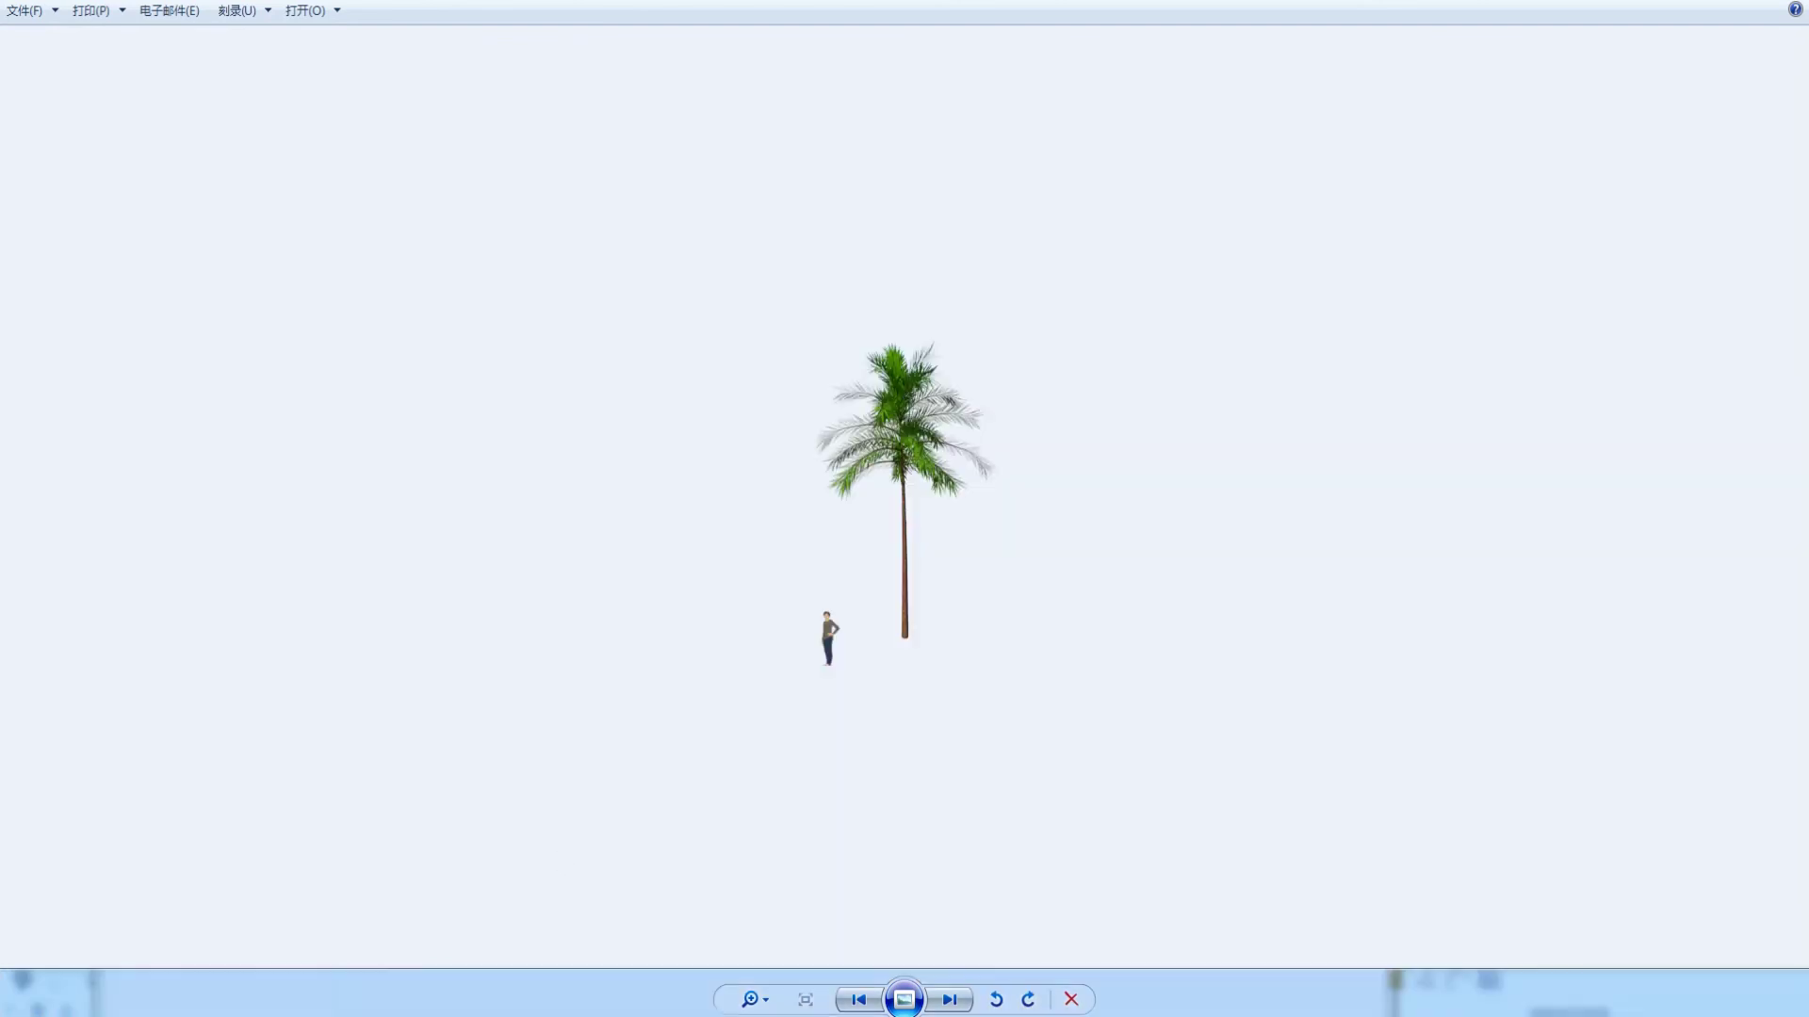
pyautogui.scroll(2, 895, 511)
pyautogui.scroll(-1, 908, 473)
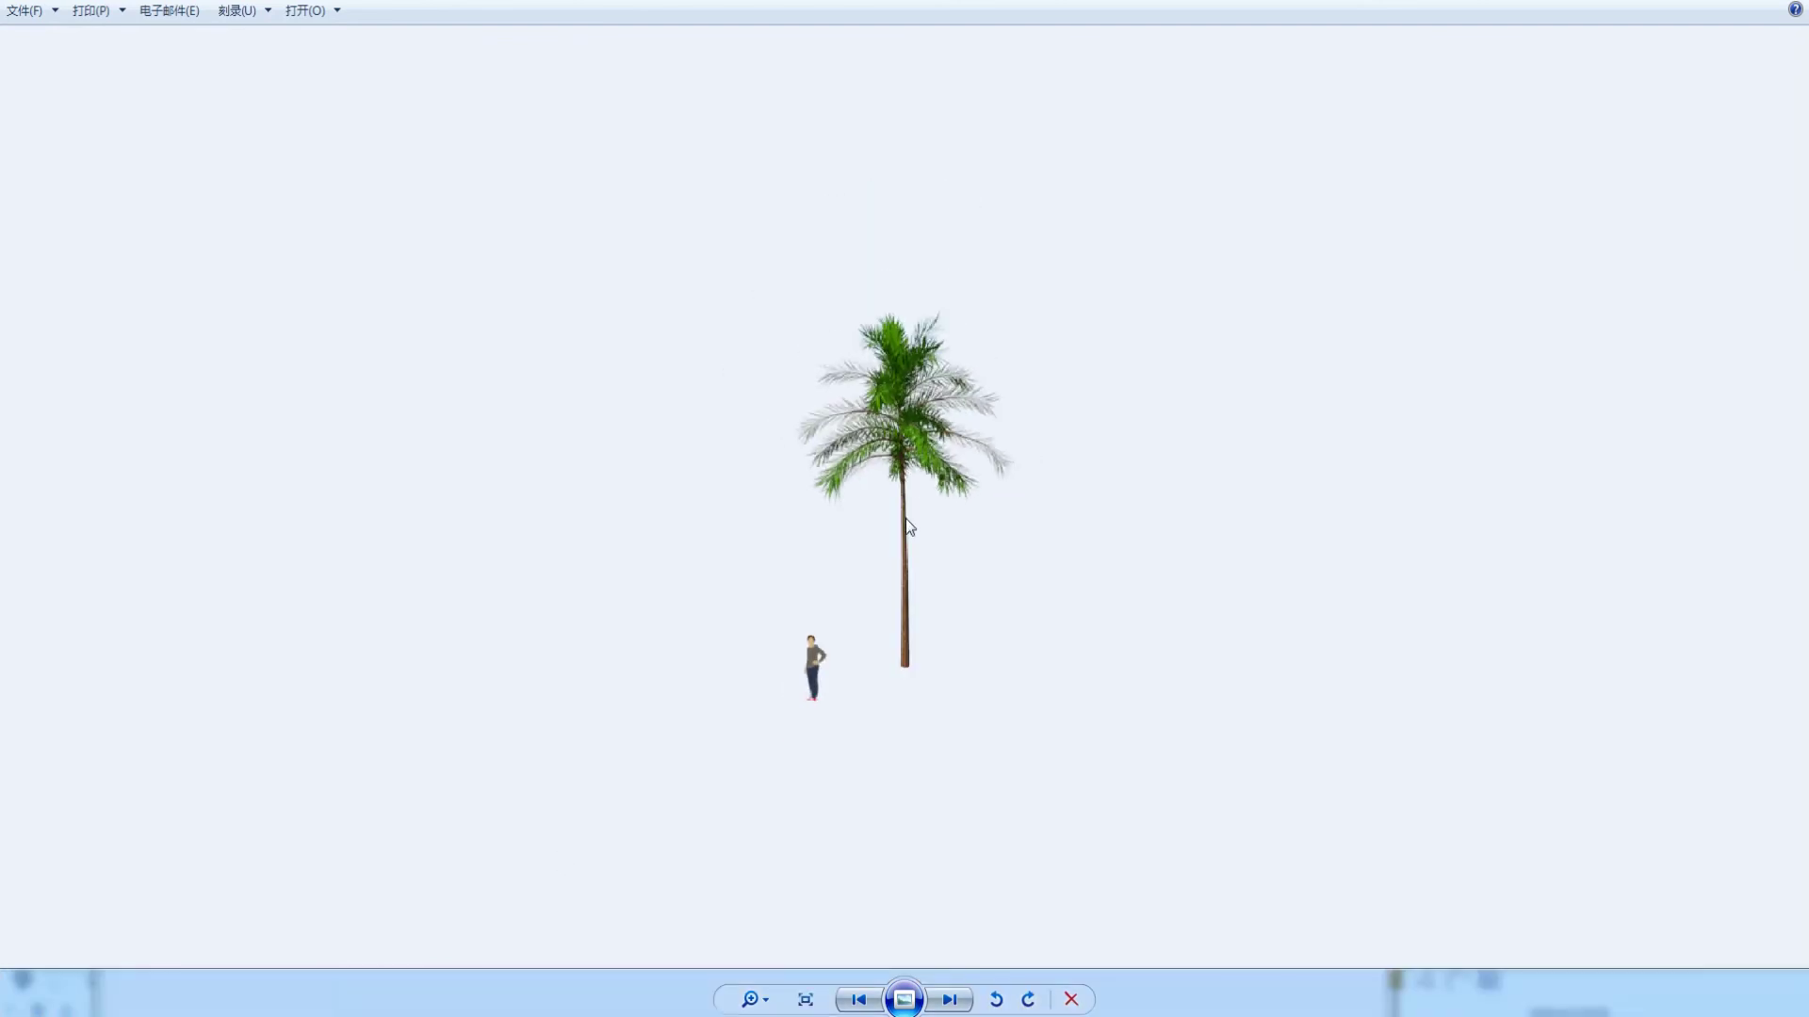